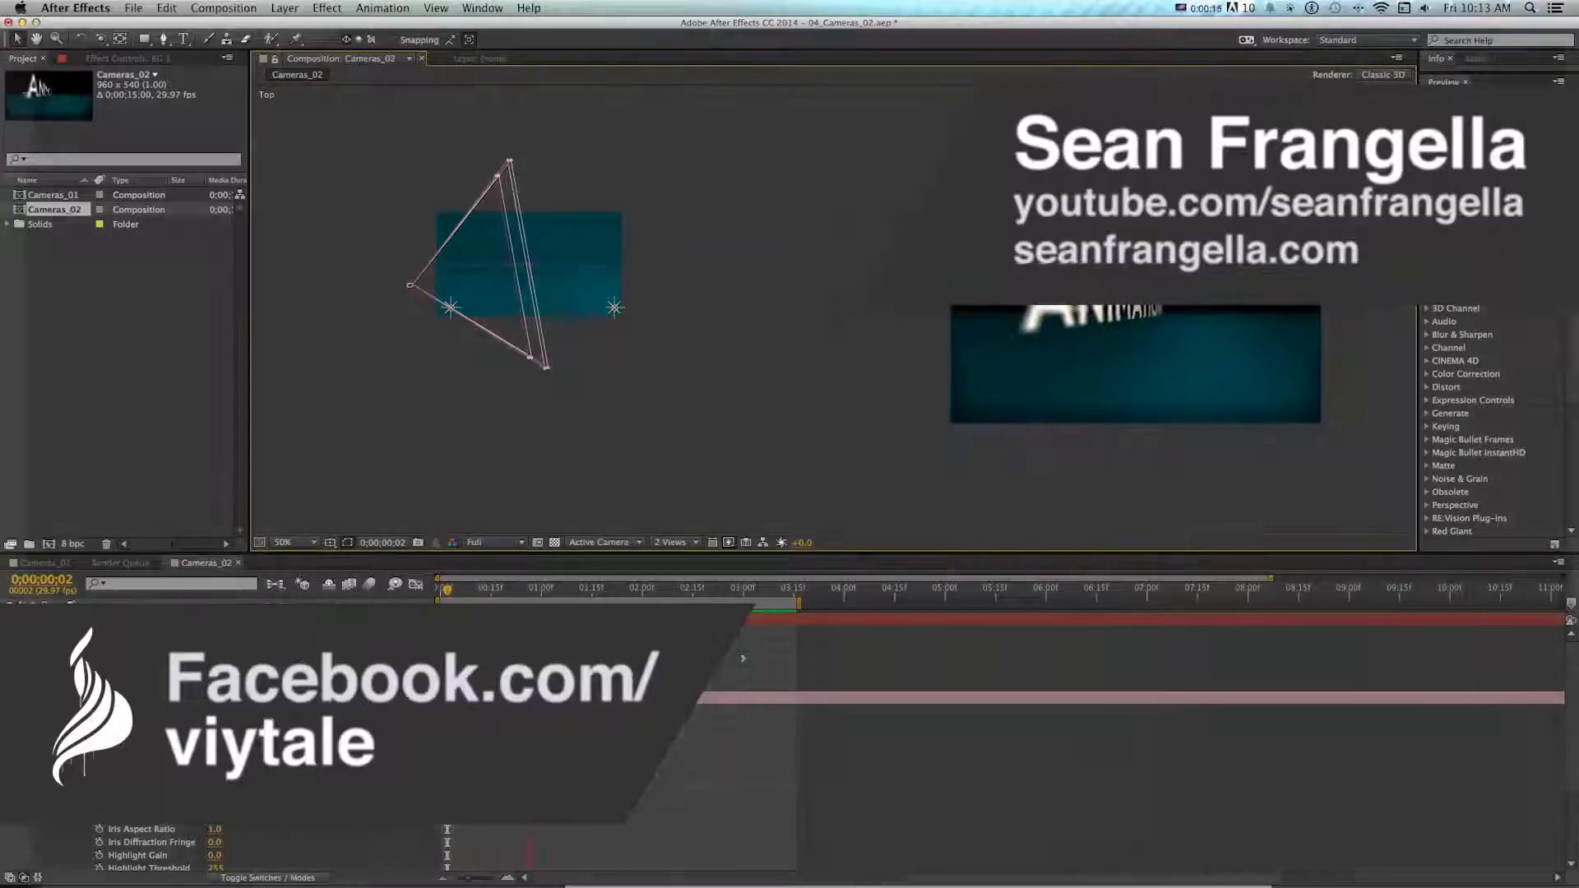
- Preview the camera move by scrubbing through roughly the first three seconds of the Cameras_02 composition
key(space)
mouse_move(680, 589)
mouse_down()
mouse_move(500, 594)
mouse_move(689, 597)
mouse_up()
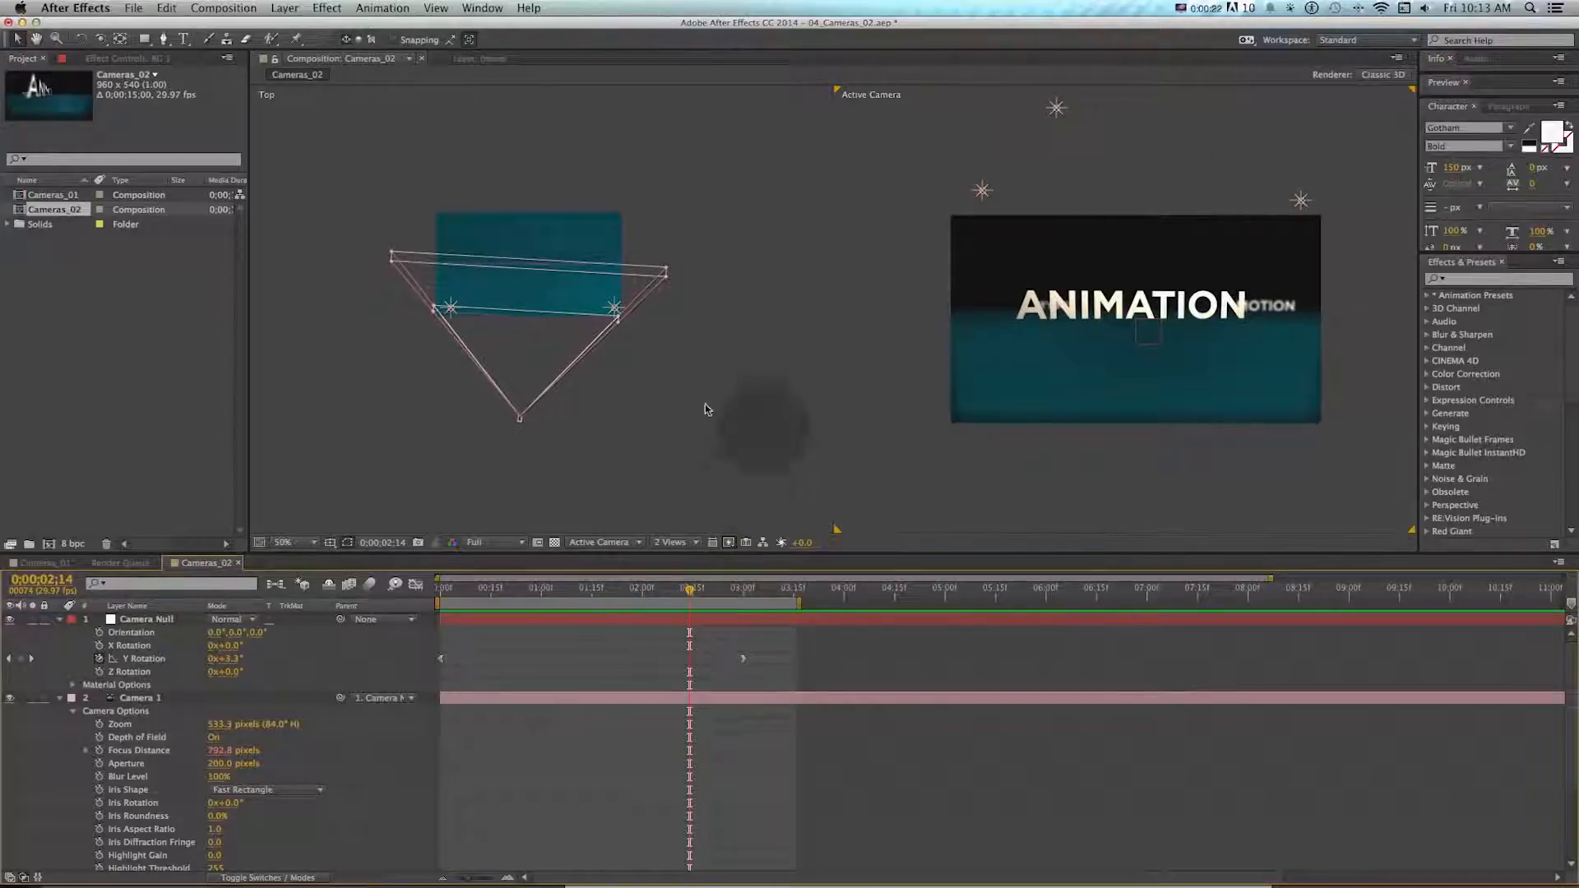
mouse_move(696, 591)
mouse_down()
mouse_move(458, 586)
mouse_move(728, 593)
mouse_move(539, 589)
mouse_move(693, 588)
mouse_up()
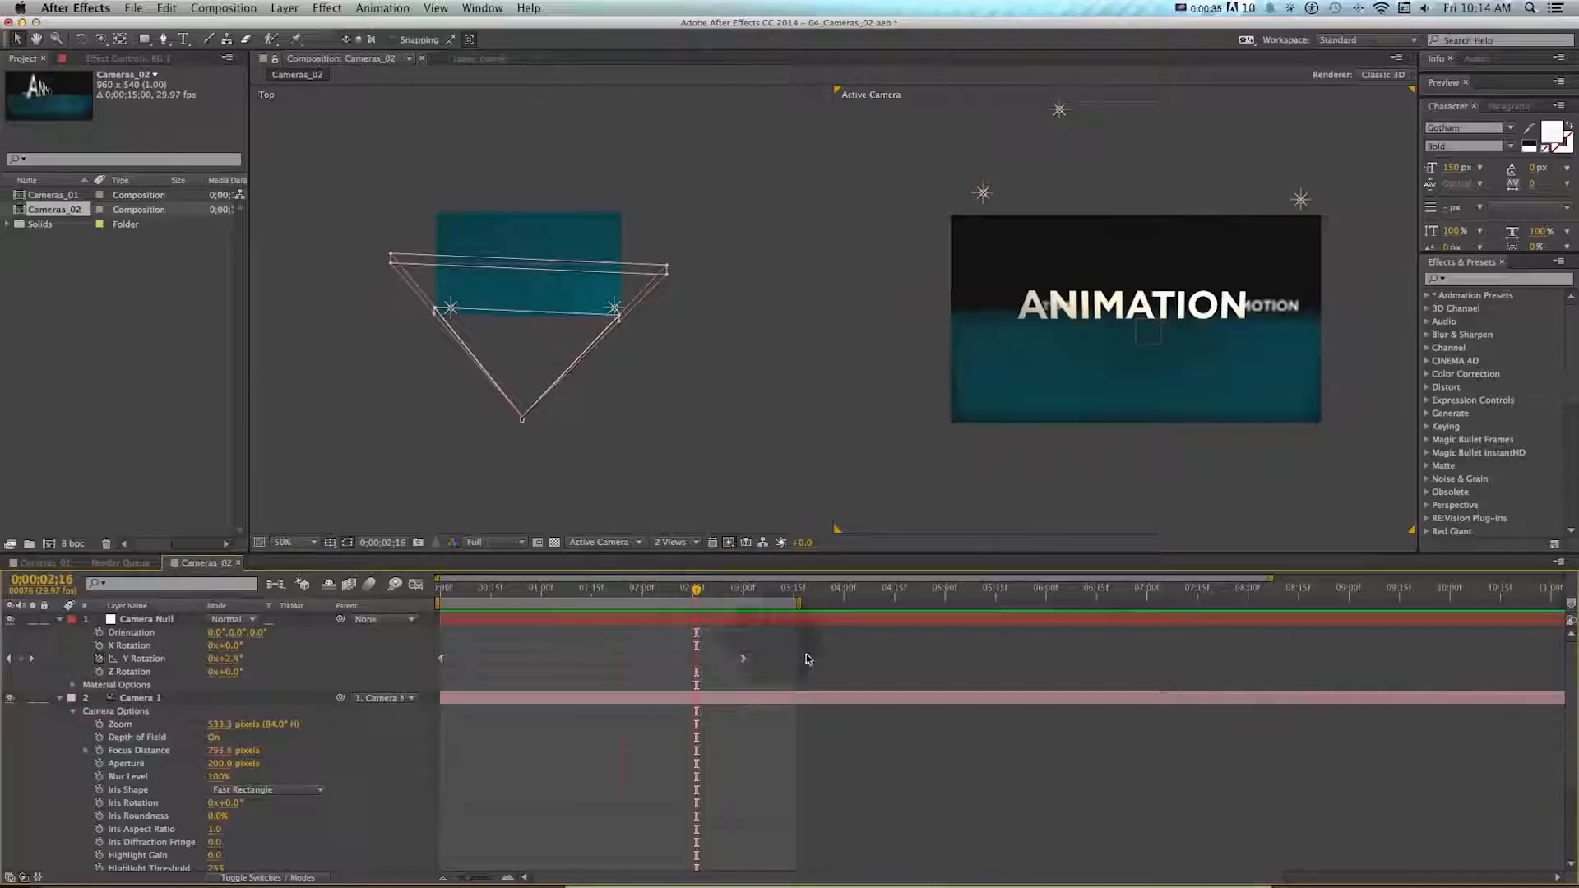
drag(696, 589, 623, 589)
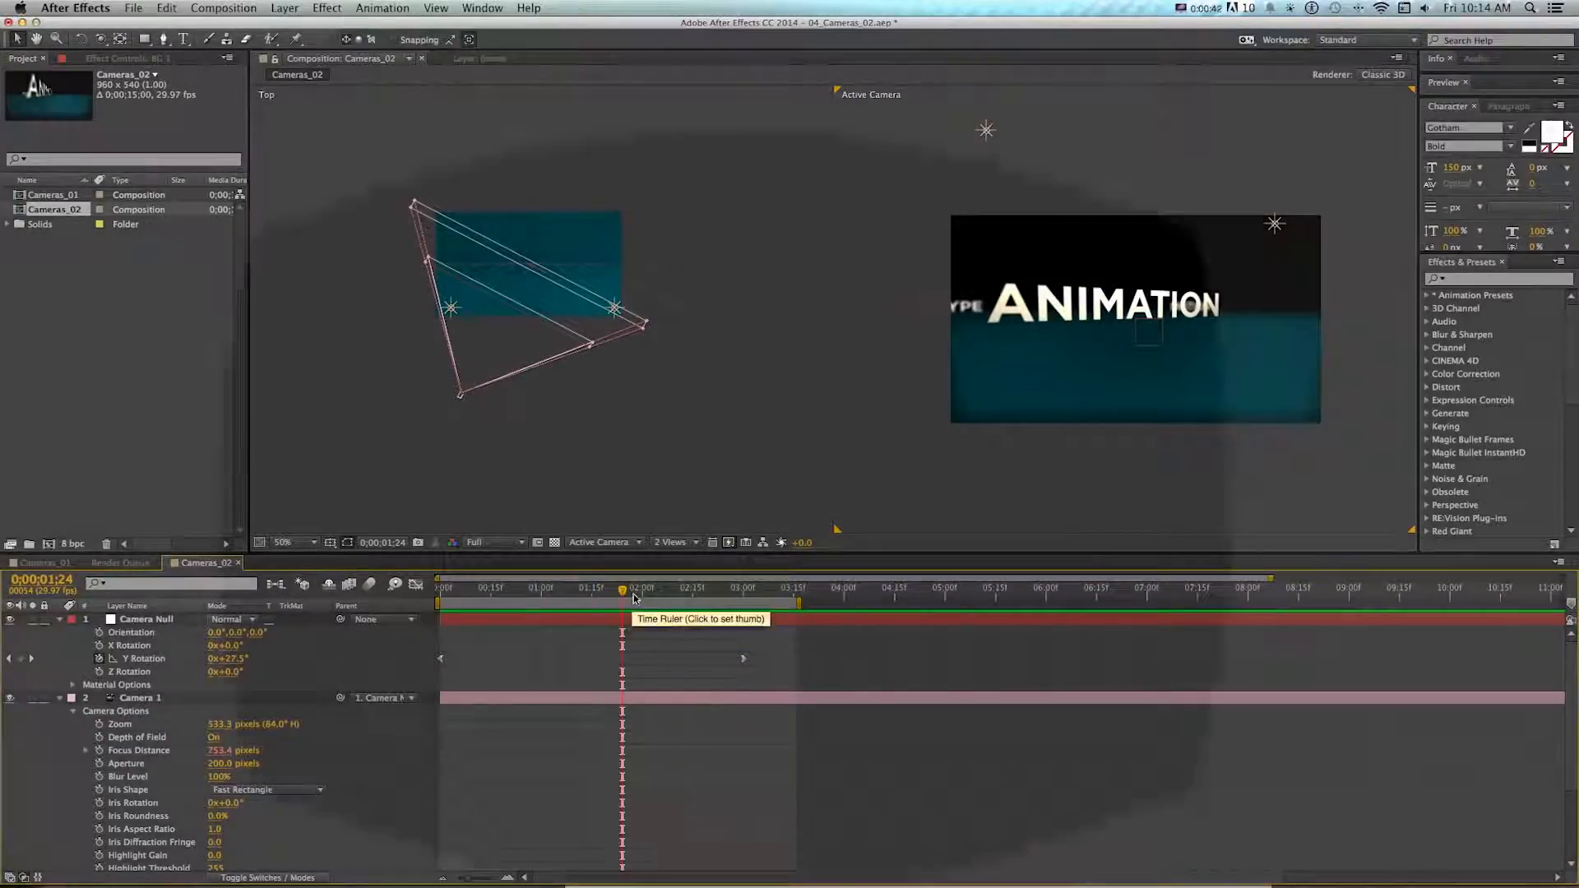
drag(633, 590, 652, 589)
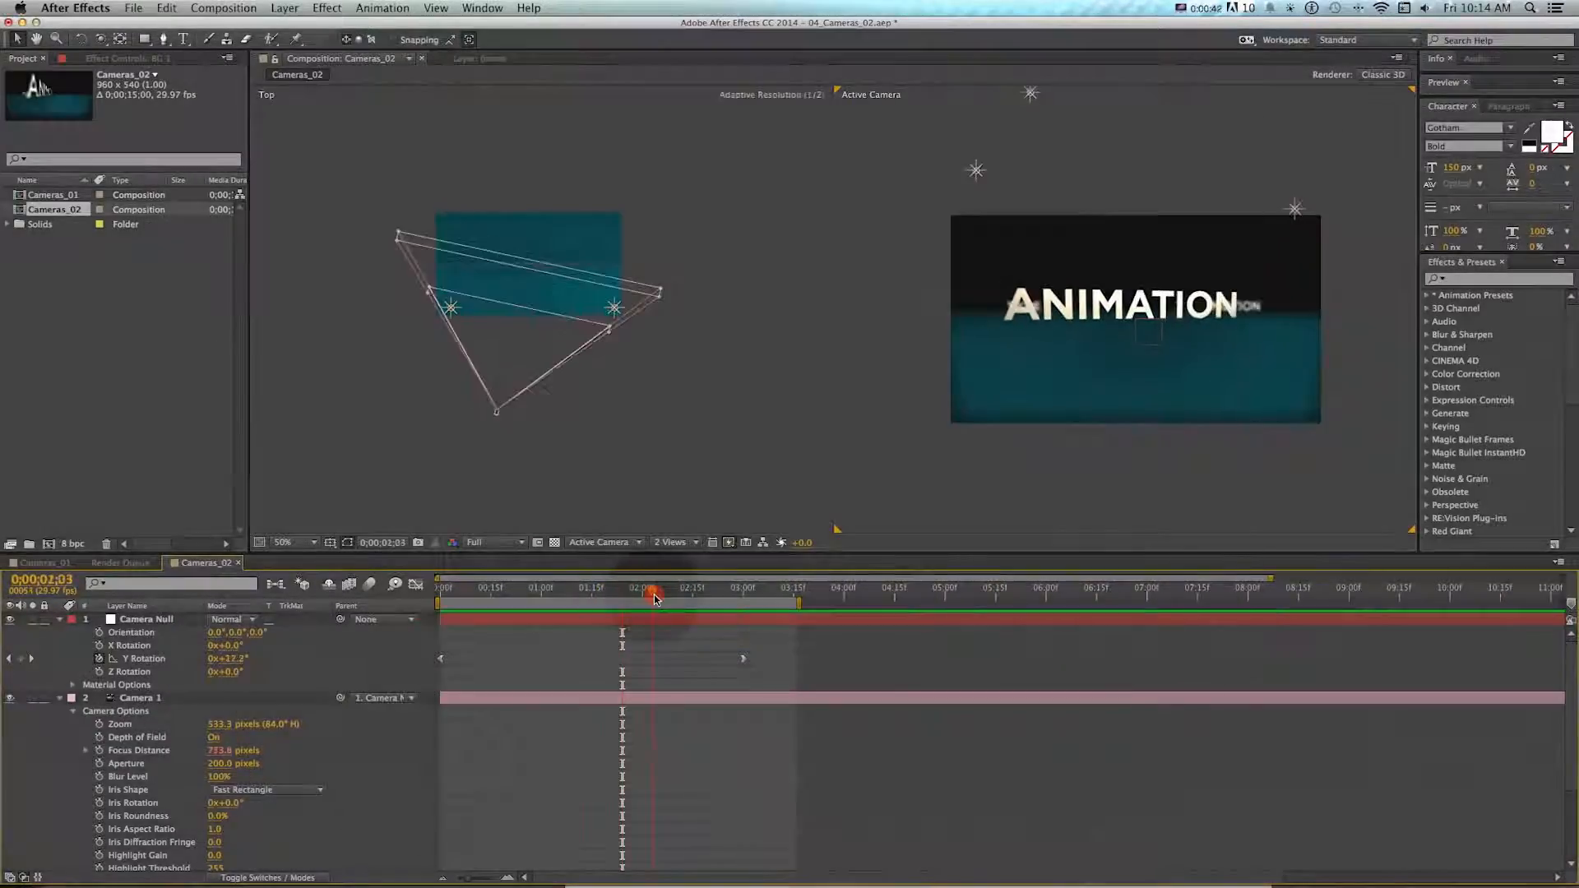
drag(684, 595, 627, 589)
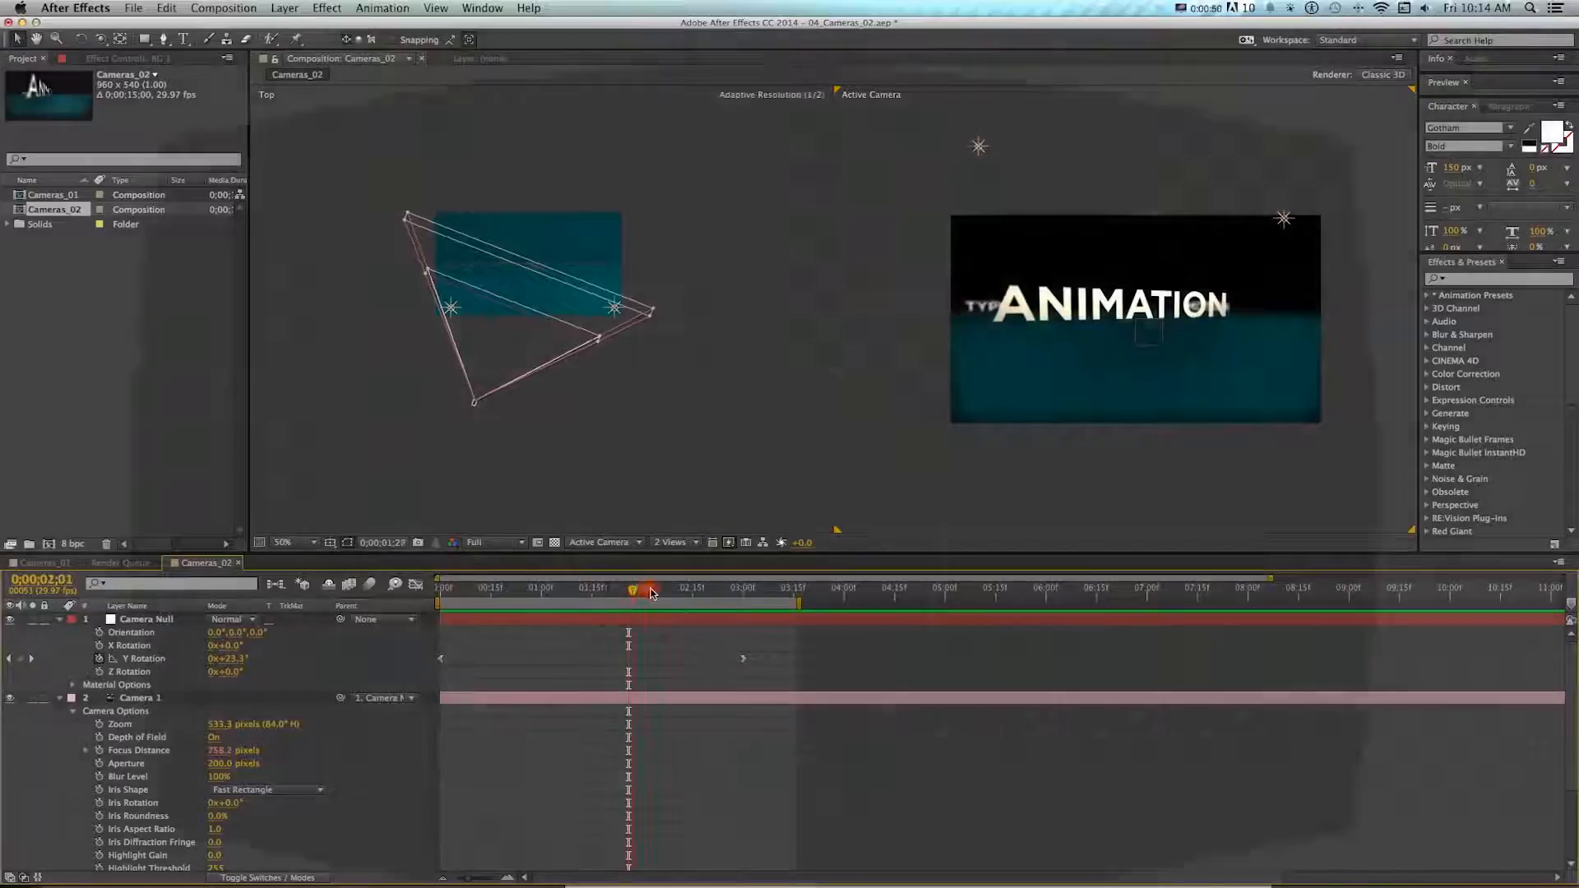
drag(634, 589, 727, 589)
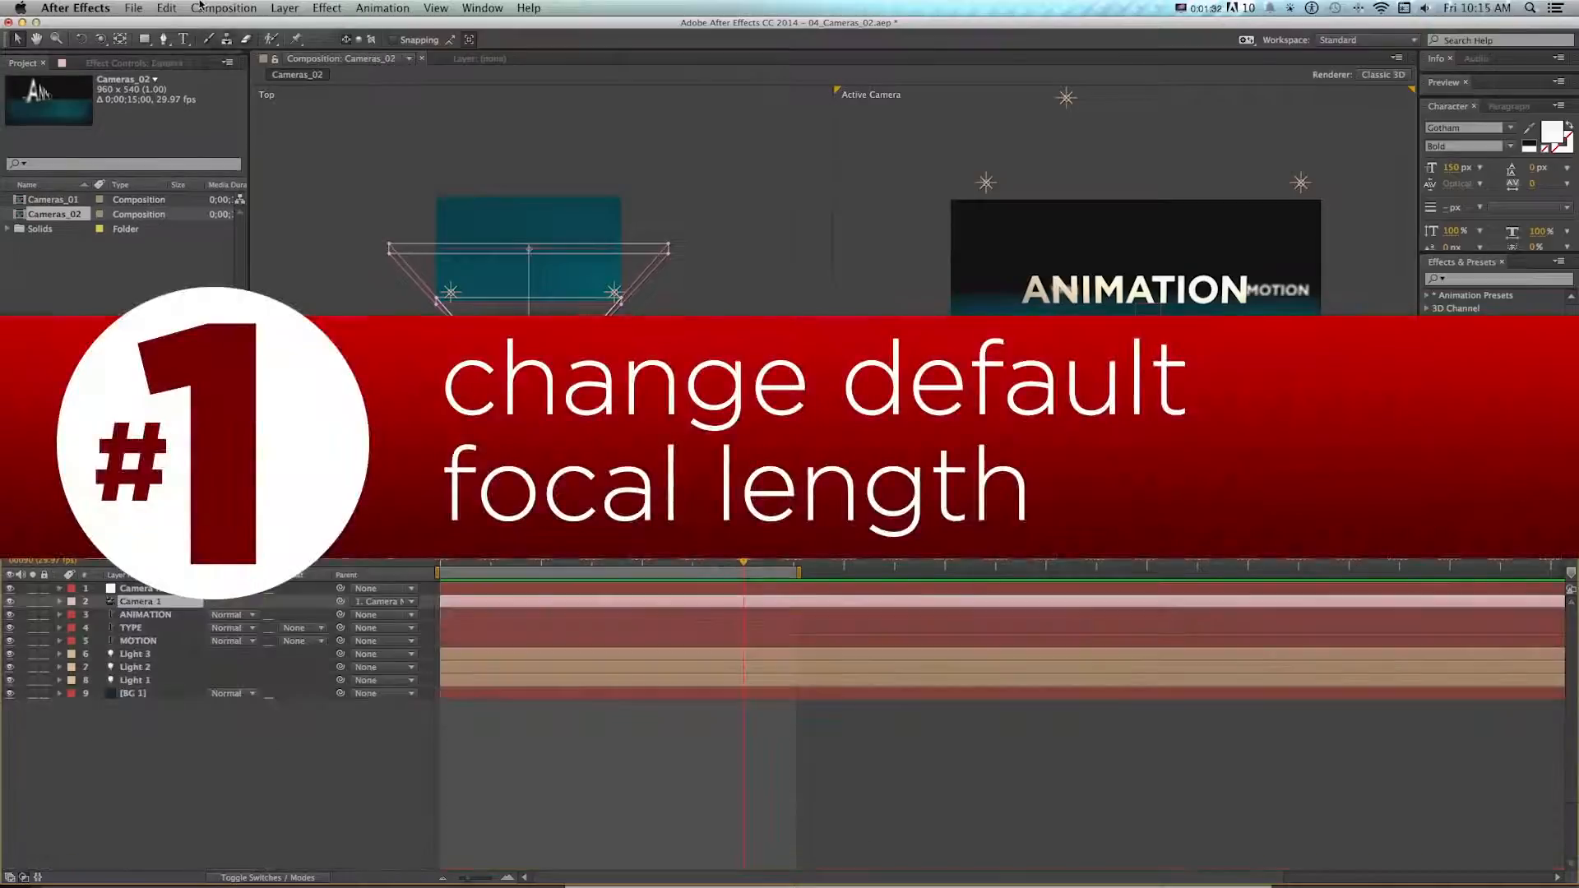
- Review the camera settings of the Camera 1 layer and close them without changes
click(285, 9)
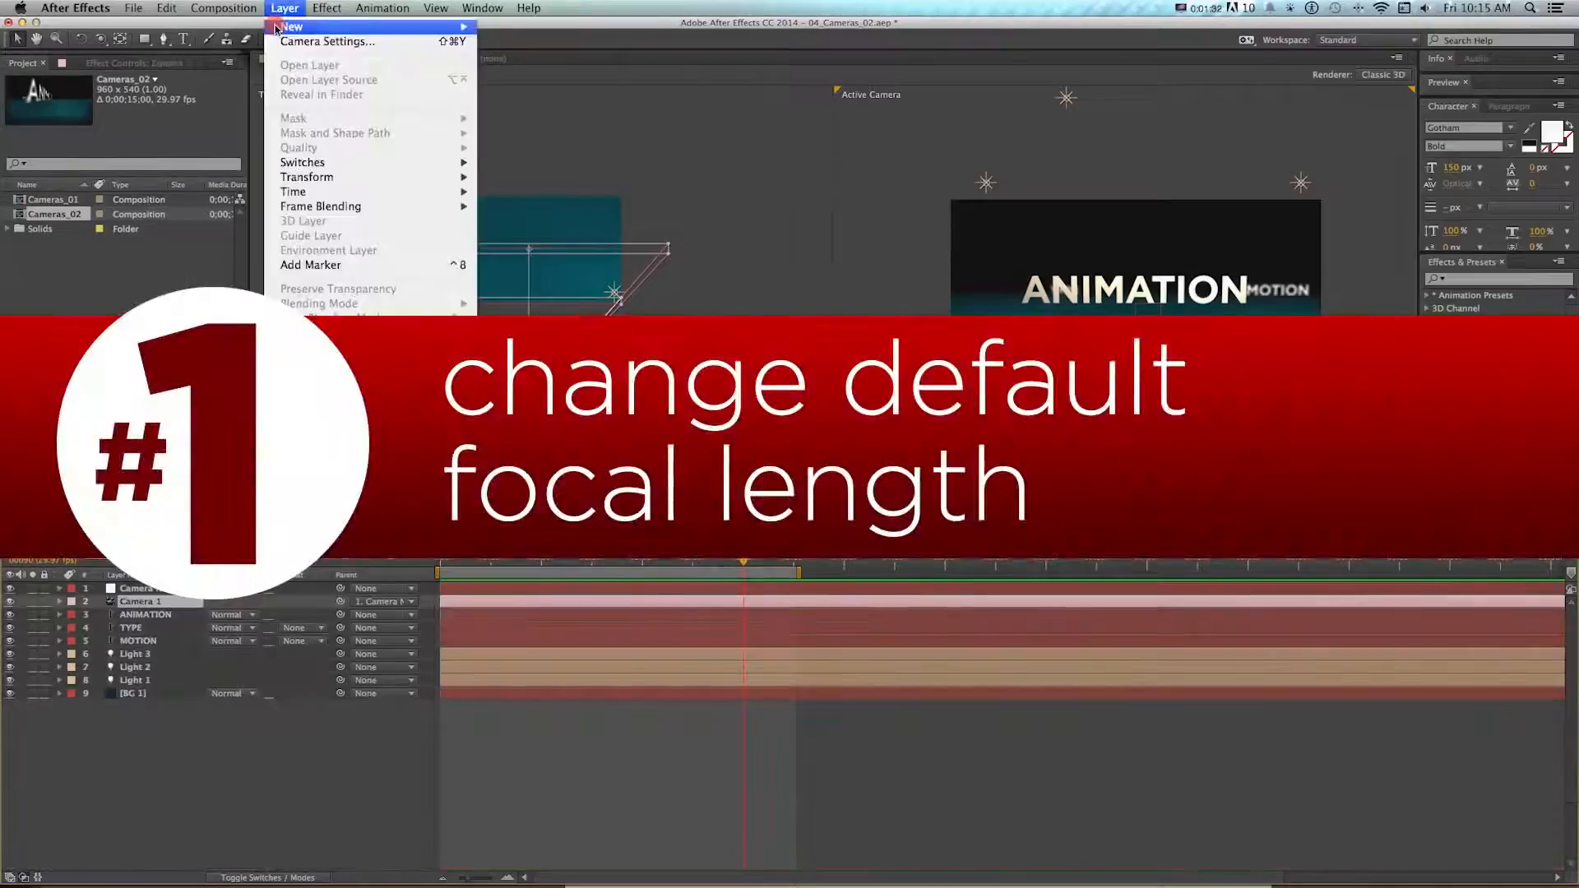
click(282, 43)
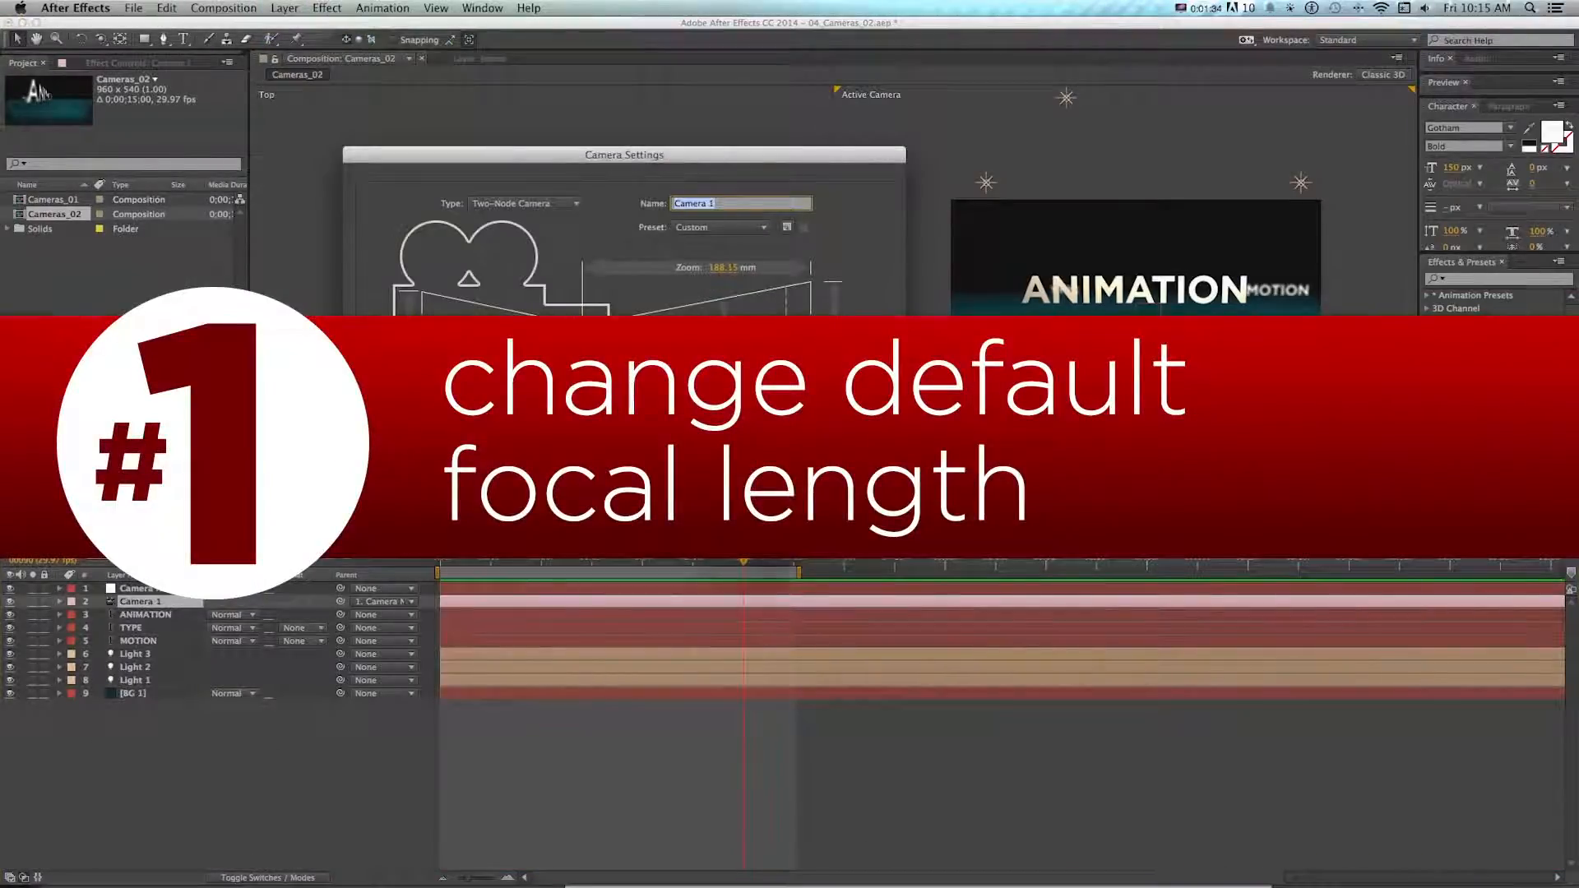
key(Return)
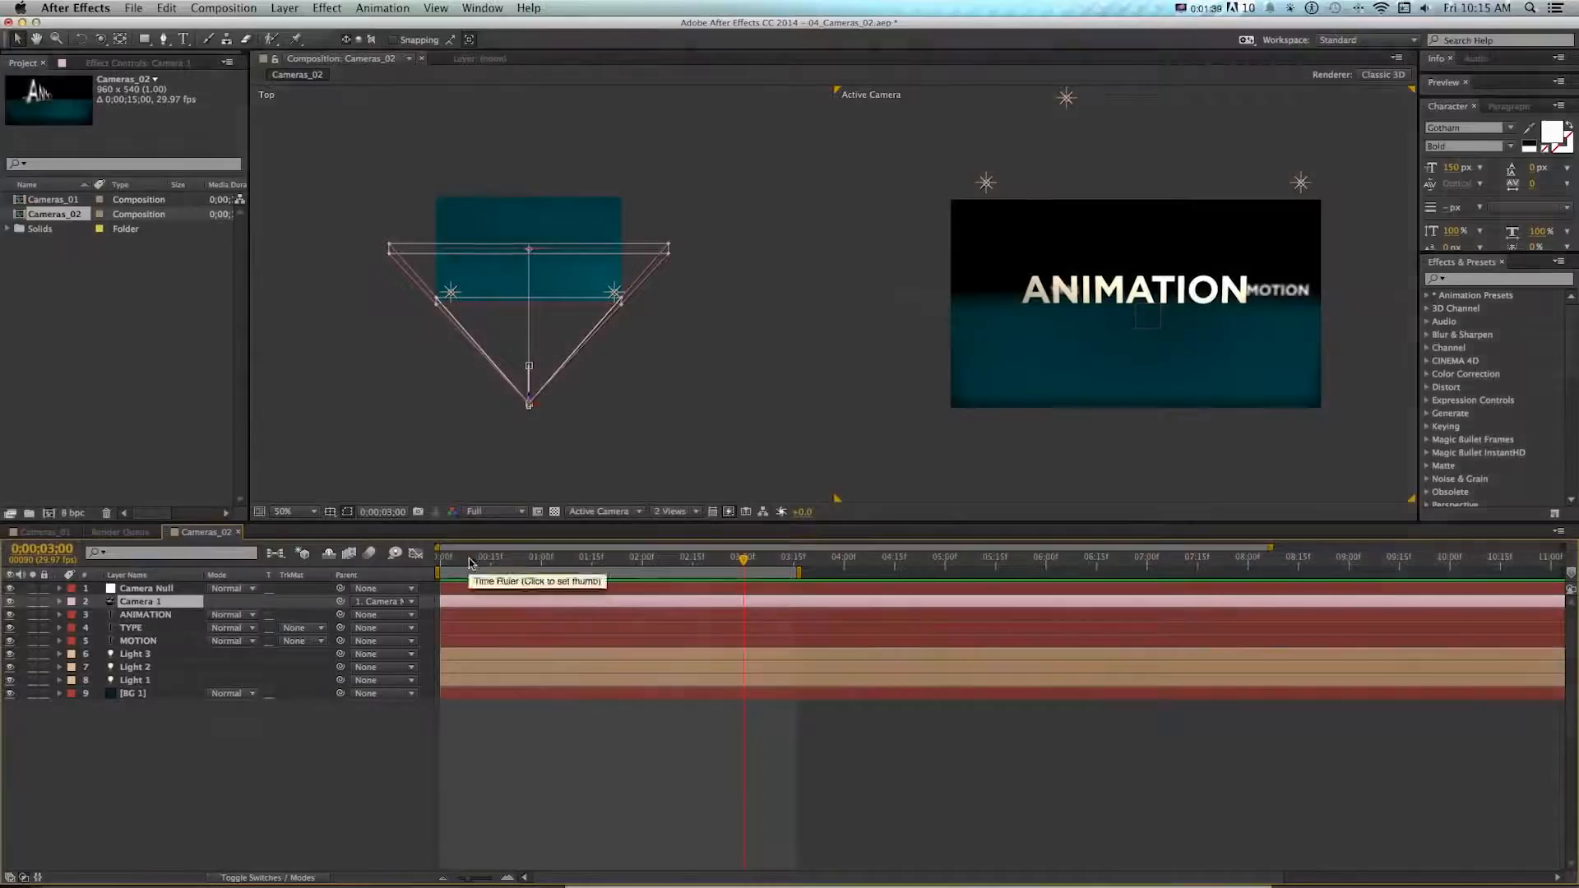
- Move the playhead to 0;00;02;11 and delete the Camera 1 layer
drag(472, 561, 679, 562)
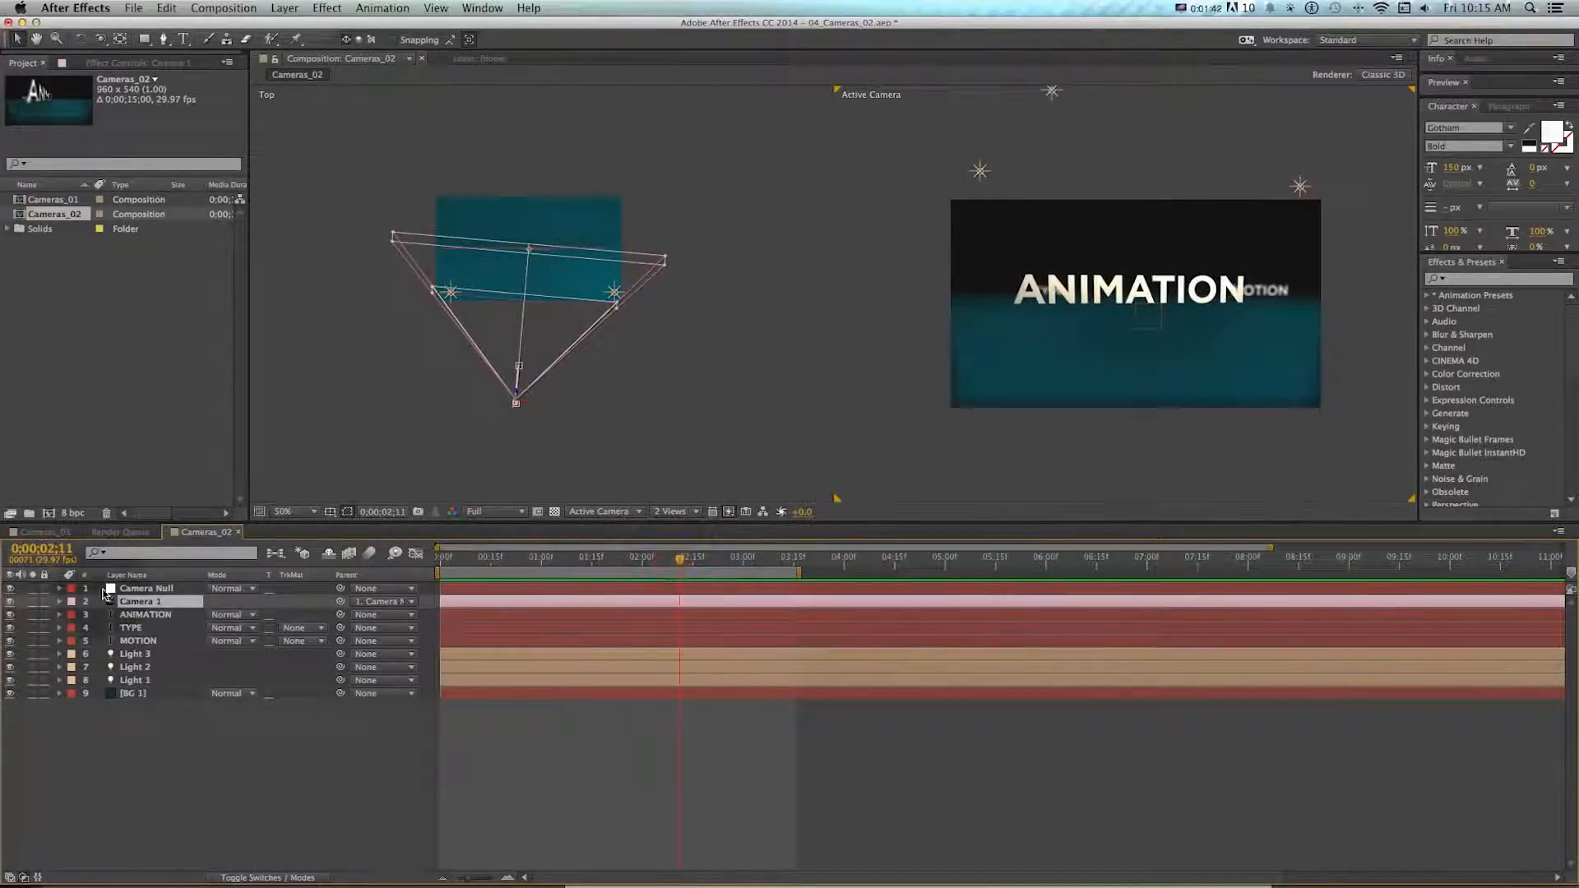
key(Delete)
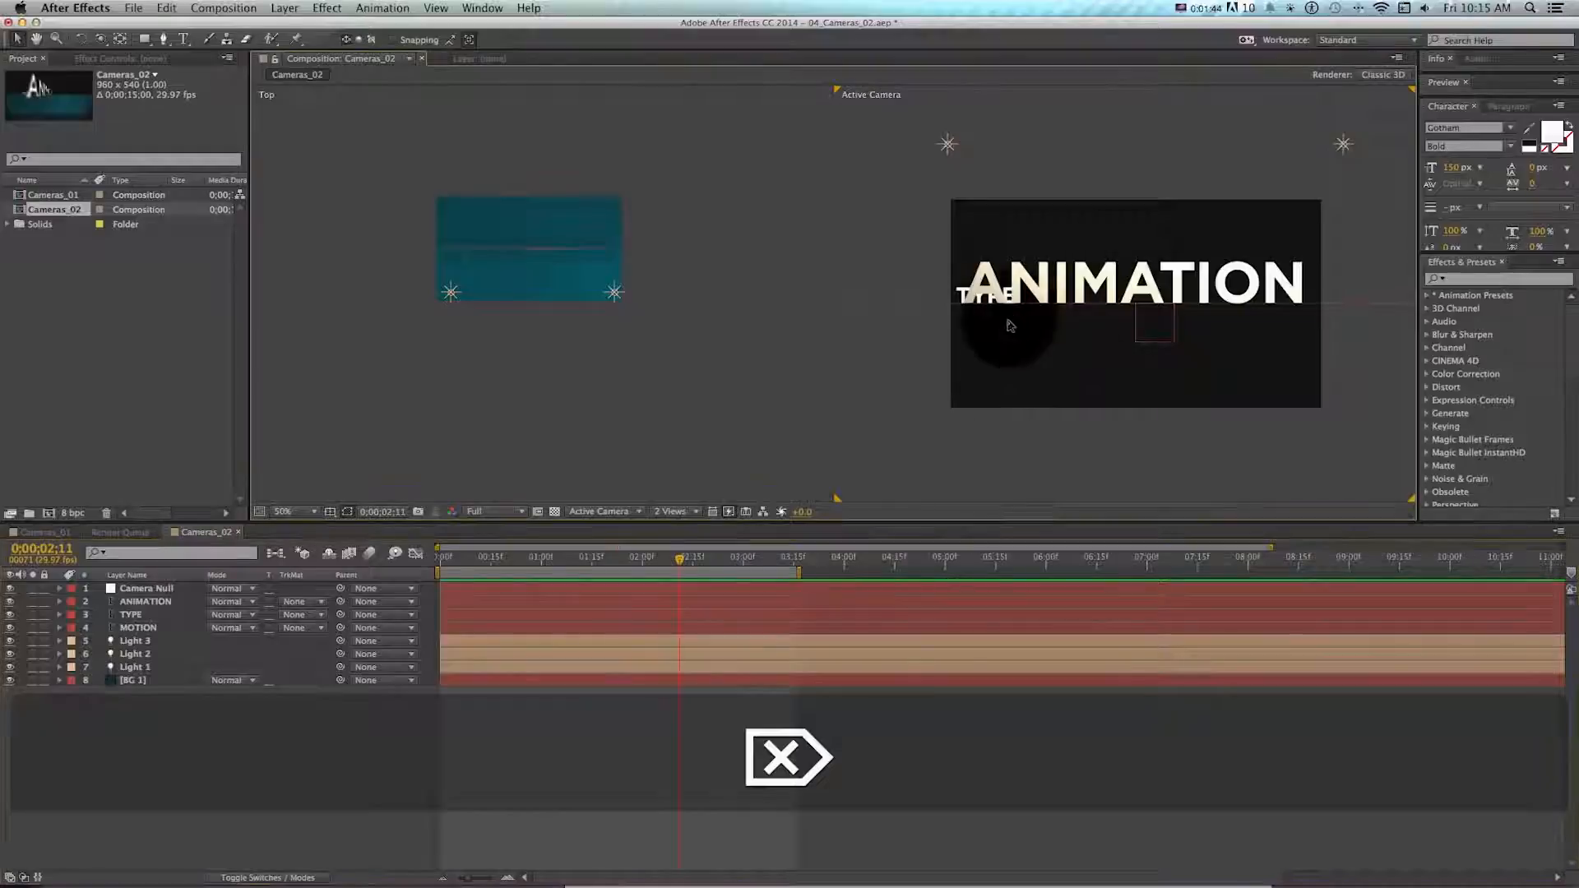
key(space)
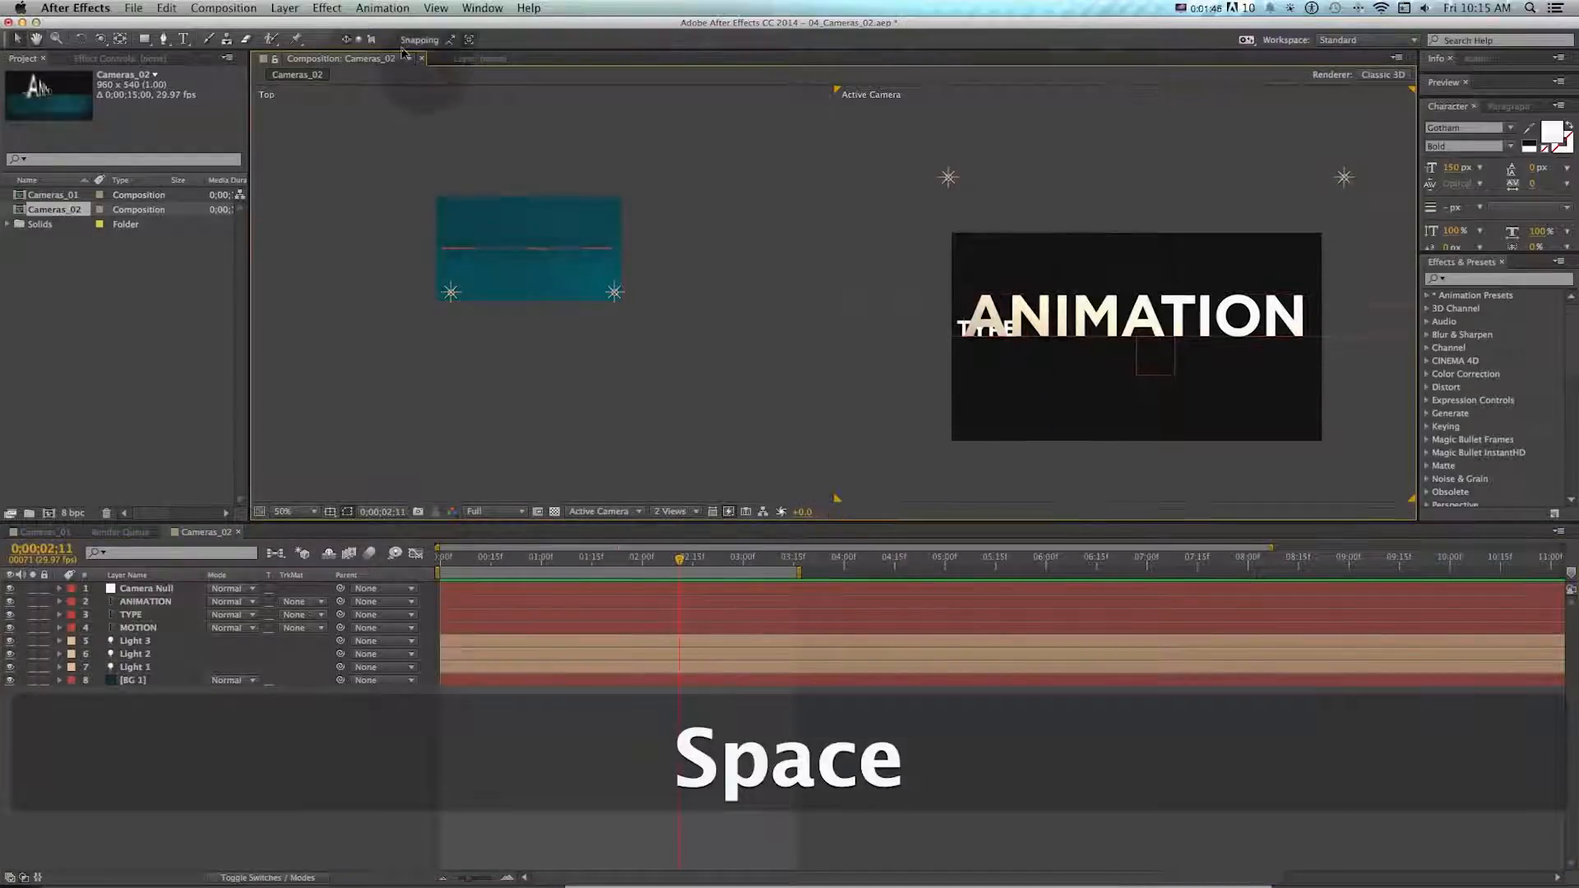
- Create a new two-node camera named Camera 1 using the 50mm preset
click(283, 7)
mouse_move(291, 26)
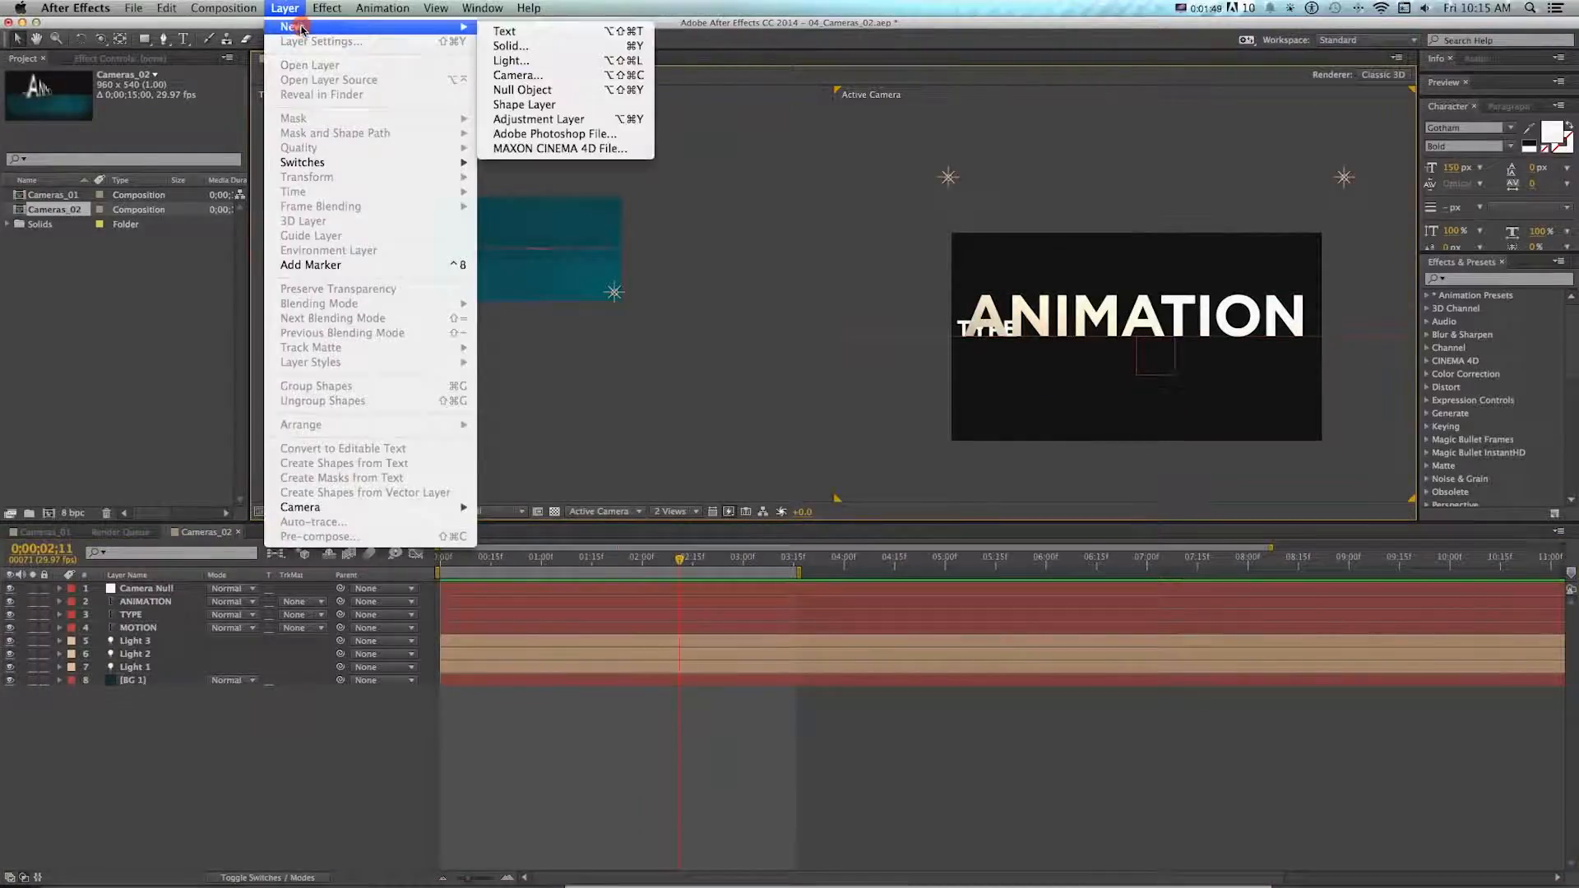
click(598, 75)
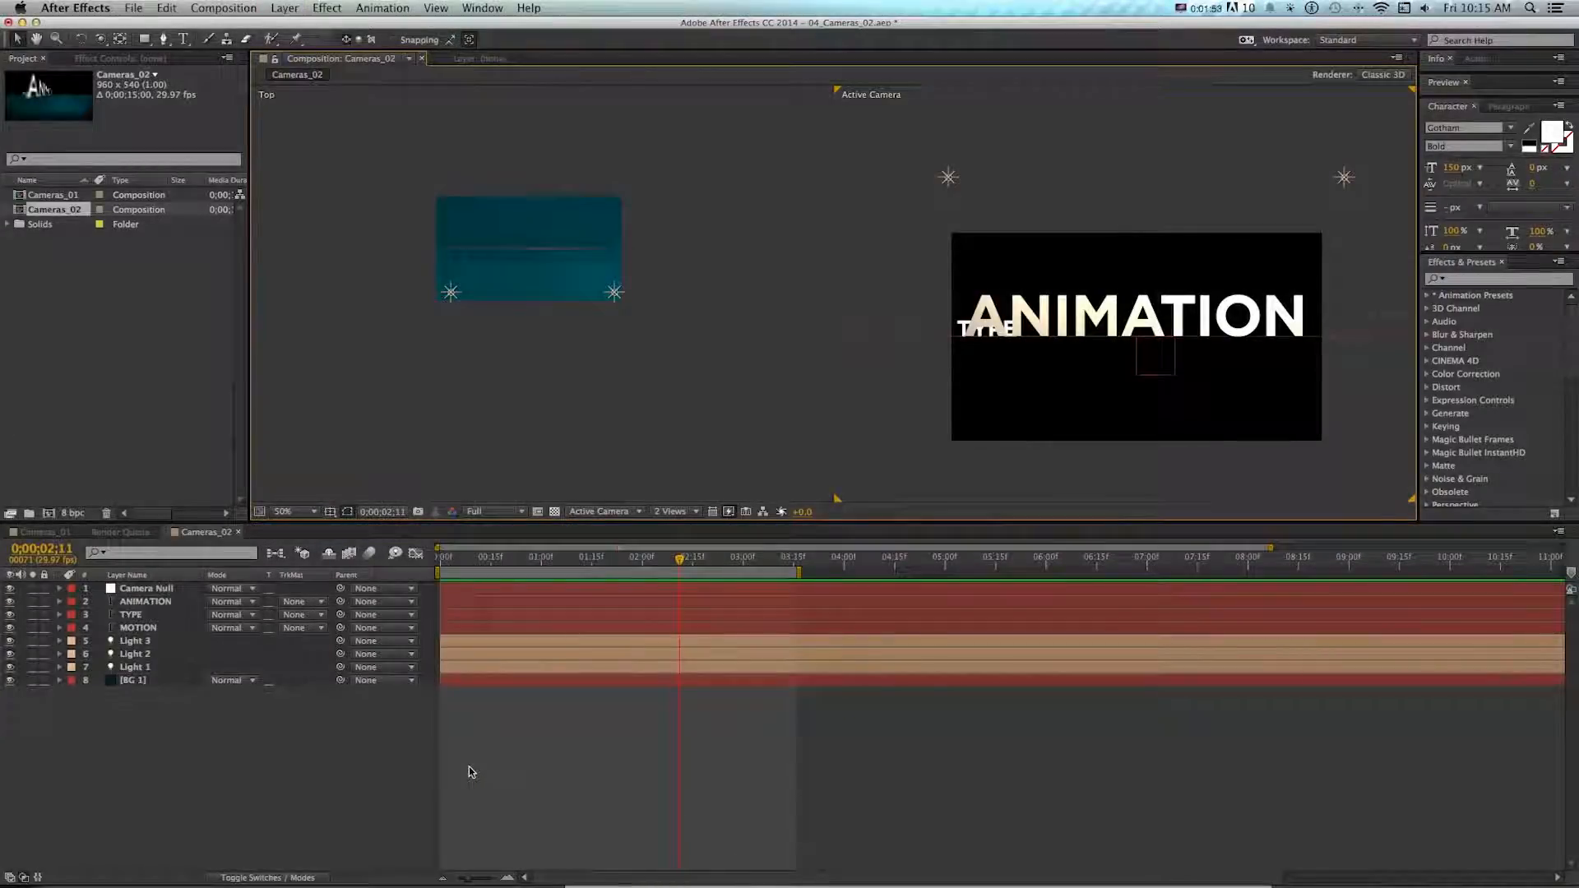
key(alt+shift+super+c)
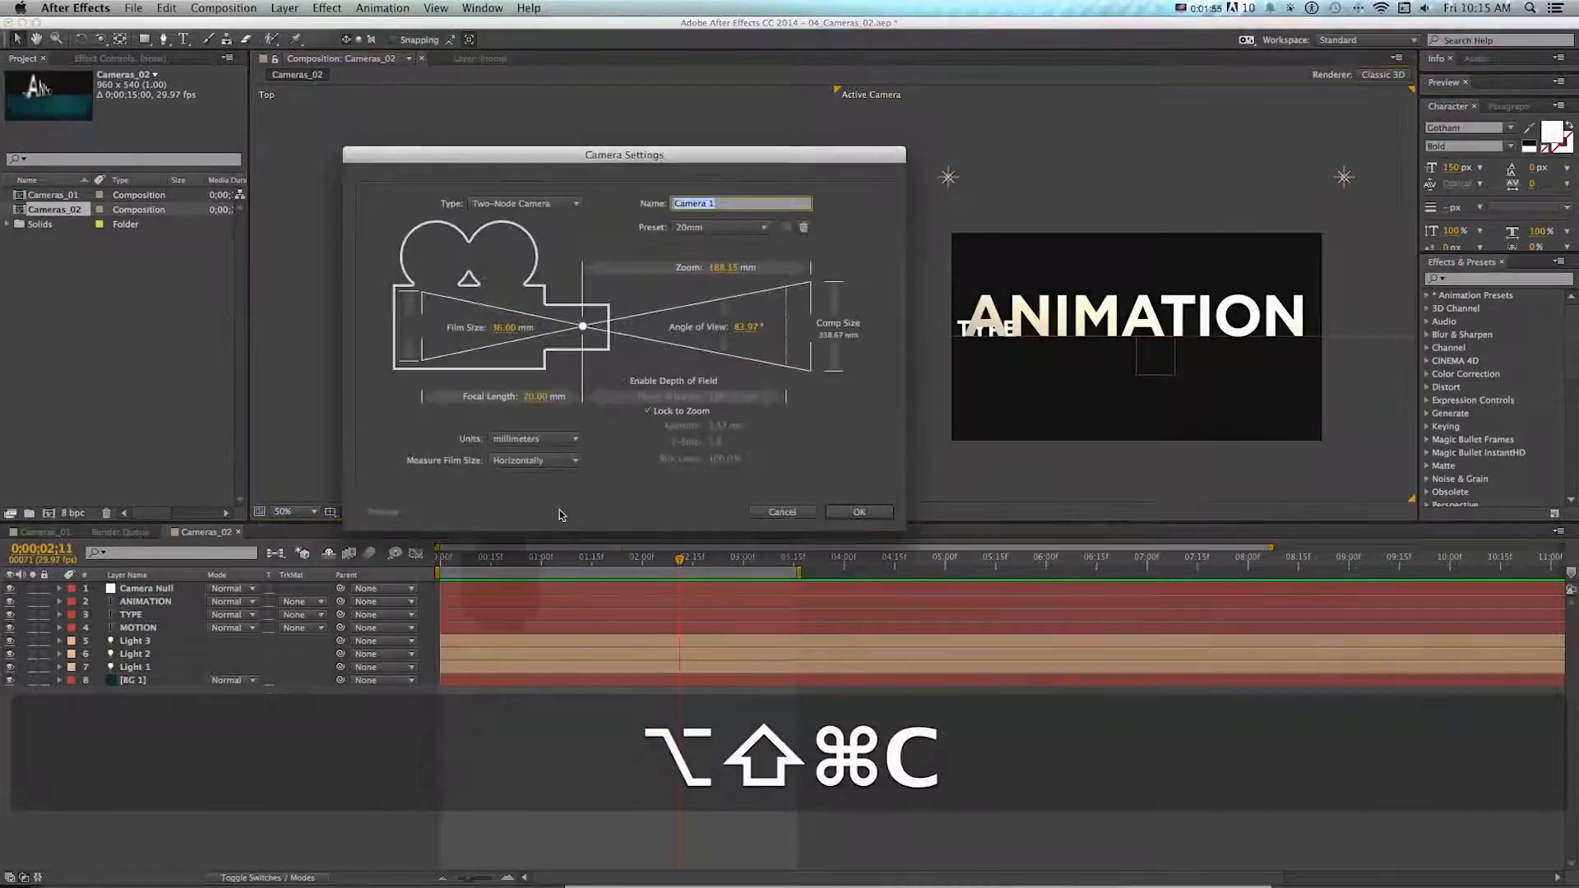
click(747, 228)
click(707, 286)
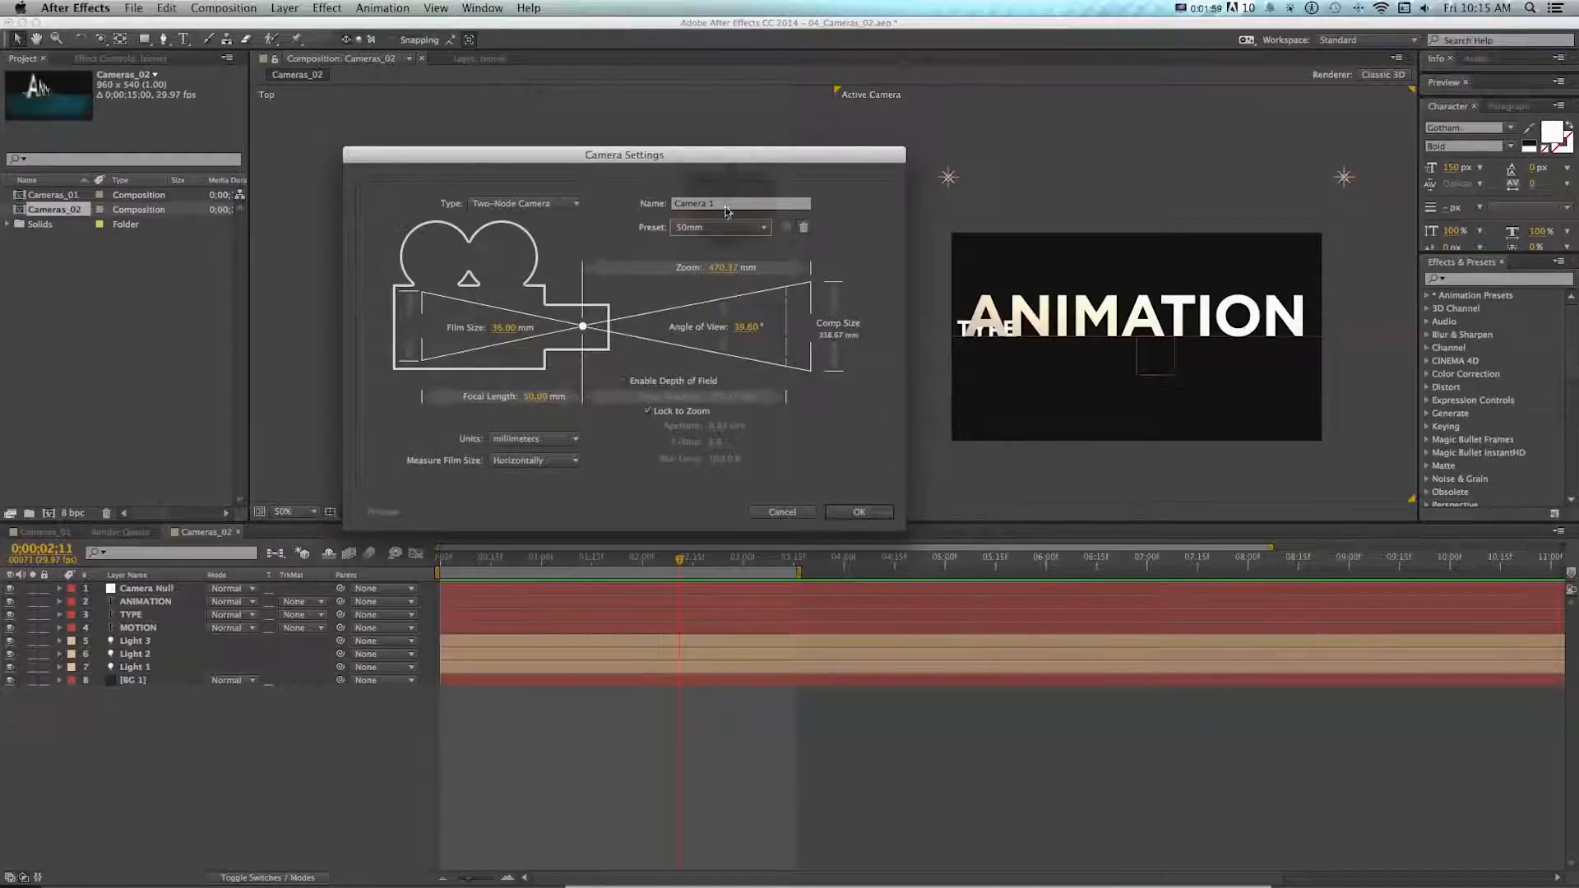
click(858, 512)
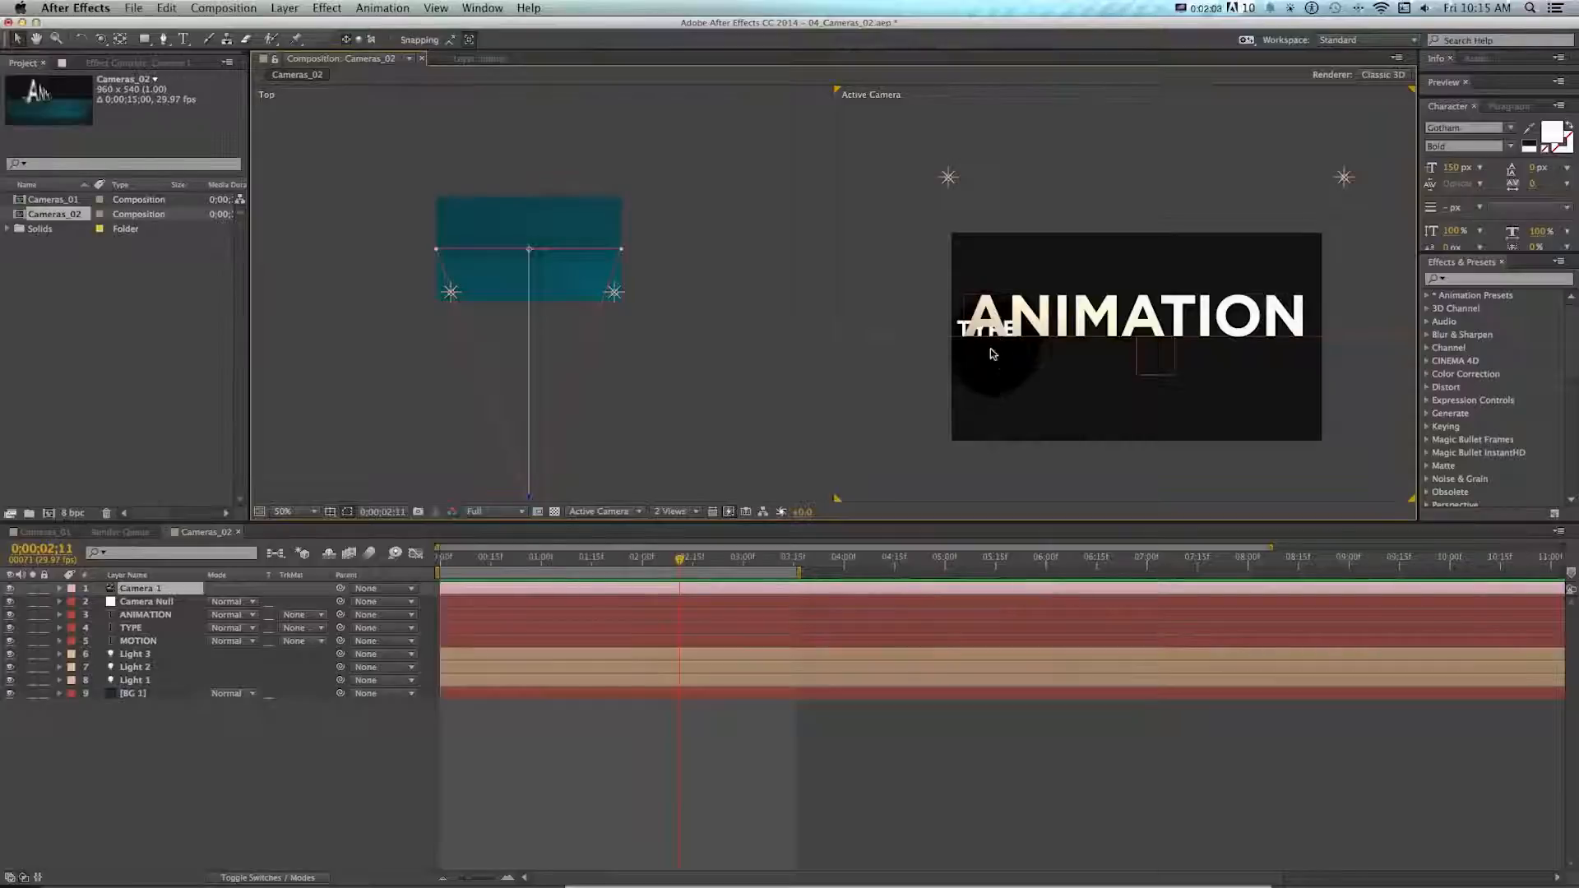
- Try orbiting the new camera far around to the left side of the ANIMATION text
key(c)
drag(1088, 286, 1047, 331)
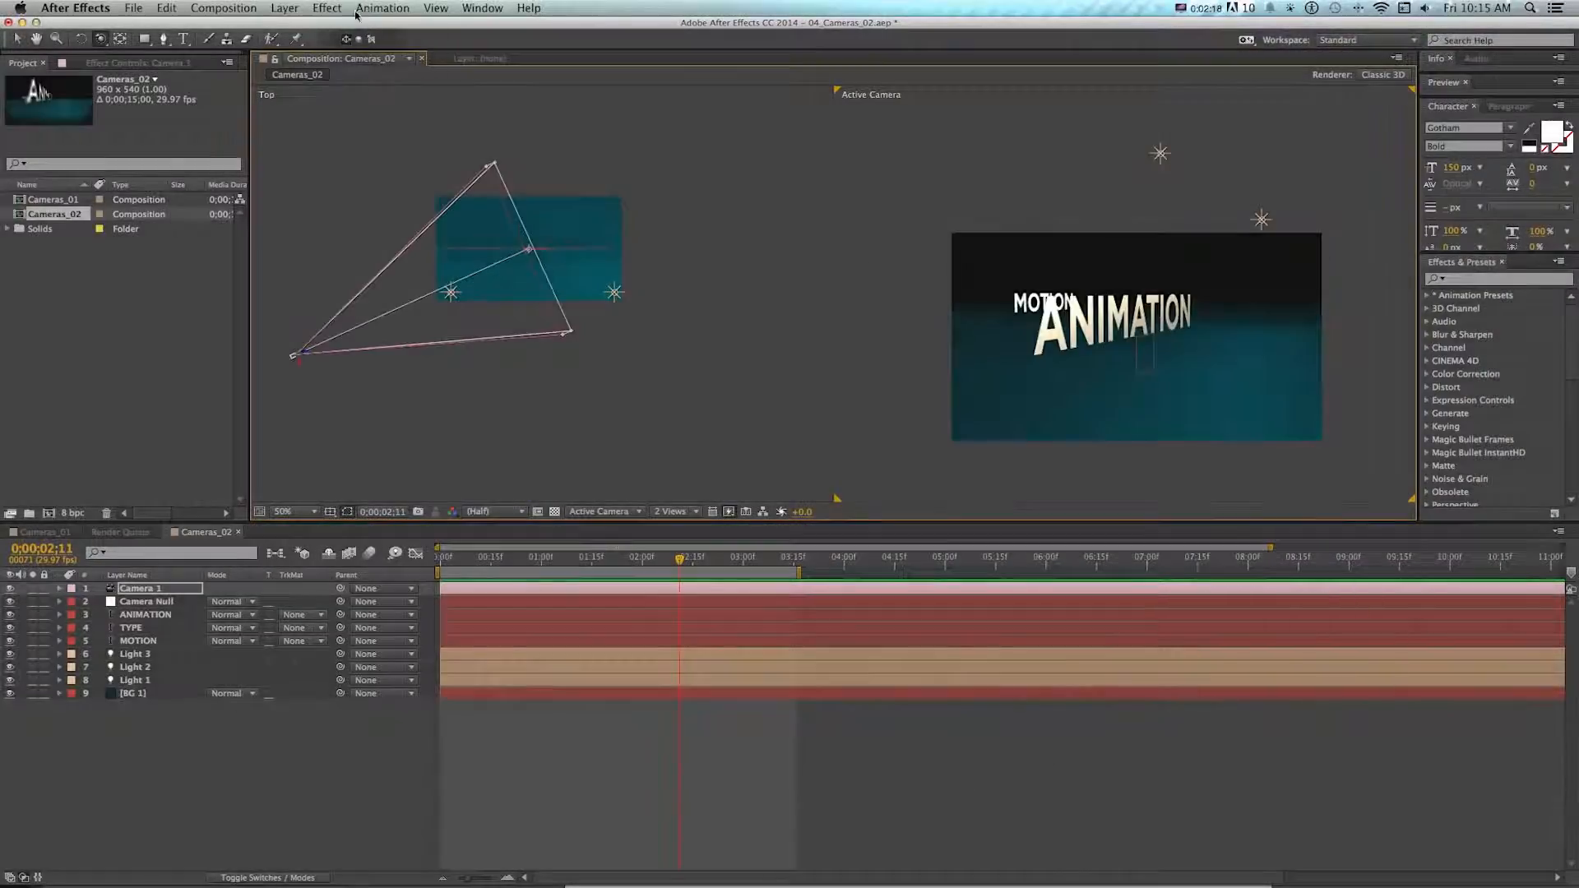
click(285, 8)
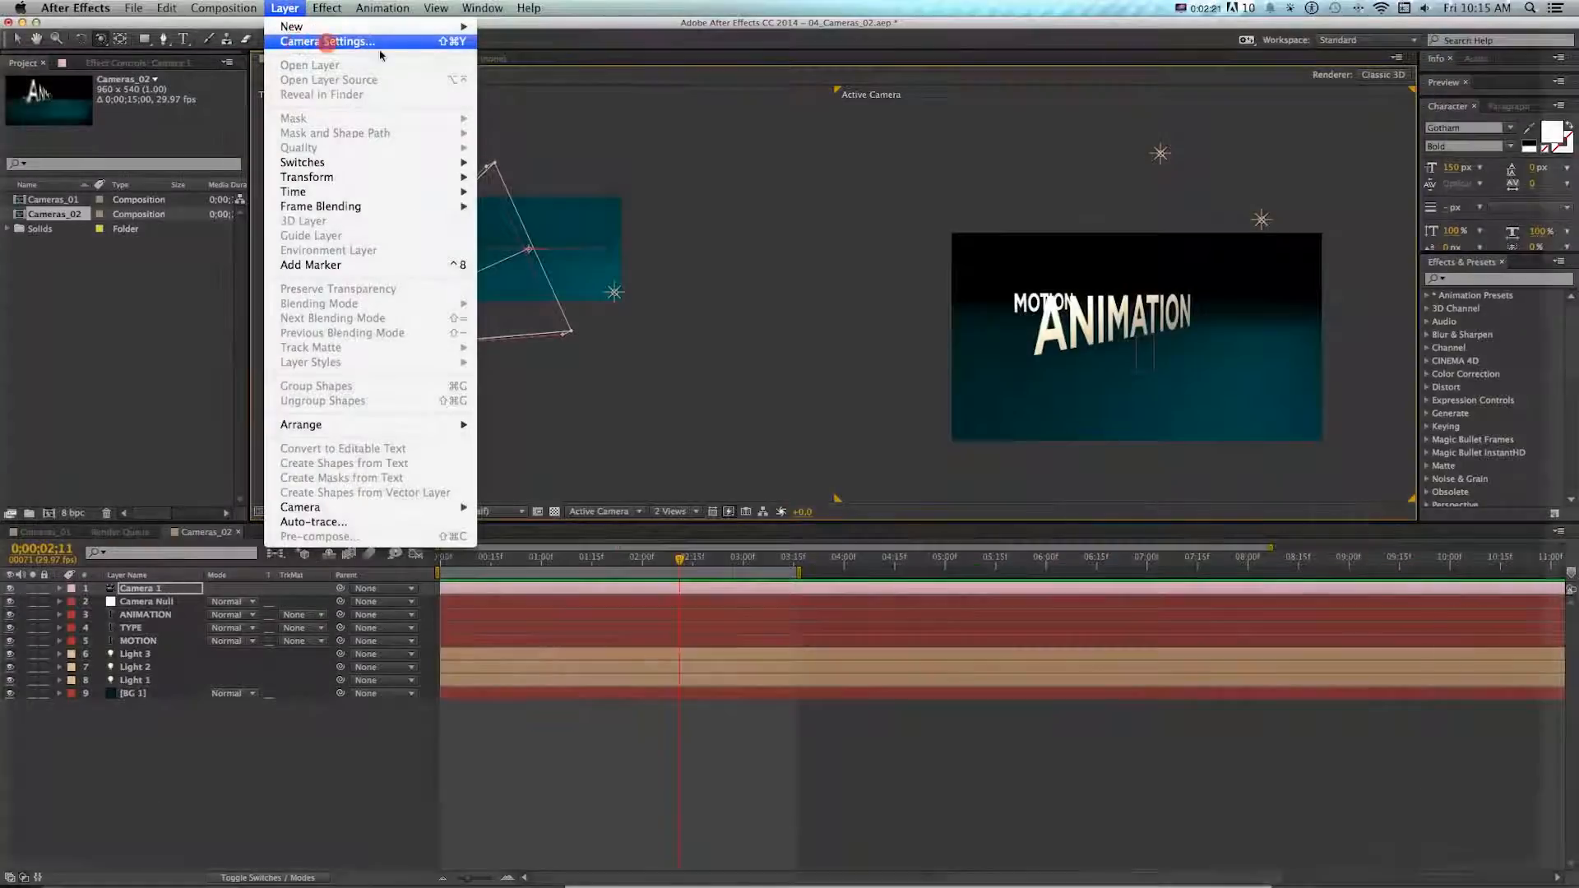
click(957, 250)
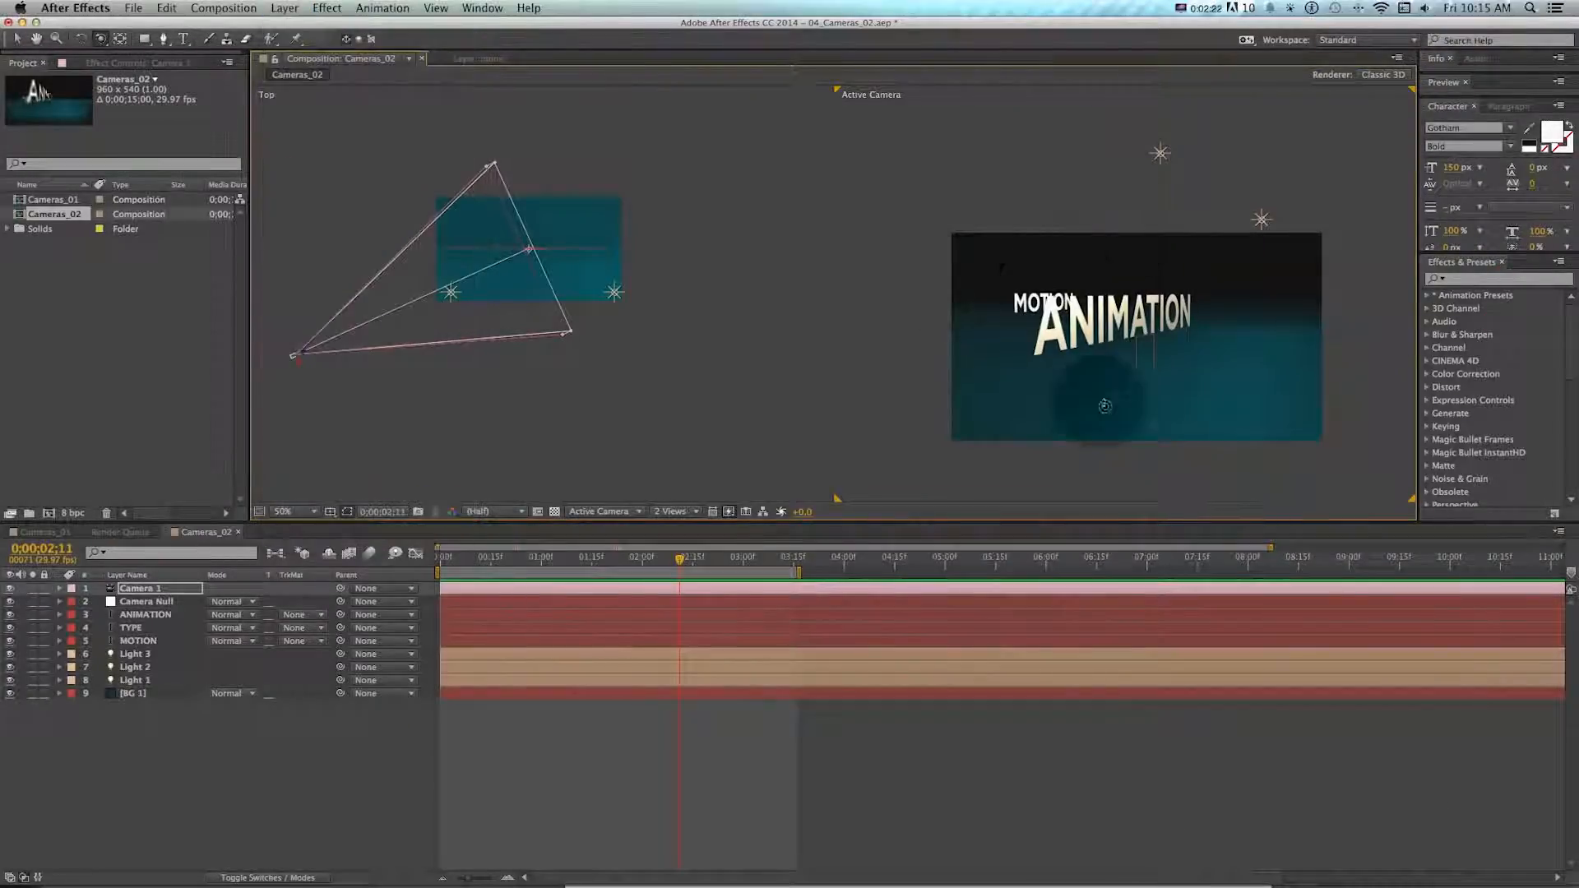
key(c)
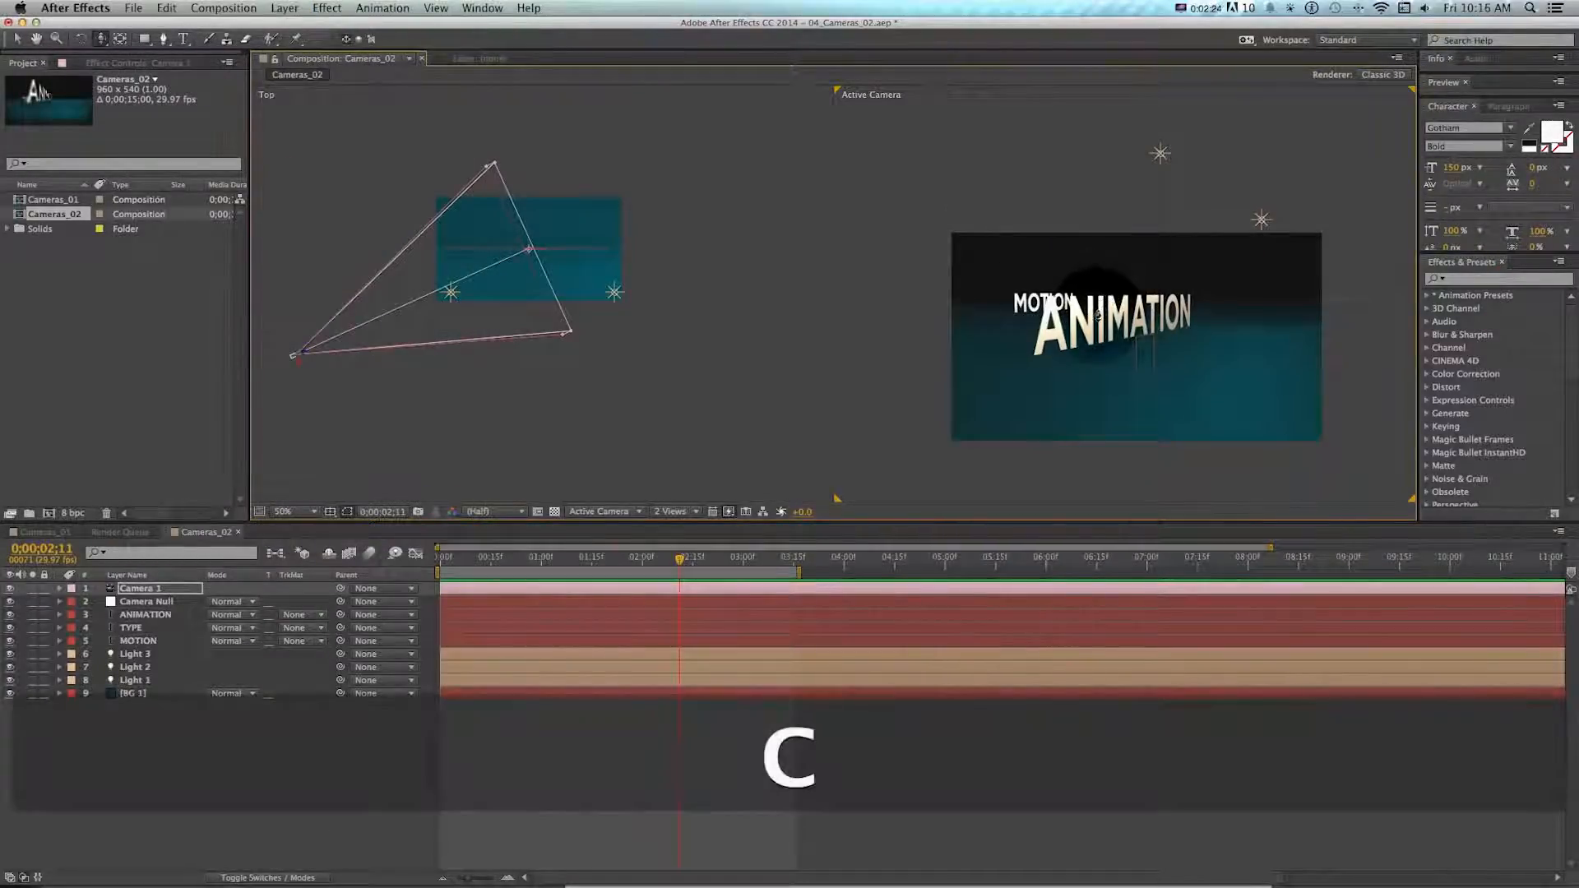
key(super+z)
- Orbit the 50mm camera slightly to the left so it views the ANIMATION text at a mild angle
key(c)
drag(1095, 320, 1123, 300)
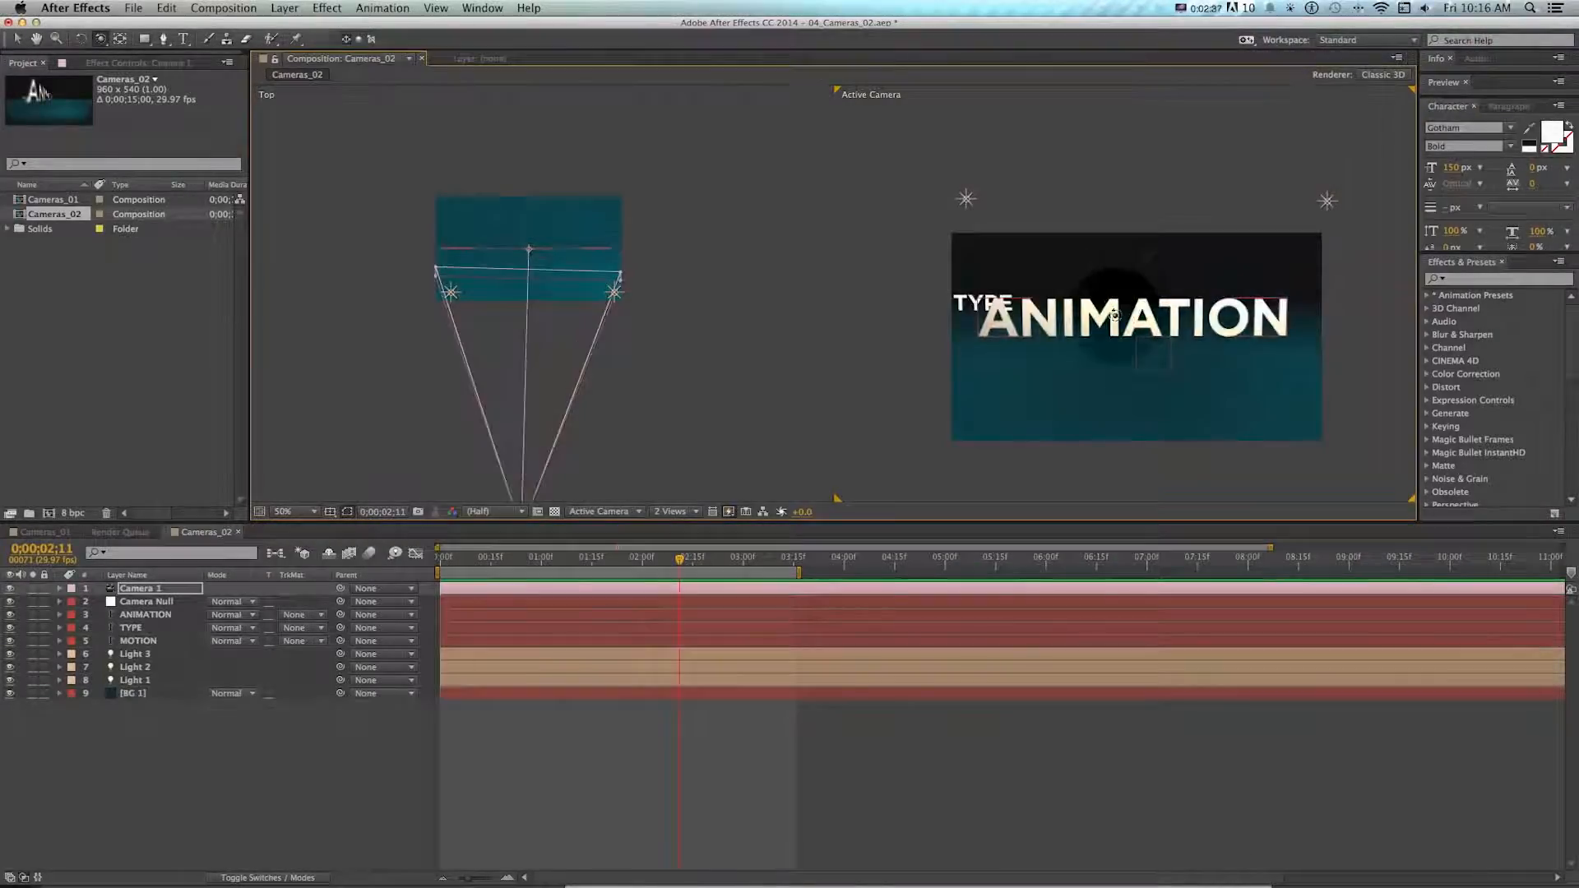
drag(1115, 315, 1056, 345)
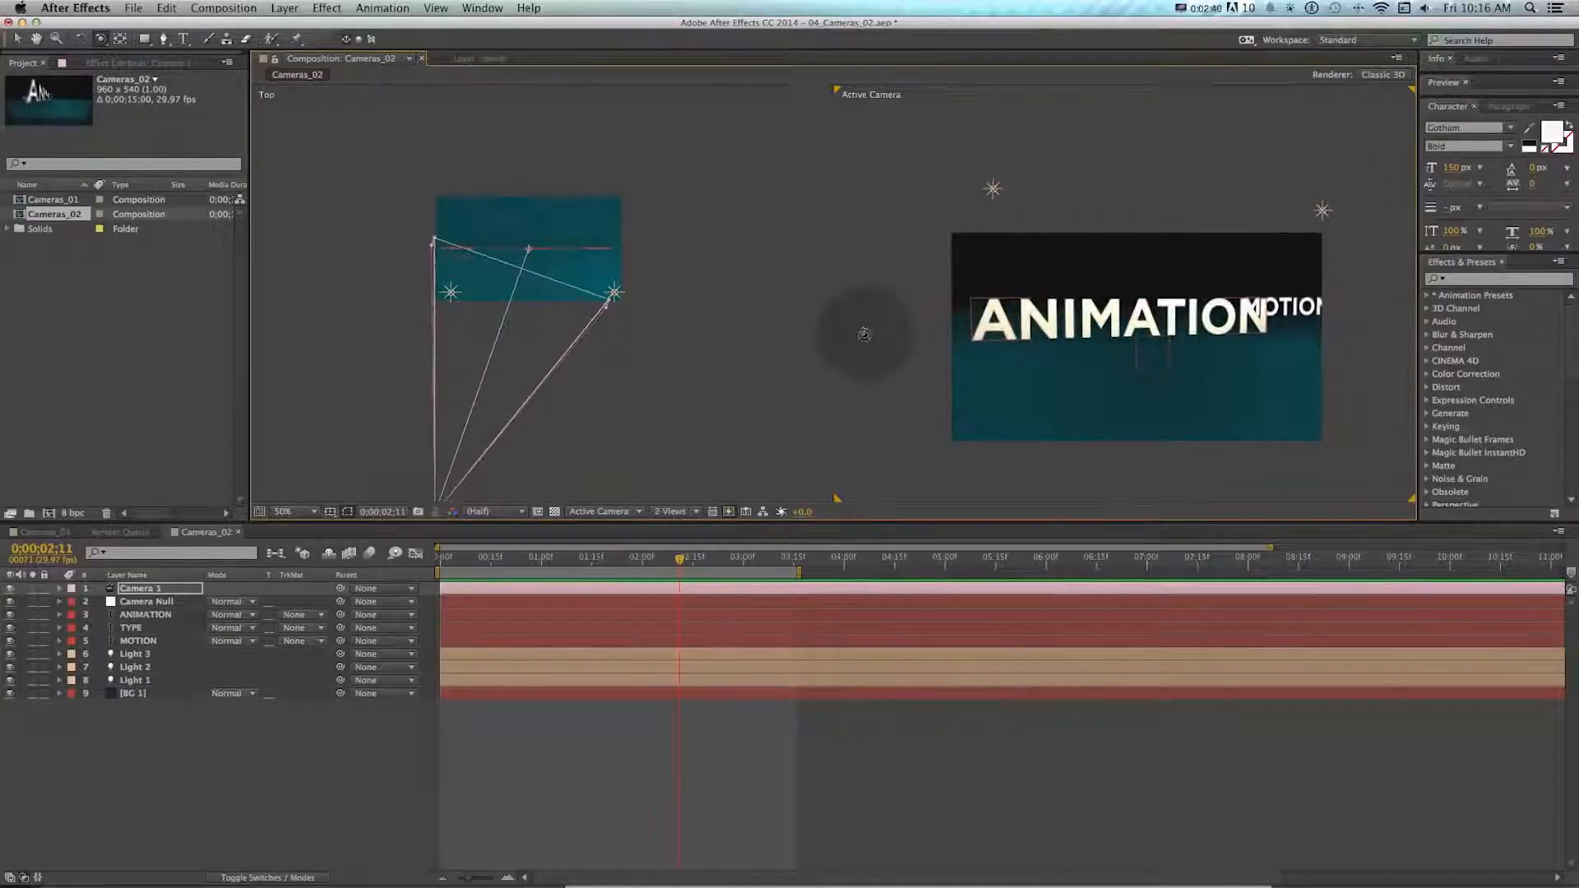
- Change Camera 1 to the 15mm preset in its camera settings
click(283, 8)
click(290, 41)
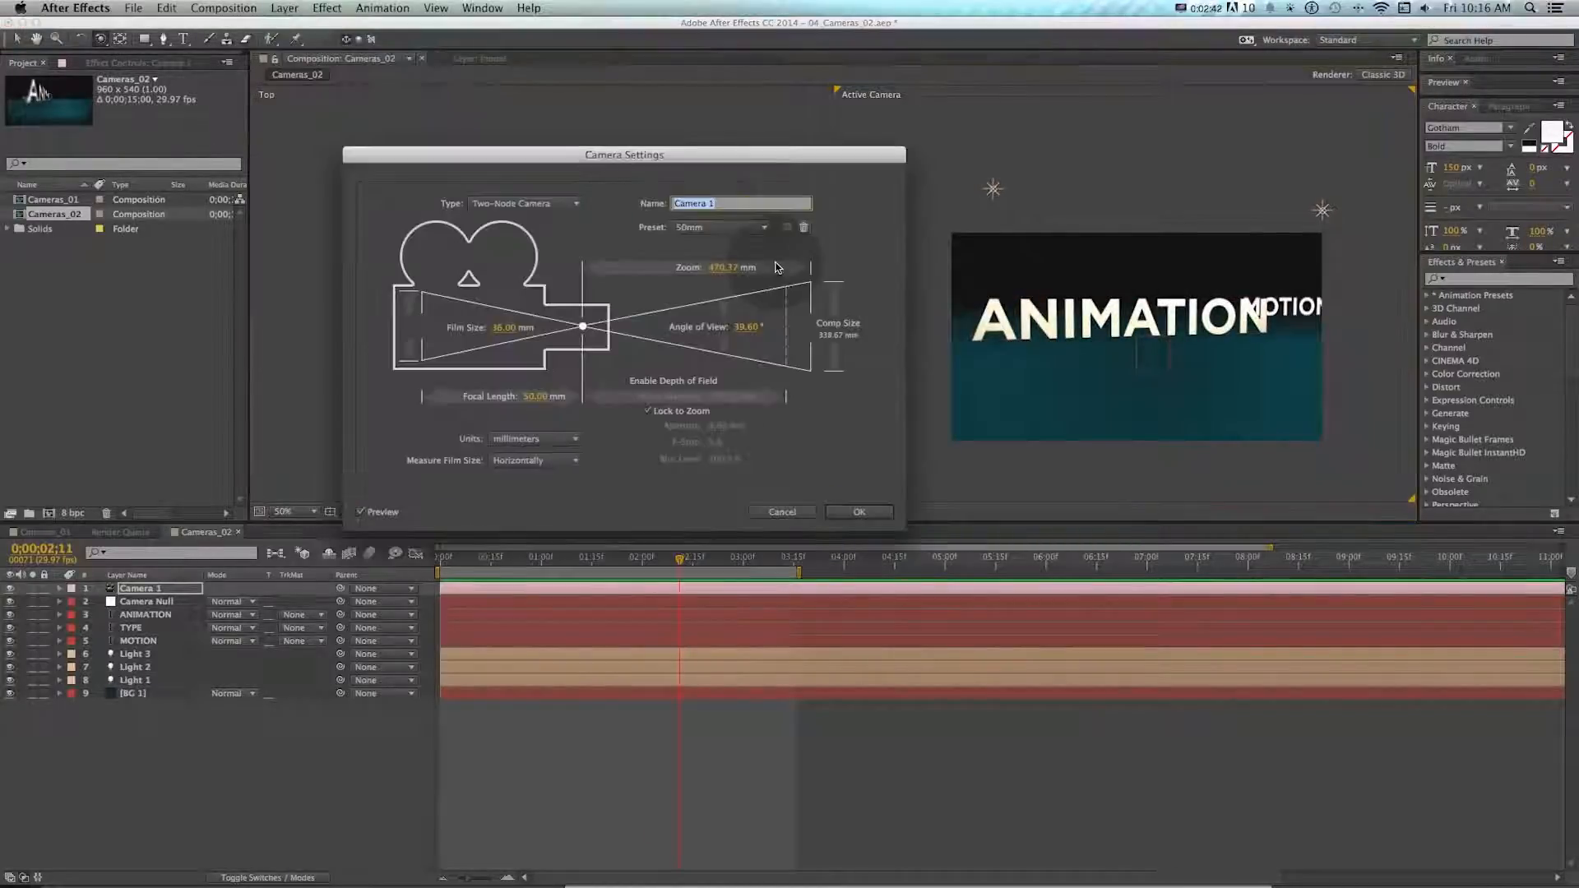
click(710, 227)
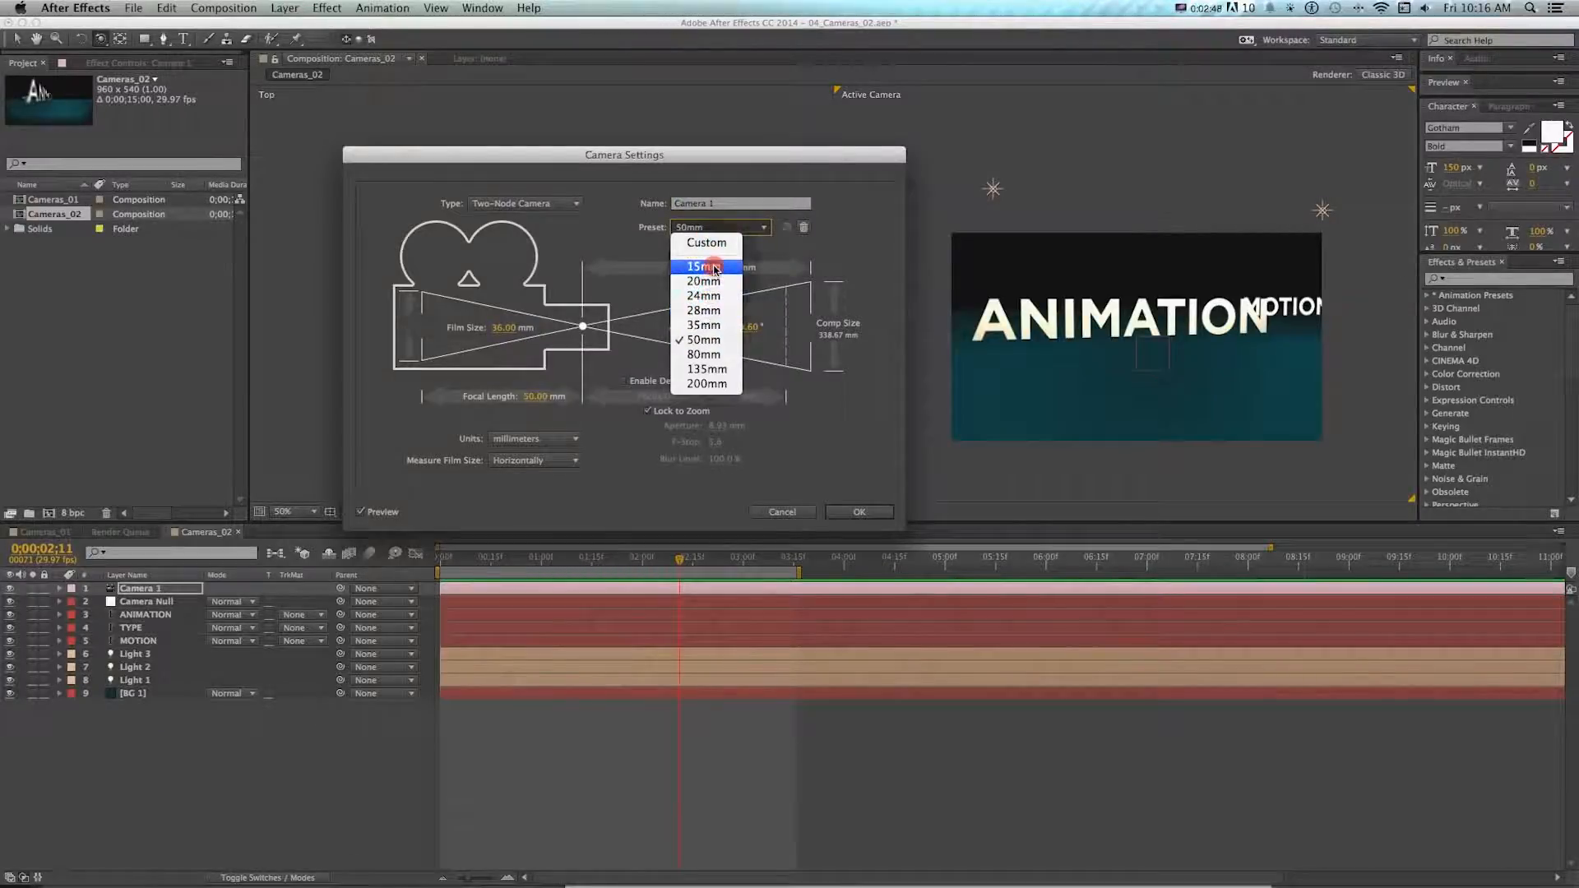
click(714, 268)
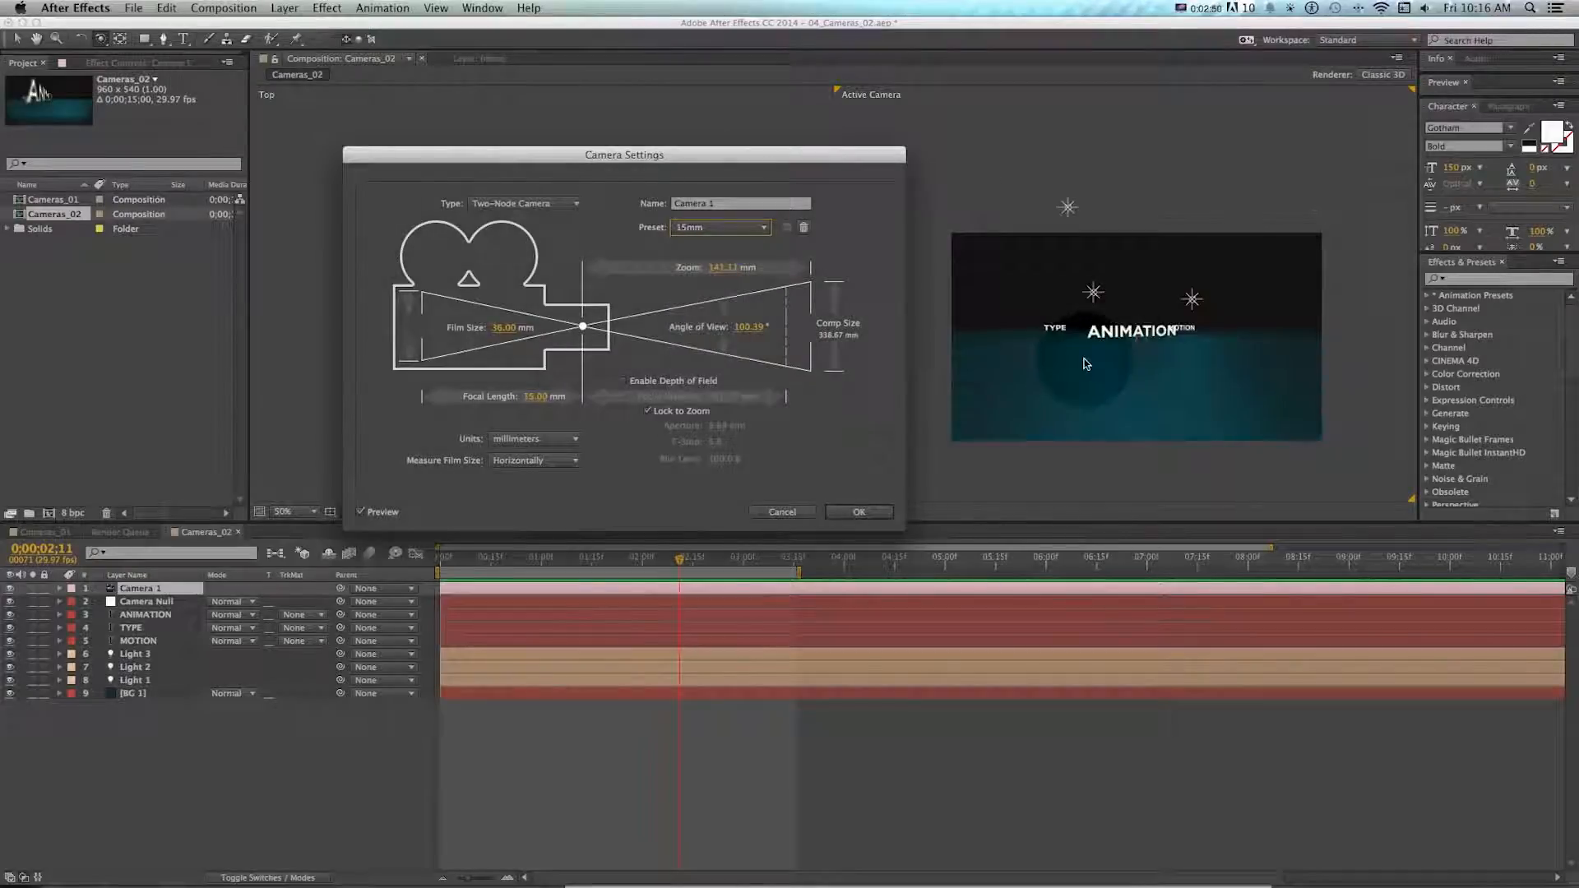
key(Return)
- Orbit and track the 15mm camera in close to the ANIMATION letters for a steep wide-angle side view
key(c)
drag(1068, 353, 1210, 313)
key(c)
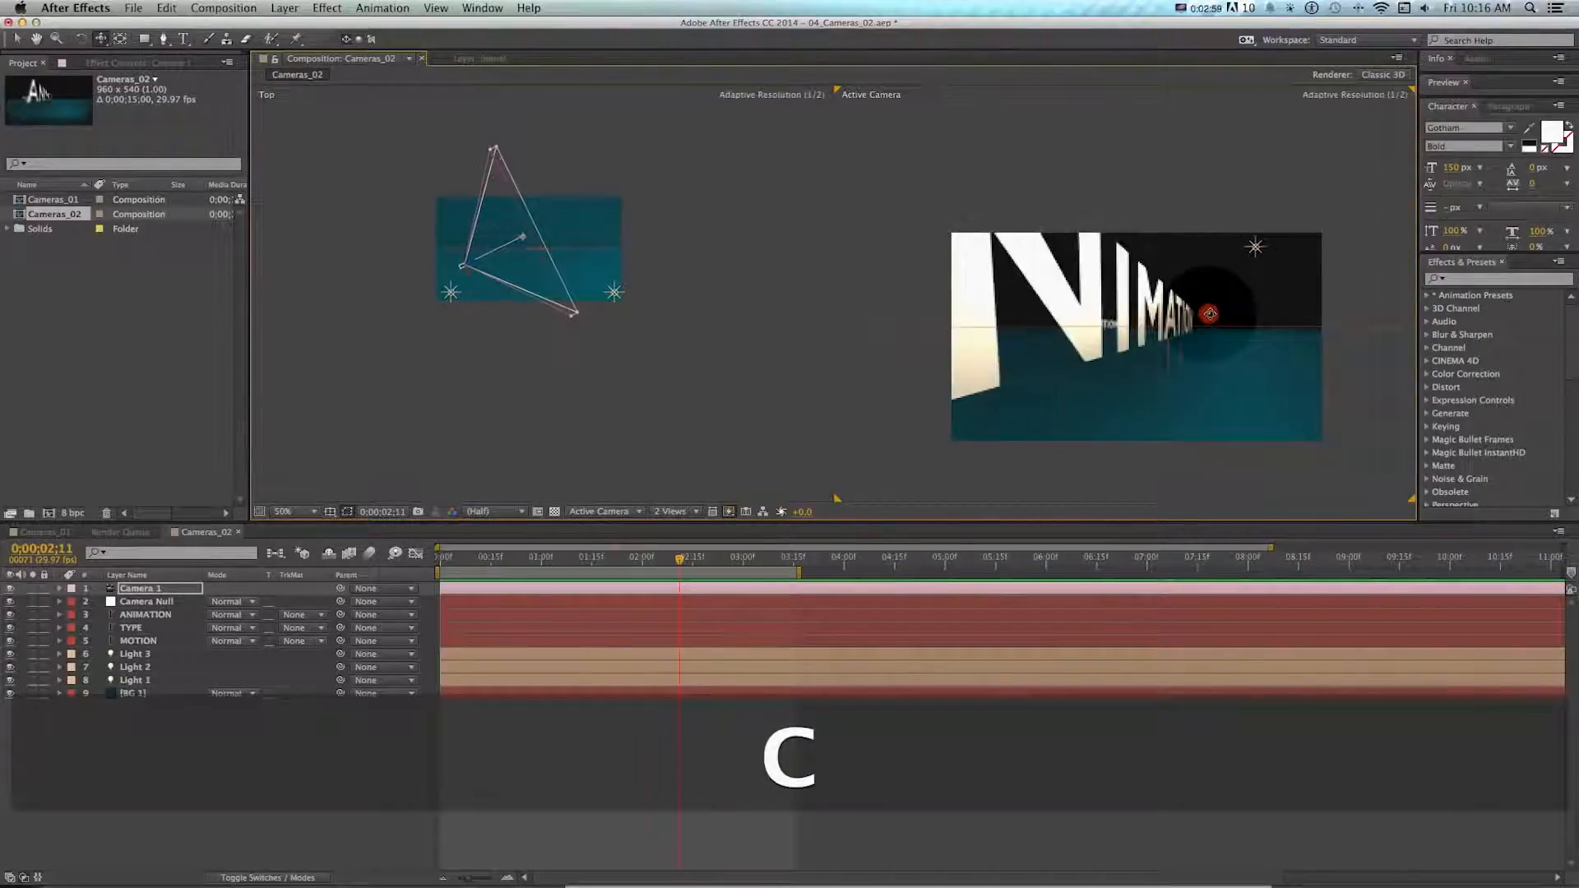
click(284, 8)
key(Escape)
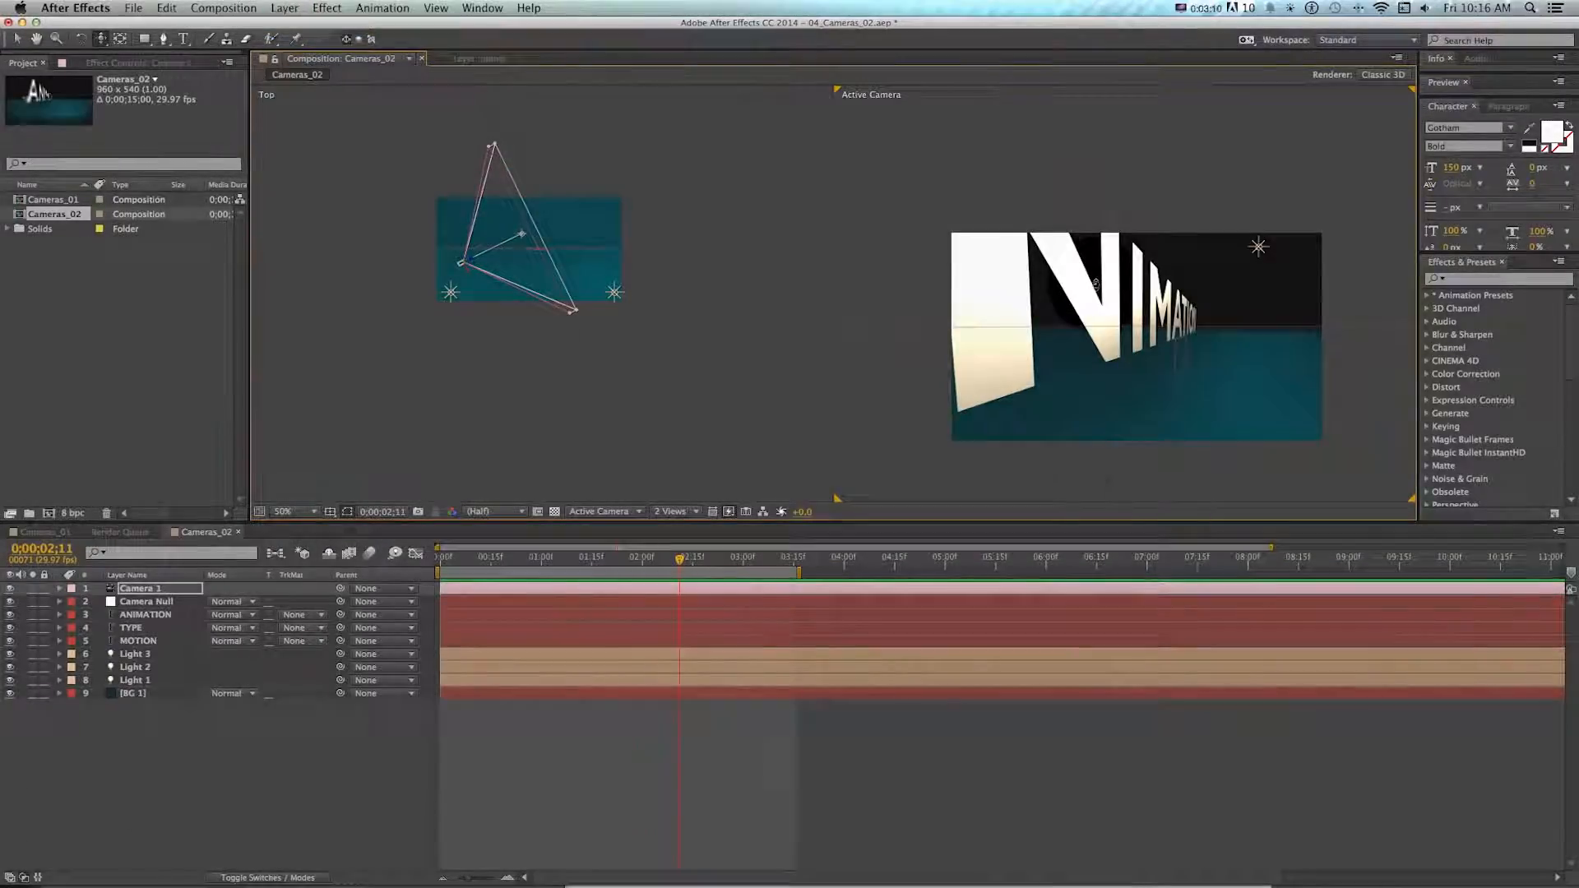
key(c)
drag(1095, 283, 1173, 309)
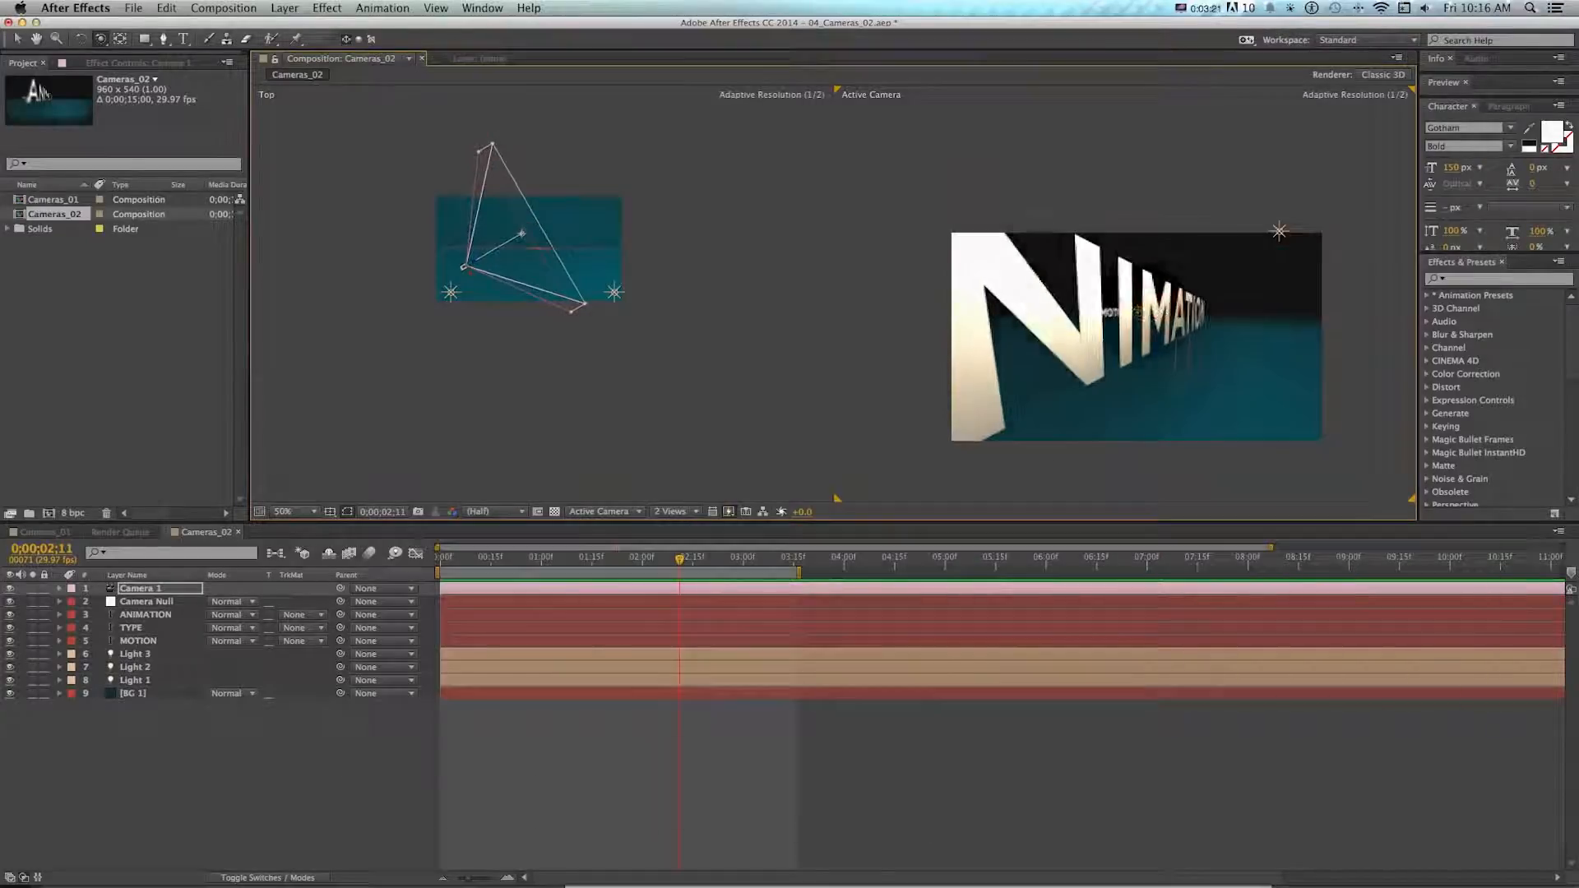
- Change Camera 1 to the 200mm preset in its camera settings
click(284, 8)
click(345, 60)
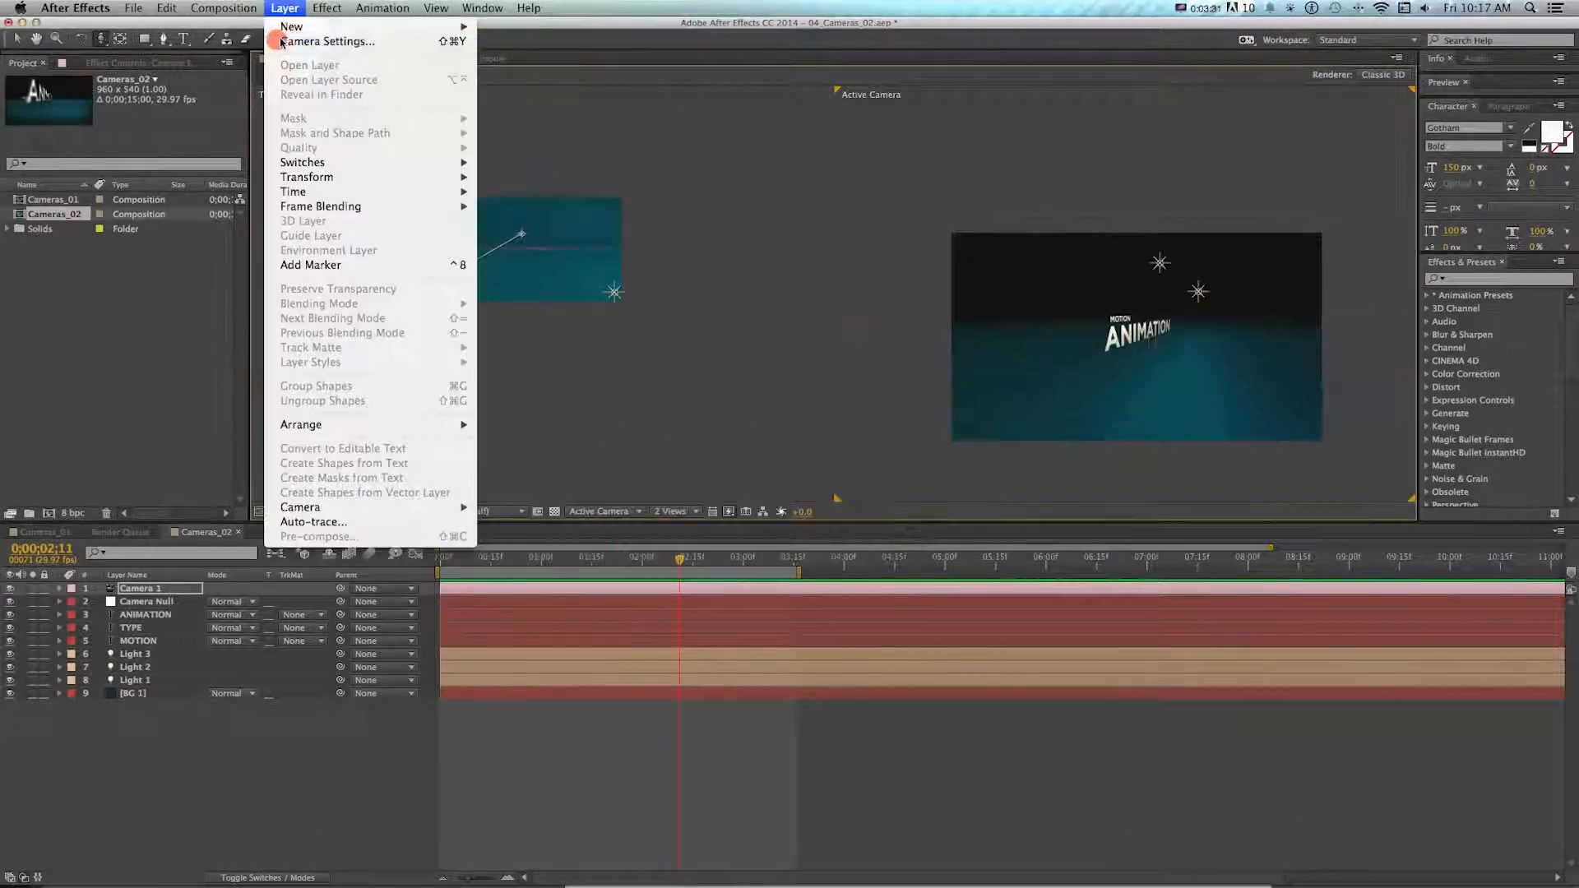
click(345, 60)
click(720, 227)
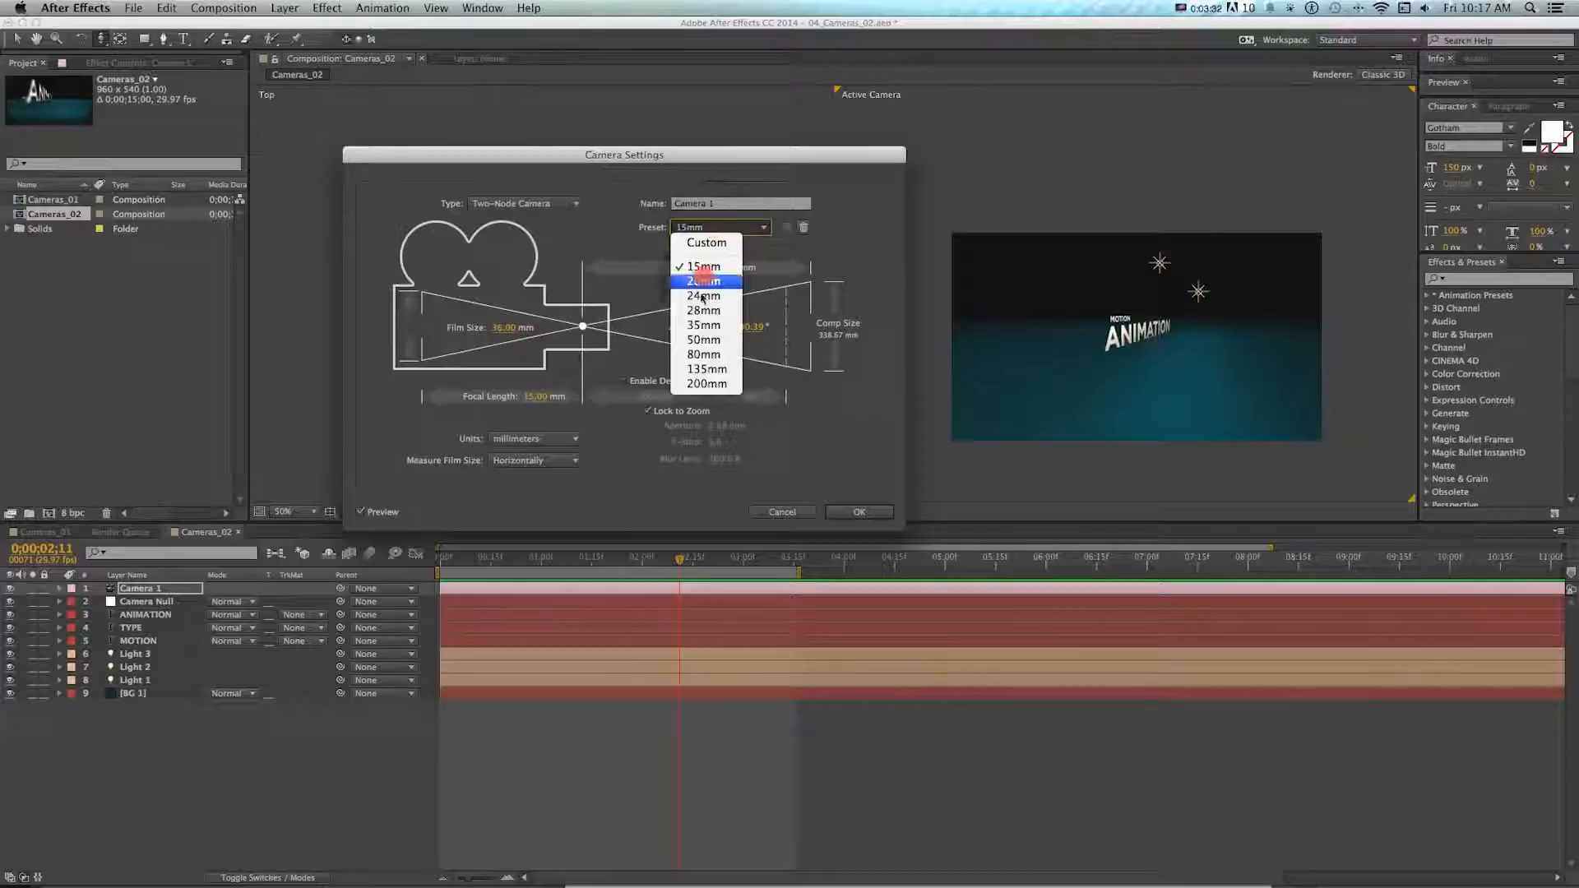
click(706, 384)
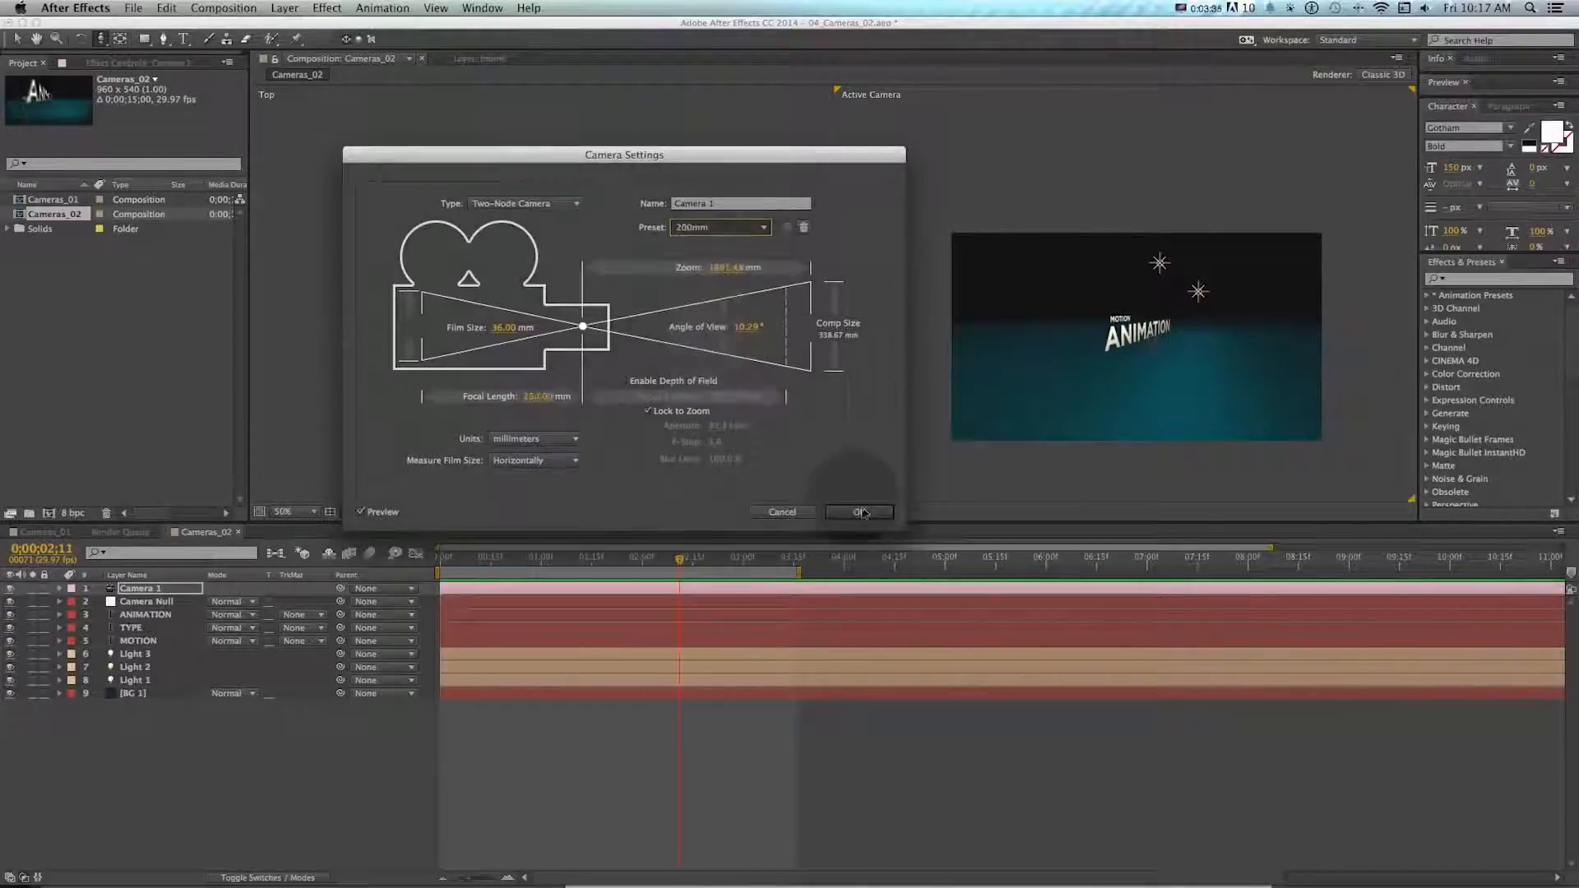
click(873, 512)
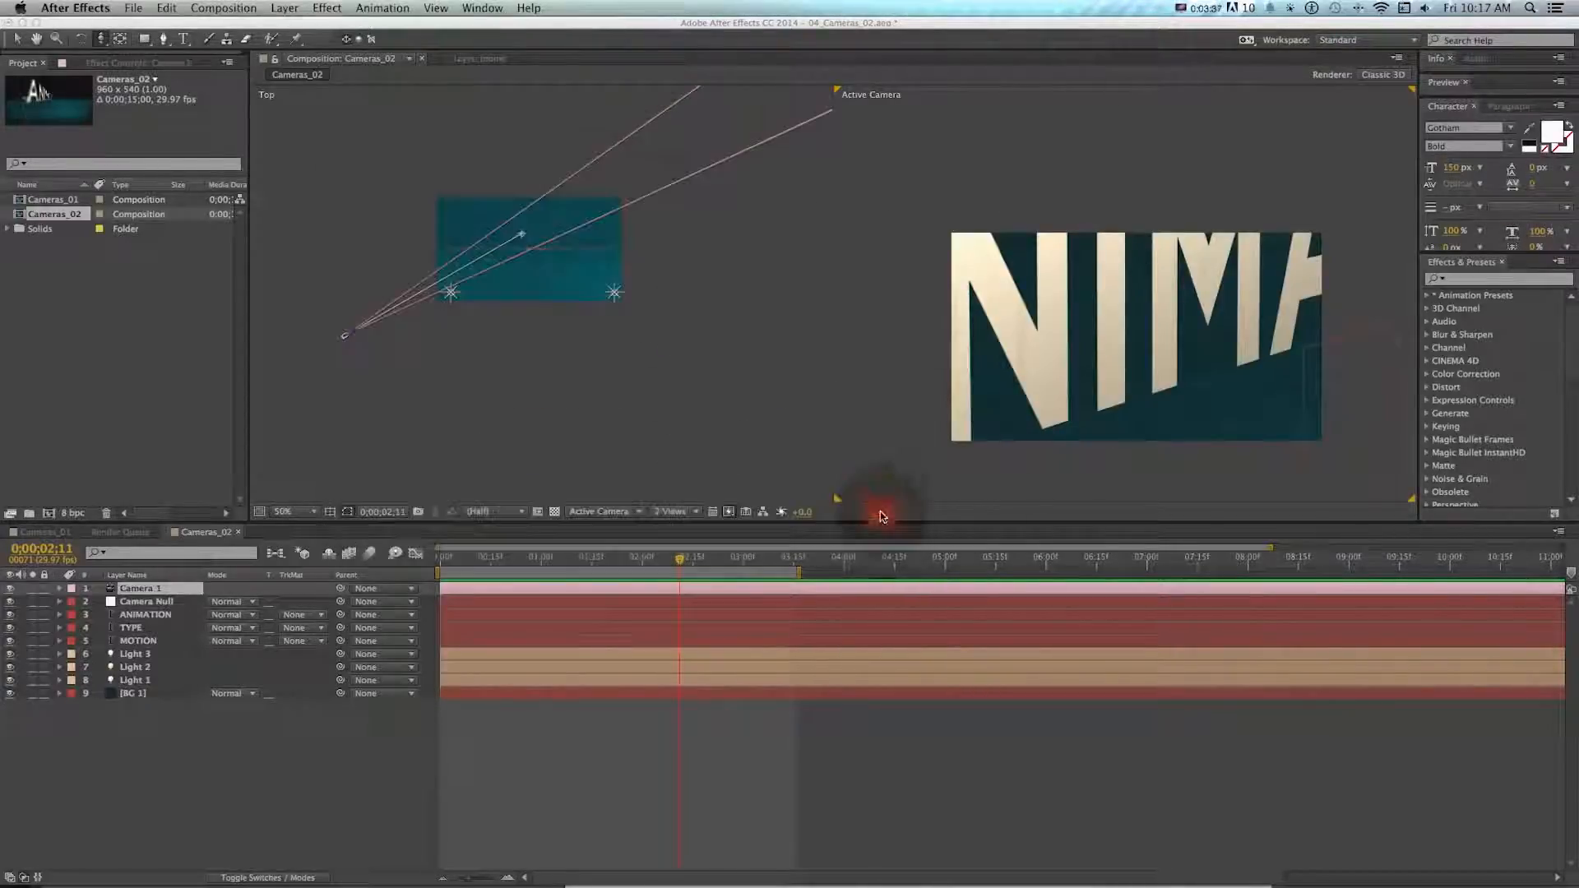
- Pull the 200mm camera back slightly from the ANIMATION text and bring up the choice of camera tools
key(c)
key(v)
key(c)
drag(927, 236, 979, 321)
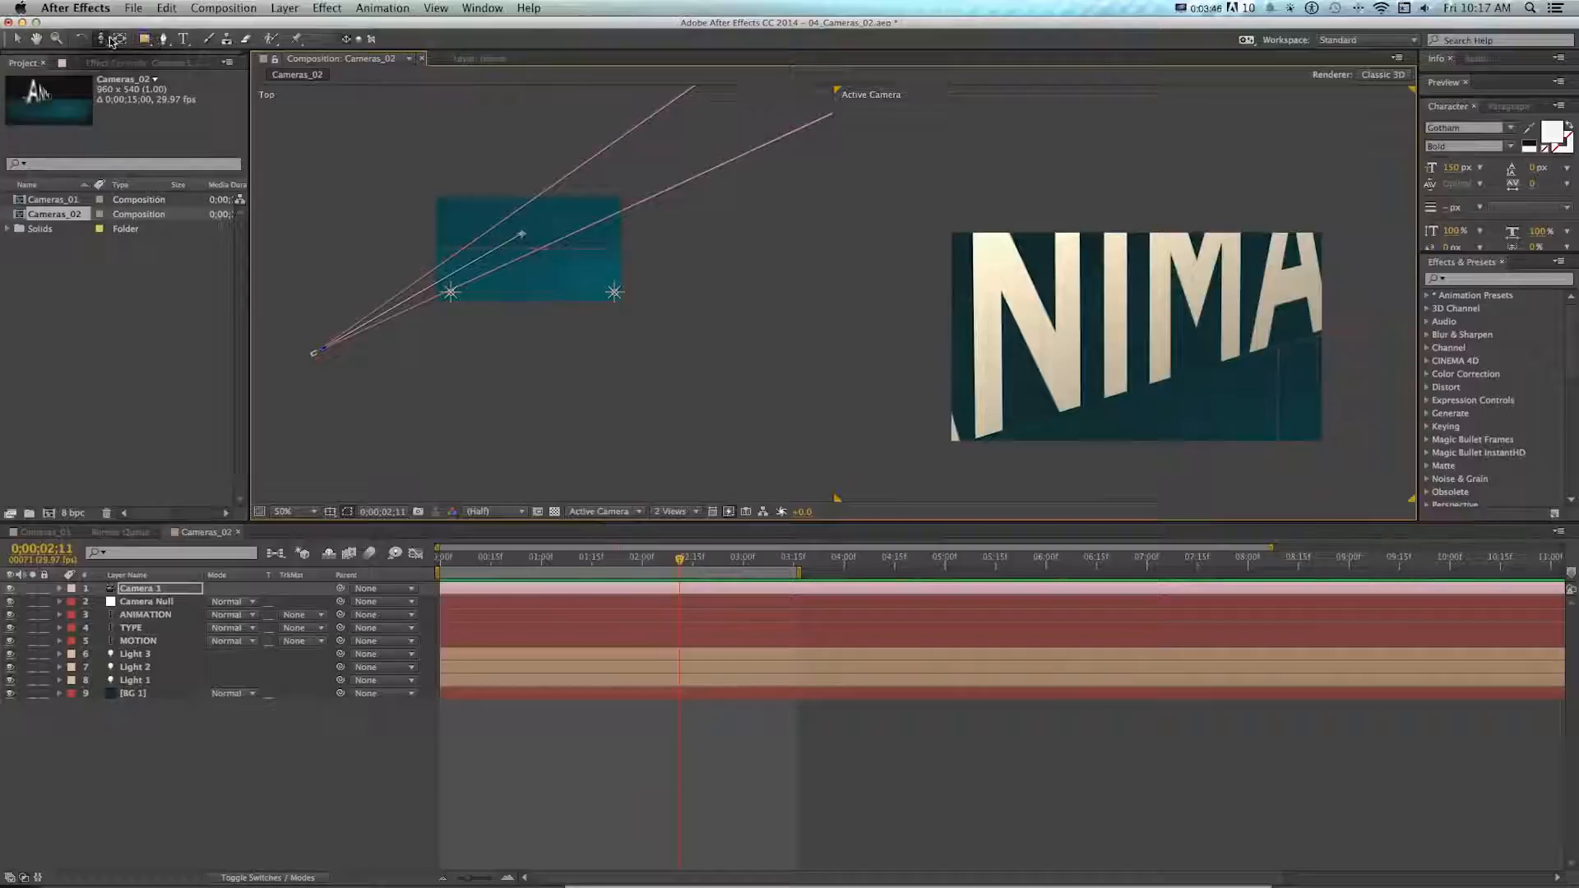
drag(111, 42, 198, 62)
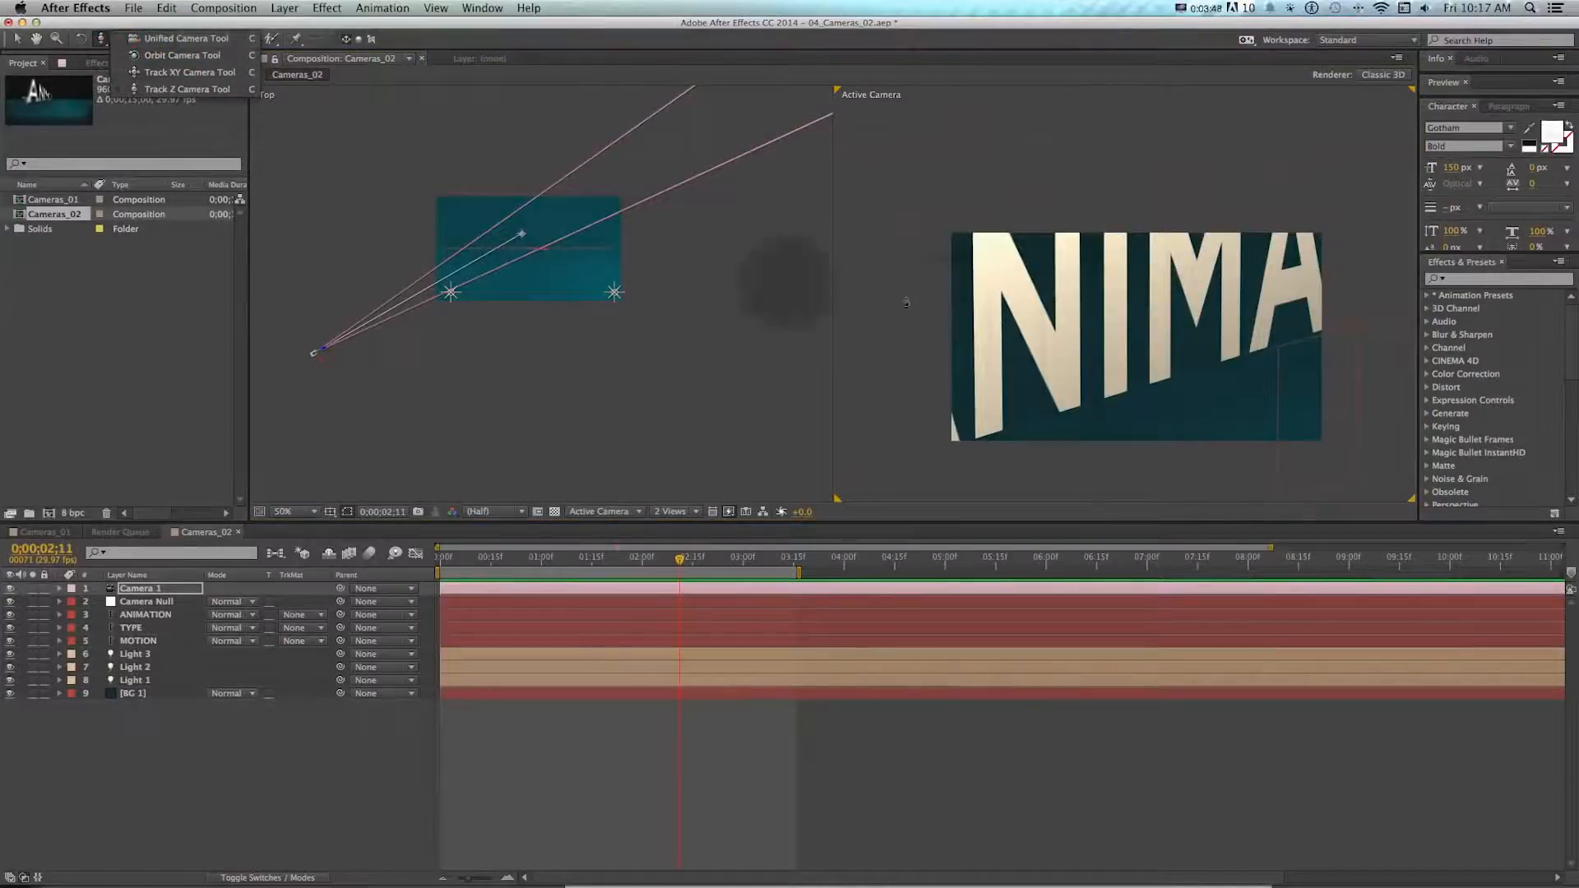
- Pull the 200mm camera back and shift it until both the MOTION and ANIMATION text are in frame
key(c)
drag(987, 287, 1015, 400)
key(c)
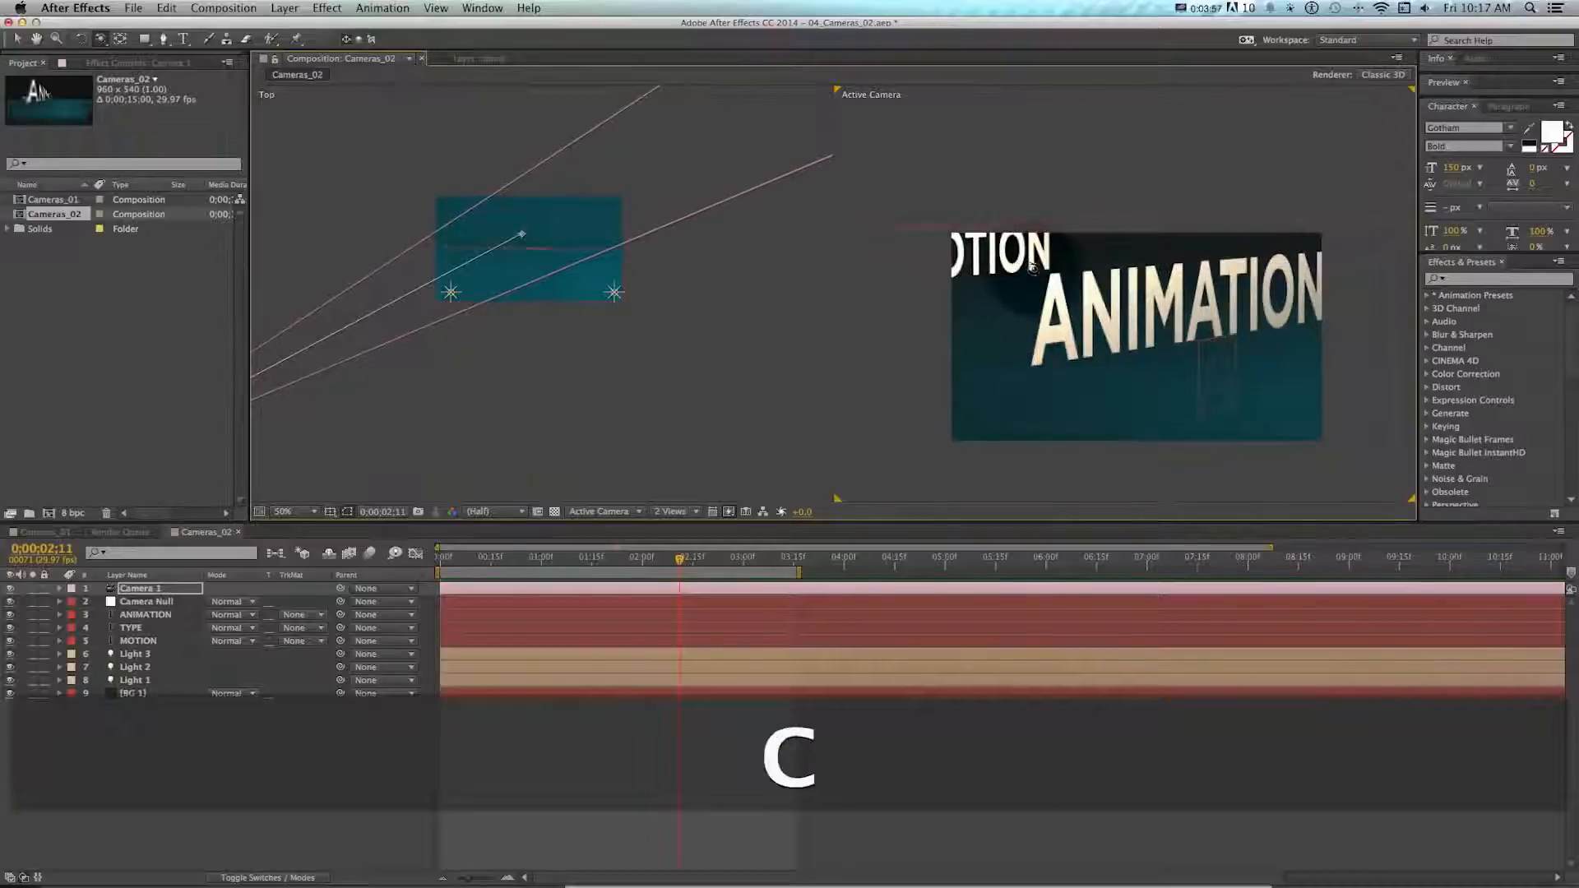
drag(1044, 274, 1033, 266)
- Examine the camera's distance from the scene in the Top view and the placement of the MOTION, TYPE and ANIMATION layers
key(v)
key(space)
drag(615, 291, 614, 367)
key(v)
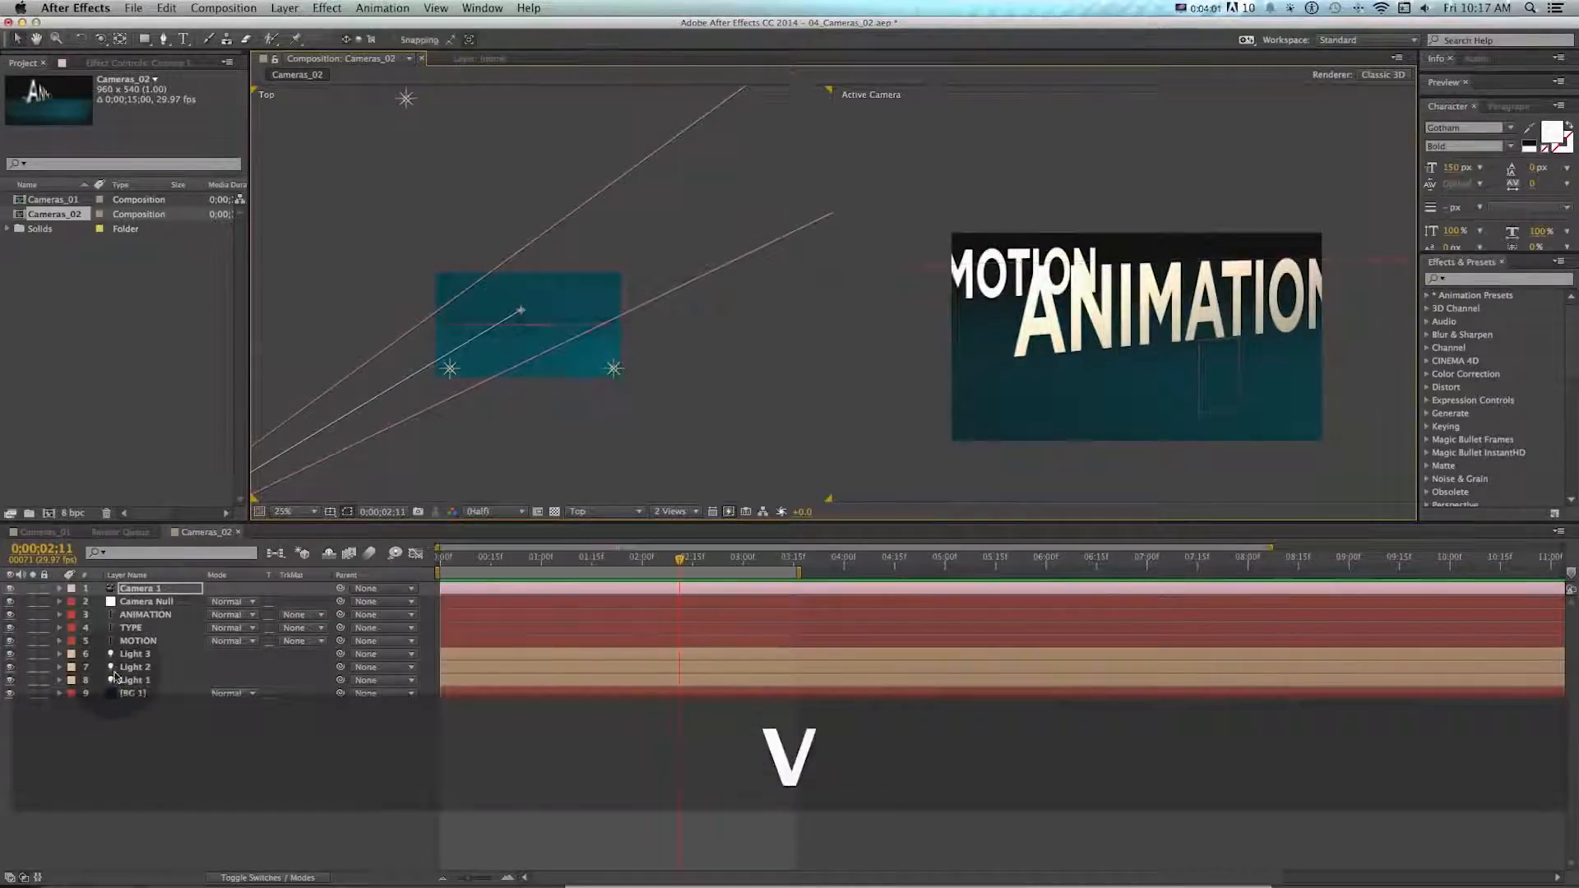
click(138, 641)
shift+click(146, 615)
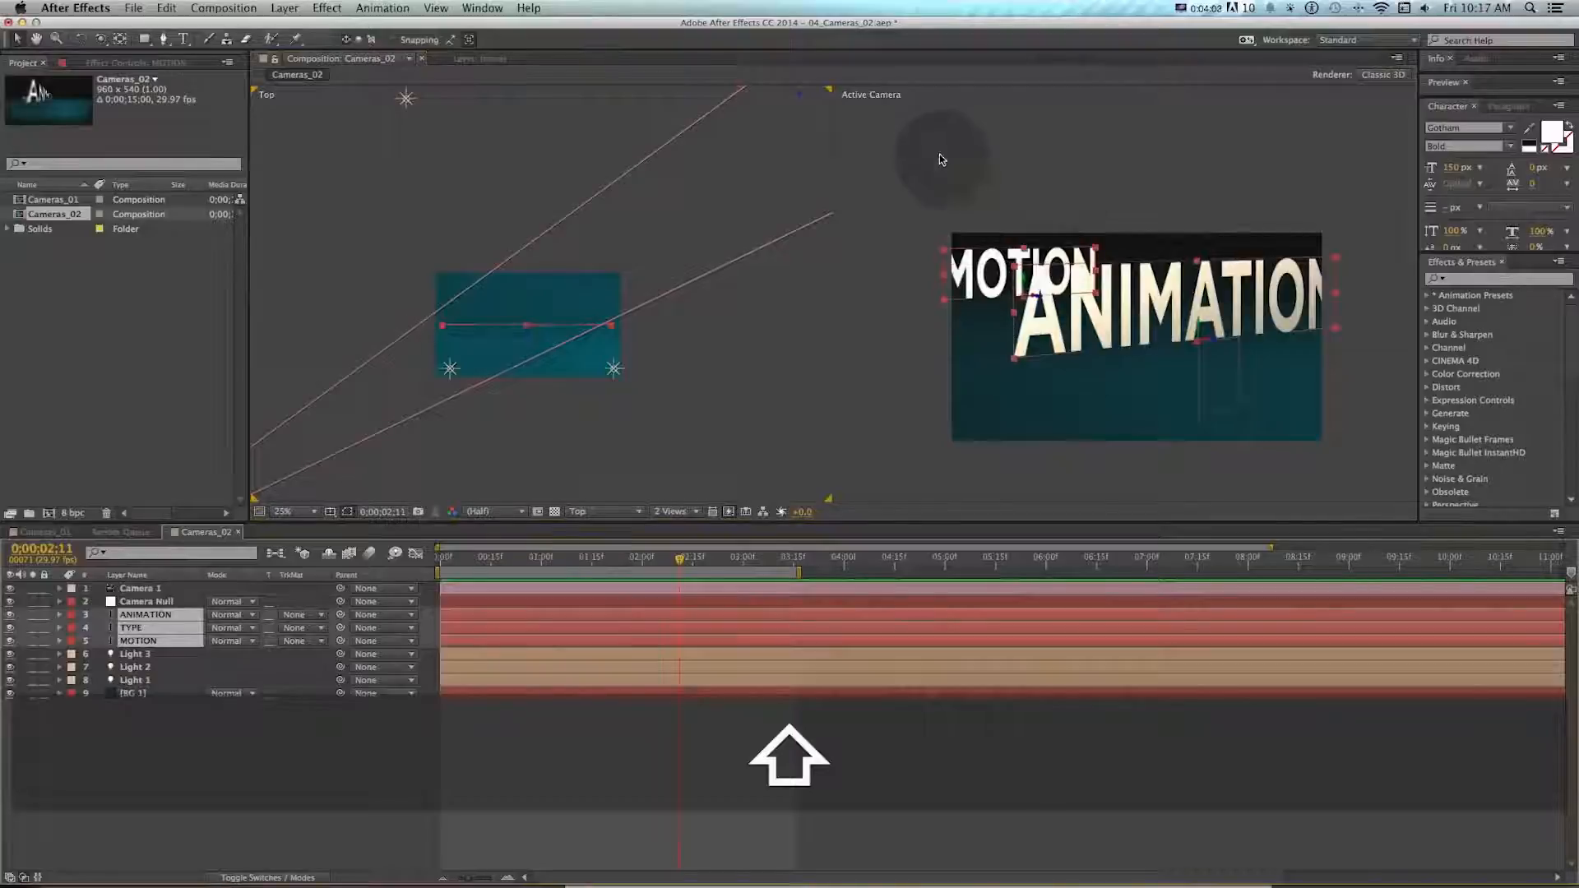
click(941, 160)
key(v)
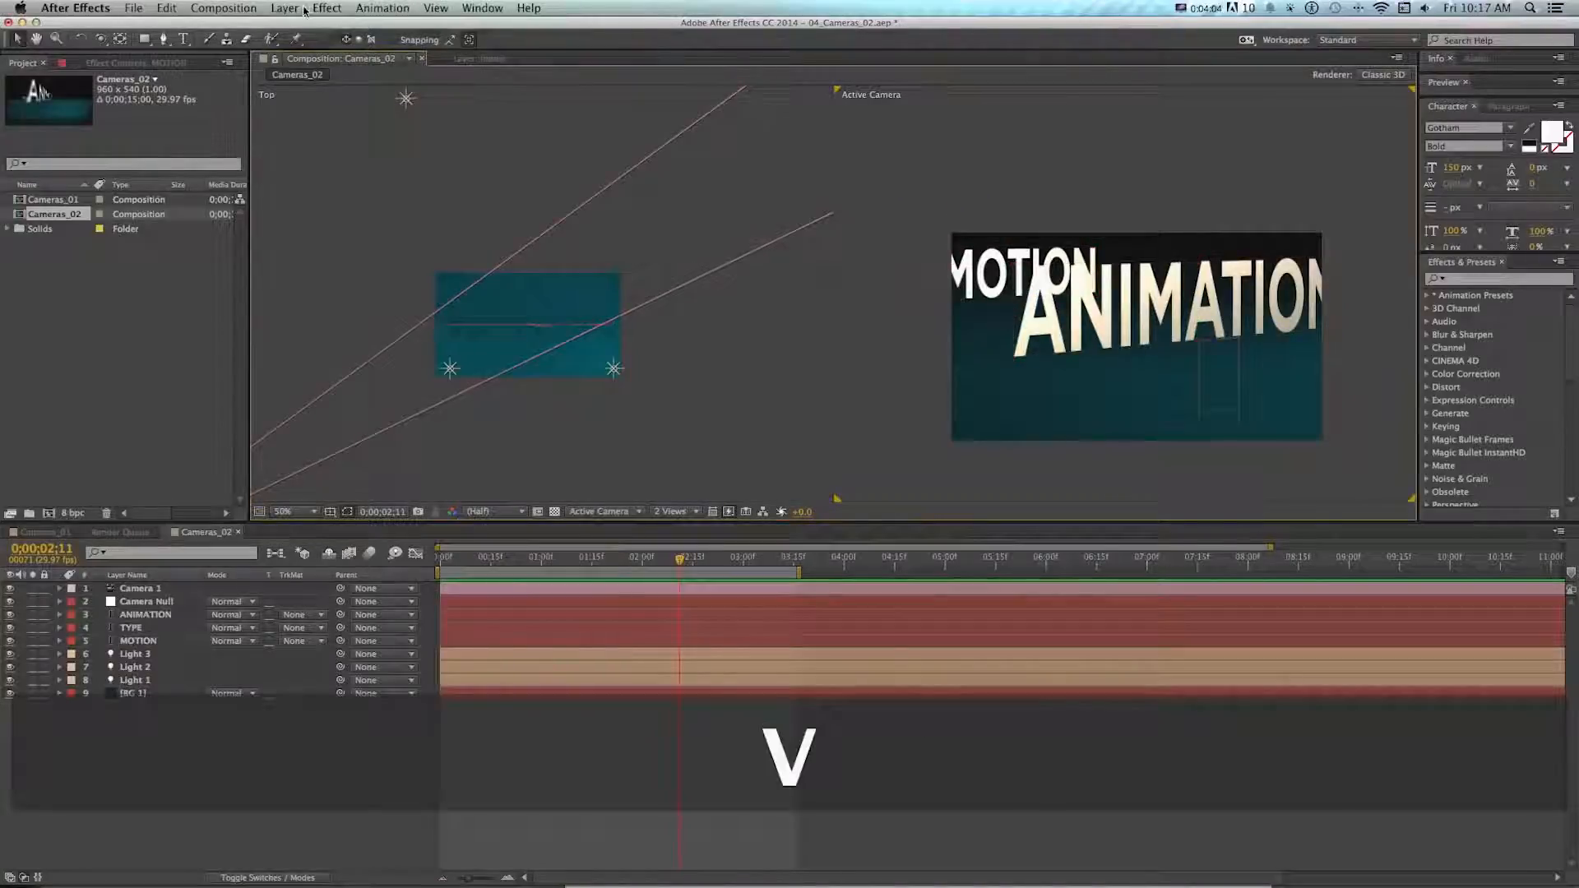
- Switch Camera 1 to the 15mm preset in its camera settings and move the camera in toward the text
click(110, 592)
click(285, 8)
click(691, 256)
click(718, 227)
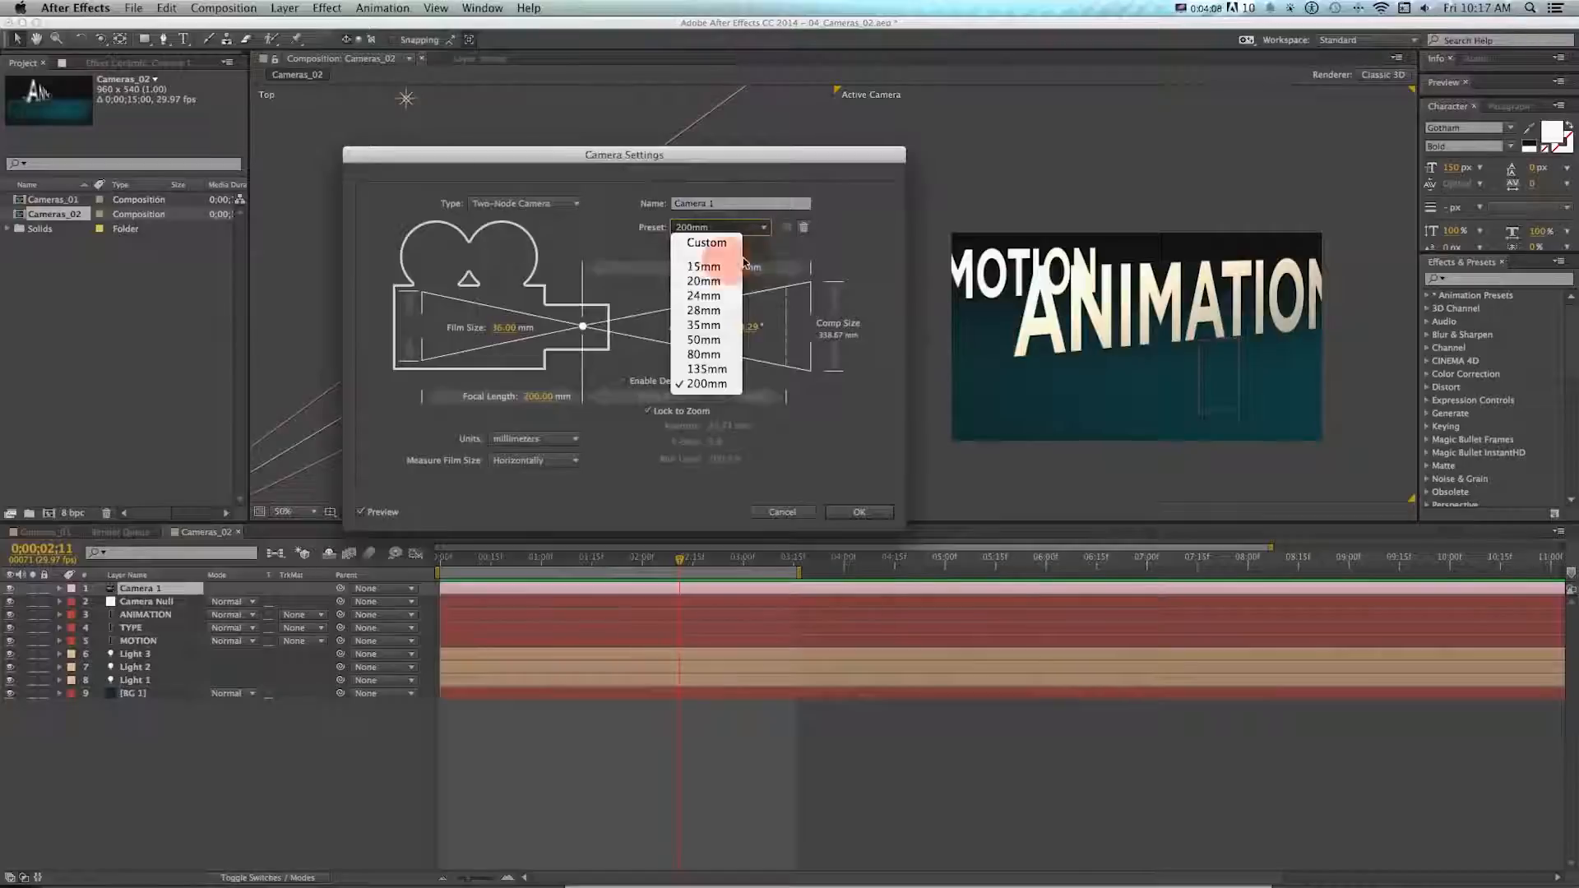
click(714, 267)
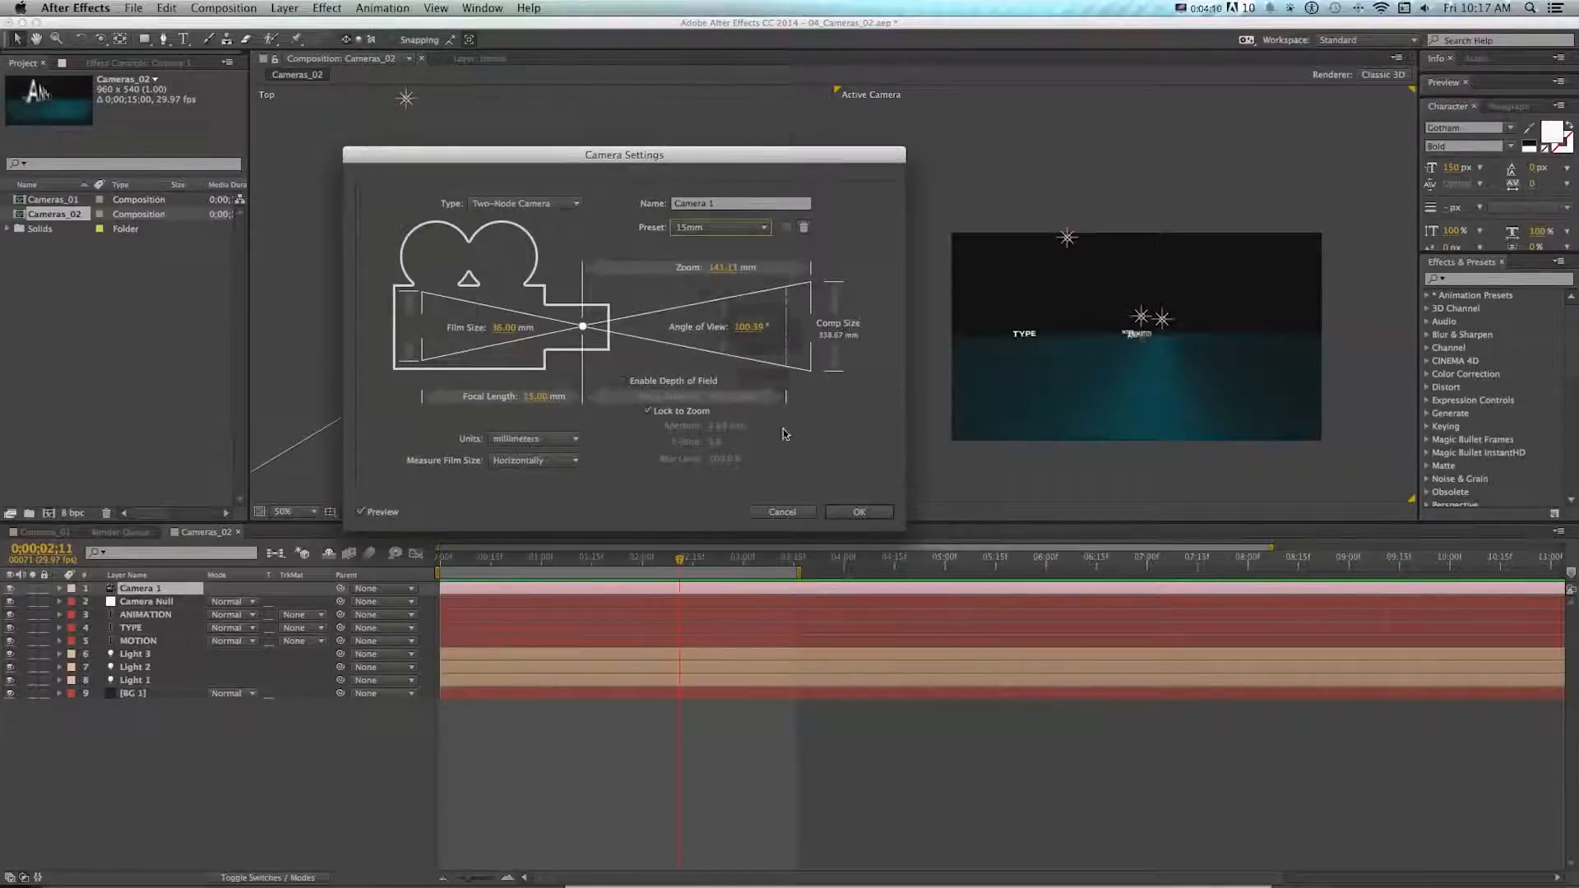
click(847, 521)
key(c)
drag(1151, 328, 1094, 310)
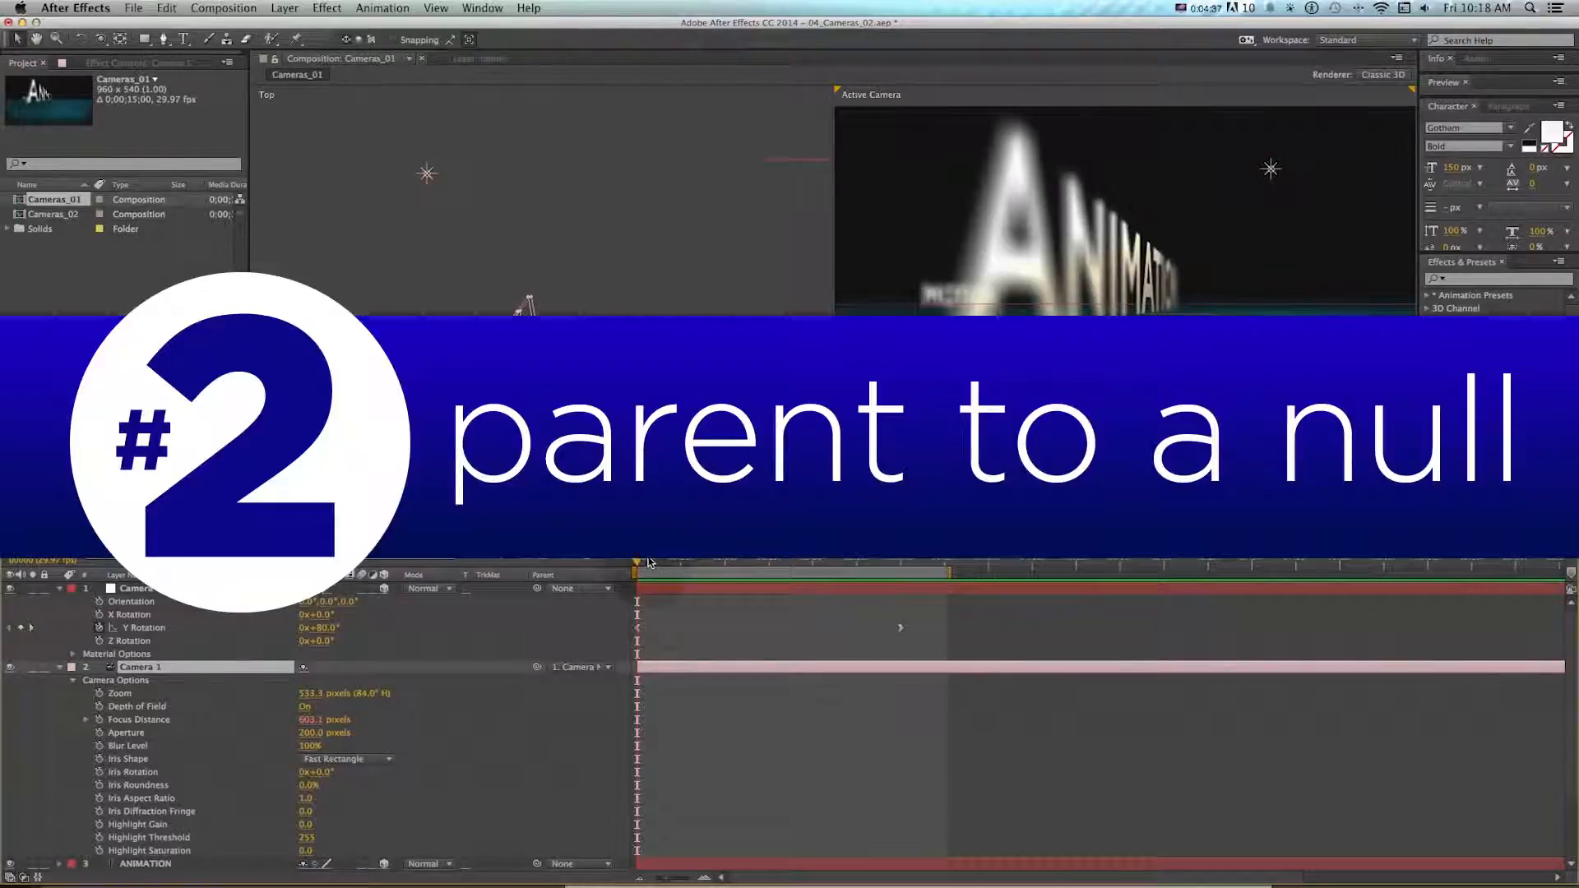
- Preview the null-driven camera move in Cameras_01 up to about 0;00;02;17, and return to the Cameras_02 composition
drag(649, 562, 862, 562)
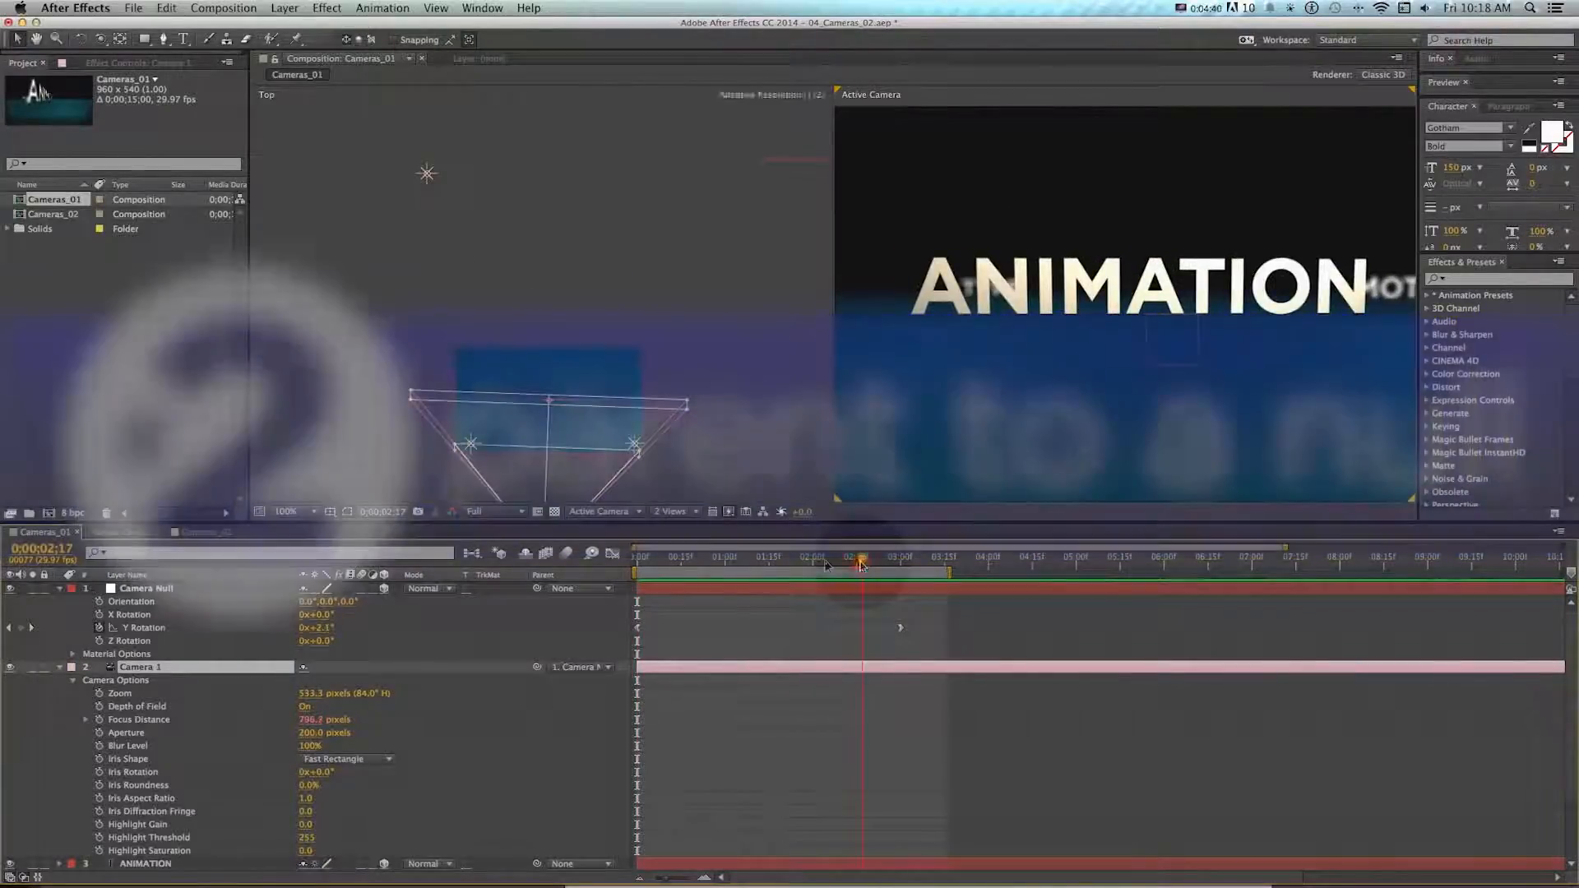
click(185, 534)
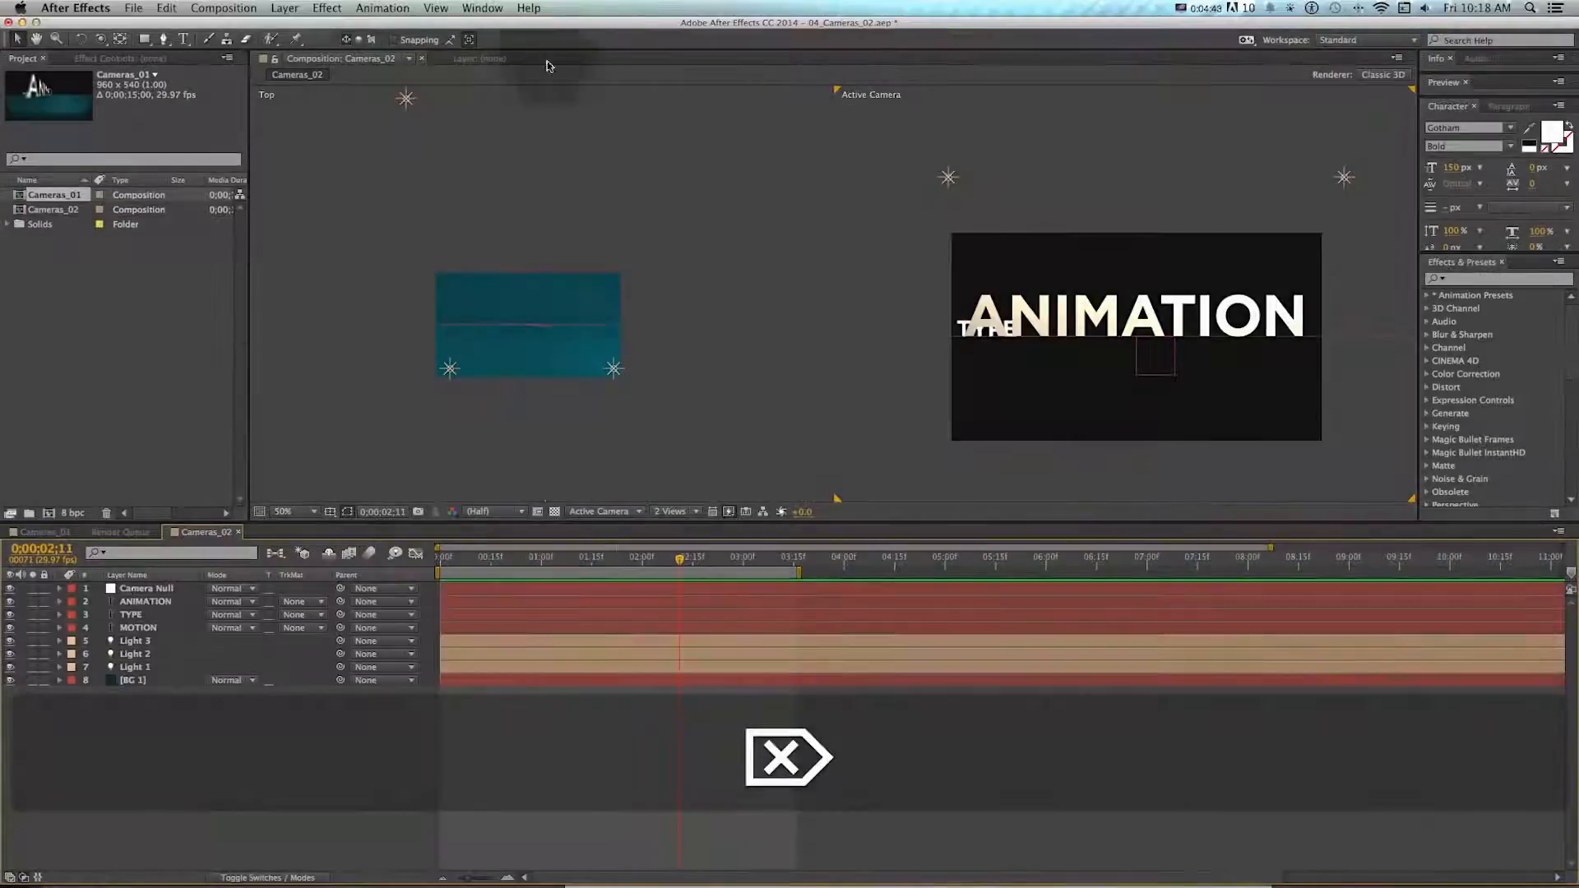
- Add a new two-node camera named Camera 1 with the 15mm preset to Cameras_02
key(v)
click(284, 8)
mouse_move(305, 23)
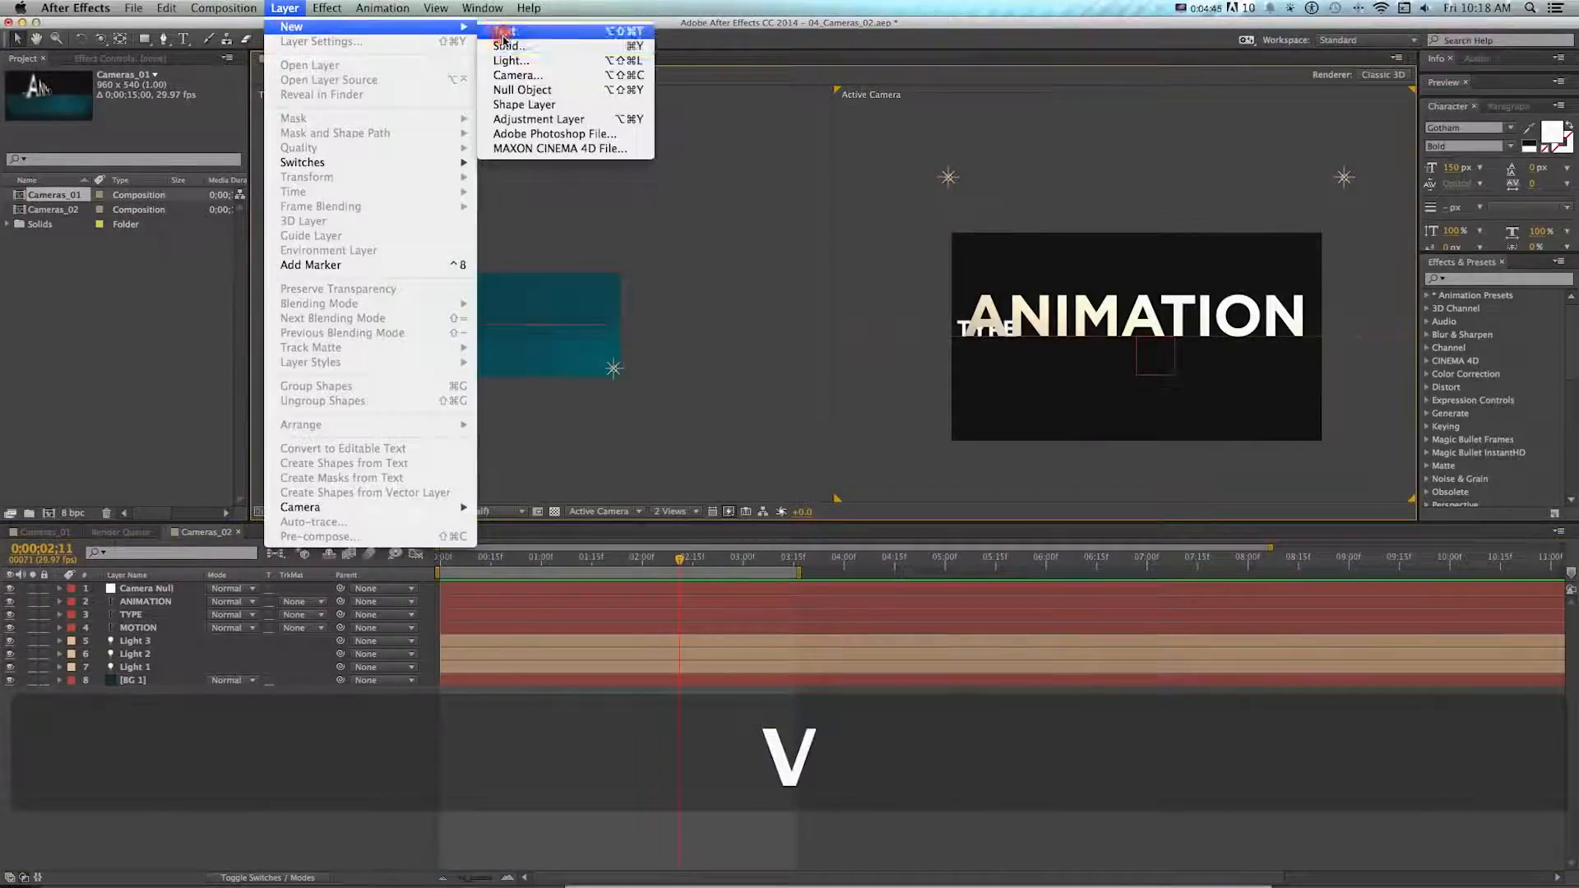
click(510, 76)
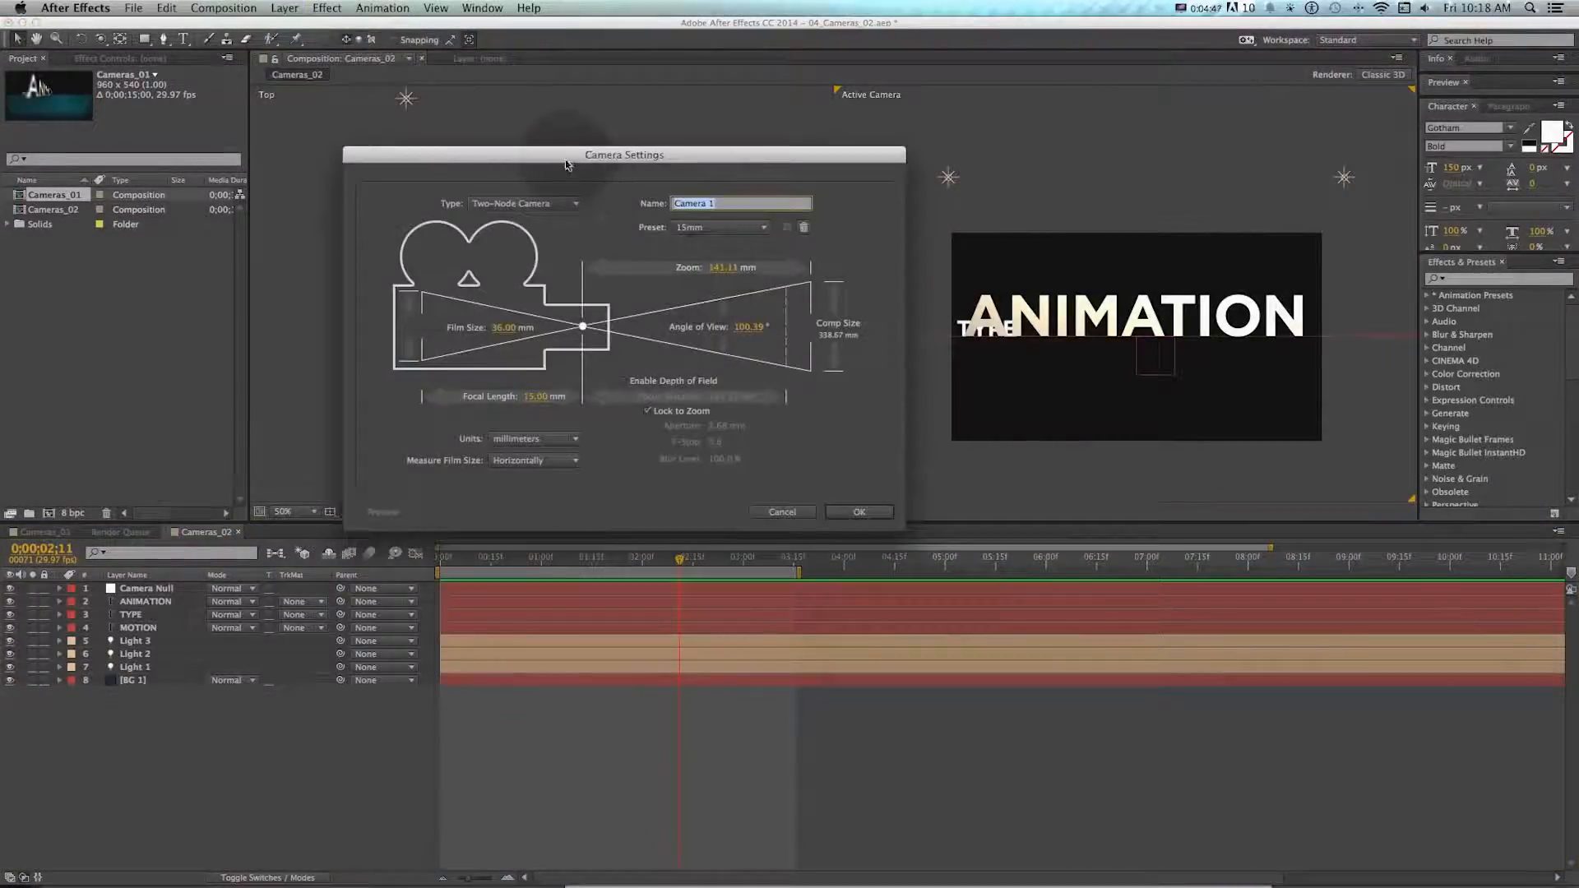
drag(566, 164, 562, 135)
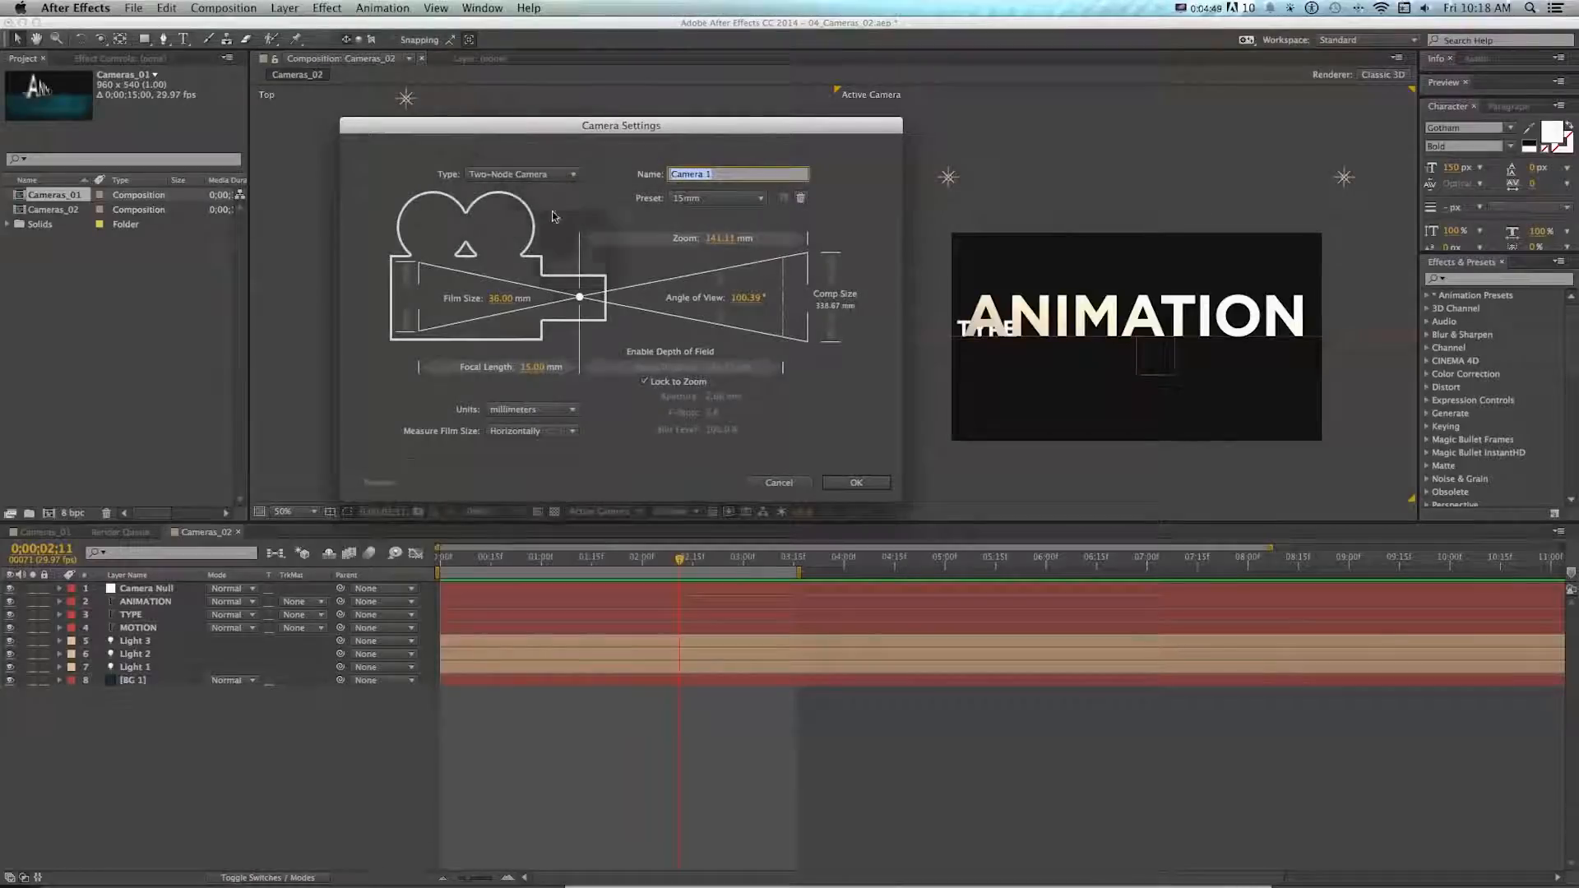
click(873, 487)
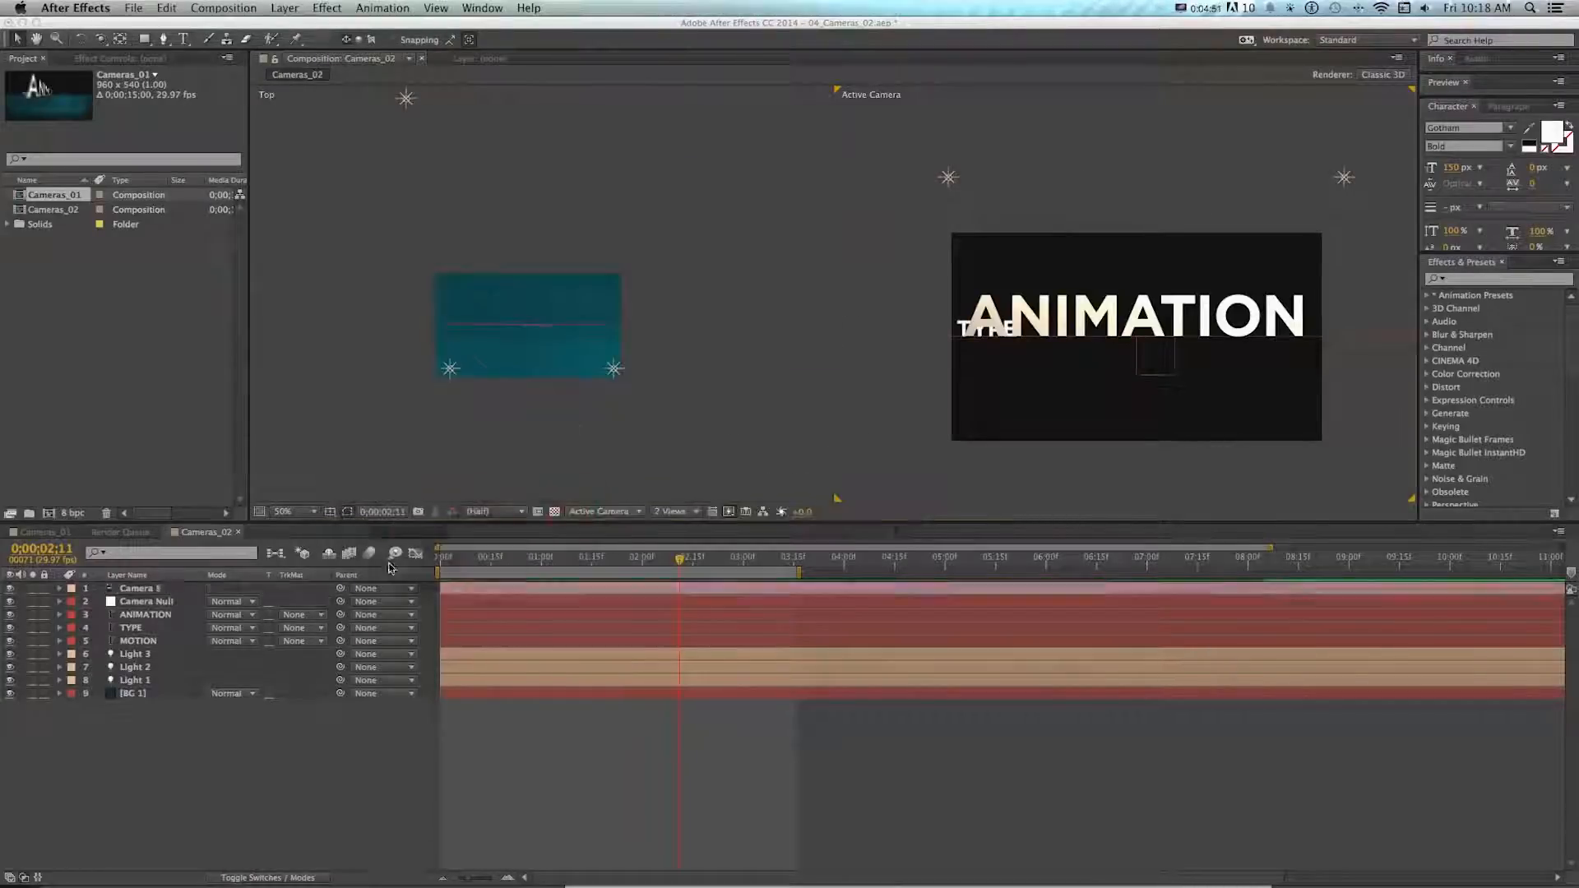
- Reveal Camera 1's Transform properties and enlarge the Top view around the camera
click(59, 588)
click(73, 601)
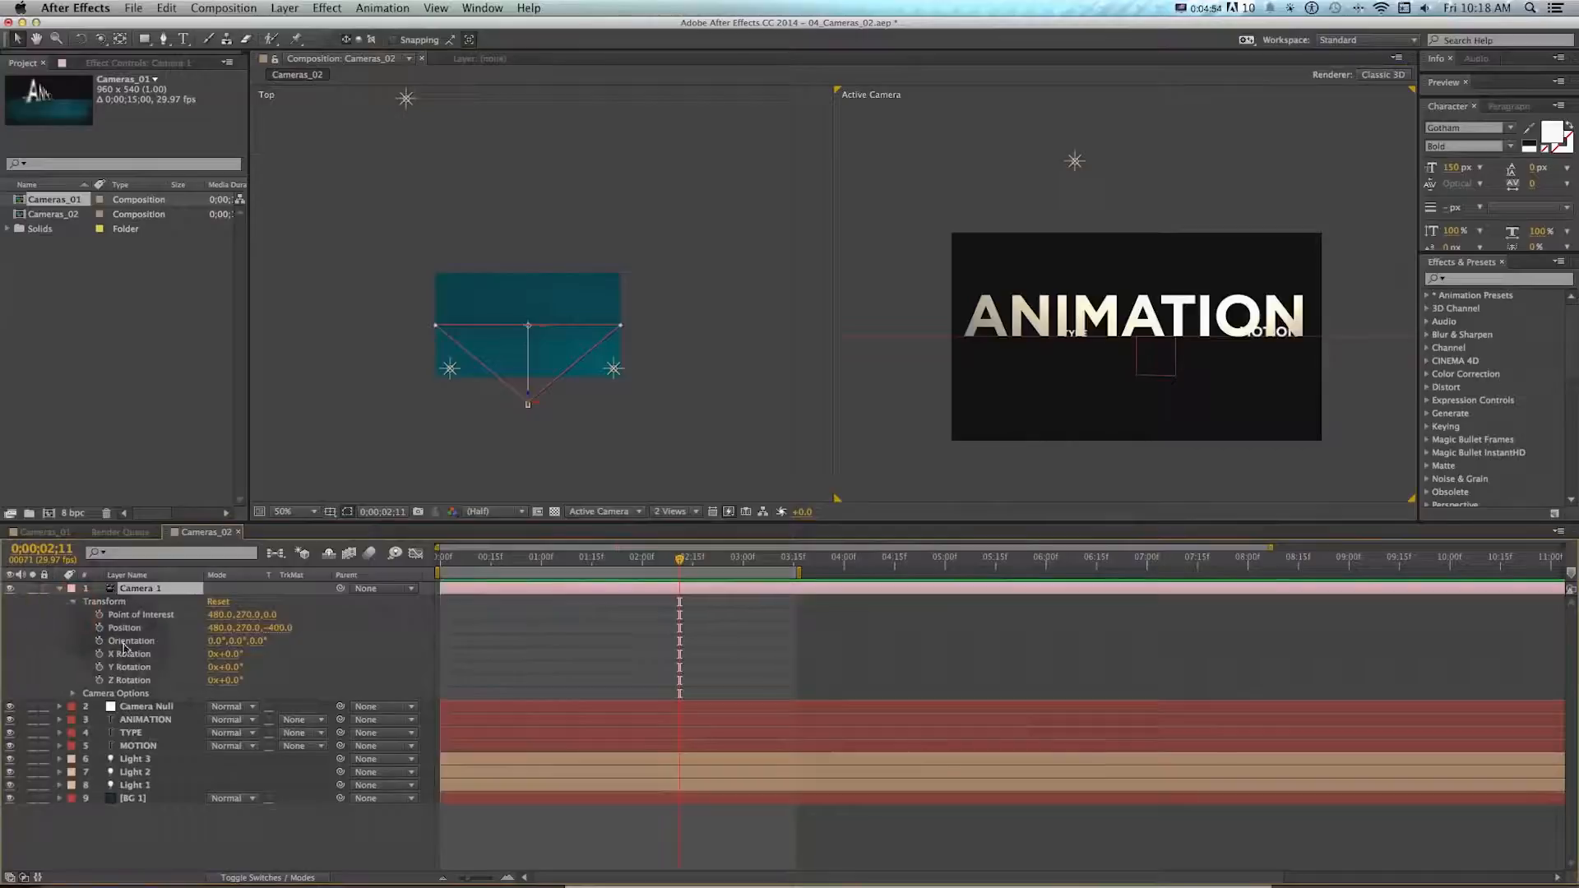
key(space)
click(528, 377)
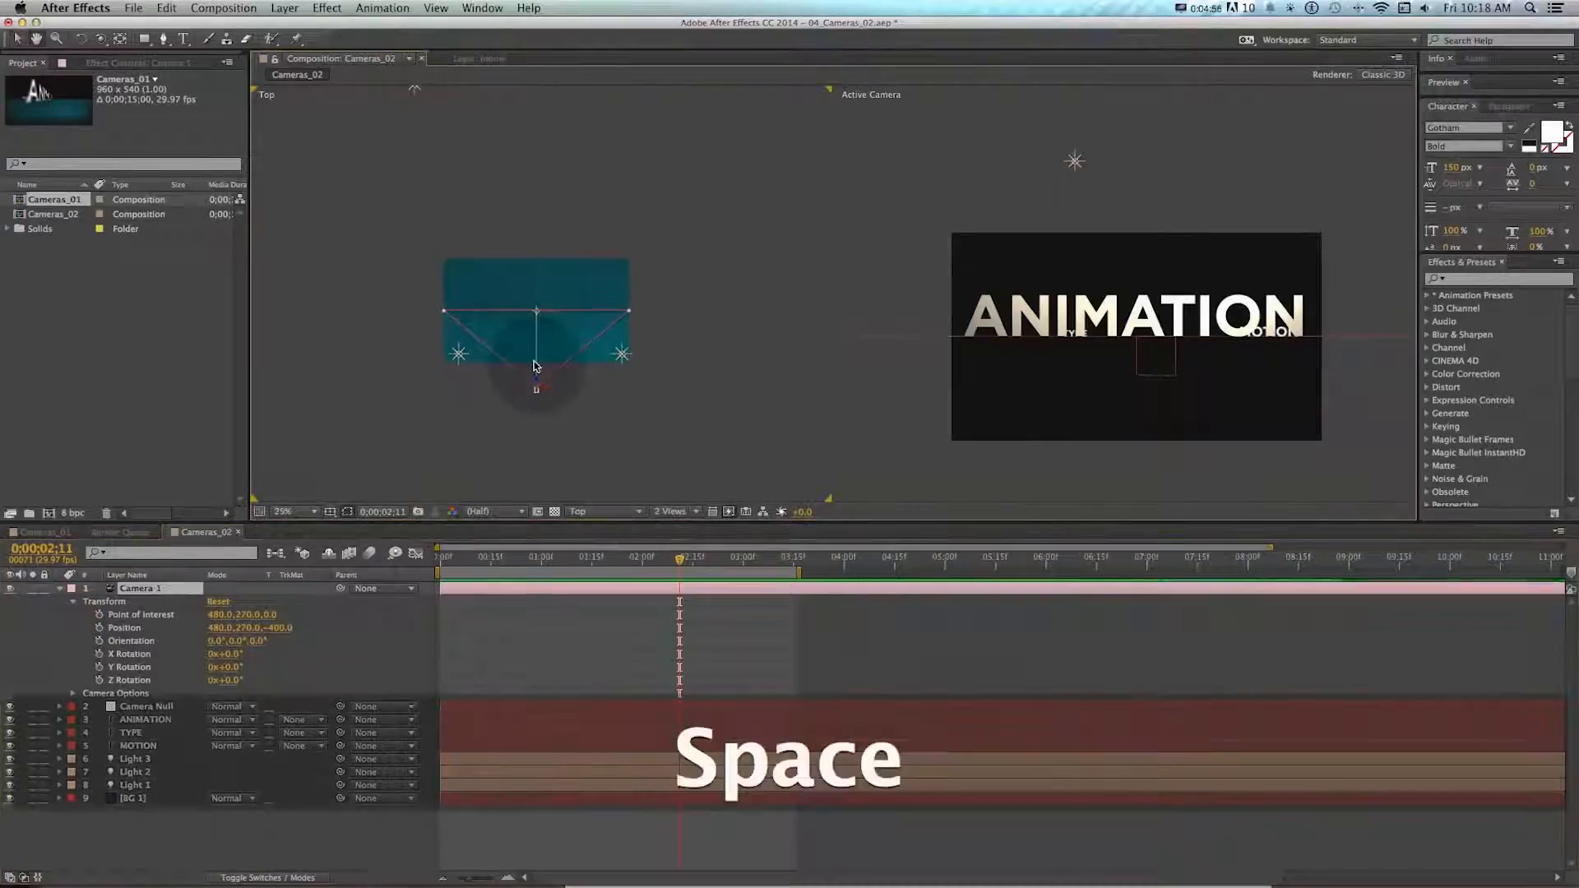
scroll(528, 377, up, 3)
- Try moving Camera 1 forward and shifting its point of interest sideways in the Top view, undoing each move
key(v)
drag(559, 335, 554, 353)
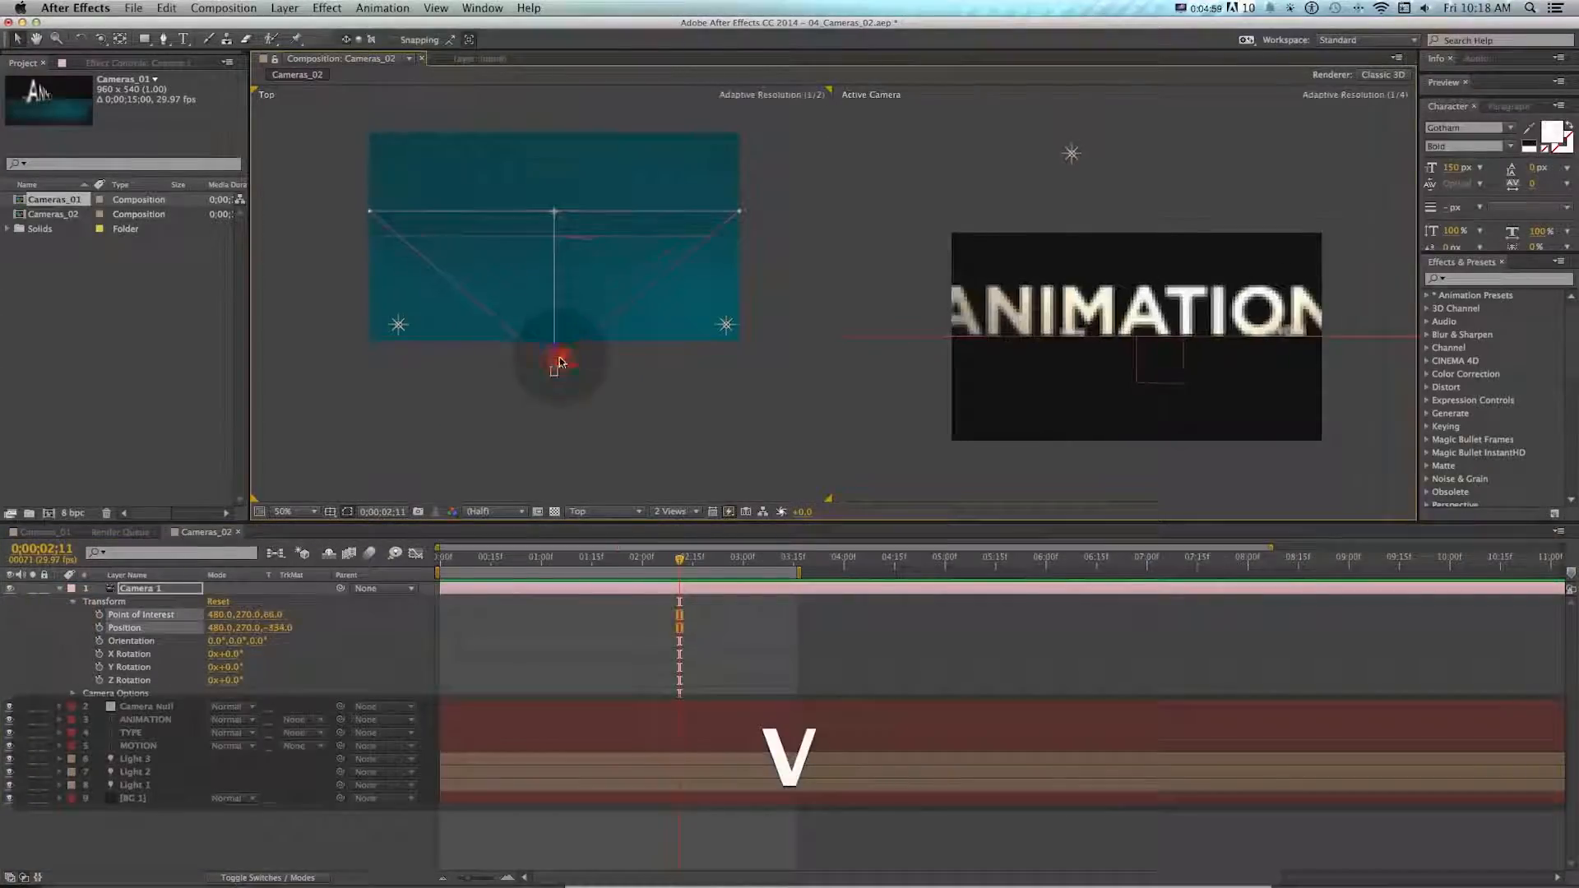
key(super+z)
drag(551, 241, 514, 239)
key(super+z)
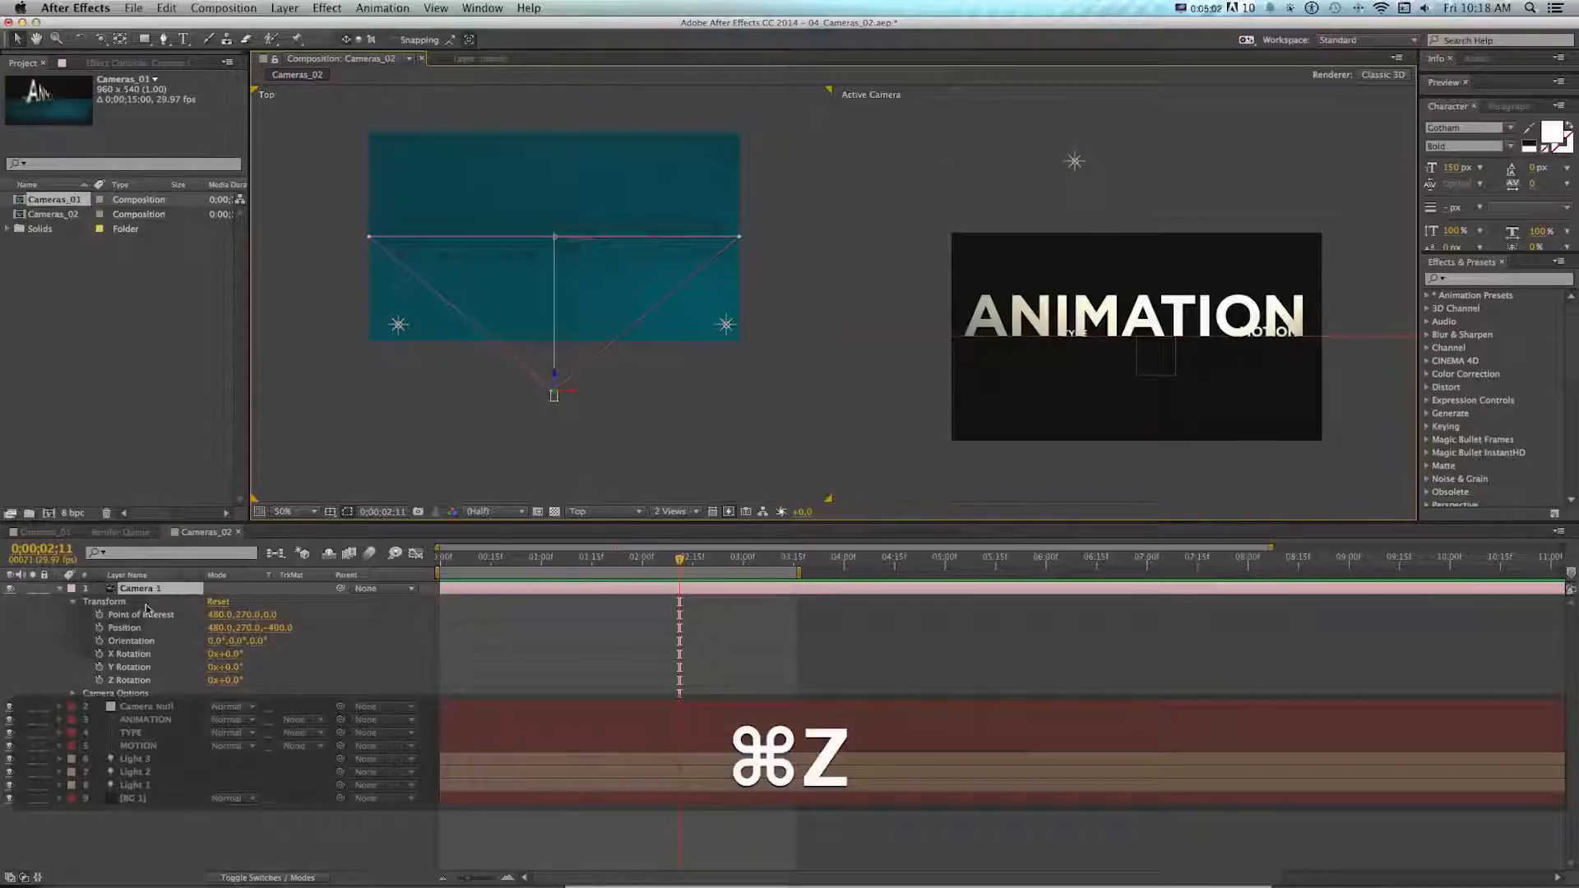
- Start keyframing Camera 1's Point of Interest and Position at 0;00;00;00
key(Home)
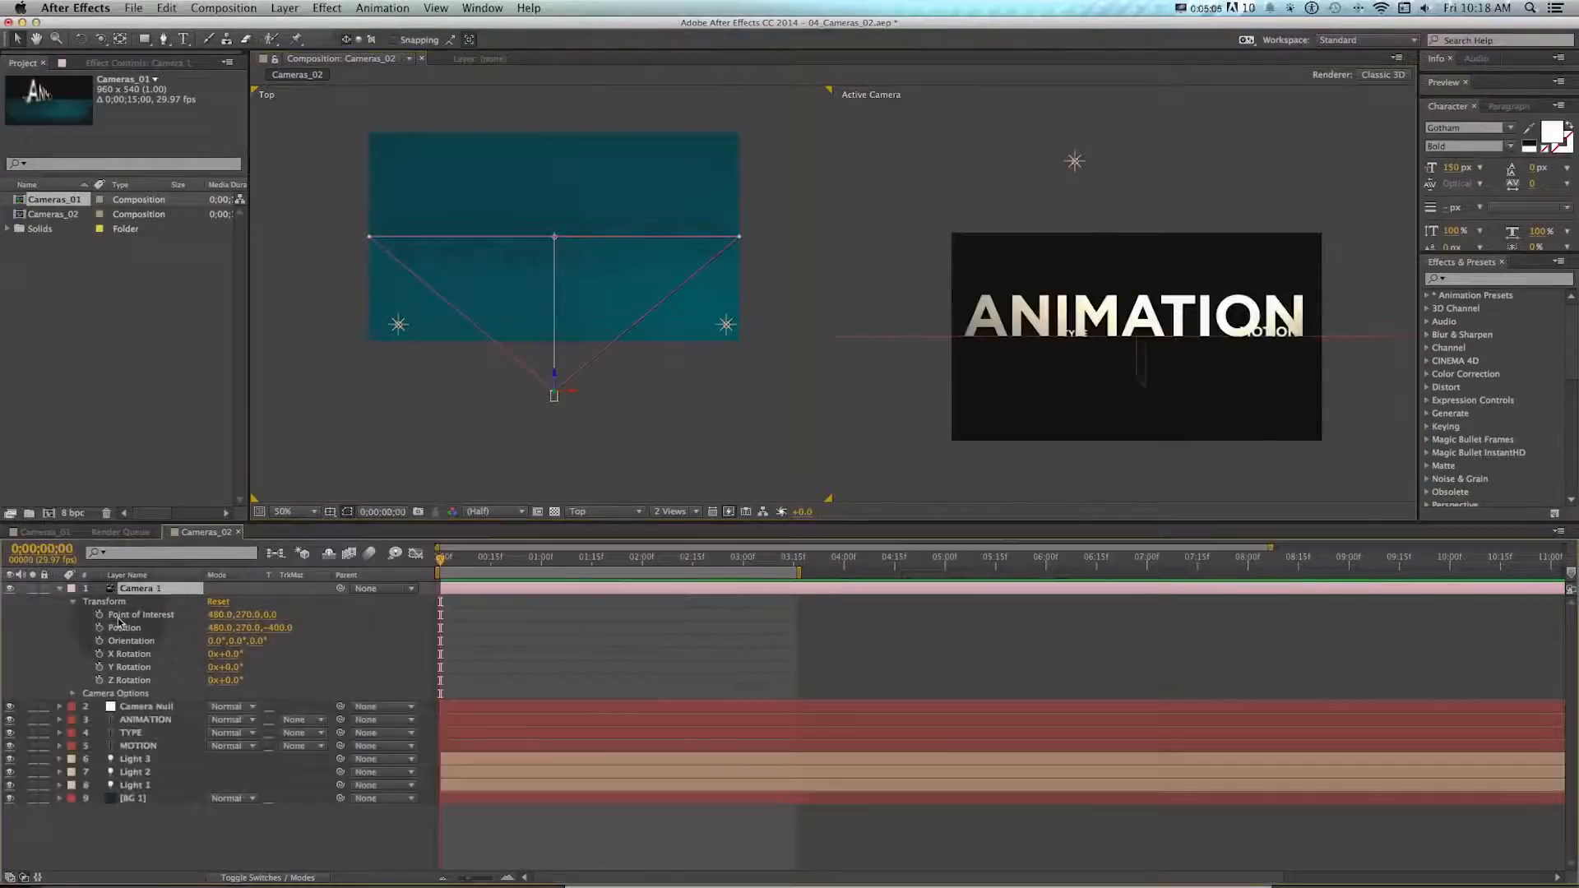
click(99, 614)
click(99, 627)
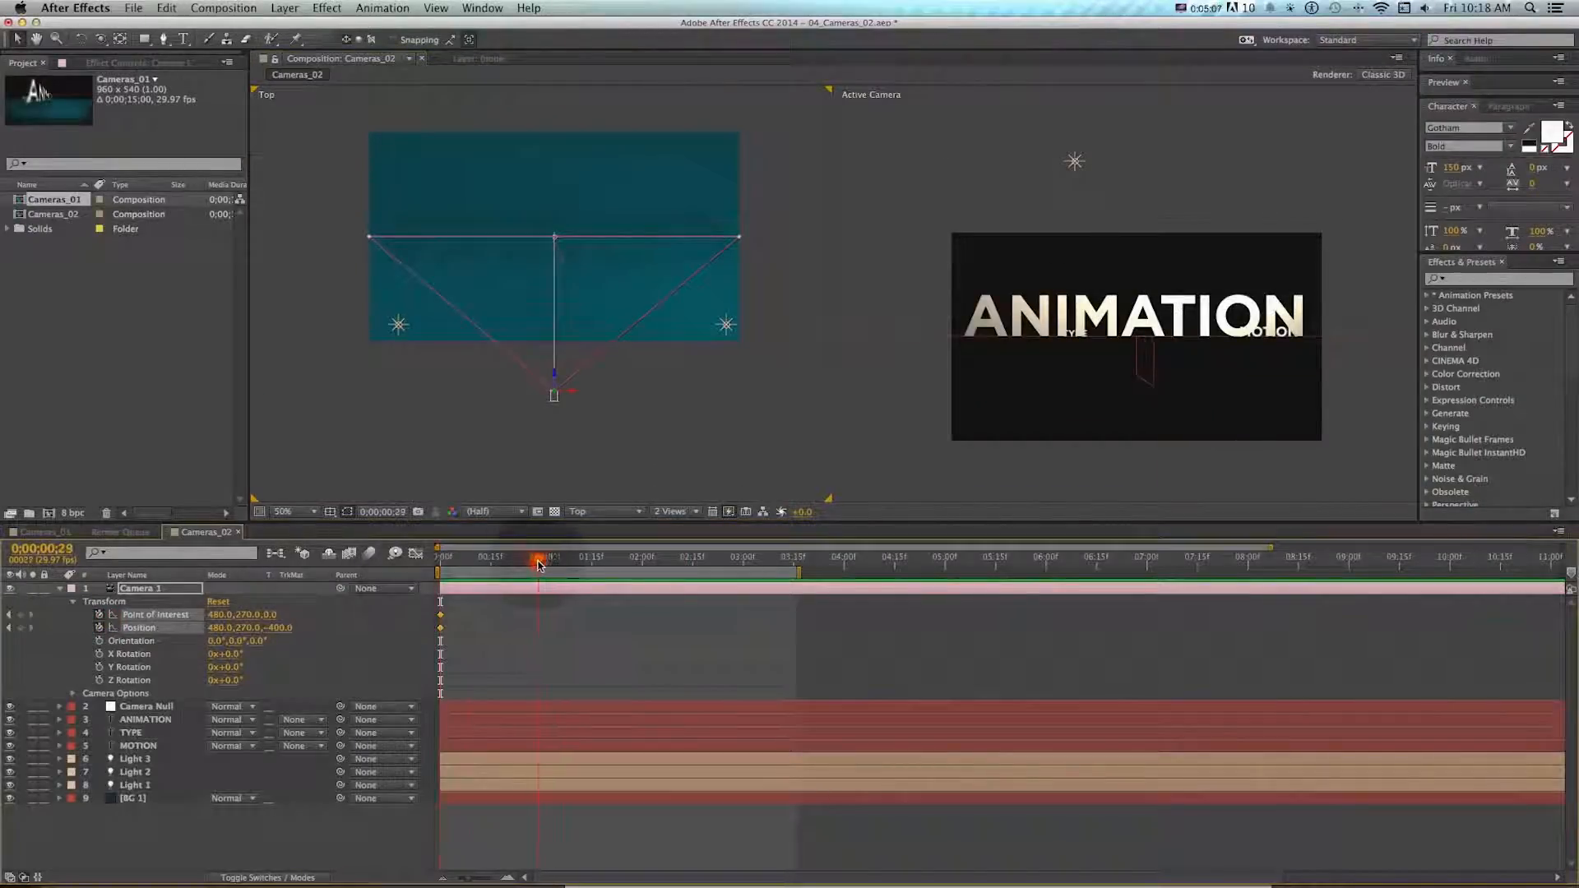
- Orbit Camera 1 to a raised, angled view of the text at 0;00;00;29 and preview the keyframed move
key(c)
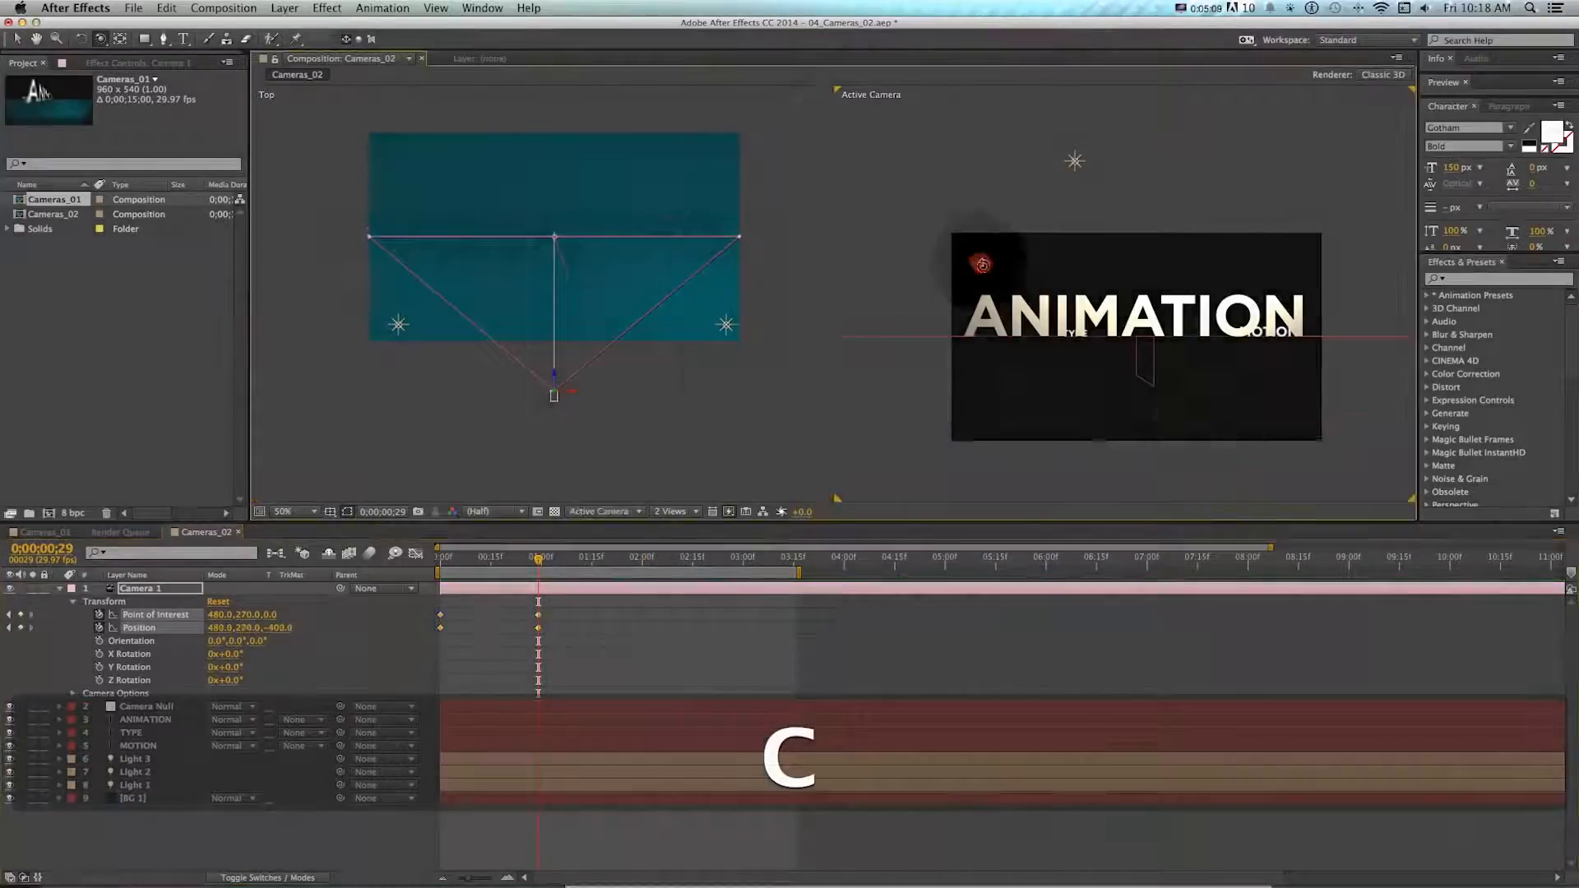
drag(980, 264, 990, 283)
drag(447, 560, 542, 560)
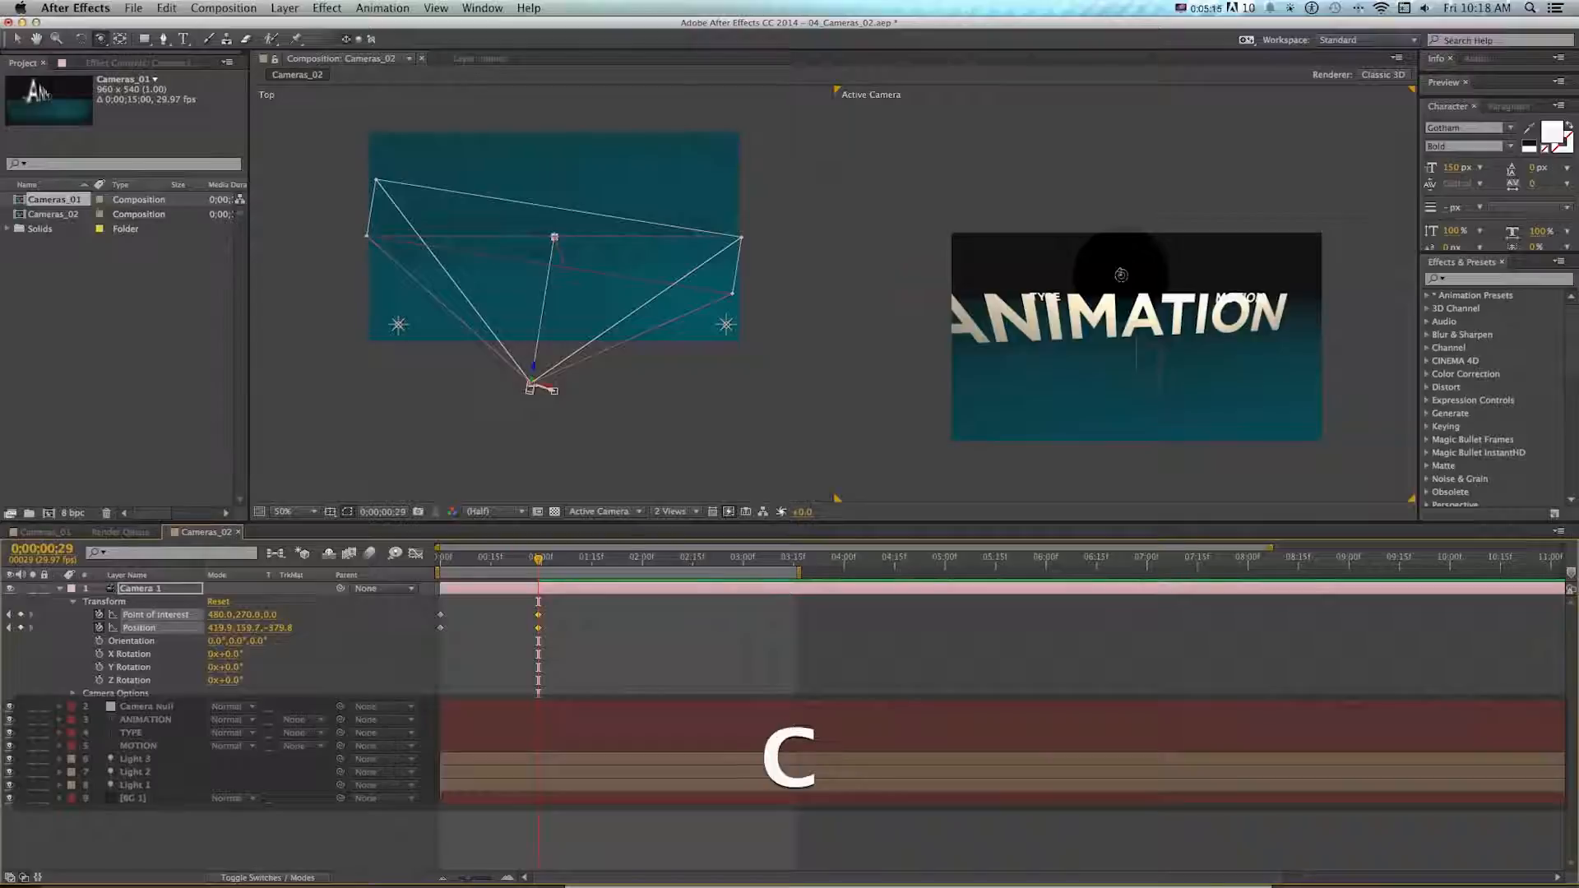
- Try another camera movement at 0;00;00;29, and undo it along with the earlier keyframed camera moves
drag(1123, 286, 1225, 268)
key(super+z)
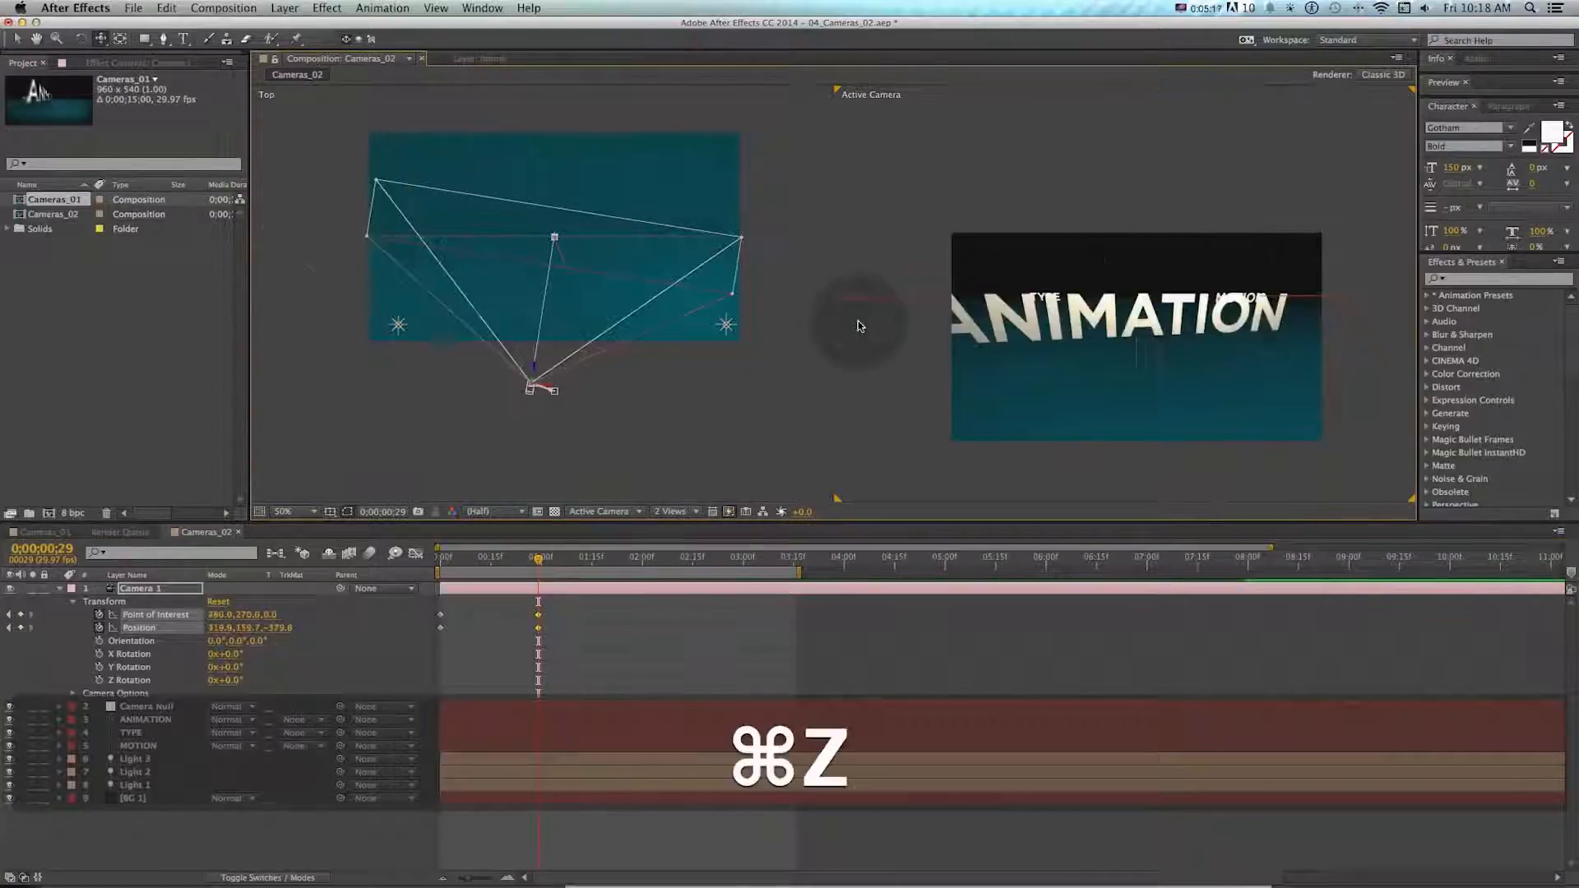
key(super+z)
key(super+z)
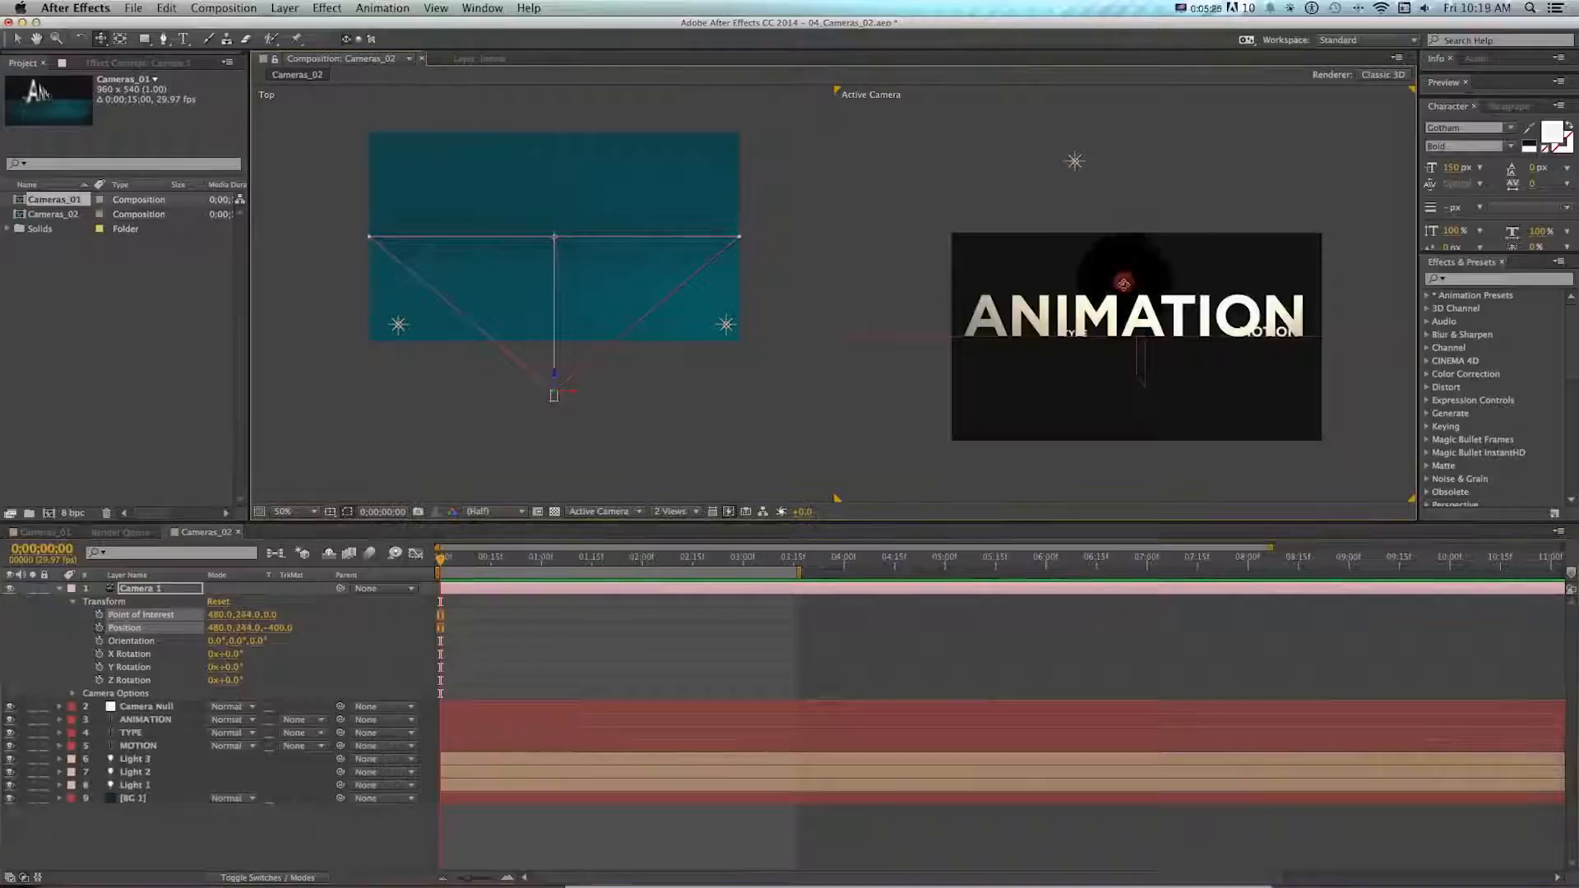
- Reposition Camera 1 on the first frame at about 480, 222, -496, facing the ANIMATION text head-on
mouse_move(1114, 282)
mouse_down()
mouse_move(1122, 299)
mouse_move(1114, 289)
mouse_up()
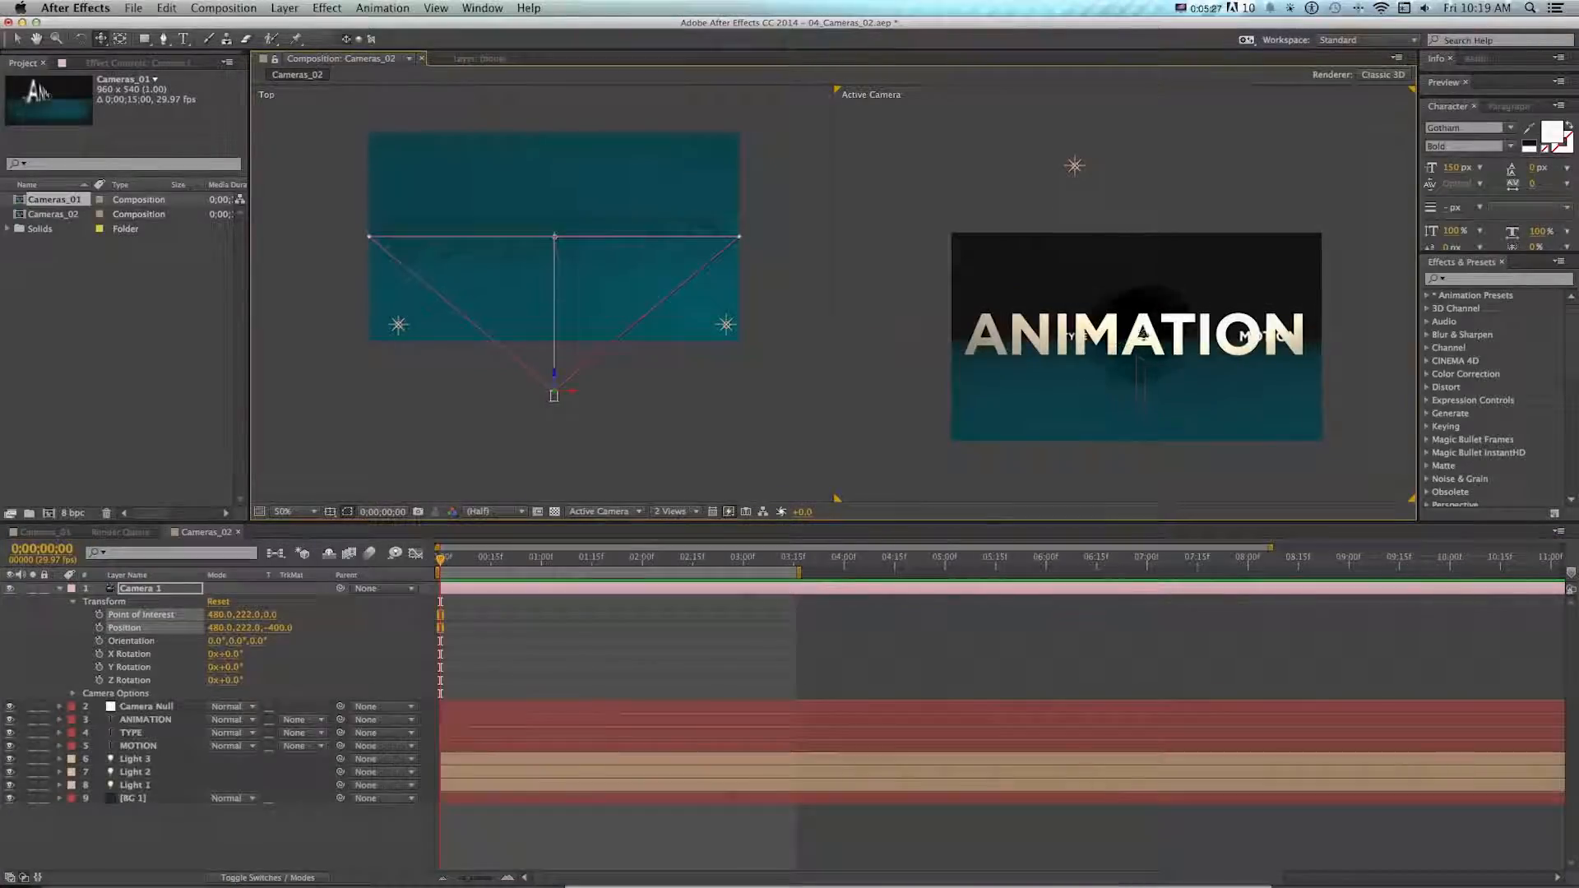
key(c)
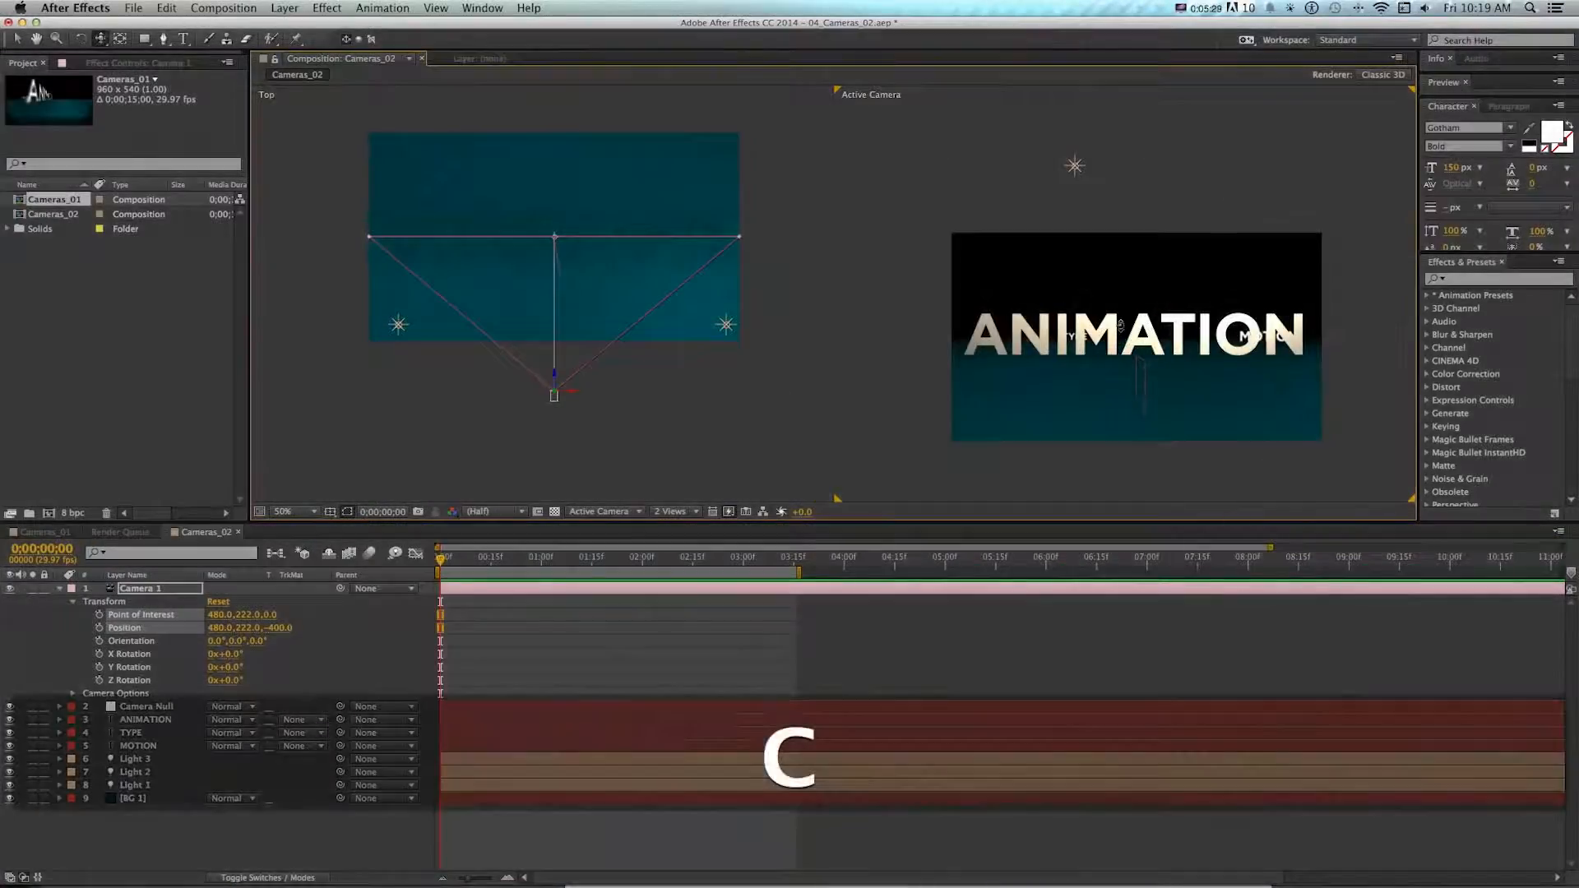
key(super+z)
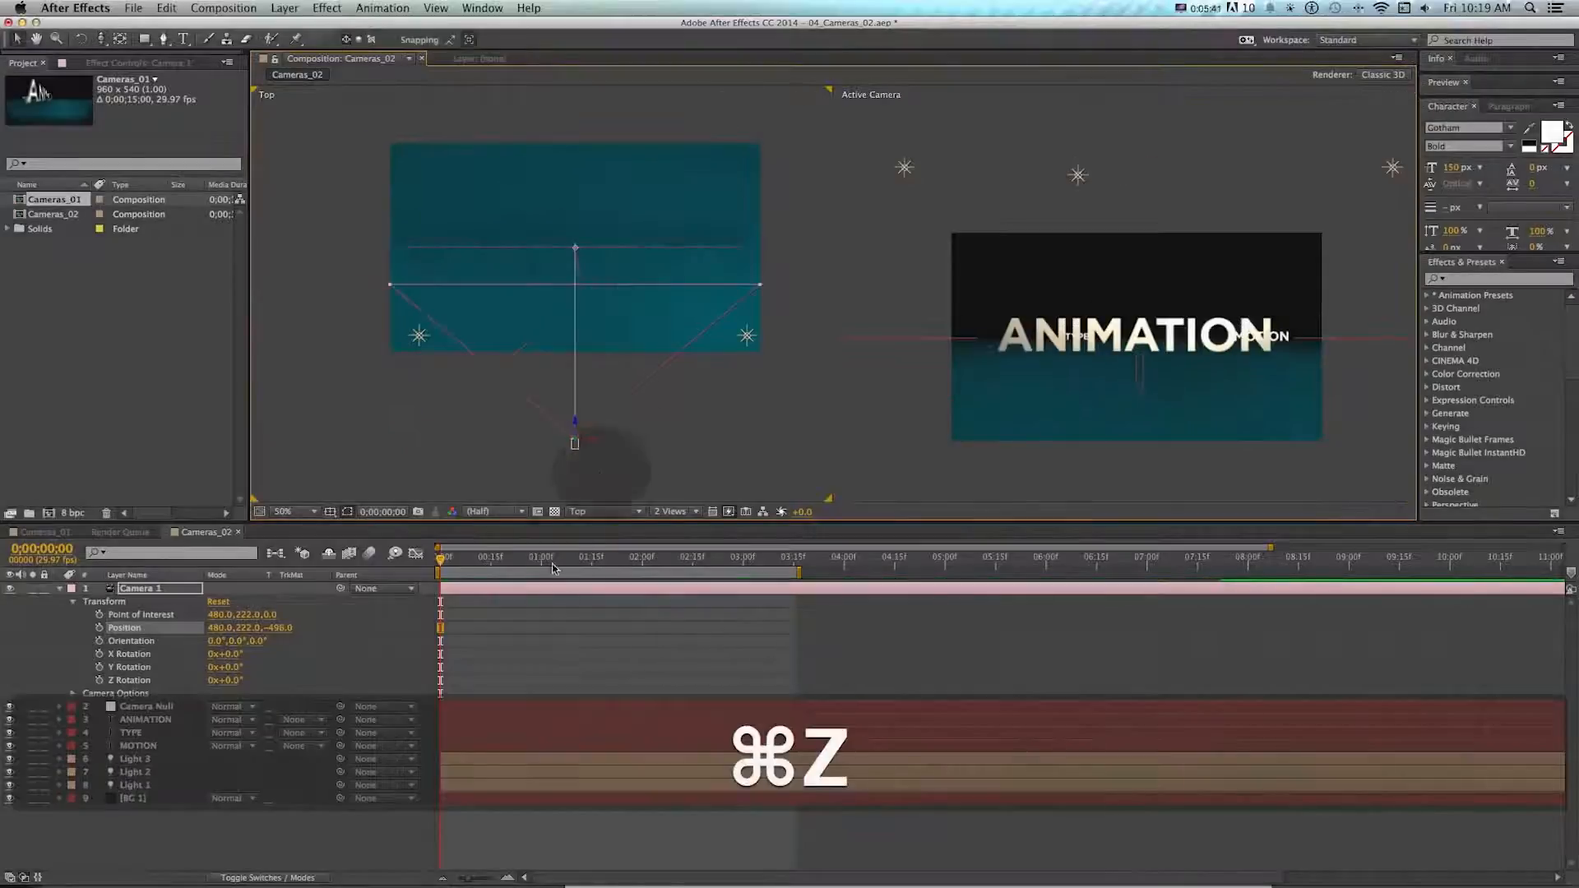
- Keyframe Camera 1's Point of Interest and Position at 0;00;01;04, and place the camera at about -62, 222, -160 on the first frame
click(553, 566)
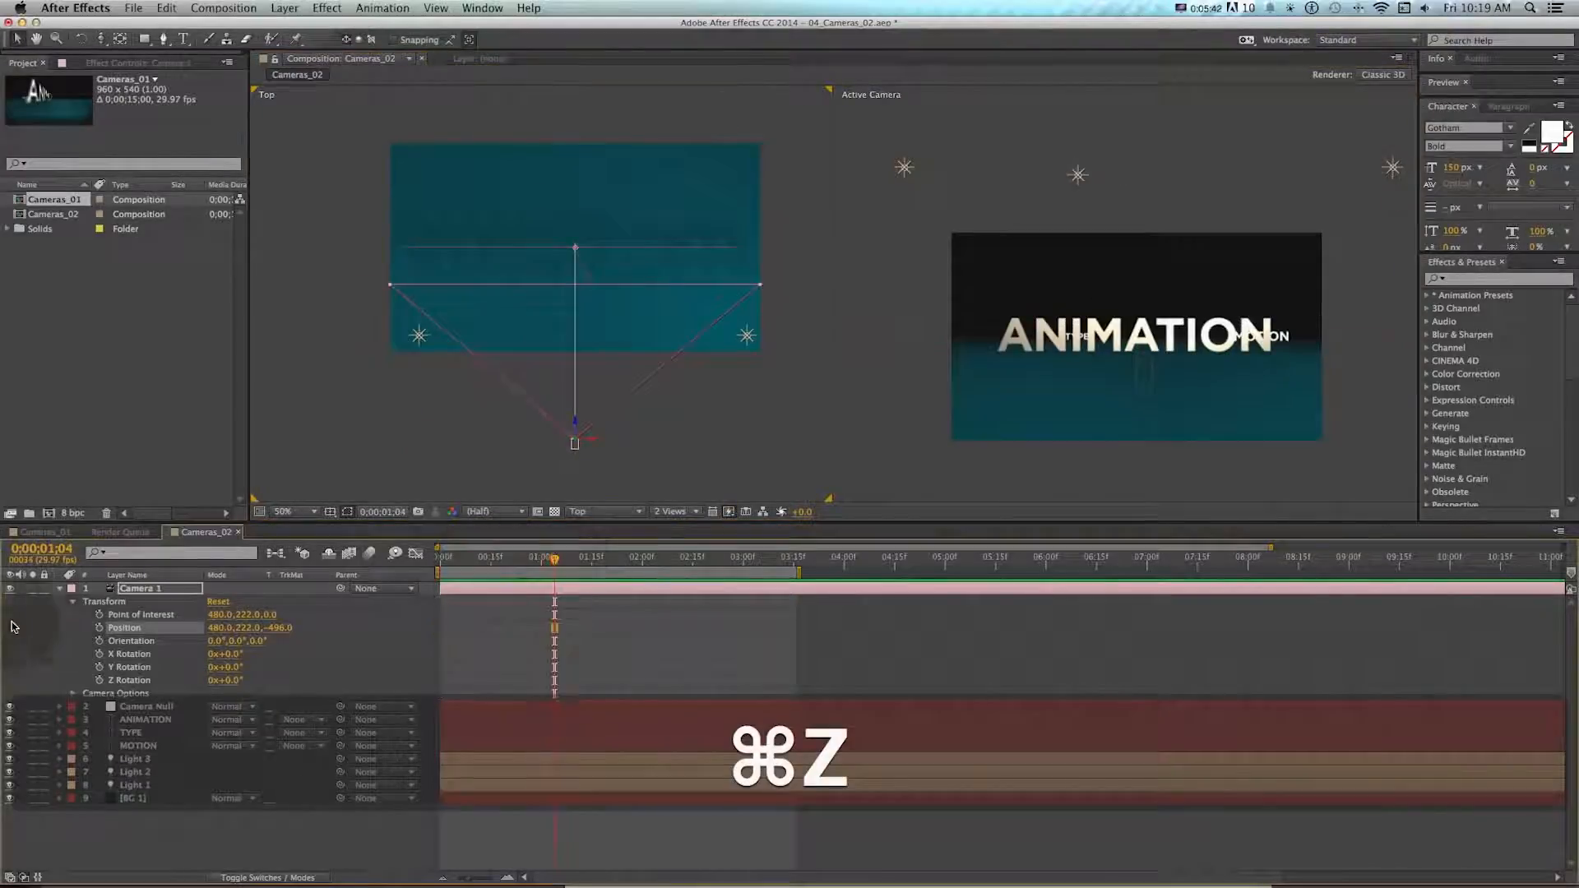
click(99, 614)
click(99, 627)
click(436, 565)
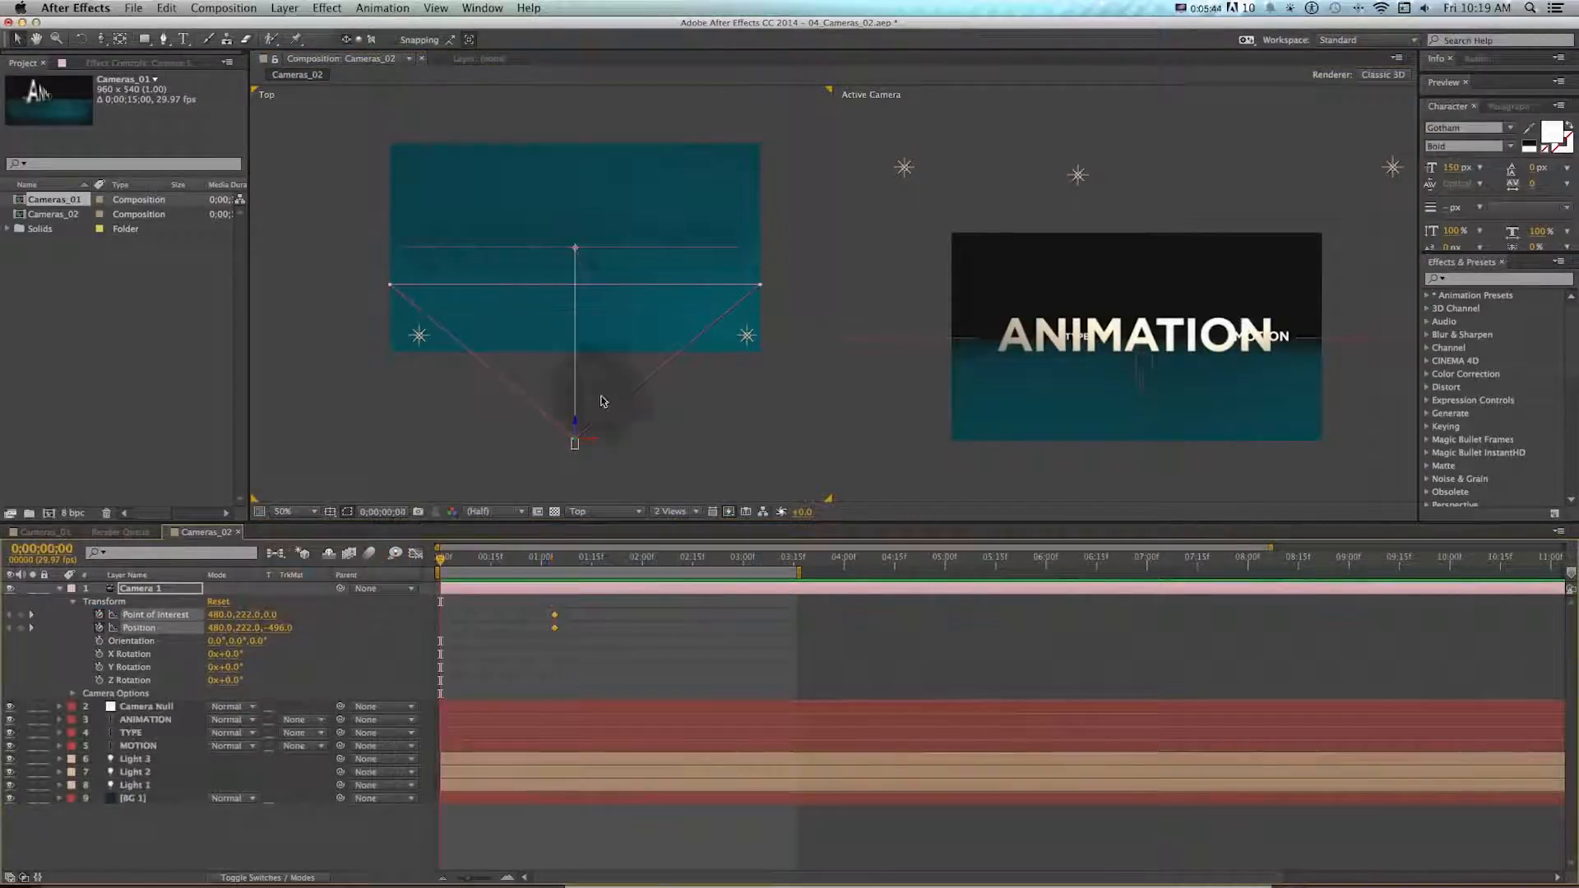
drag(588, 440, 552, 249)
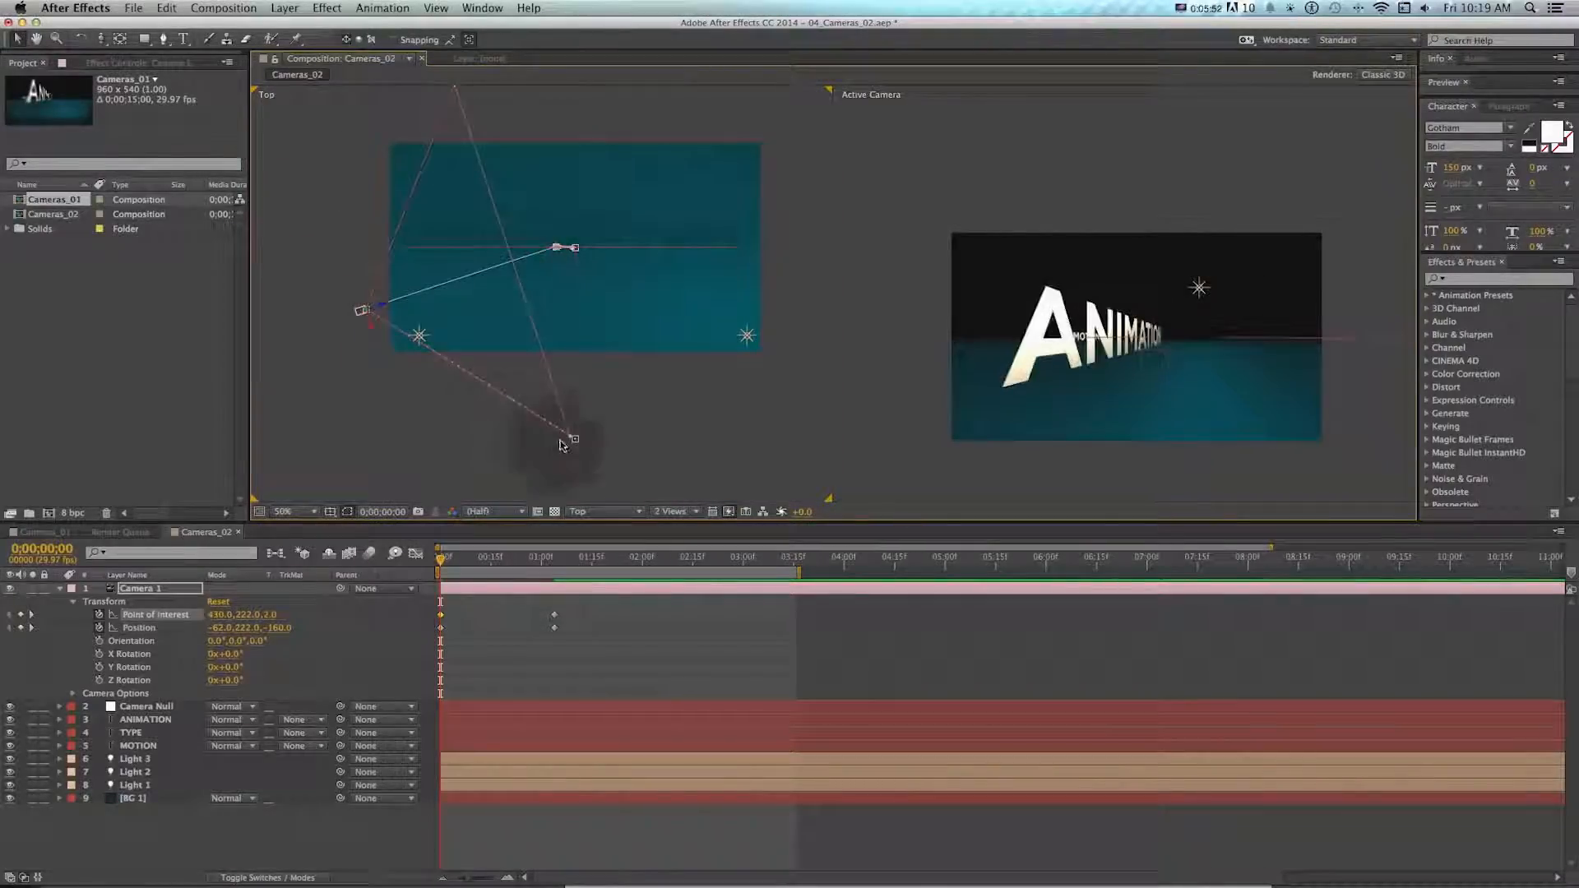
- Try bending Camera 1's motion path into an arc in the Top view, undoing each attempt
drag(567, 436, 416, 423)
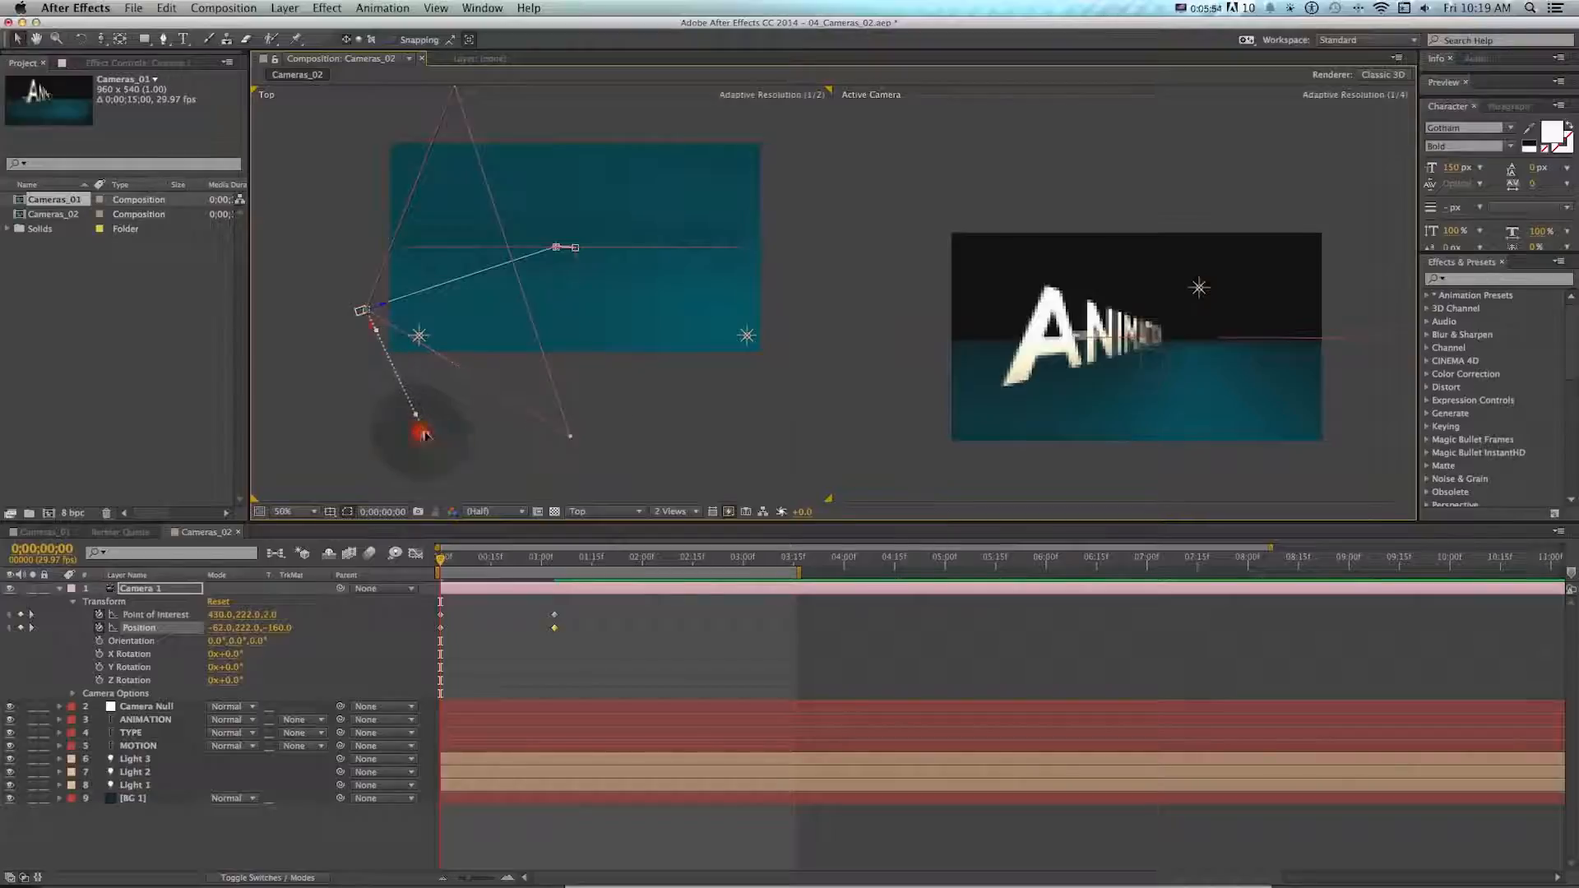
key(super+z)
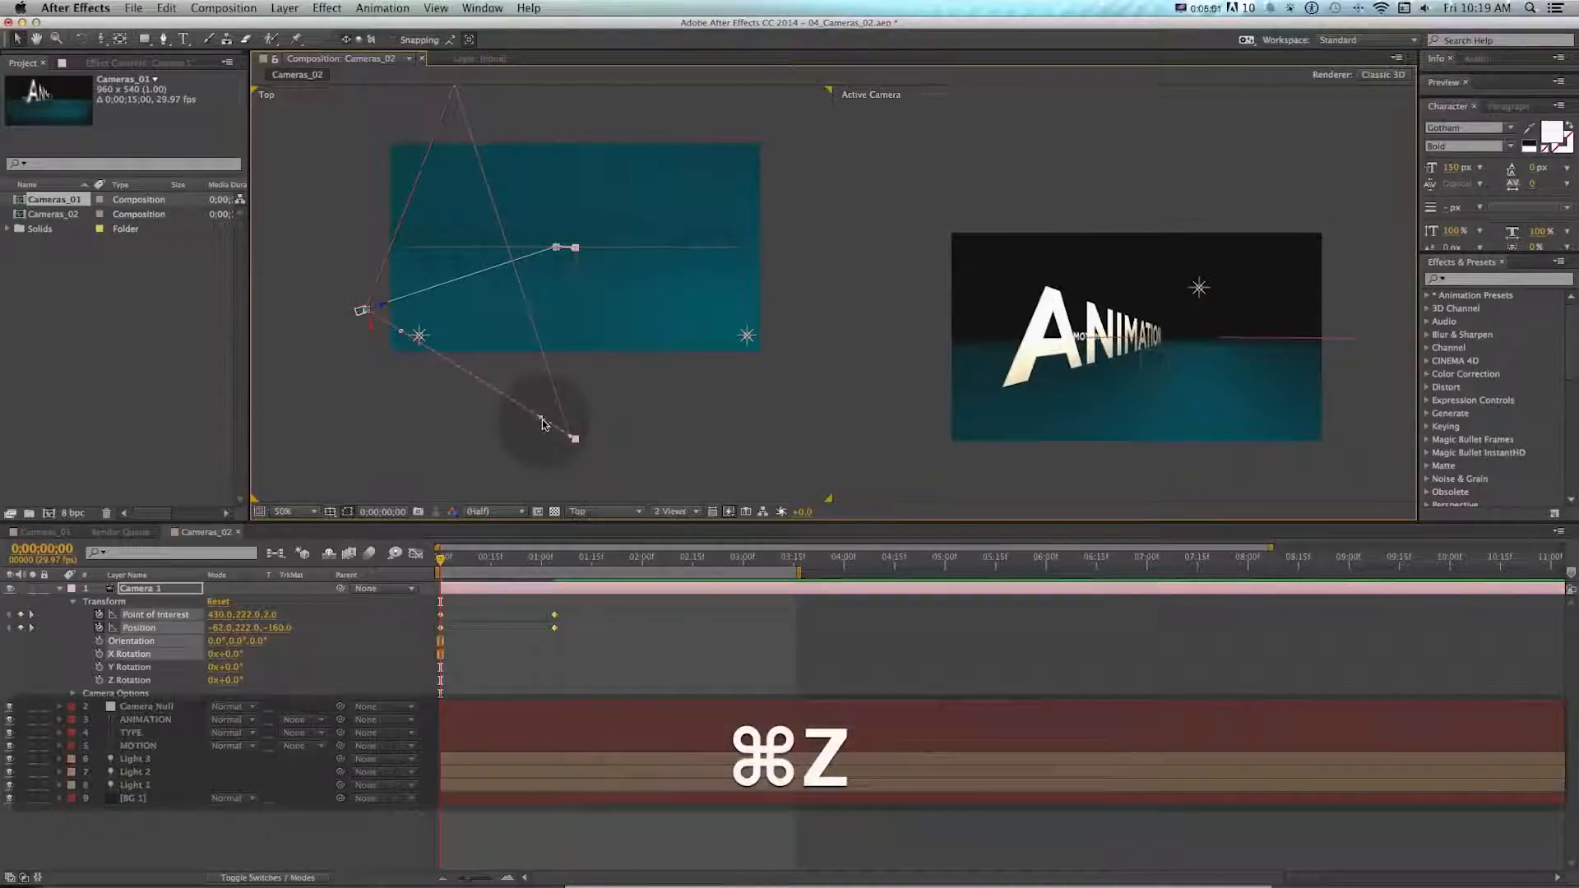
drag(539, 420, 352, 335)
key(super+z)
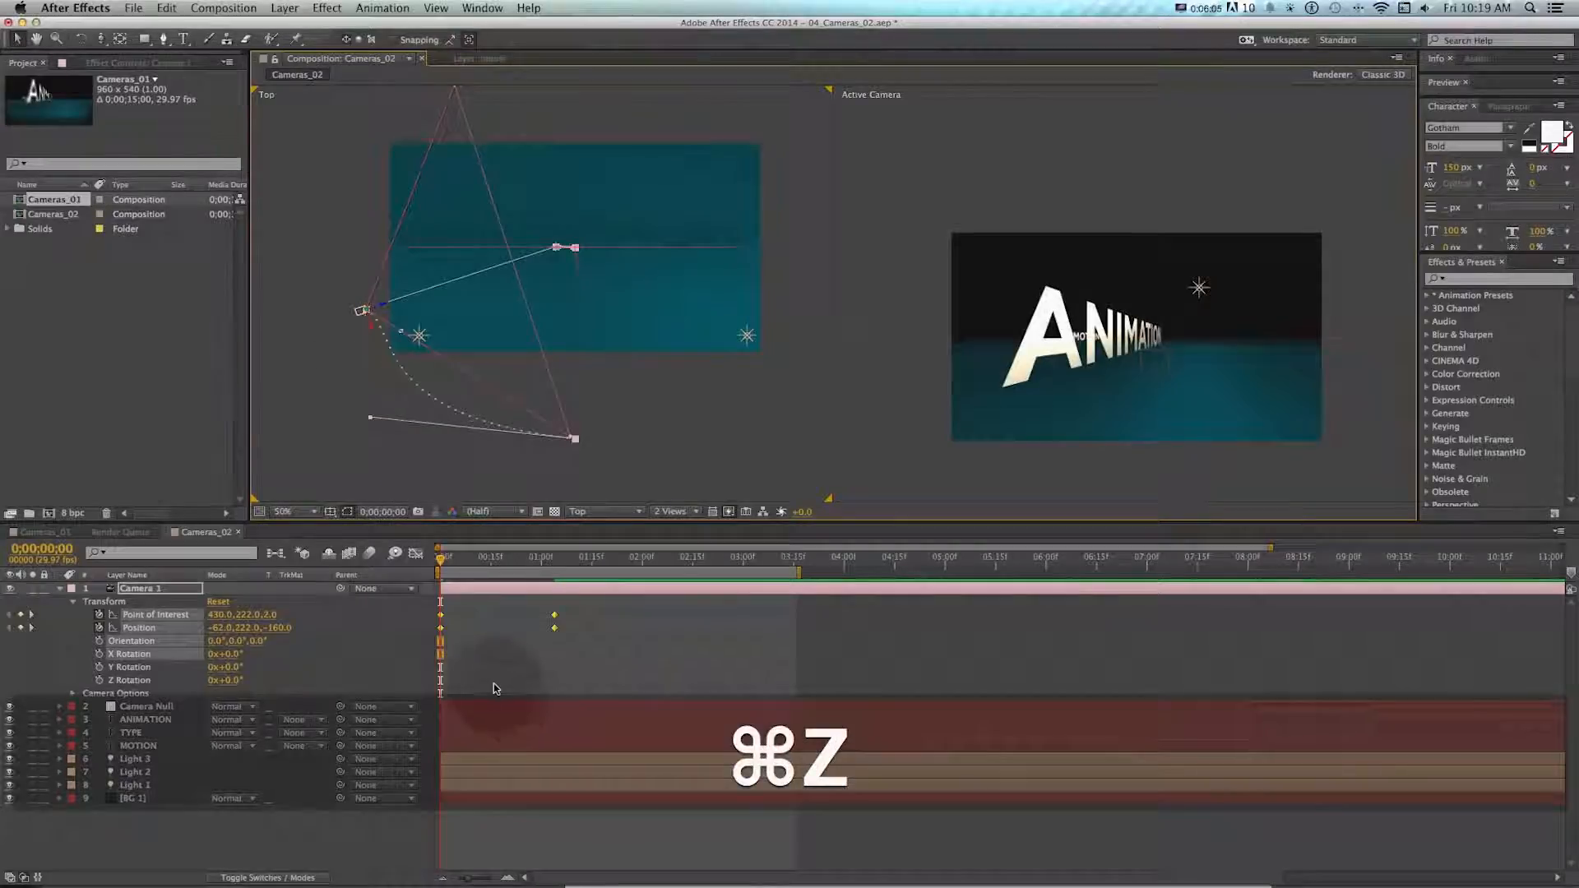
- Return to 0;00;01;04 and remove all of Camera 1's Point of Interest and Position keyframes
click(554, 614)
shift+click(545, 565)
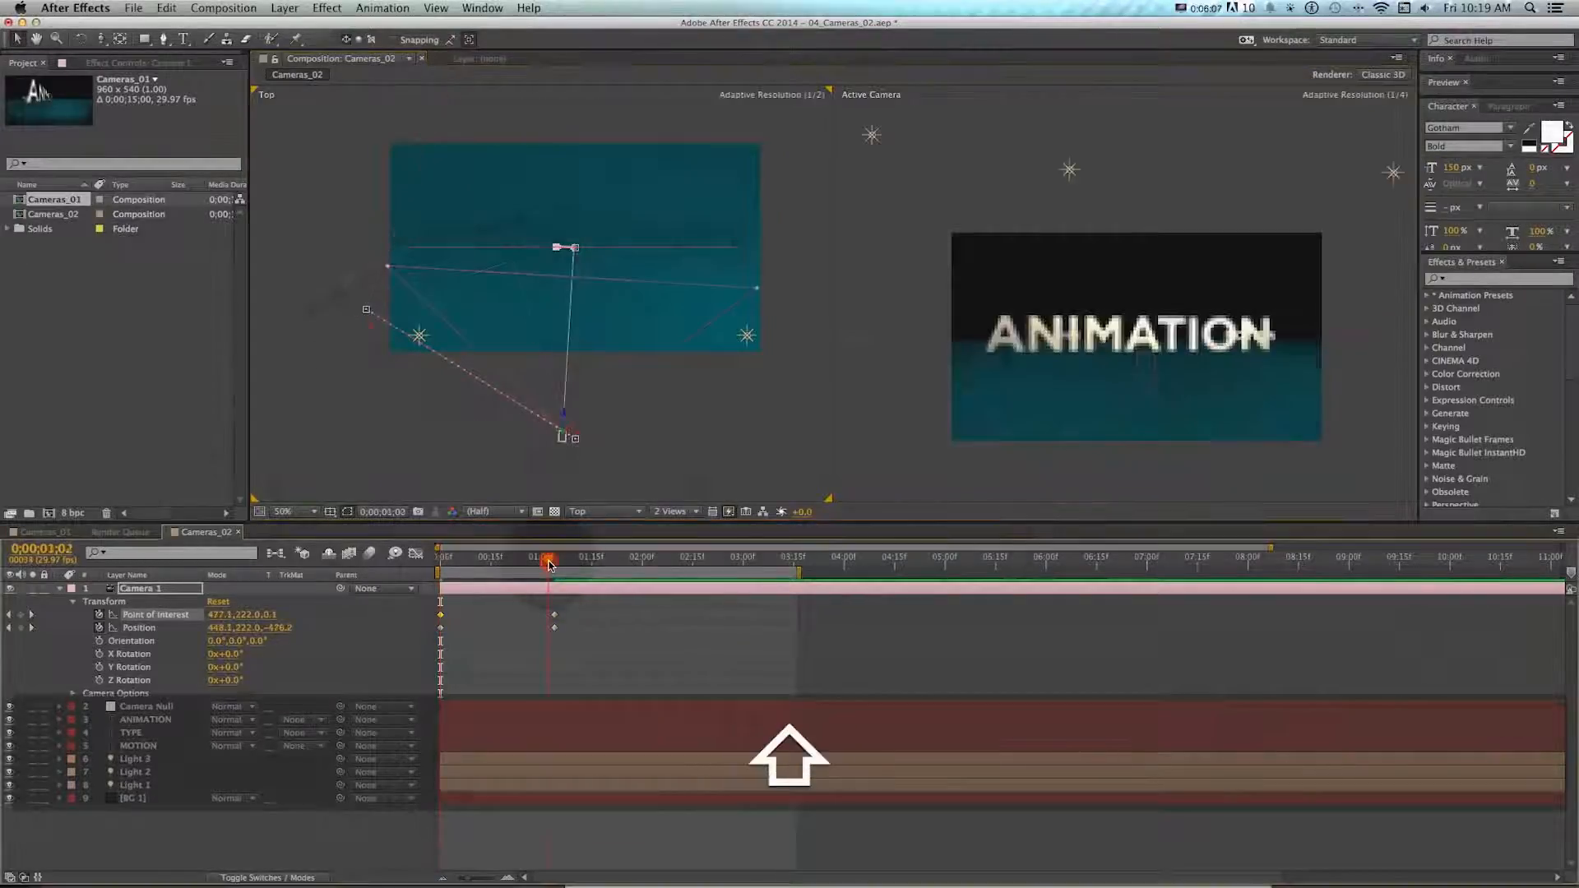
key(Delete)
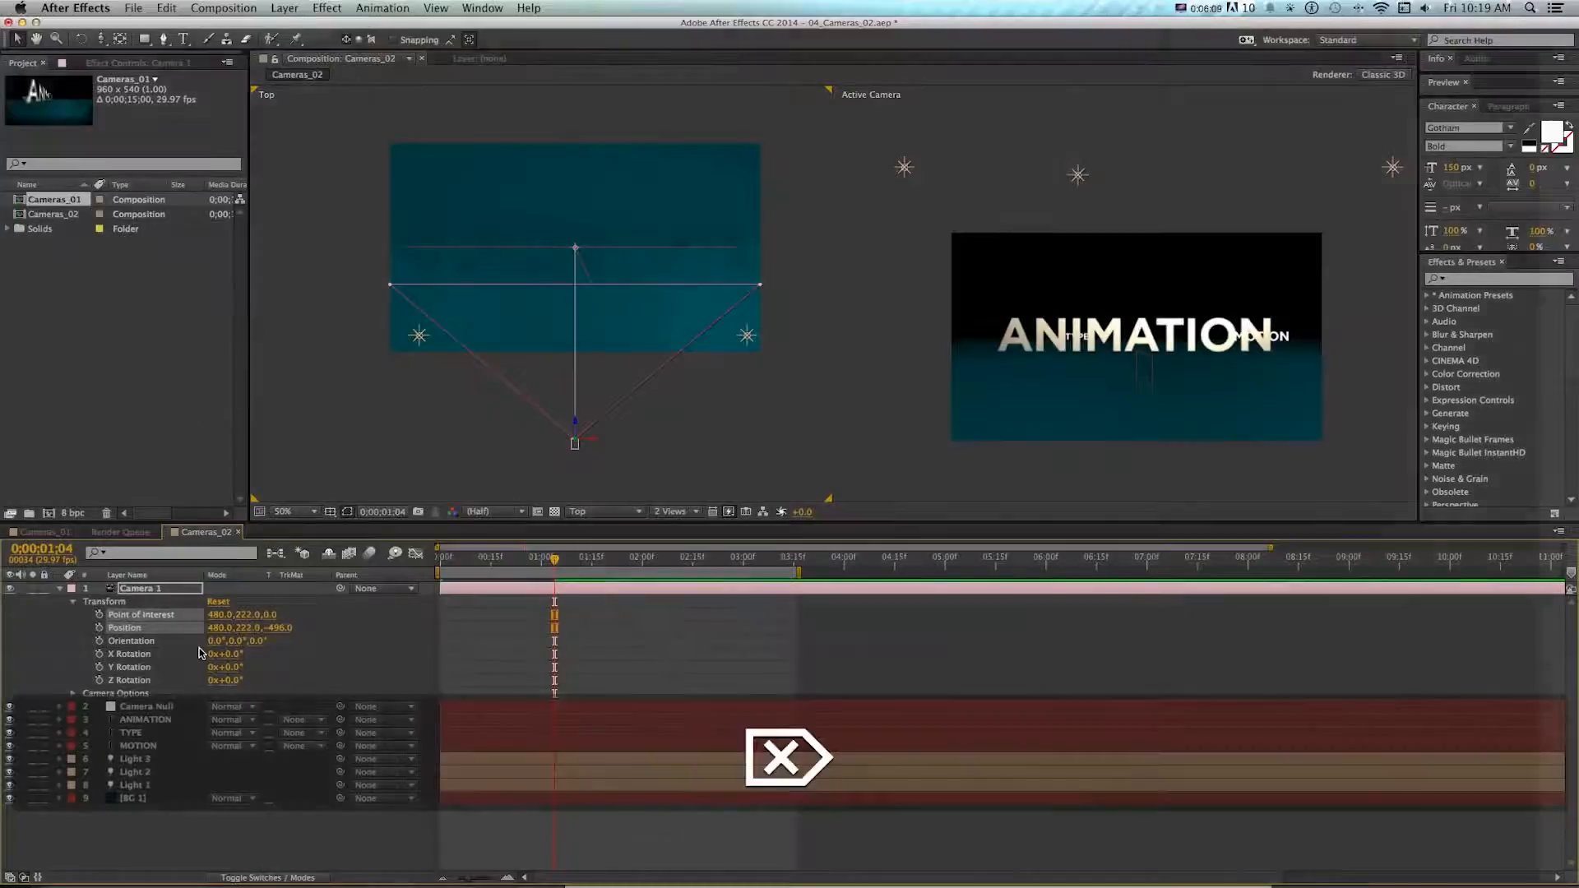
- Add a new null object to Cameras_02 and name it Camera Null
key(v)
click(285, 9)
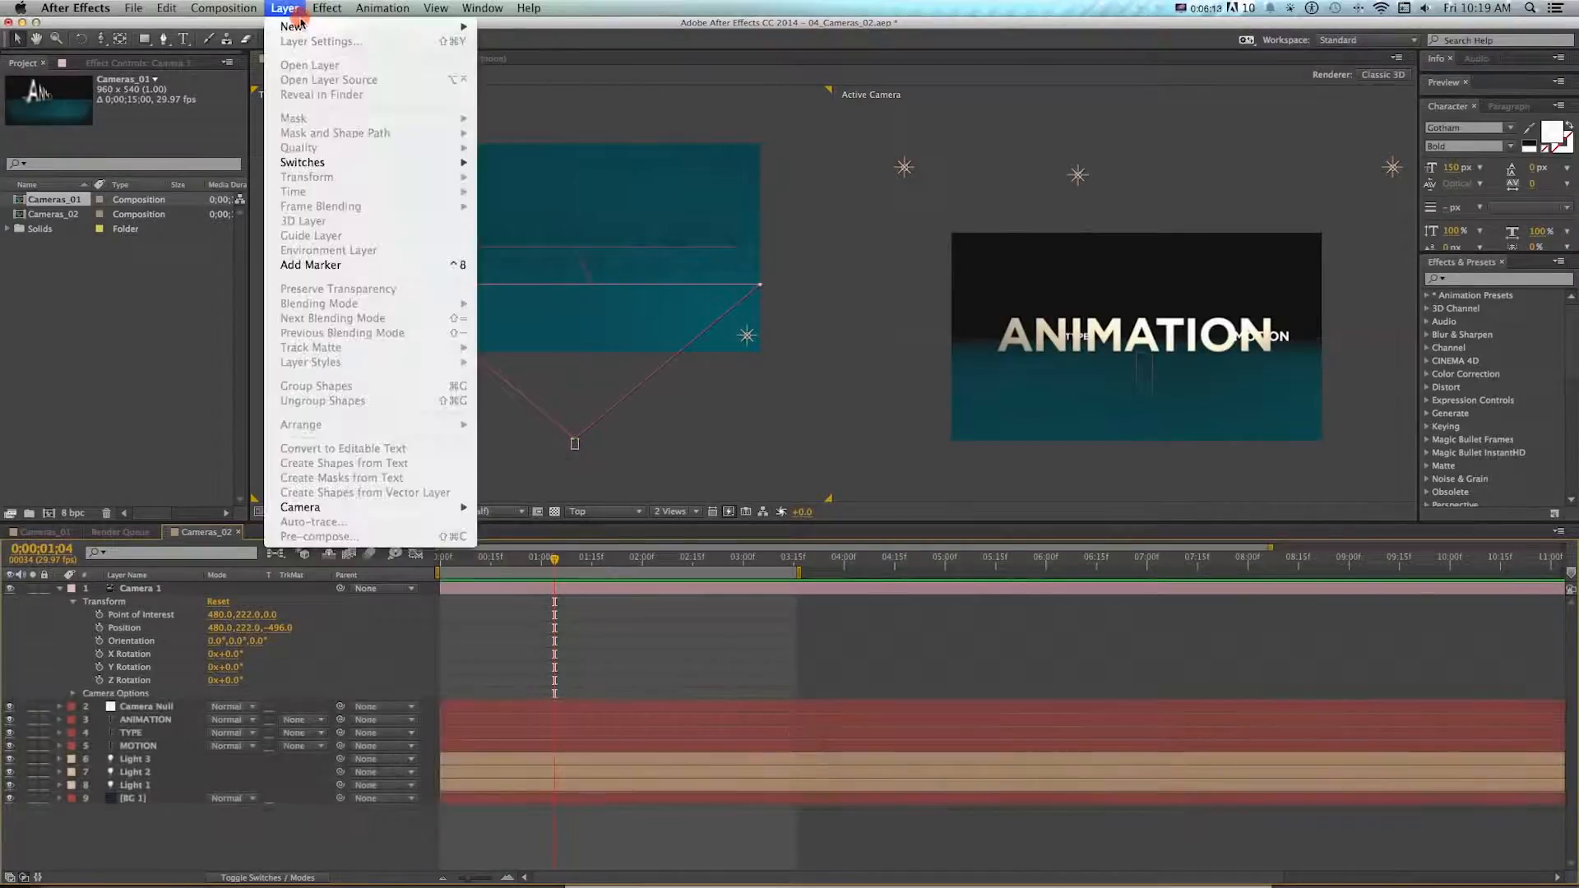
mouse_move(296, 26)
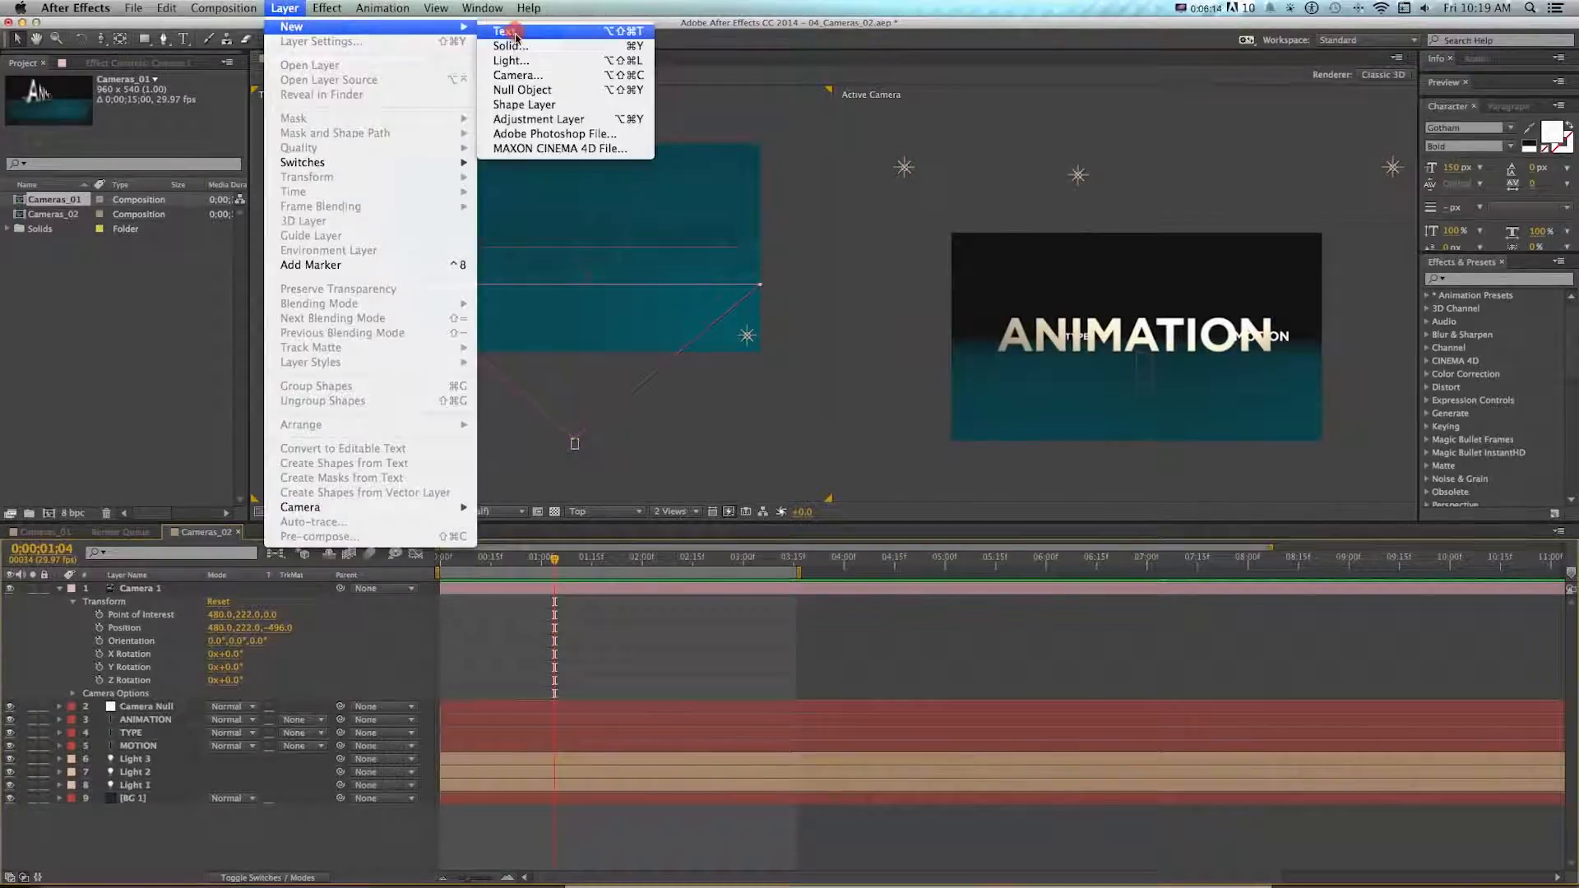
click(515, 91)
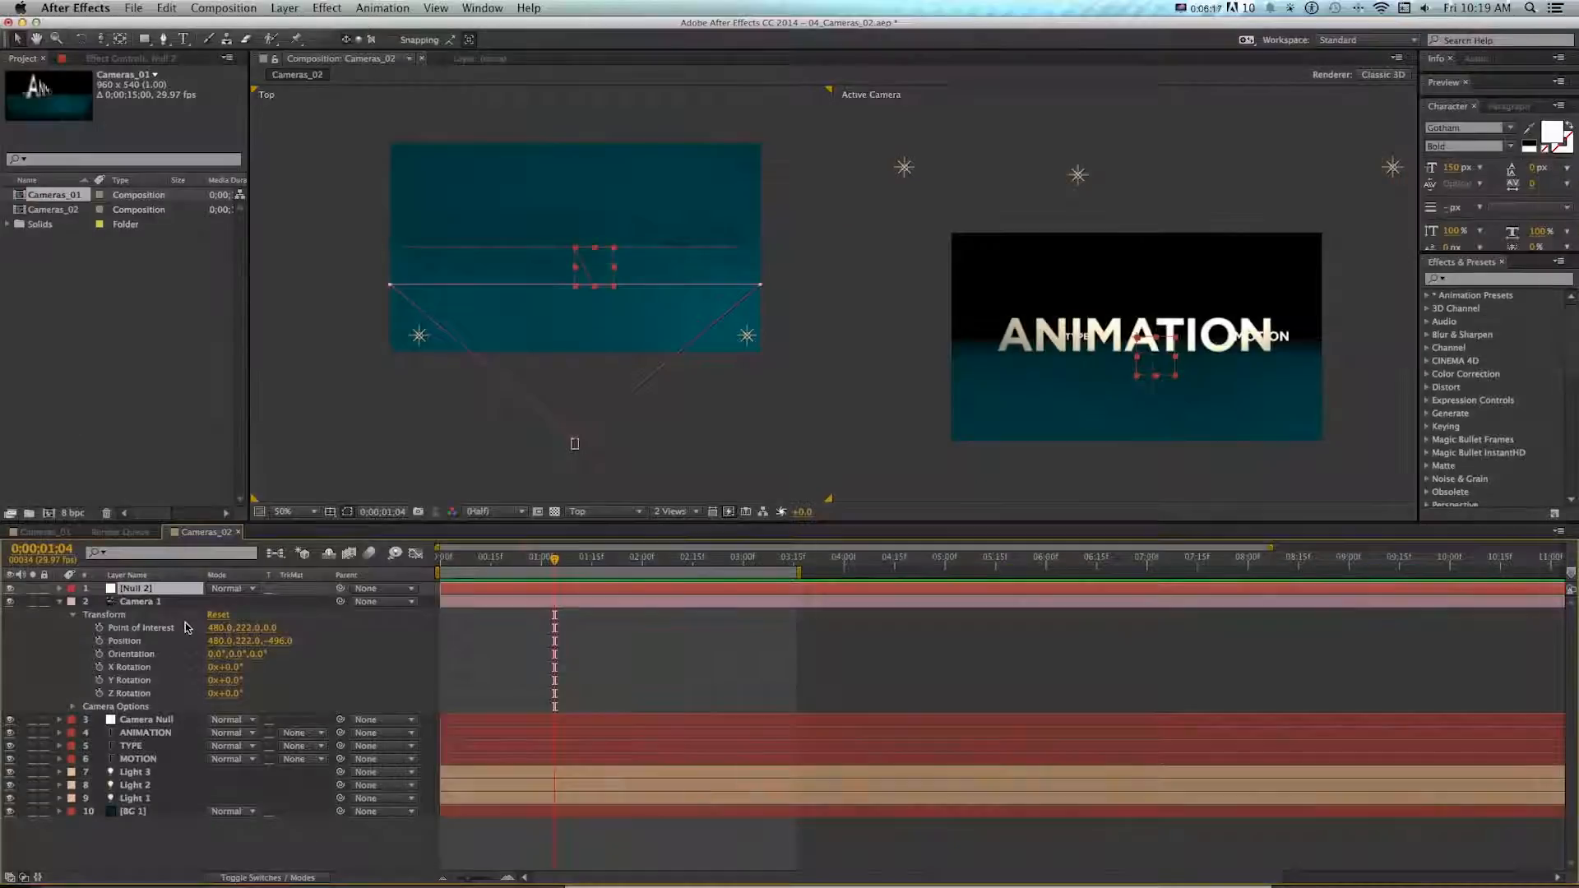
text(Camera Null)
key(Return)
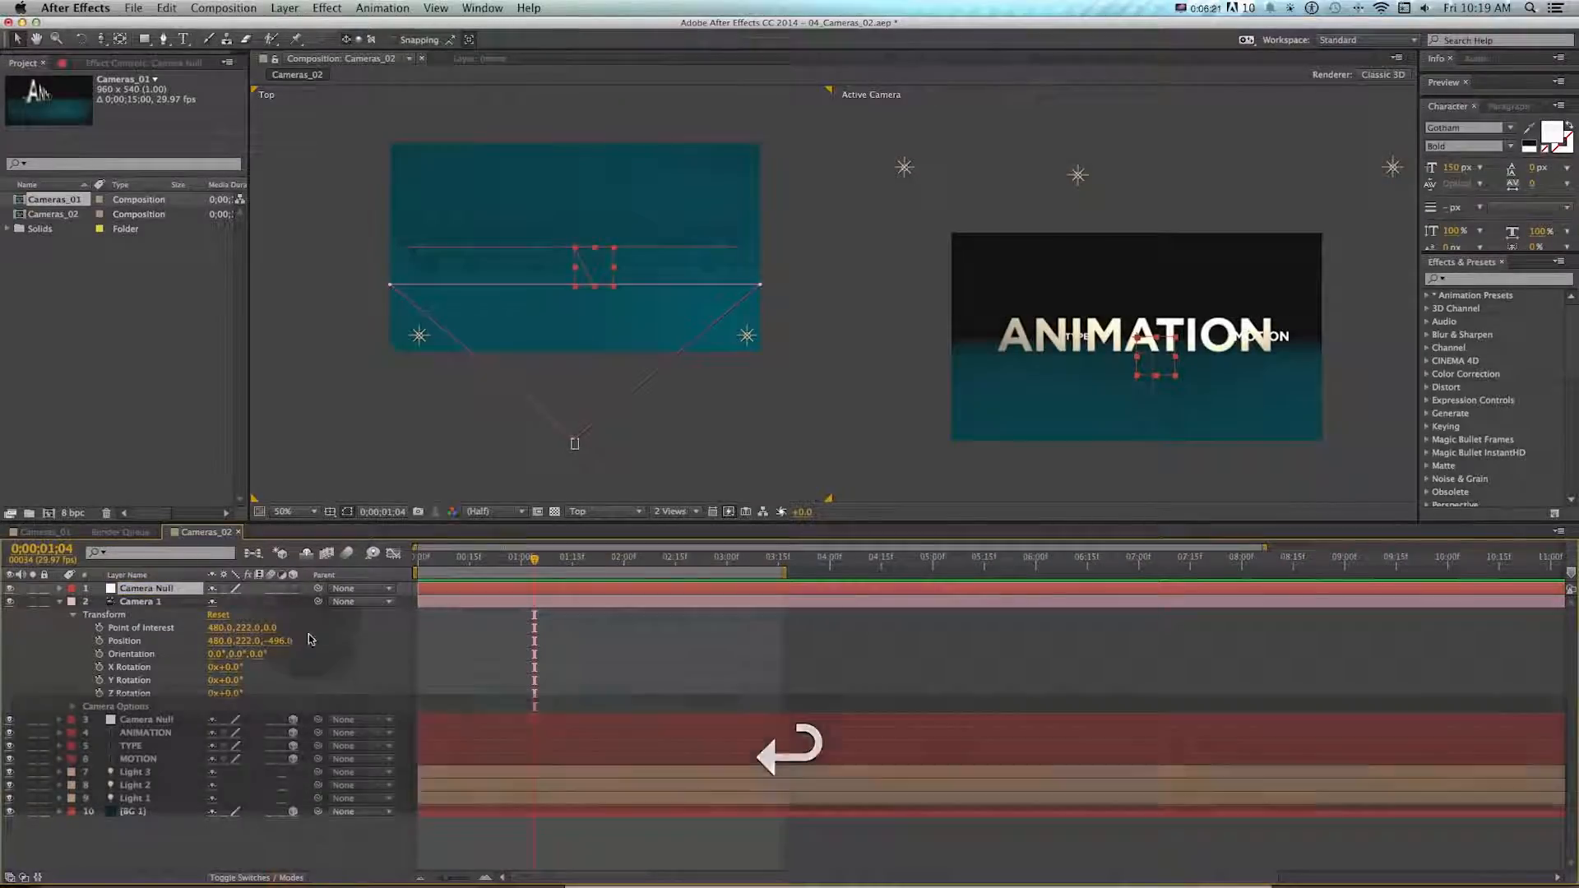
- Make the new Camera Null a 3D layer and parent Camera 1 to it
click(293, 588)
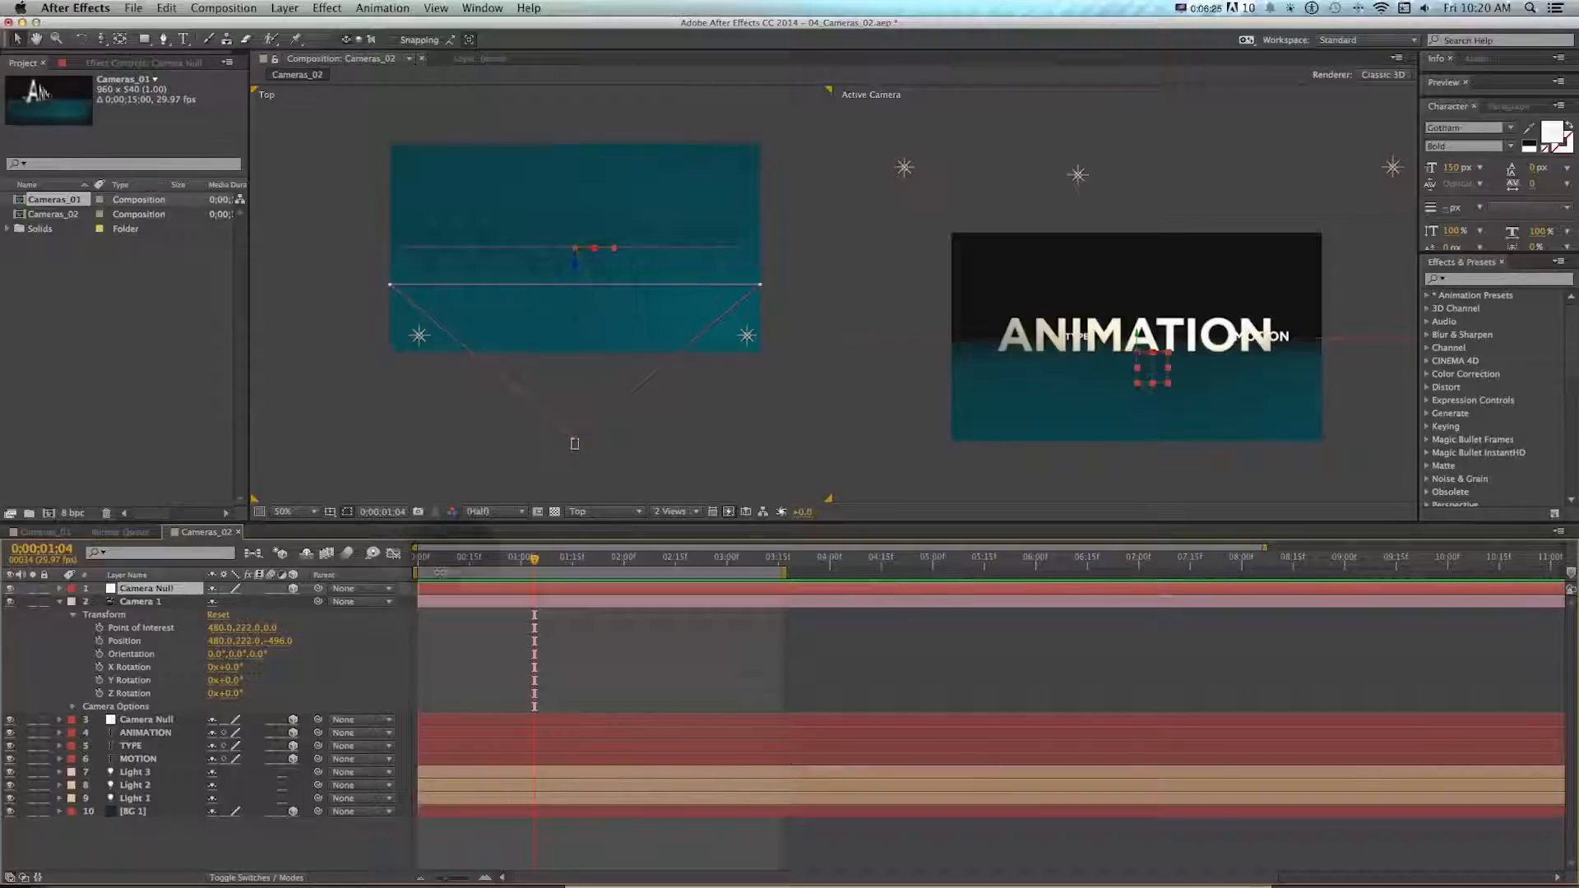
drag(318, 602, 132, 591)
- Try orbiting the camera with Camera Null's Y Rotation, up to about 80°, undoing each attempt
click(148, 588)
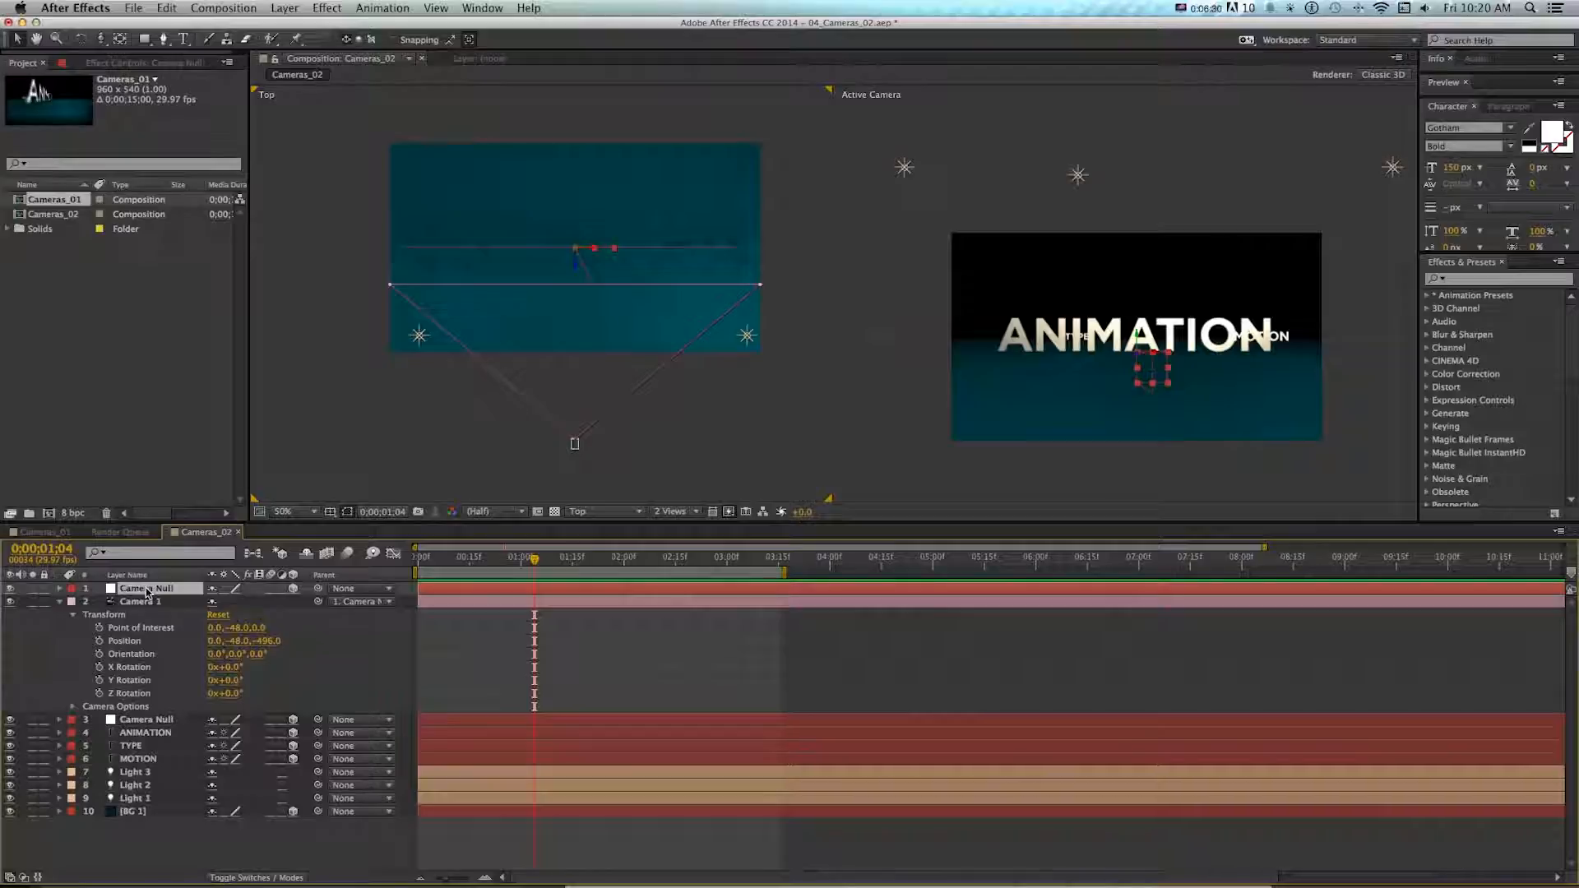
key(r)
mouse_move(224, 628)
mouse_down()
mouse_move(299, 621)
mouse_move(254, 621)
mouse_up()
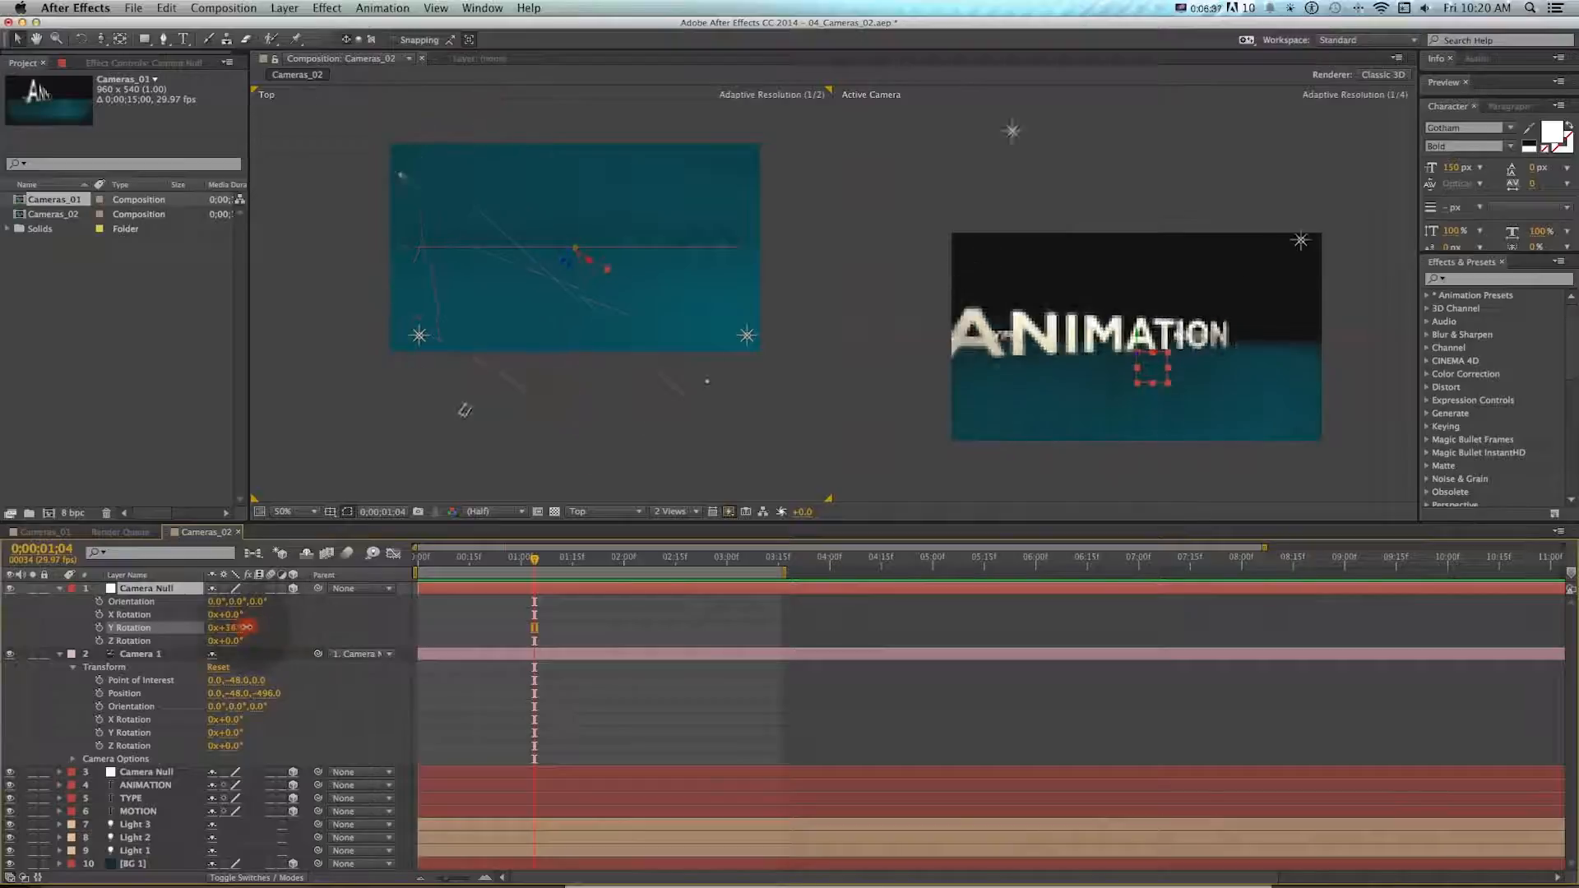
key(super+z)
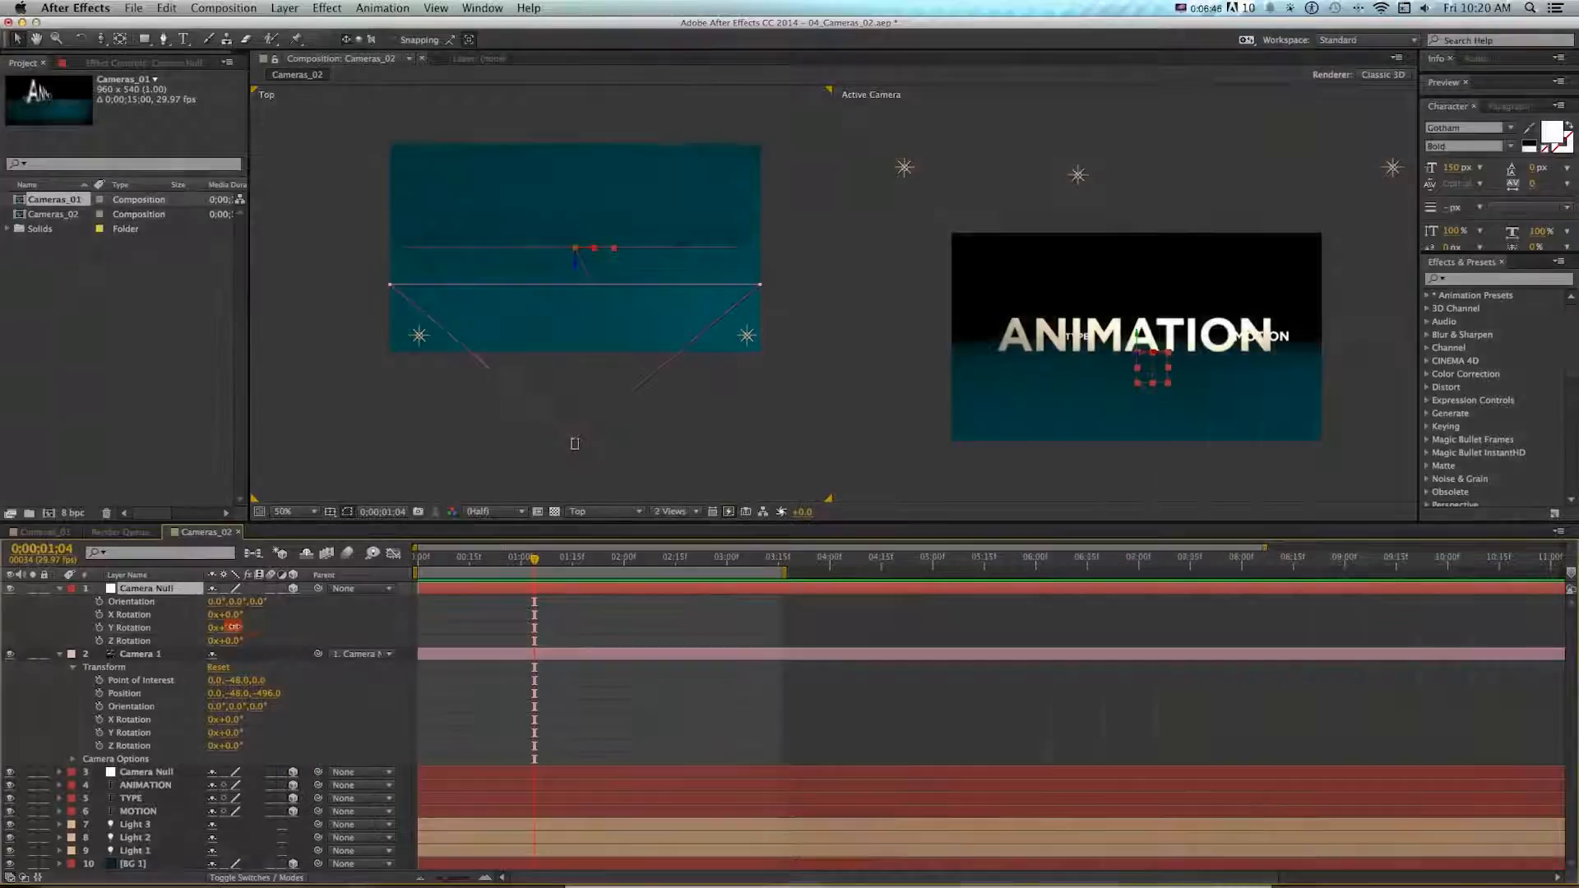
drag(241, 623, 289, 622)
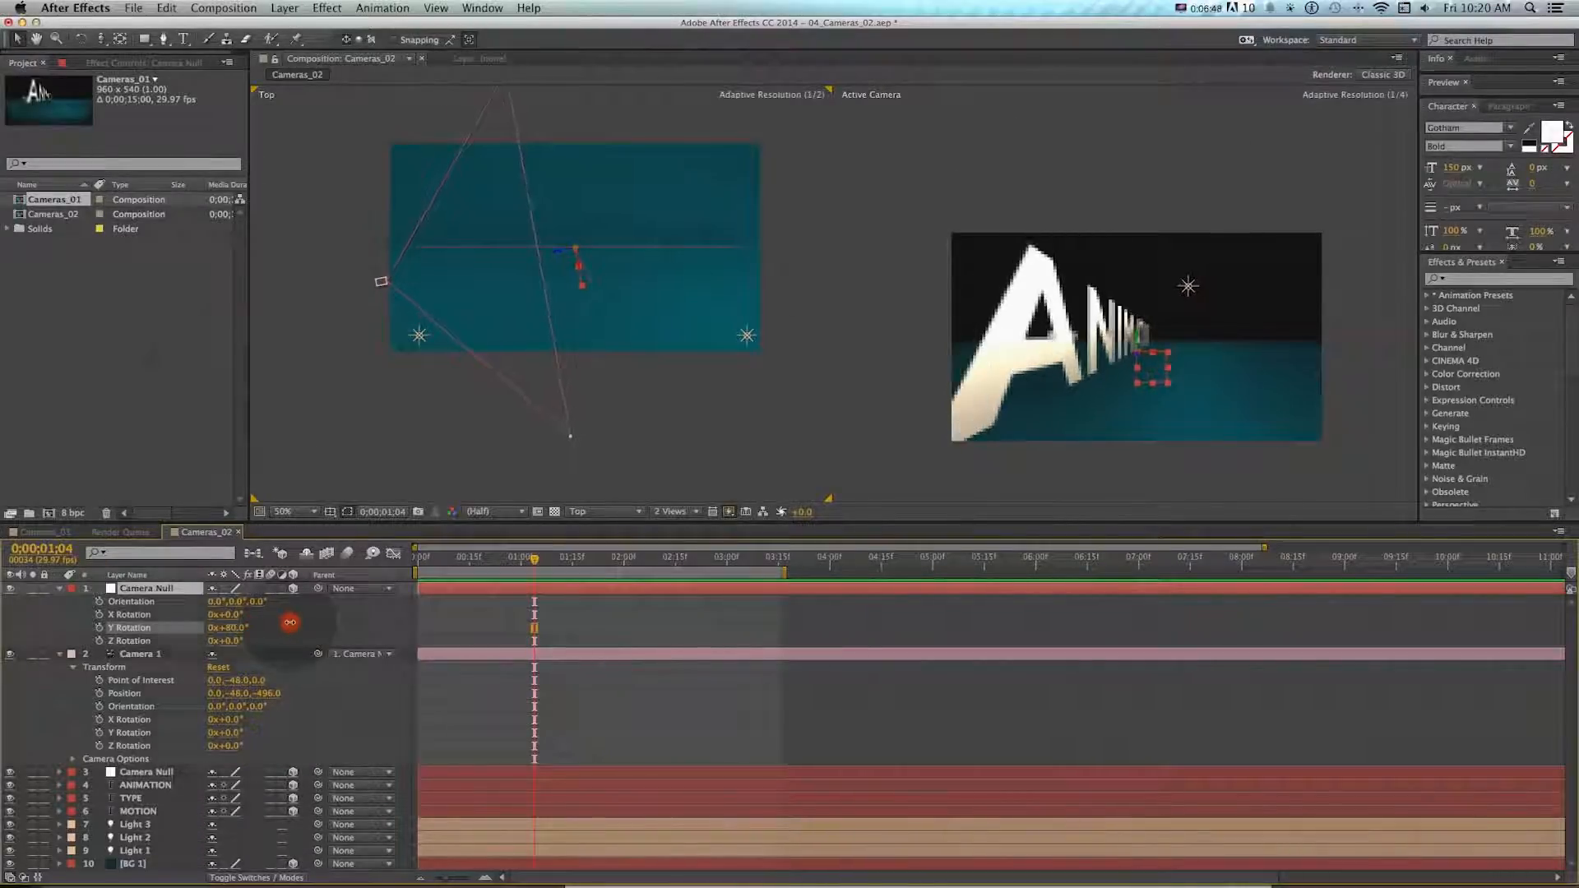
key(super+z)
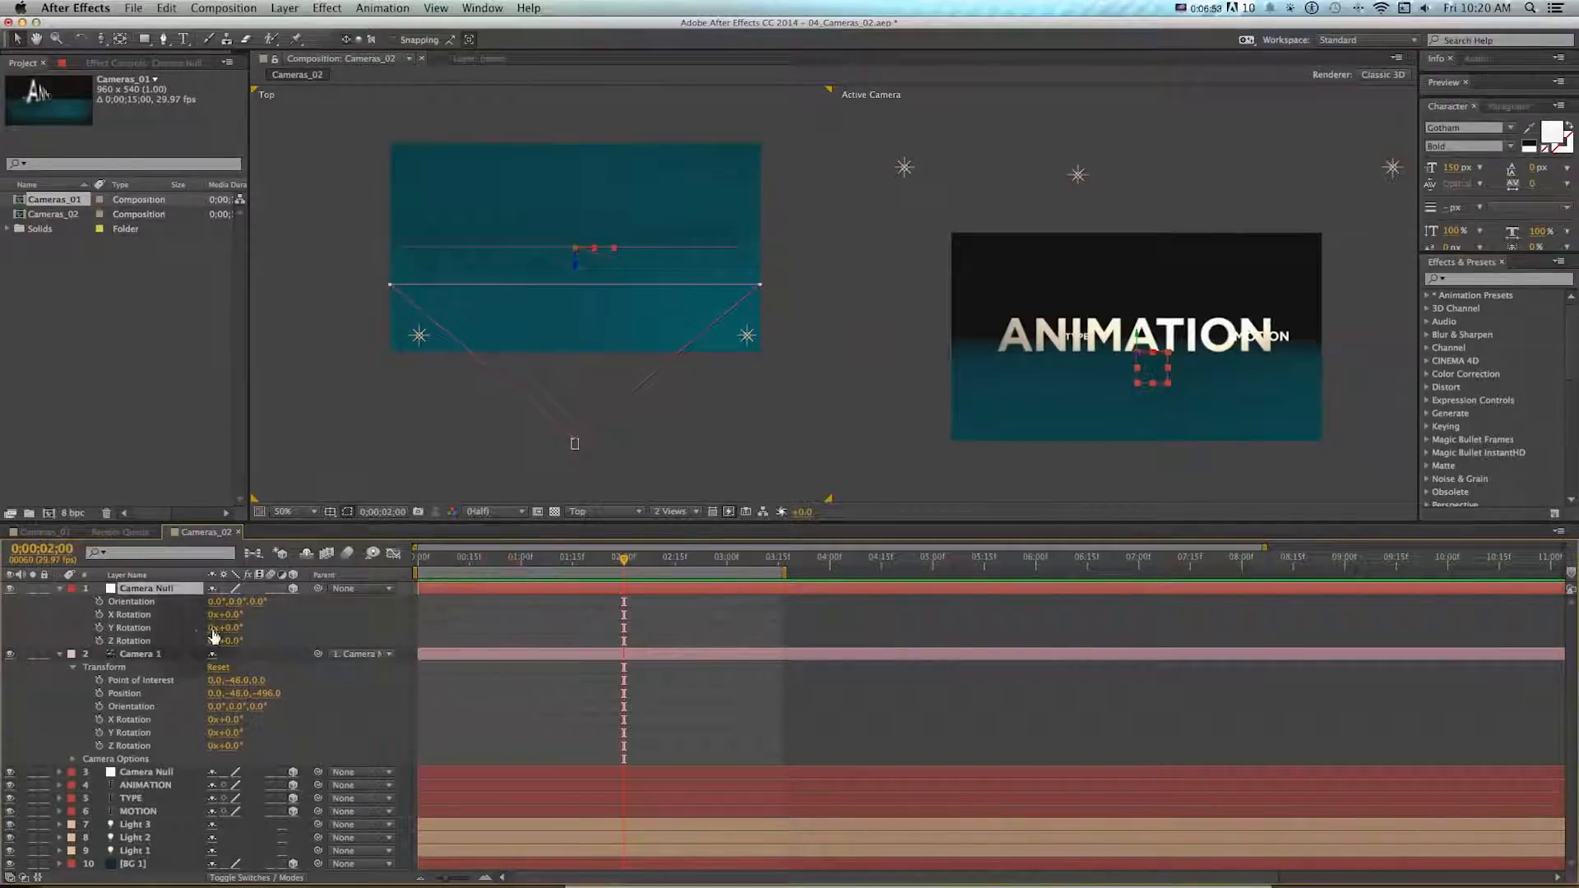
- Keyframe Camera Null's Y Rotation at 80° on the first frame and 0° at 0;00;02;00, and scrub through the opening frames
key(super+z)
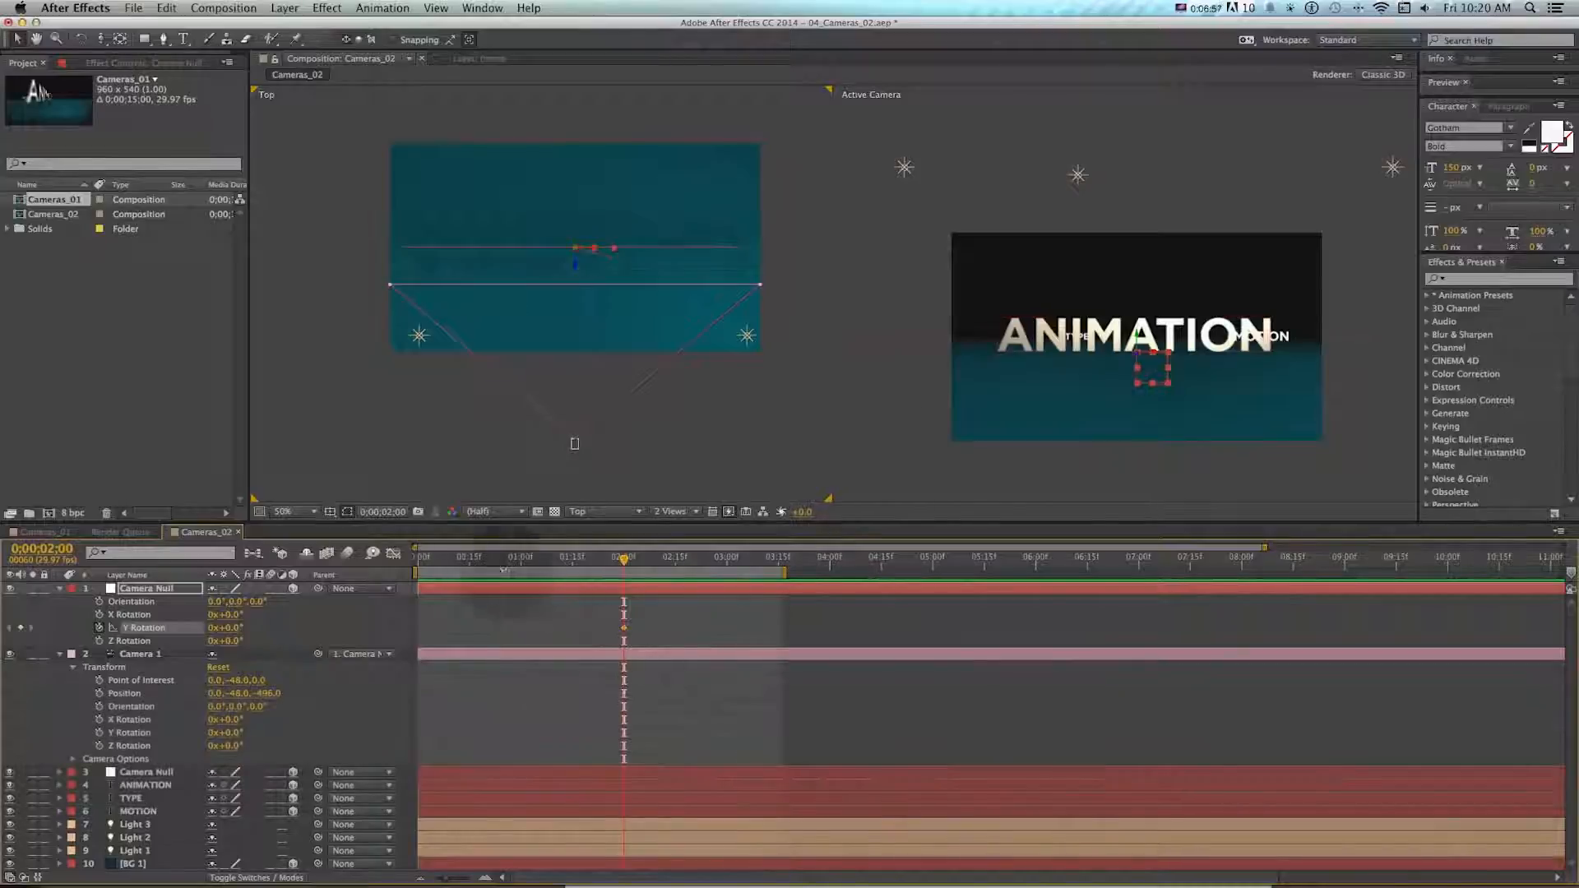
drag(238, 627, 244, 630)
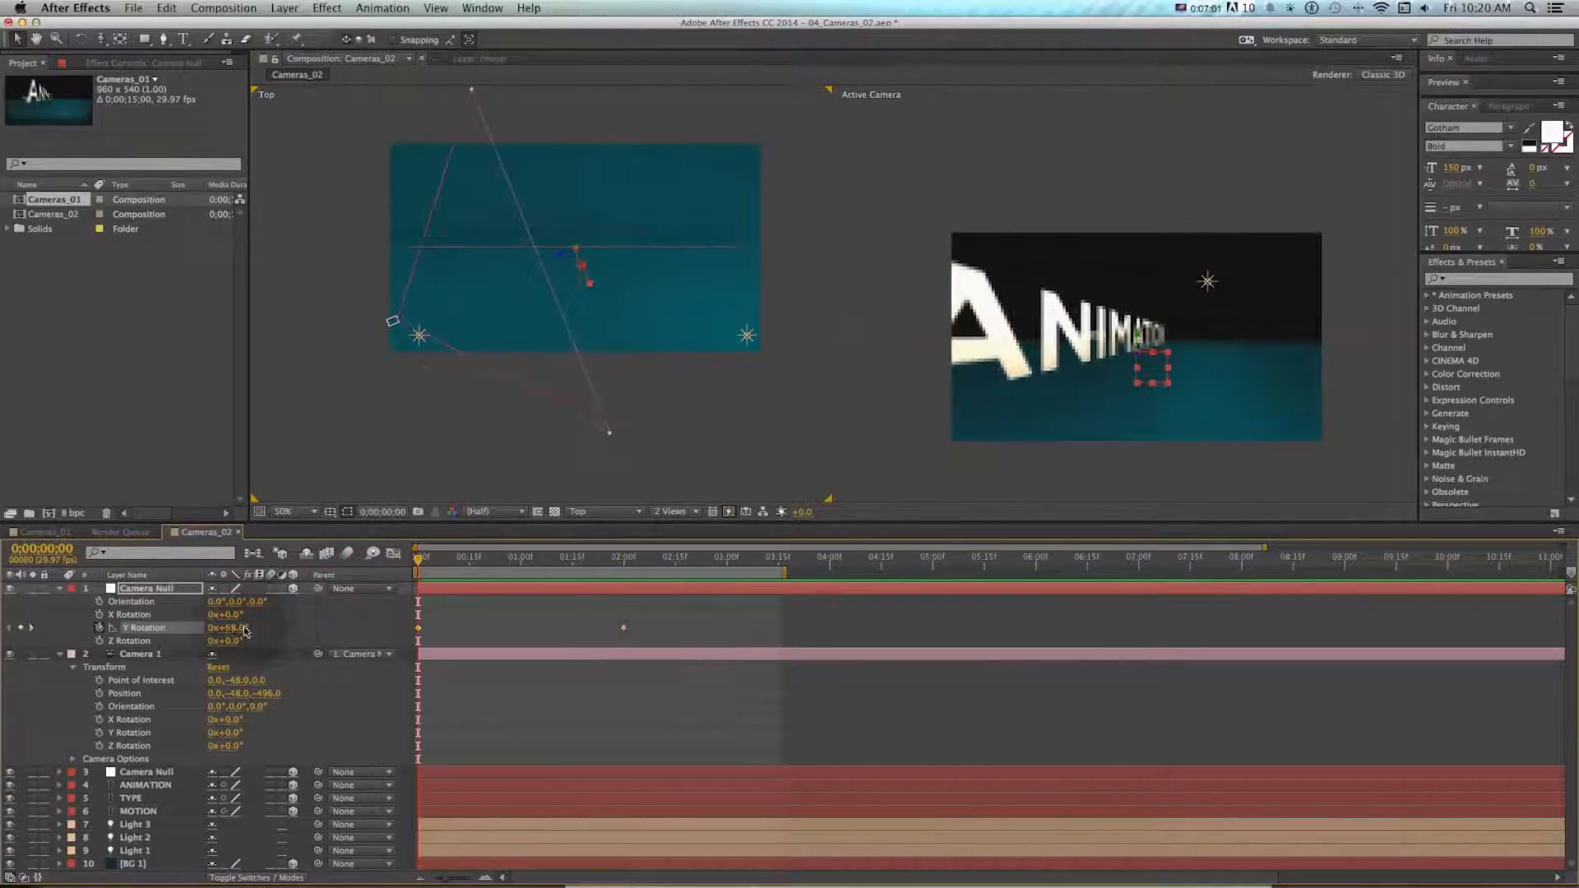
text(0)
key(Return)
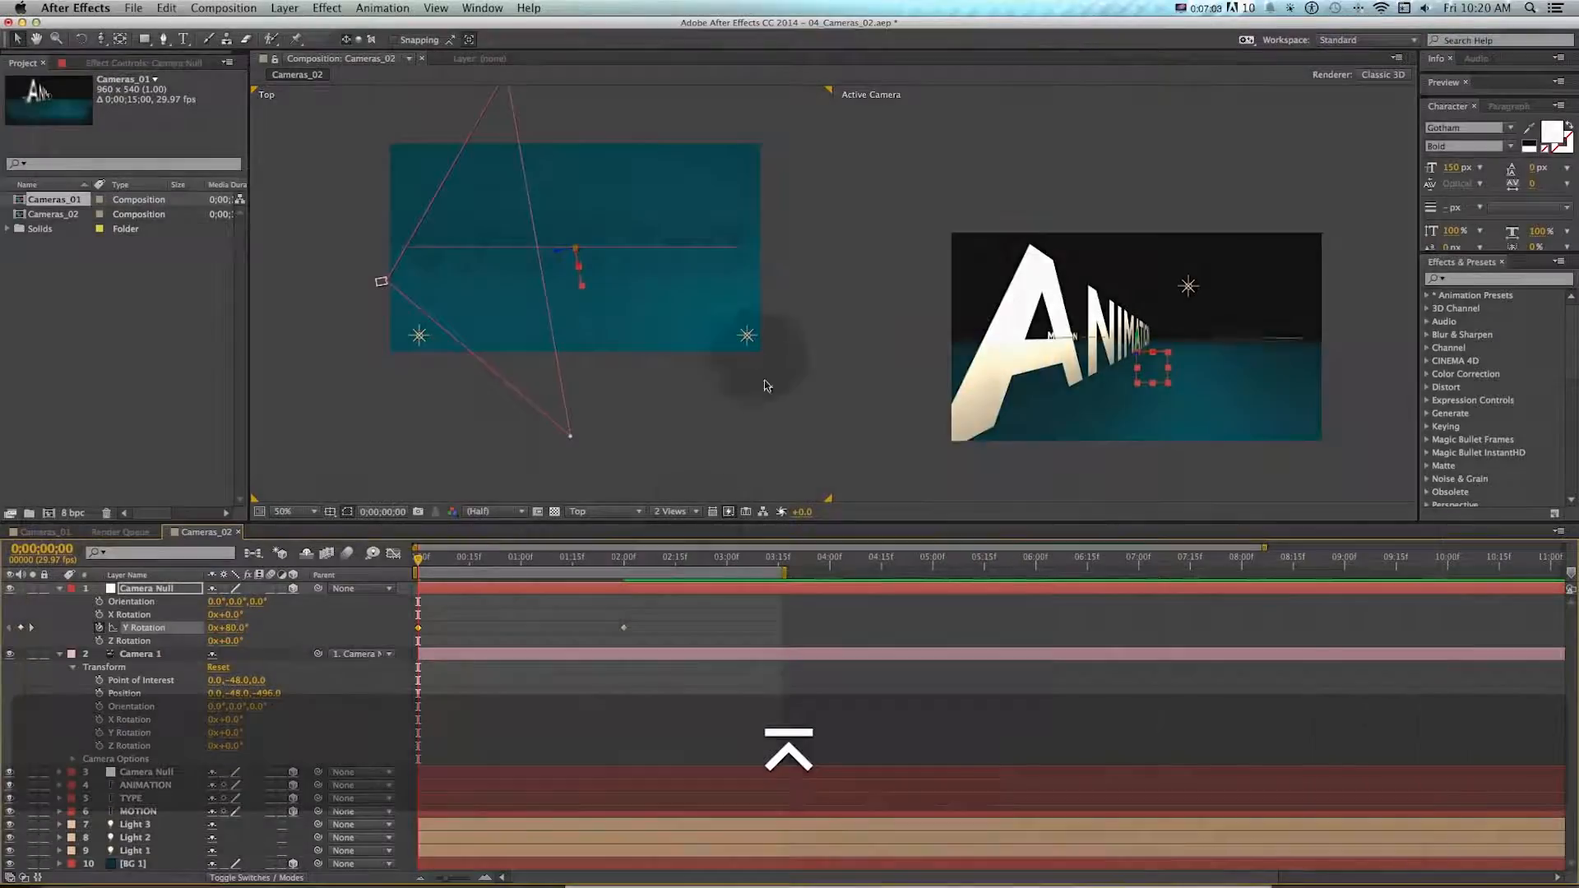
click(448, 560)
drag(450, 564, 418, 562)
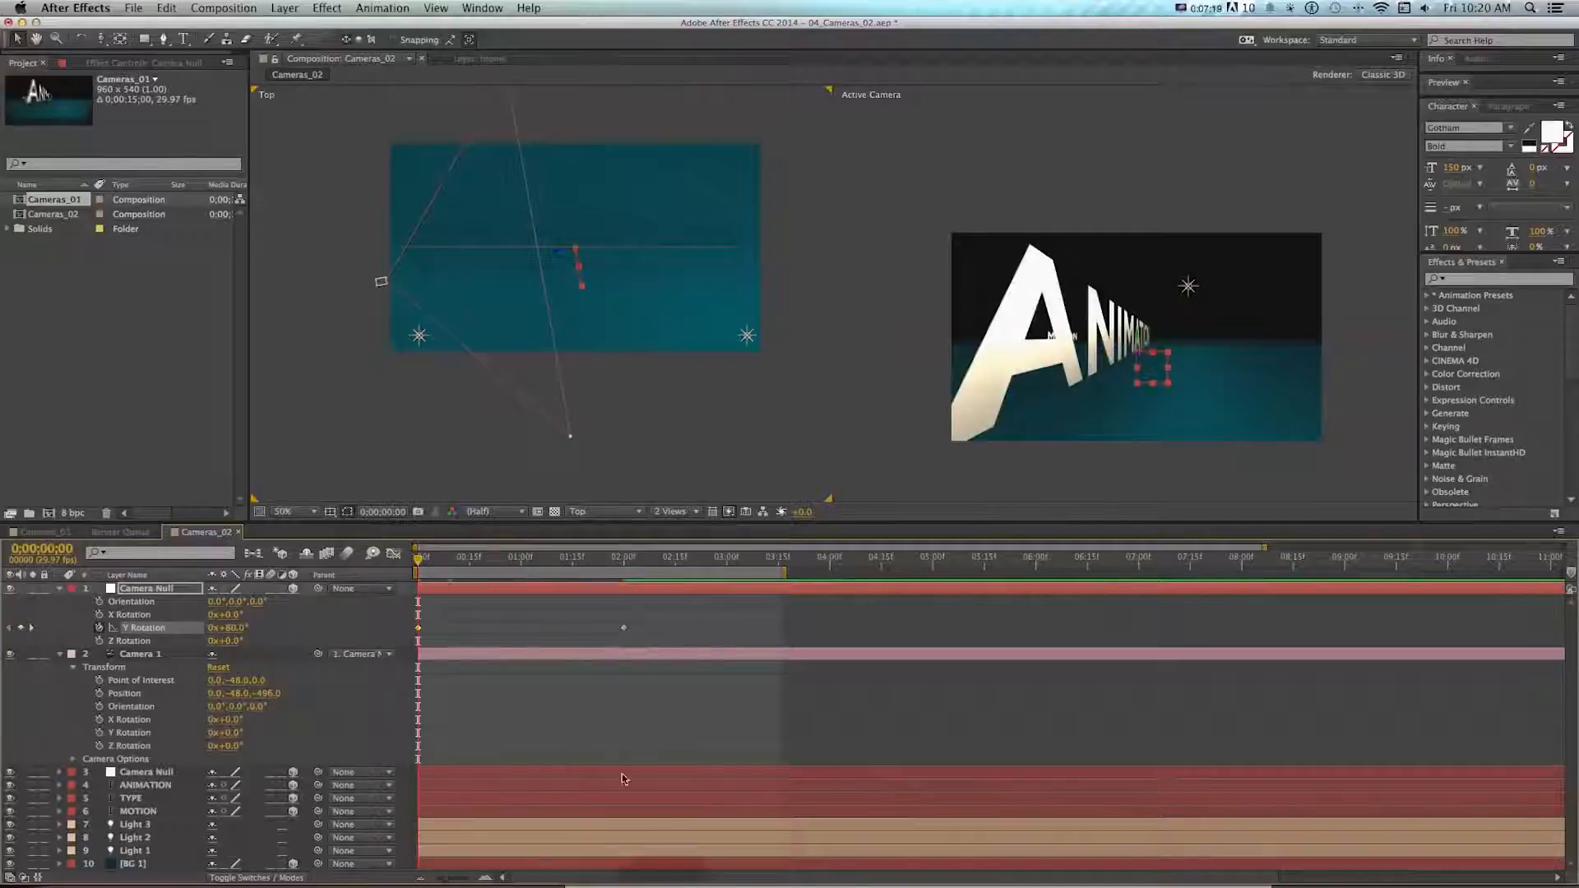
- Keyframe Camera 1's Position at 0, -14, -568 on the first frame and 0, -14, -740 at 0;00;02;00
click(541, 656)
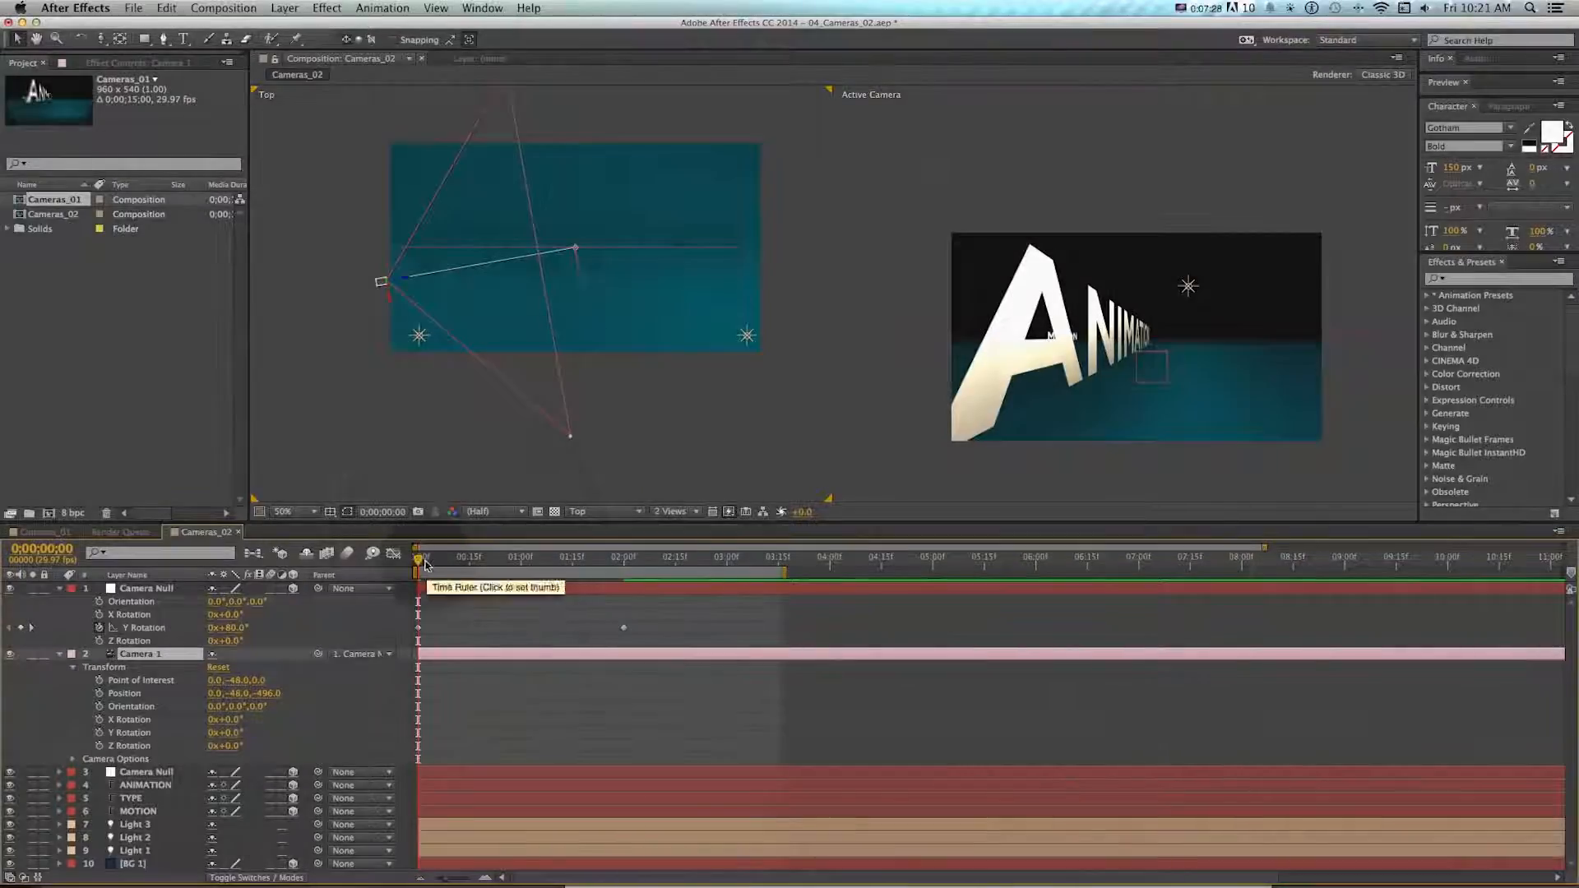
drag(419, 560, 385, 564)
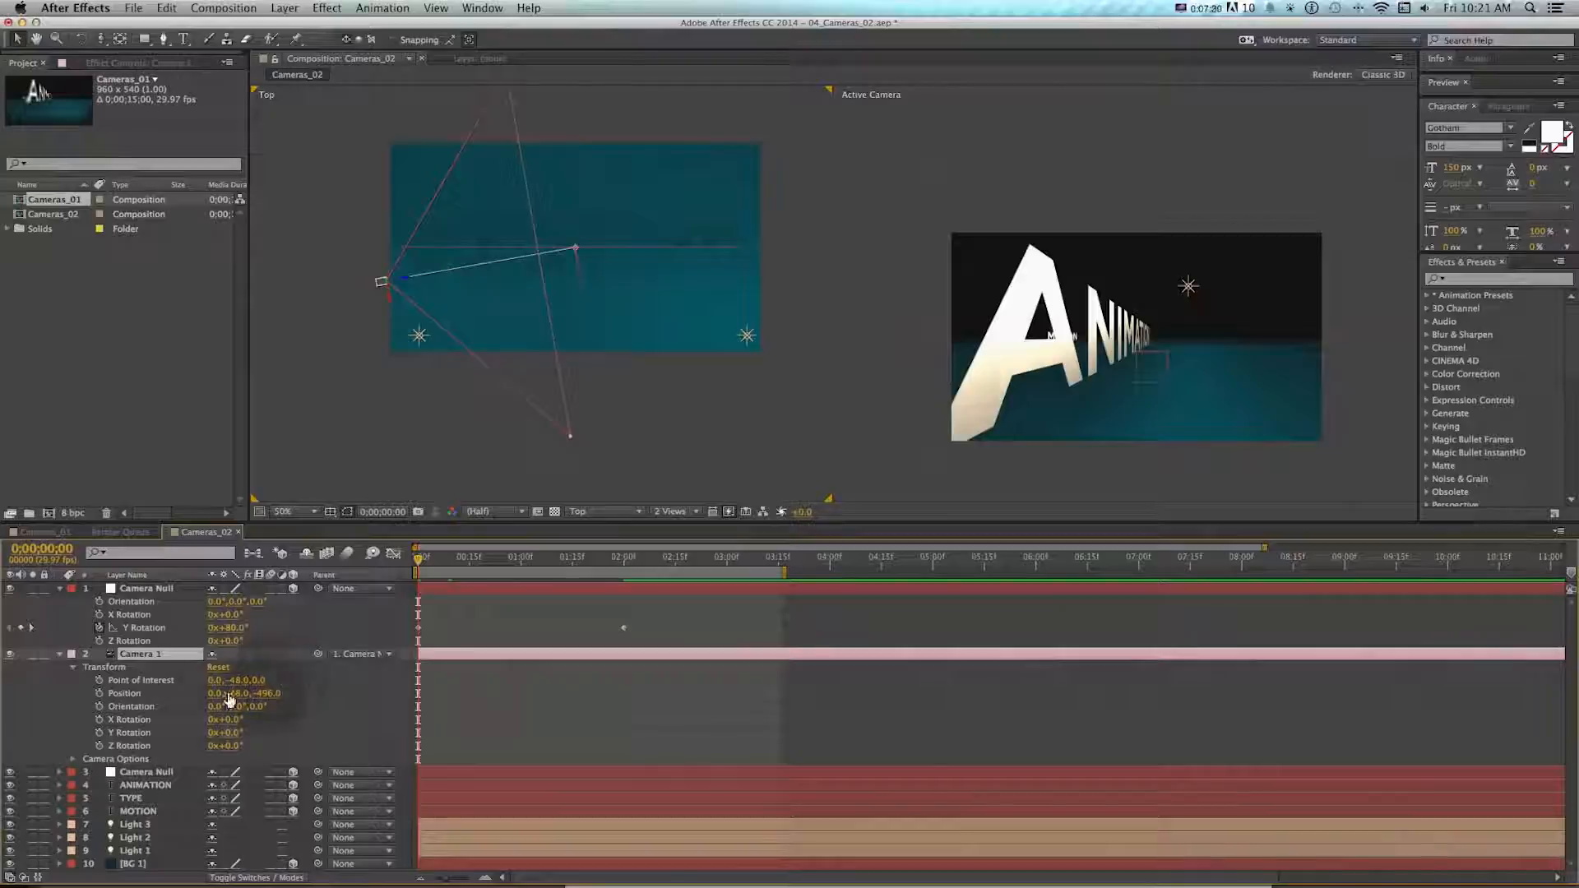
drag(268, 698, 216, 694)
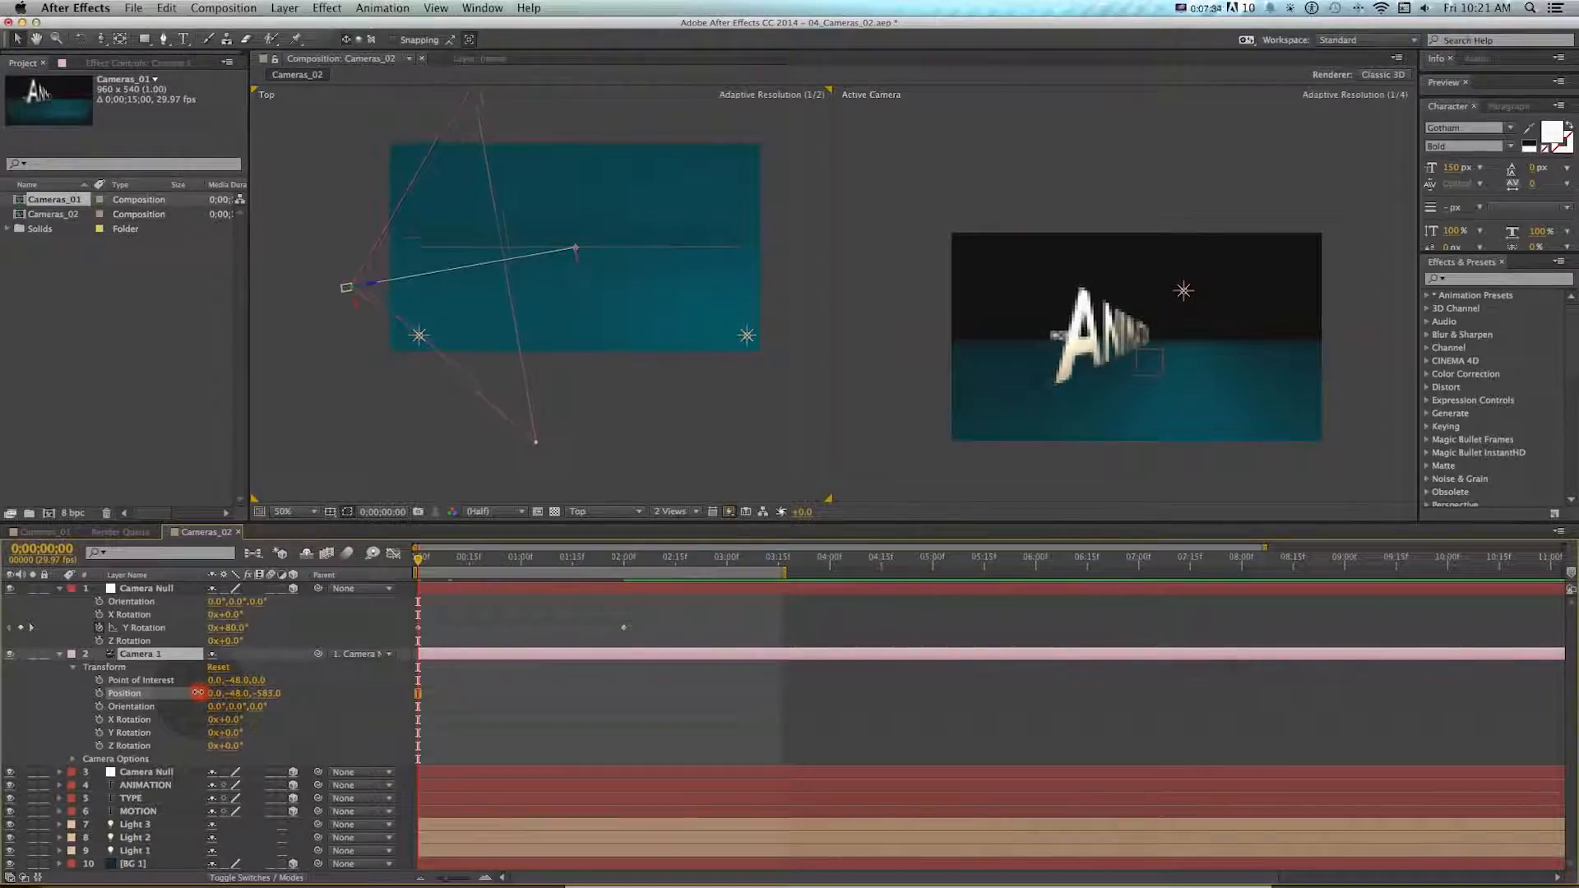
key(c)
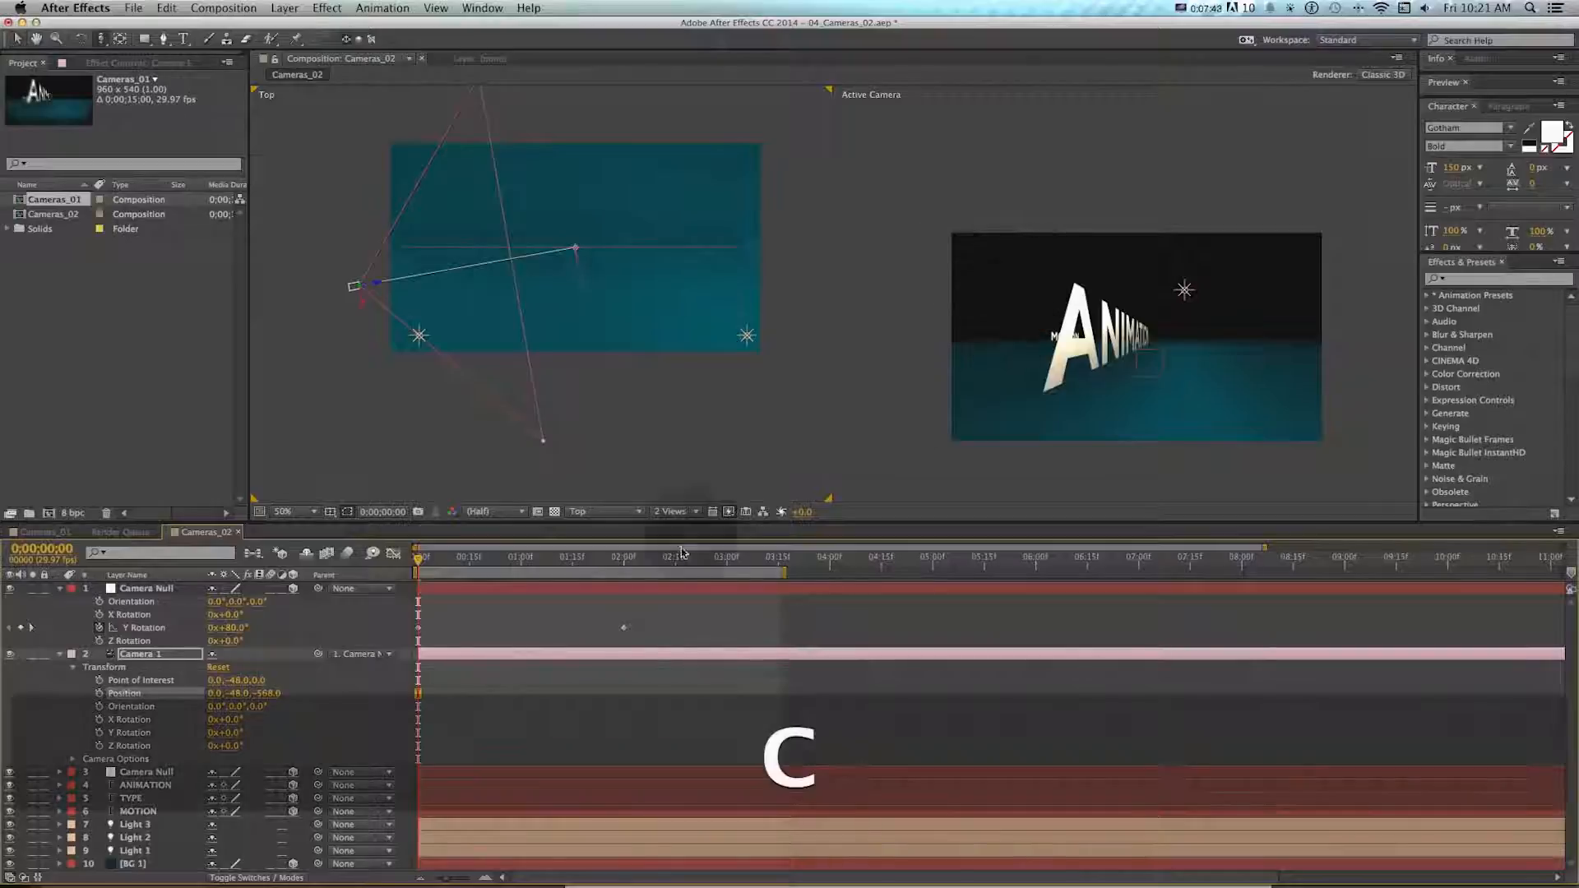
key(super+z)
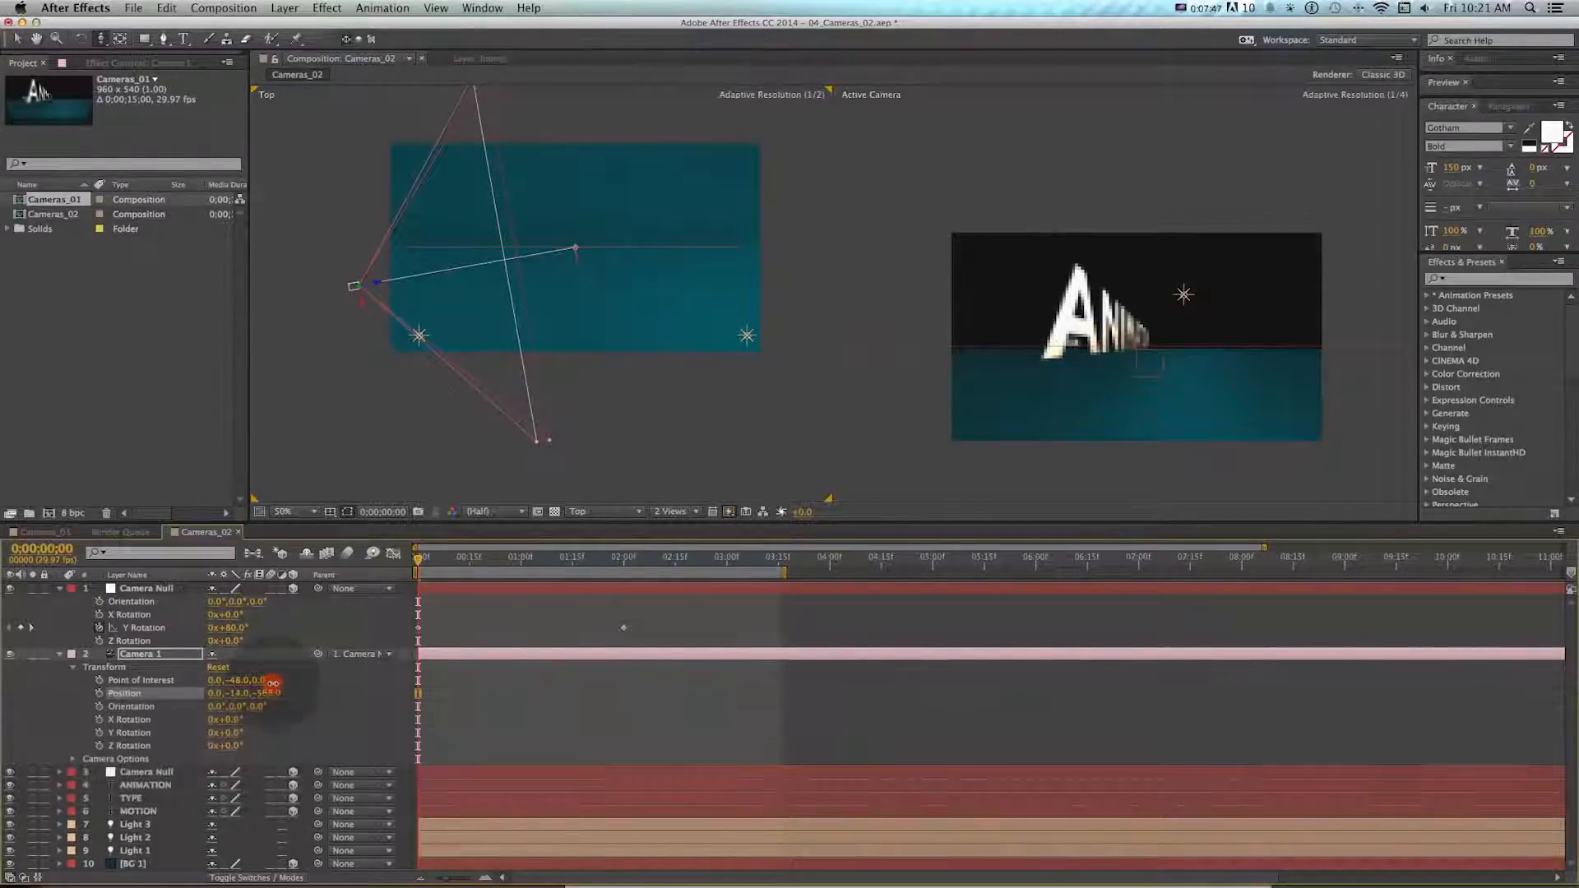
drag(493, 560, 623, 565)
drag(268, 694, 132, 693)
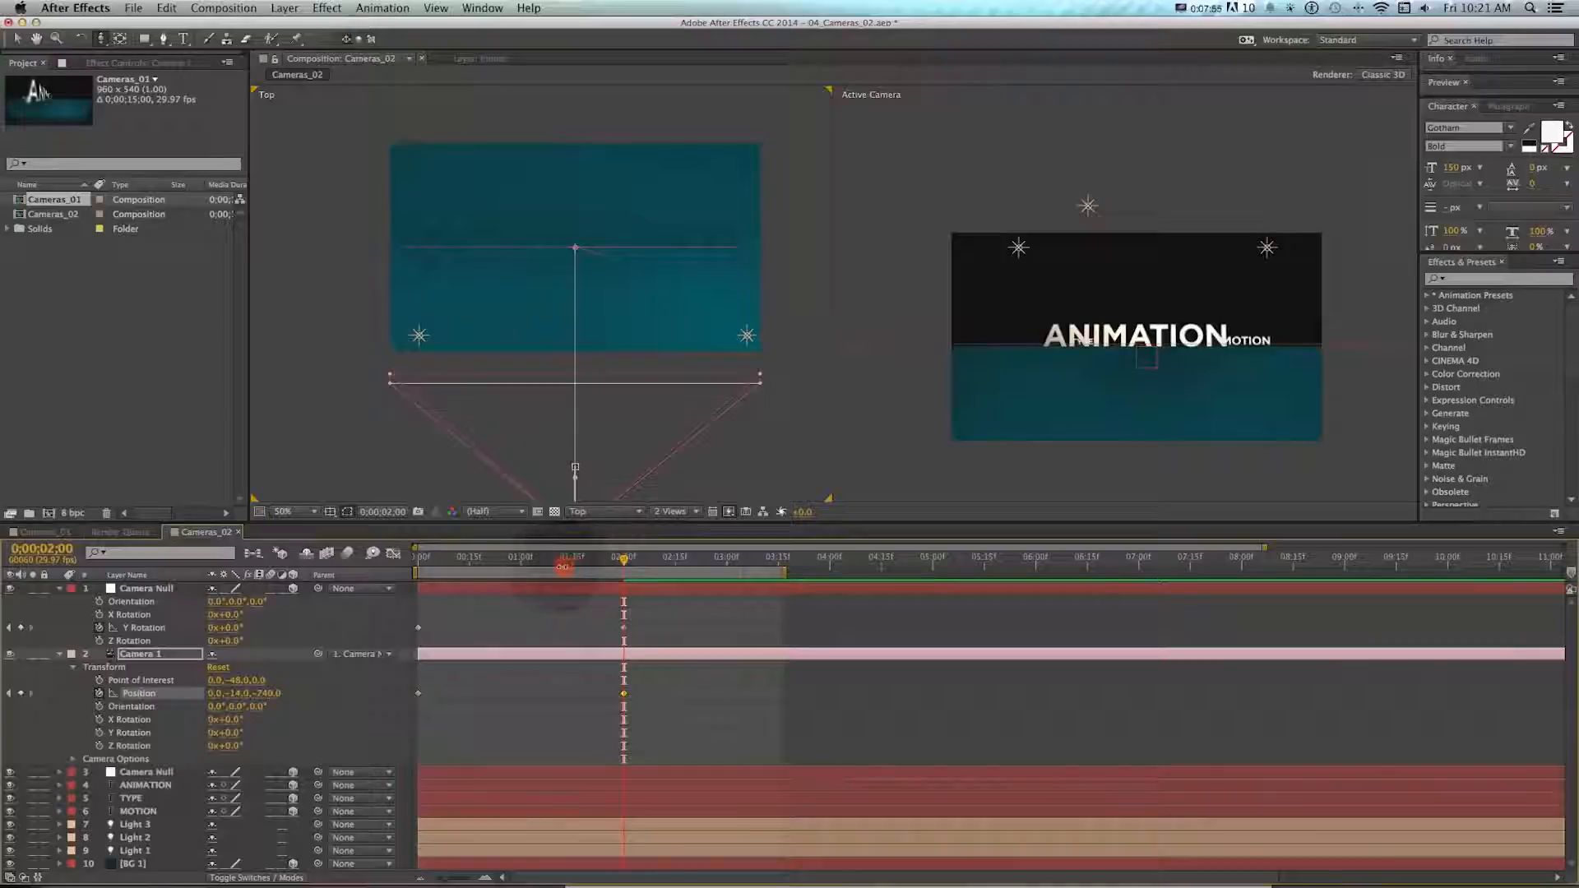
- Move Camera 1 closer to the text on the first frame, with its Position at about 0, -4, -201
drag(539, 562, 393, 566)
key(super+z)
key(super+z)
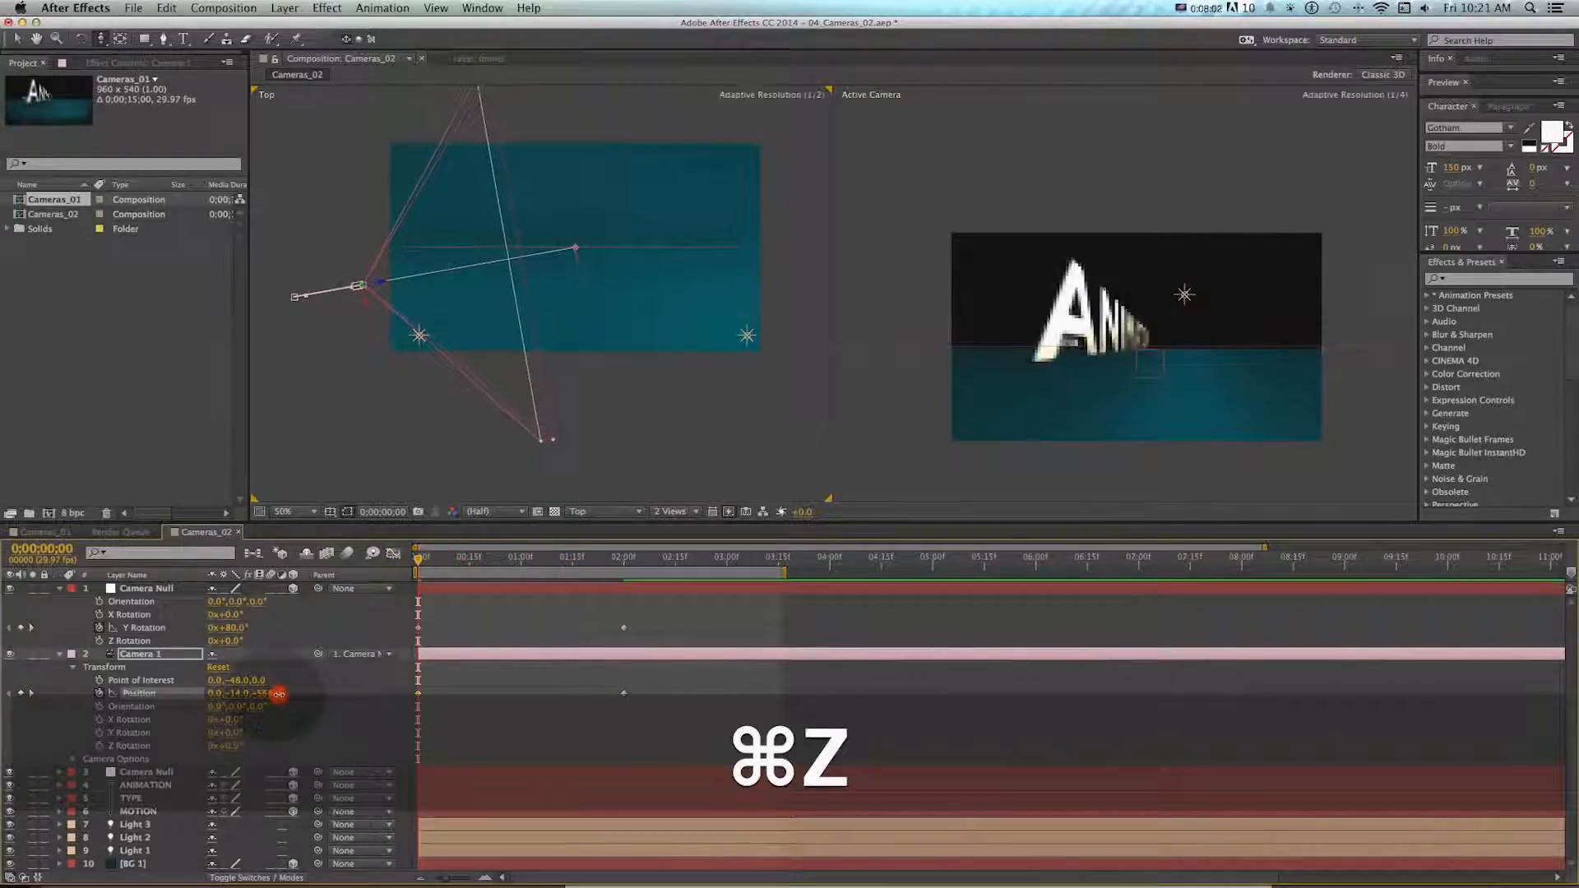
drag(218, 691, 529, 680)
key(super+z)
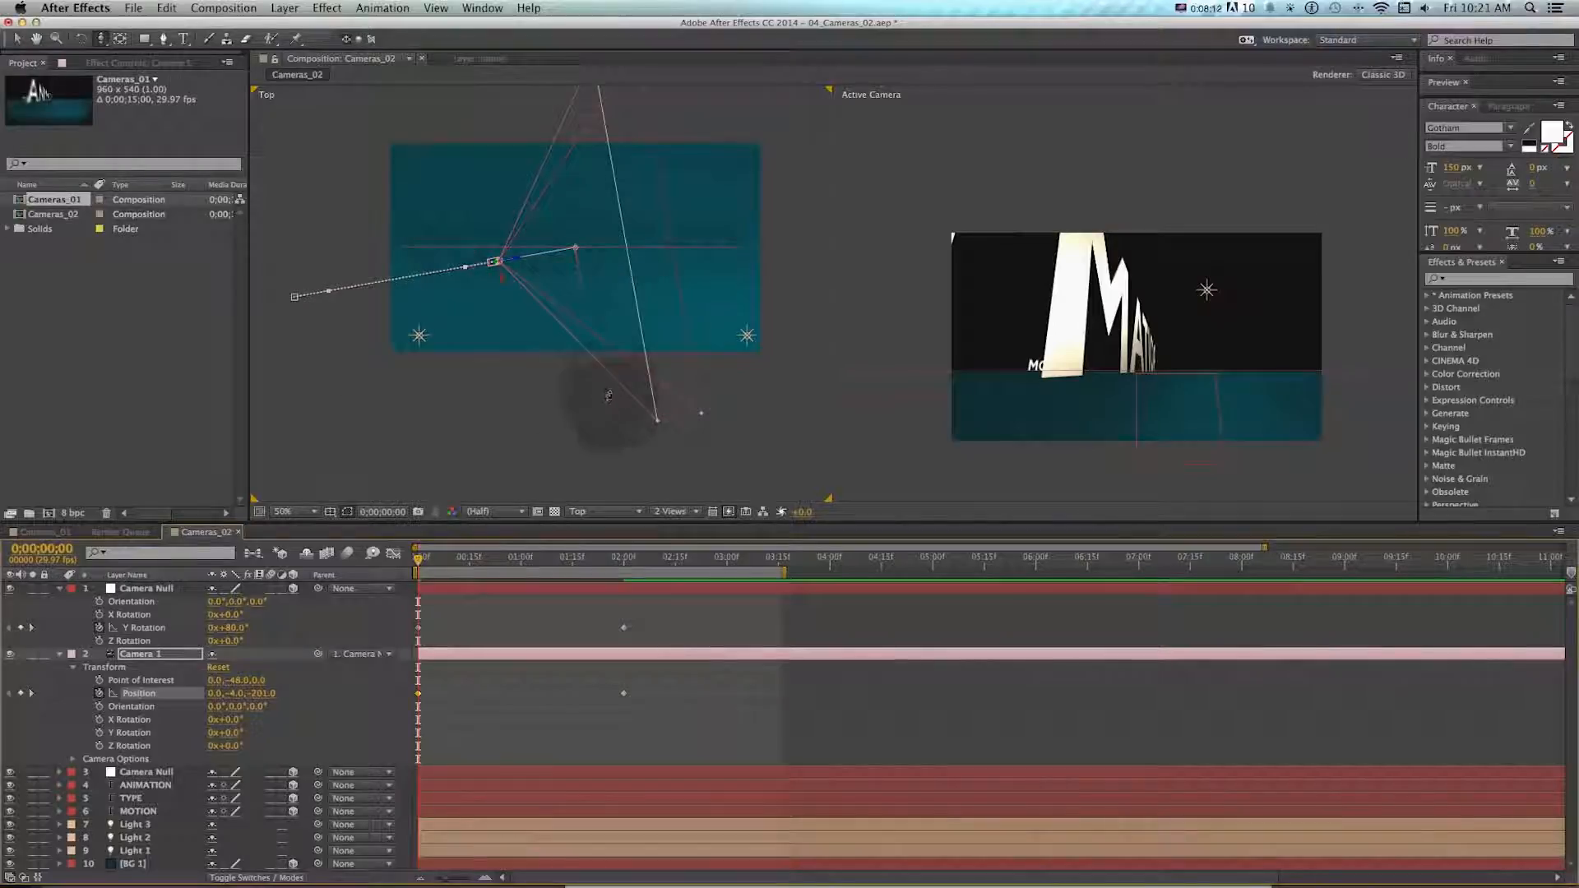
- Apply Easy Ease In to Camera Null's Y Rotation keyframe and Camera 1's Position keyframe at 0;00;02;00
key(v)
drag(421, 561, 597, 568)
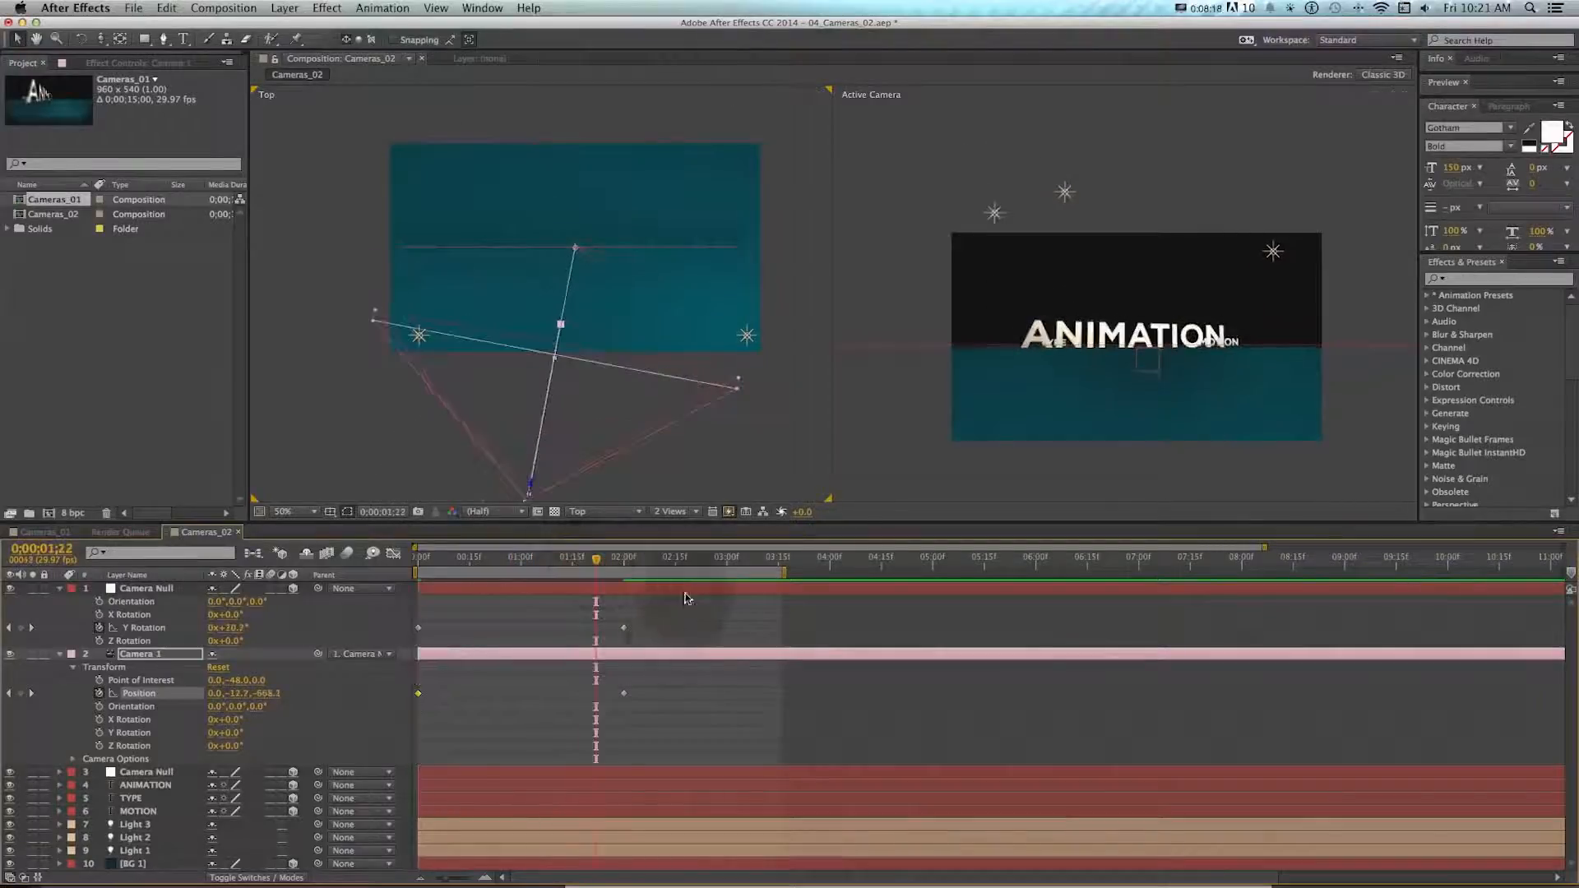
drag(688, 599, 581, 722)
right_click(625, 631)
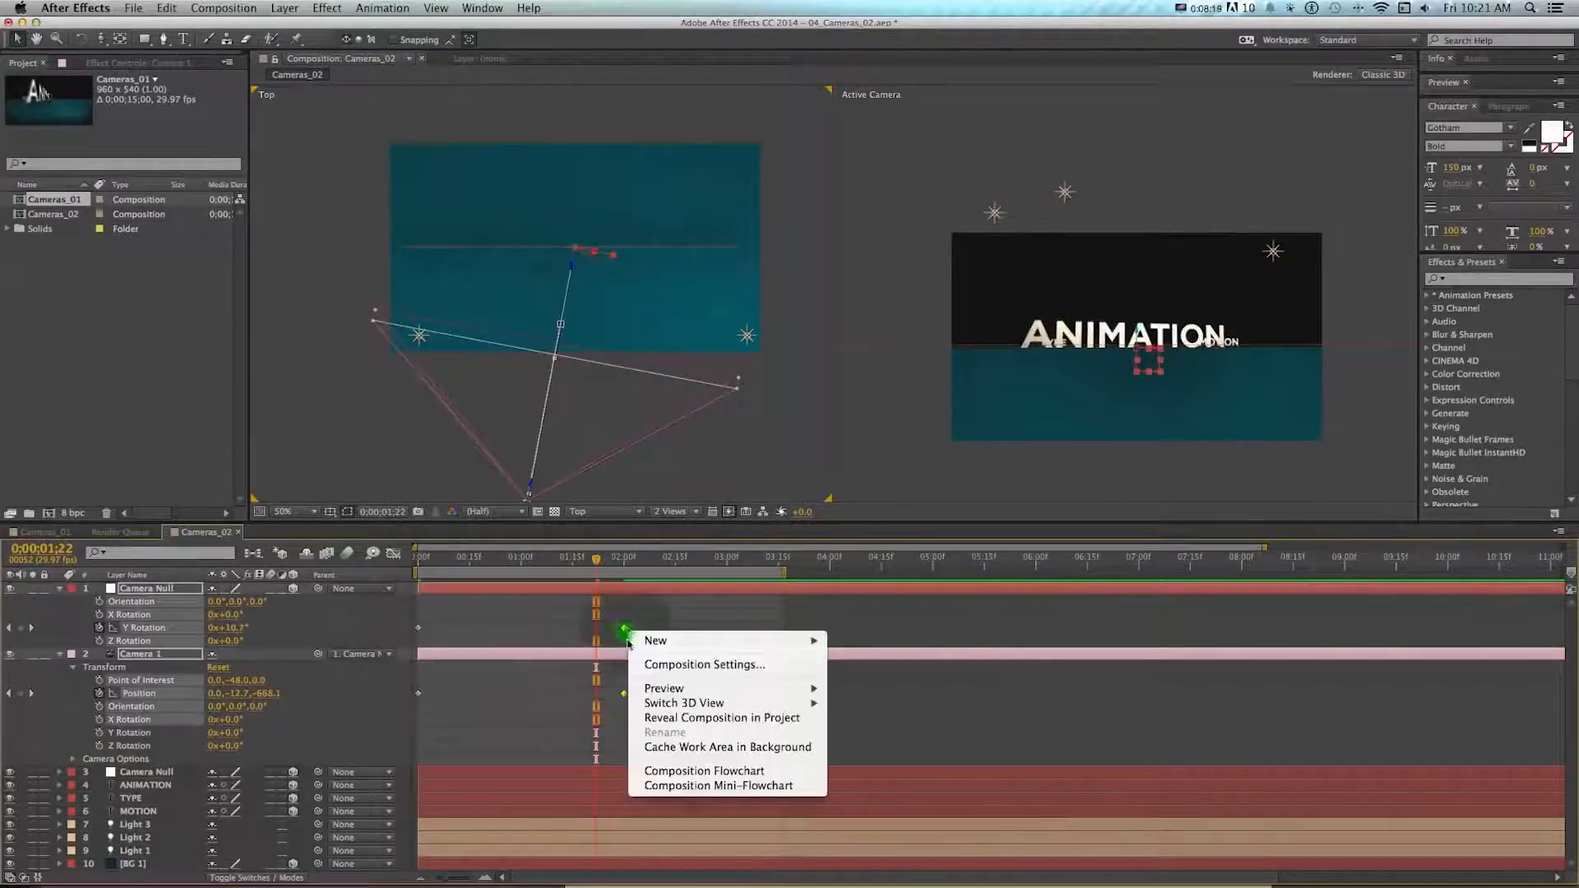
click(543, 661)
right_click(625, 631)
mouse_move(690, 806)
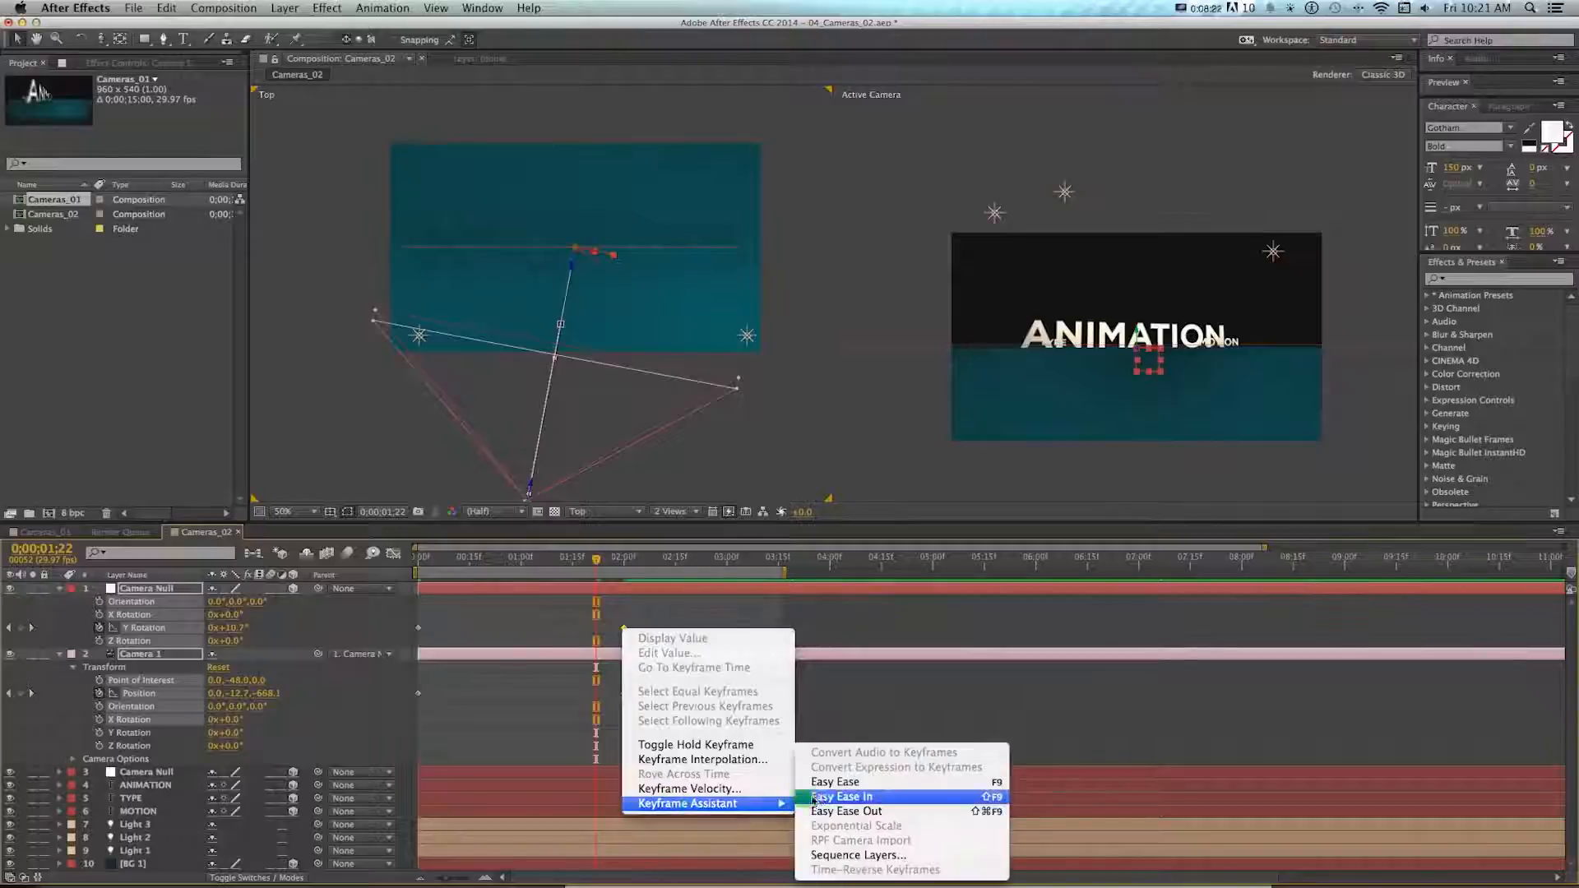
click(822, 798)
- Play and scrub through the first two seconds to review the eased camera move around the ANIMATION text
key(space)
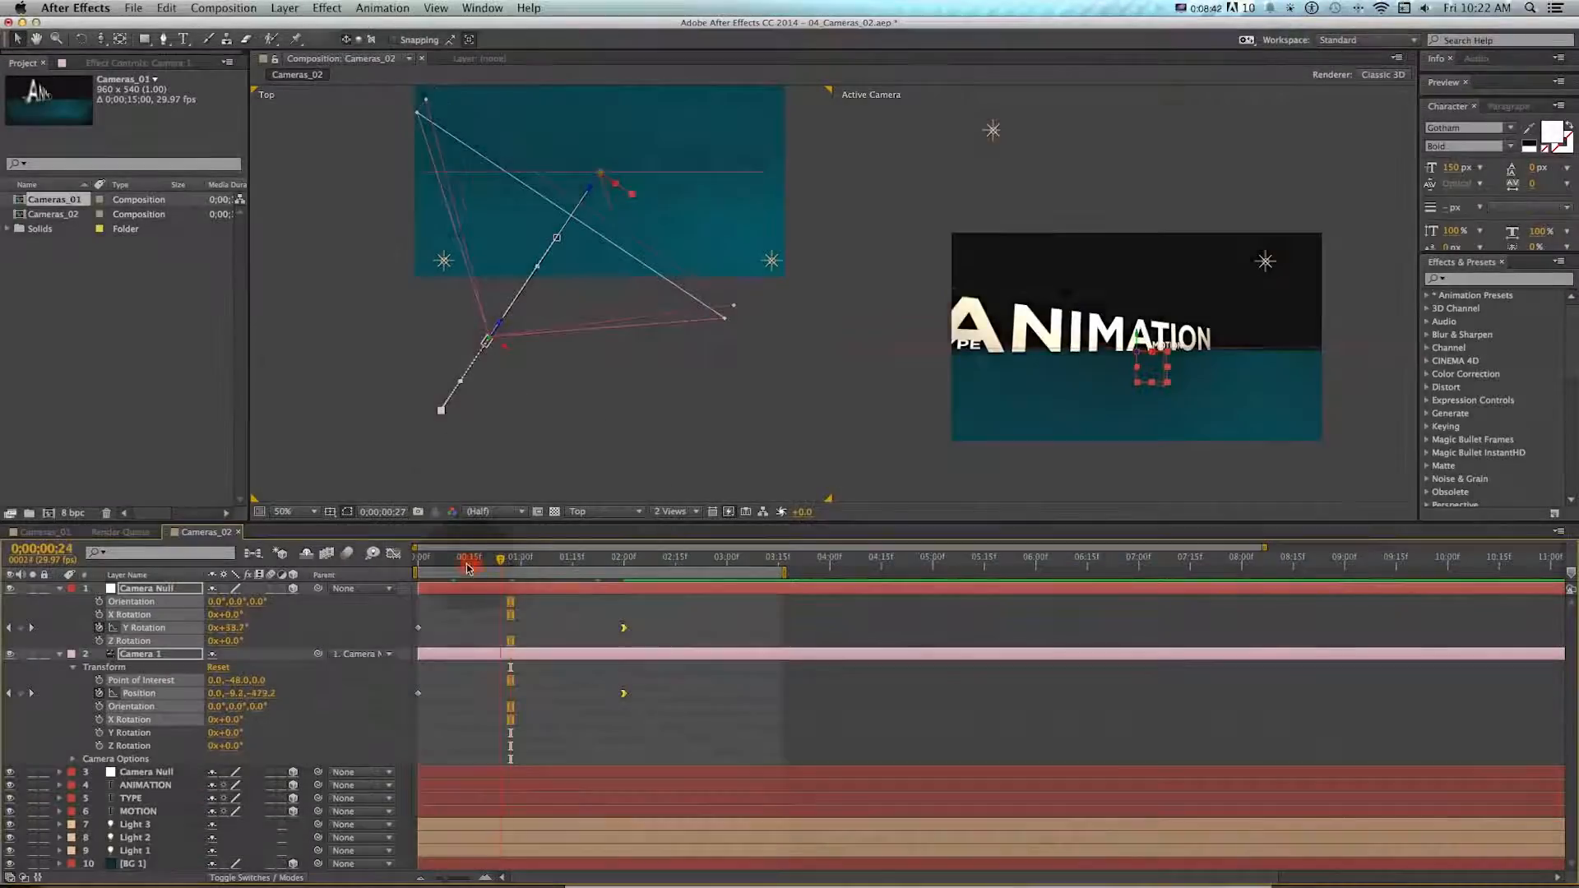
drag(510, 559, 579, 566)
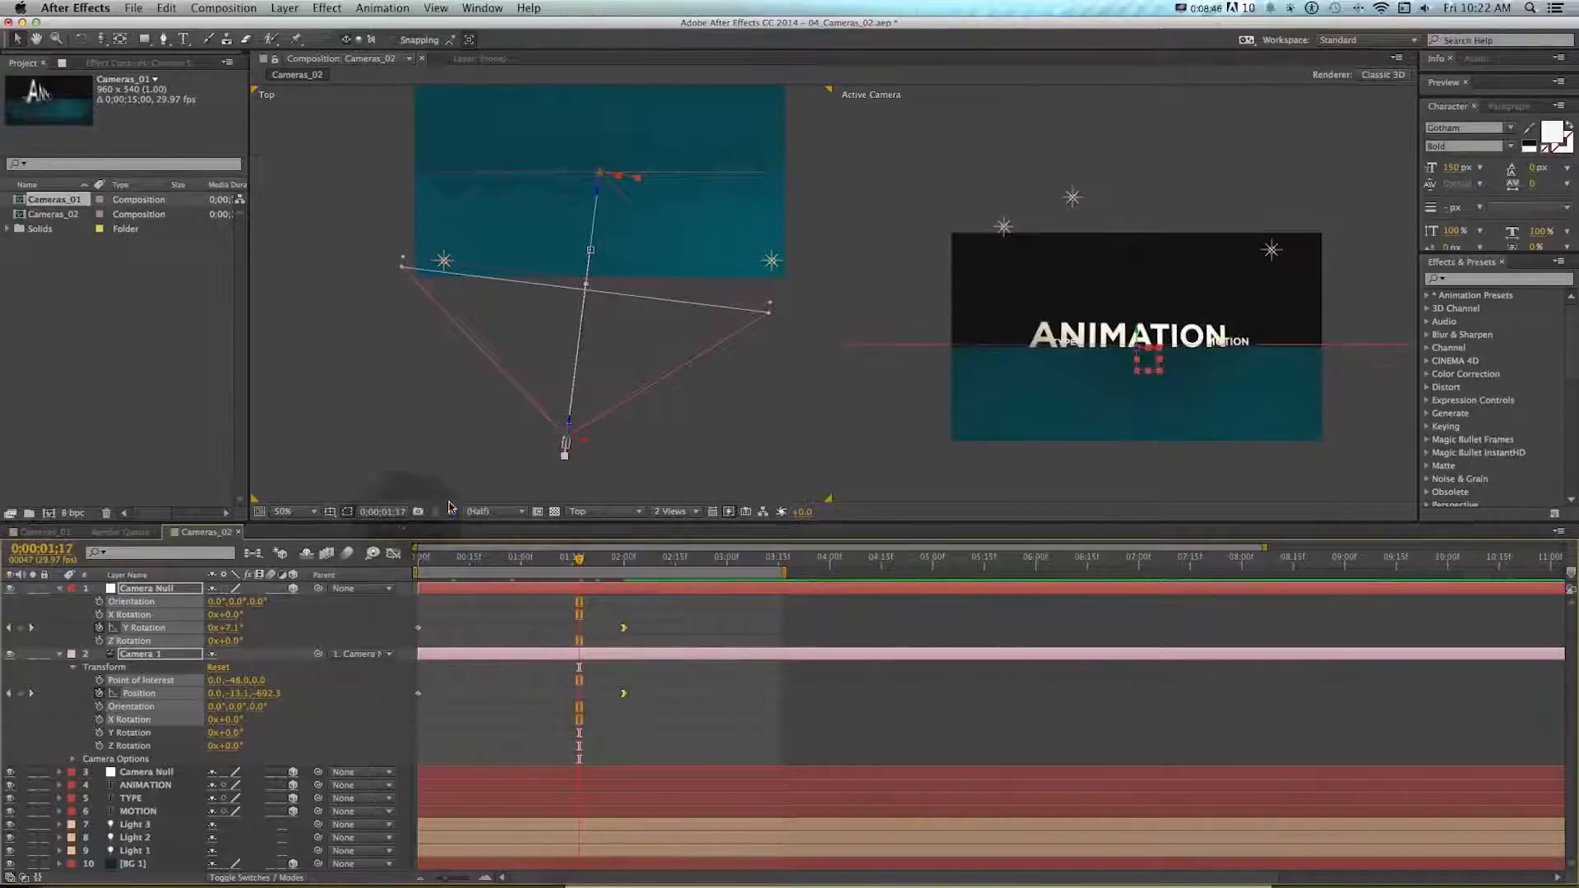
click(704, 729)
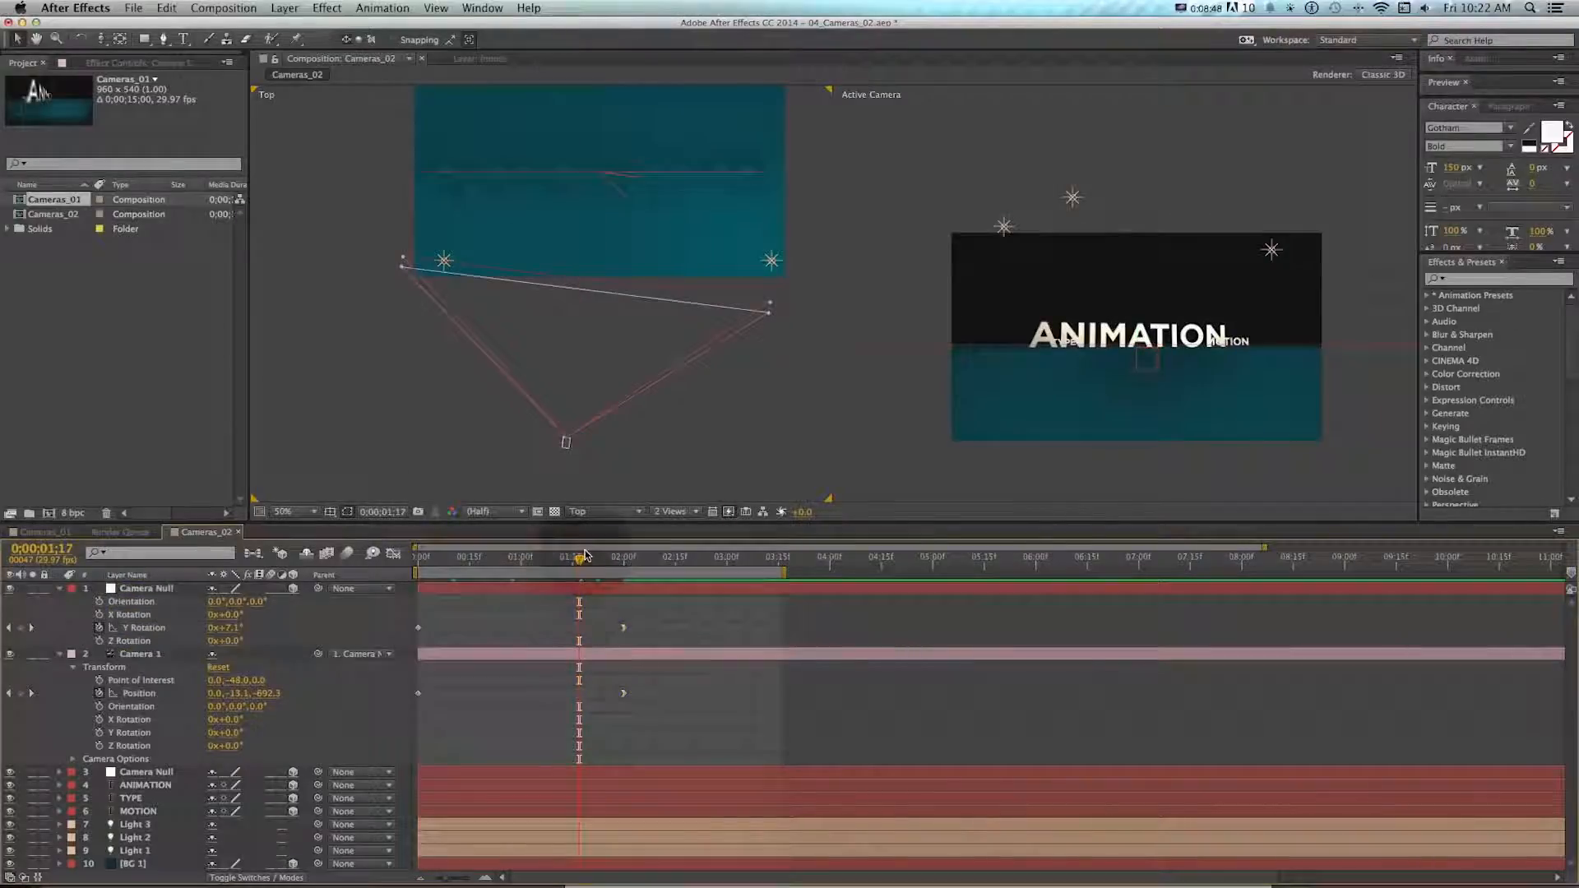
click(579, 719)
drag(579, 562, 414, 566)
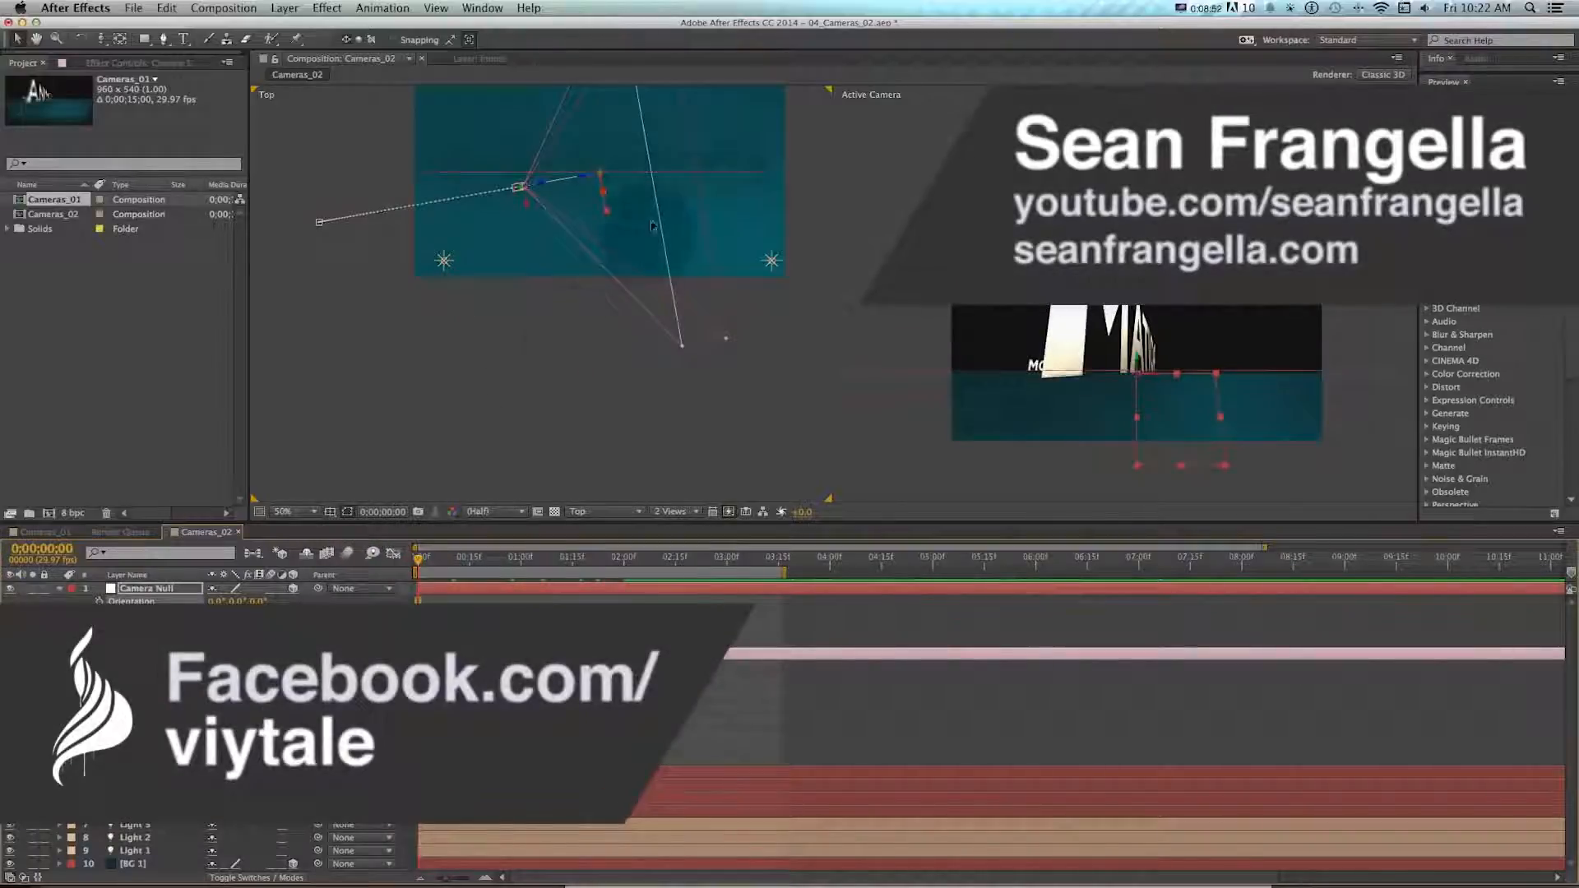
drag(418, 559, 580, 563)
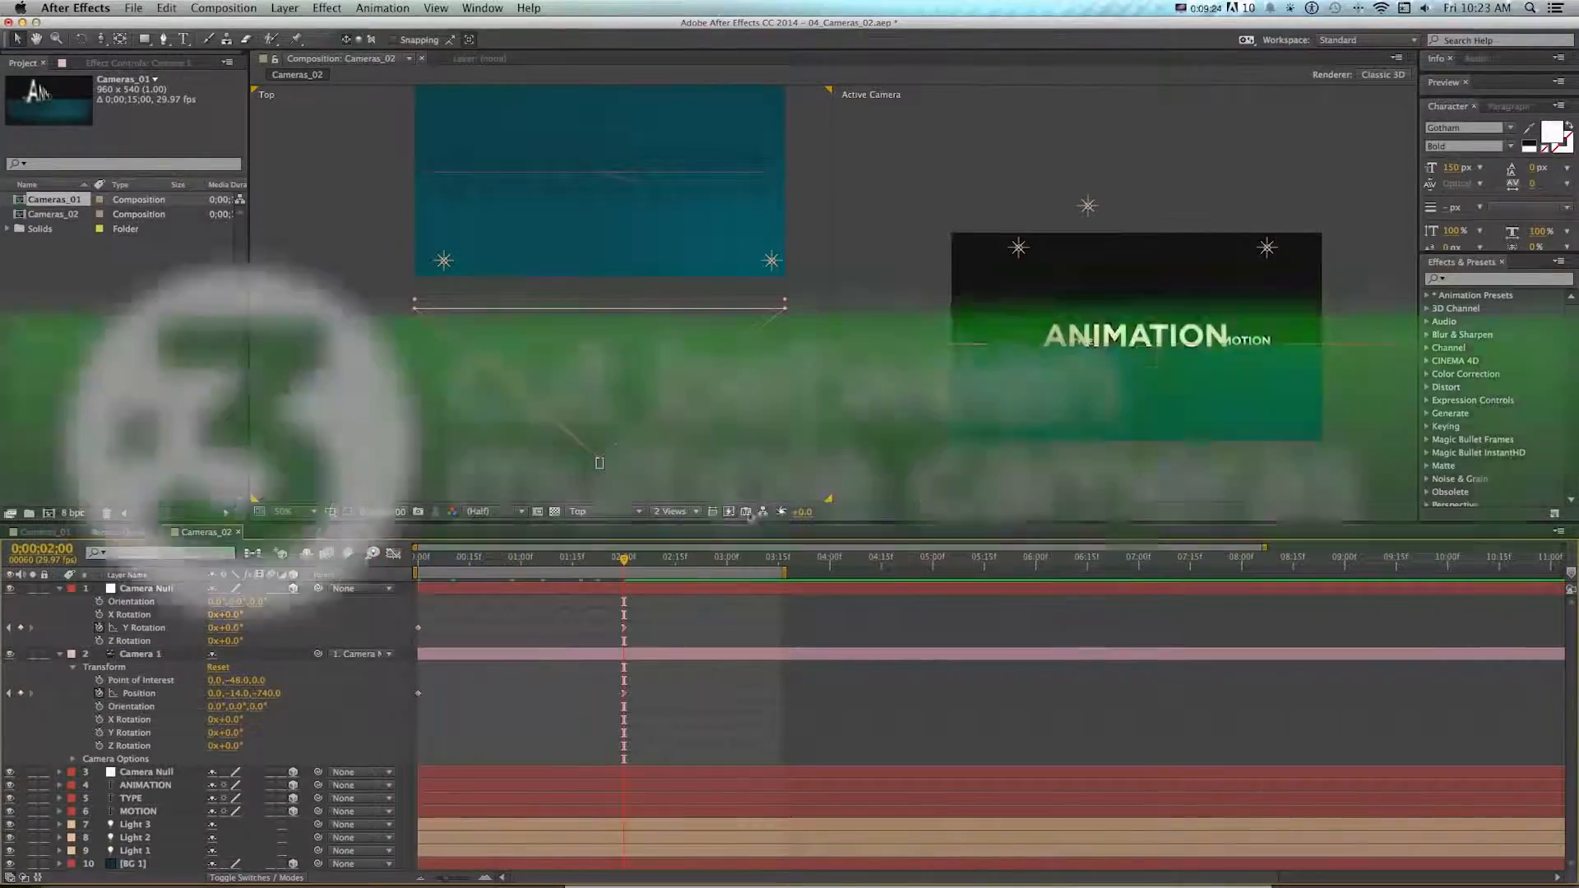
- Select Camera 1, collapse its properties, and return to the first frame after scrubbing through the move
click(136, 654)
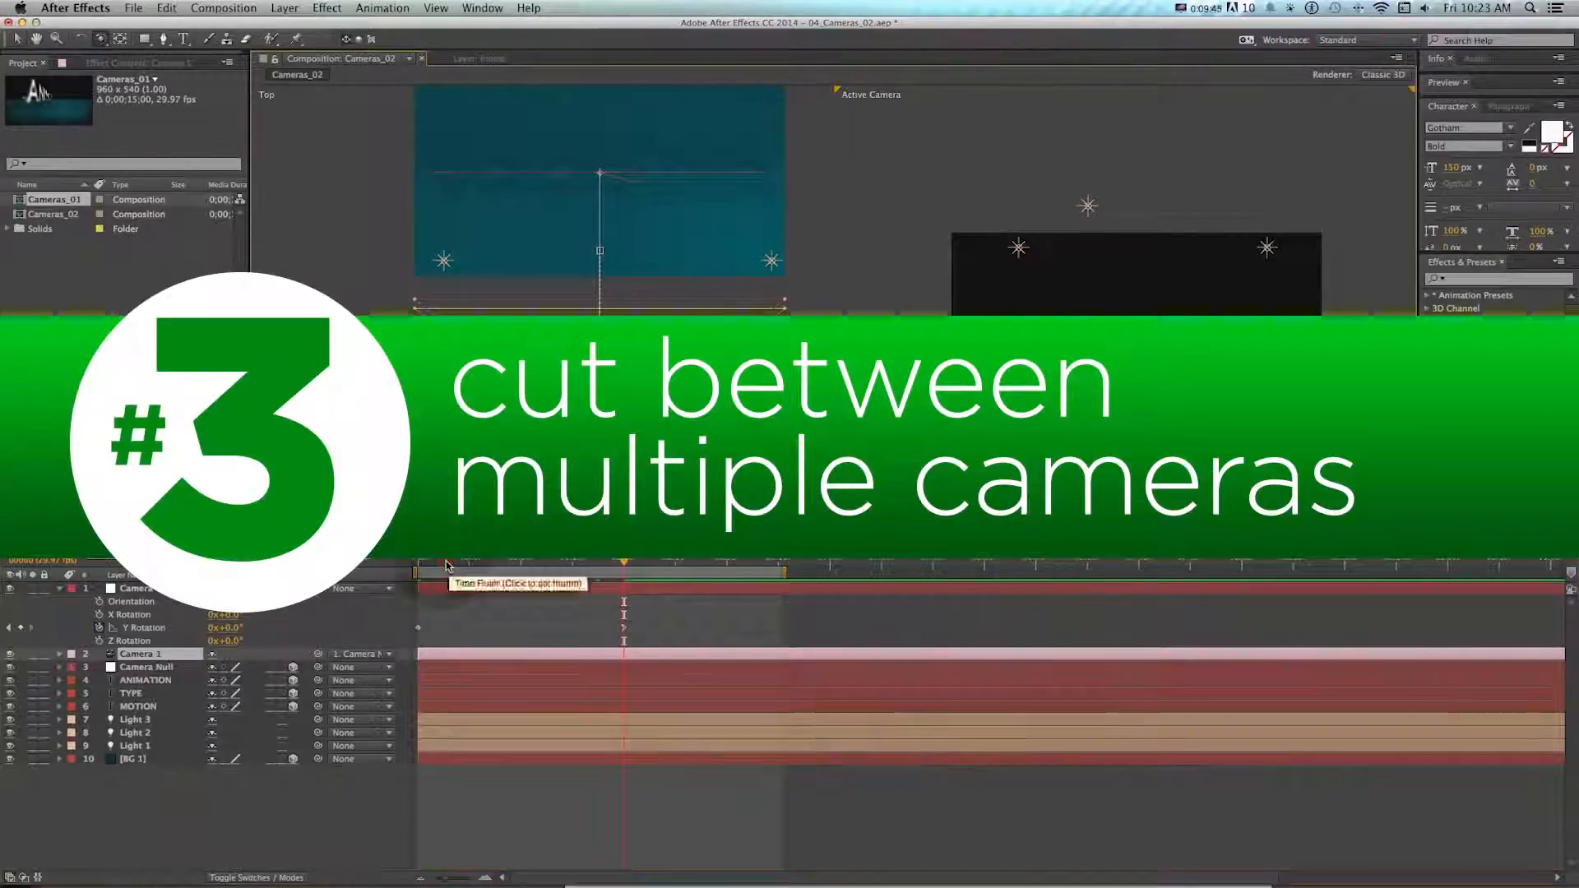
drag(461, 560, 573, 562)
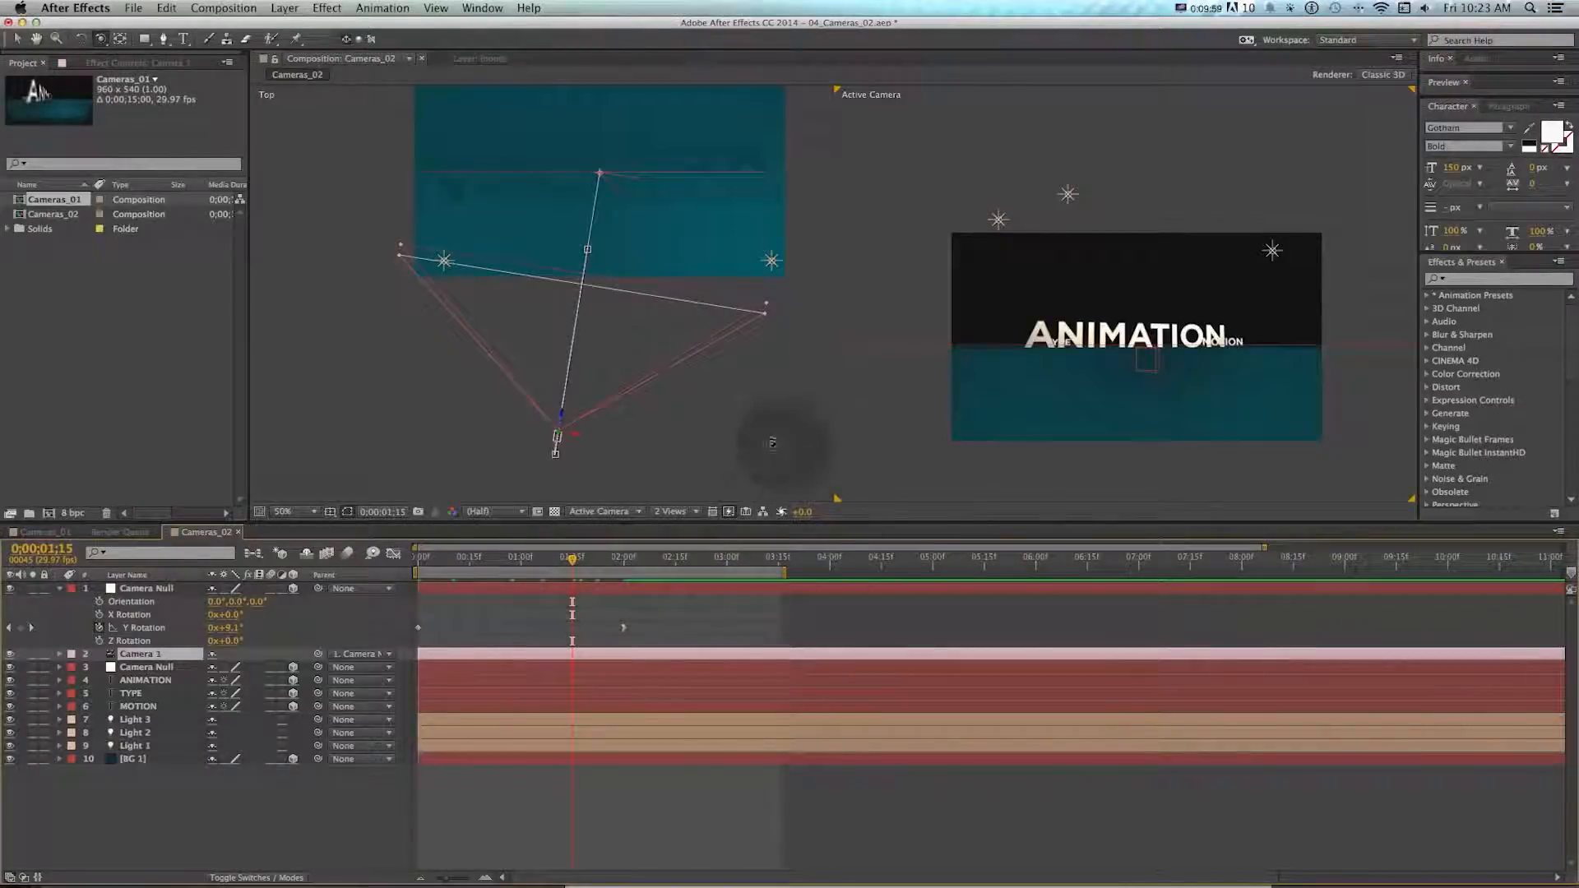
key(Home)
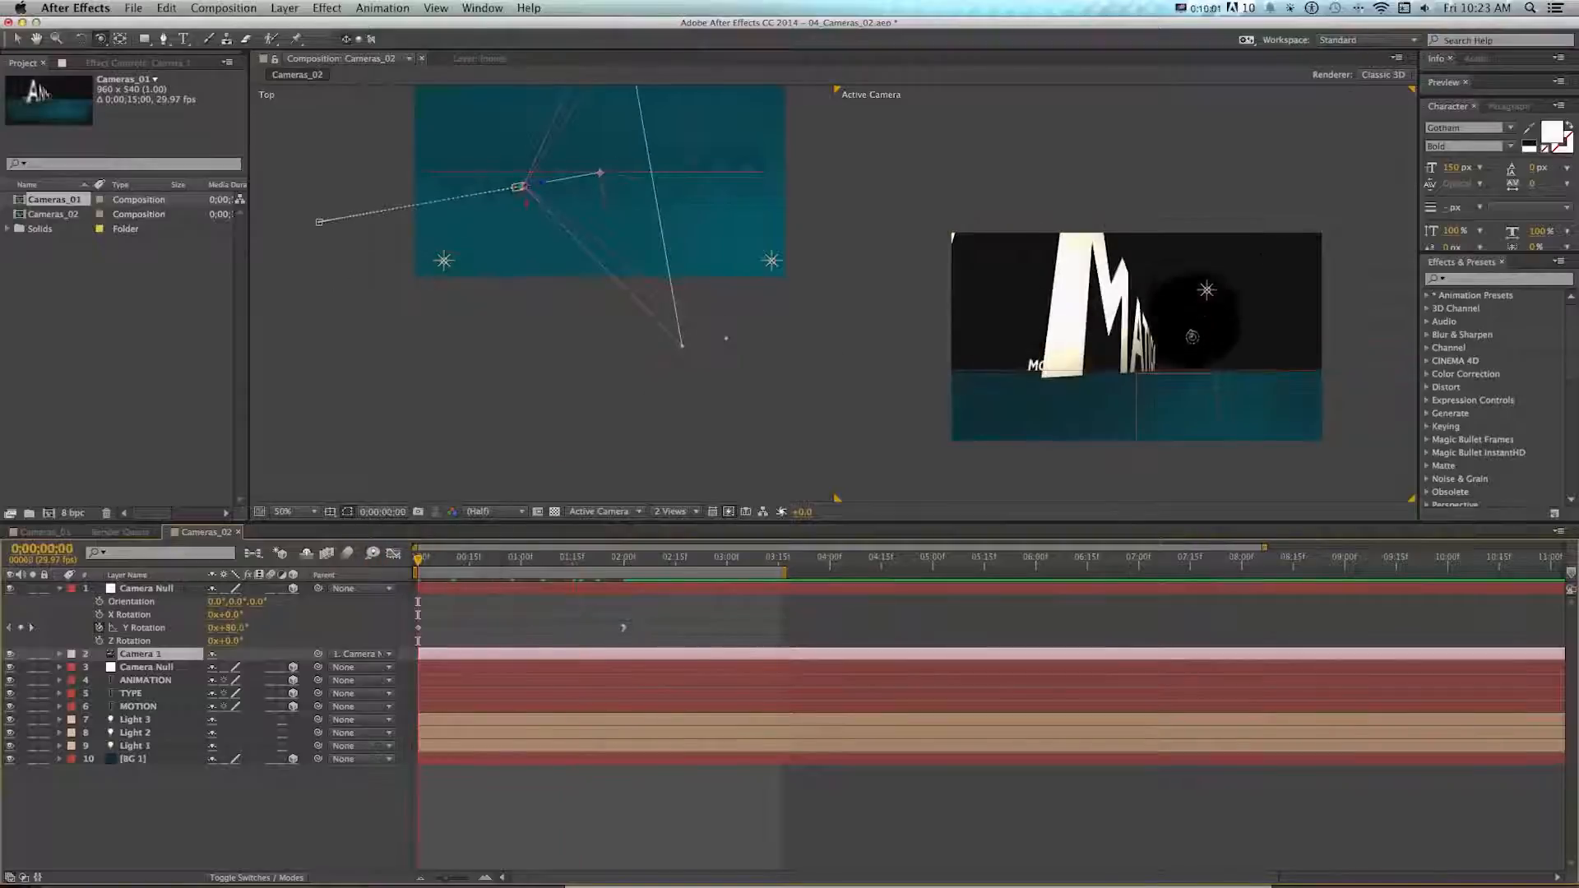
key(v)
click(834, 463)
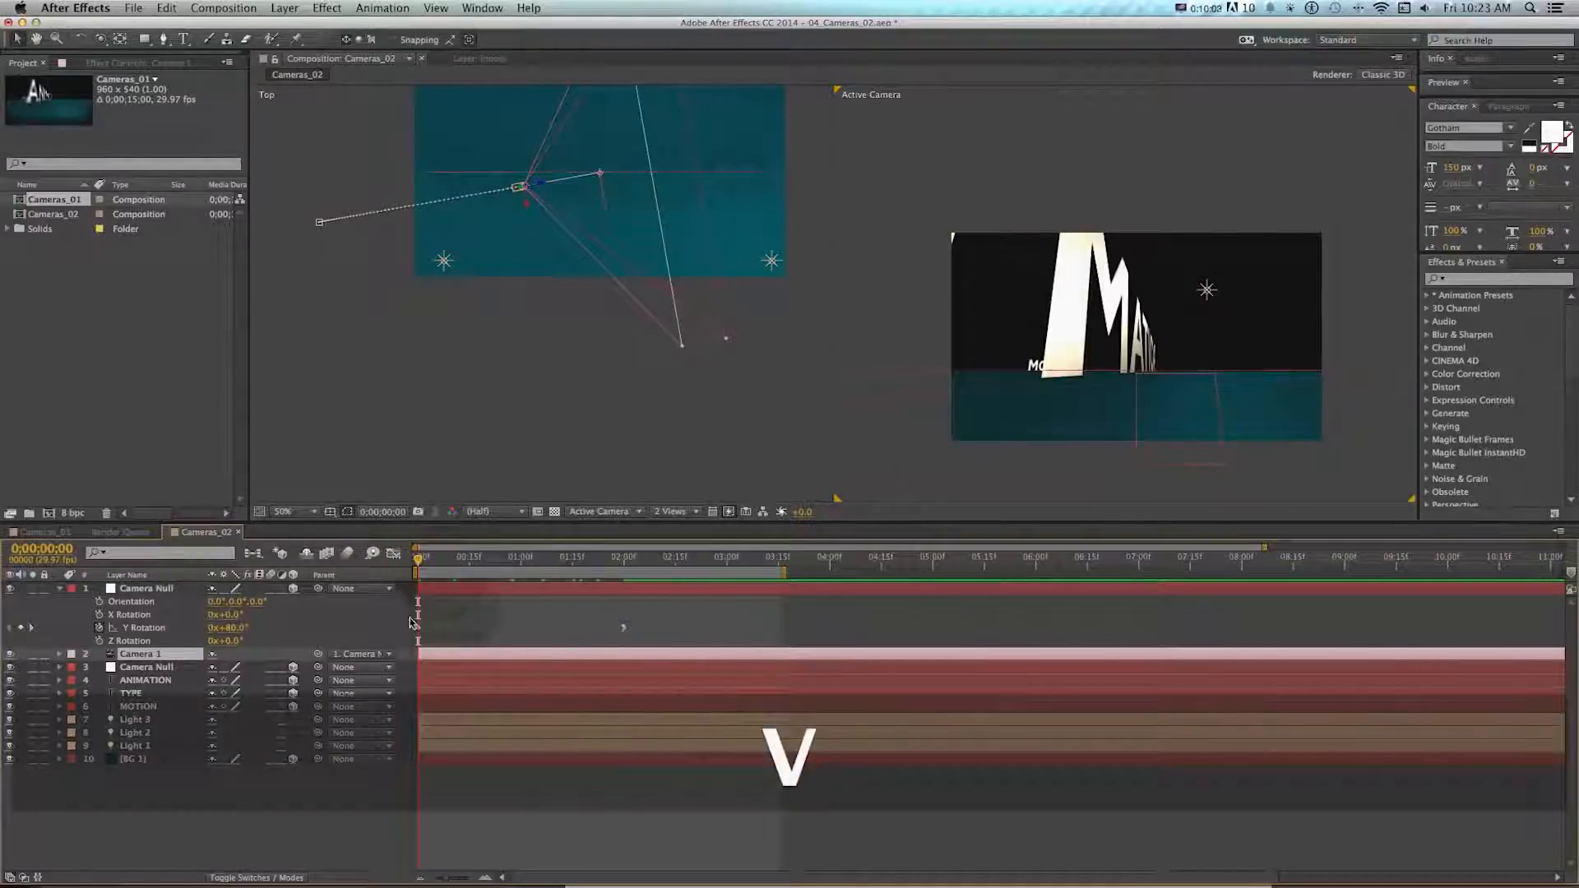
click(540, 569)
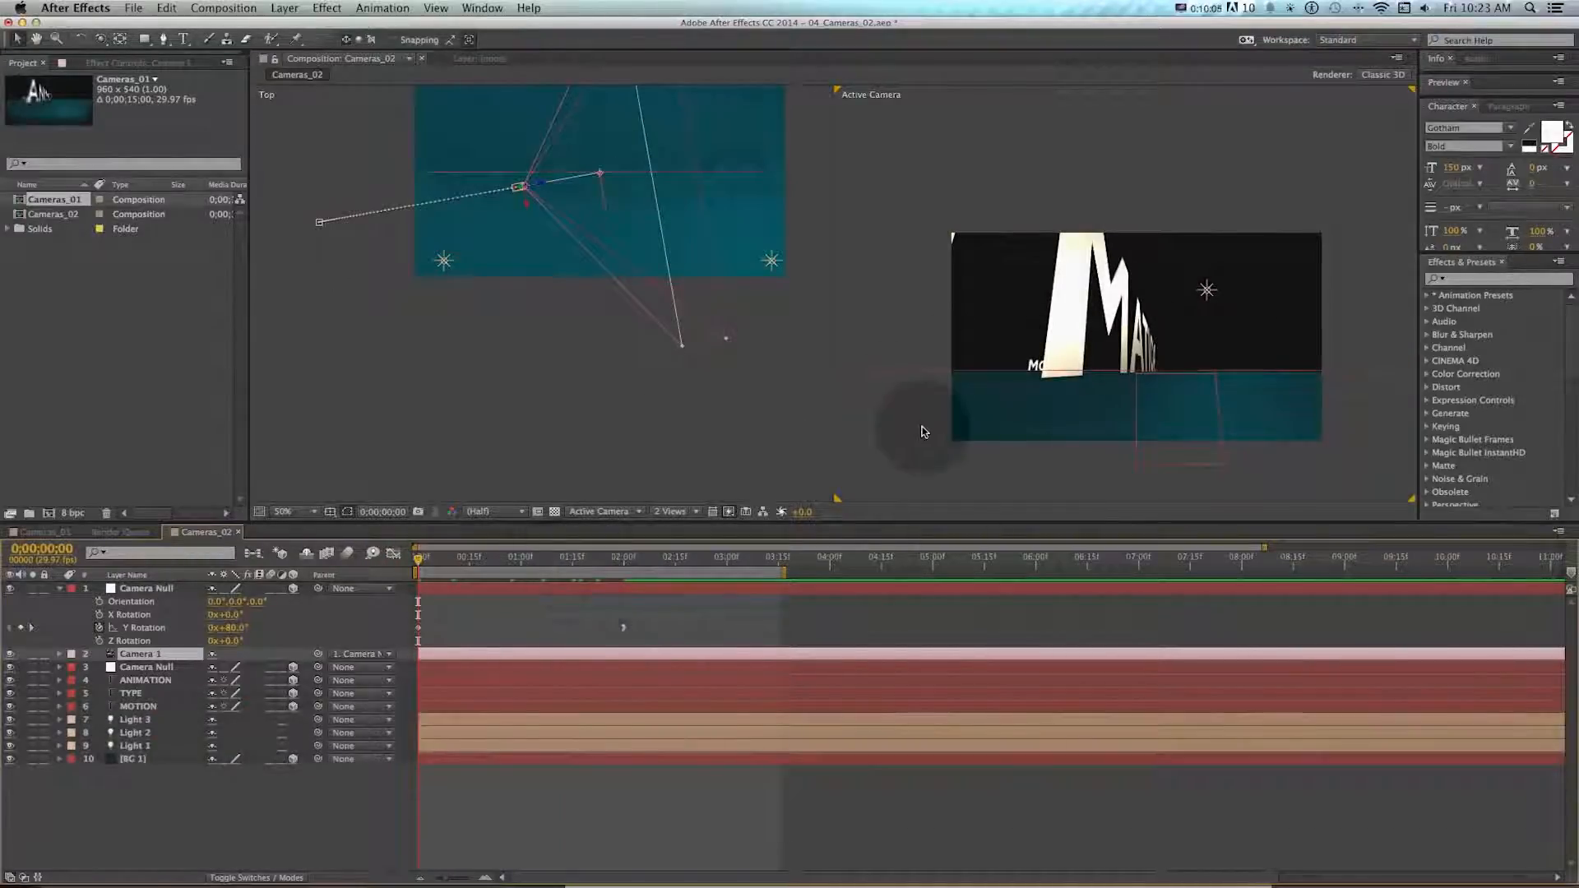
- Trim the start of Camera 1's layer to about 0;00;00;27 and view the scene through Camera 1
click(544, 649)
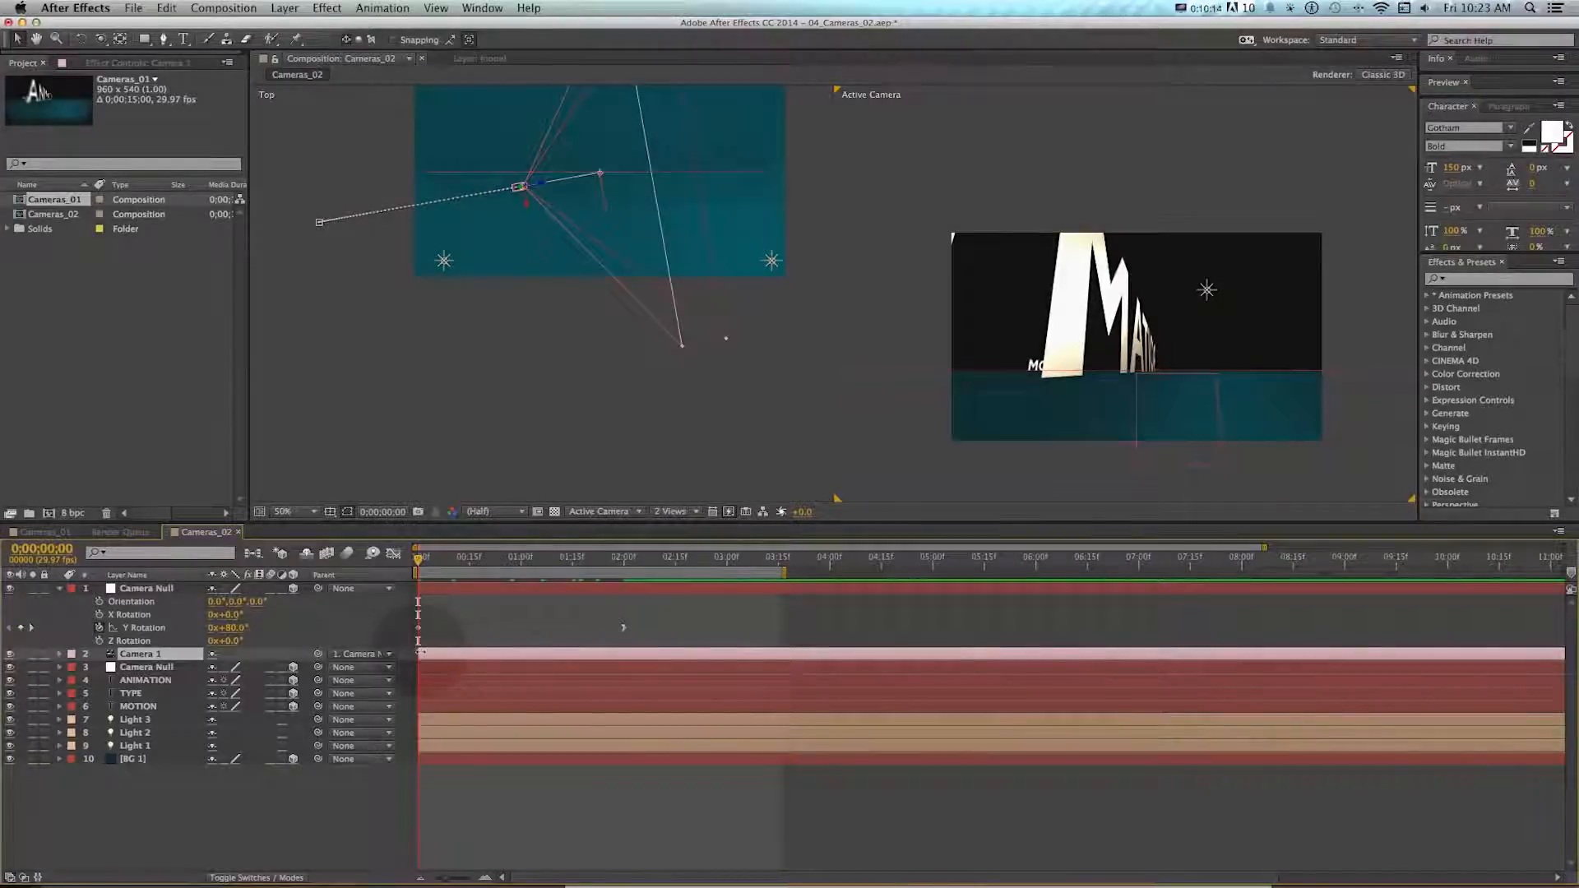
drag(421, 653, 470, 654)
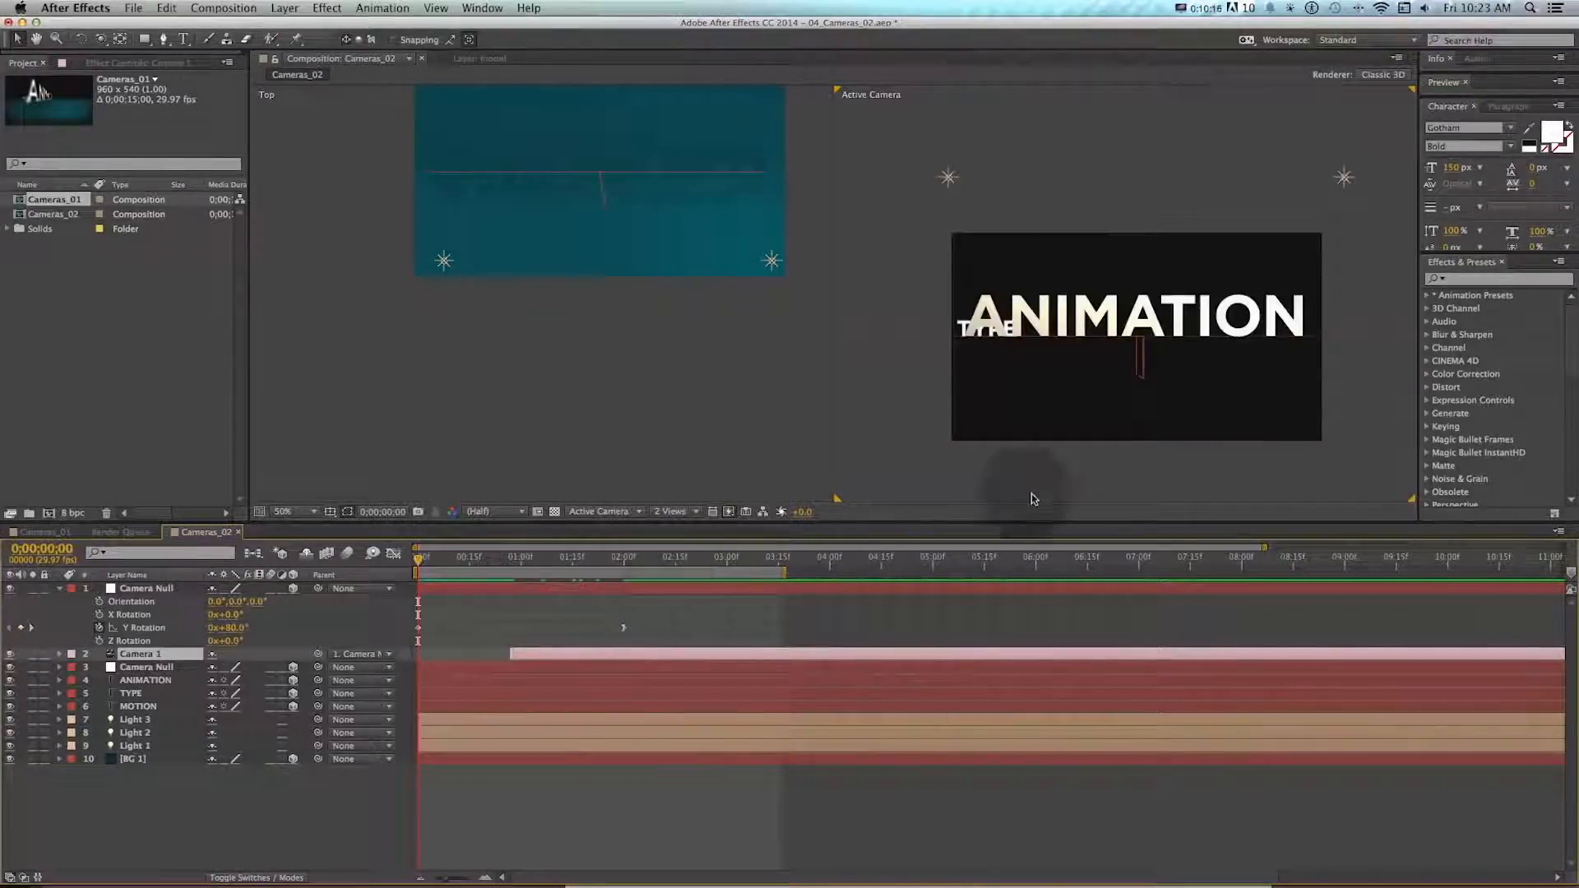
click(912, 477)
click(585, 511)
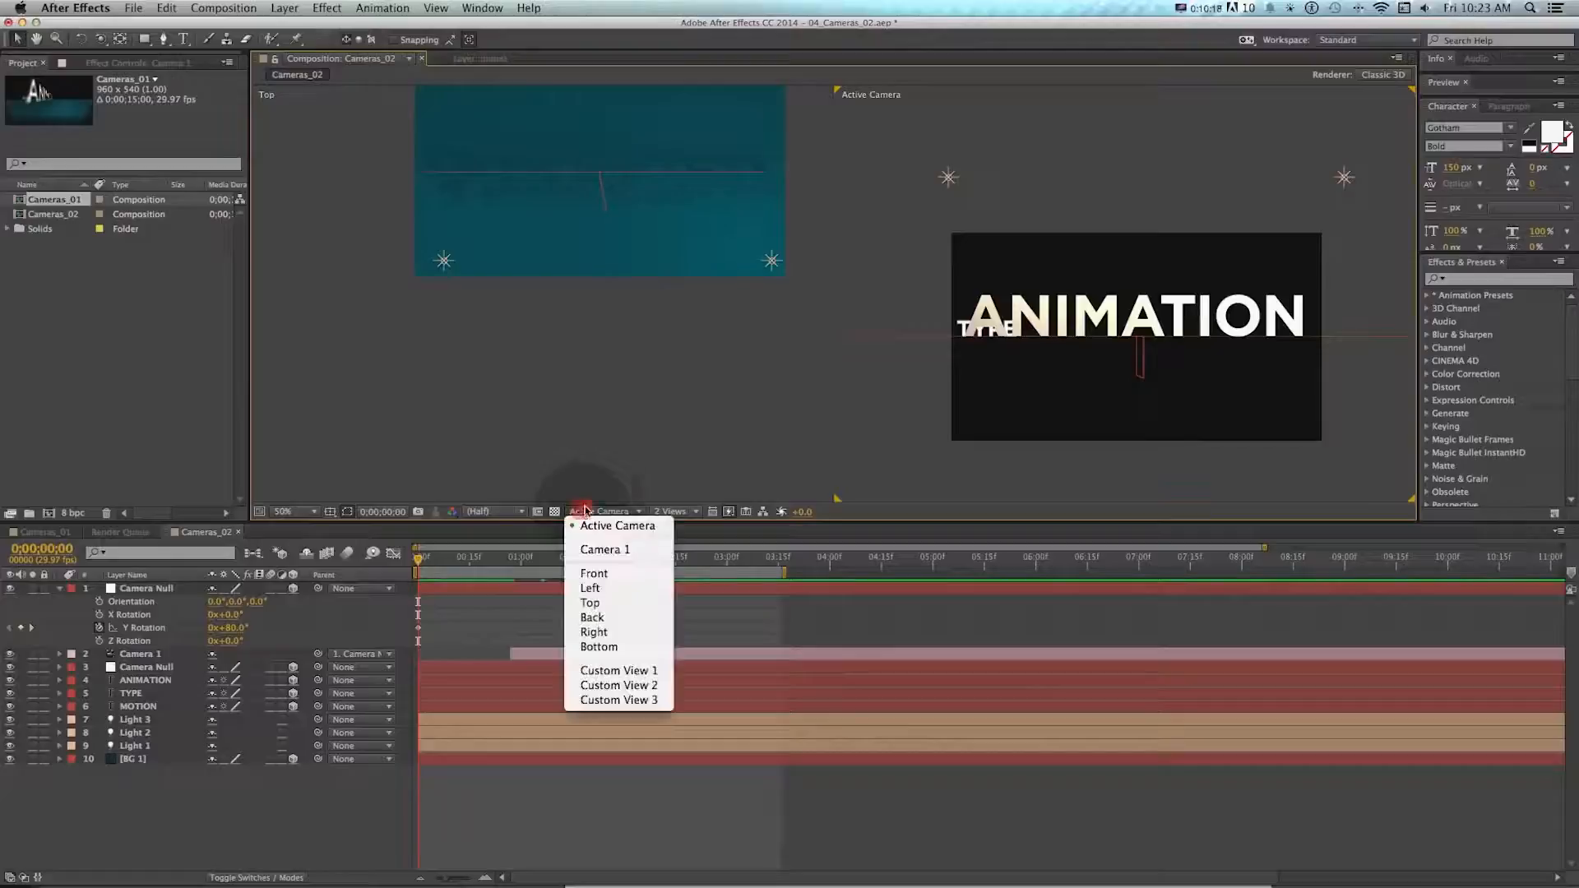
click(593, 550)
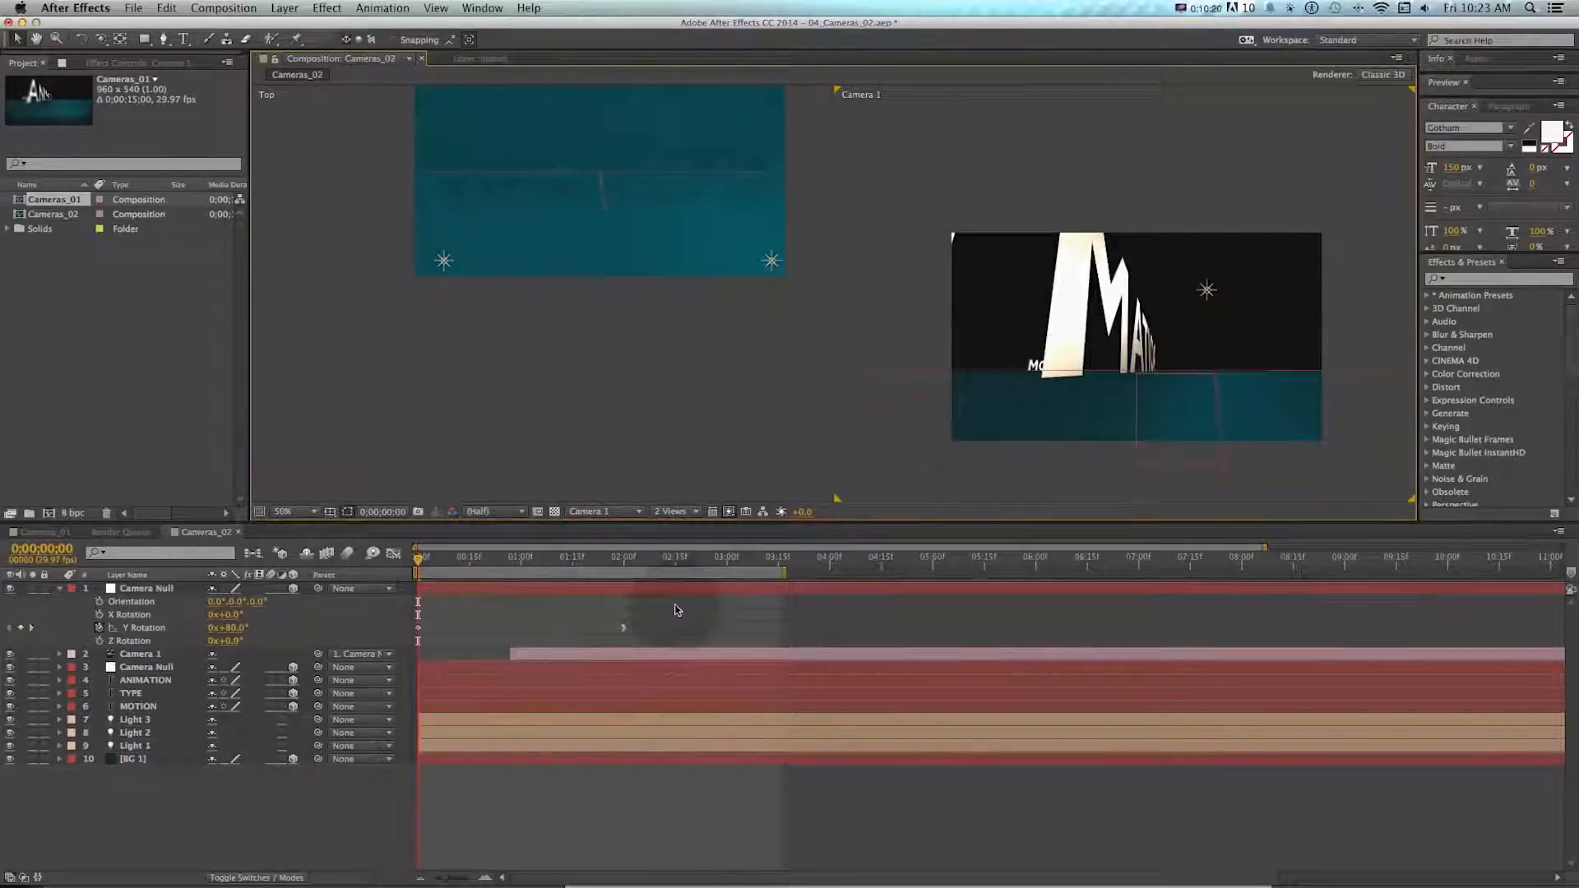
- Undo and redo the trim of Camera 1's start, and set the view back to Active Camera
key(super+z)
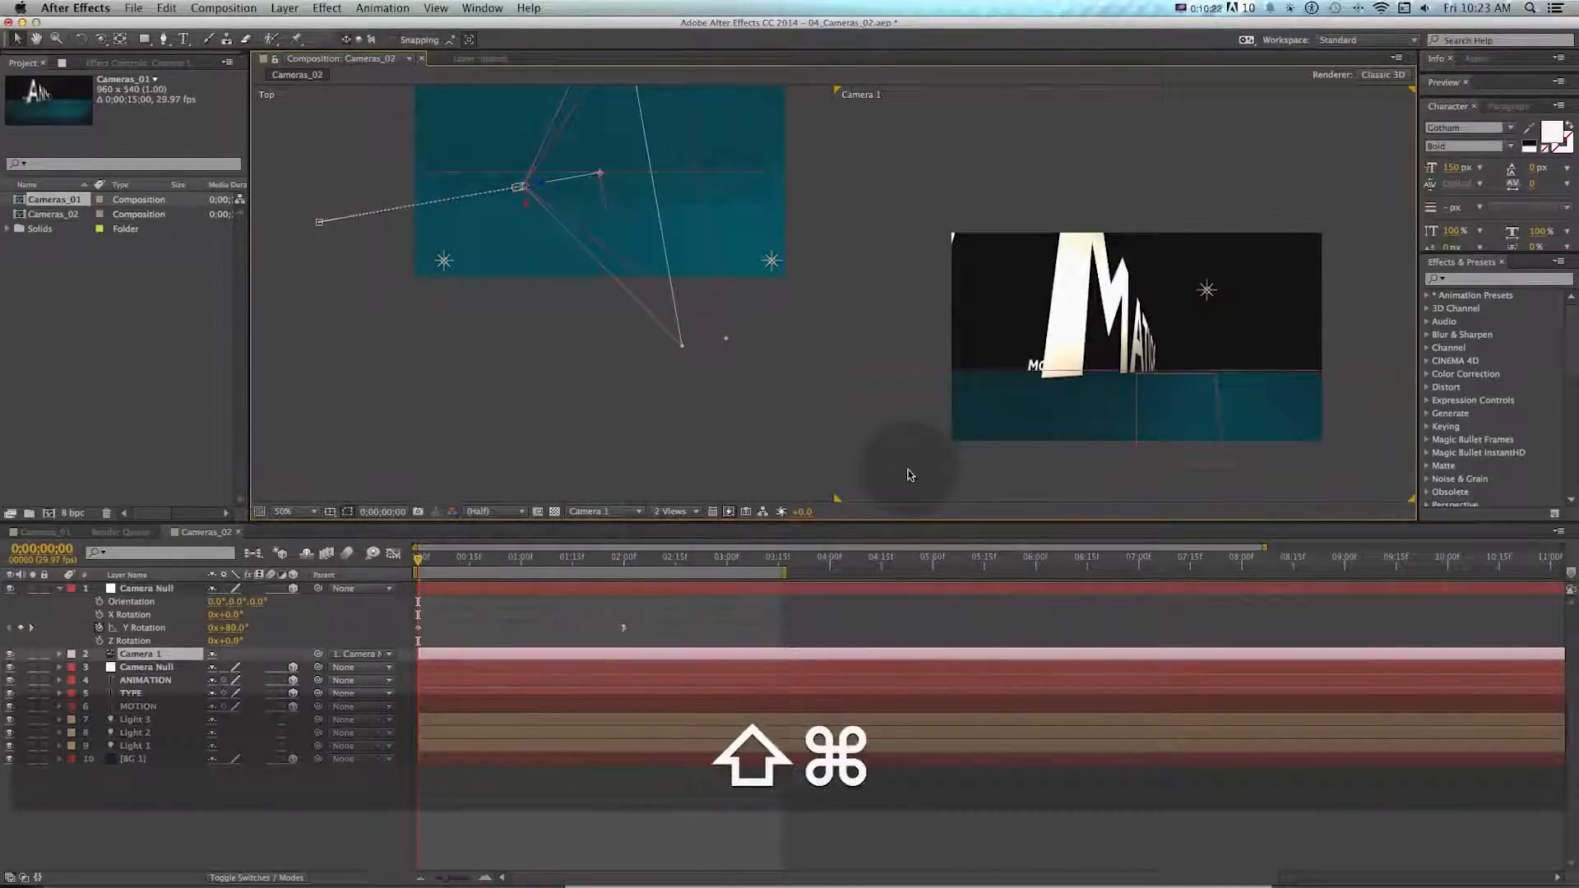
key(shift+super+z)
click(599, 512)
click(606, 524)
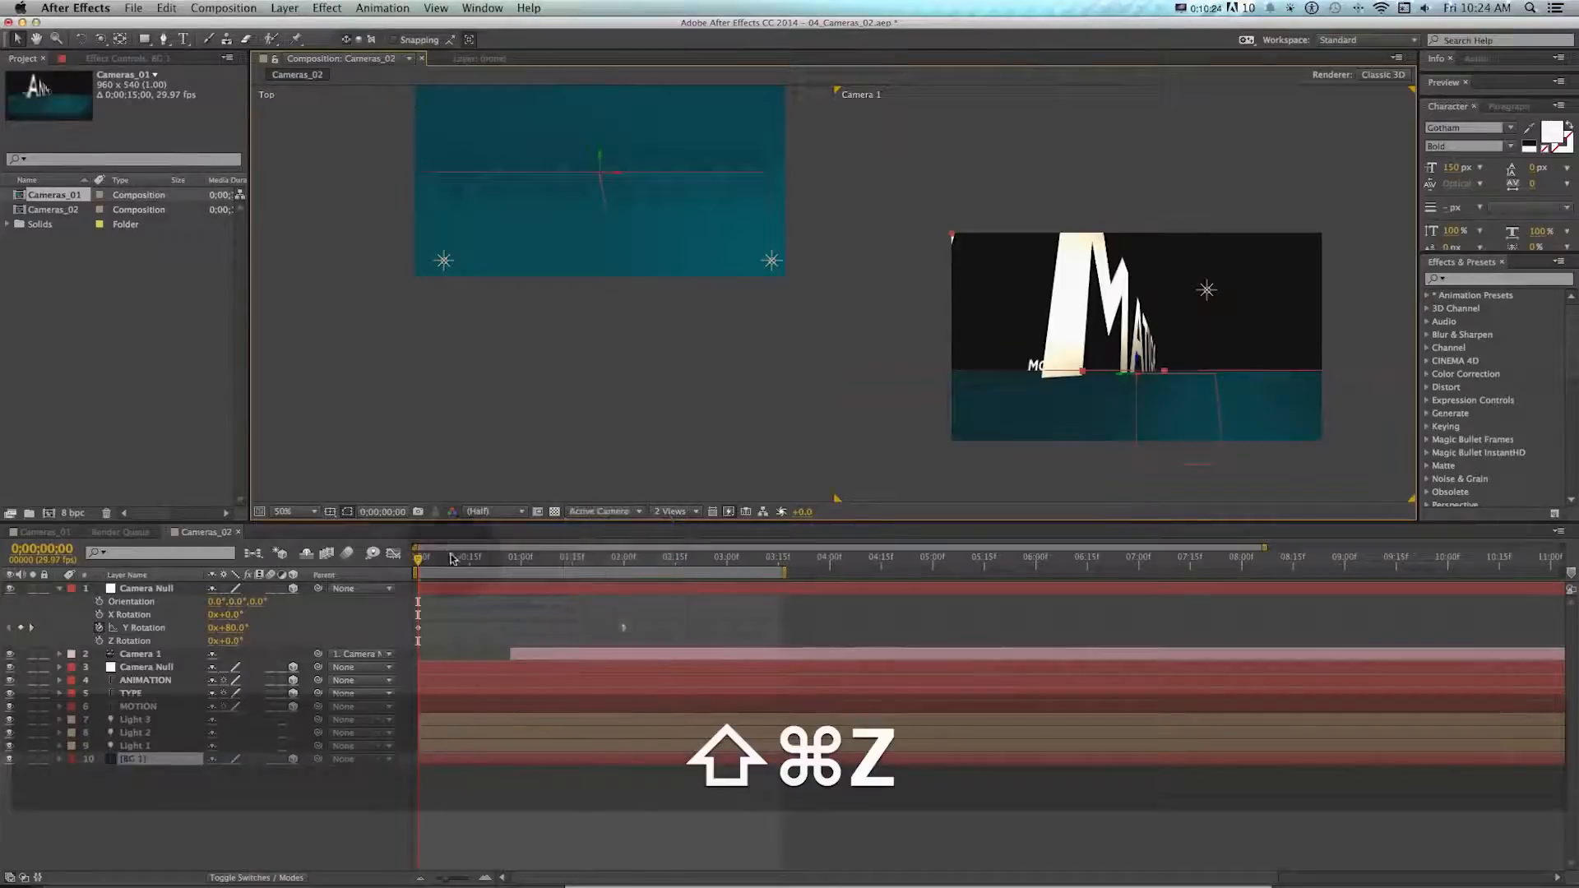
- Scrub across Camera 1's trimmed start to 0;00;01;18, reveal its keyframed Position, and return to the first frame
click(531, 658)
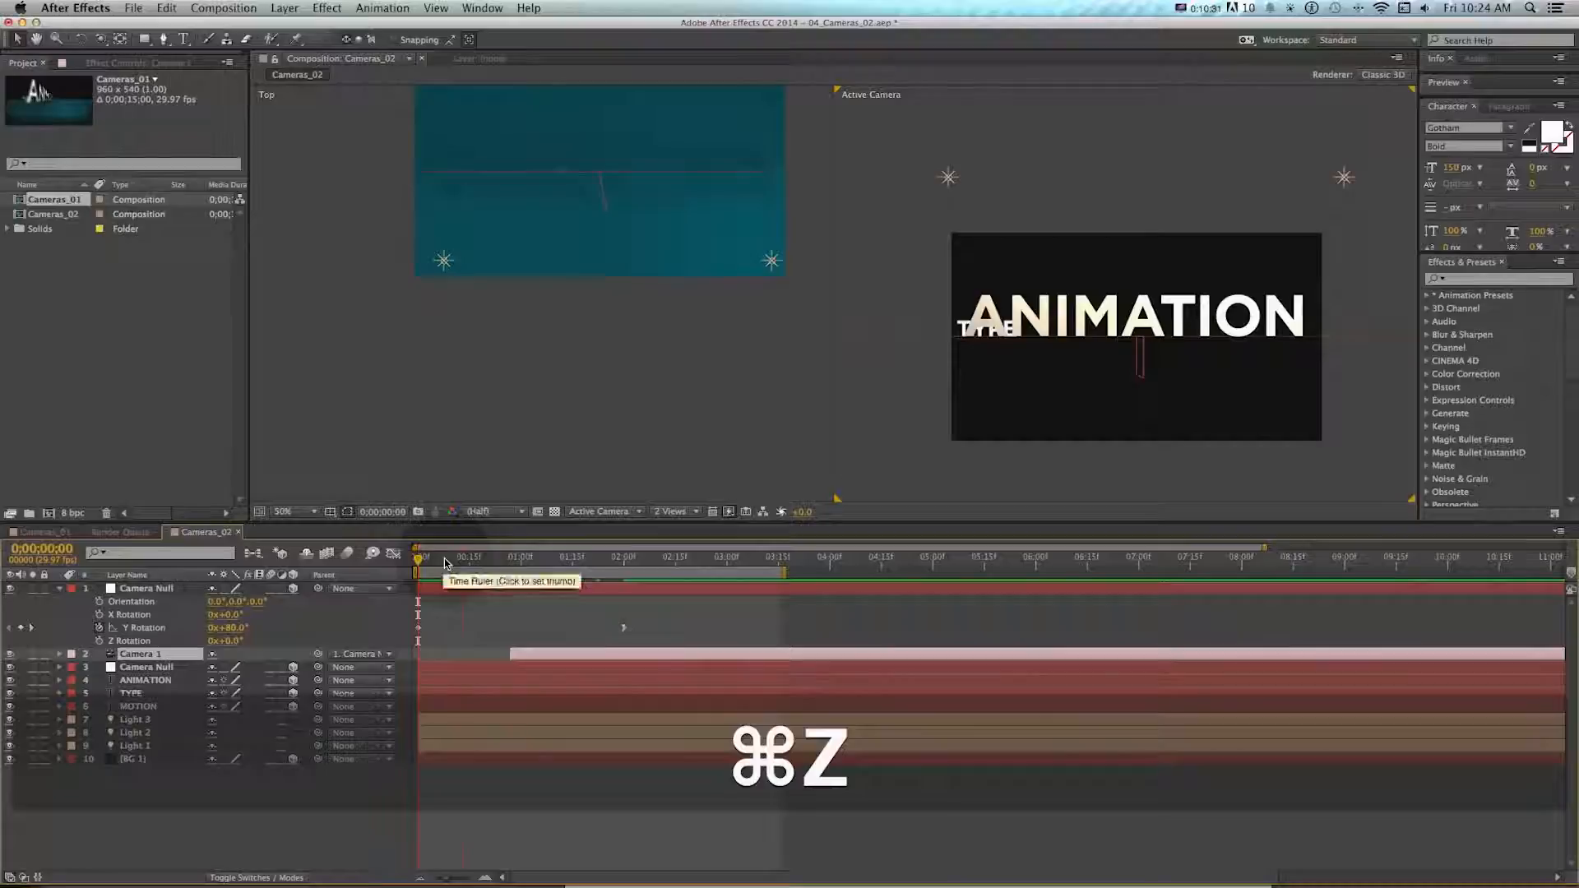
drag(480, 562, 582, 561)
key(u)
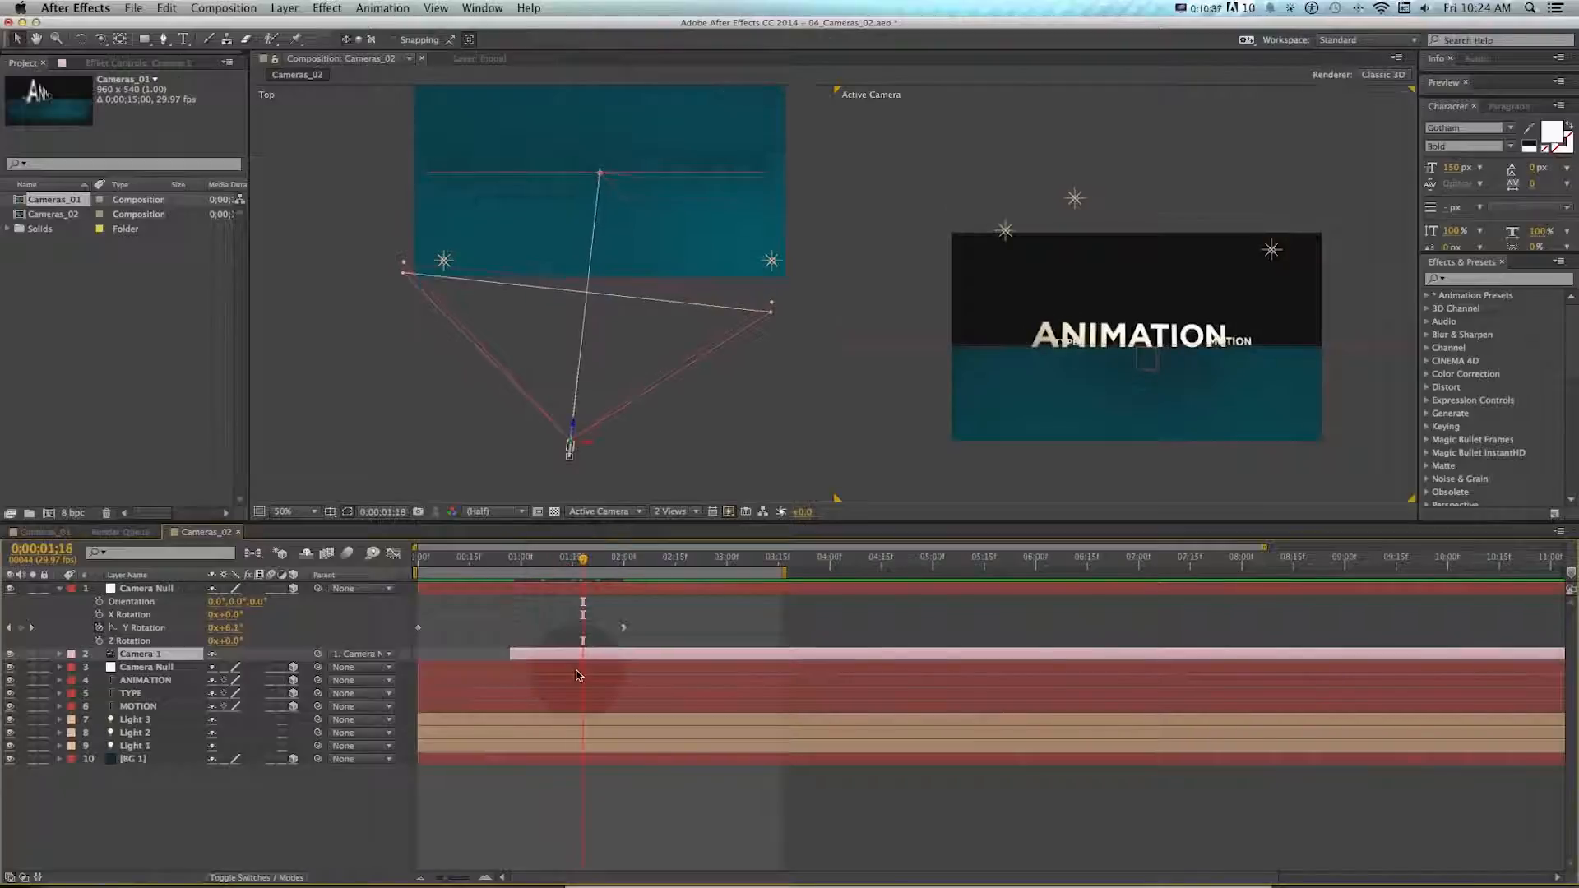
key(Home)
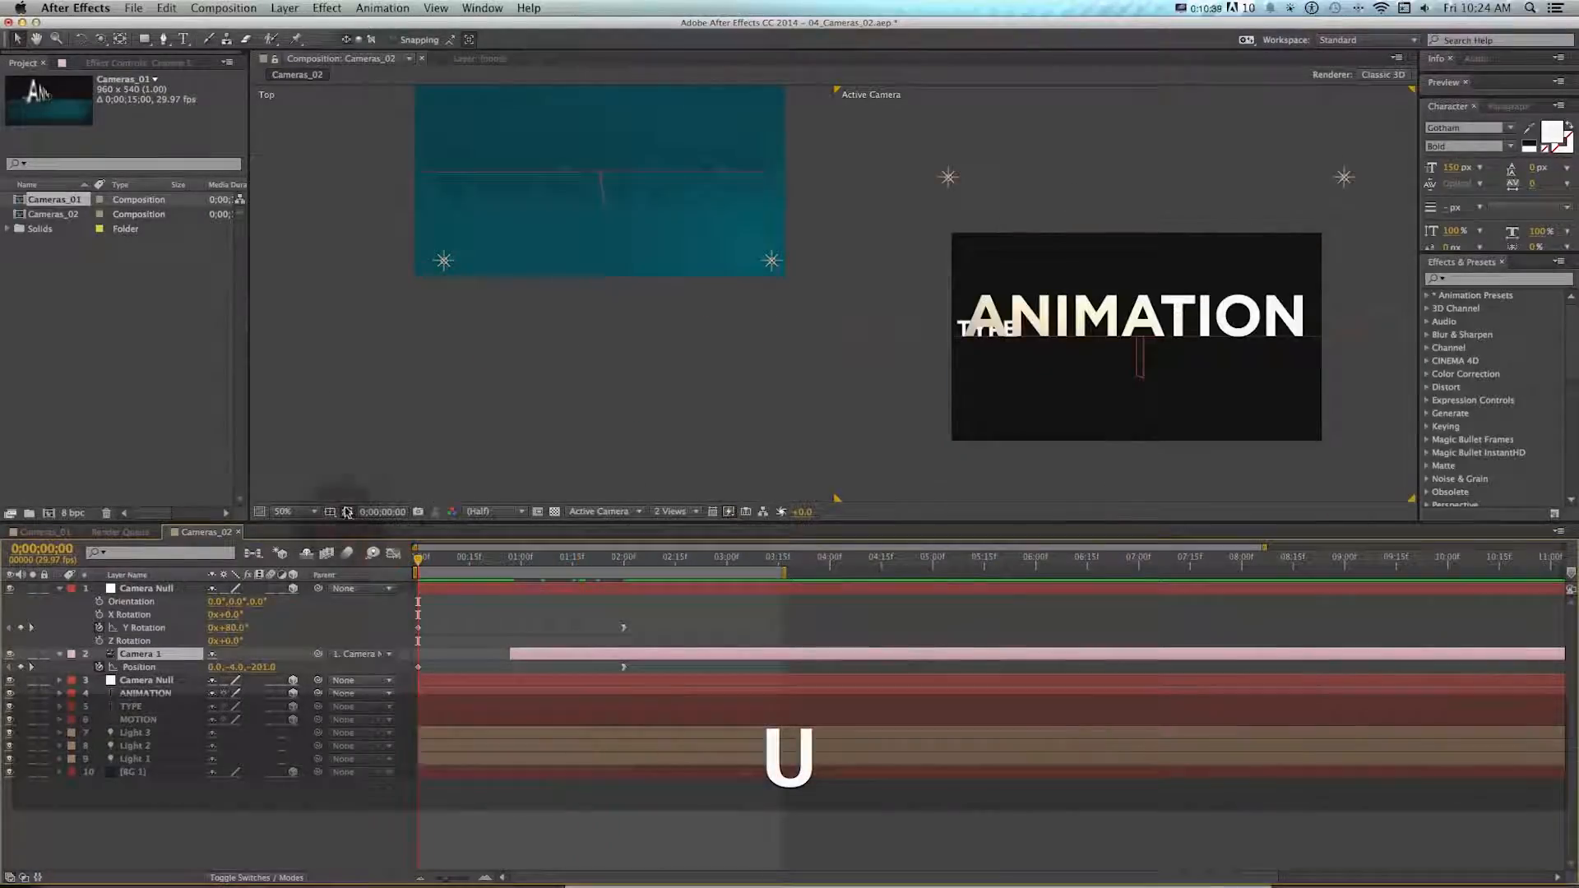
- Create a two-node camera named Camera 2 with the 15mm preset
click(285, 7)
mouse_move(292, 27)
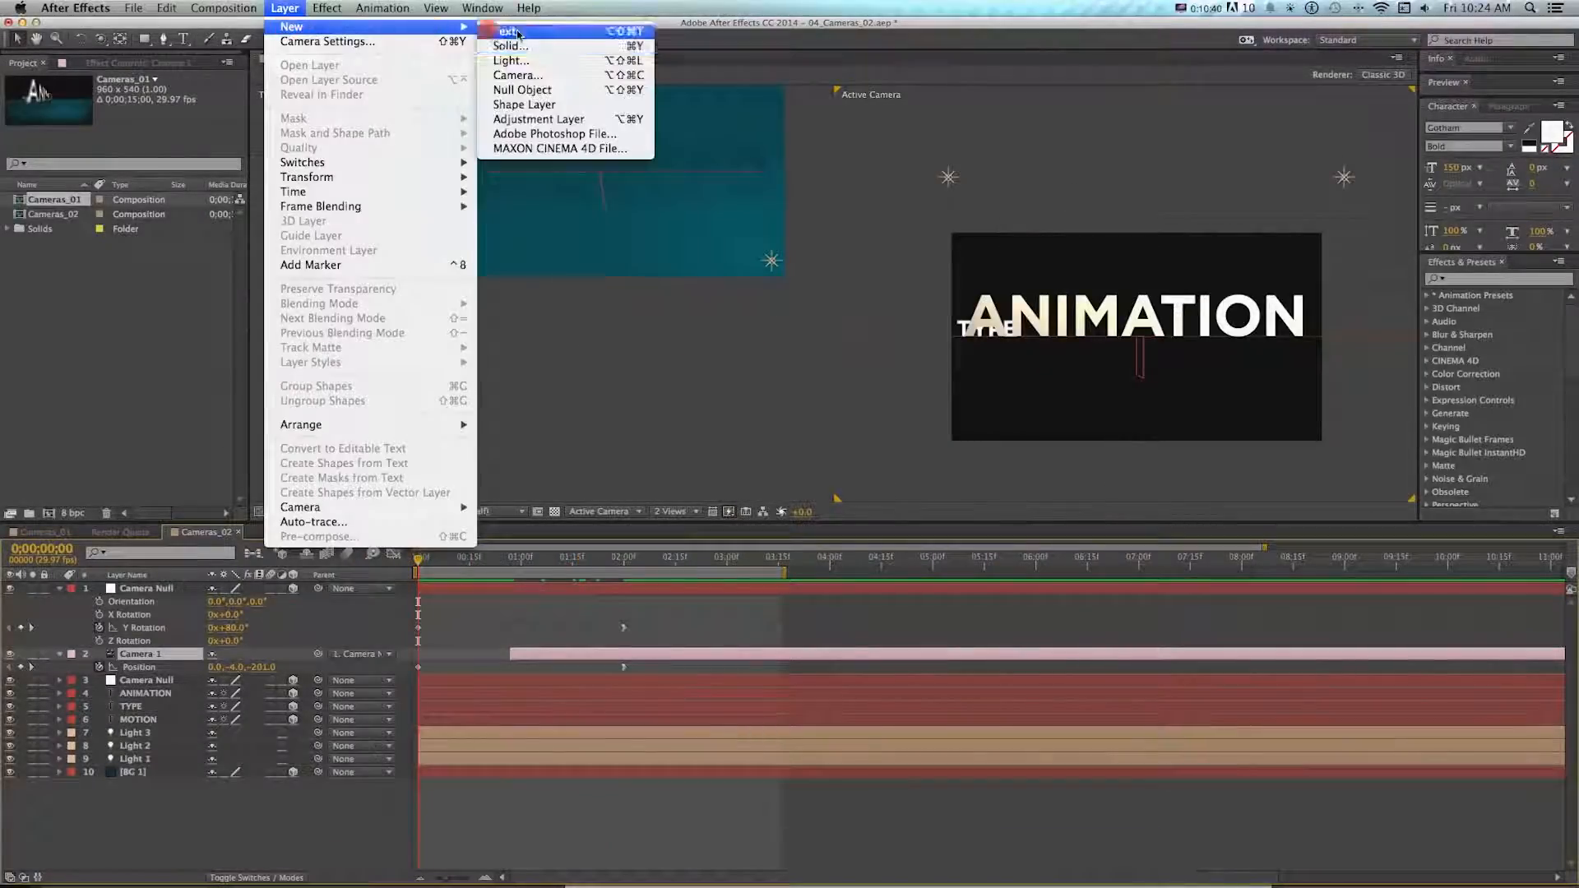
click(537, 75)
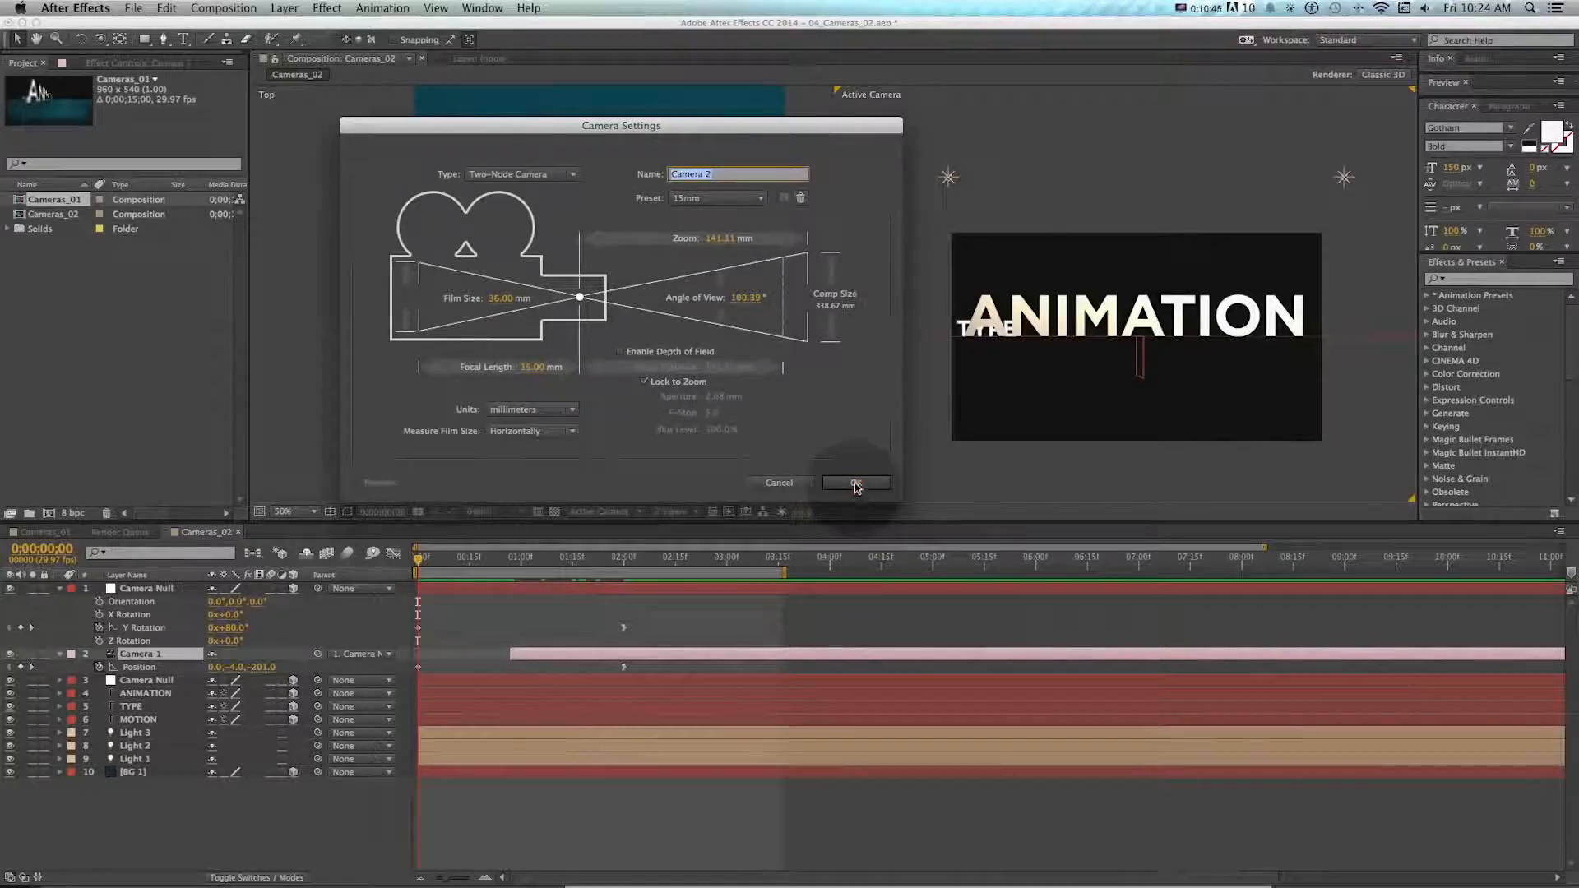
click(855, 483)
- Orbit Camera 2 to look steeply down on ANIMATION, and shift Camera Null and Camera 1 so the null starts at about 0;00;03;16
key(c)
drag(1143, 318, 1108, 328)
key(c)
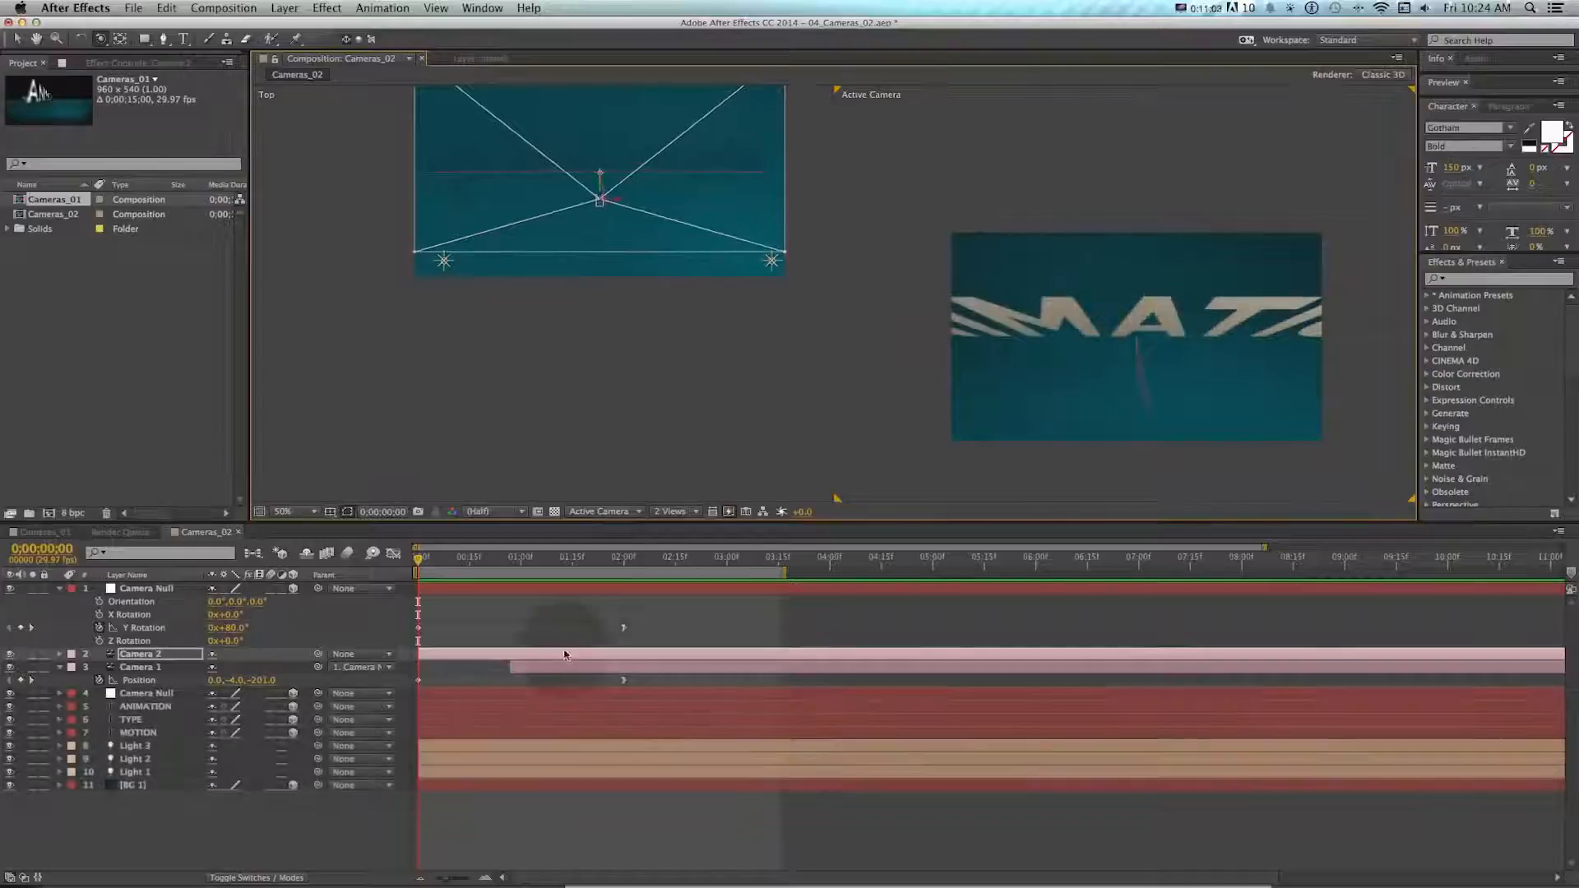
drag(553, 675, 624, 671)
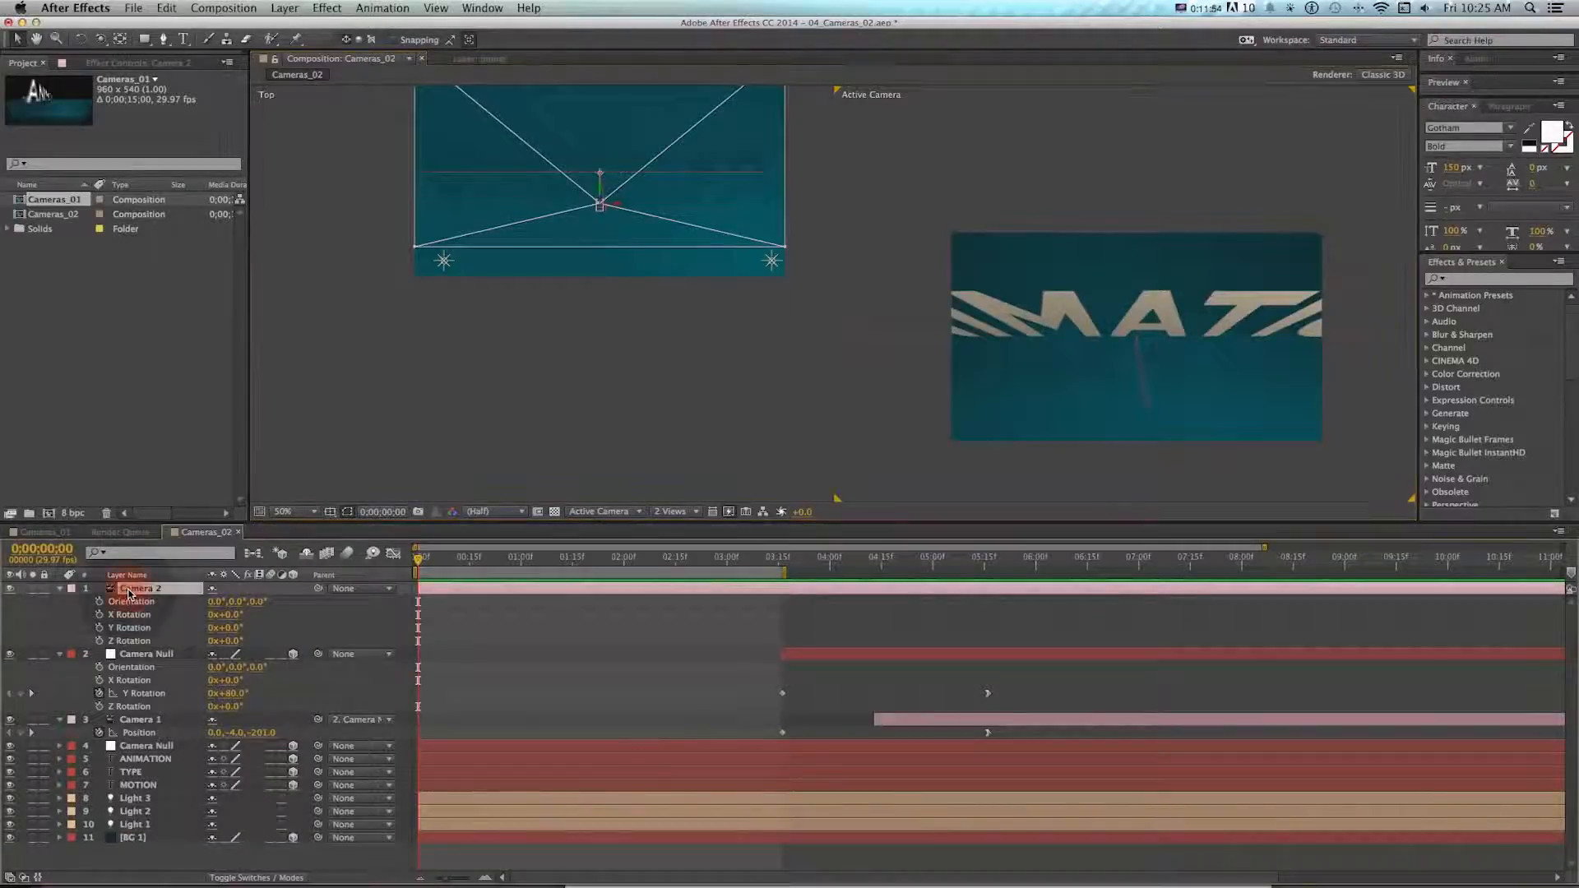
- Keyframe Camera 2's Point of Interest and Position on the first frame, and pull back to Position about 480, 95.3, -146.6 at 0;00;02;00
key(p)
key(shift+a)
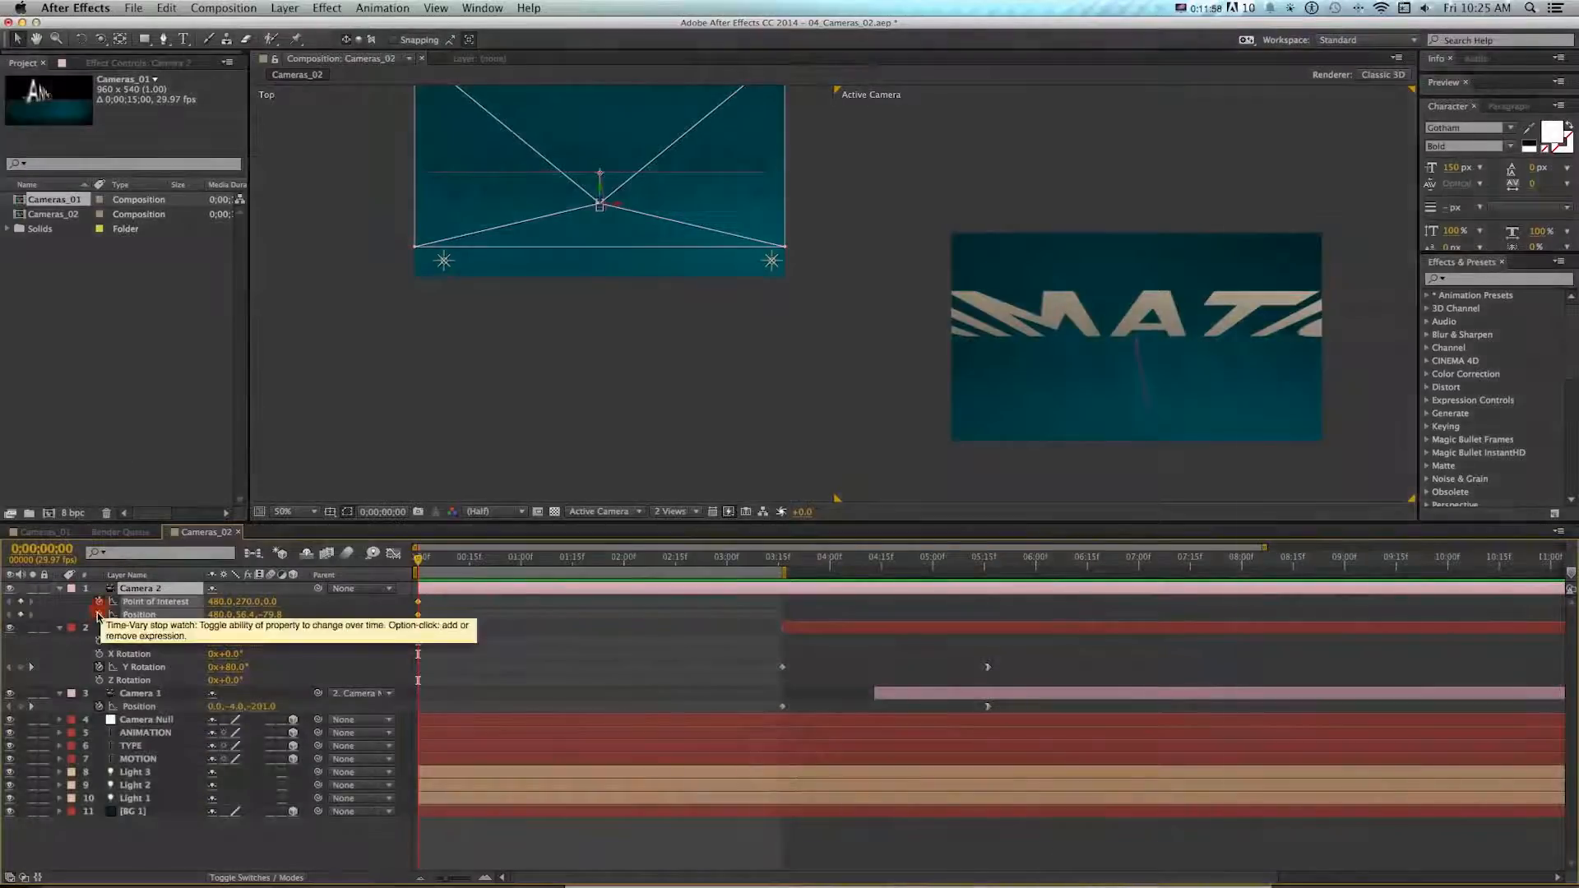
key(shift)
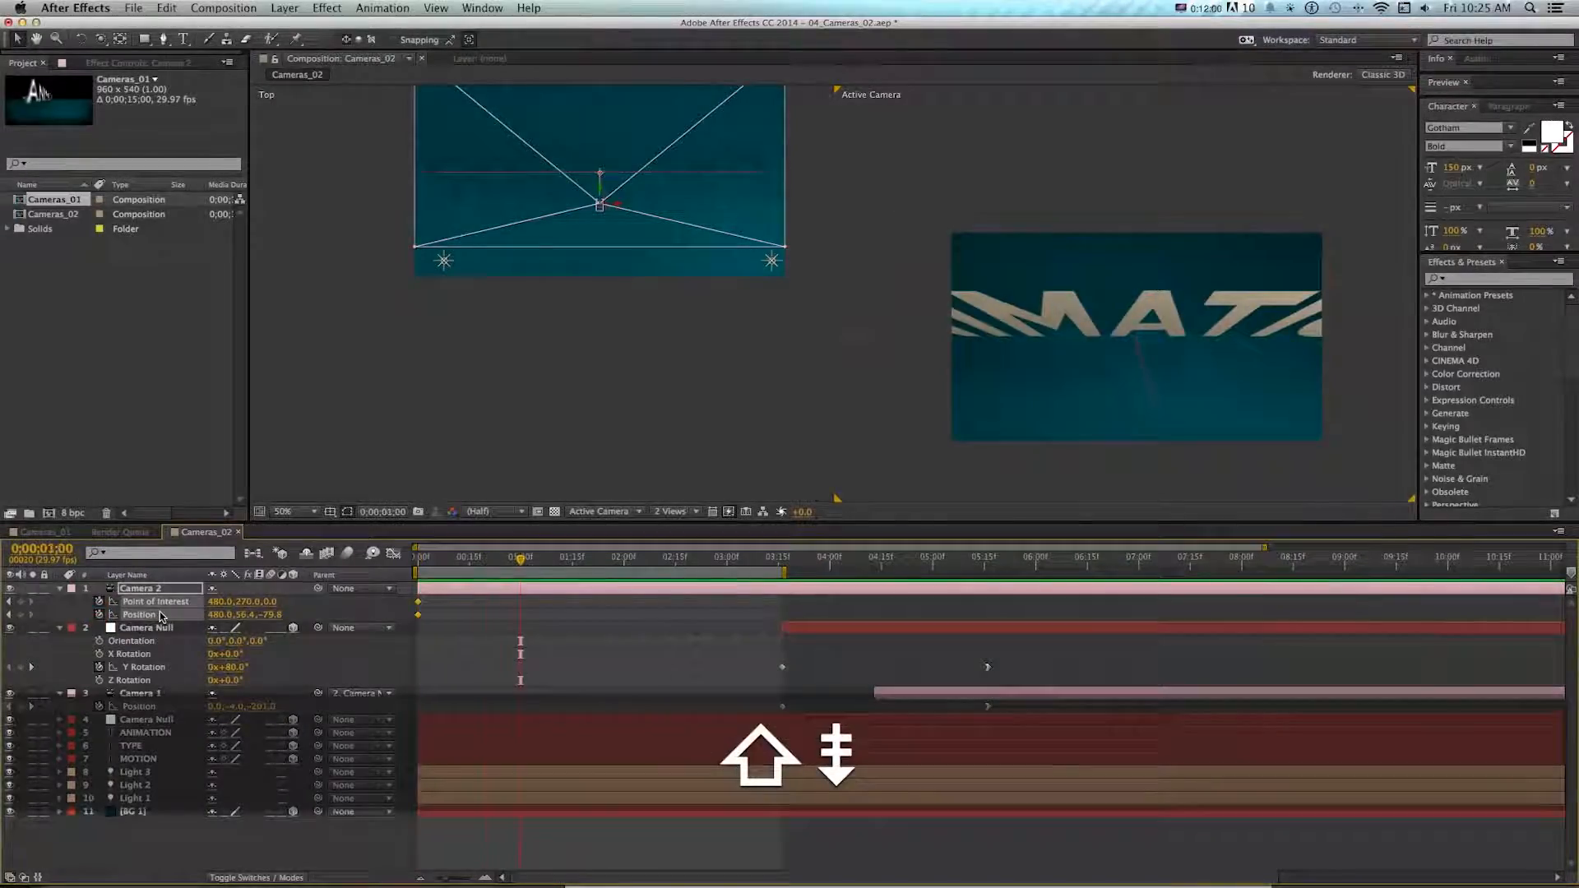
key(shift+KP_7)
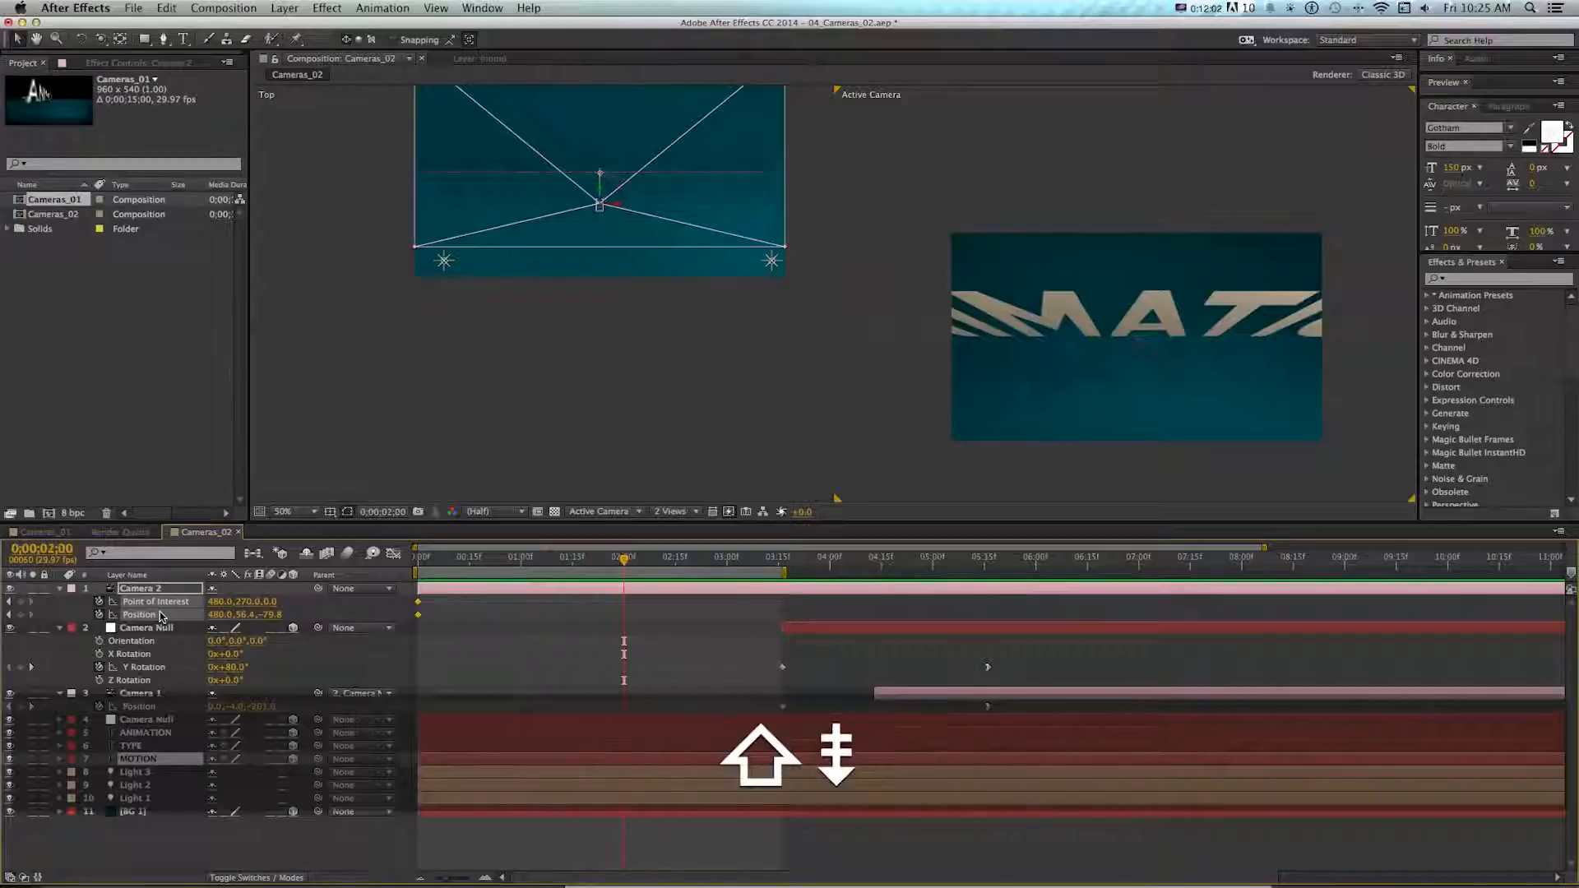
key(c)
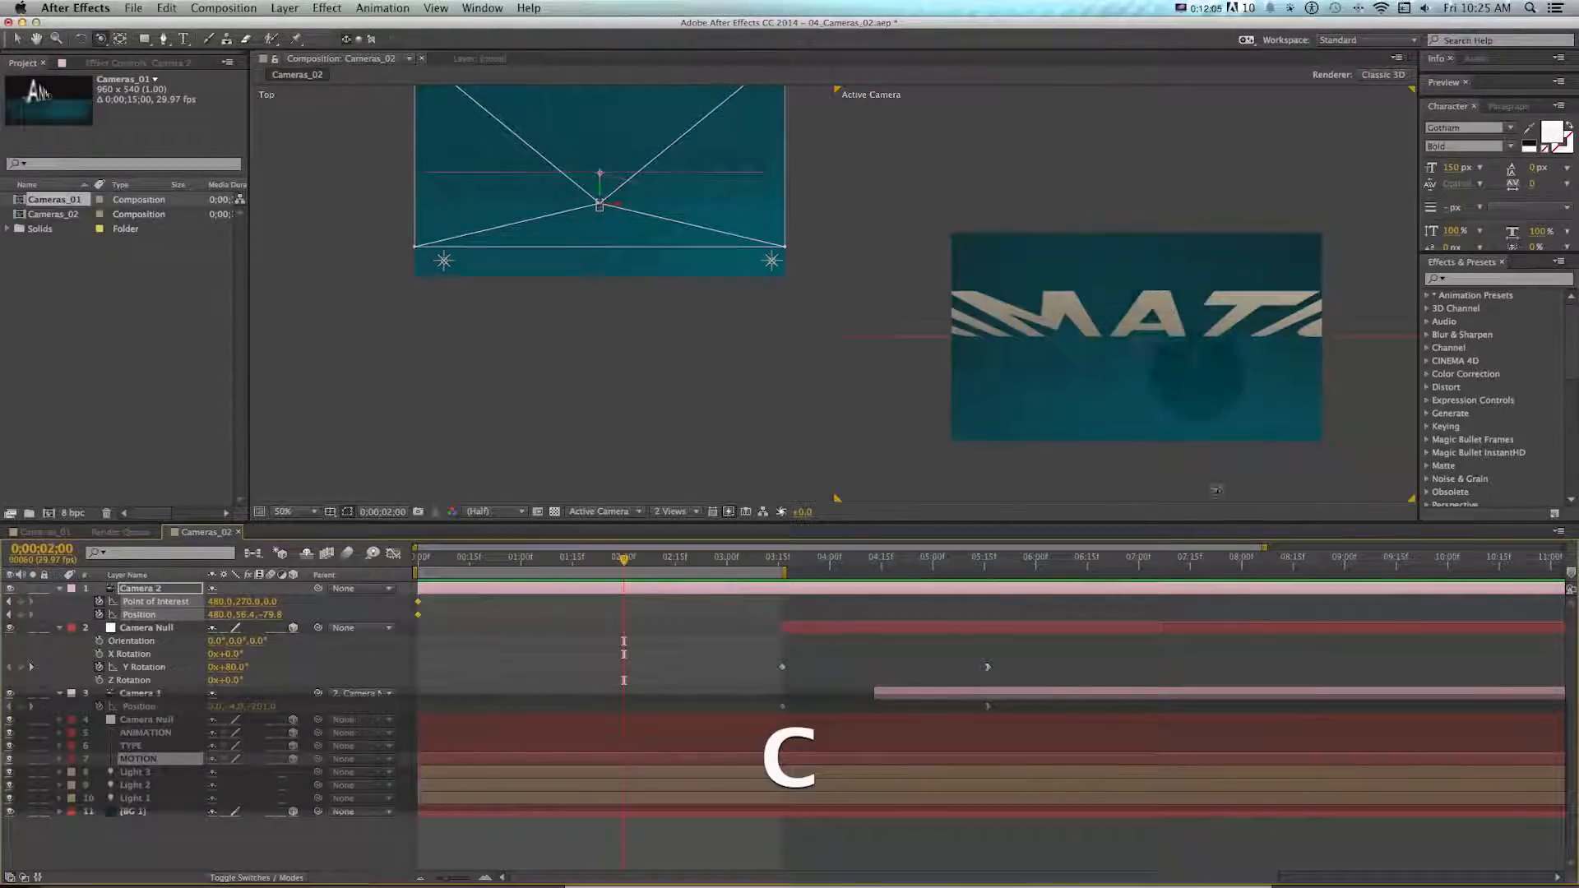
drag(1151, 360, 1151, 330)
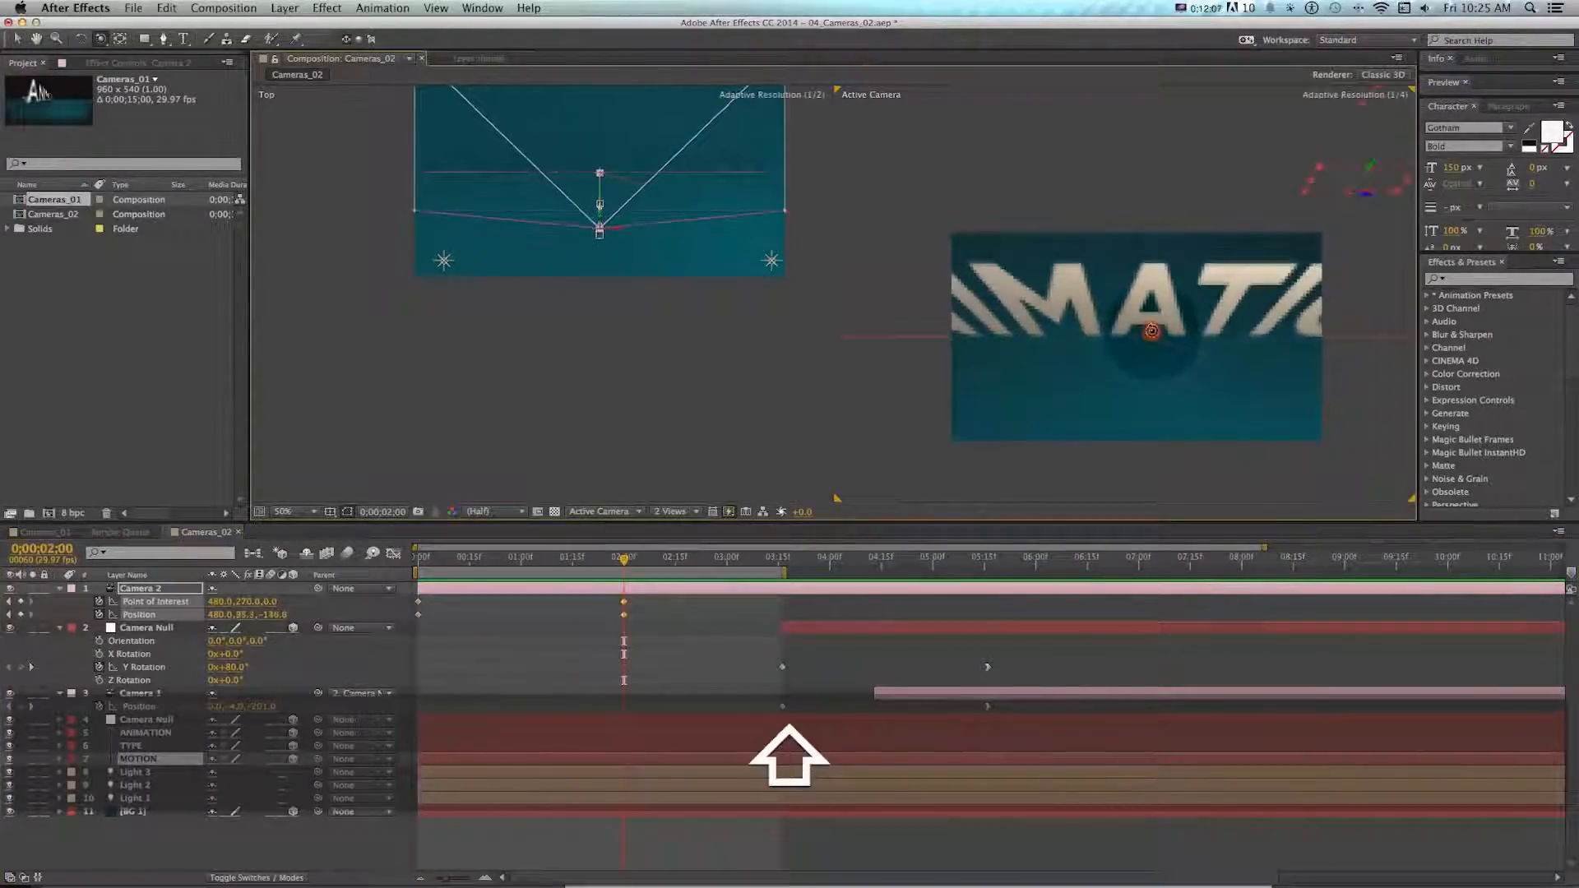
drag(426, 563, 624, 564)
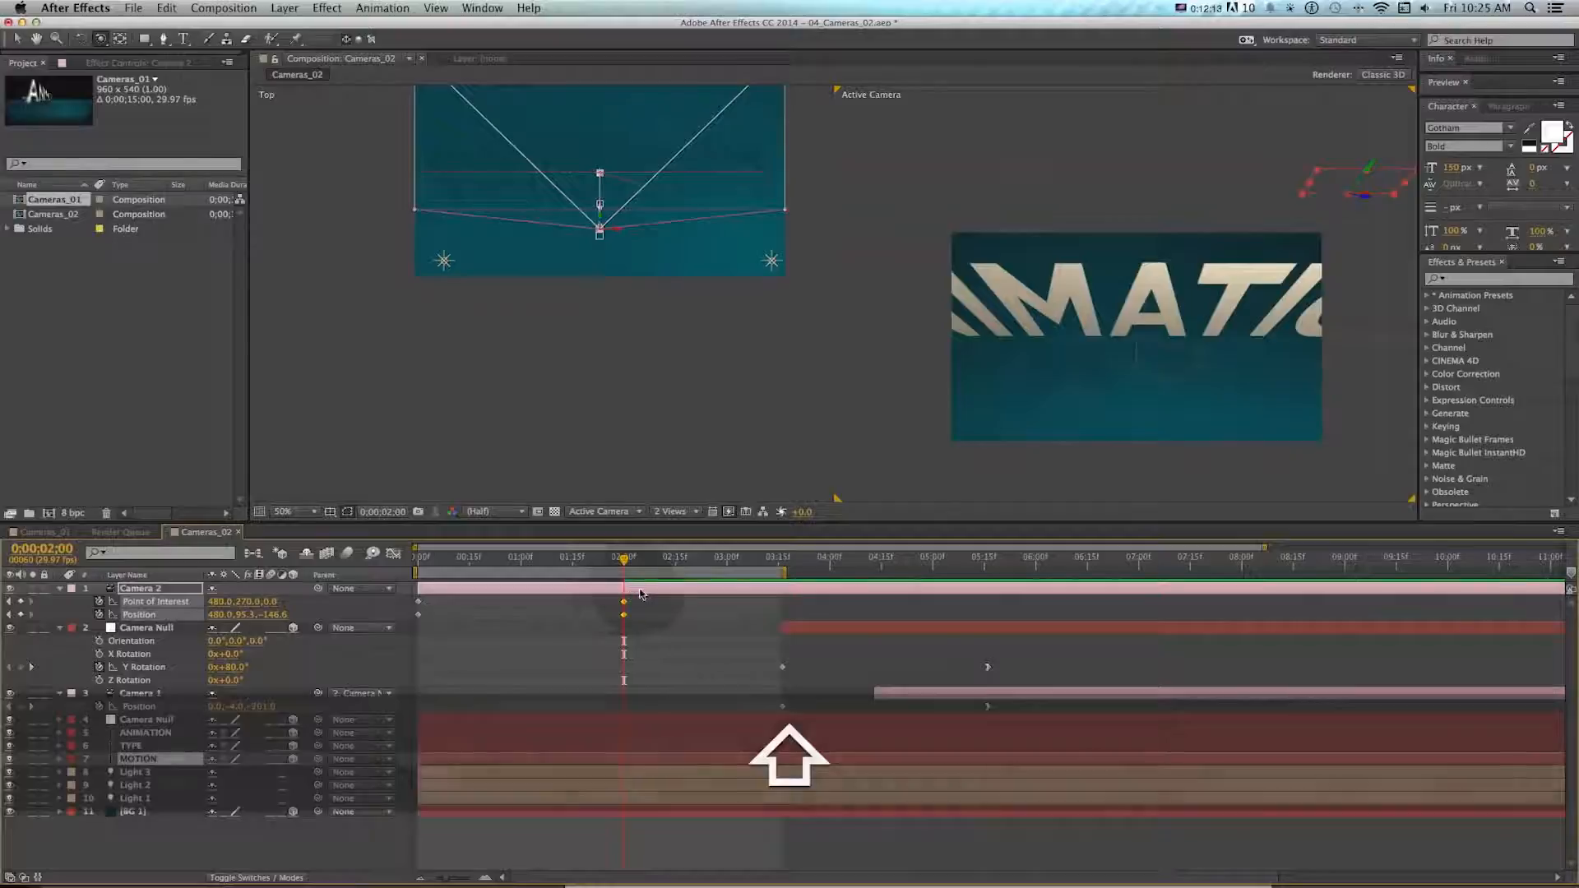
- Trim the end of Camera 2's layer to 0;00;02;00 and check the cut point up close in the timeline
key(v)
key(alt+bracketright)
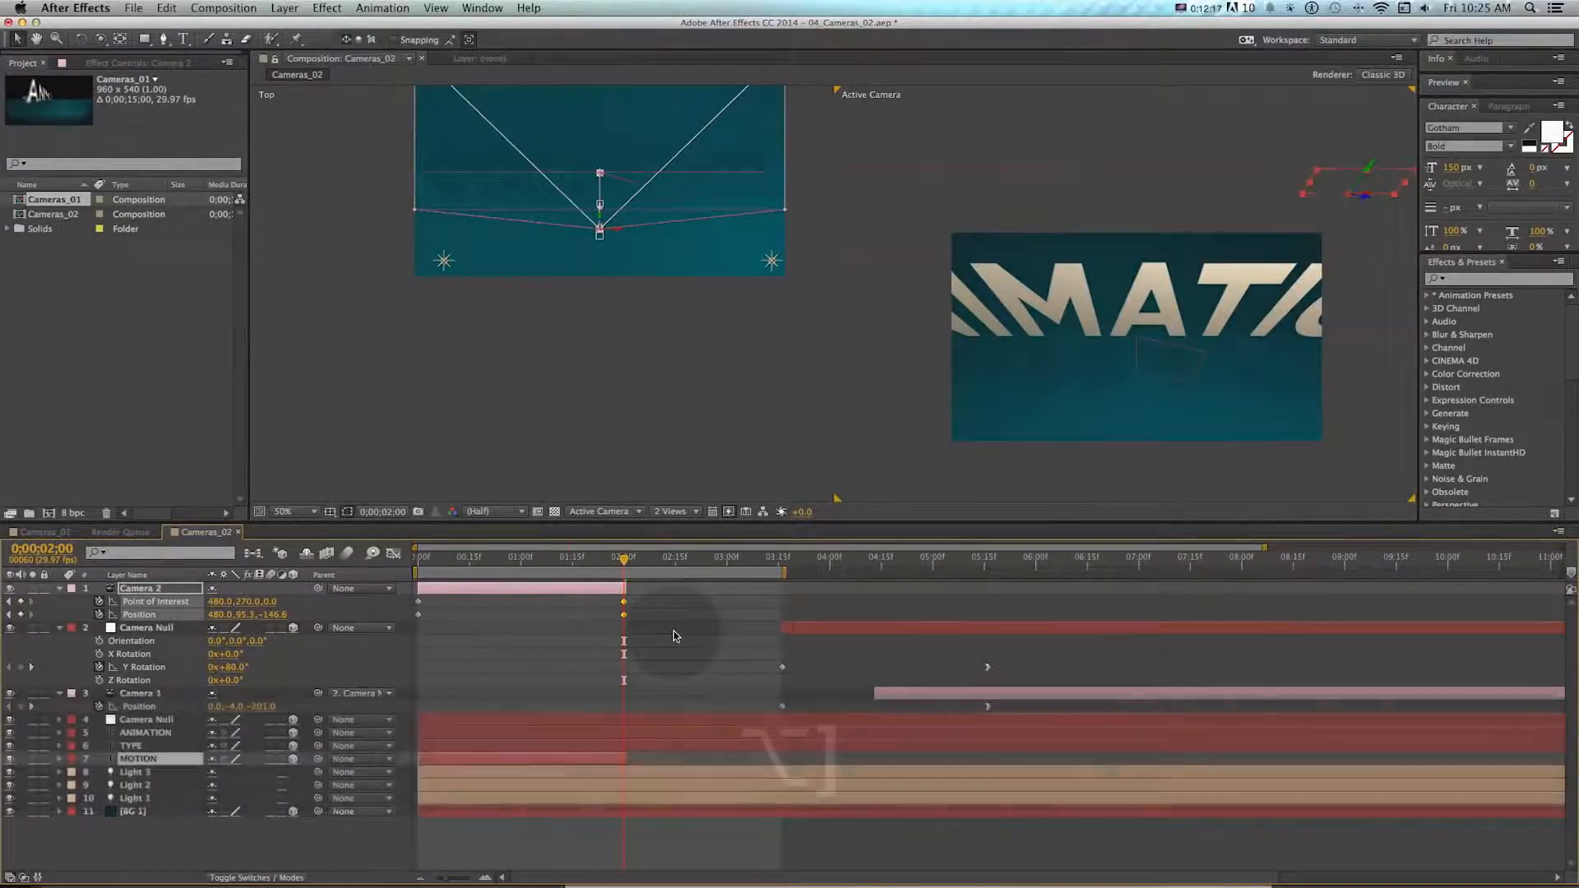
key(equal)
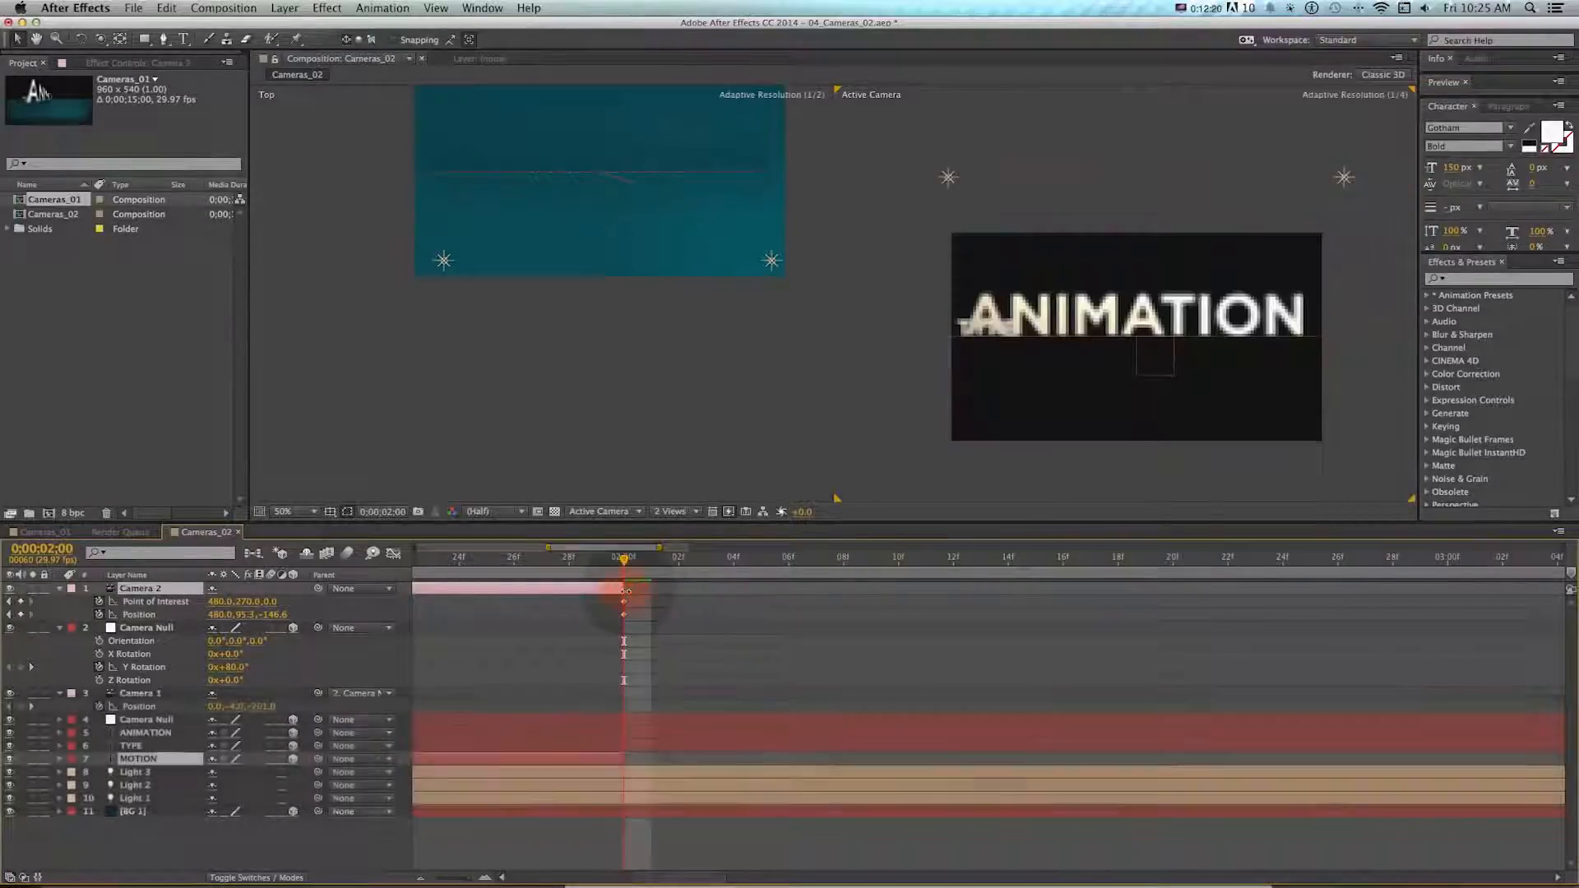
key(minus)
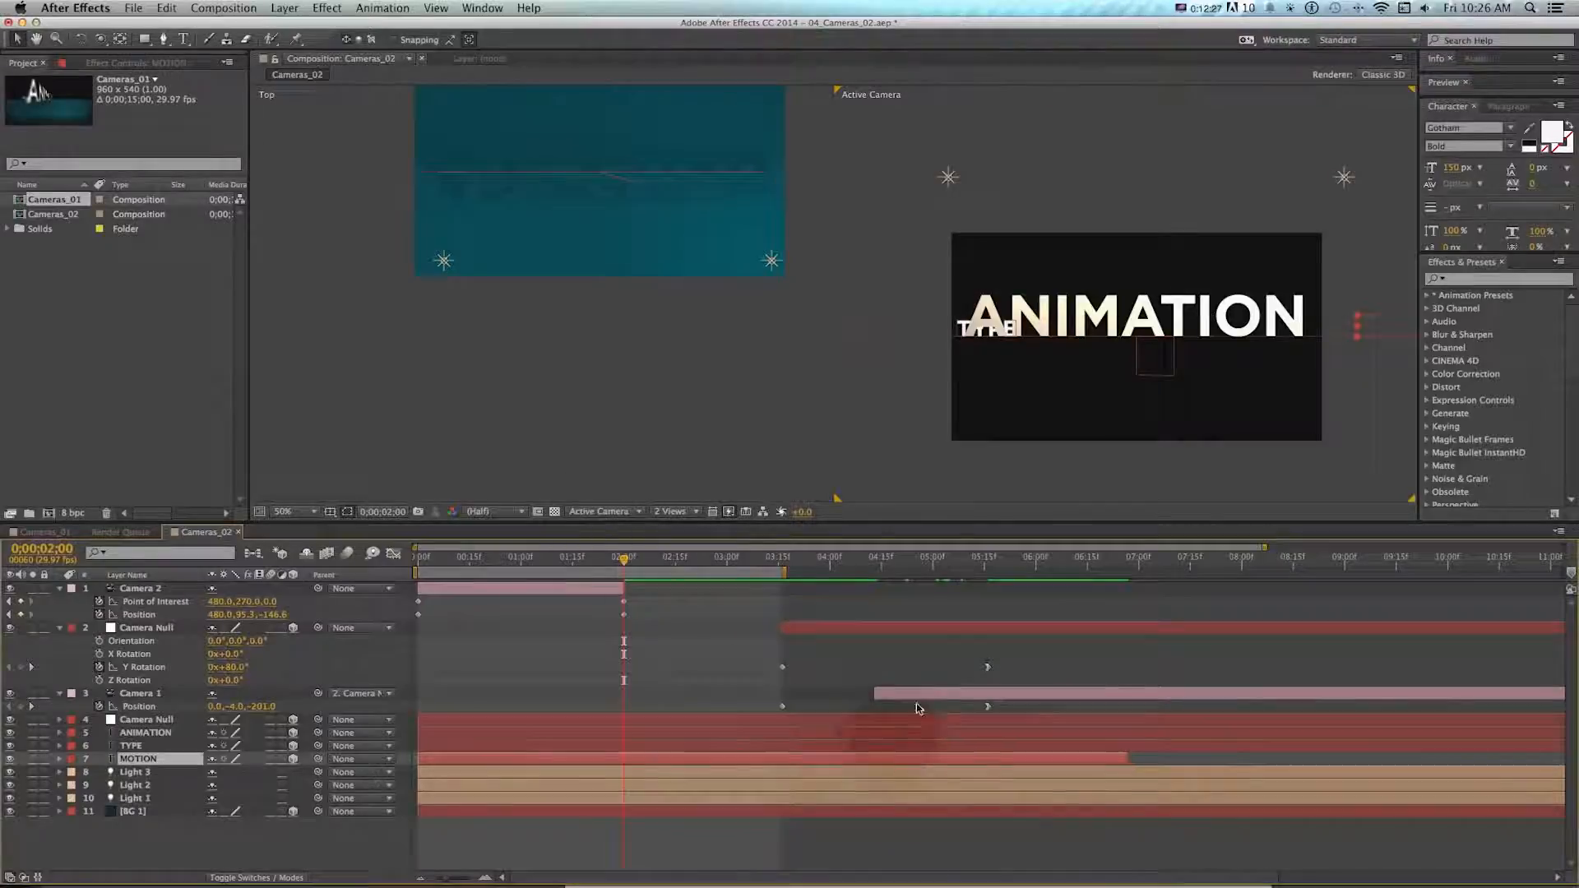
- Slide Camera Null and Camera 1 earlier together so Camera 1's layer begins at 0;00;02;00, where Camera 2 ends
click(884, 629)
shift+click(892, 693)
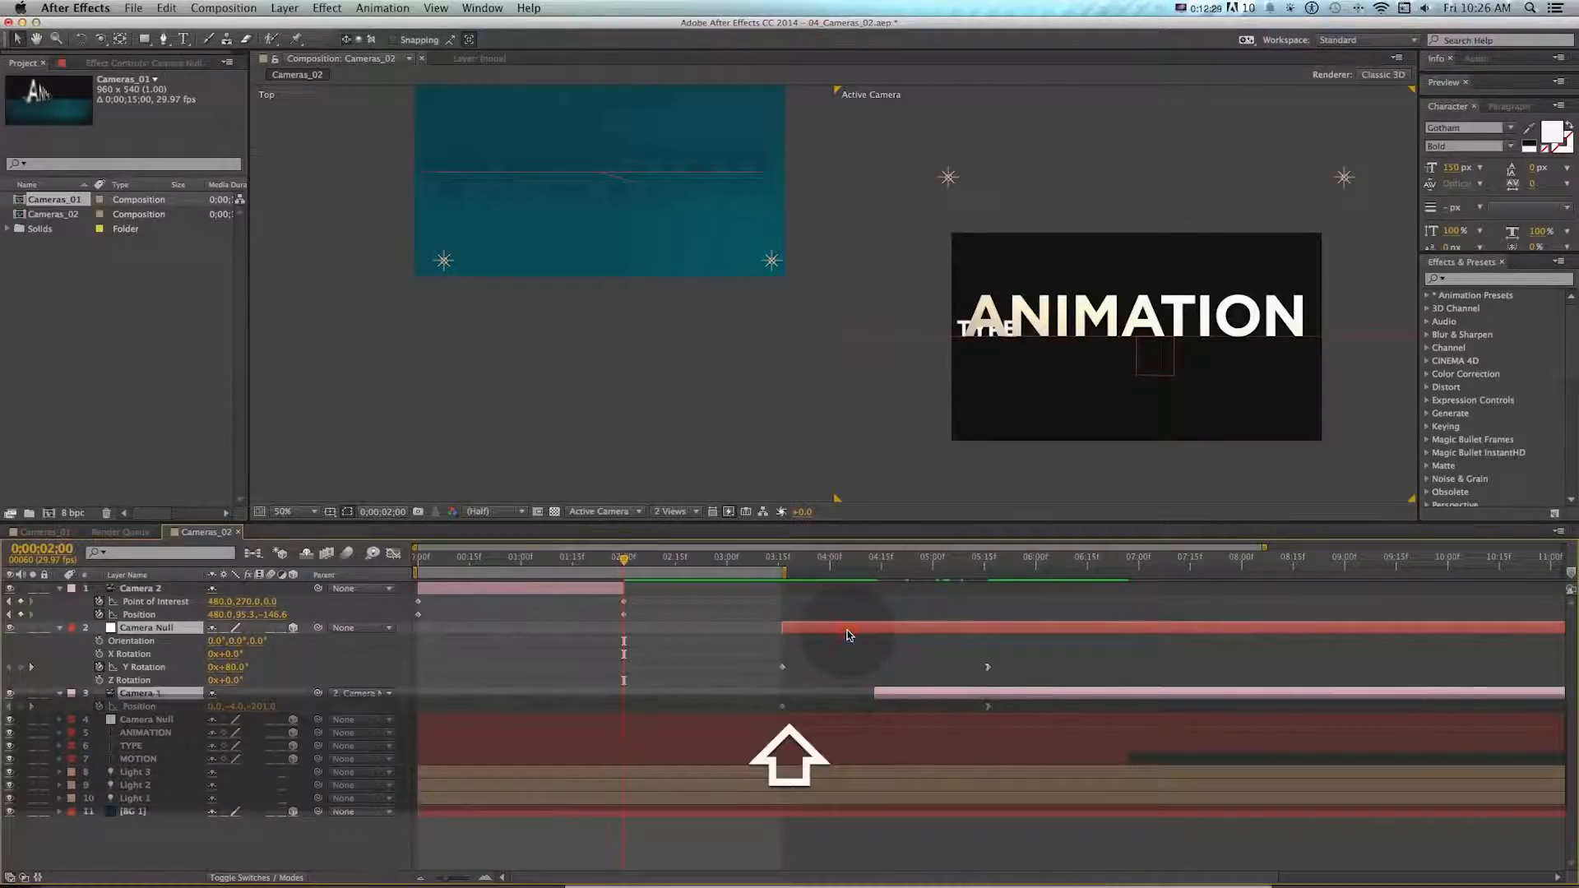
drag(847, 630, 625, 645)
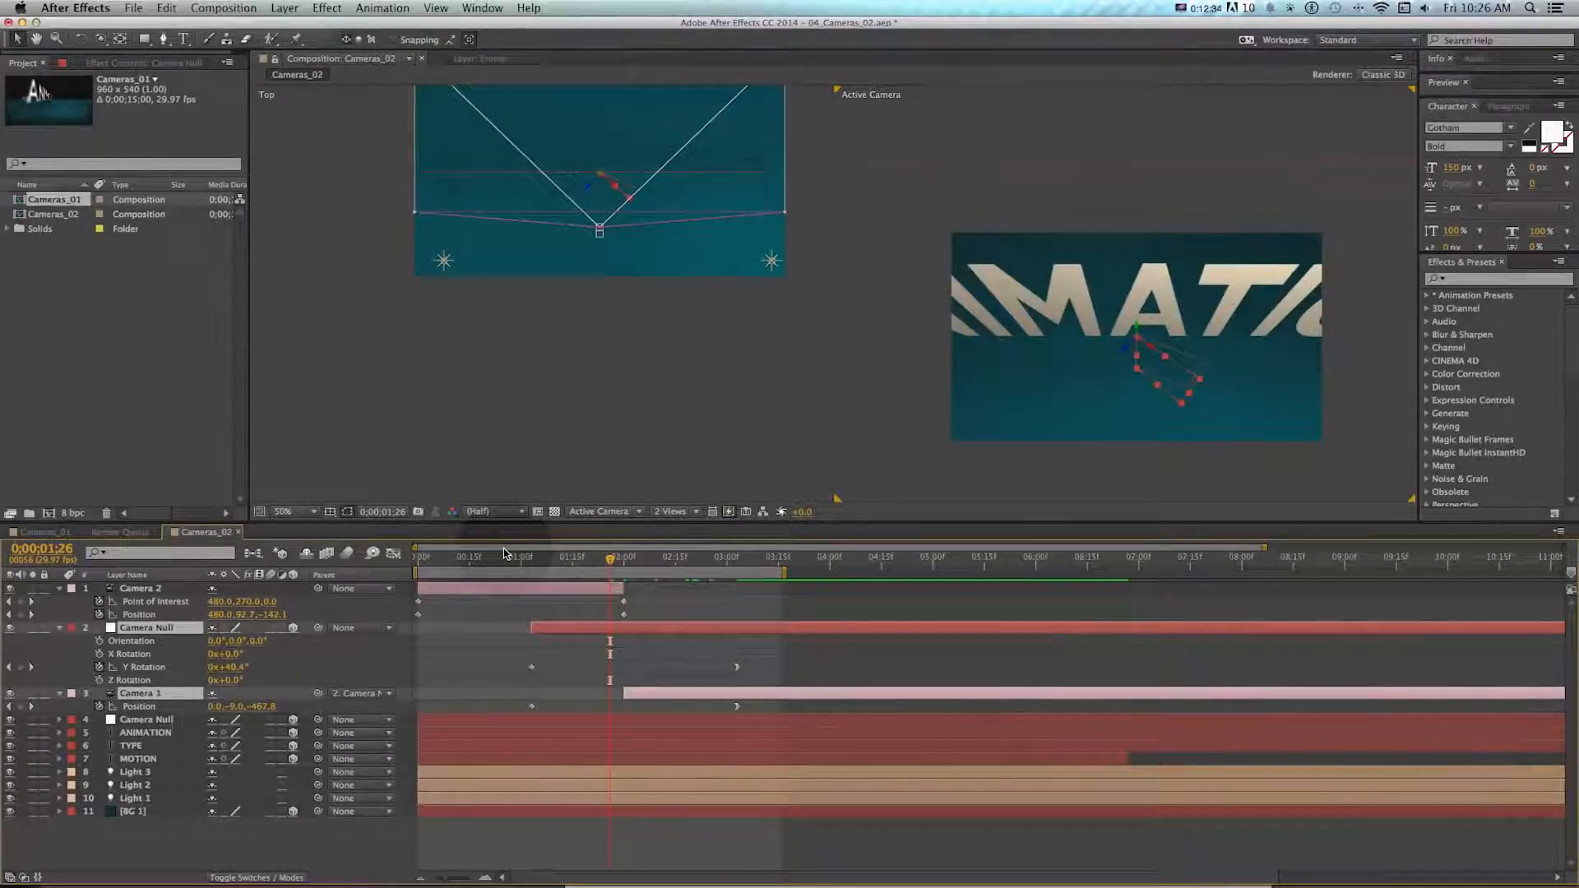
- Preview the cut from Camera 2 to Camera 1, park the time at 0;00;02;00, and deselect all layers
key(space)
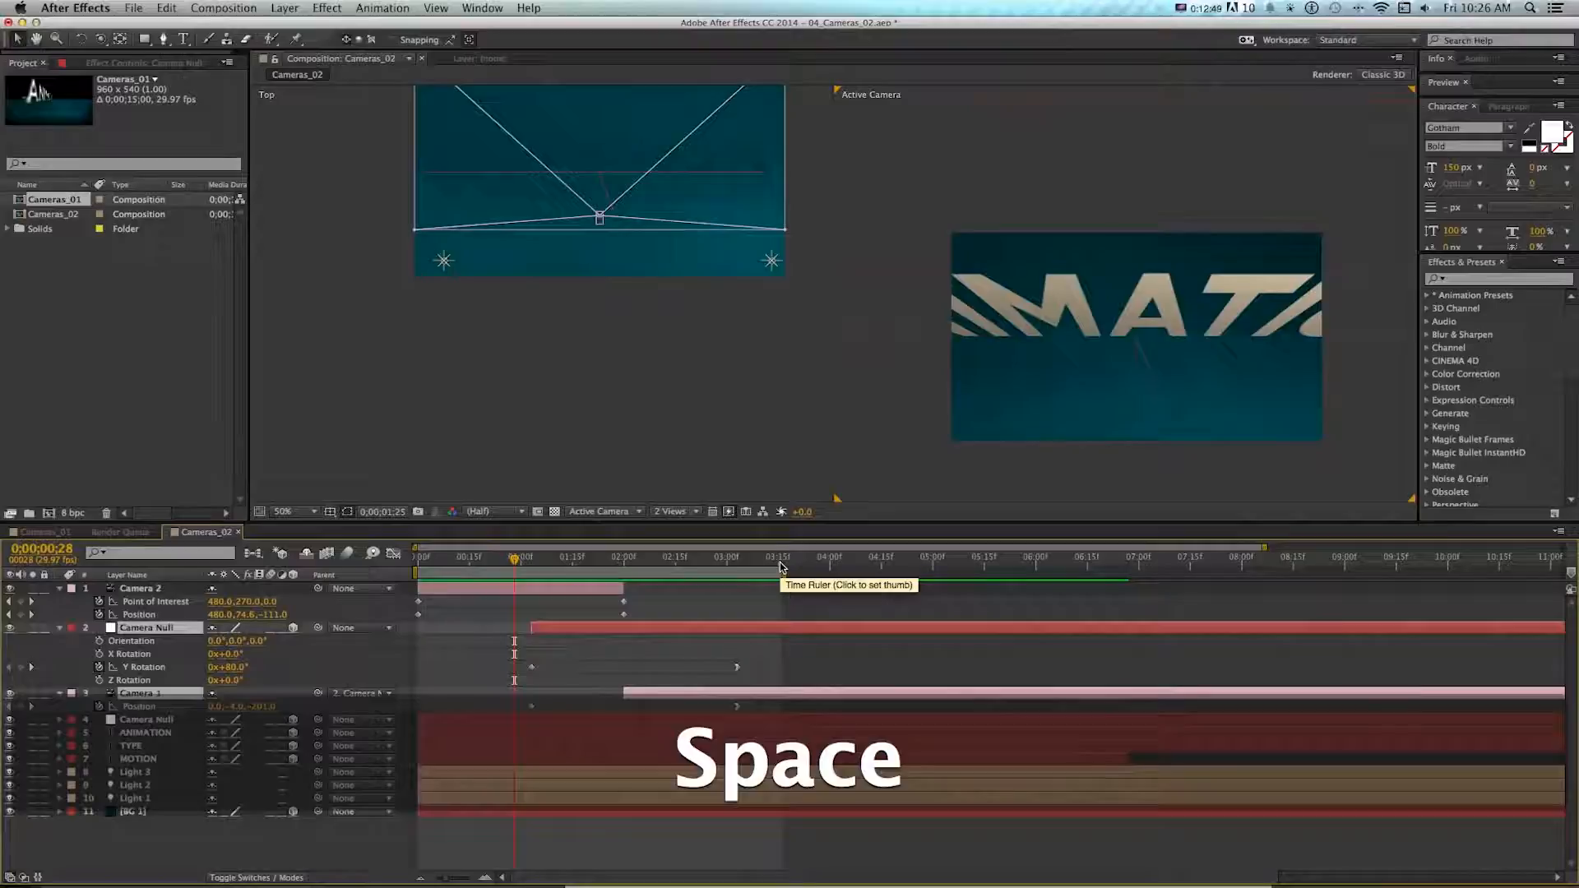
key(KP_0)
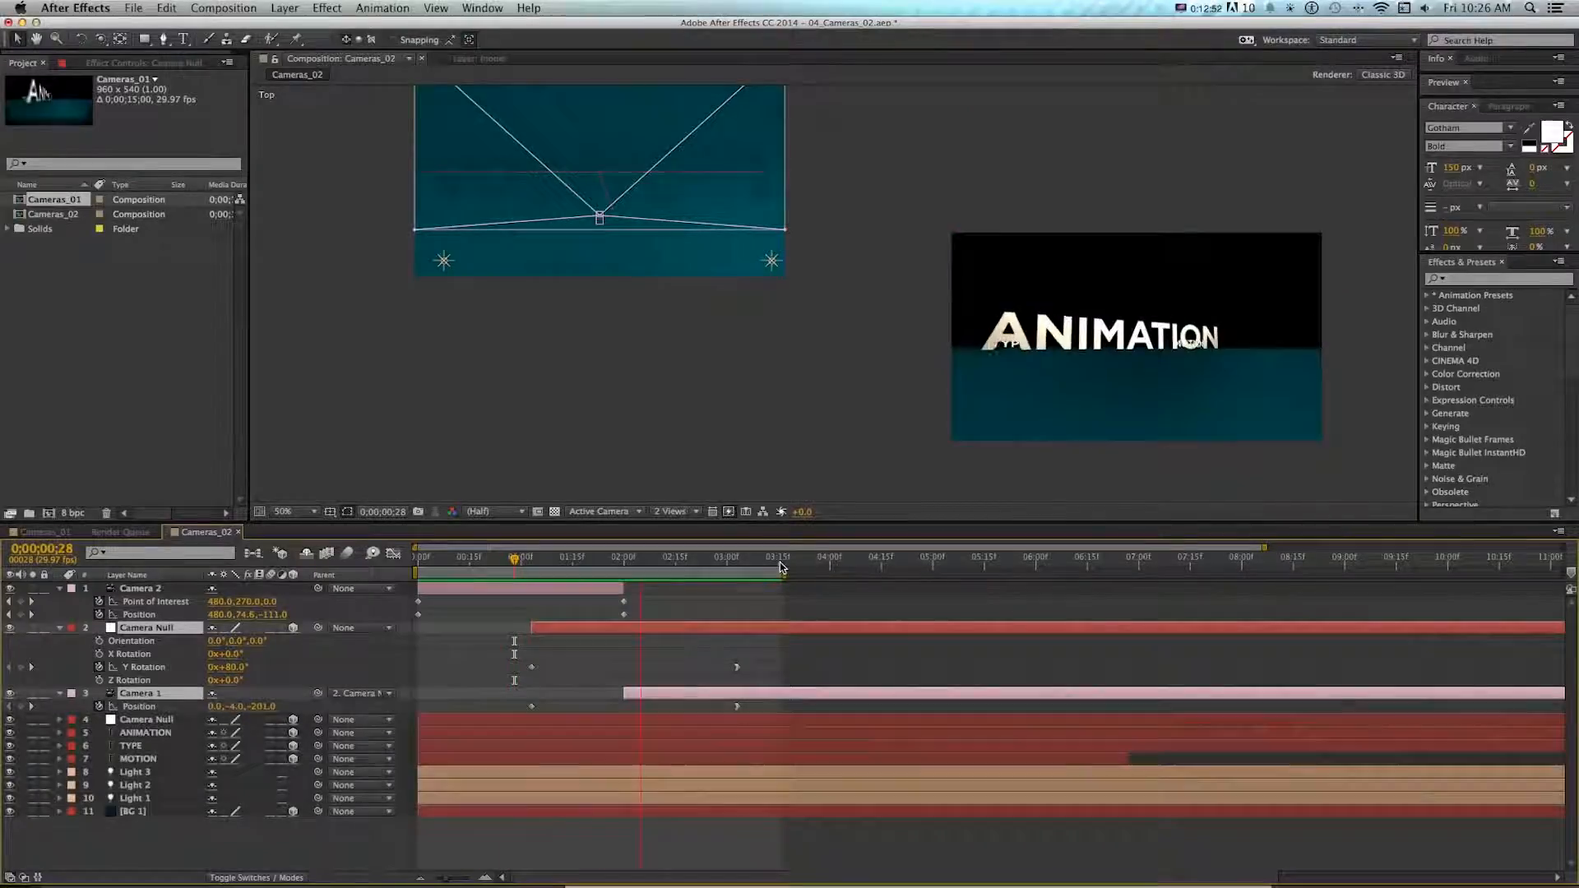
key(space)
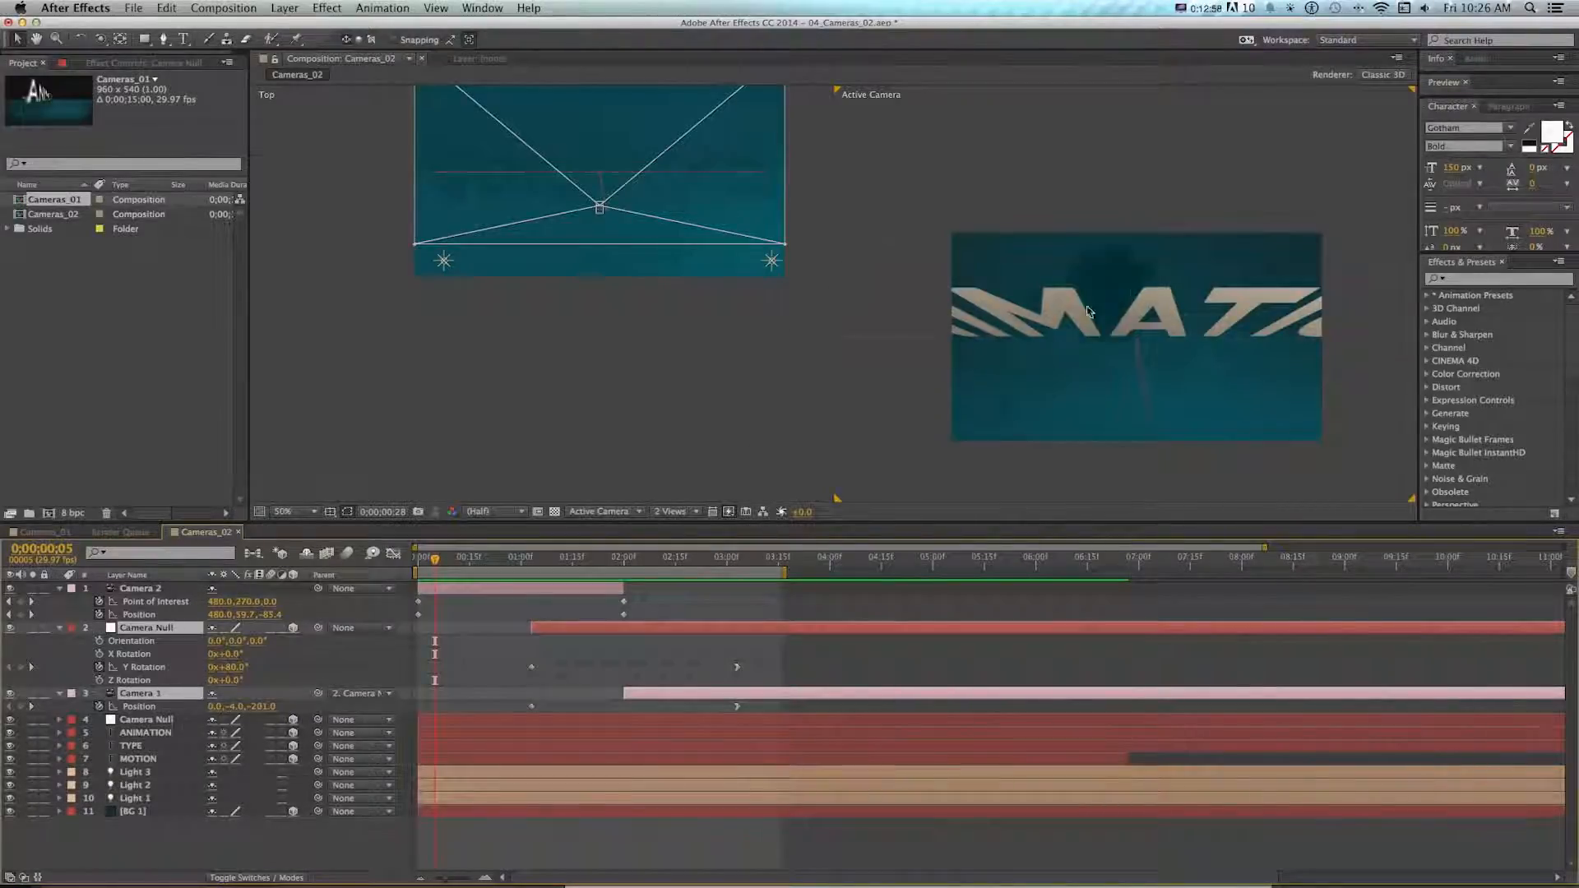
shift+click(622, 559)
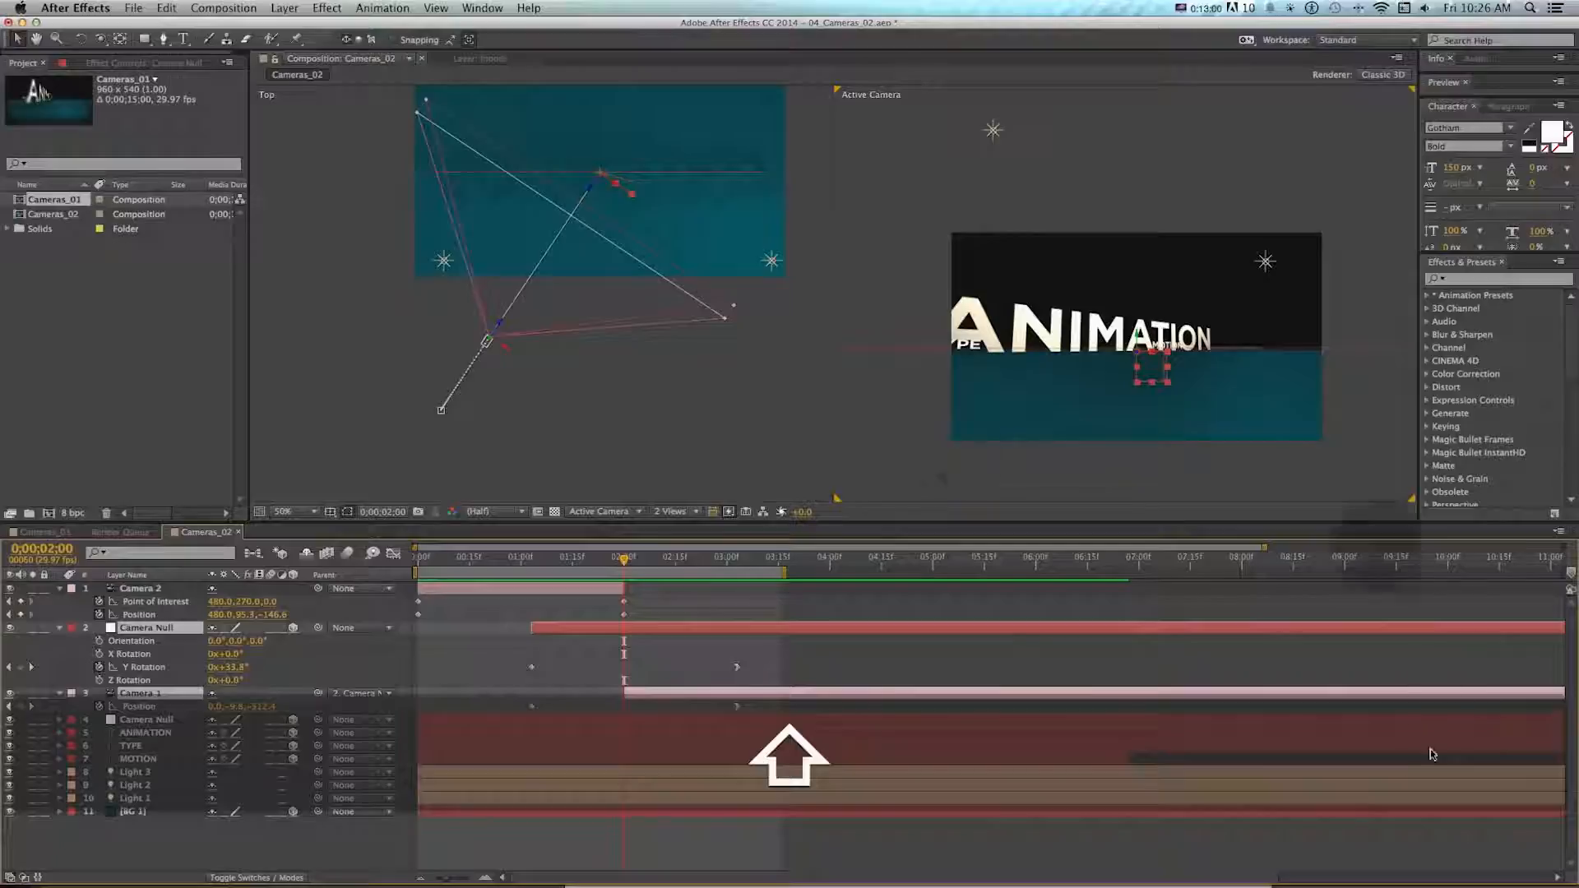
click(1332, 406)
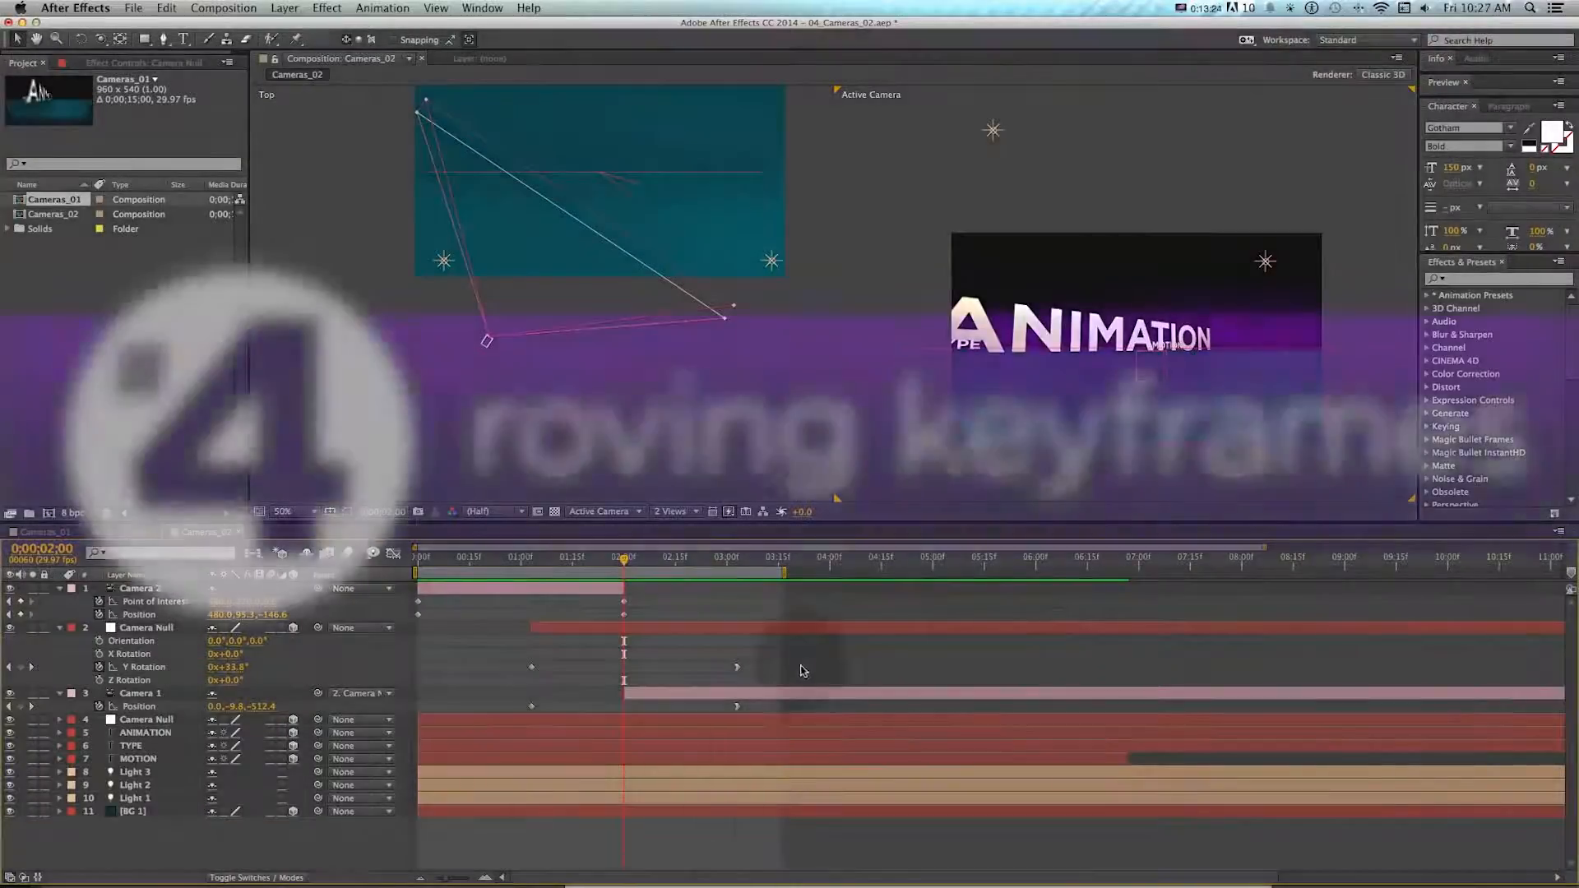
- Select Camera 1 and scrub from the first frame up to the camera cut to review Camera 2's section
click(765, 692)
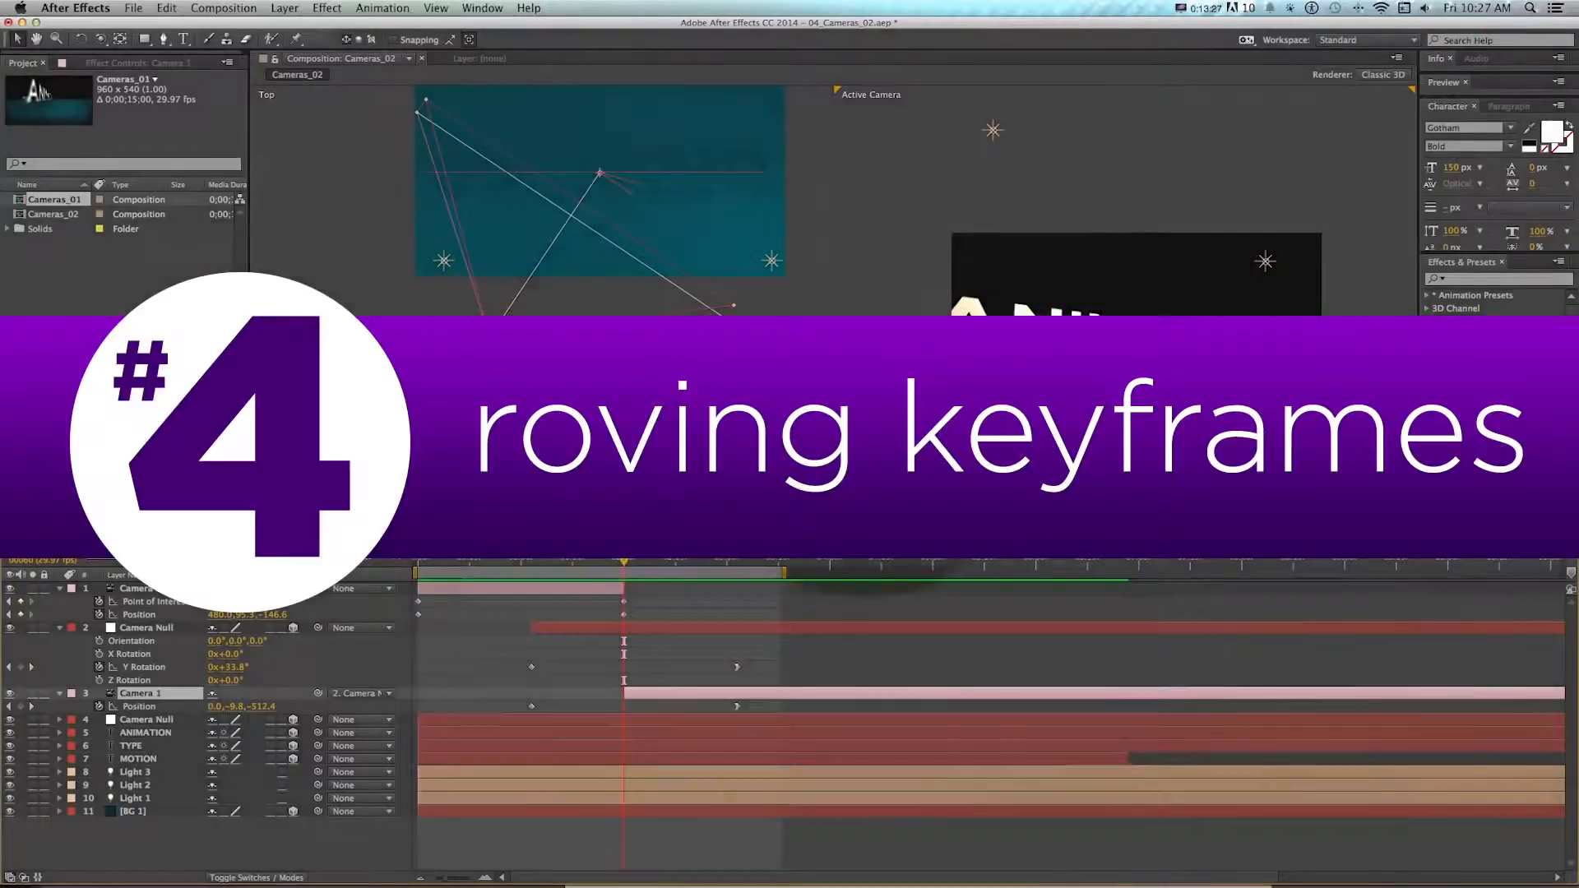
click(725, 595)
drag(467, 564, 624, 575)
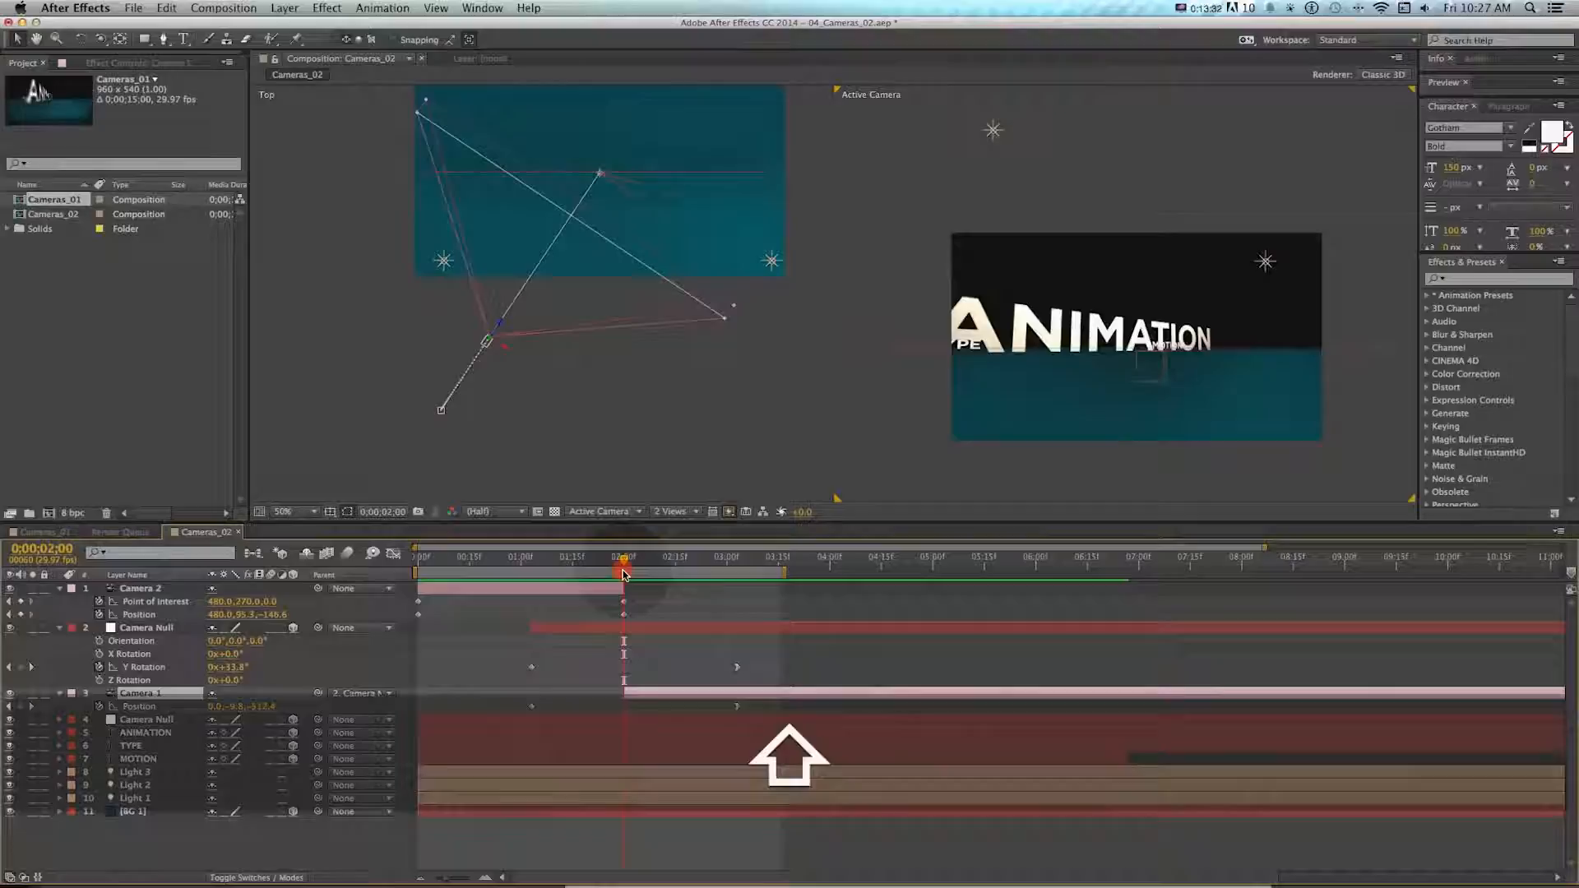
click(415, 563)
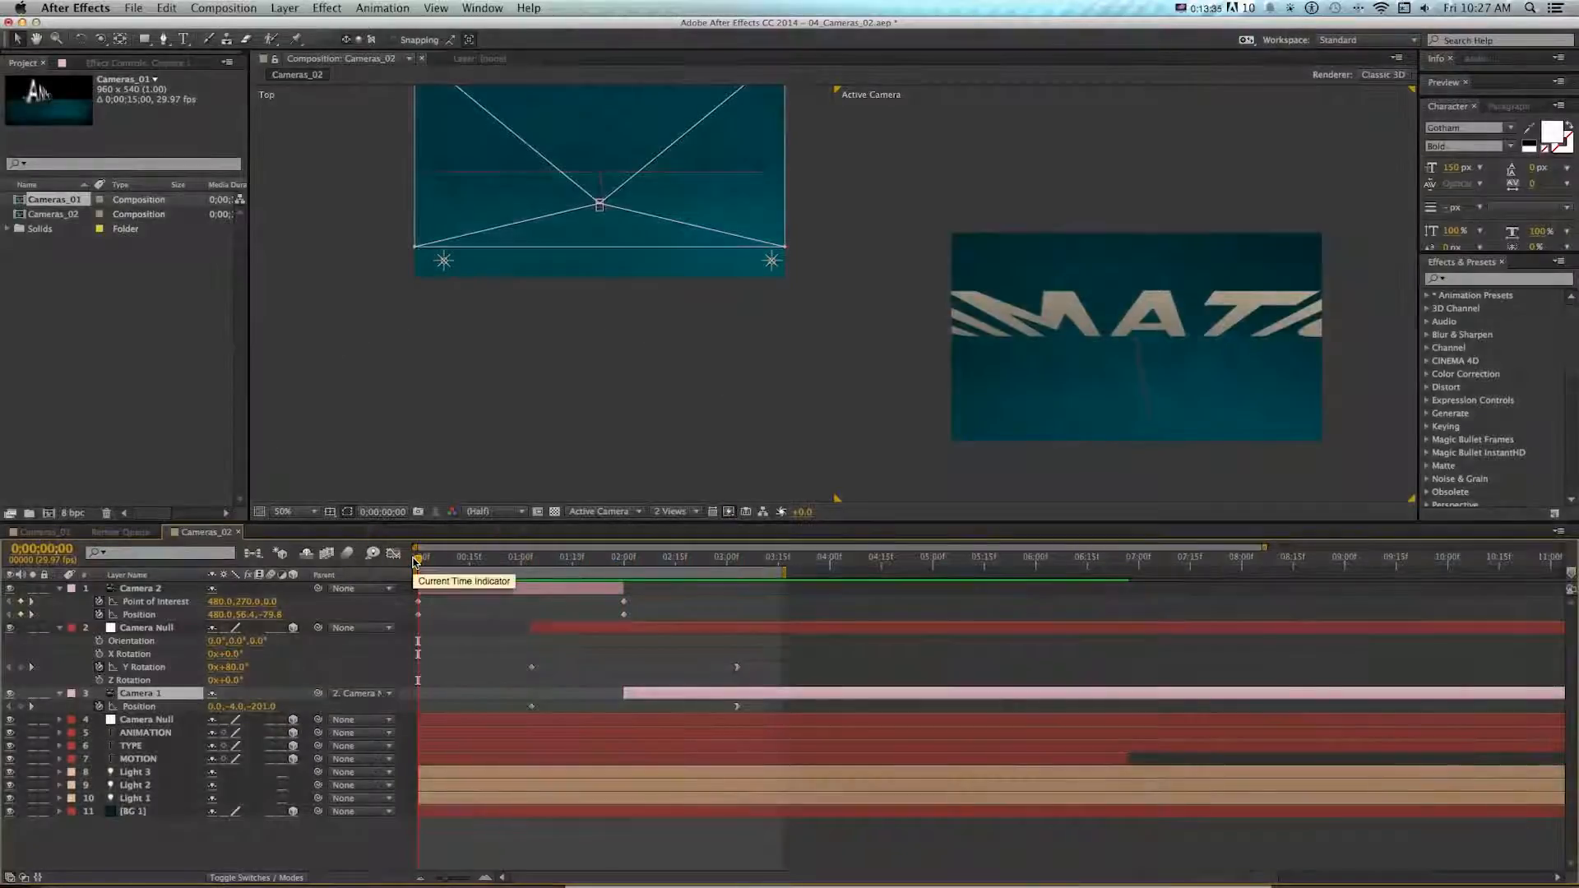
drag(415, 563, 545, 563)
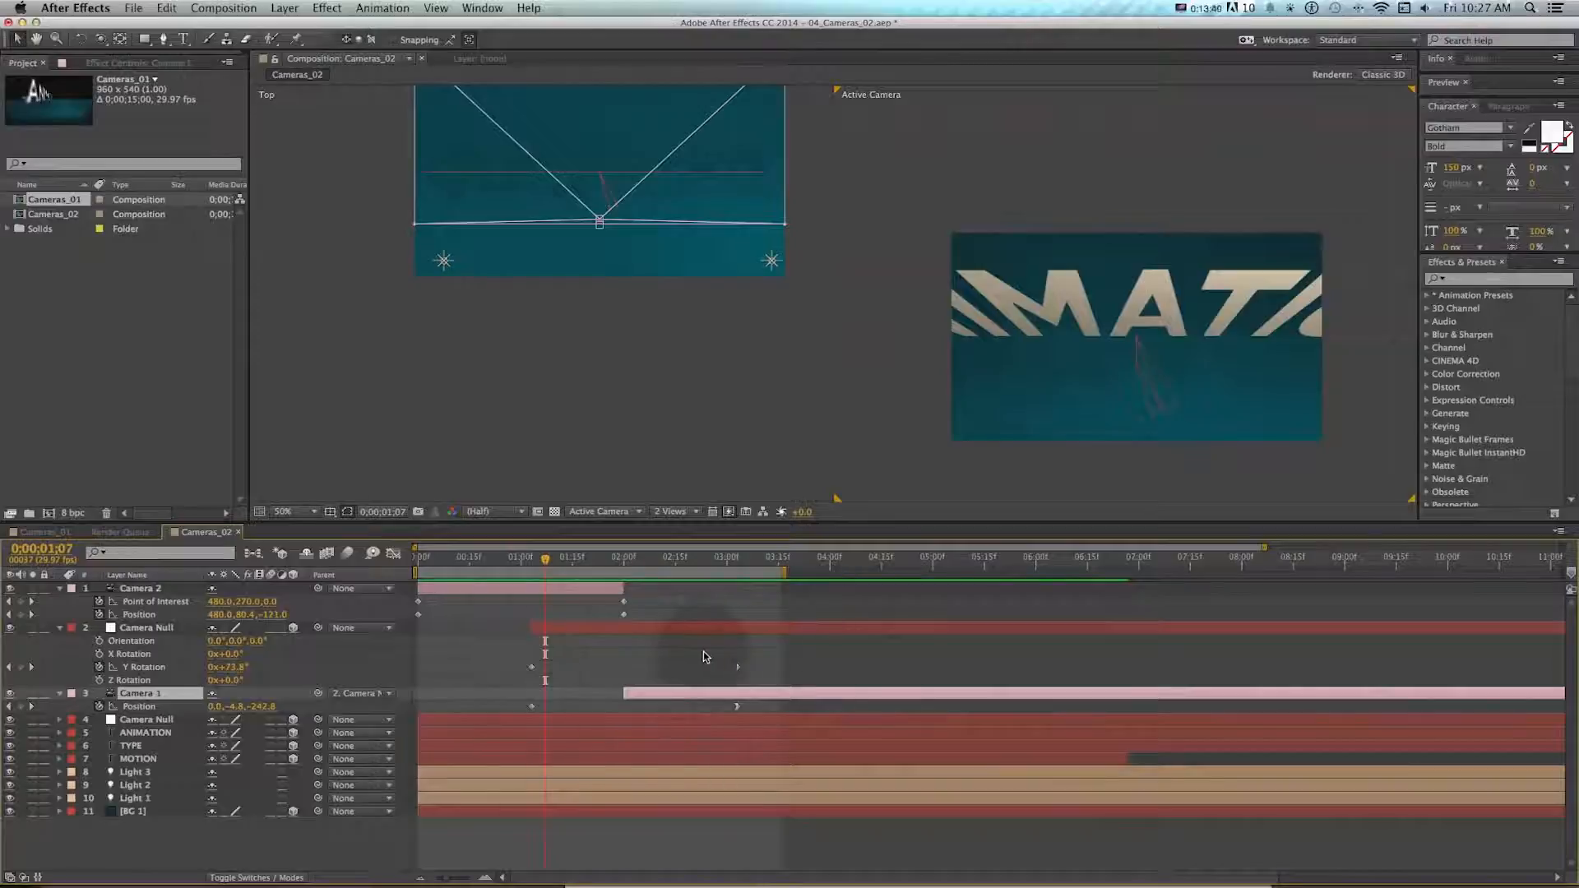
- Delete Camera 2, Camera 1 and the Camera Null that Camera 1 is parented to from Cameras_02
click(570, 591)
key(cmd+x)
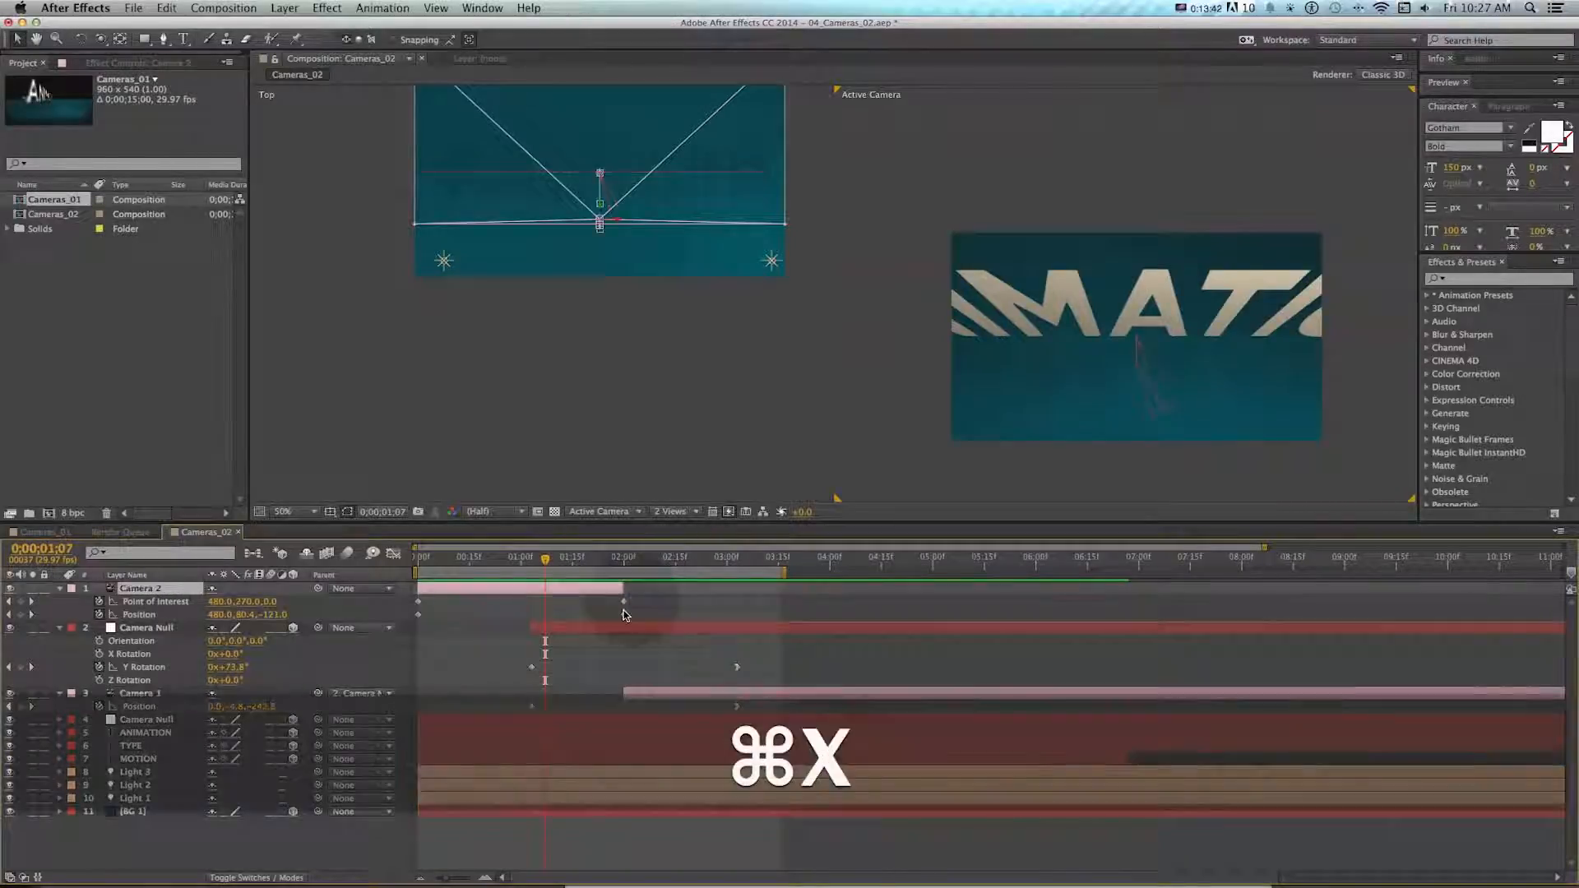
click(633, 654)
shift+click(620, 591)
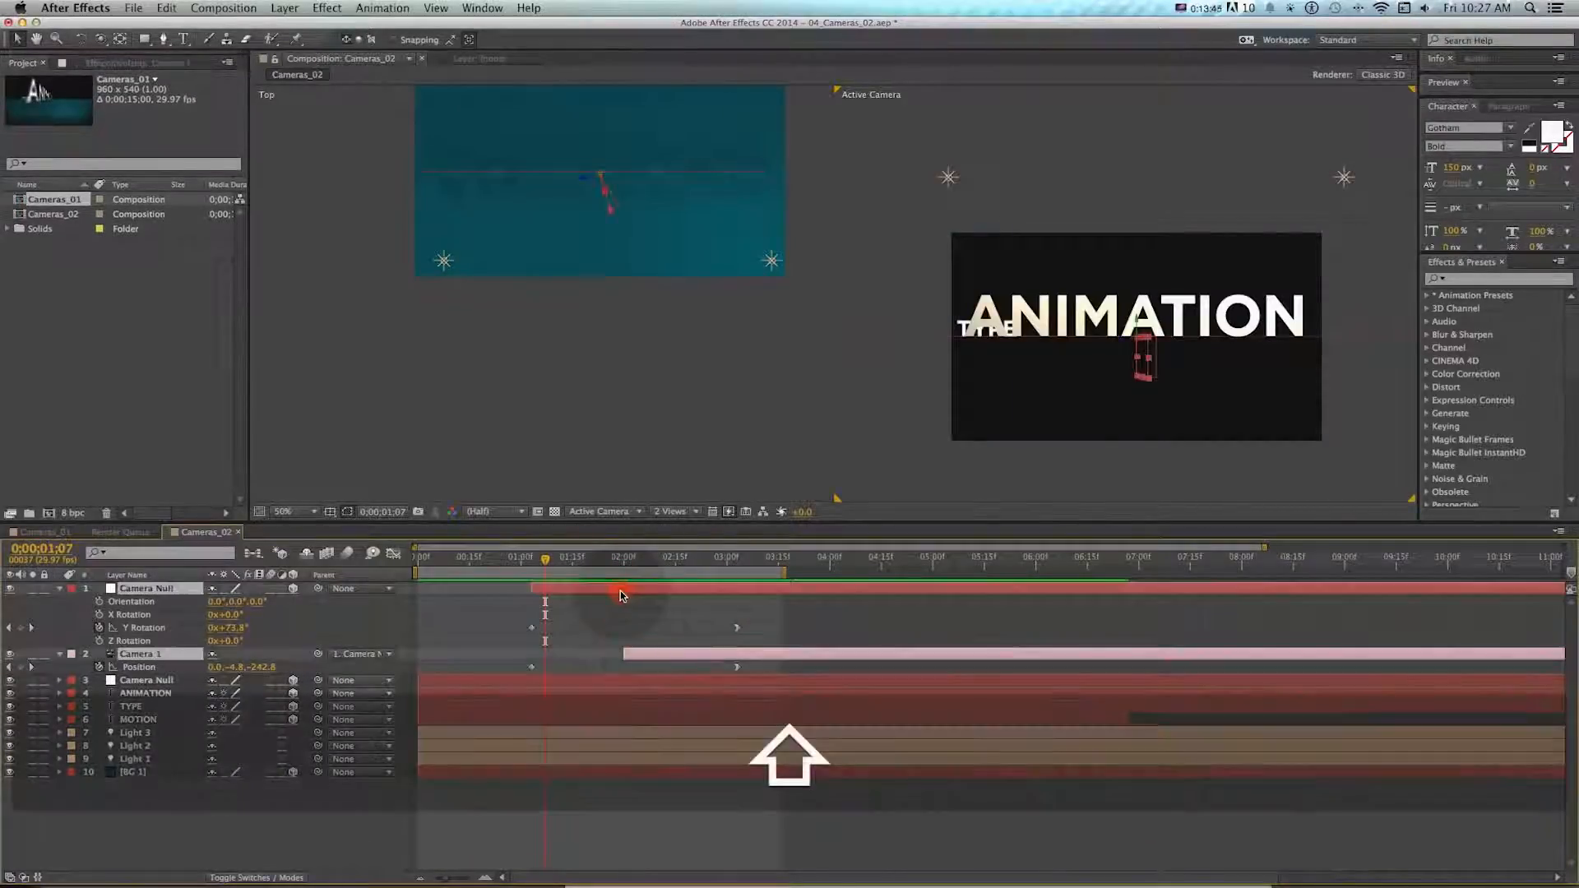
key(Delete)
- Add a new two-node camera named Camera 1 with the 15mm preset to Cameras_02
click(285, 9)
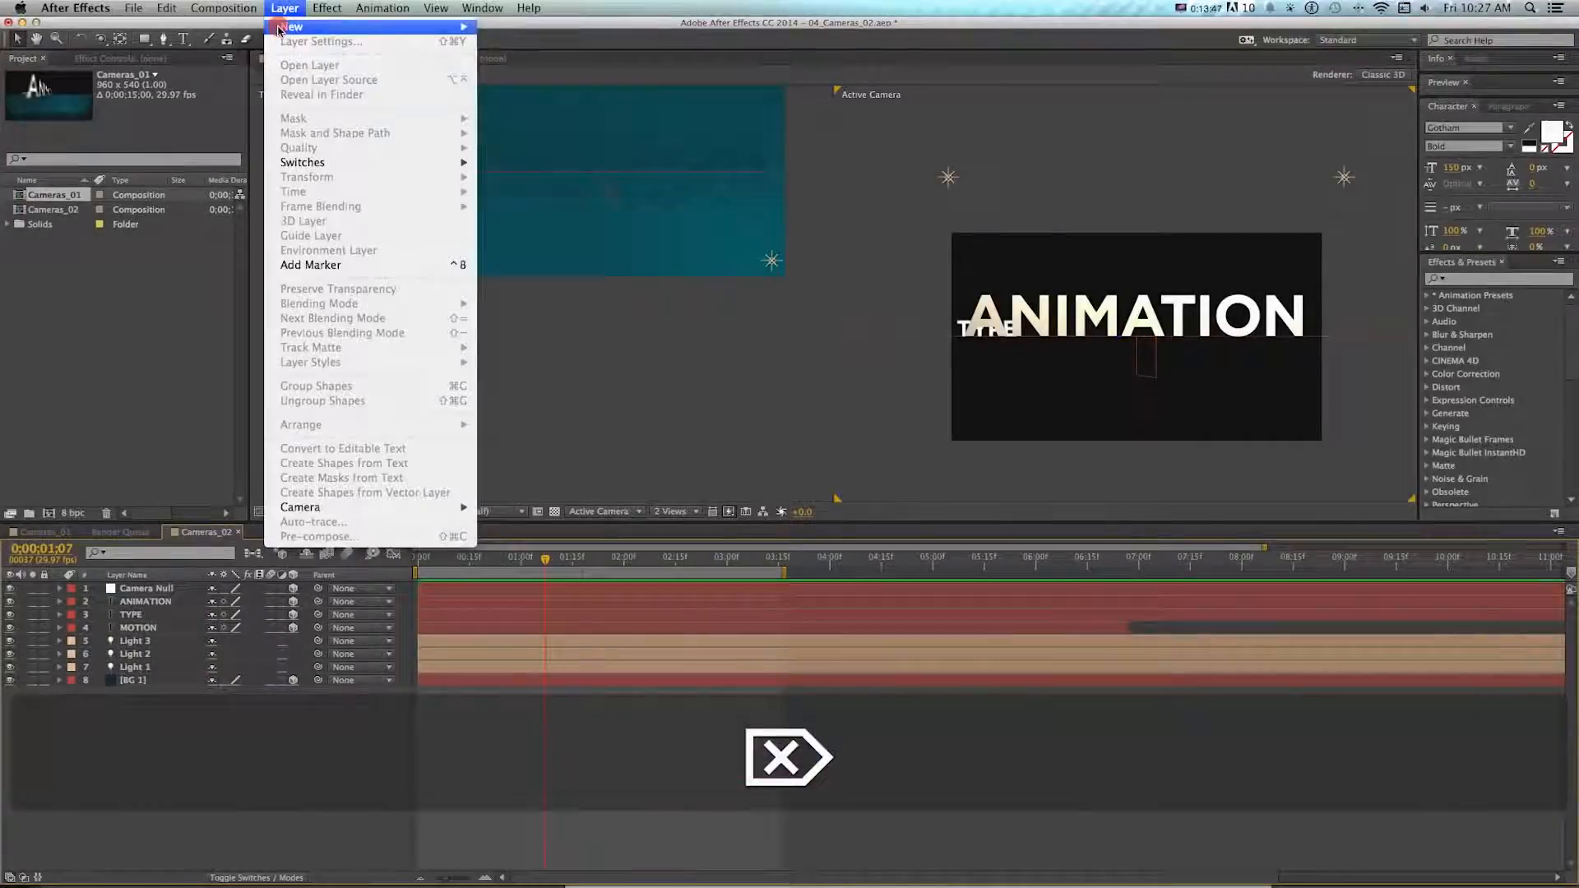
mouse_move(292, 27)
click(549, 77)
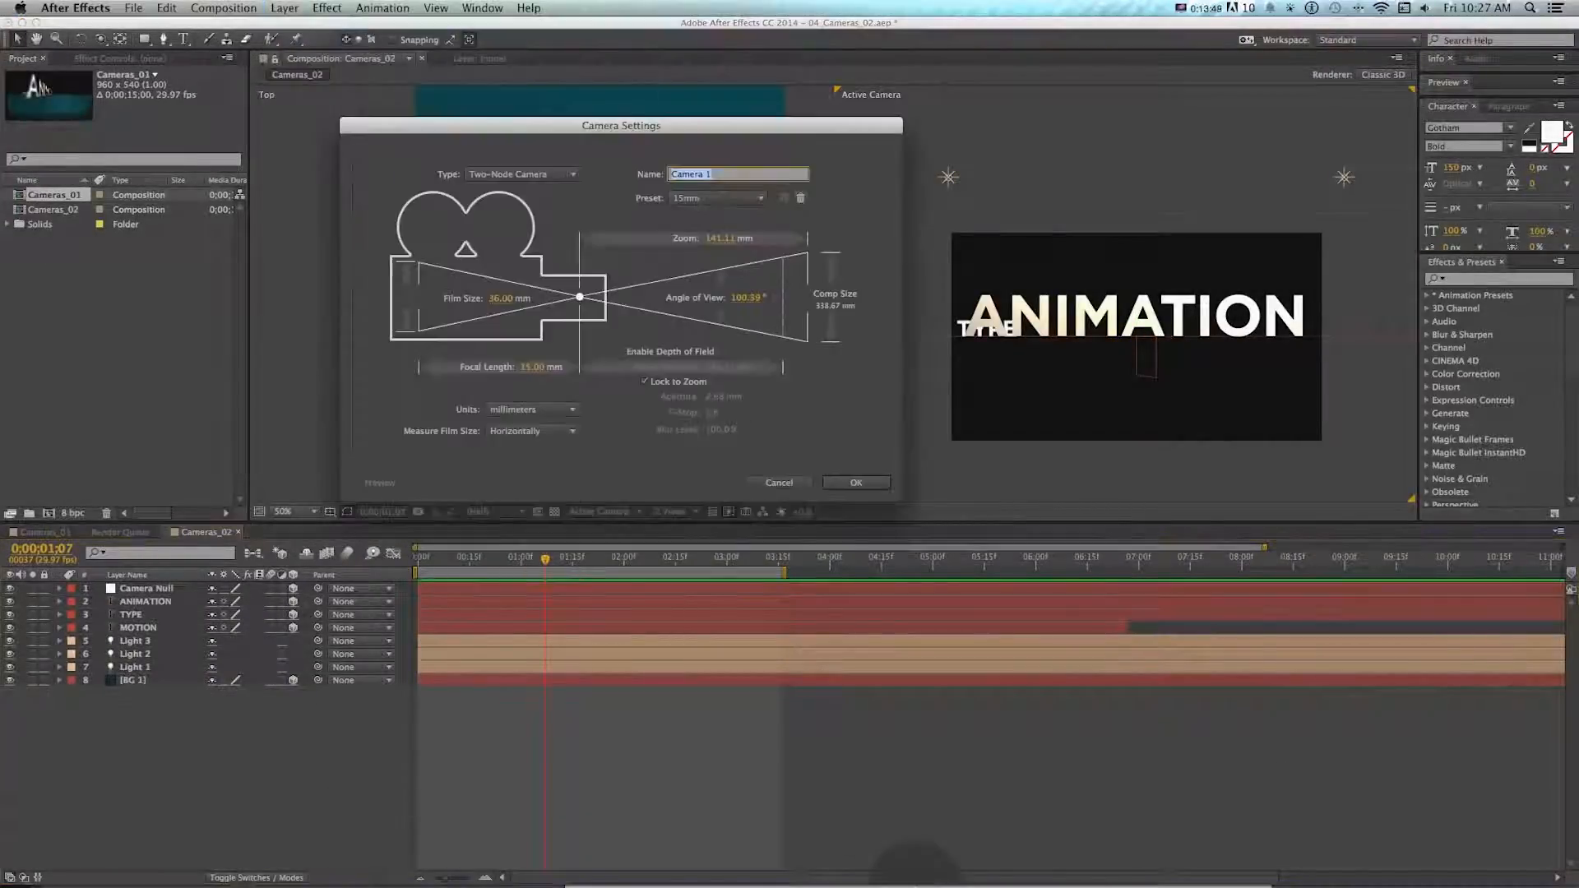
click(852, 482)
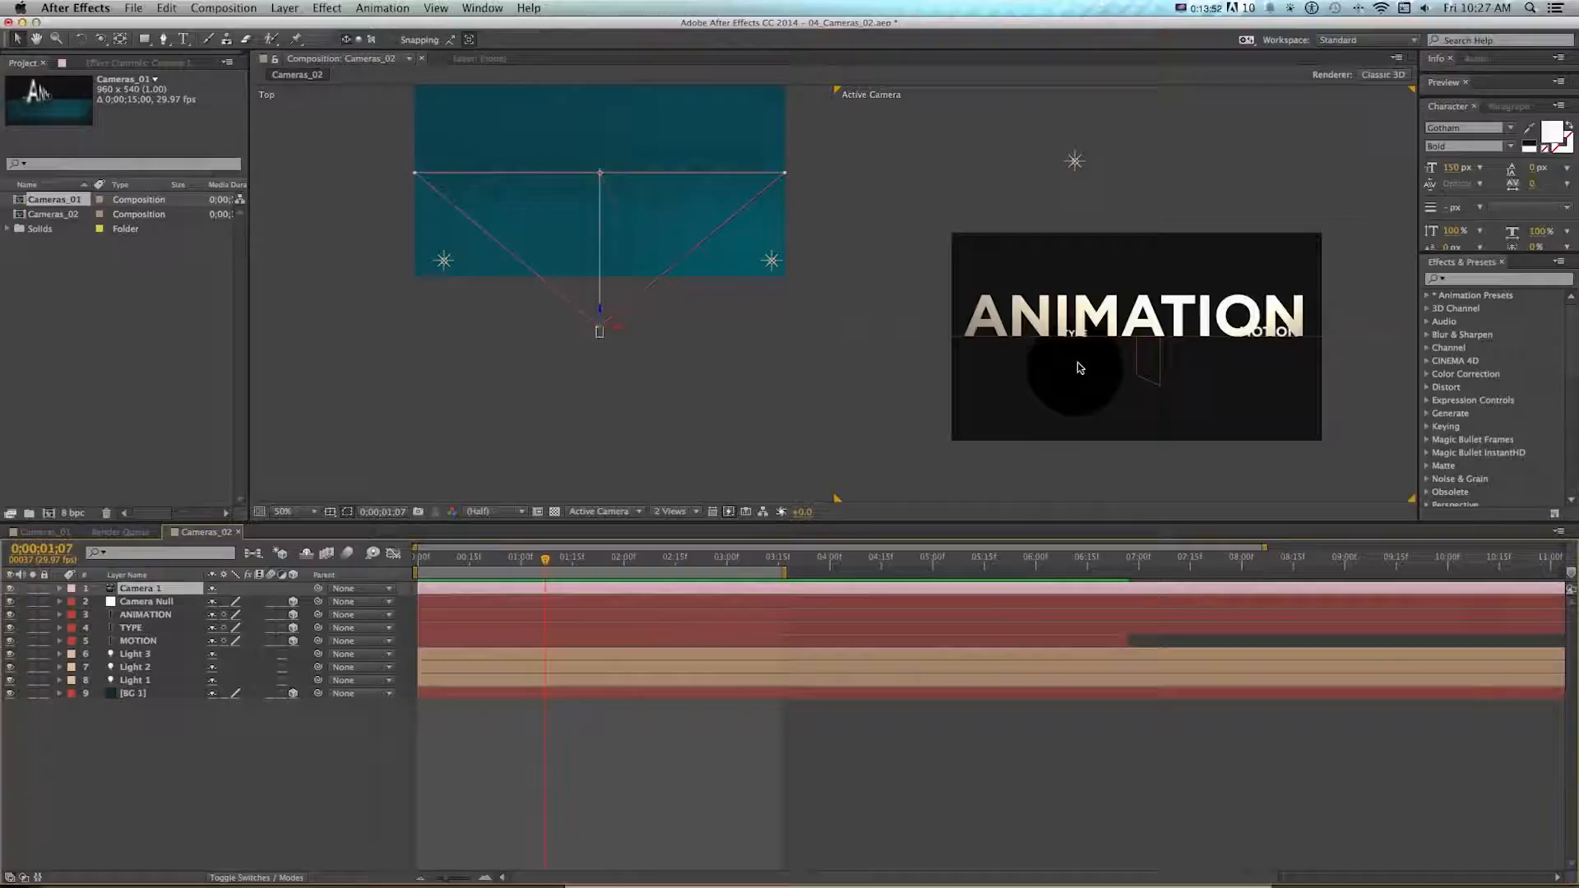
- Orbit Camera 1 around to the side of the ANIMATION text and reveal its Point of Interest and Position properties
key(c)
key(c)
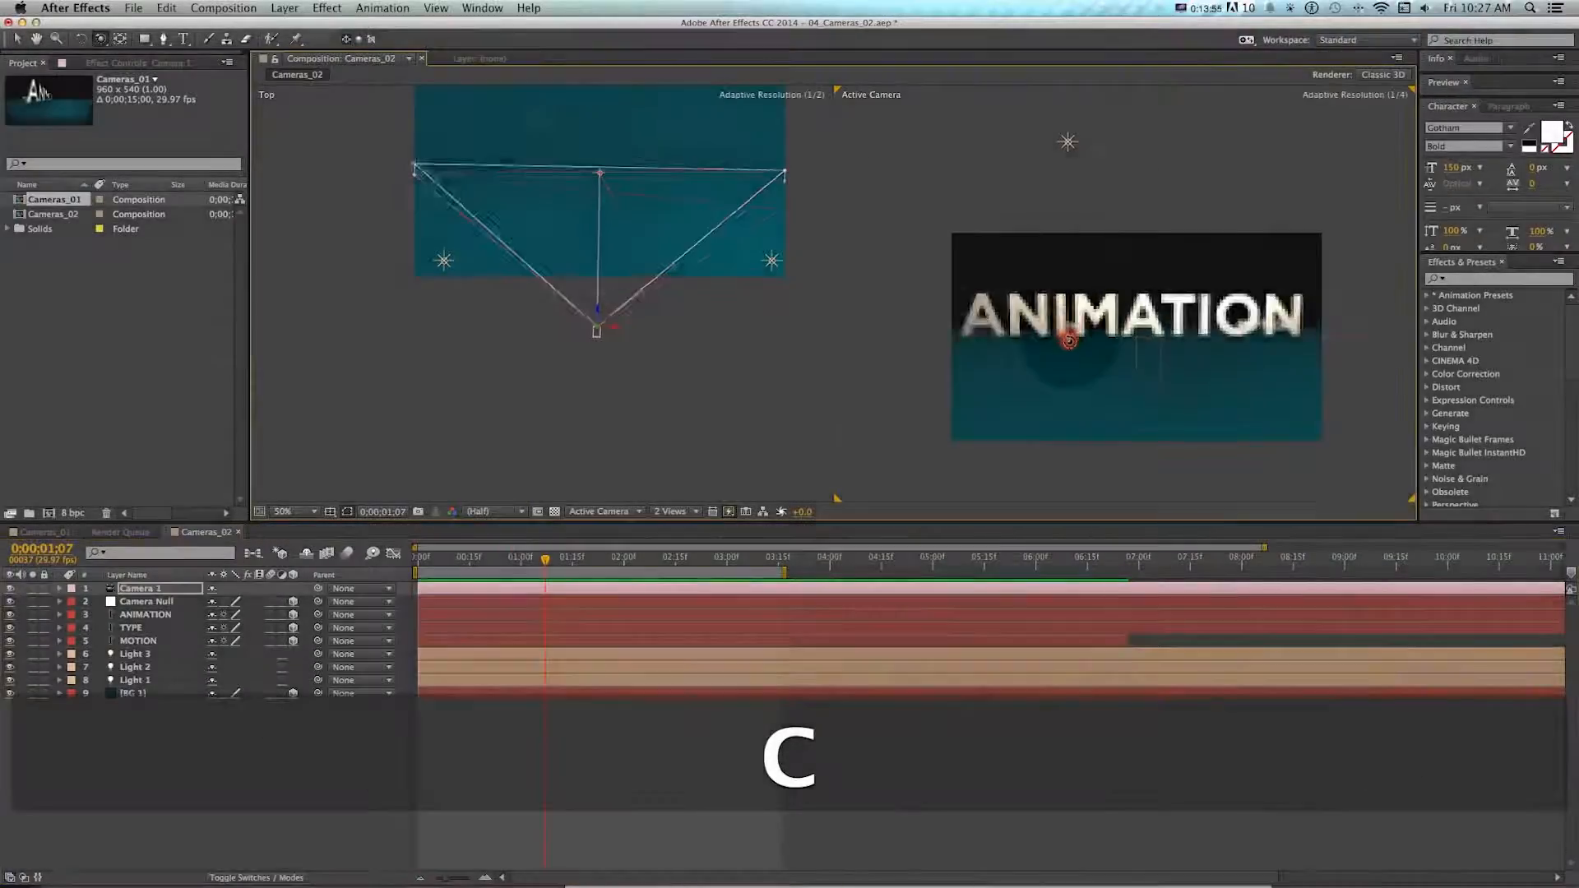
drag(1058, 320, 1179, 333)
click(144, 590)
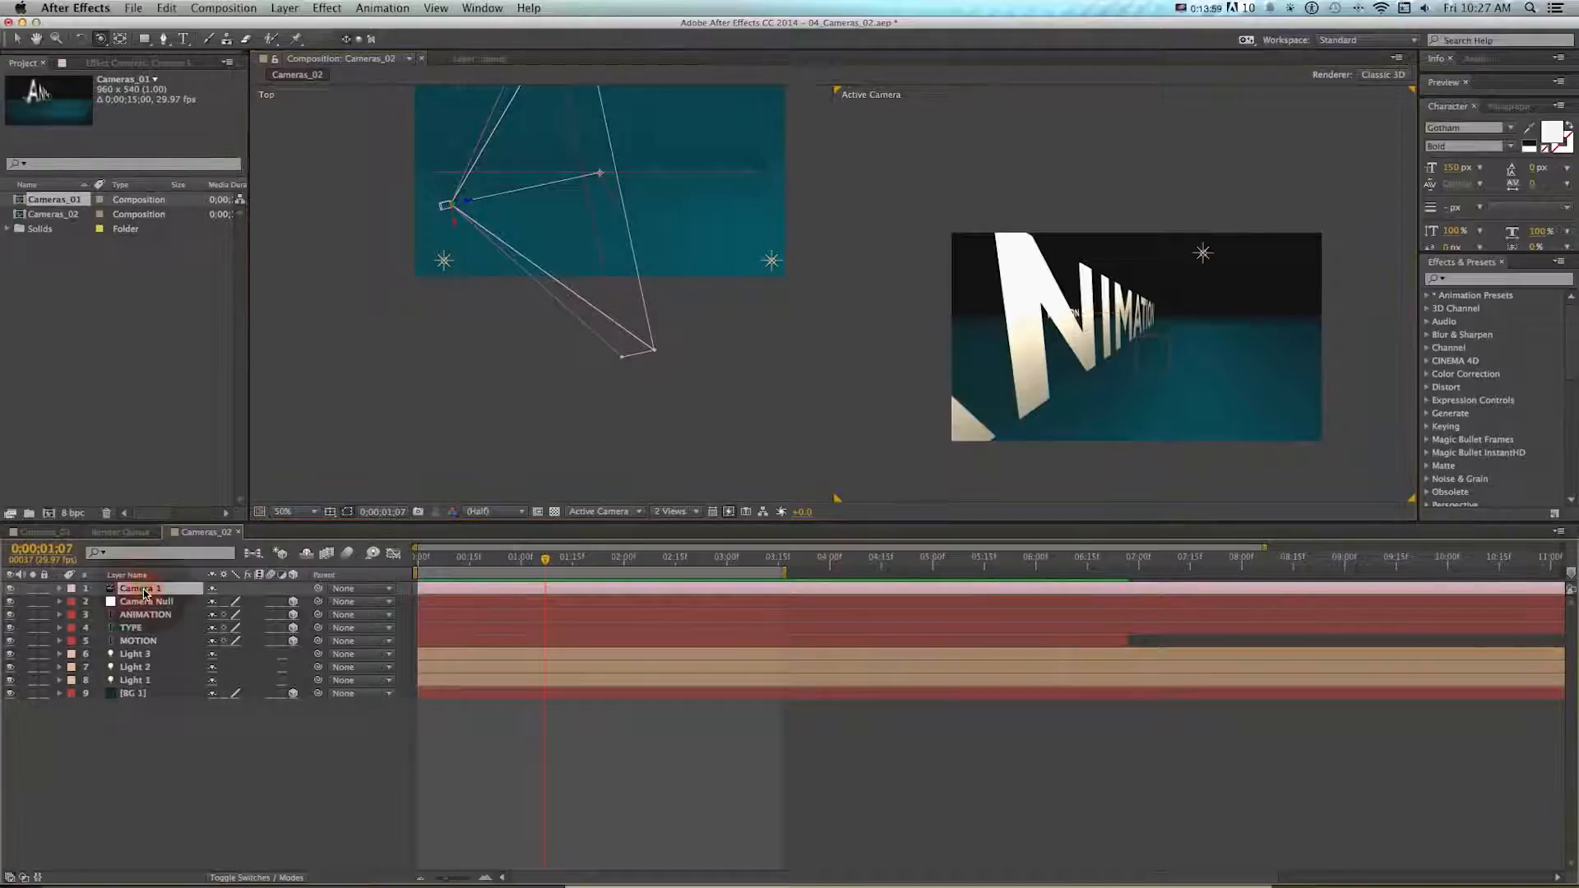
key(p)
key(shift+a)
- Move Camera 1 in close among the ANIMATION letters with MOTION in view, and keyframe Point of Interest and Position at 0;00;00;00
key(space)
drag(1190, 308, 1223, 296)
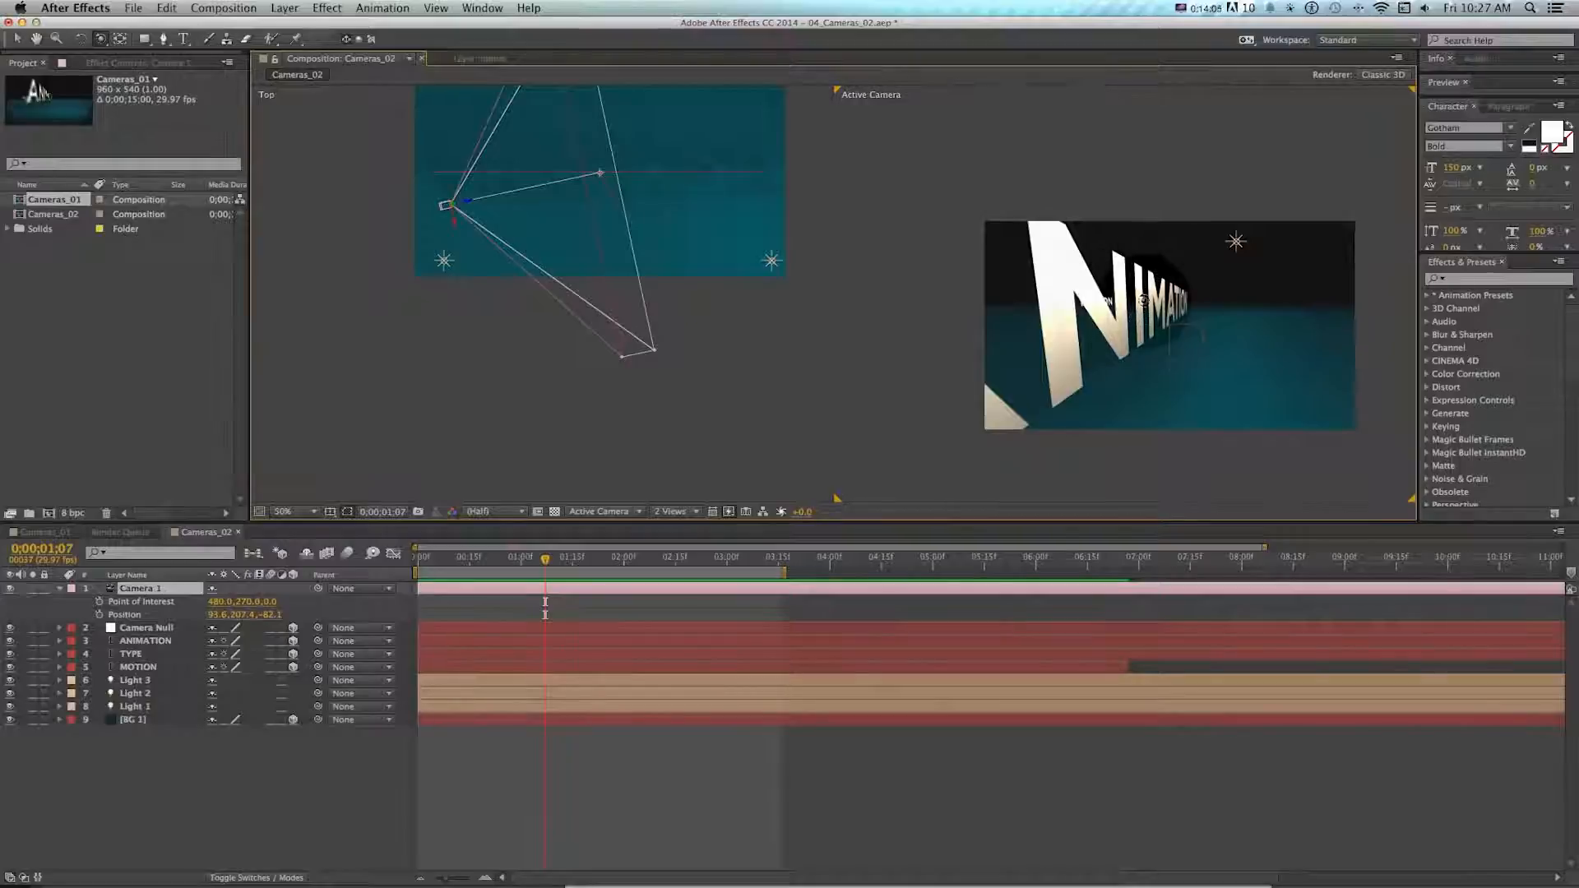
key(c)
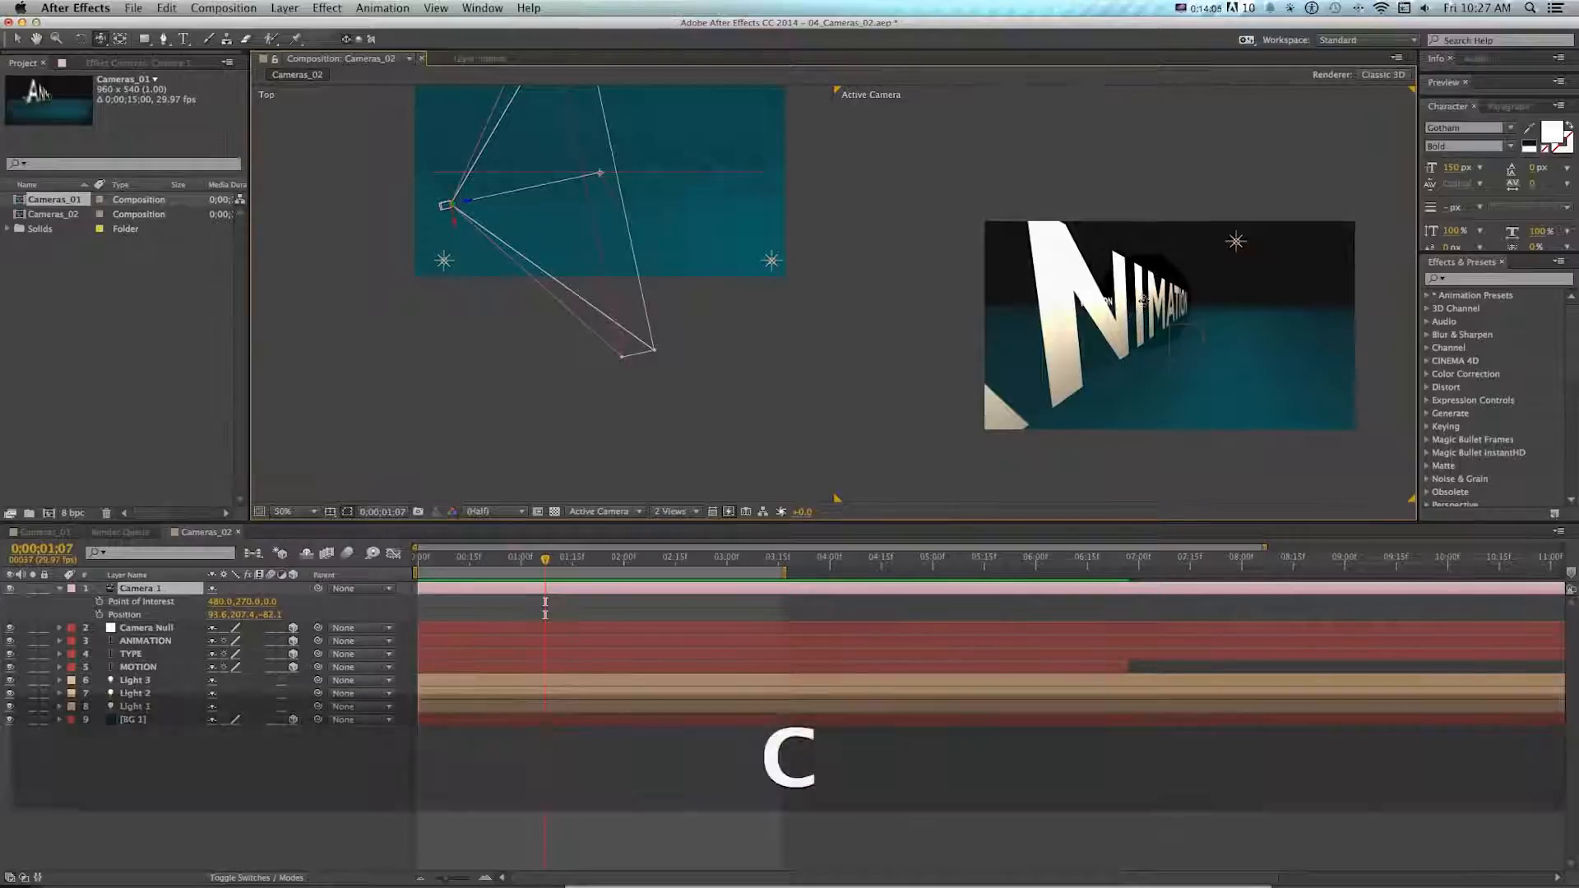
drag(1143, 301, 1157, 299)
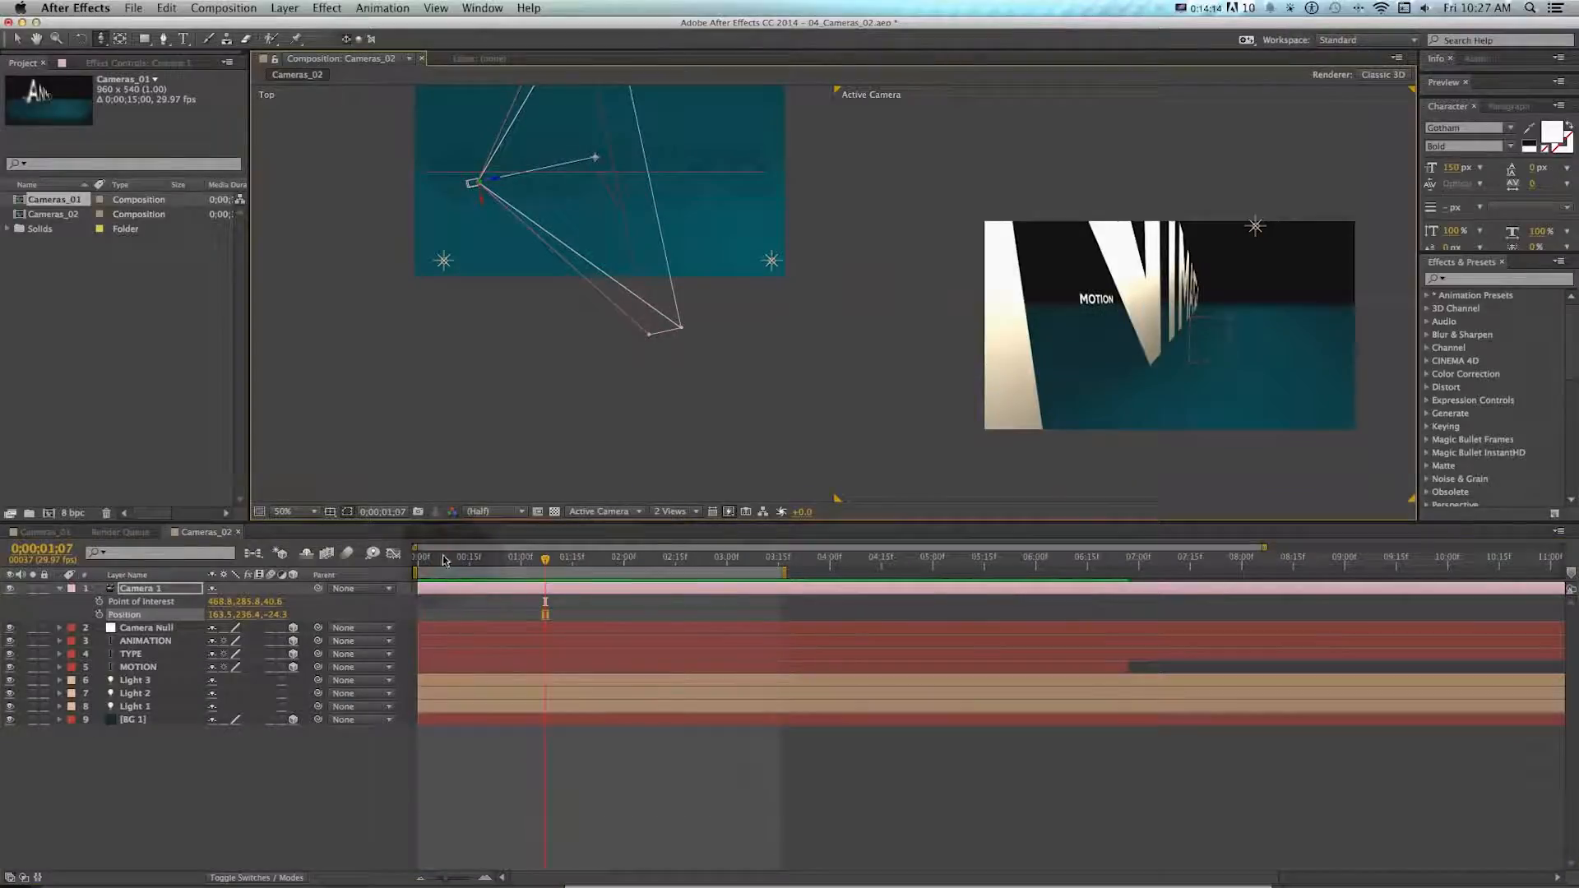
drag(444, 560, 382, 573)
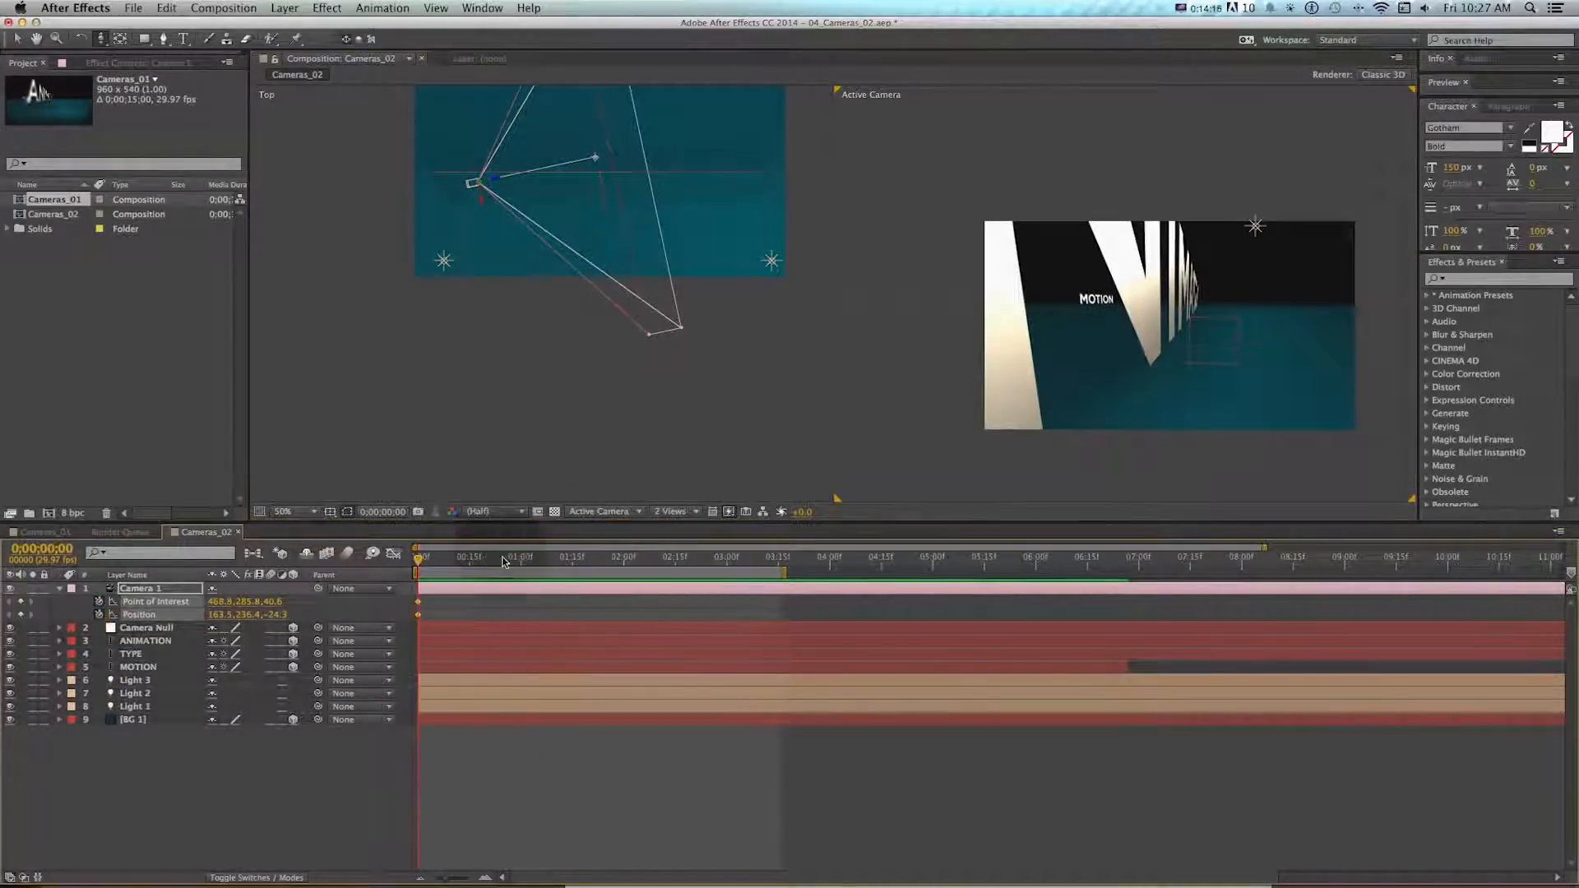
- At 0;00;01;00, pull Camera 1 back until the first letter A is in frame, and keyframe both Position and Point of Interest
key(c)
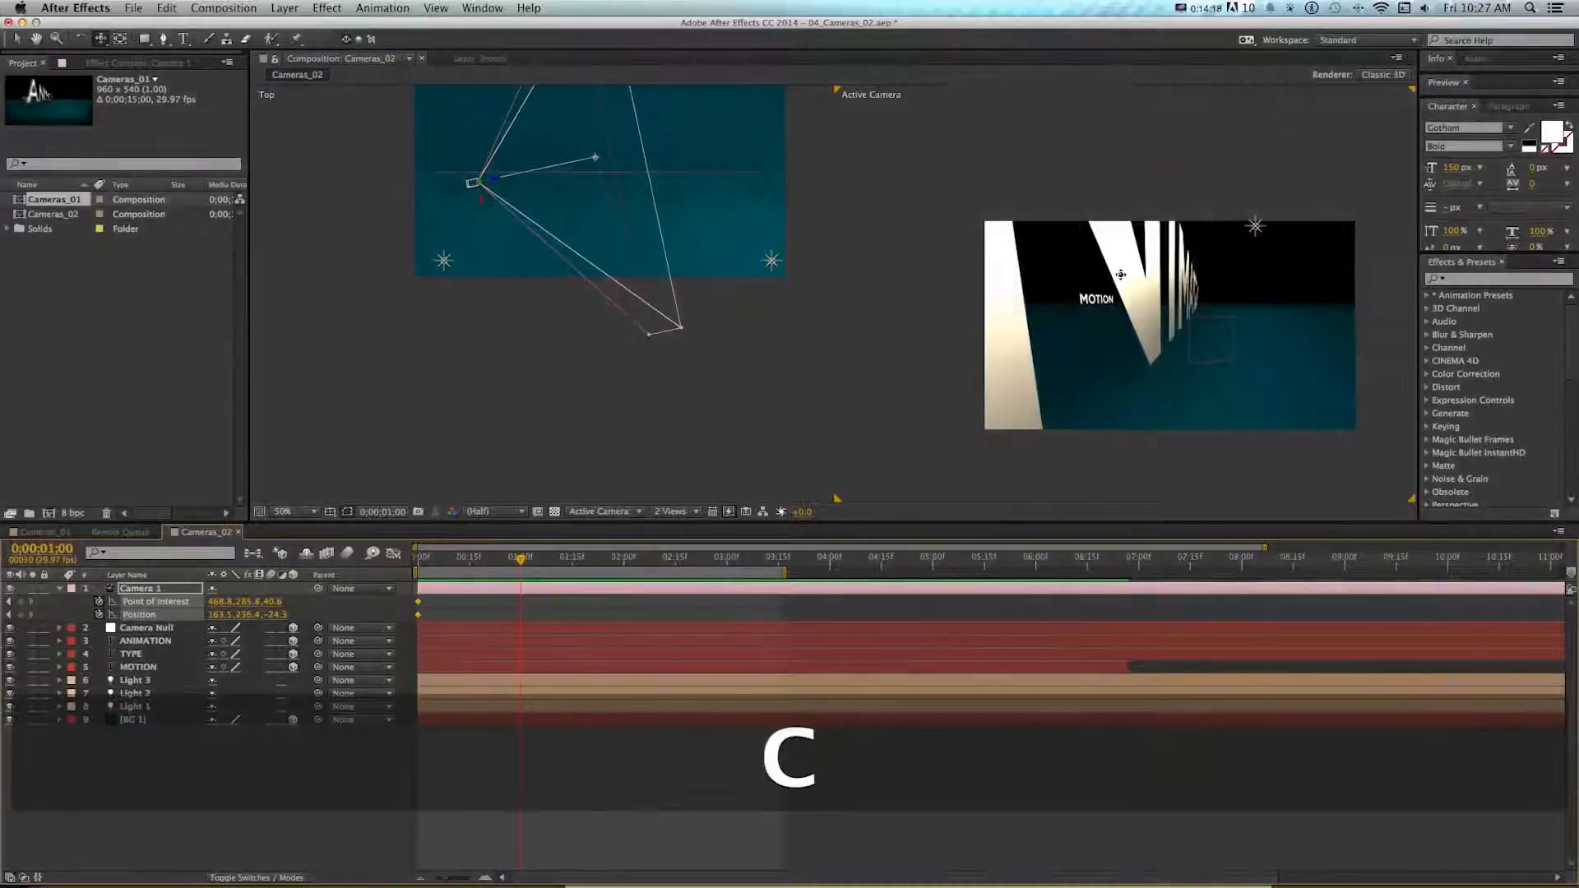
key(c)
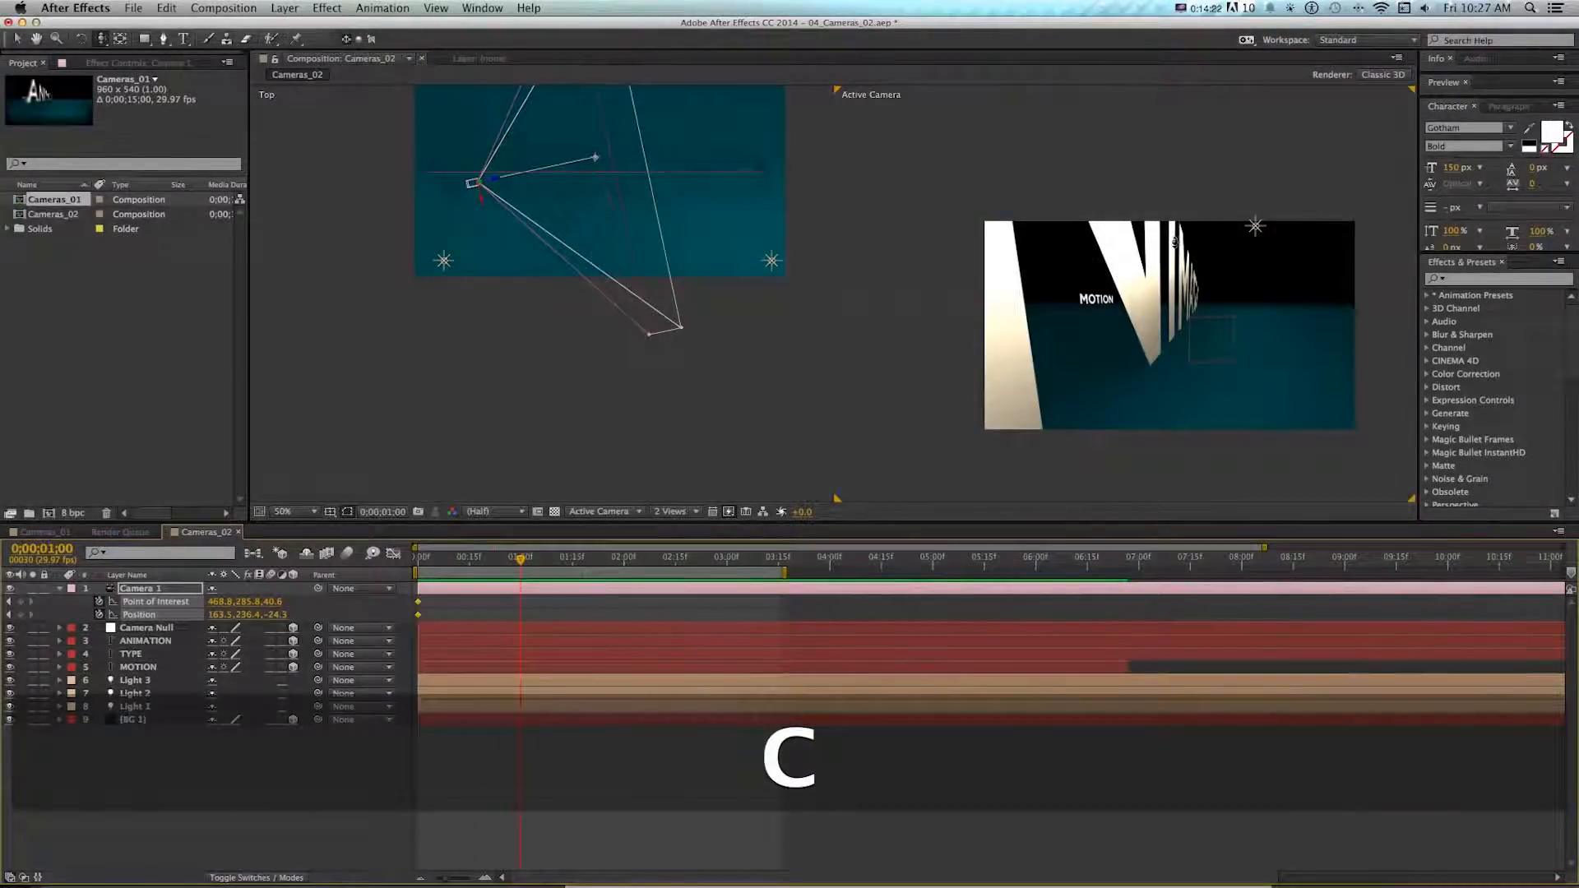
drag(1175, 241, 1174, 298)
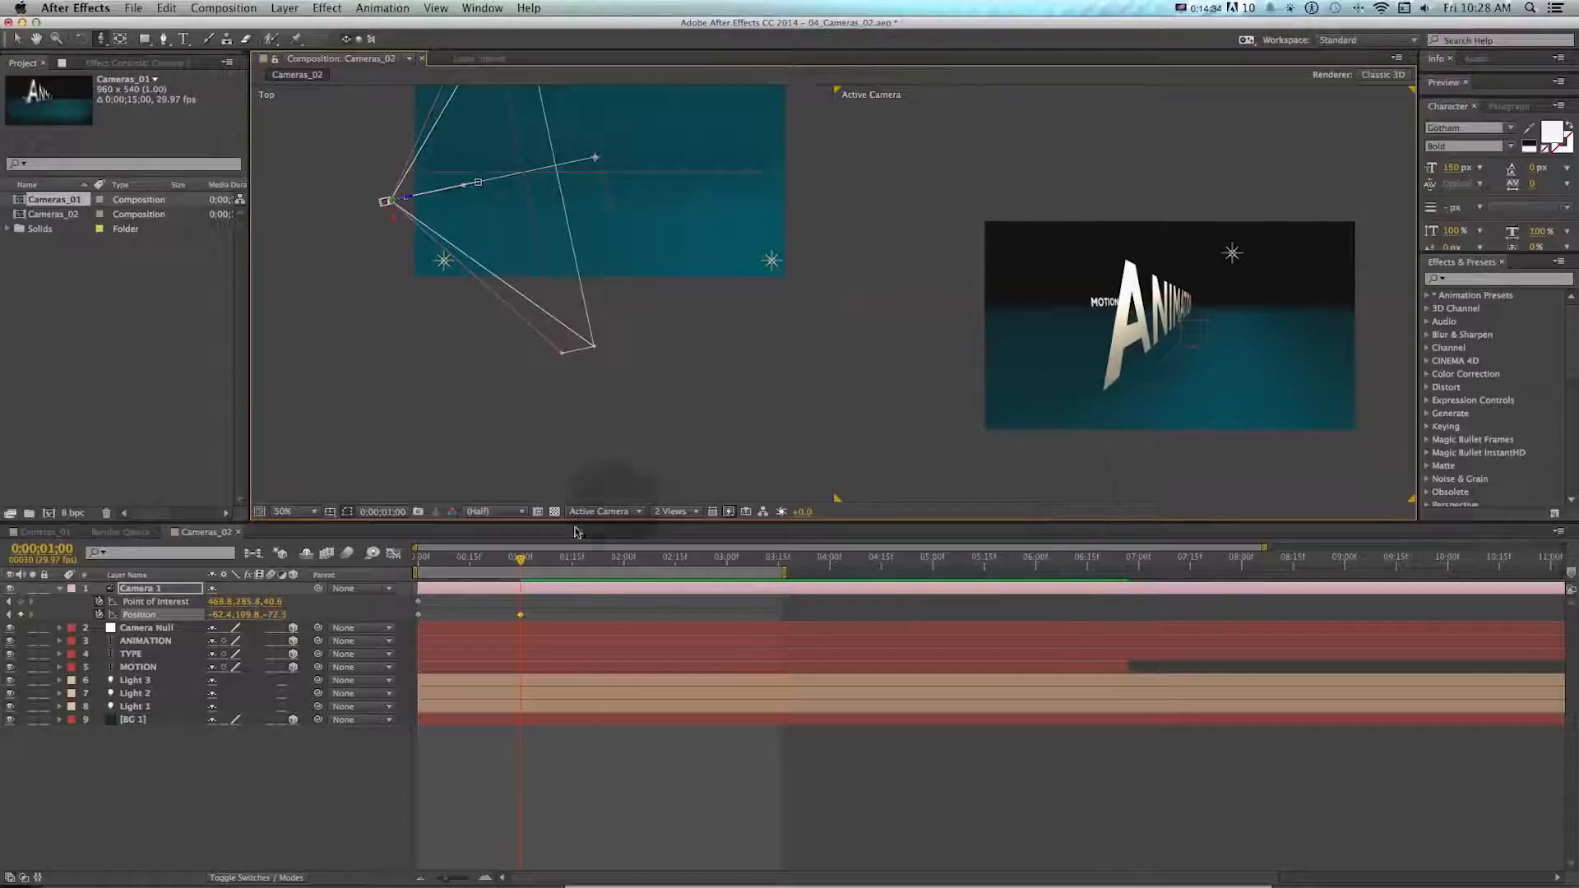
click(21, 601)
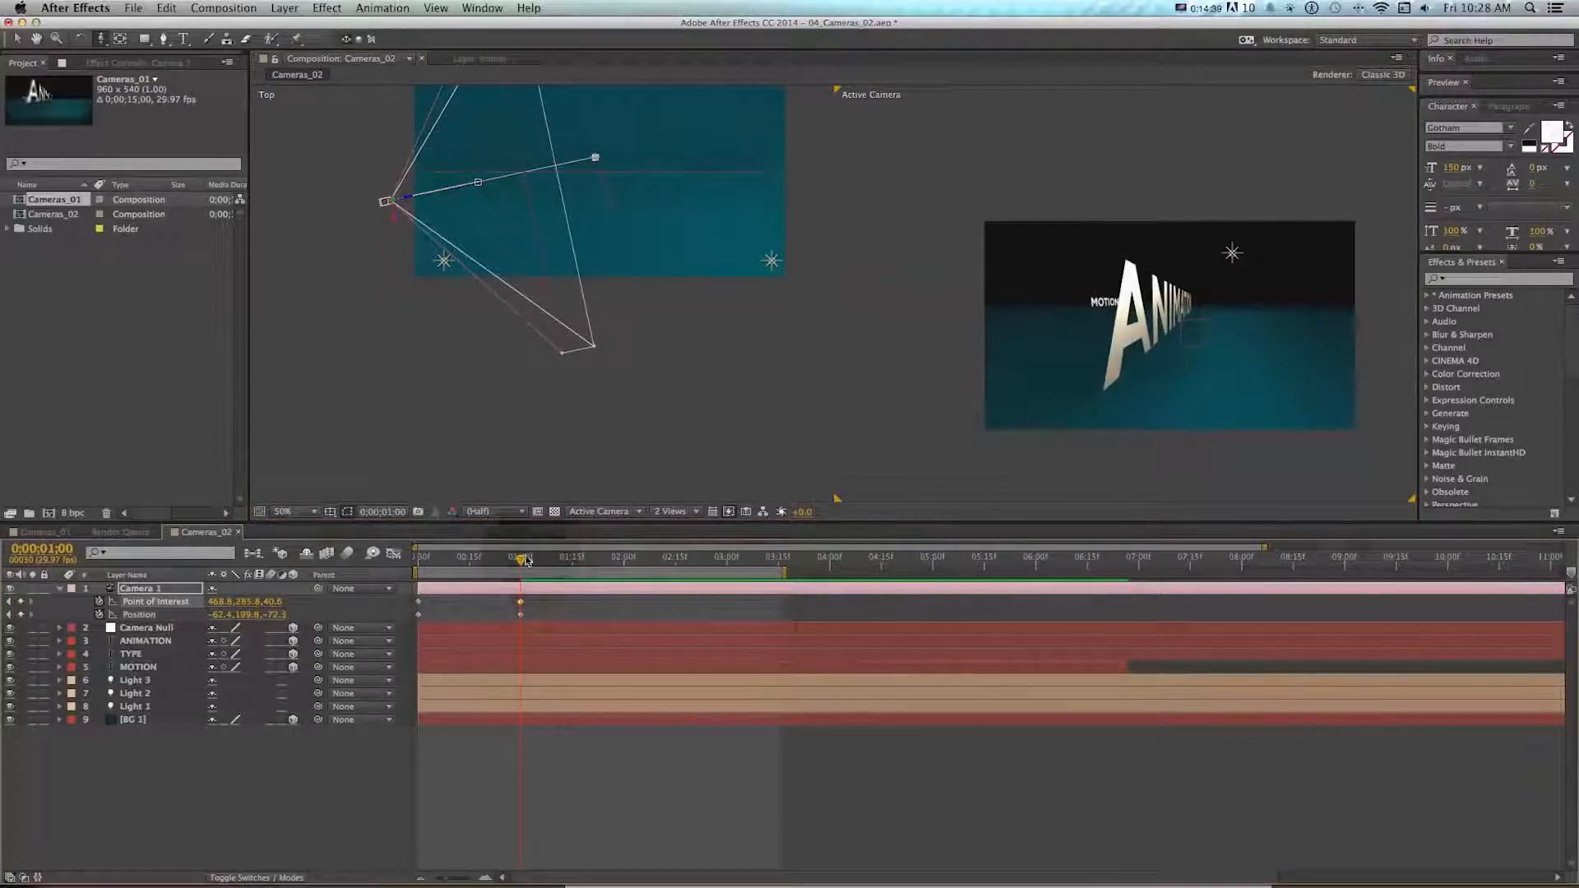
drag(571, 565, 595, 562)
key(super+z)
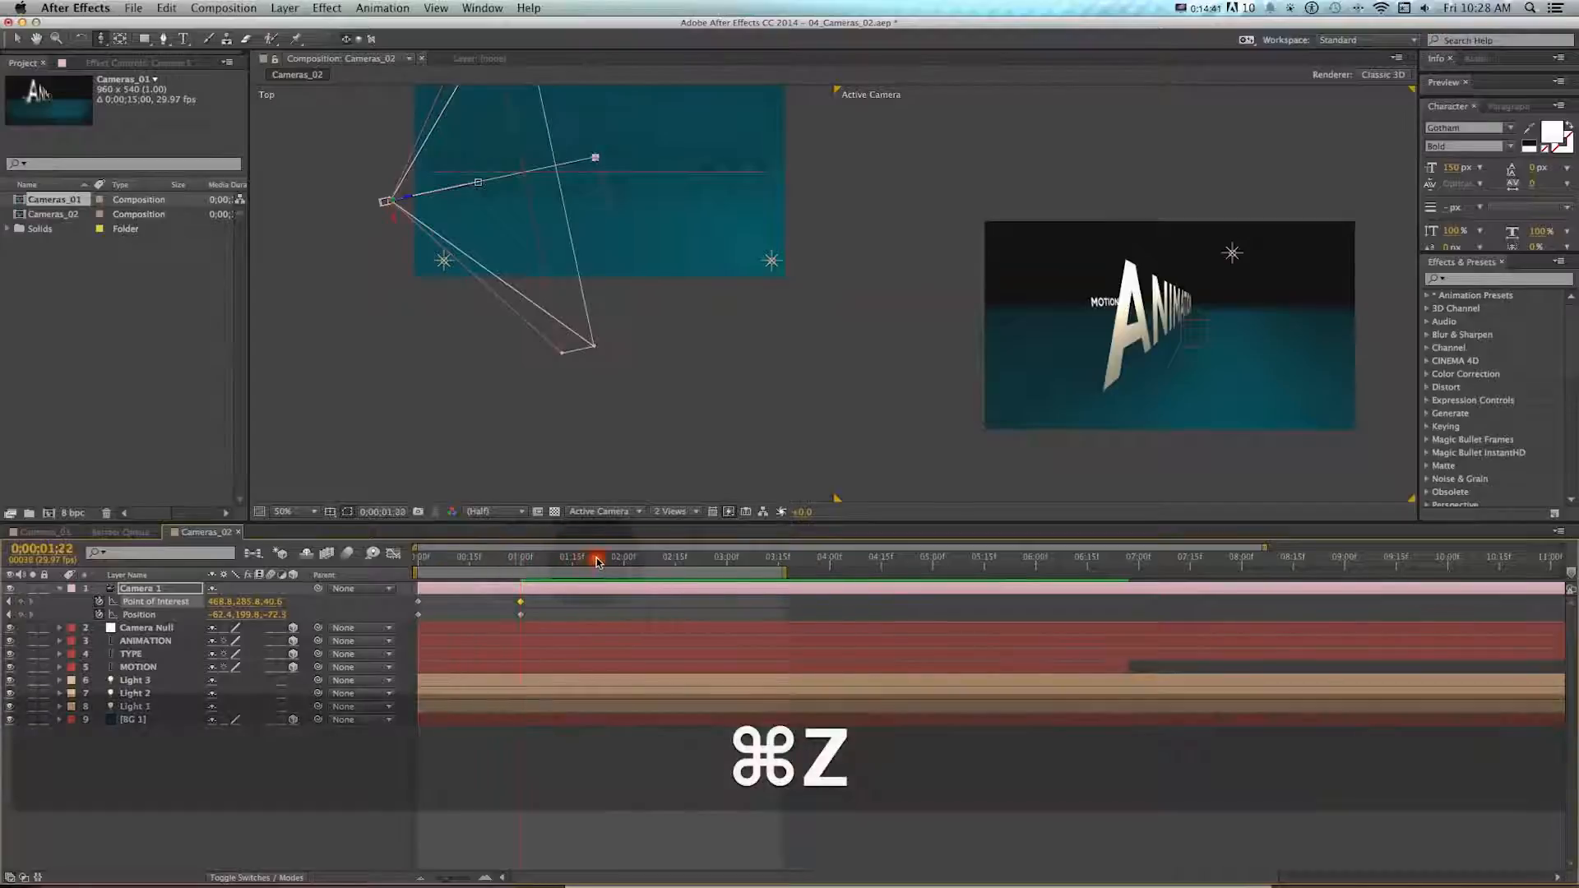
key(Delete)
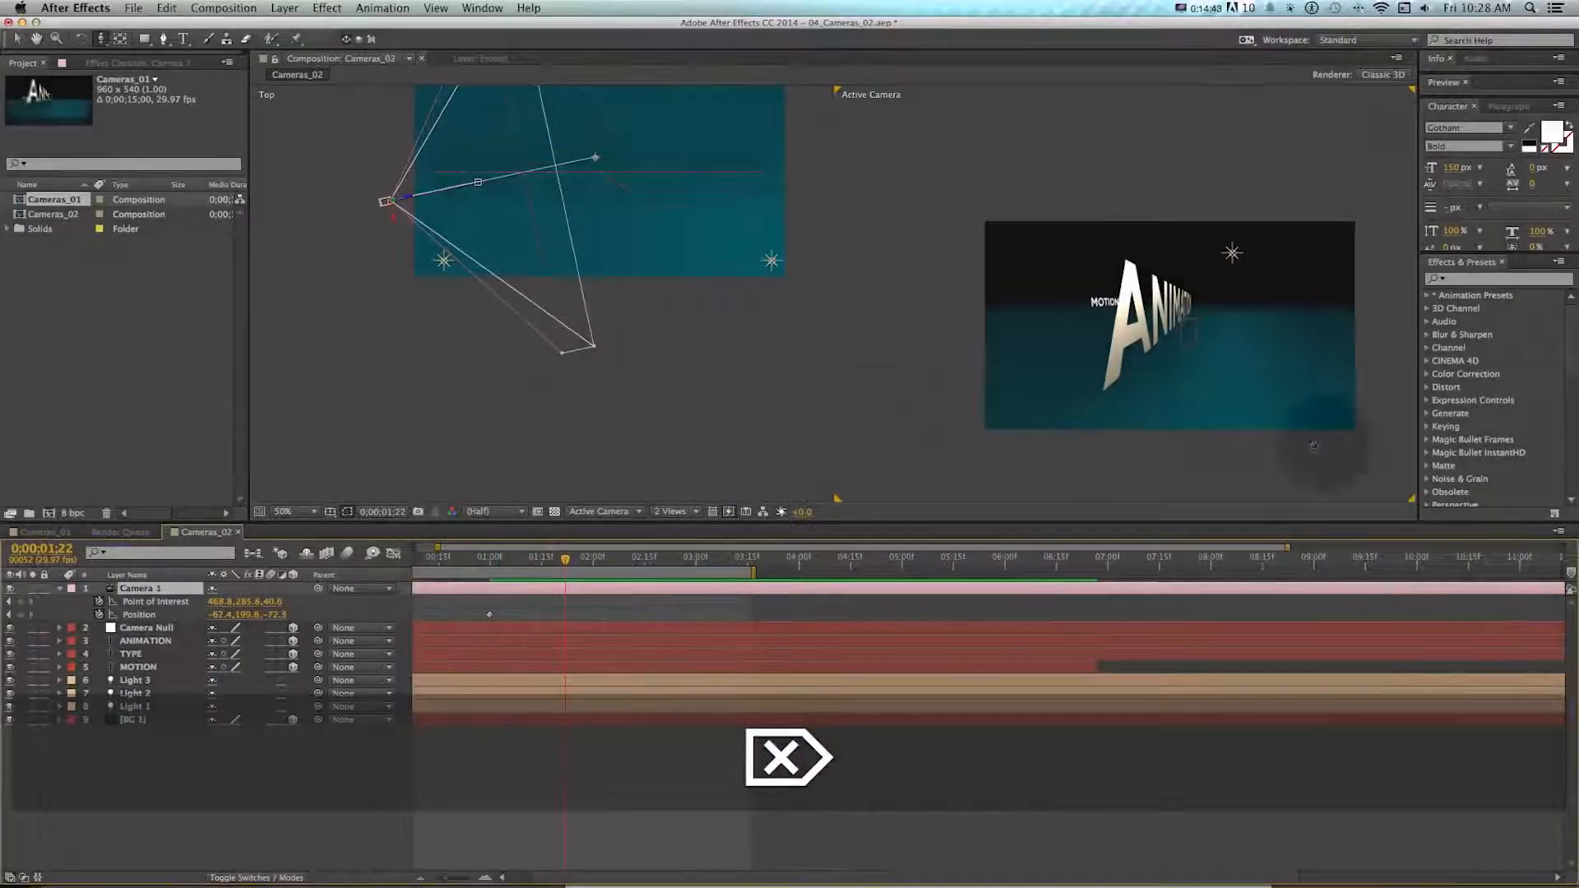
key(c)
drag(891, 324, 490, 566)
key(v)
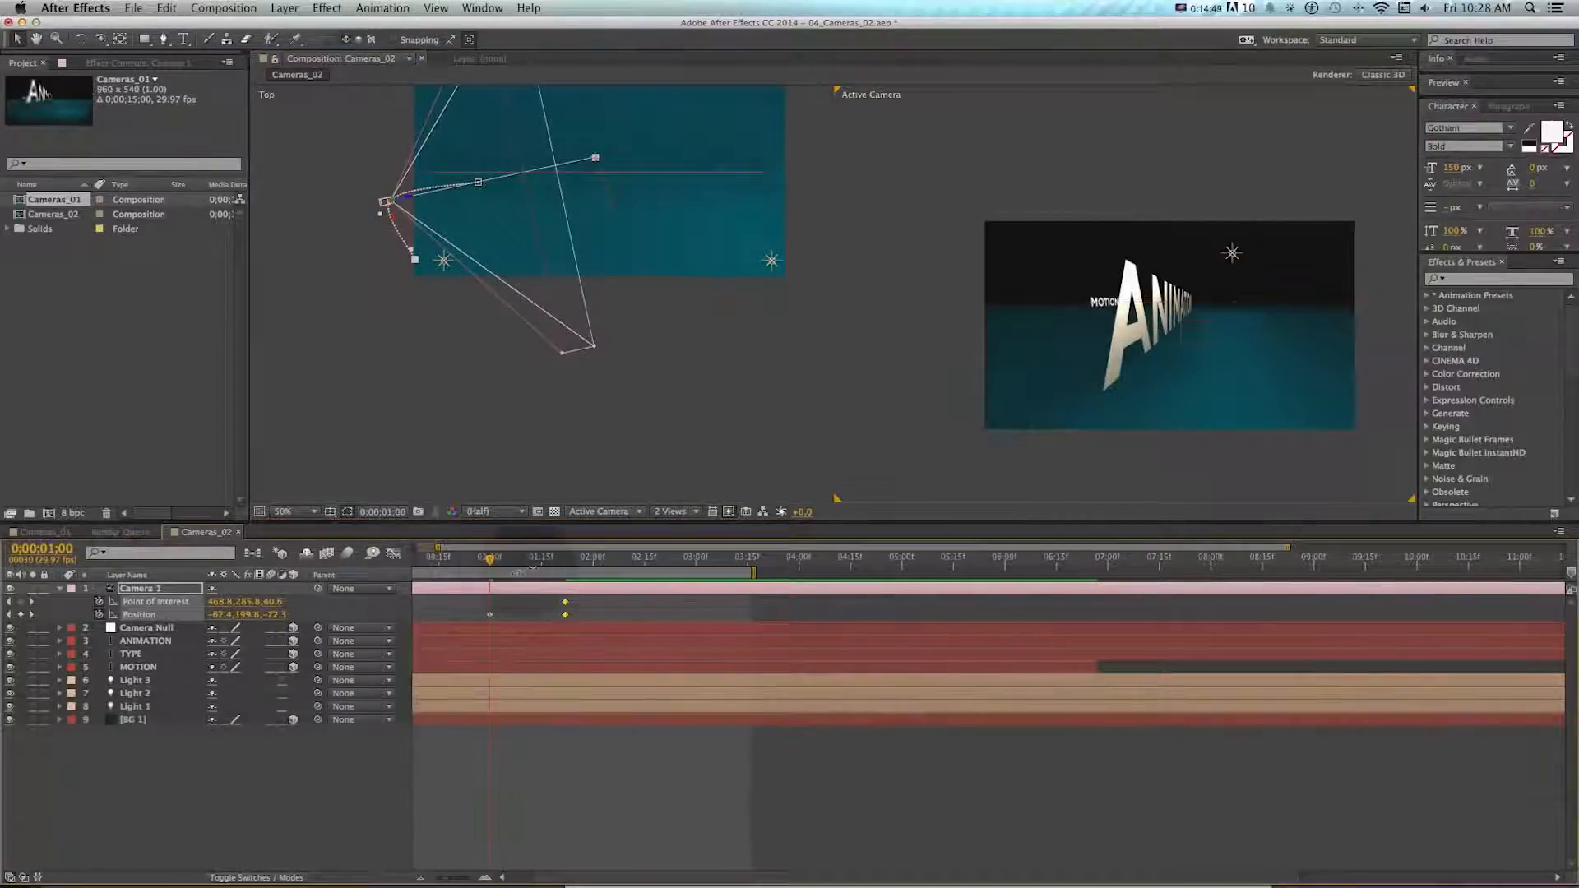
key(Delete)
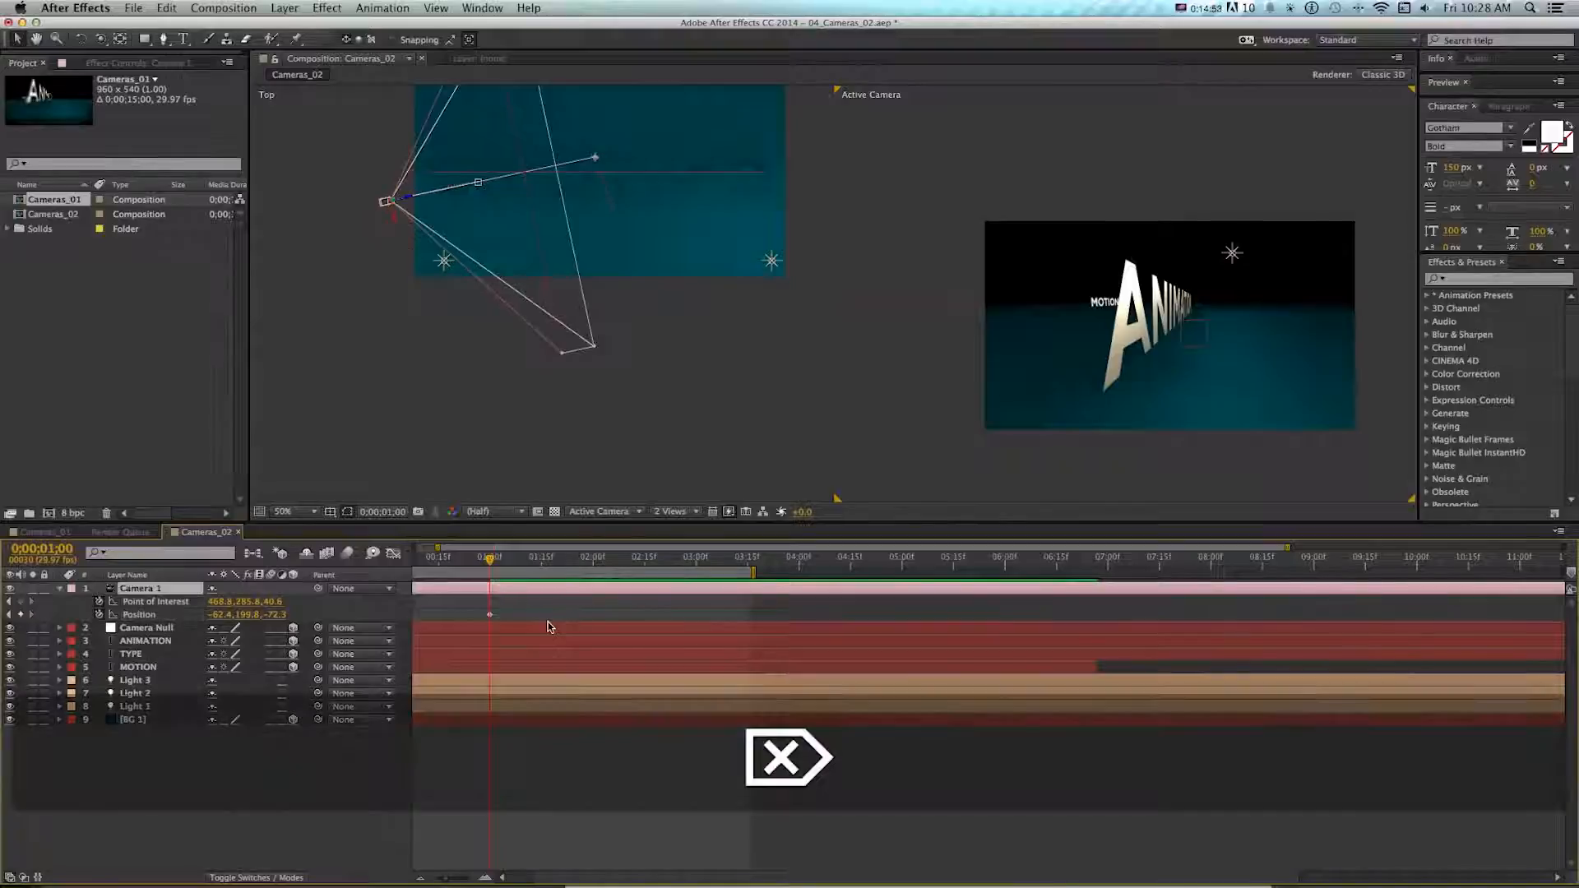
scroll(608, 598, left, 3)
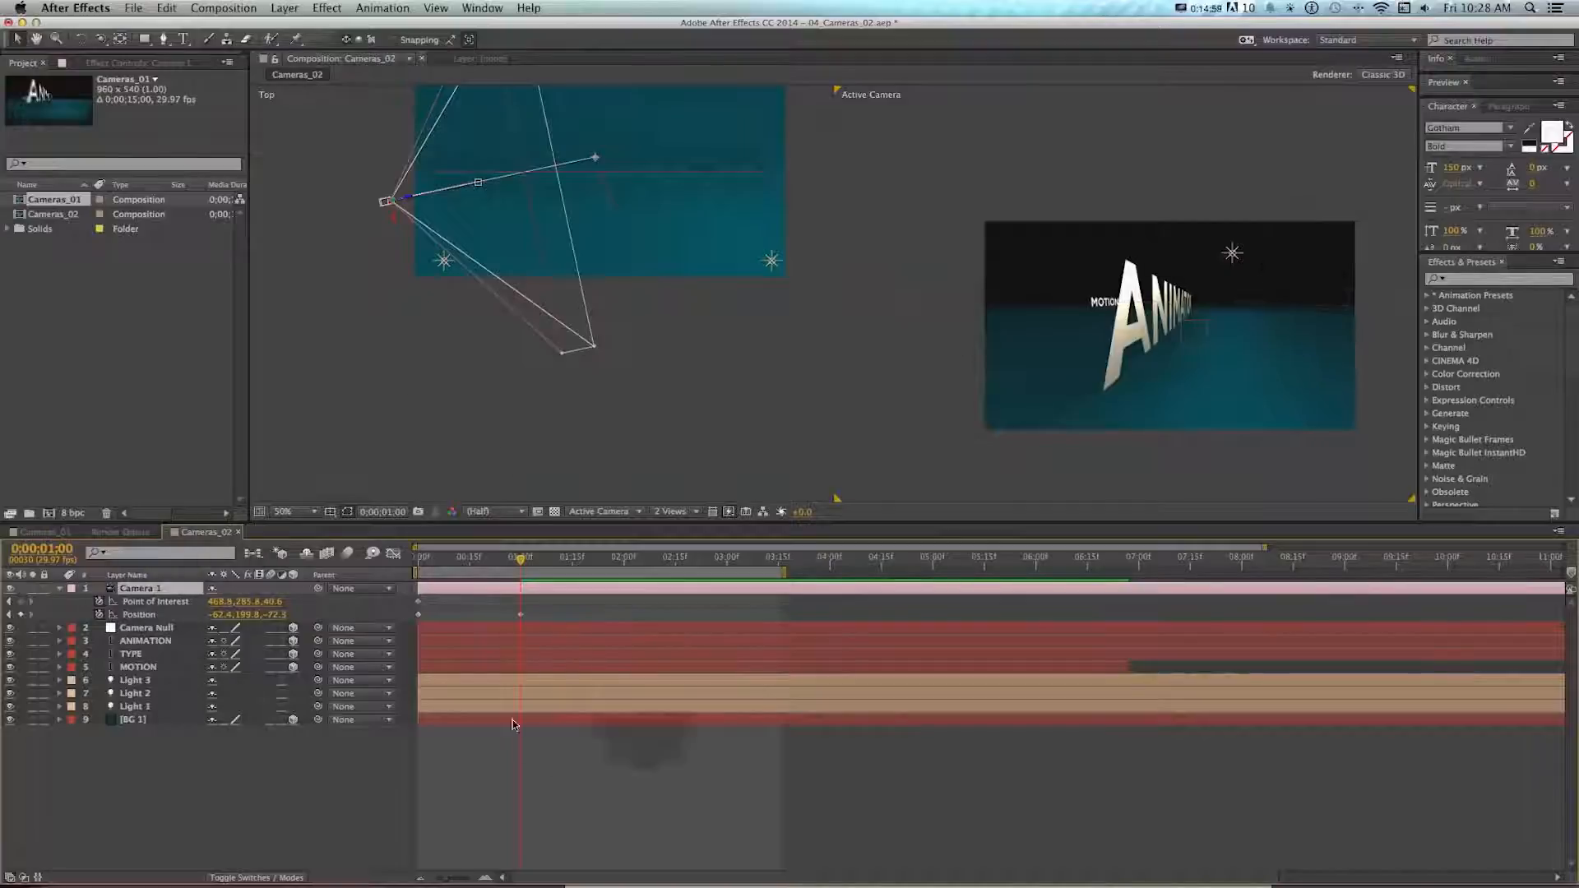
click(19, 601)
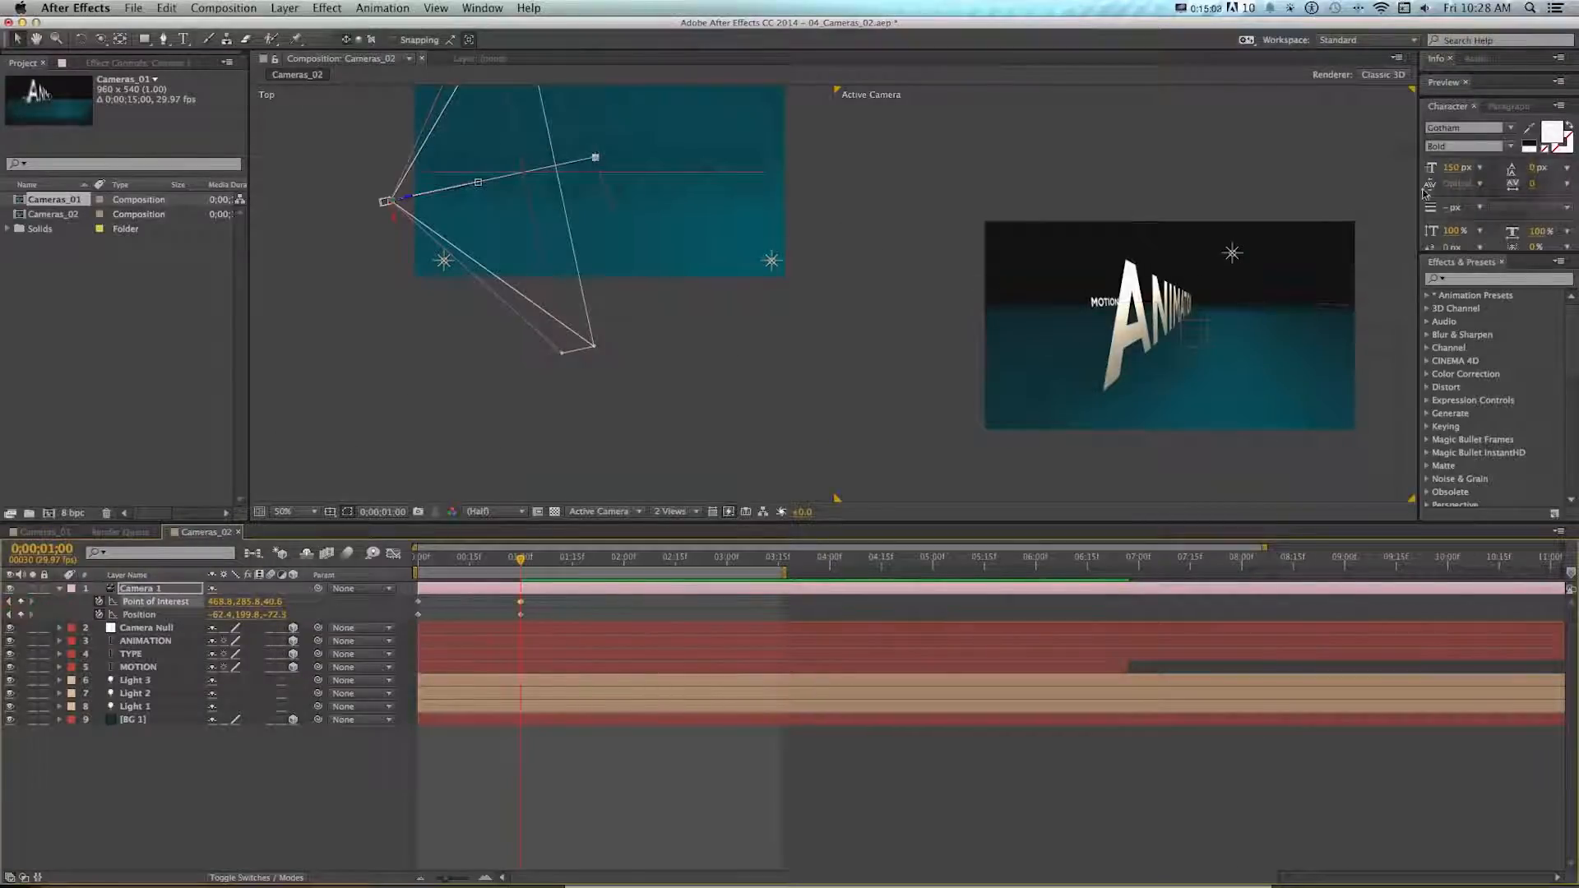
- At 0;00;03;00, orbit Camera 1 to a raised view in front of the whole ANIMATION text, with TYPE and MOTION behind it
drag(481, 564, 519, 564)
key(c)
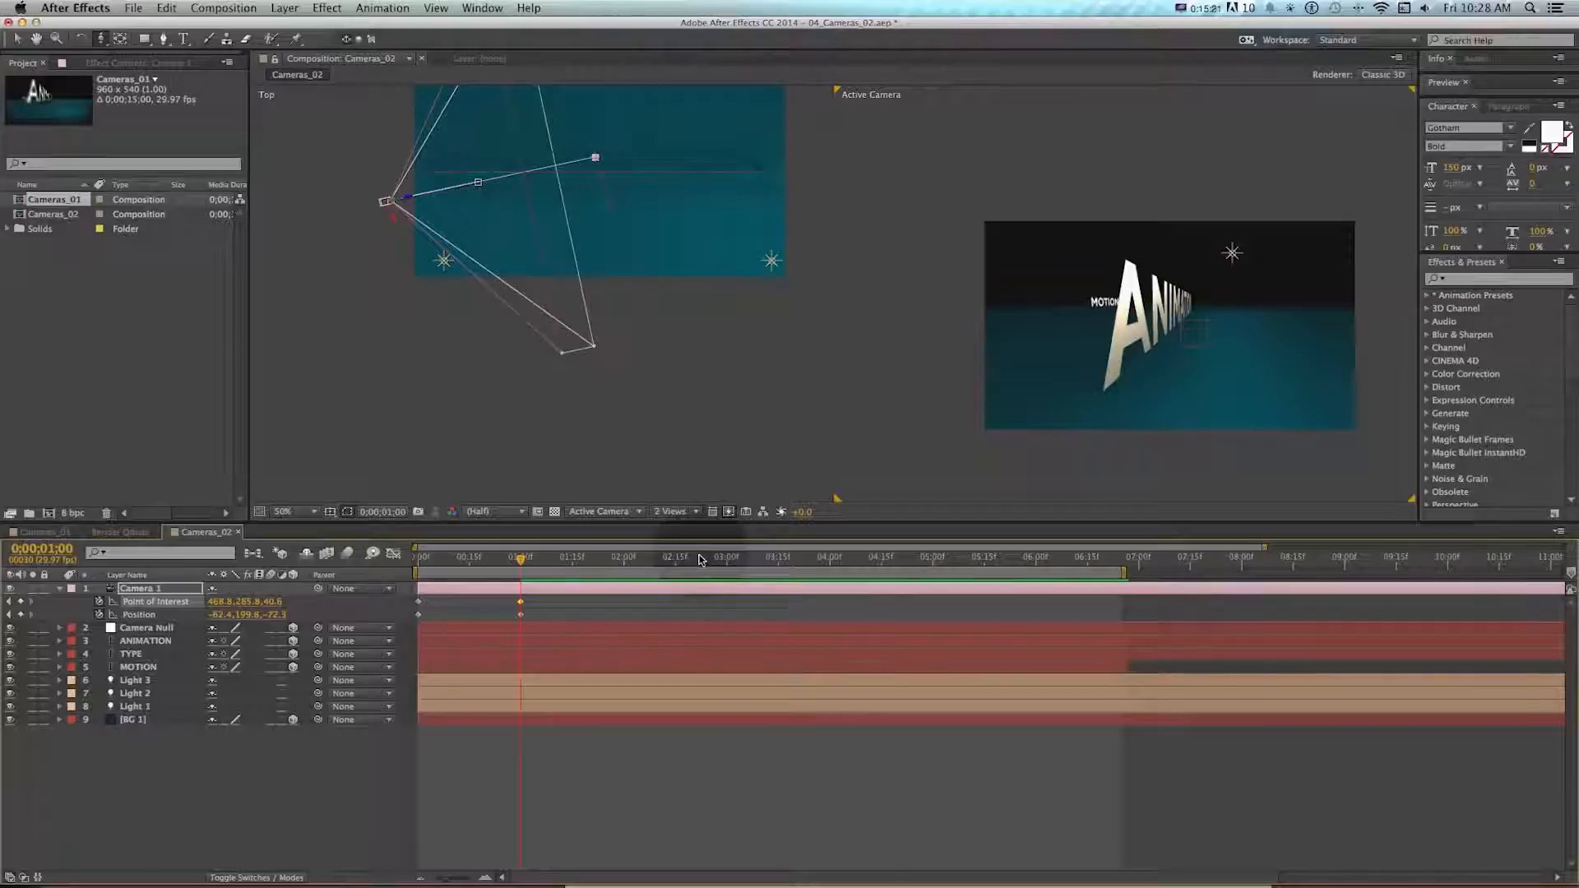
click(722, 557)
key(c)
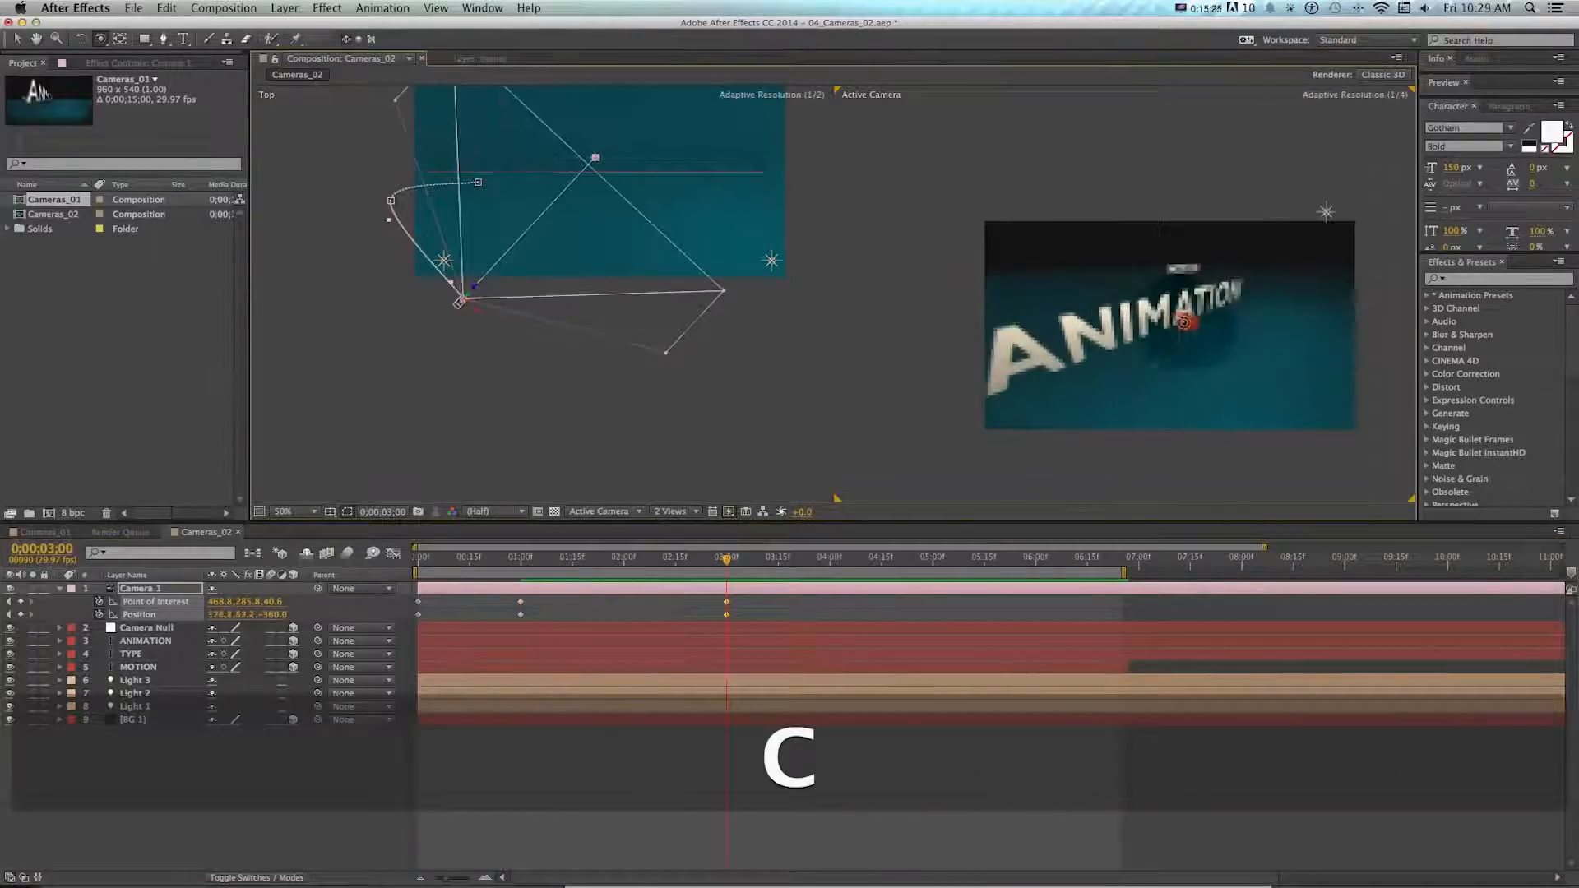
drag(1151, 325, 1168, 321)
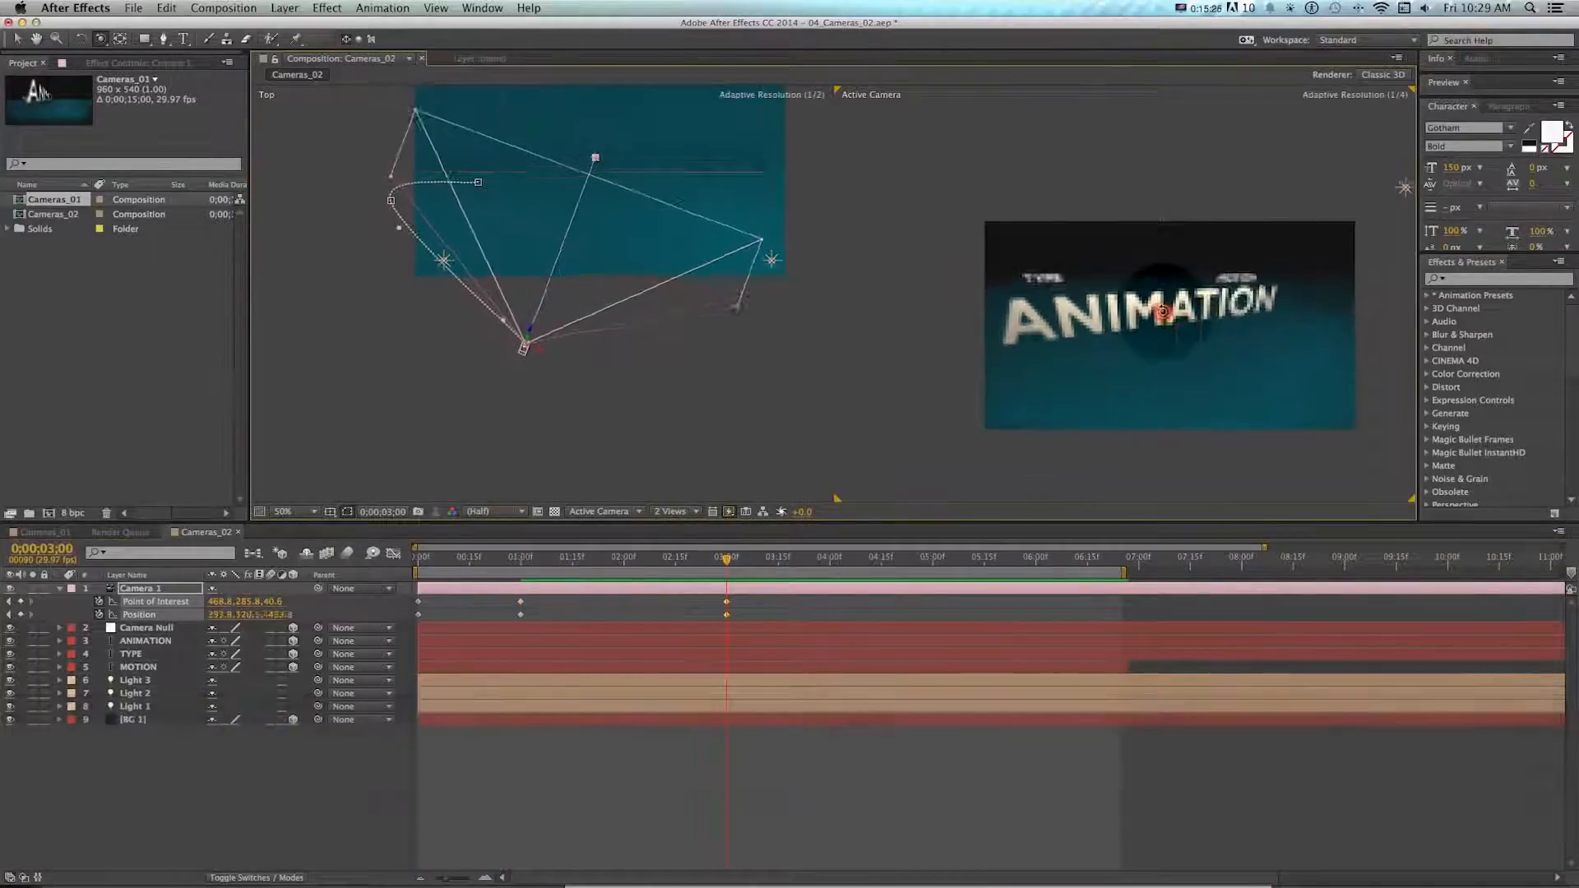
key(v)
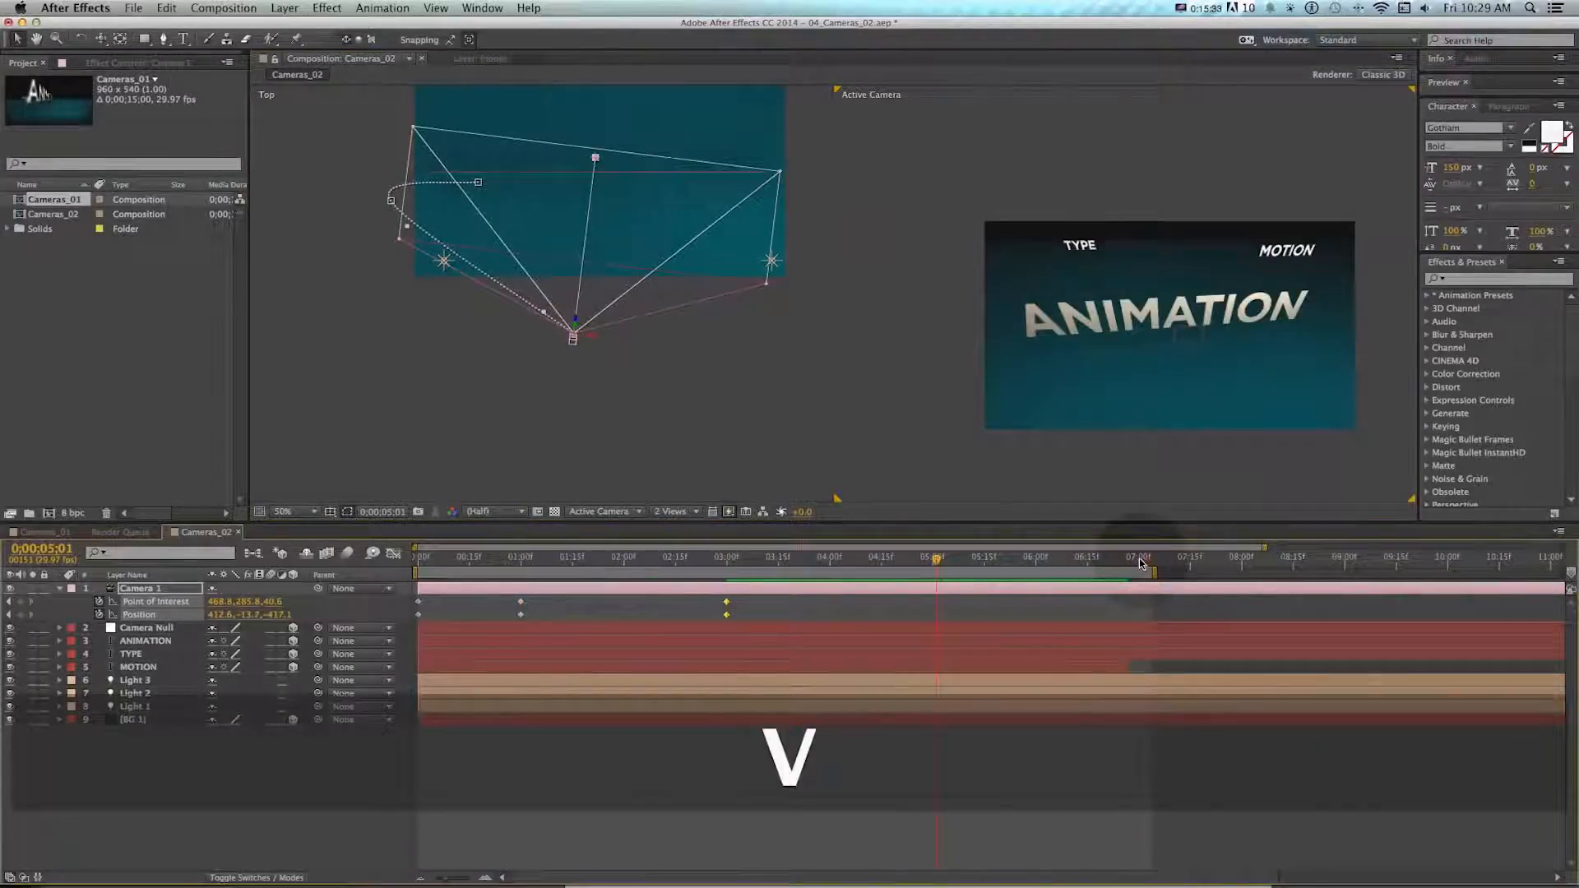
- At 0;00;07;00, orbit Camera 1 down to a straight-on view of ANIMATION, and extend the work area to about 0;00;08;00
click(1139, 561)
key(c)
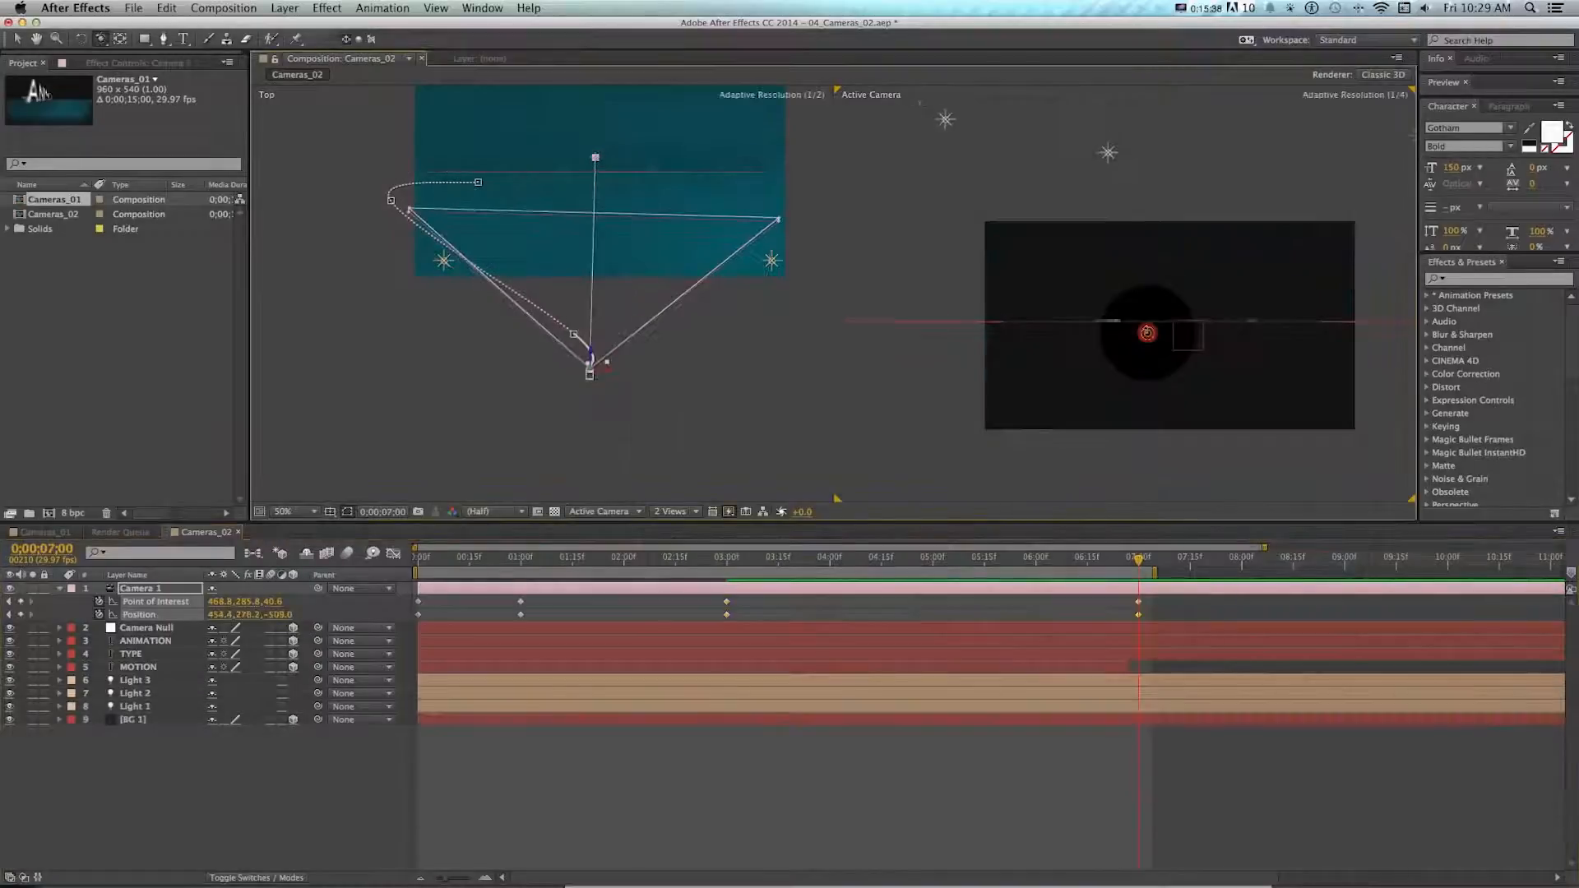
drag(1148, 333, 1146, 343)
key(space)
drag(506, 333, 548, 369)
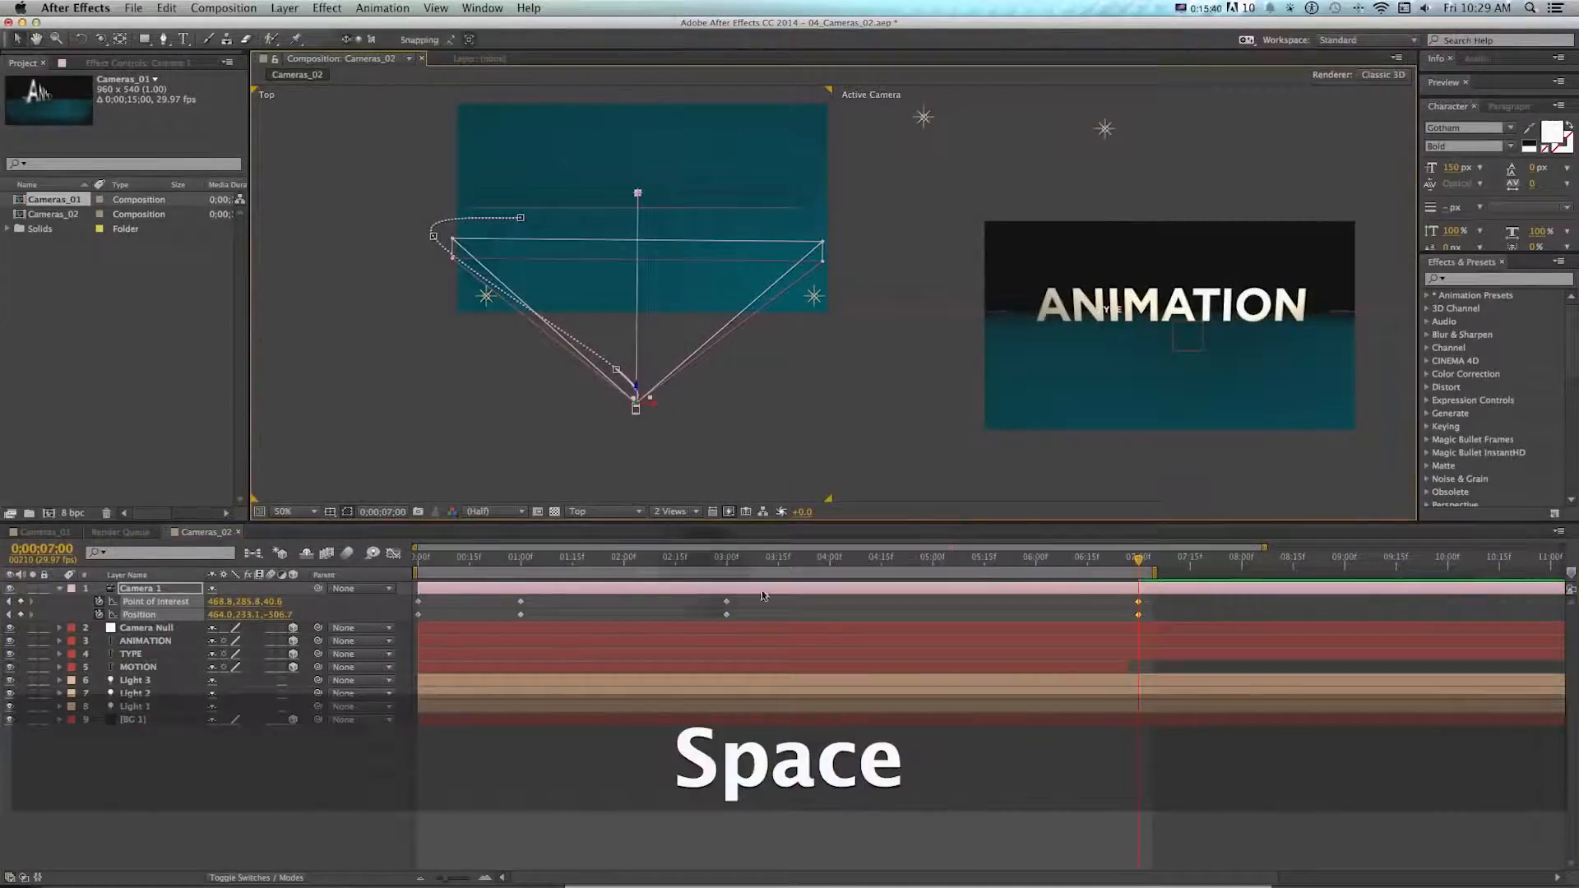
drag(1155, 574, 1247, 573)
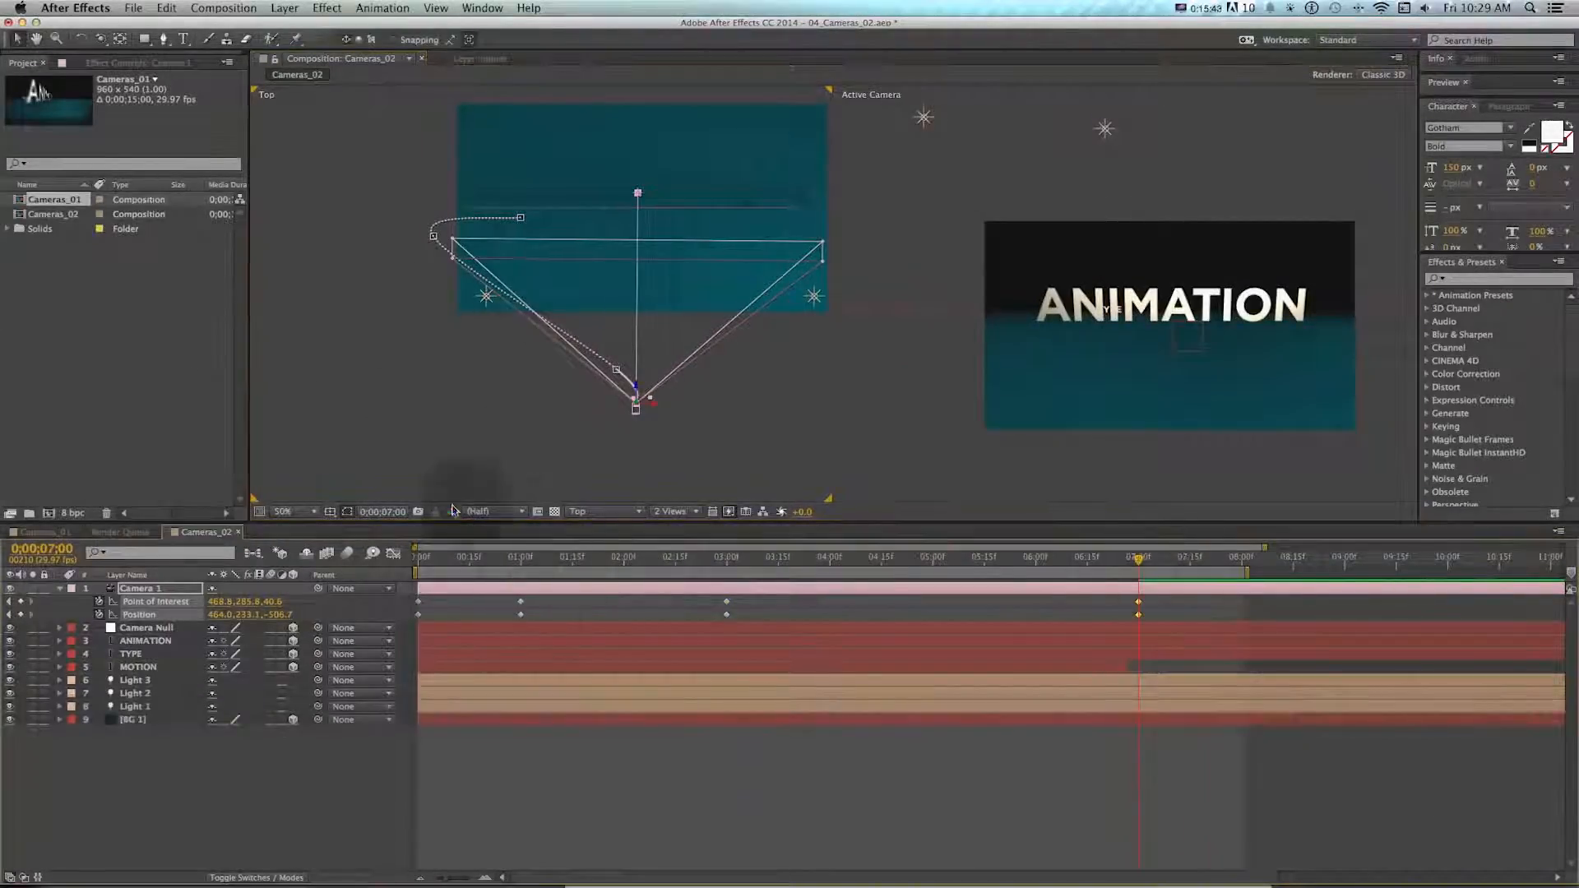
- Inspect the start of Camera 1's motion path up close in the Top view and select its first Position keyframe
key(space)
drag(509, 233, 491, 245)
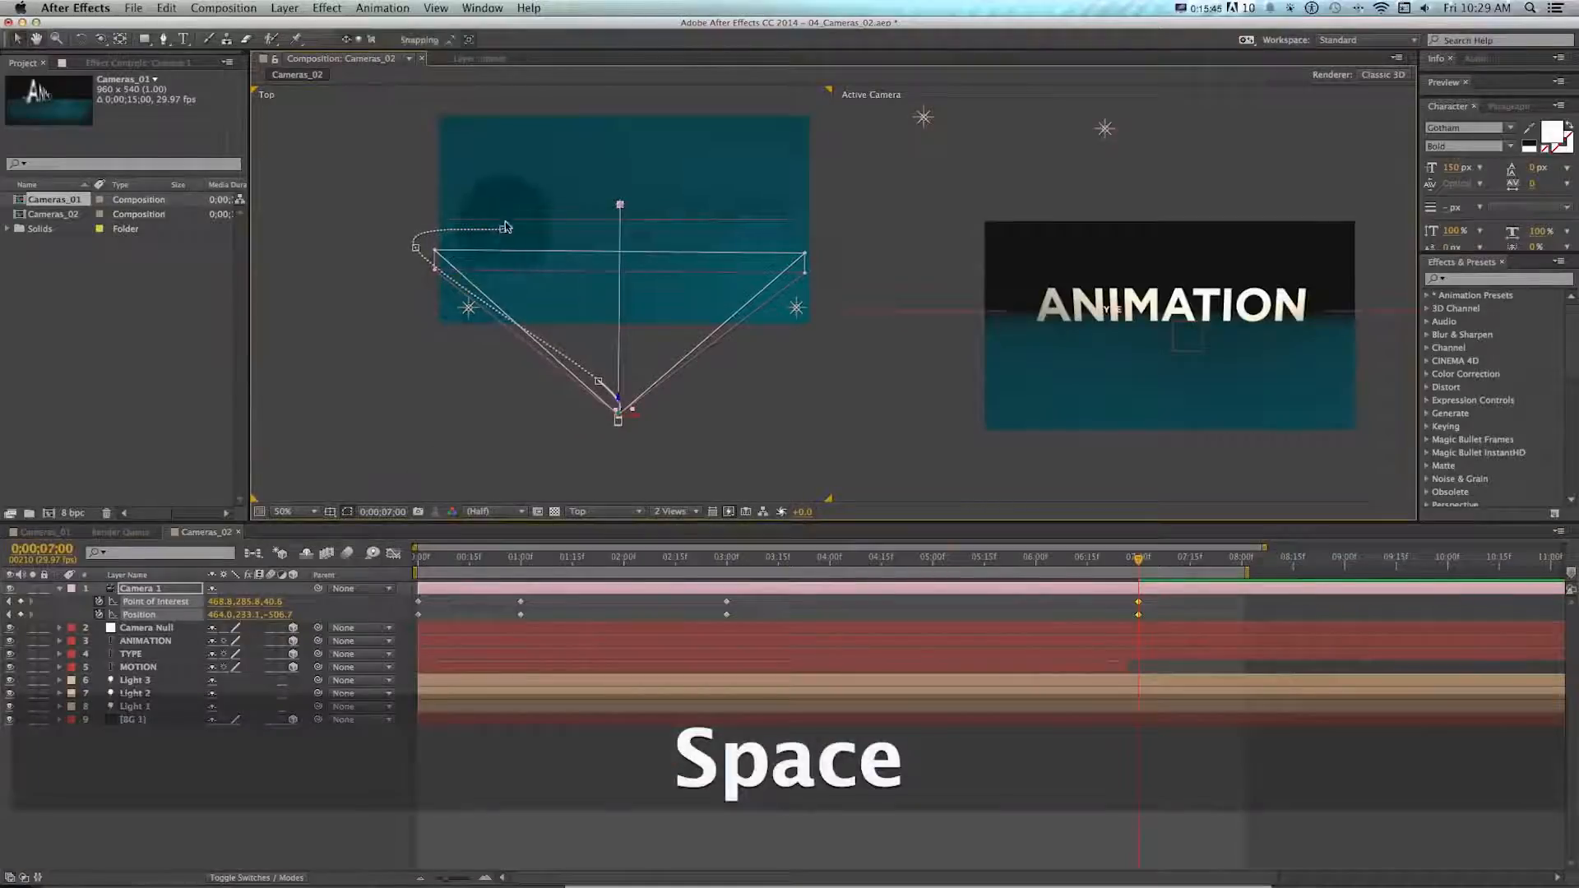
key(z)
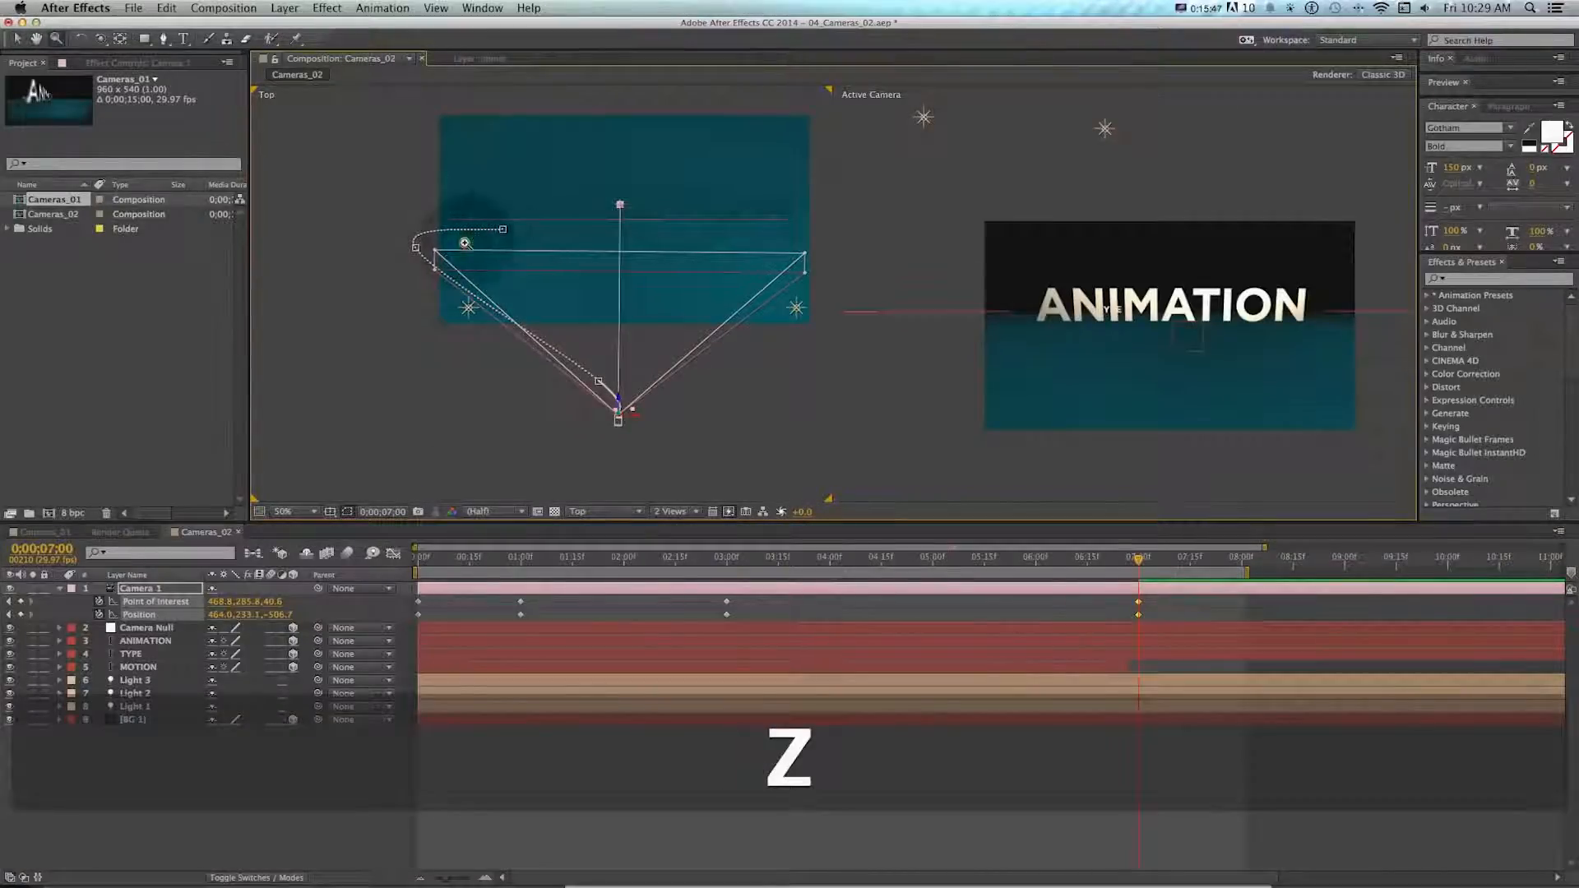
click(464, 243)
key(v)
click(617, 268)
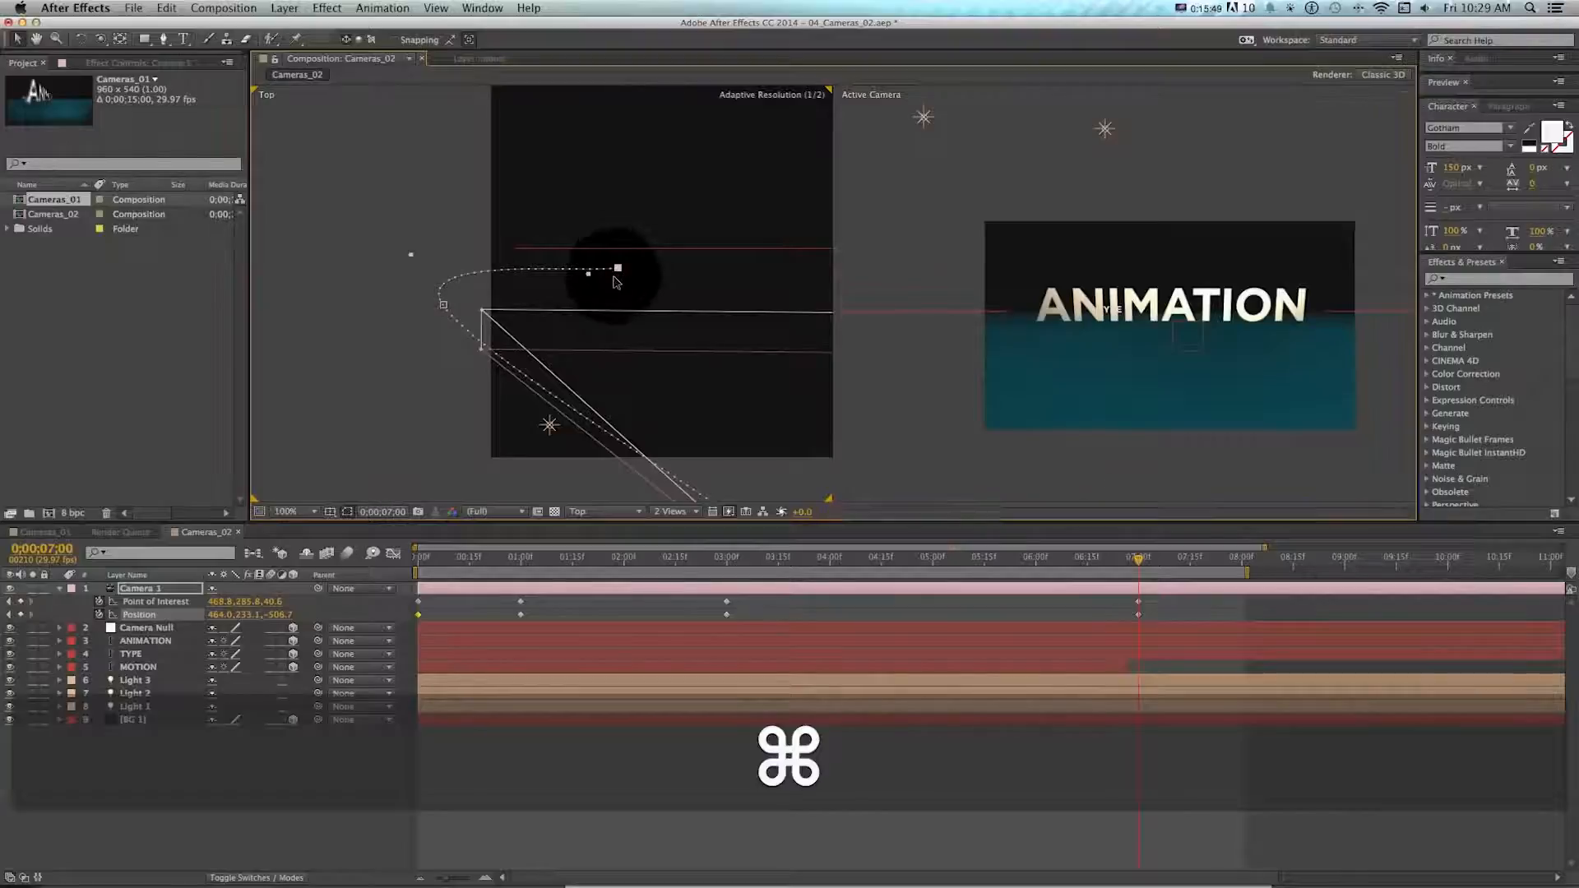
- Examine the curve and handles of Camera 1's motion path in the Top view, and move the time to the 0;00;01;00 keyframe
key(super+minus)
key(space)
click(583, 332)
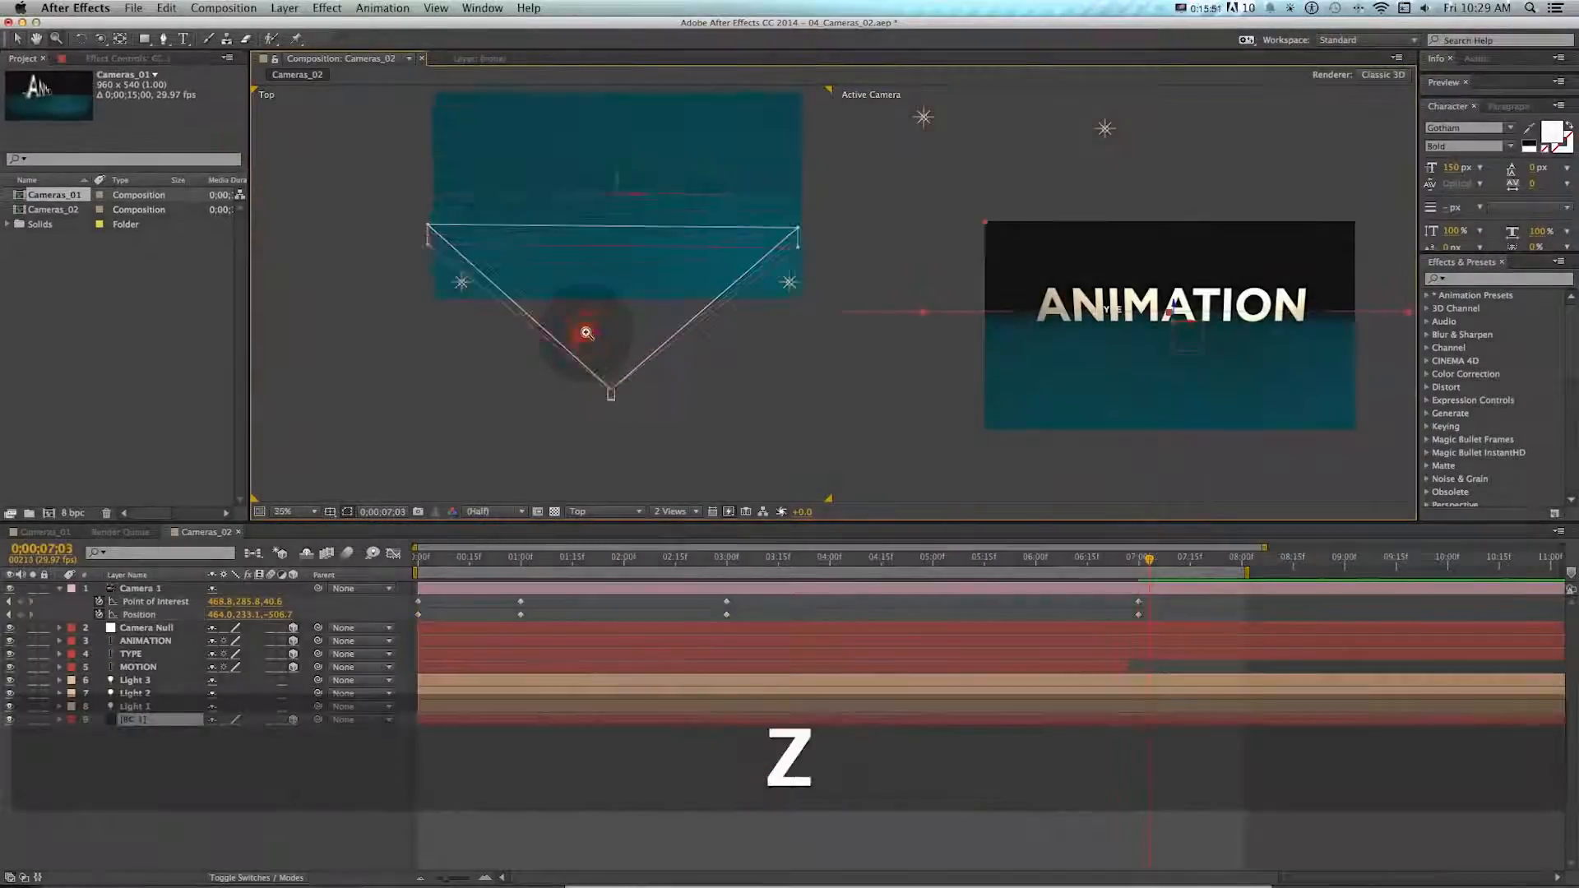
key(space)
mouse_move(504, 262)
mouse_down()
mouse_move(466, 153)
mouse_move(493, 236)
mouse_up()
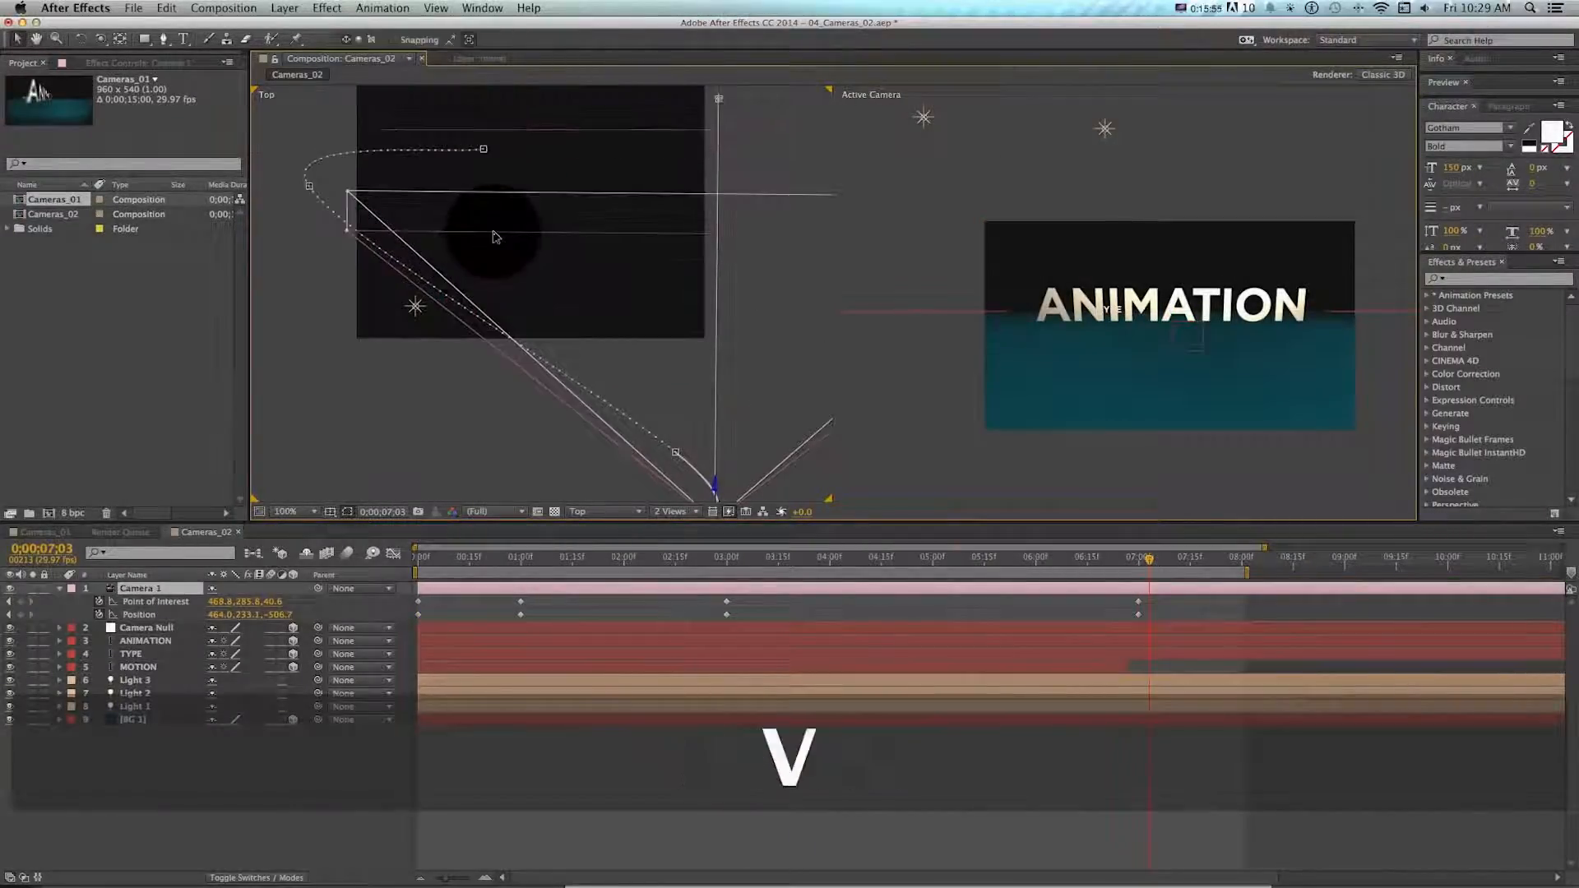
key(super+minus)
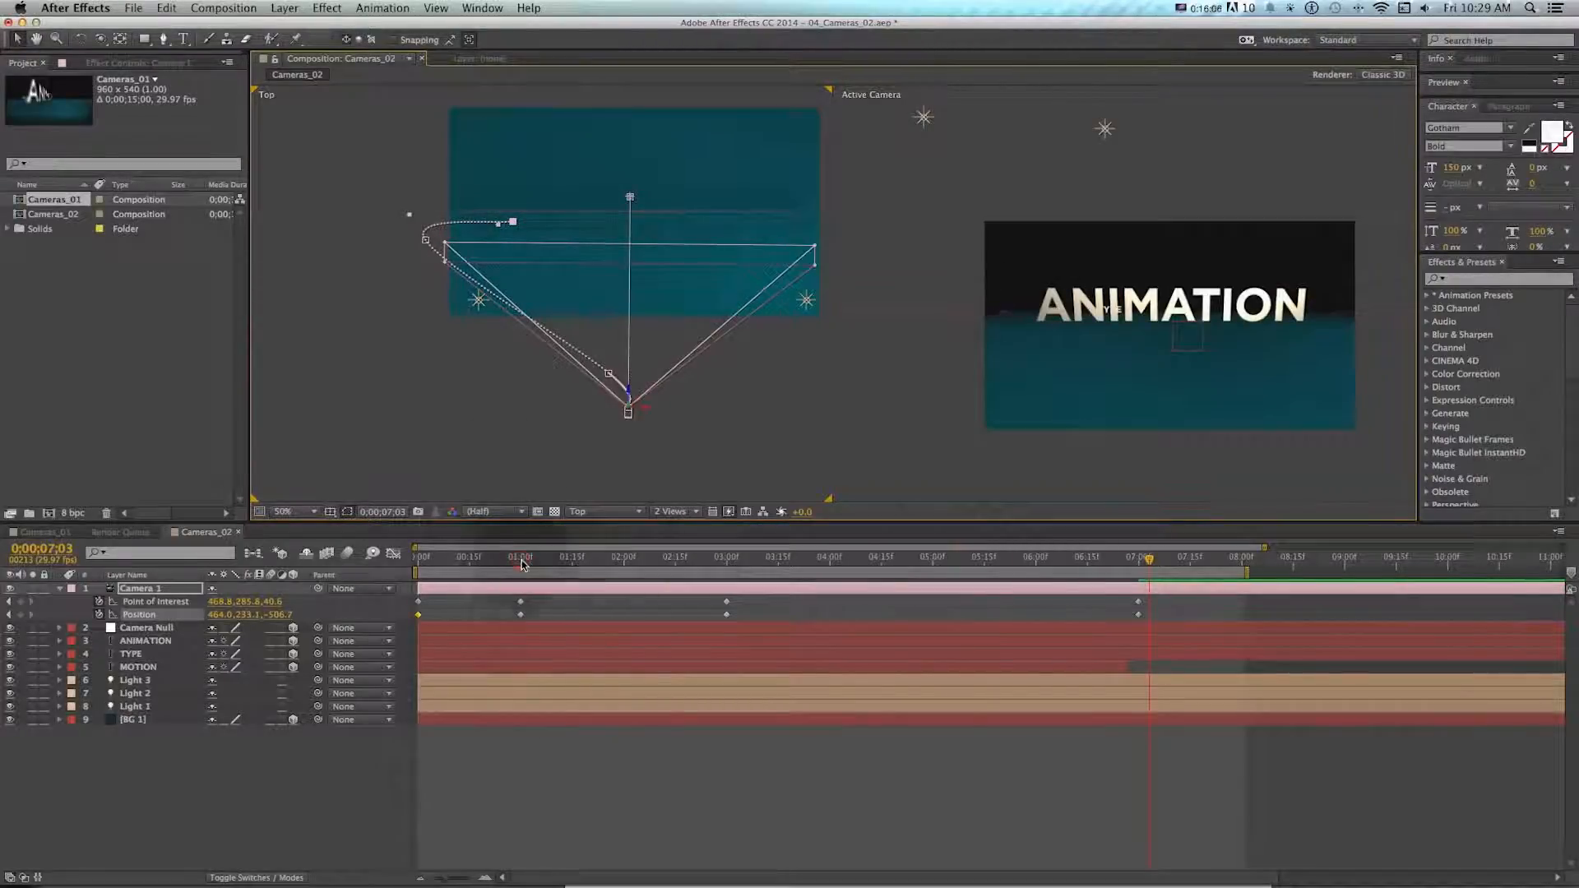
shift+click(523, 561)
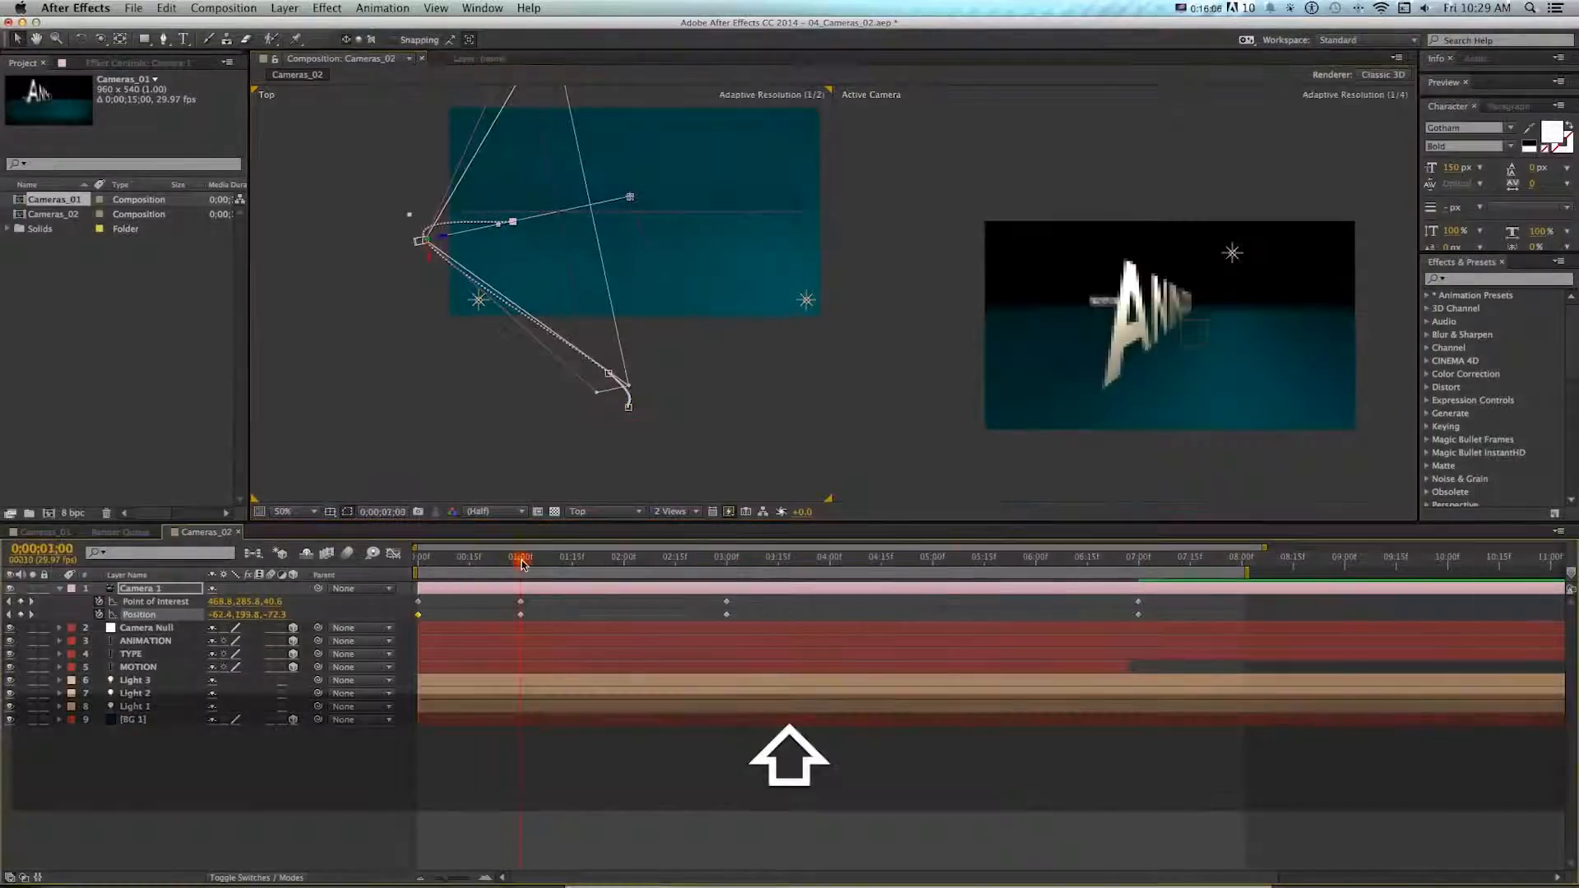
- Scrub Camera 1's move from the start to 0;00;07;00, checking how the camera follows its motion path in the Top view
drag(523, 561, 406, 562)
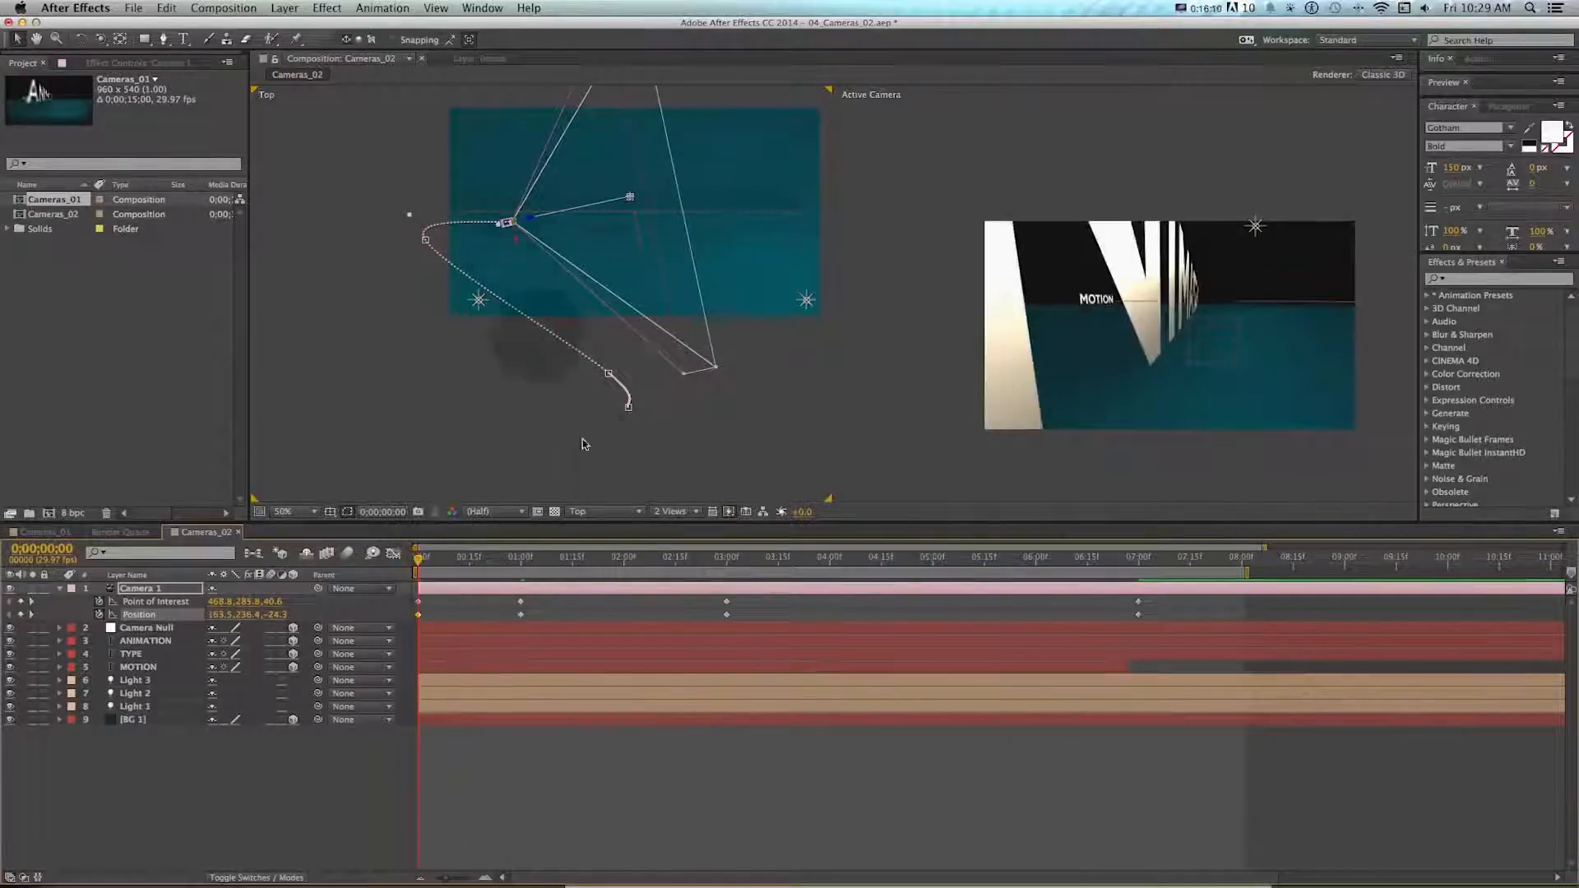
click(623, 560)
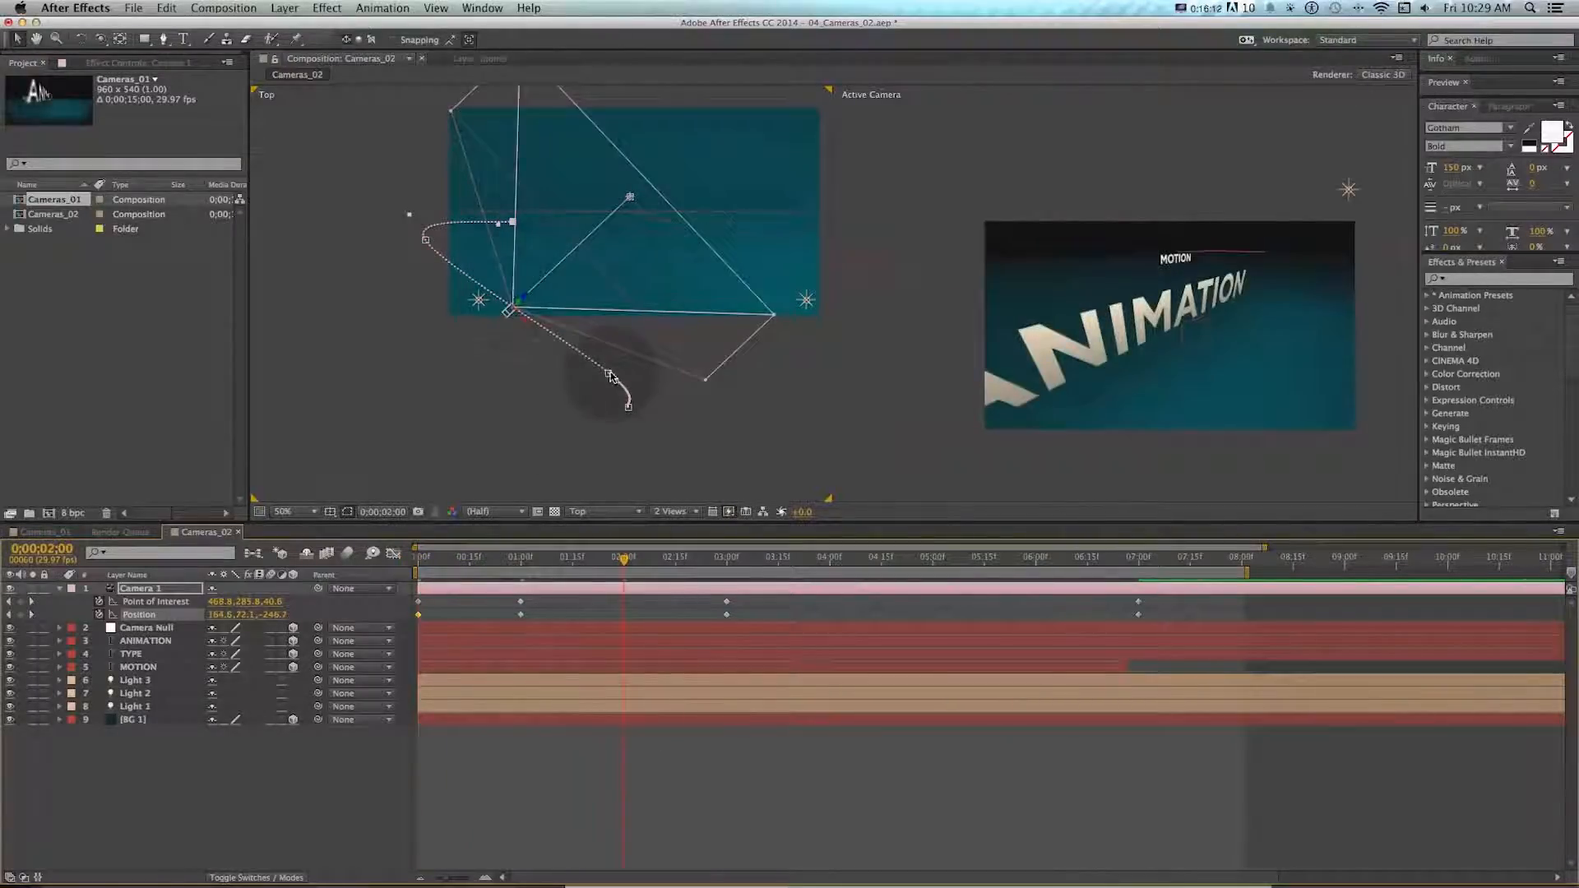
click(427, 242)
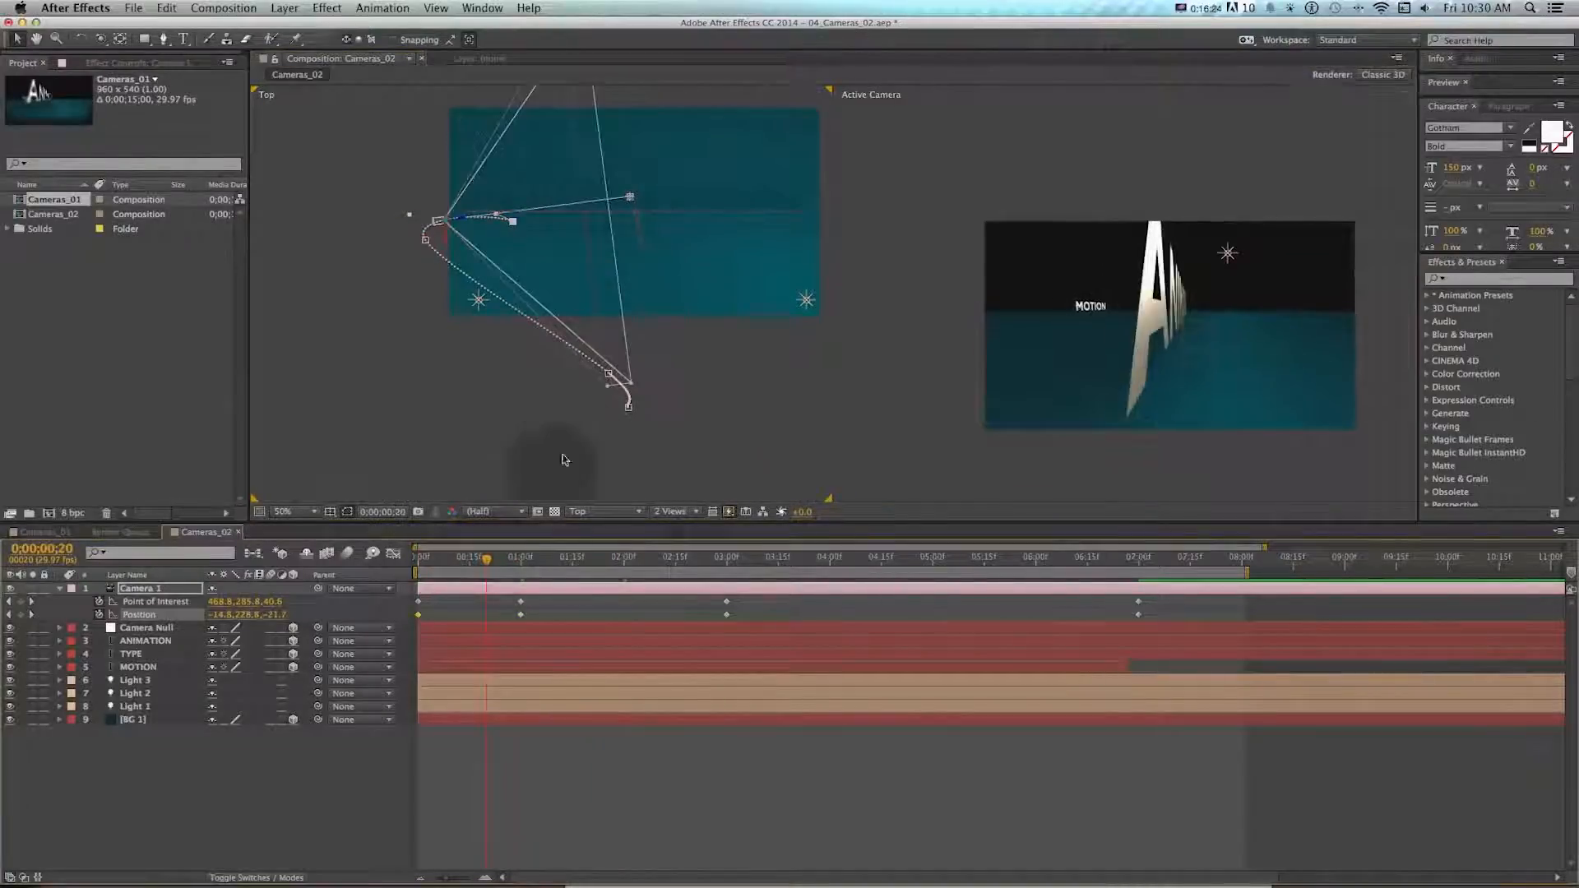
click(413, 559)
drag(421, 563, 1139, 560)
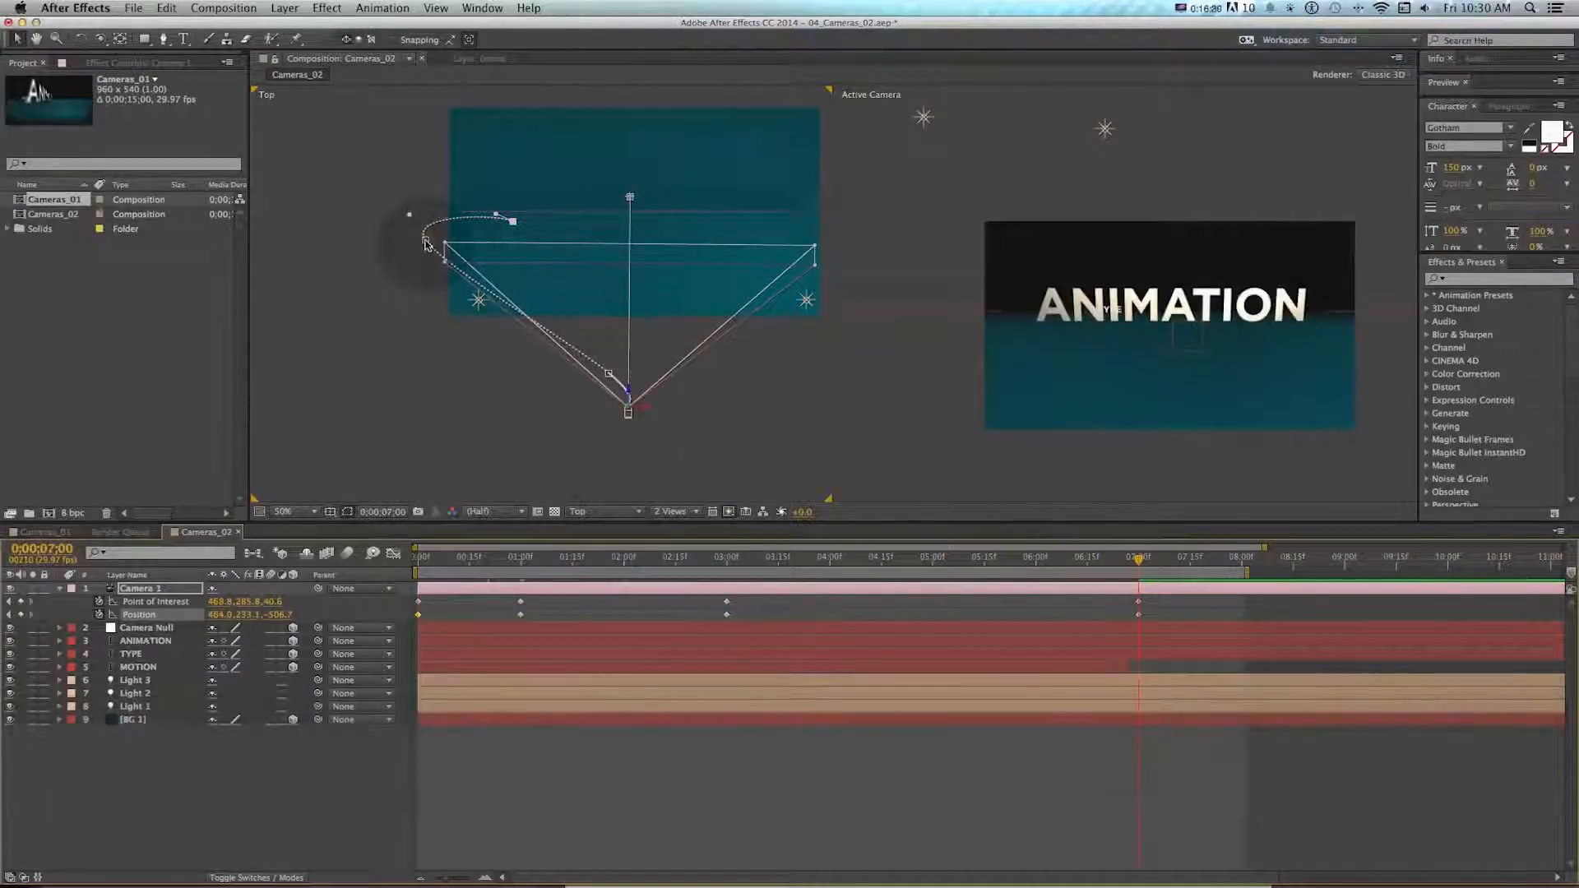
- Convert Camera 1's path point at 0;00;01;00 to a smooth vertex and lengthen its outgoing handle into a wide, rounded curve
drag(427, 244, 460, 267)
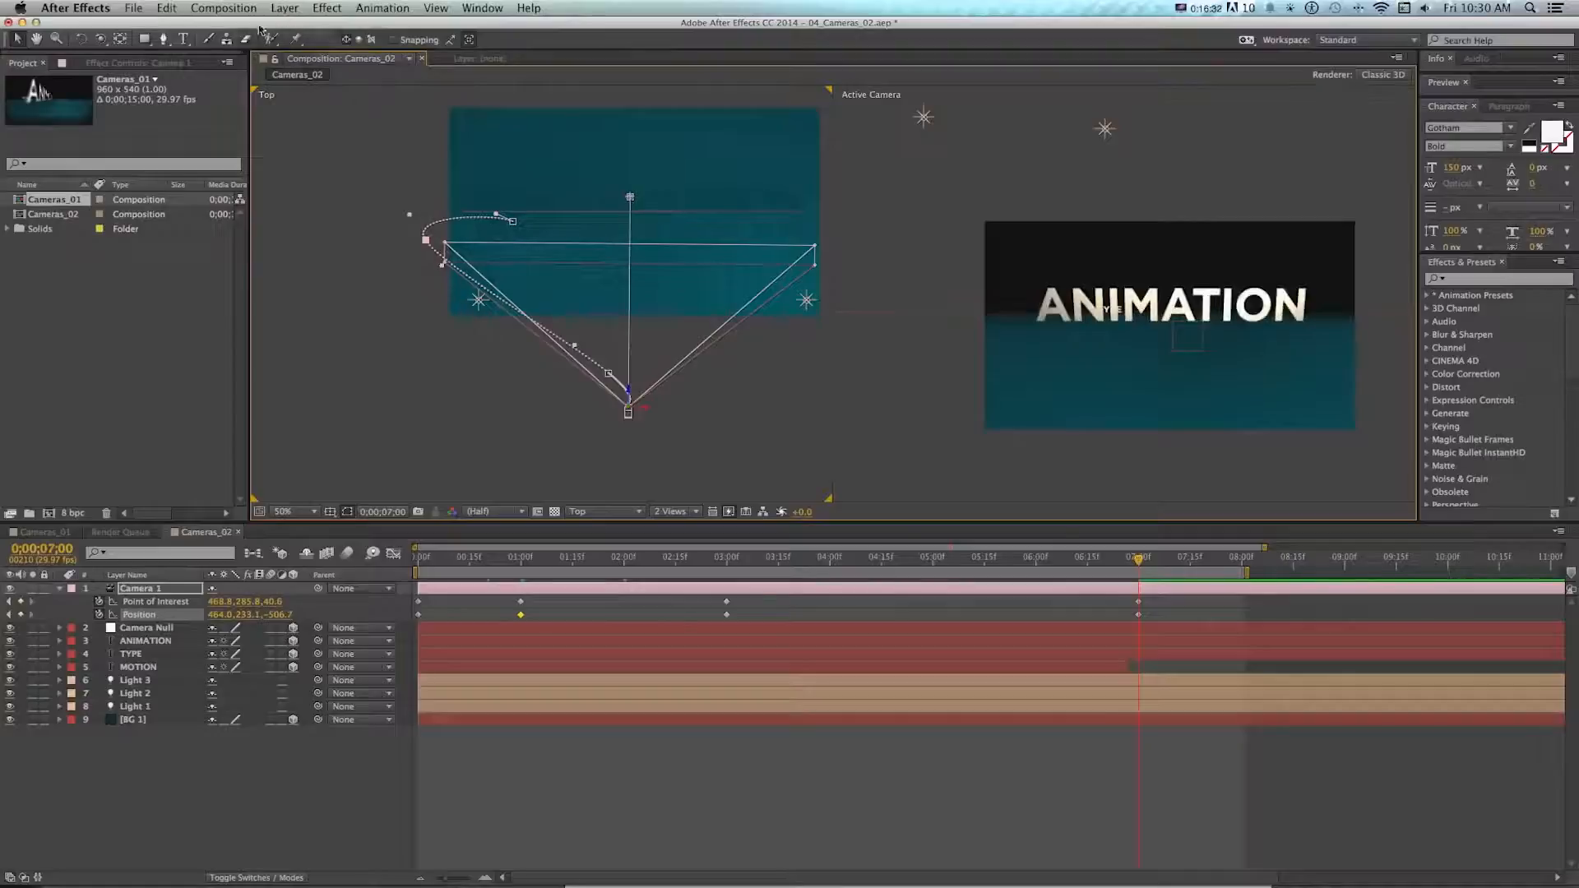
click(164, 39)
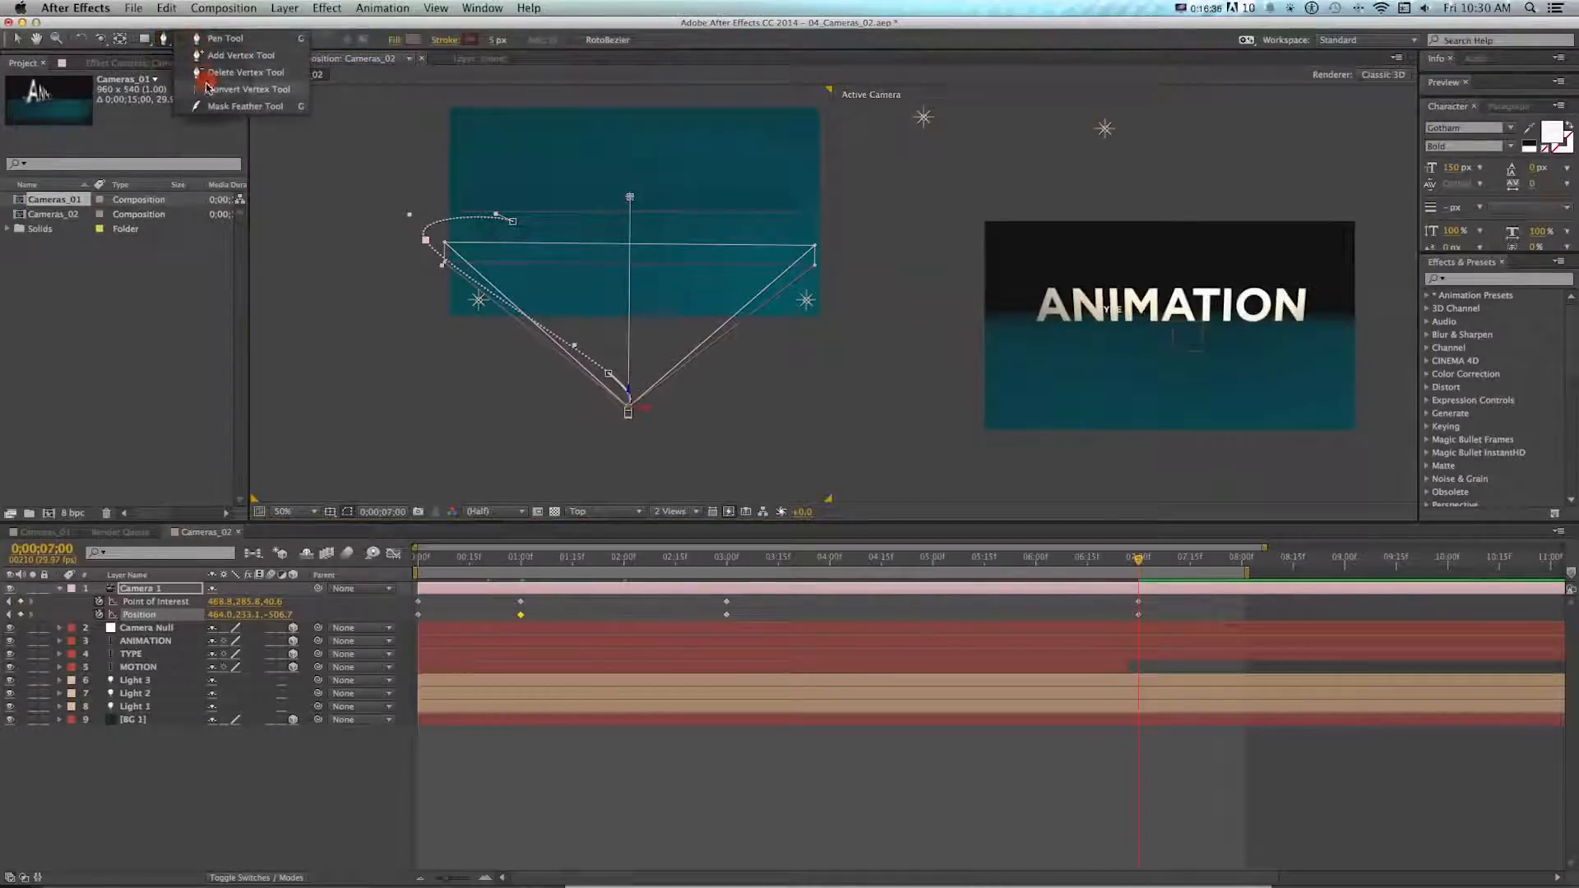
click(207, 87)
click(425, 240)
click(612, 377)
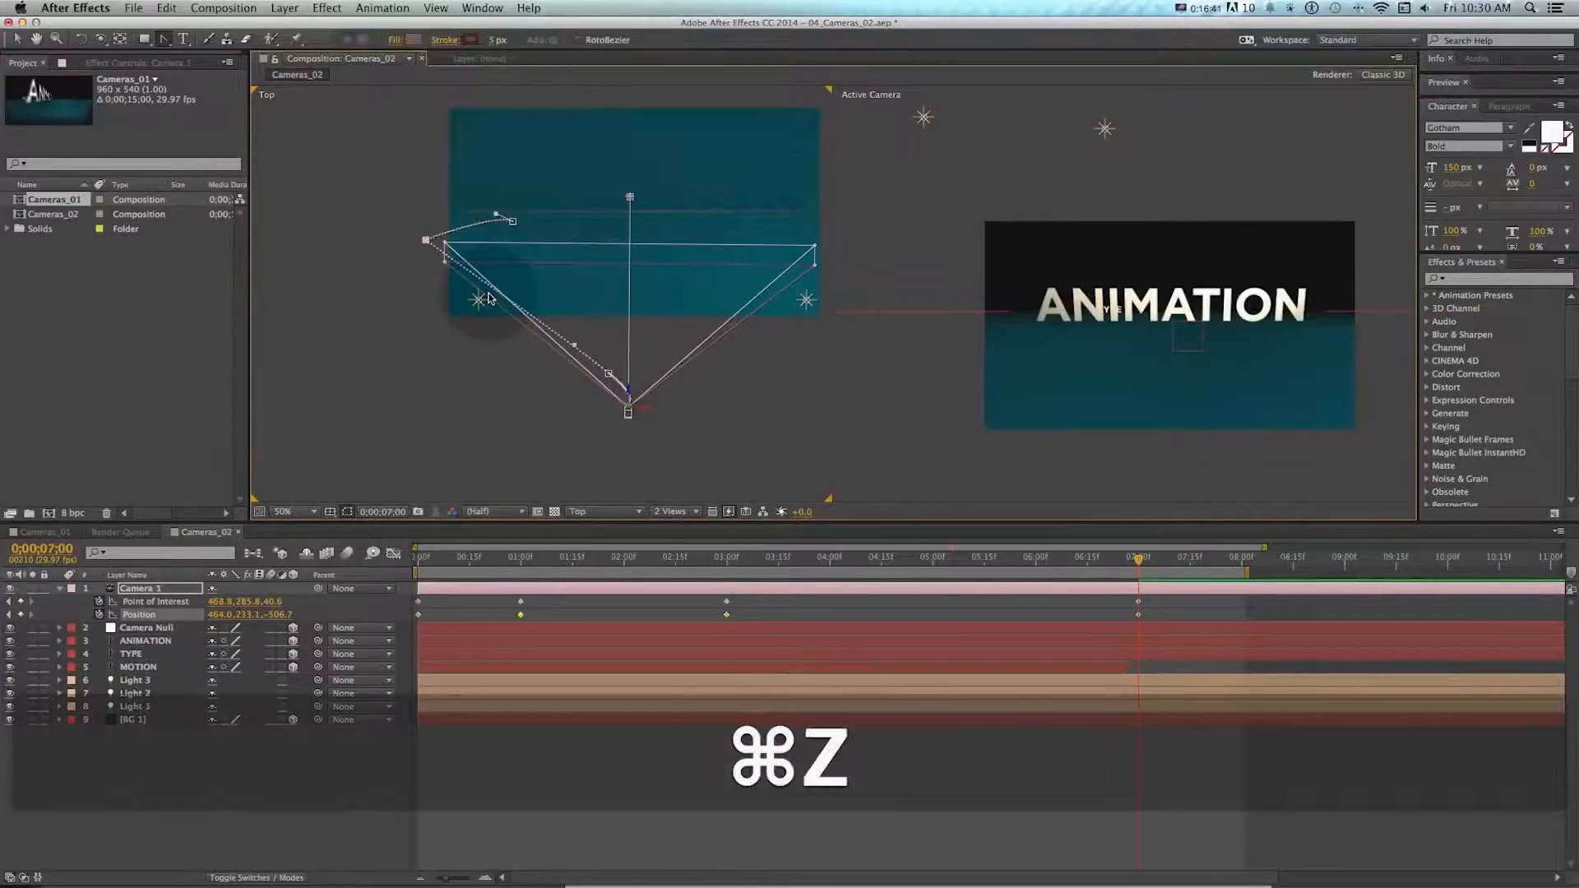
key(v)
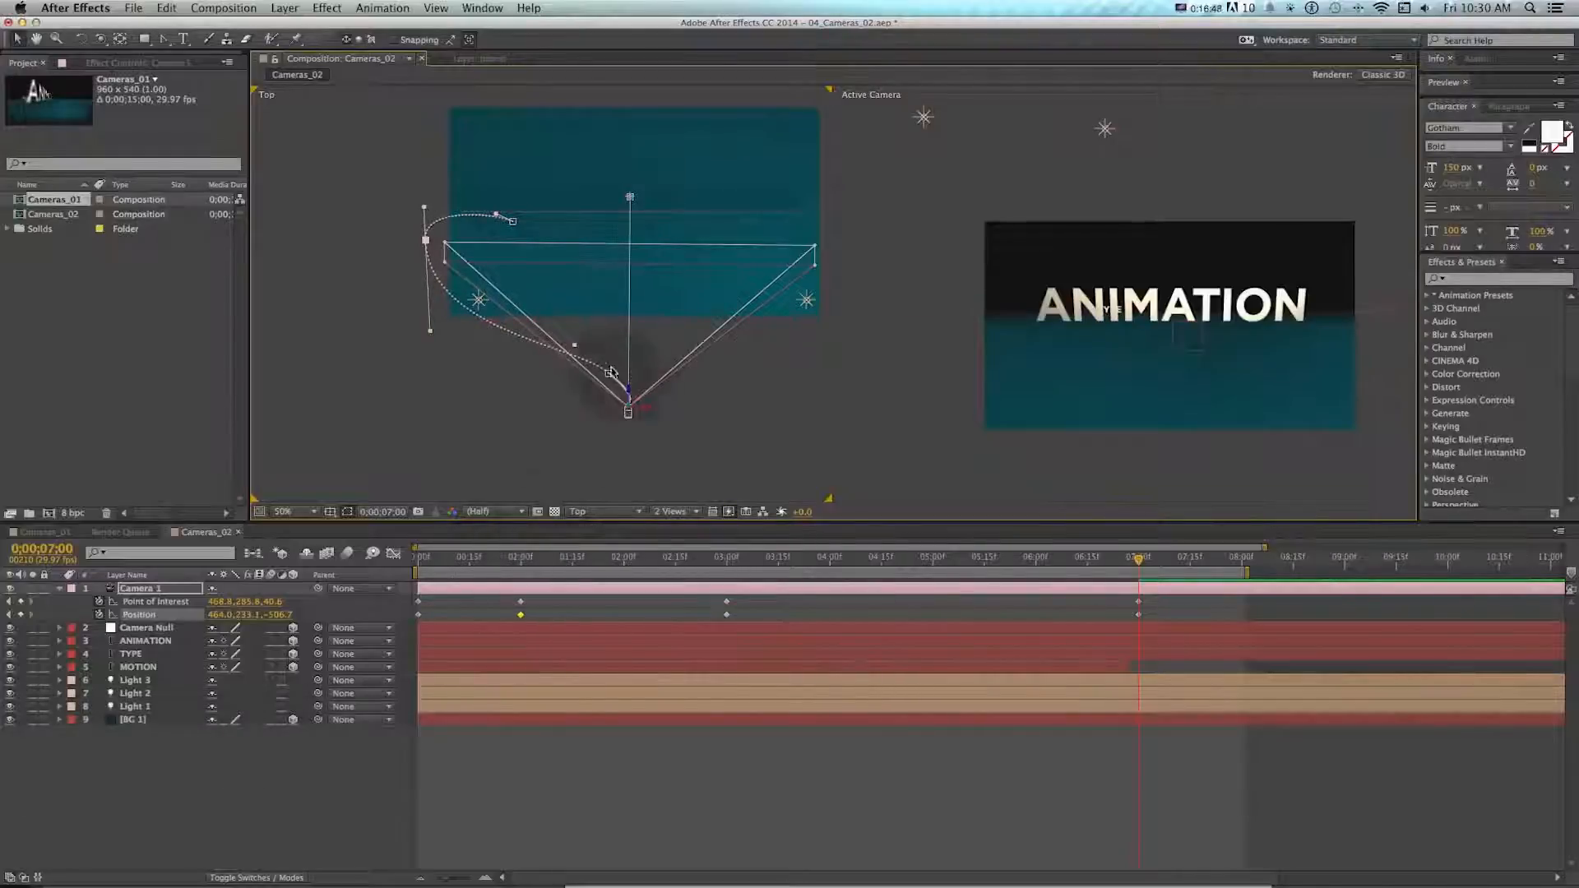
drag(430, 330, 415, 355)
- RAM preview the reshaped Camera 1 move, checking the frames at 0;00;03;00, the start and 0;00;07;00
key(KP_0)
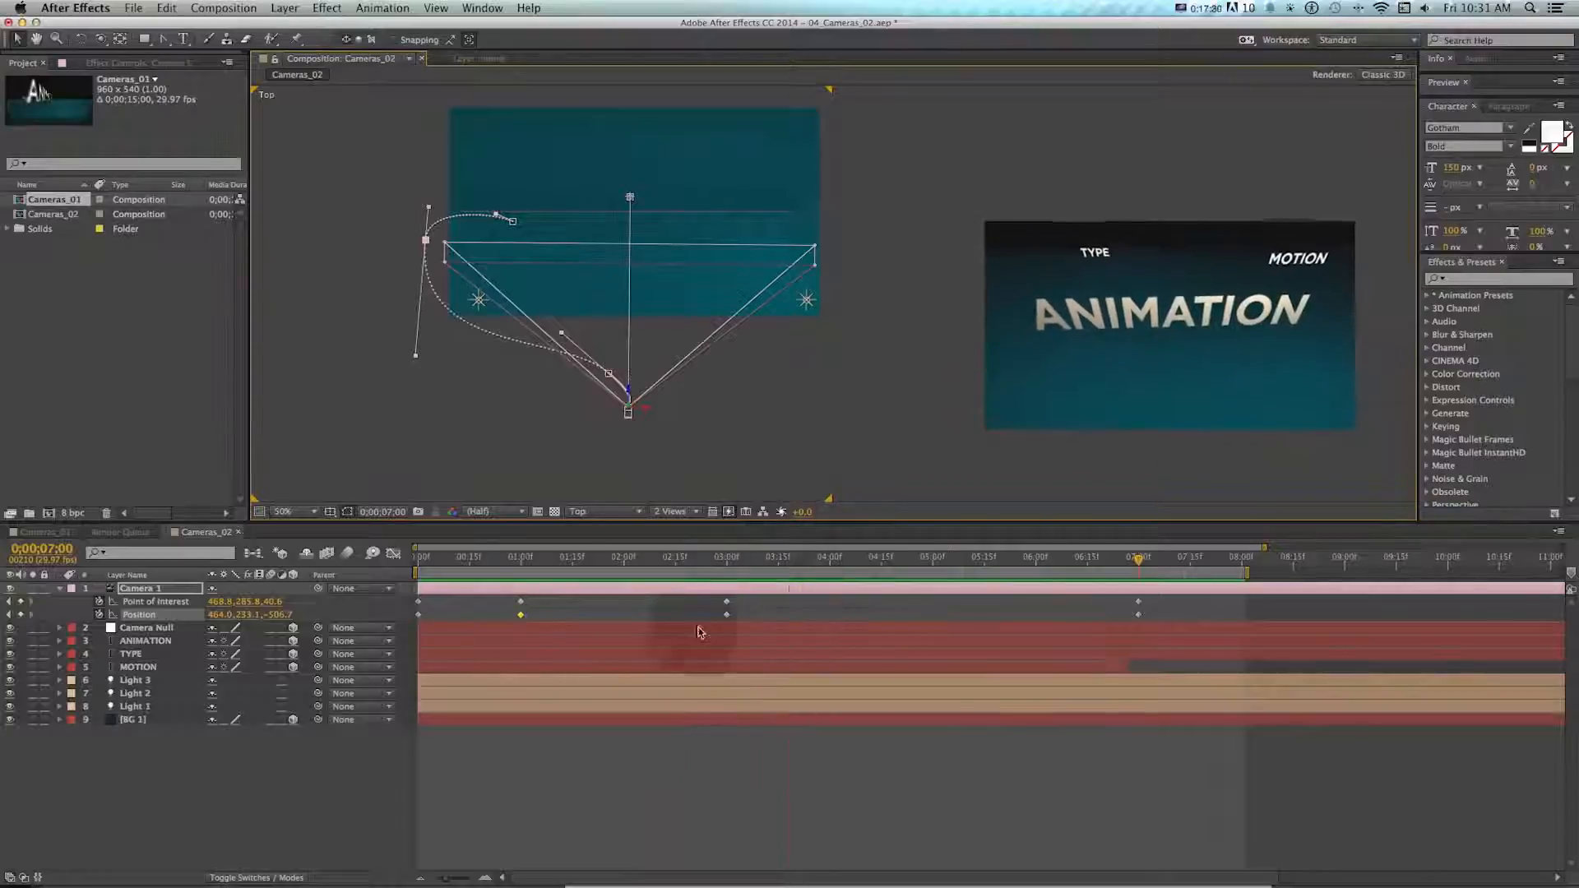
key(space)
drag(481, 564, 729, 569)
key(KP_0)
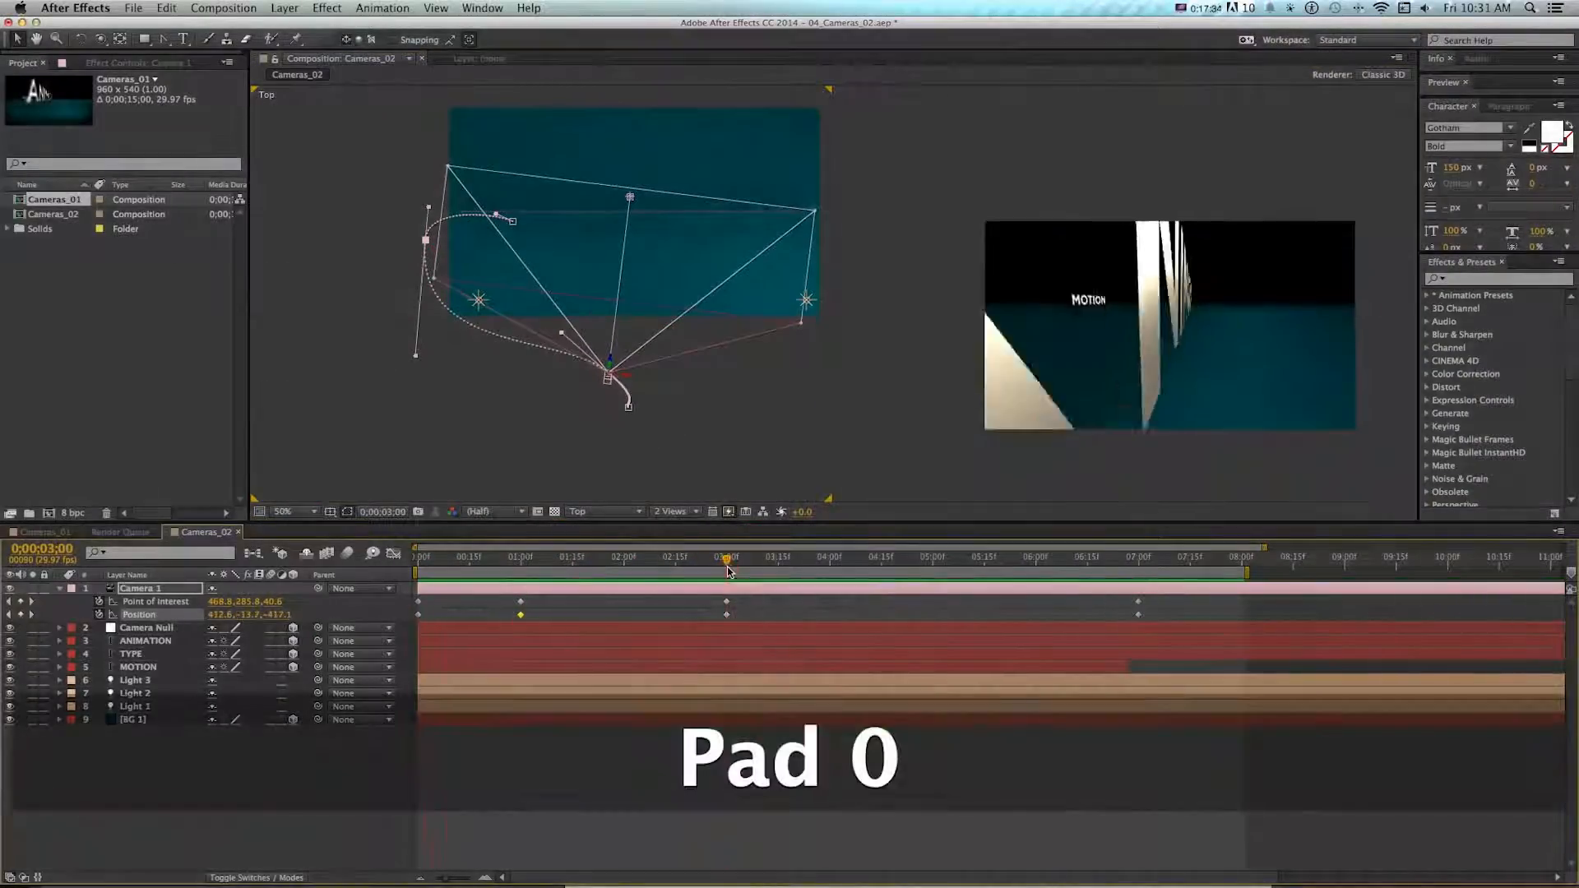
click(423, 557)
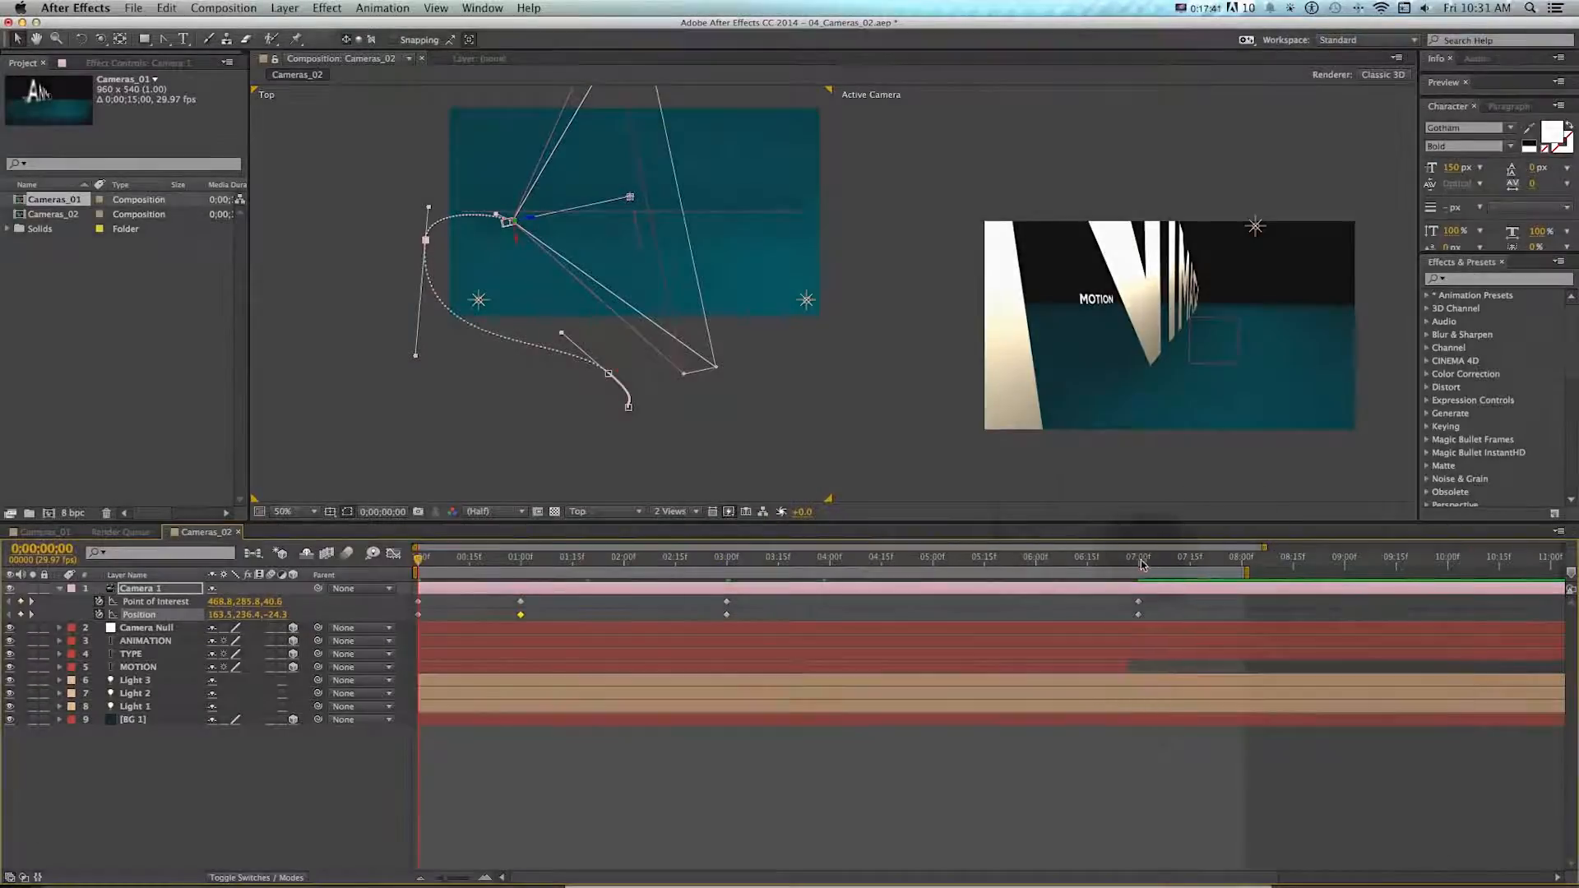
click(1140, 560)
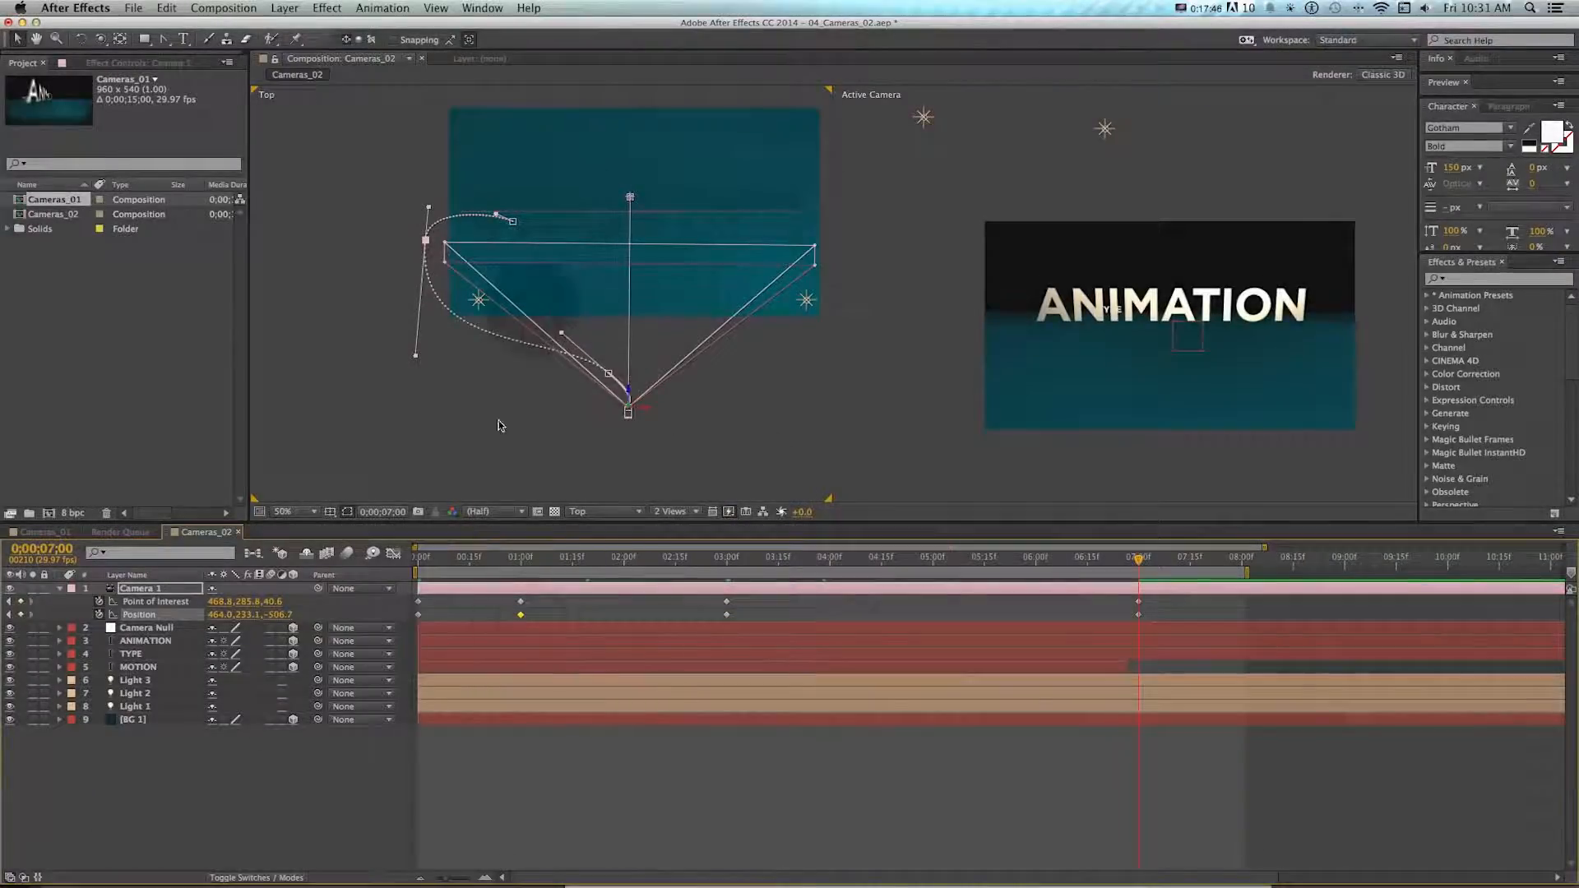
key(KP_0)
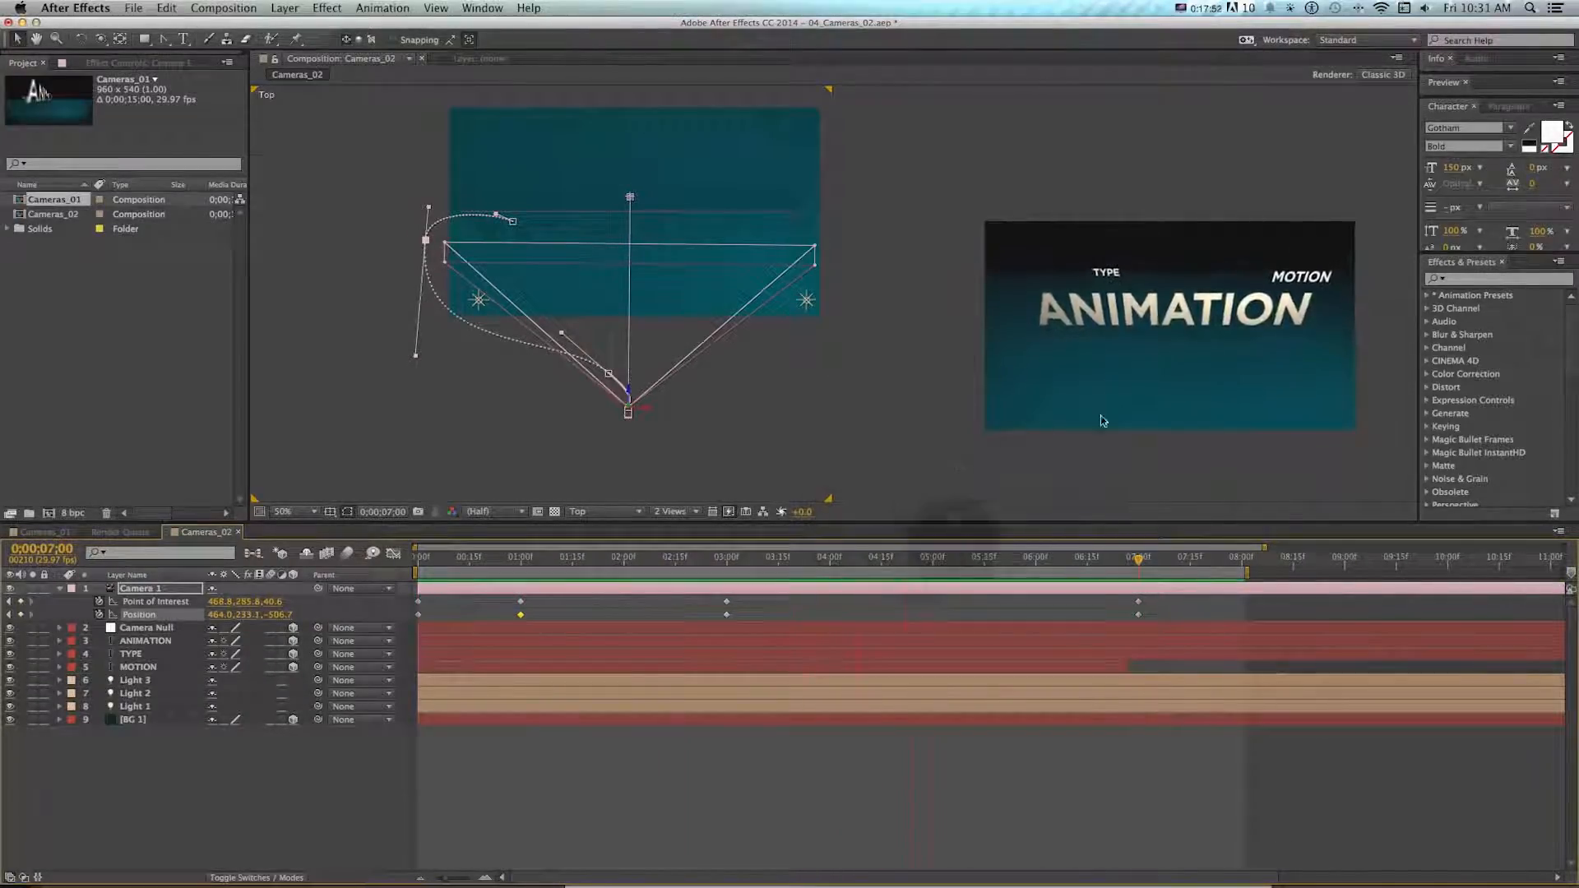
key(space)
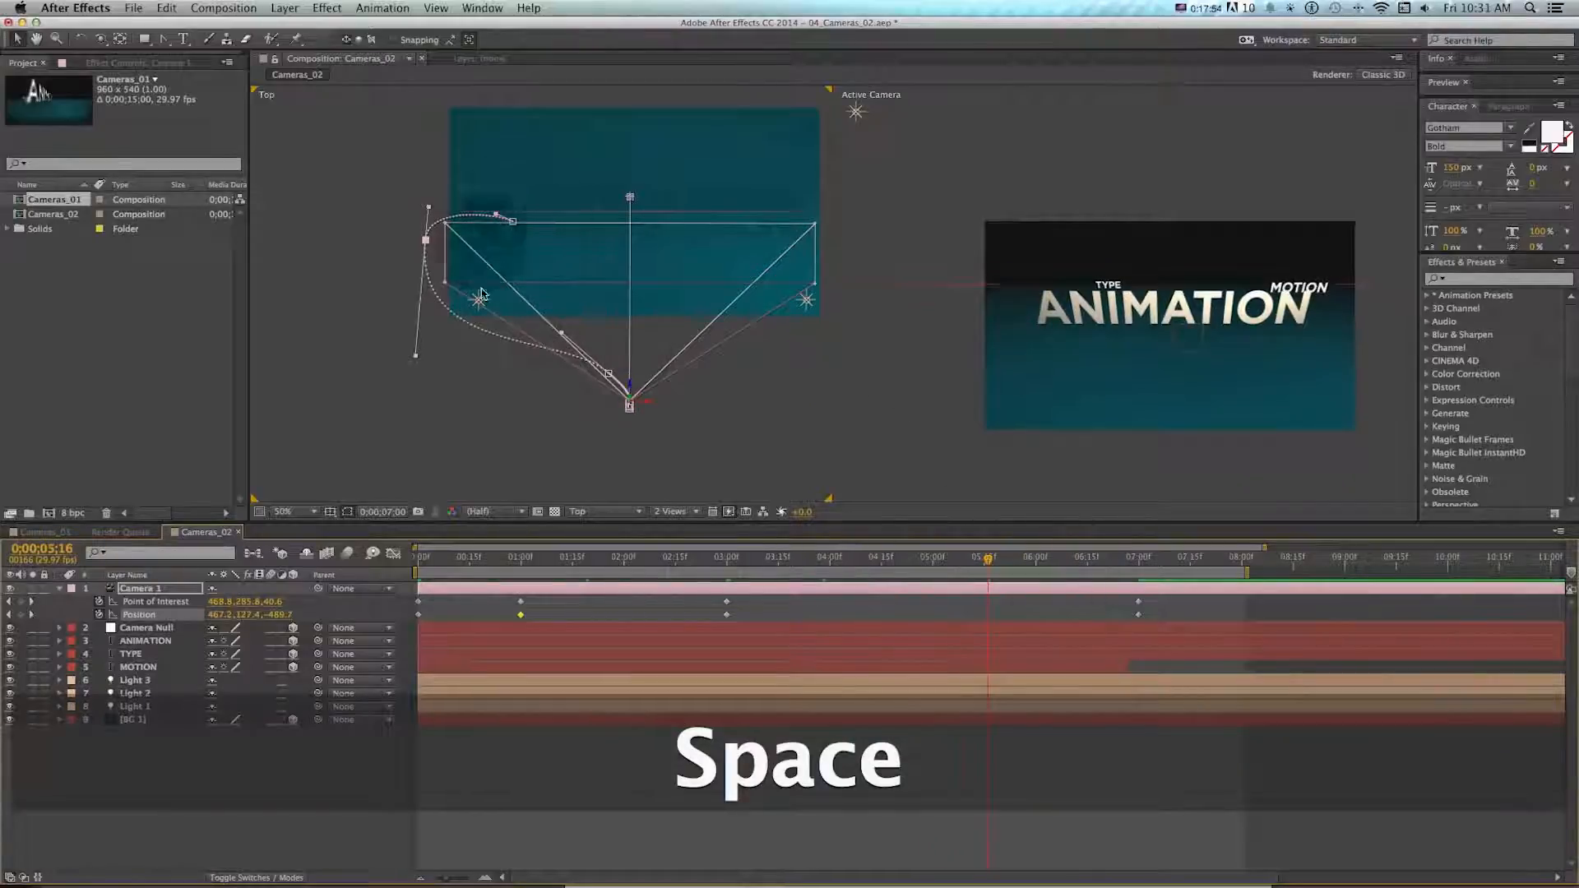
- Ease Camera 1's final Point of Interest and Position keyframes at 0;00;07;00, and scrub the move from the start to about 0;00;02;27
click(1137, 601)
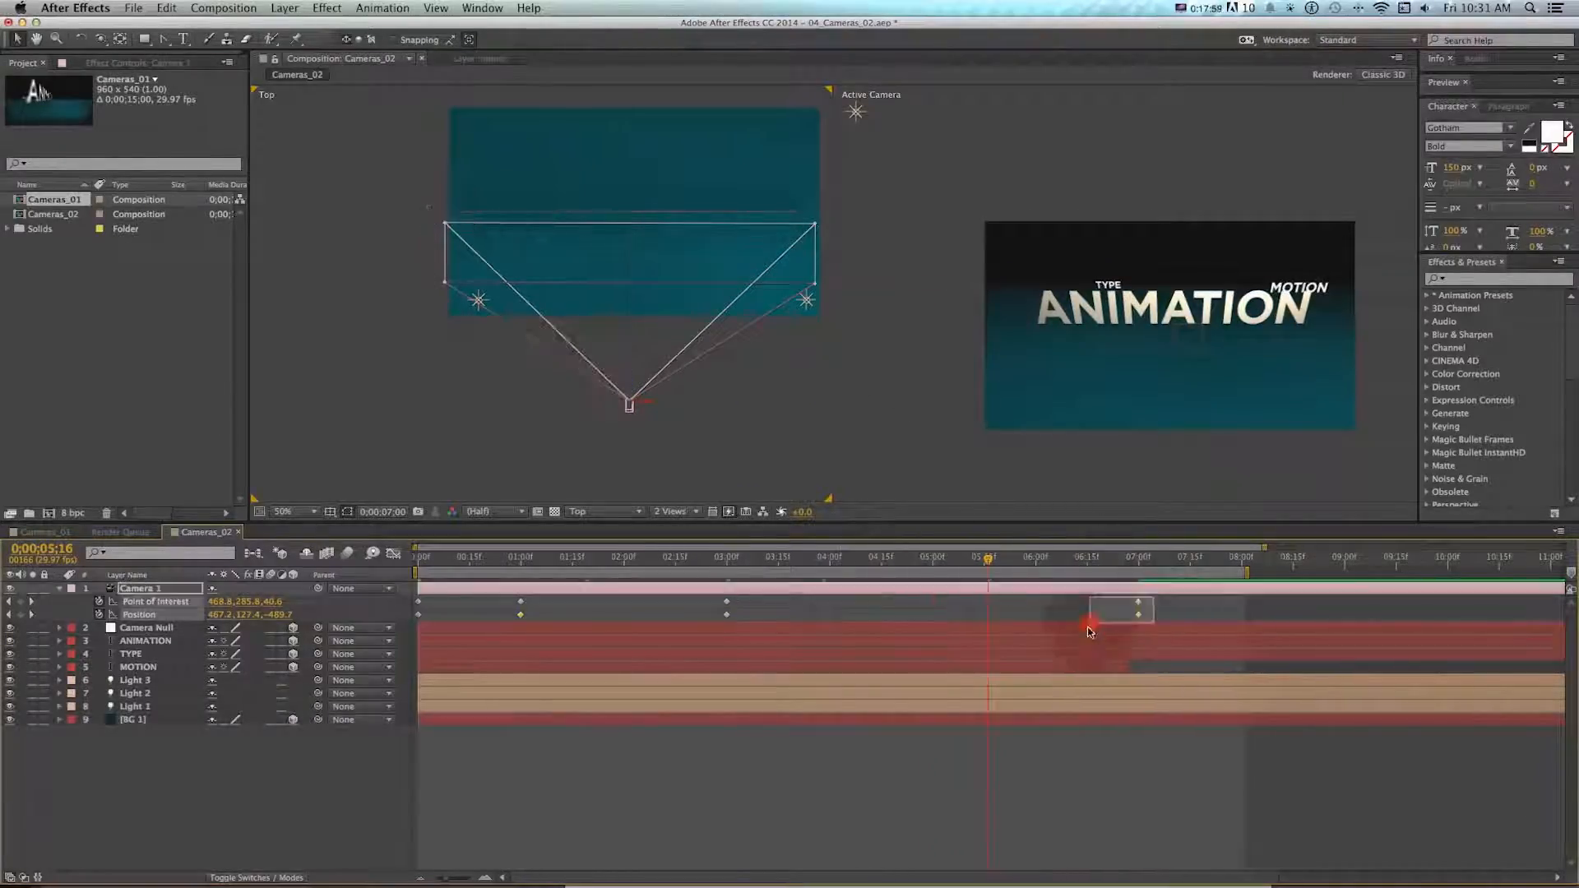
right_click(1138, 604)
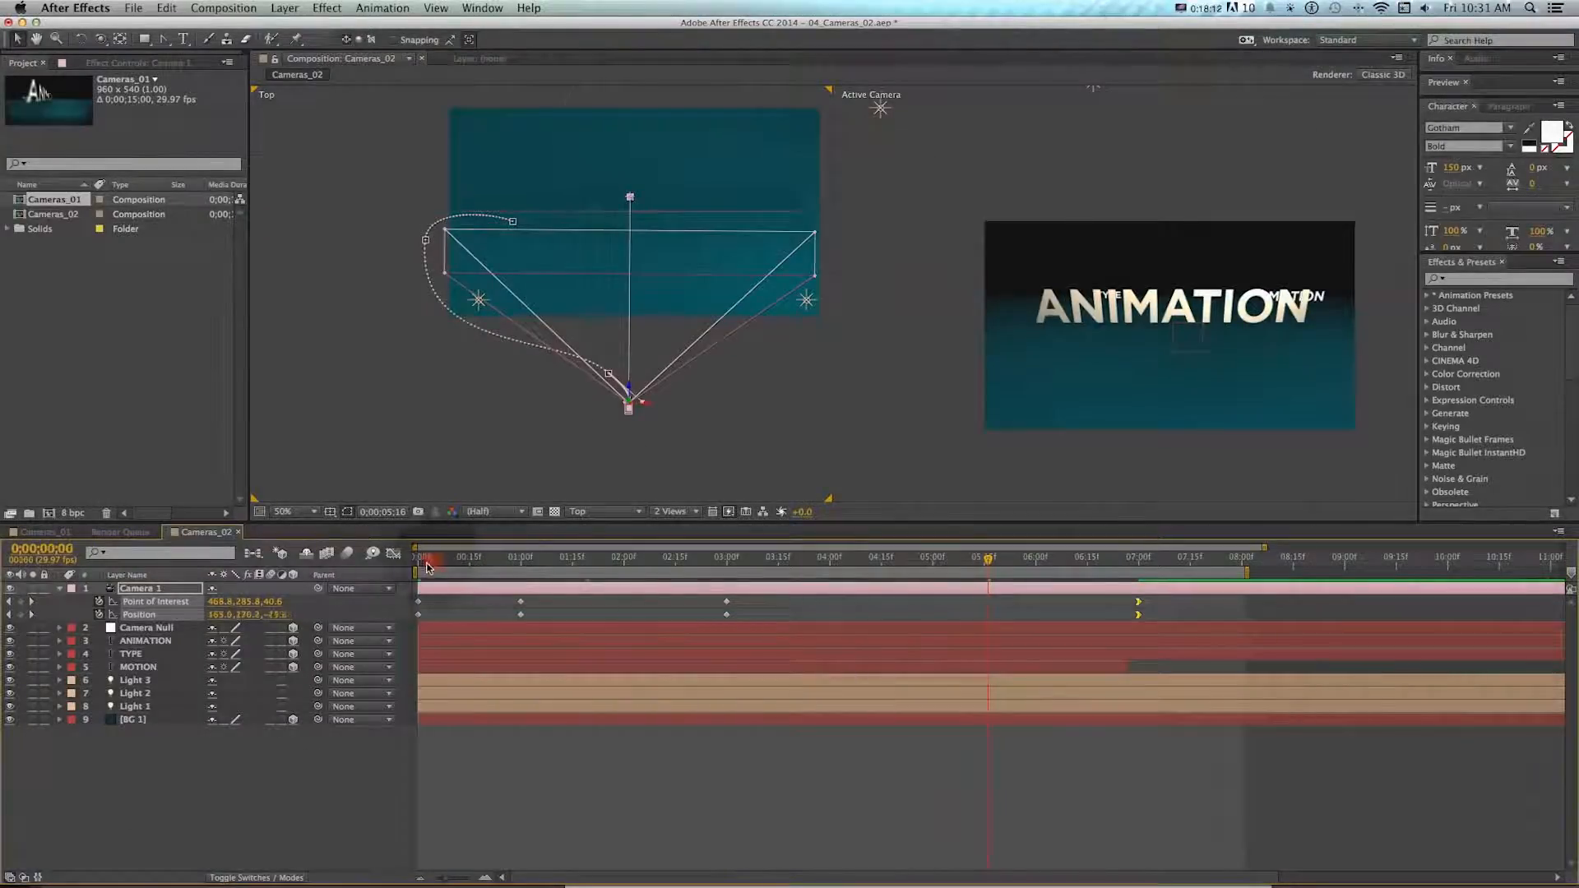
drag(427, 567, 717, 560)
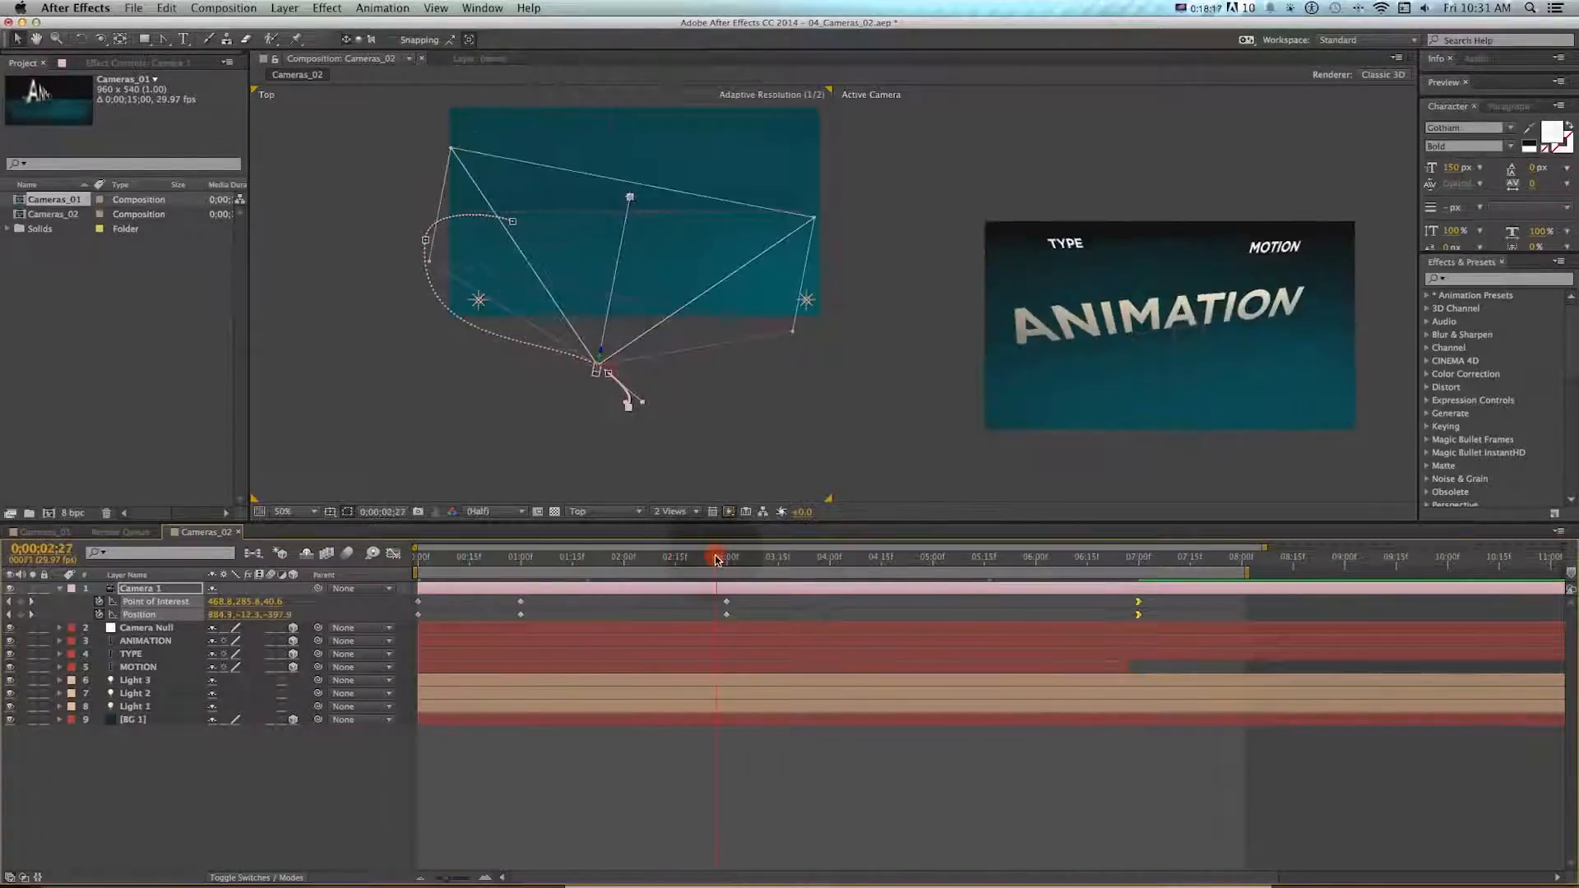
- Try shifting Camera 1's 0;00;03;00 Point of Interest and Position keyframes to 0;00;04;08, and undo the shift
click(726, 604)
drag(785, 604, 917, 605)
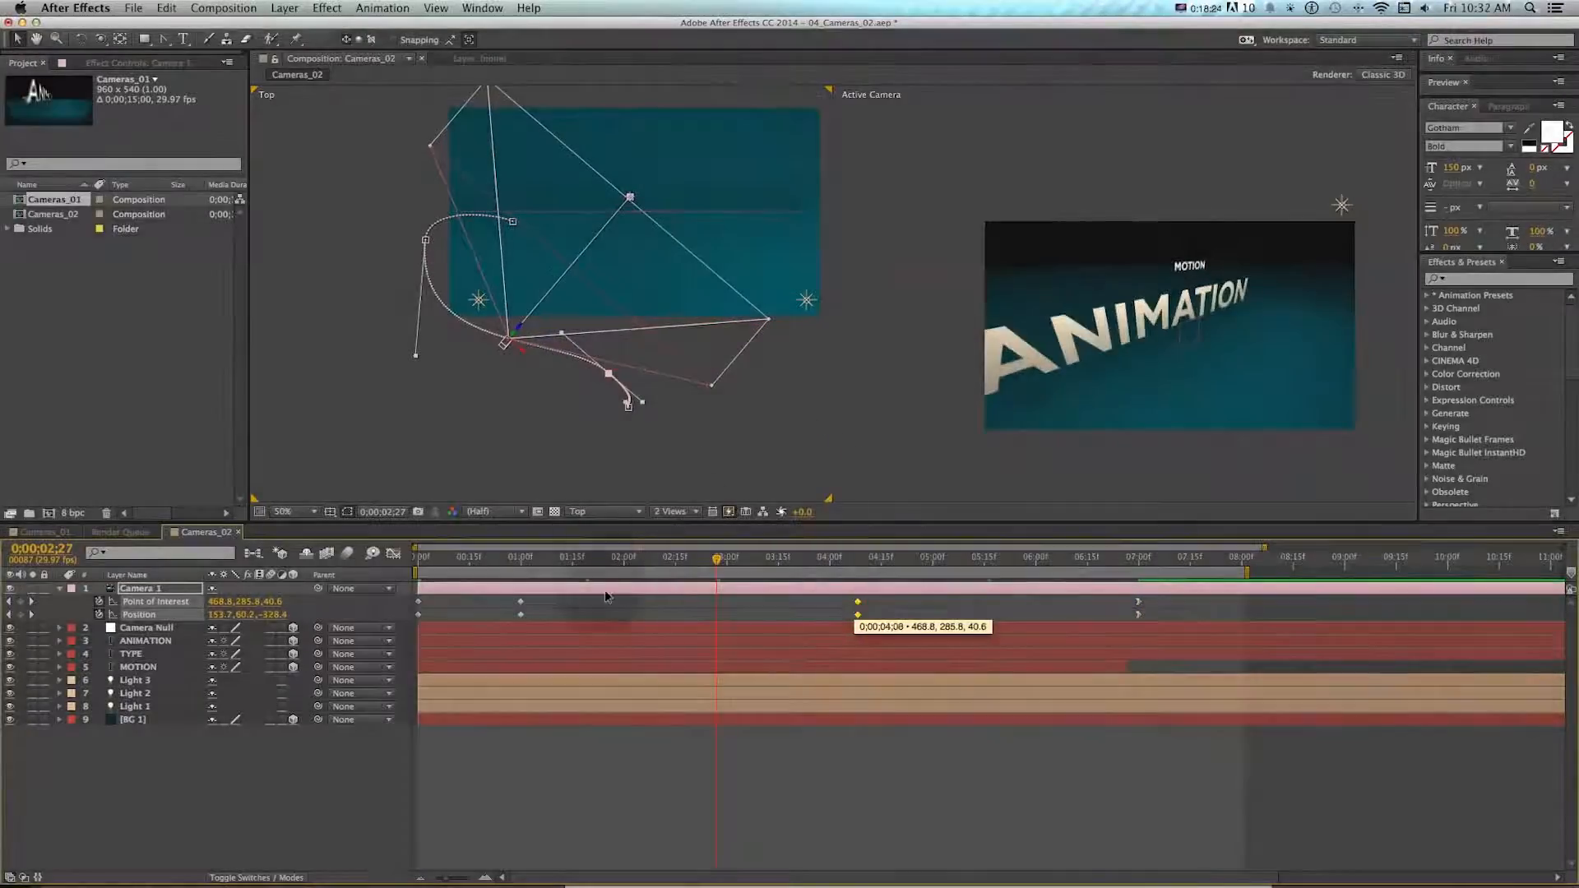
key(super+z)
- Set Camera 1's Point of Interest and Position keyframes at 0;00;01;00 and 0;00;03;00 to Rove Across Time
drag(508, 619, 505, 619)
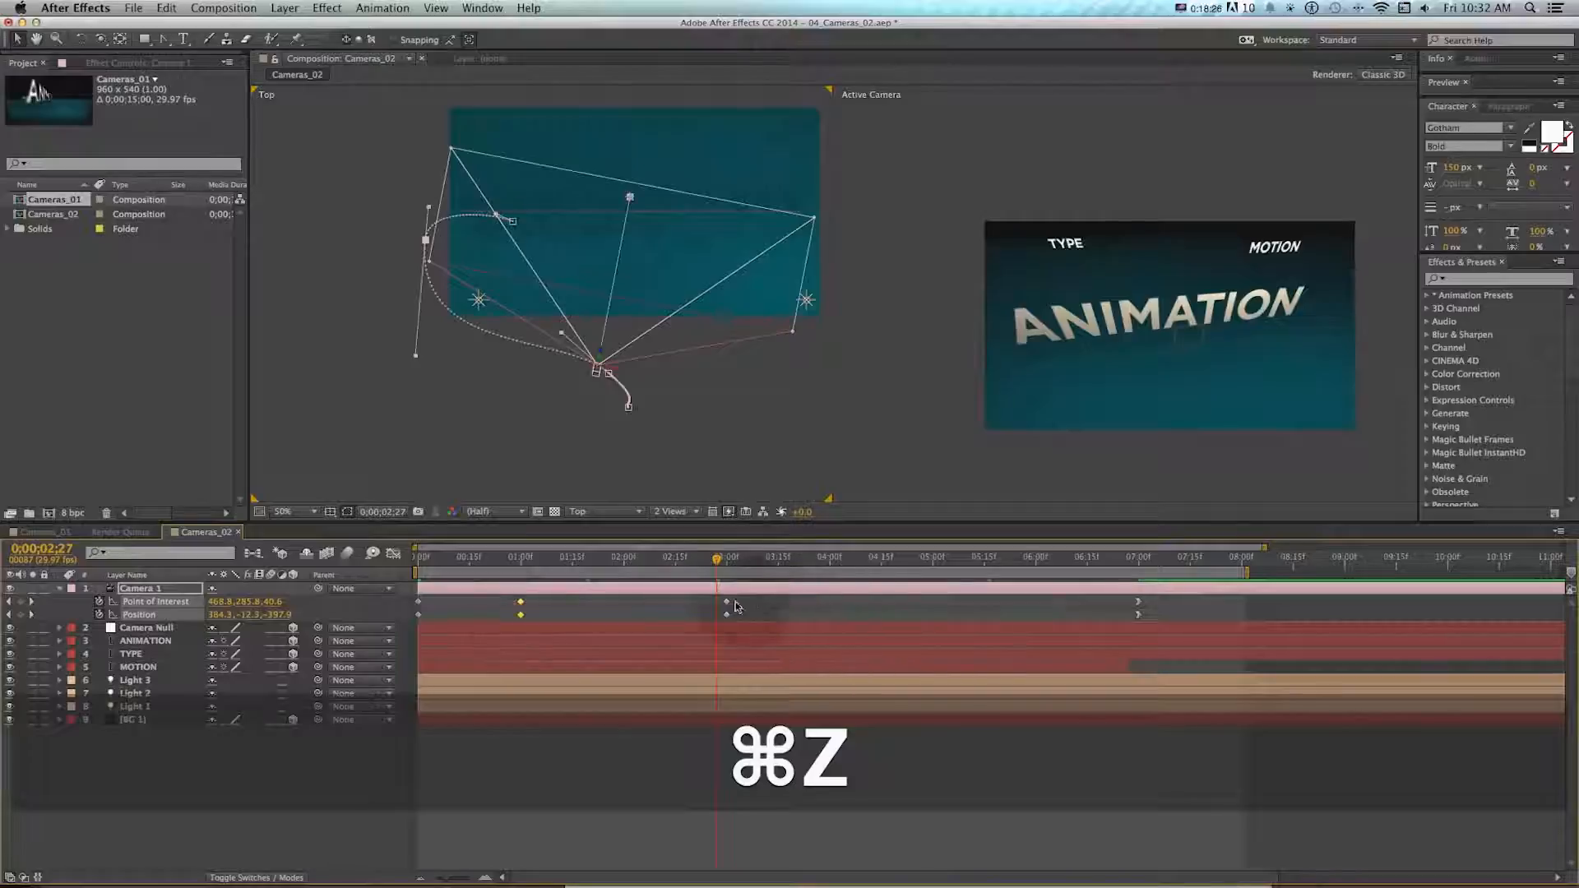
click(733, 608)
drag(727, 602, 745, 605)
key(super+z)
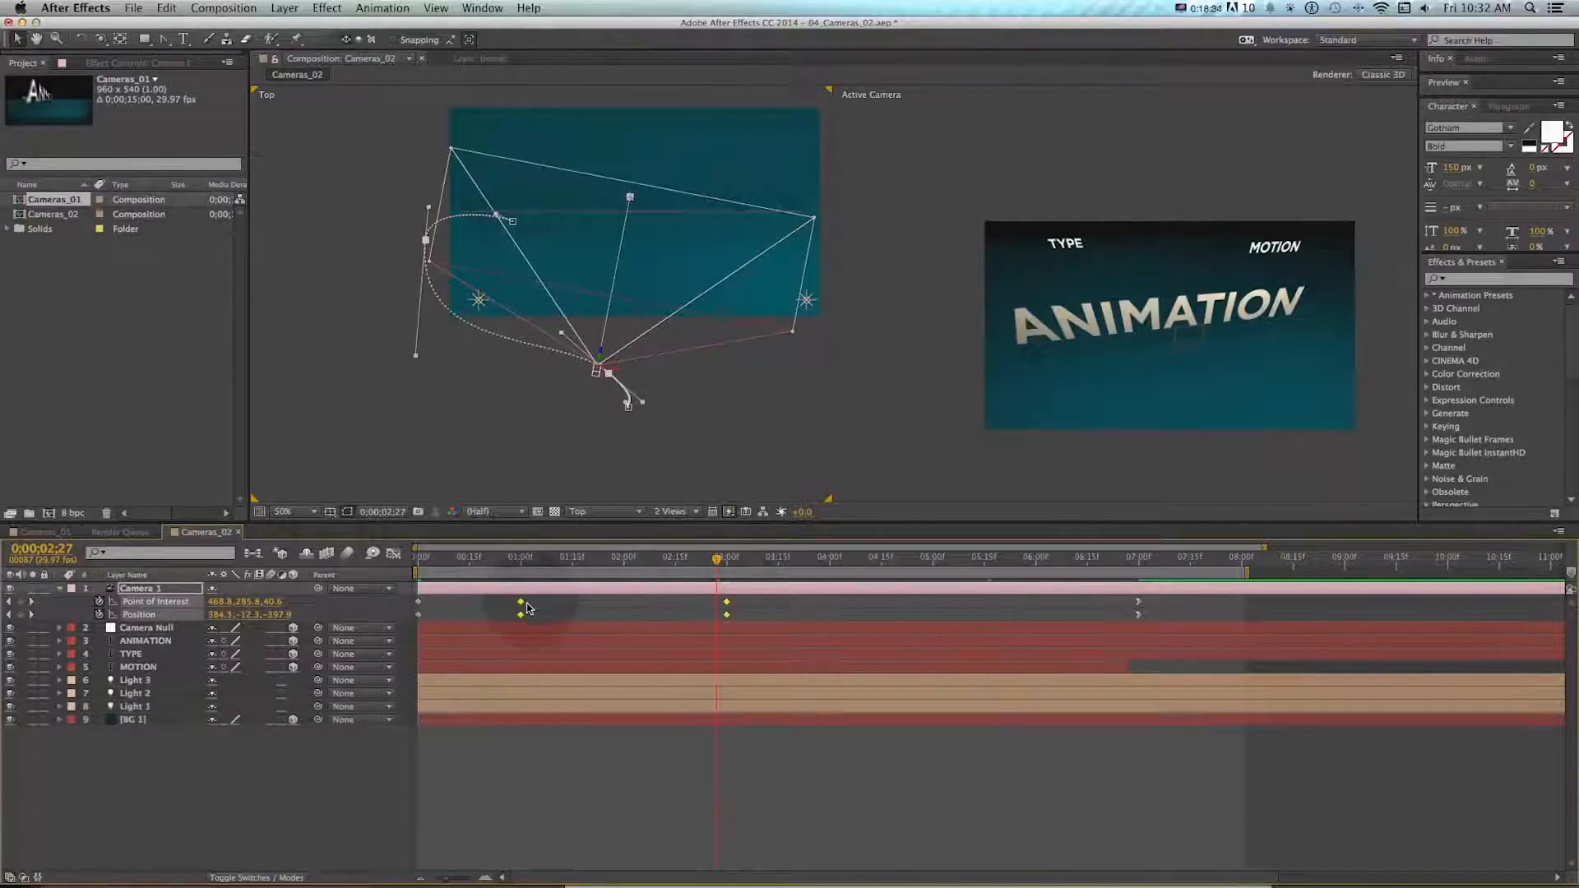
right_click(521, 605)
click(977, 703)
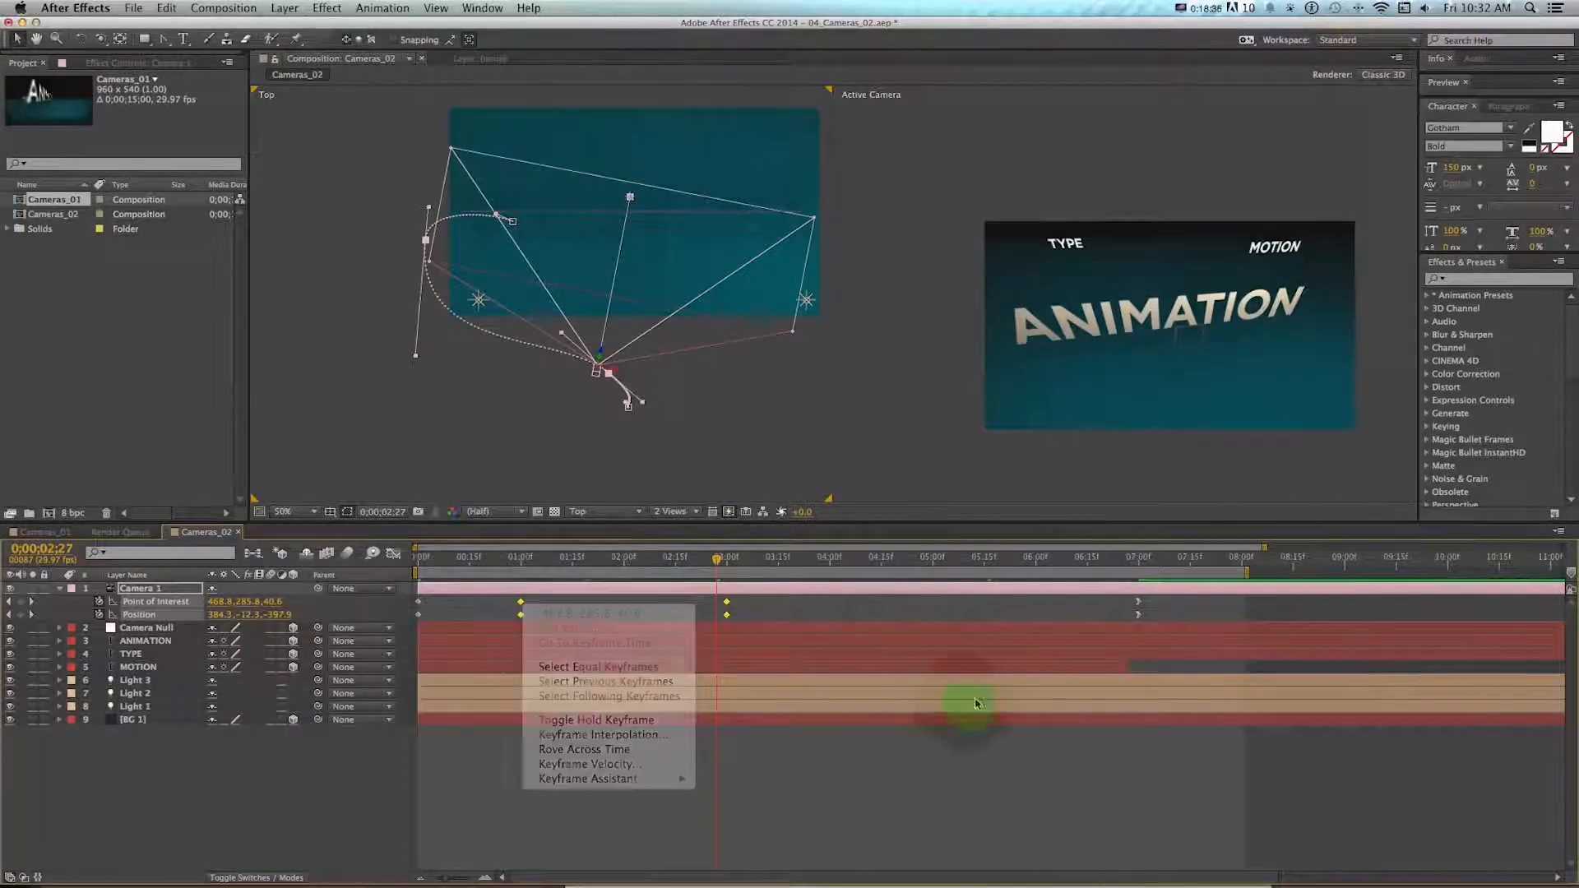
drag(761, 561, 762, 561)
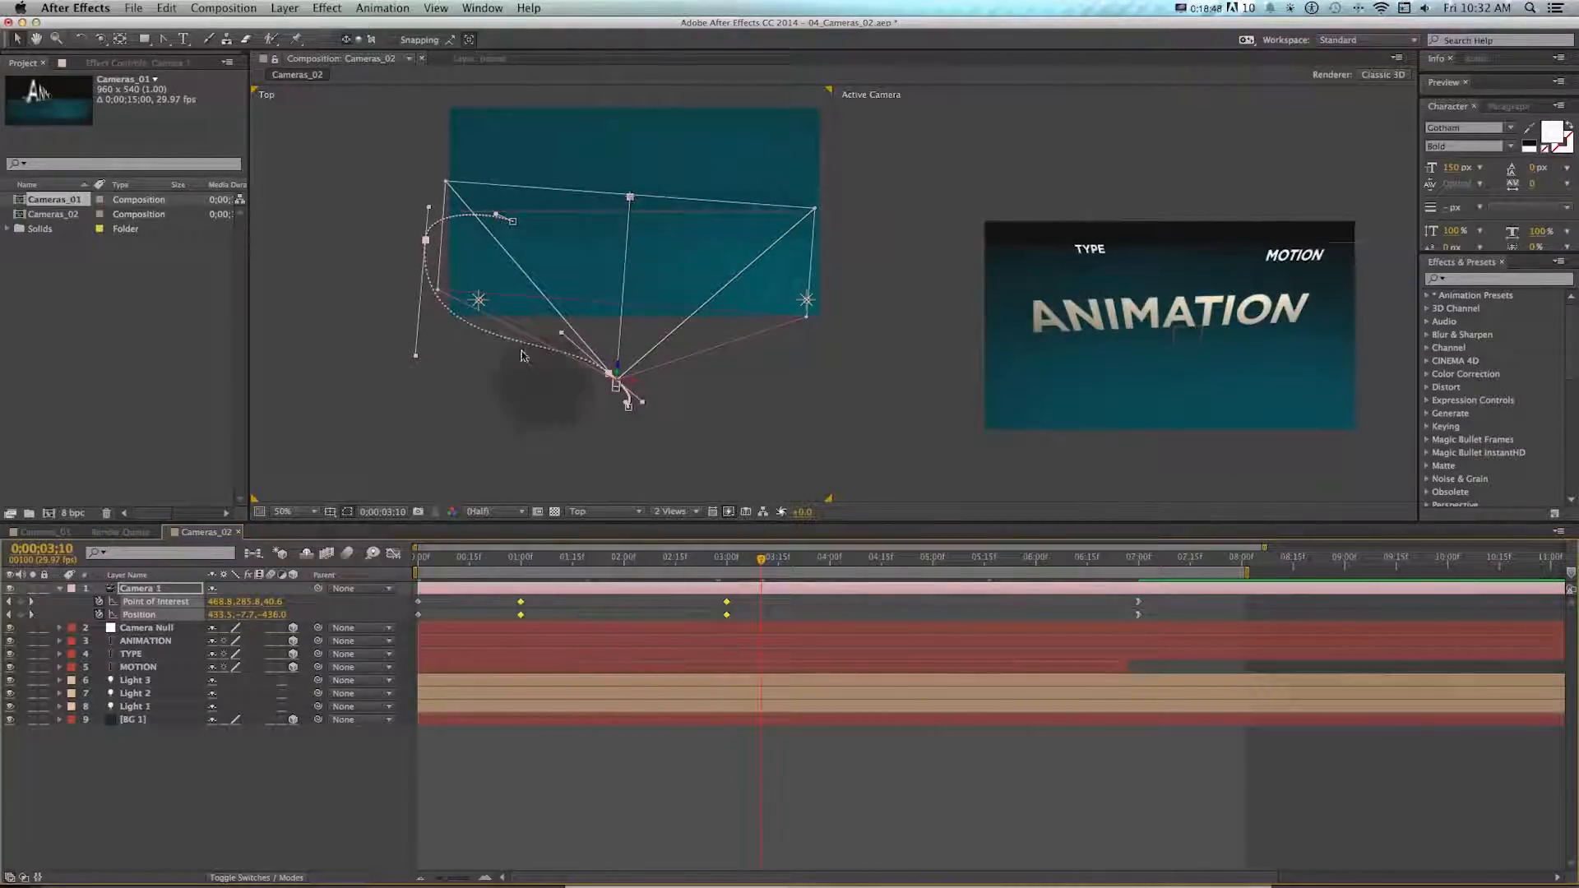
right_click(727, 603)
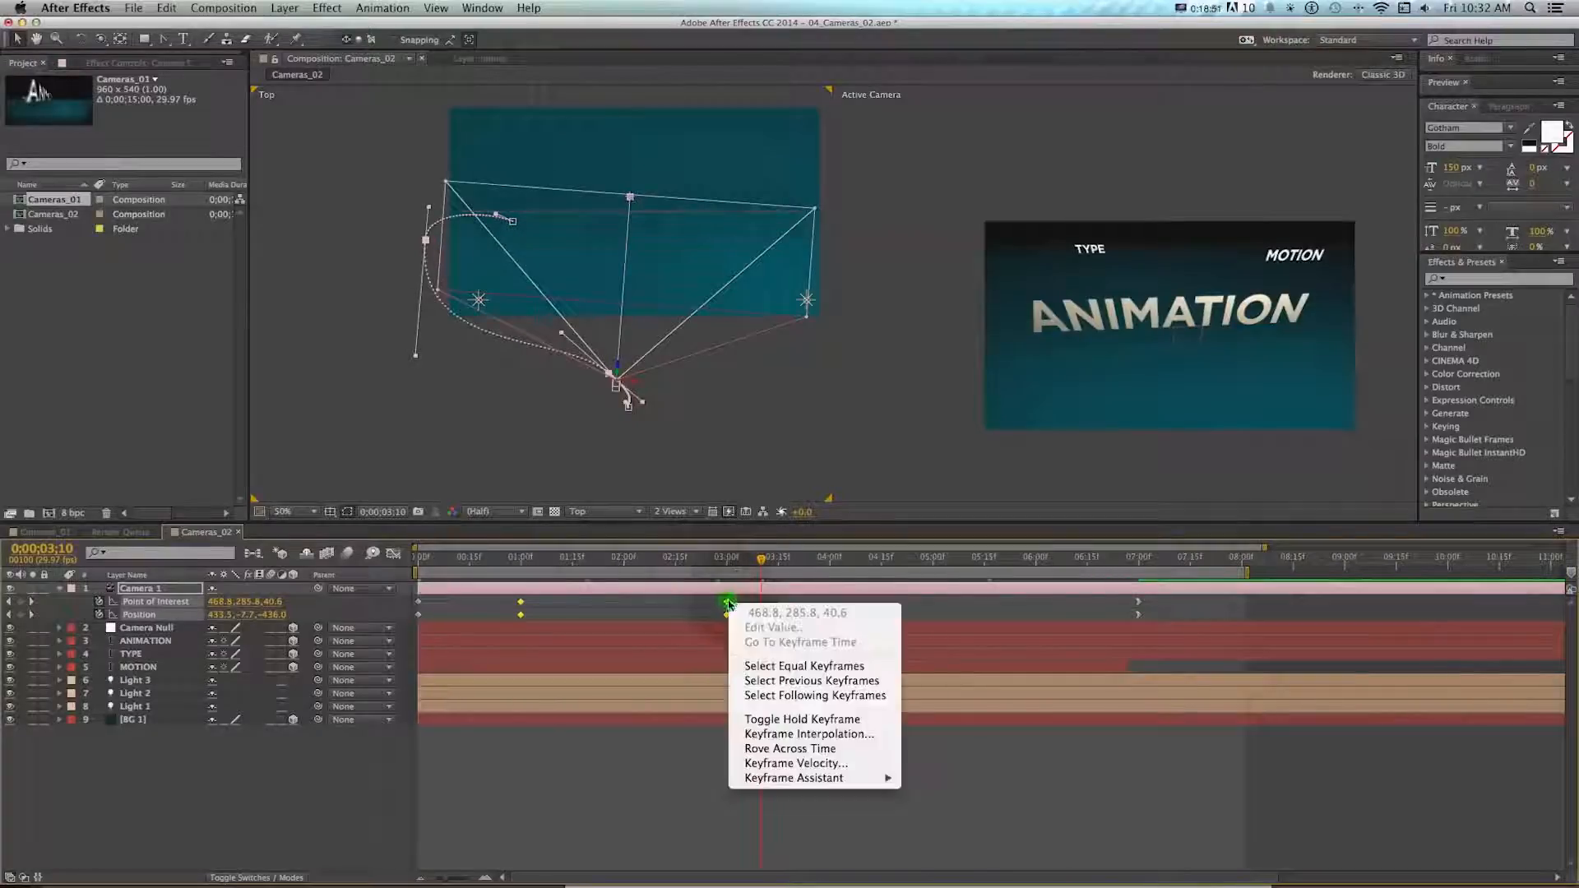
click(791, 748)
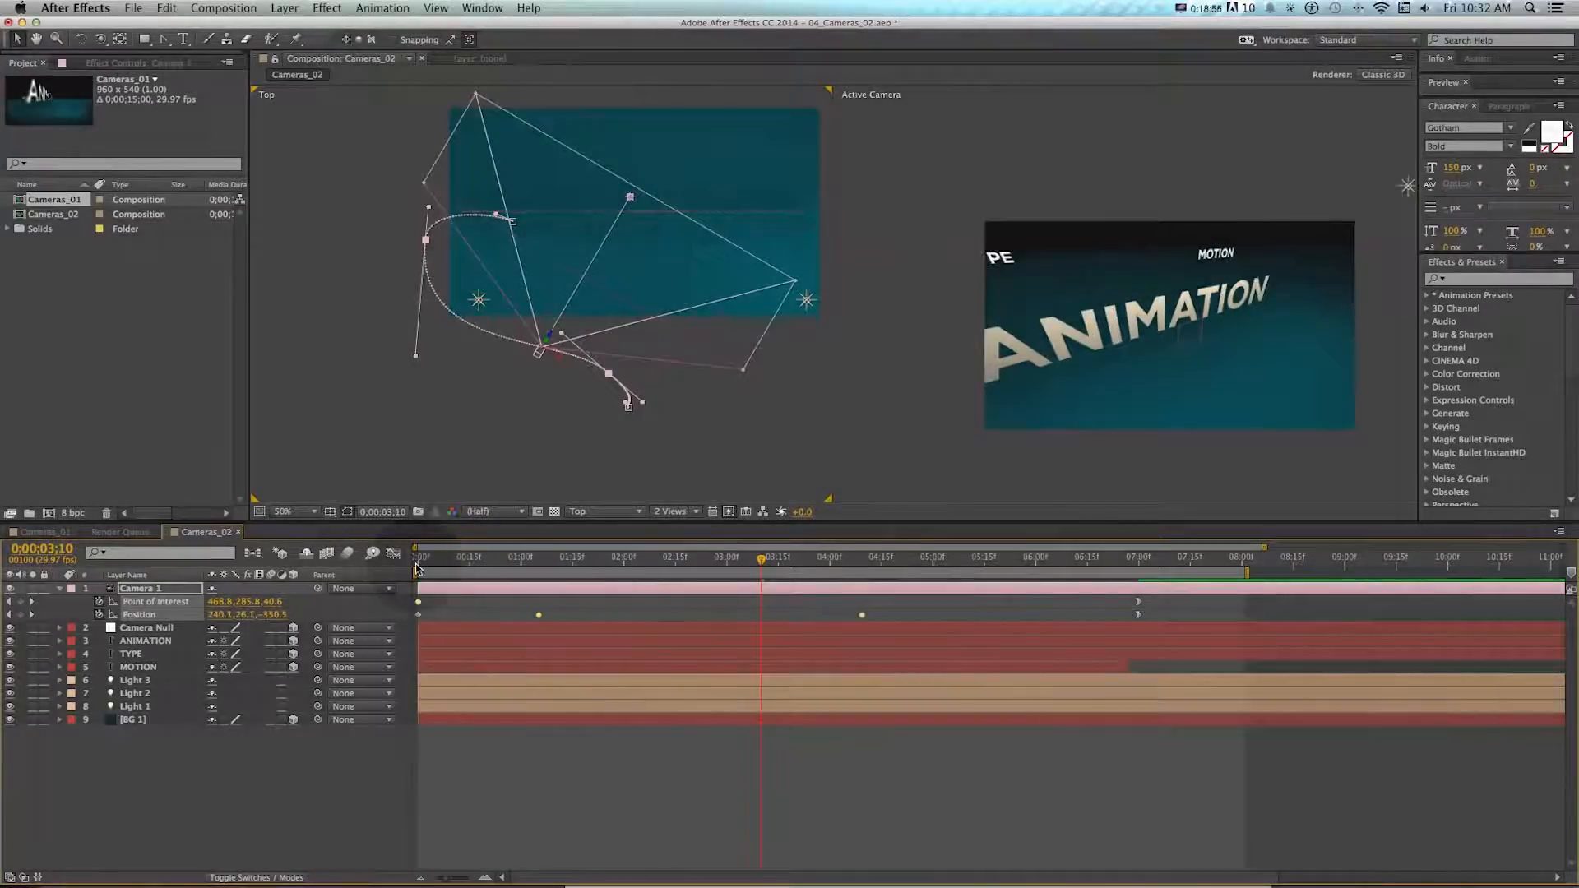
- RAM preview the roving Camera 1 move from the start, and check its end frame at 0;00;07;00
click(417, 568)
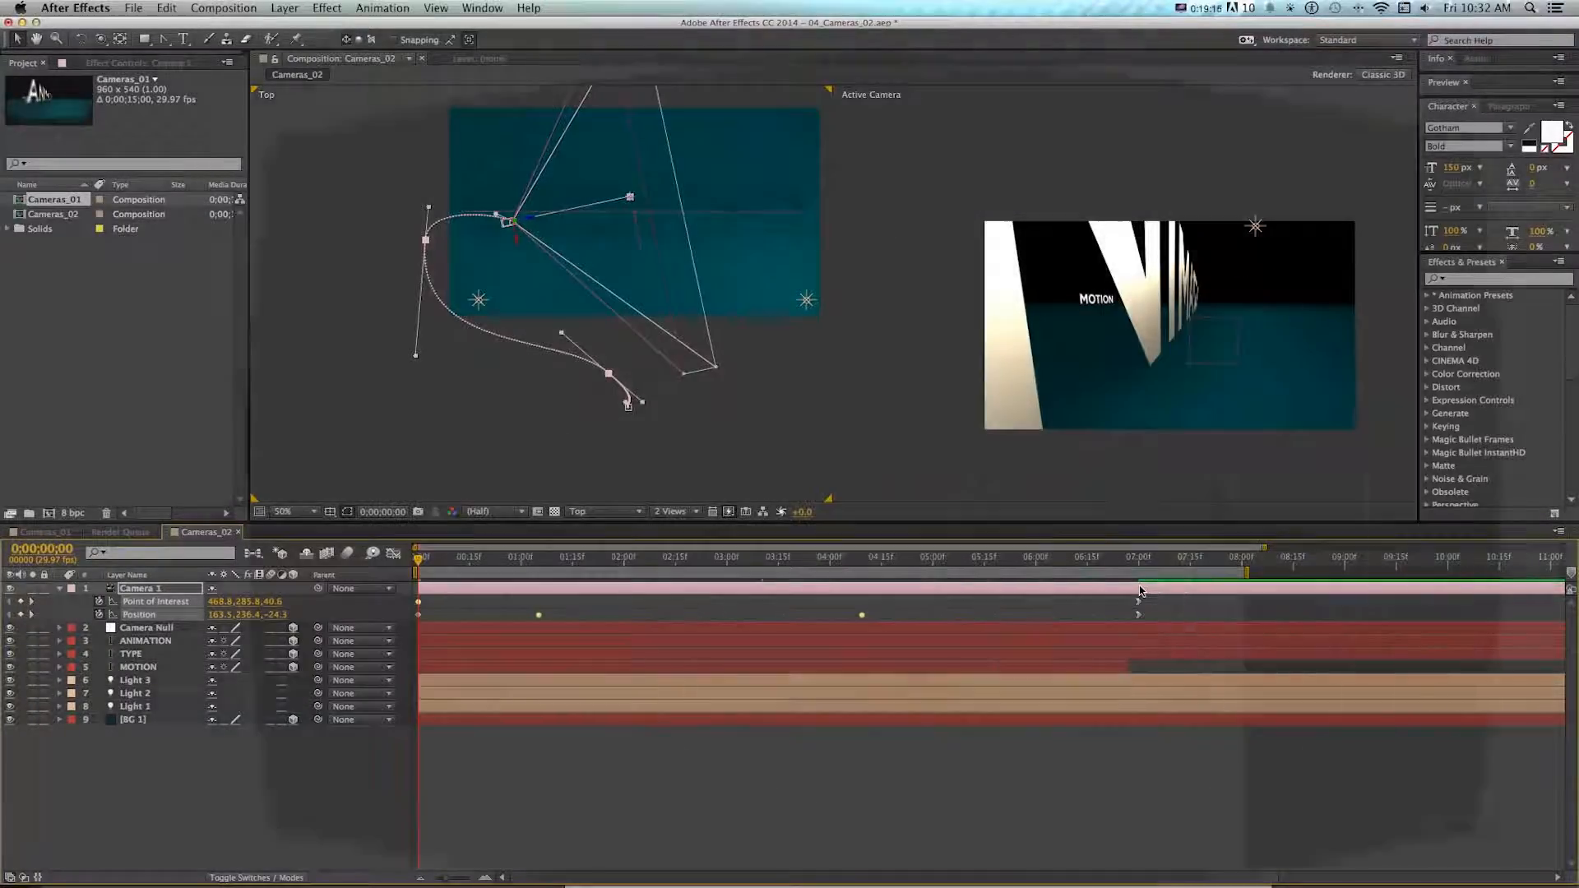
key(KP_0)
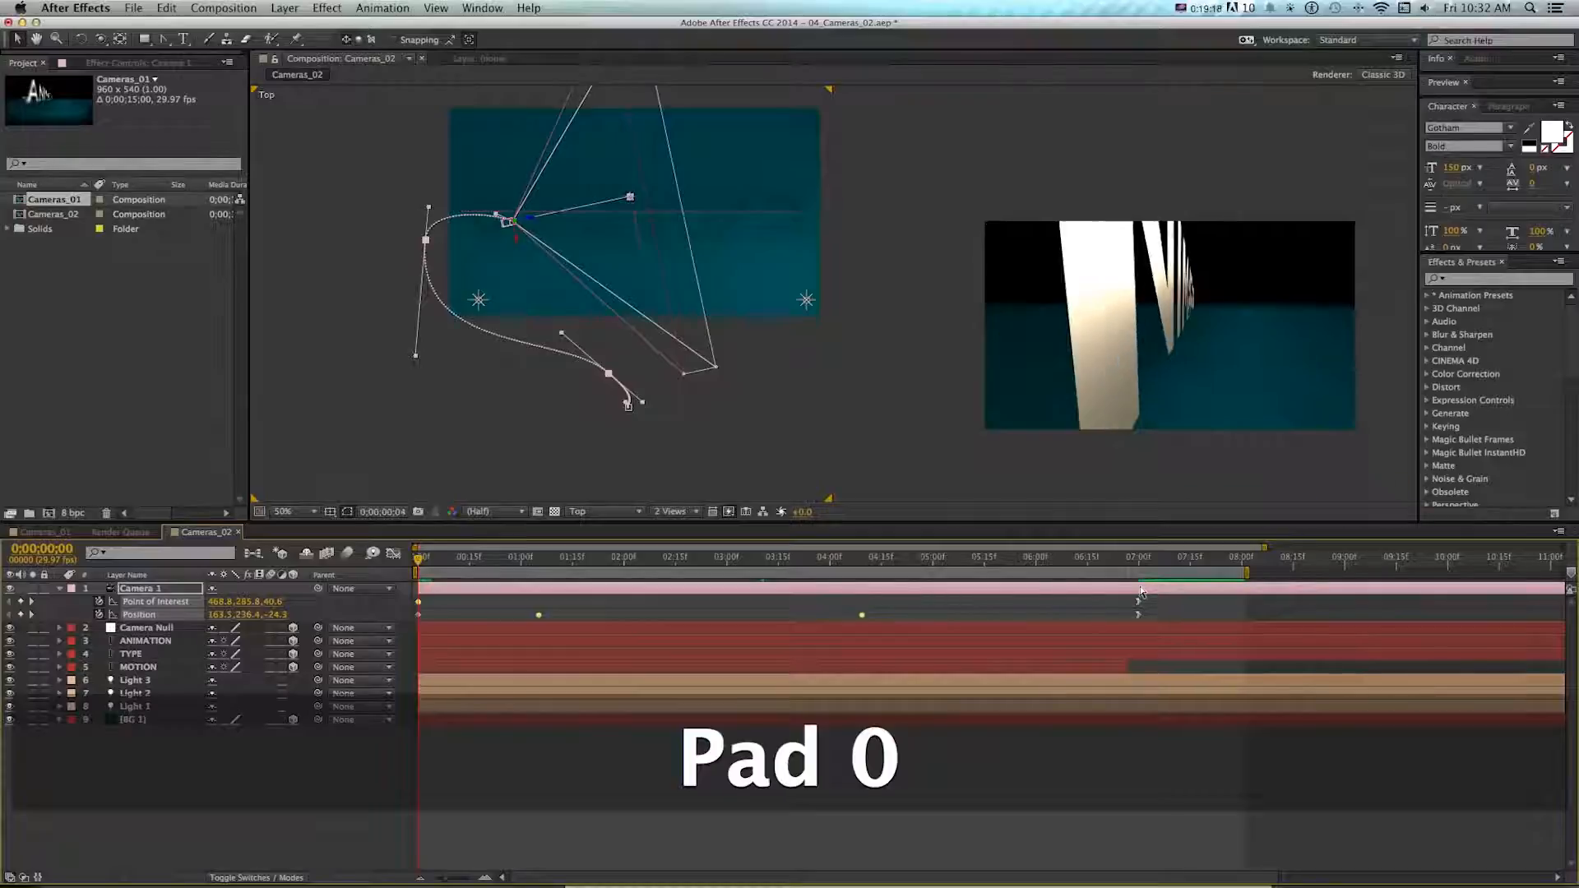
key(KP_0)
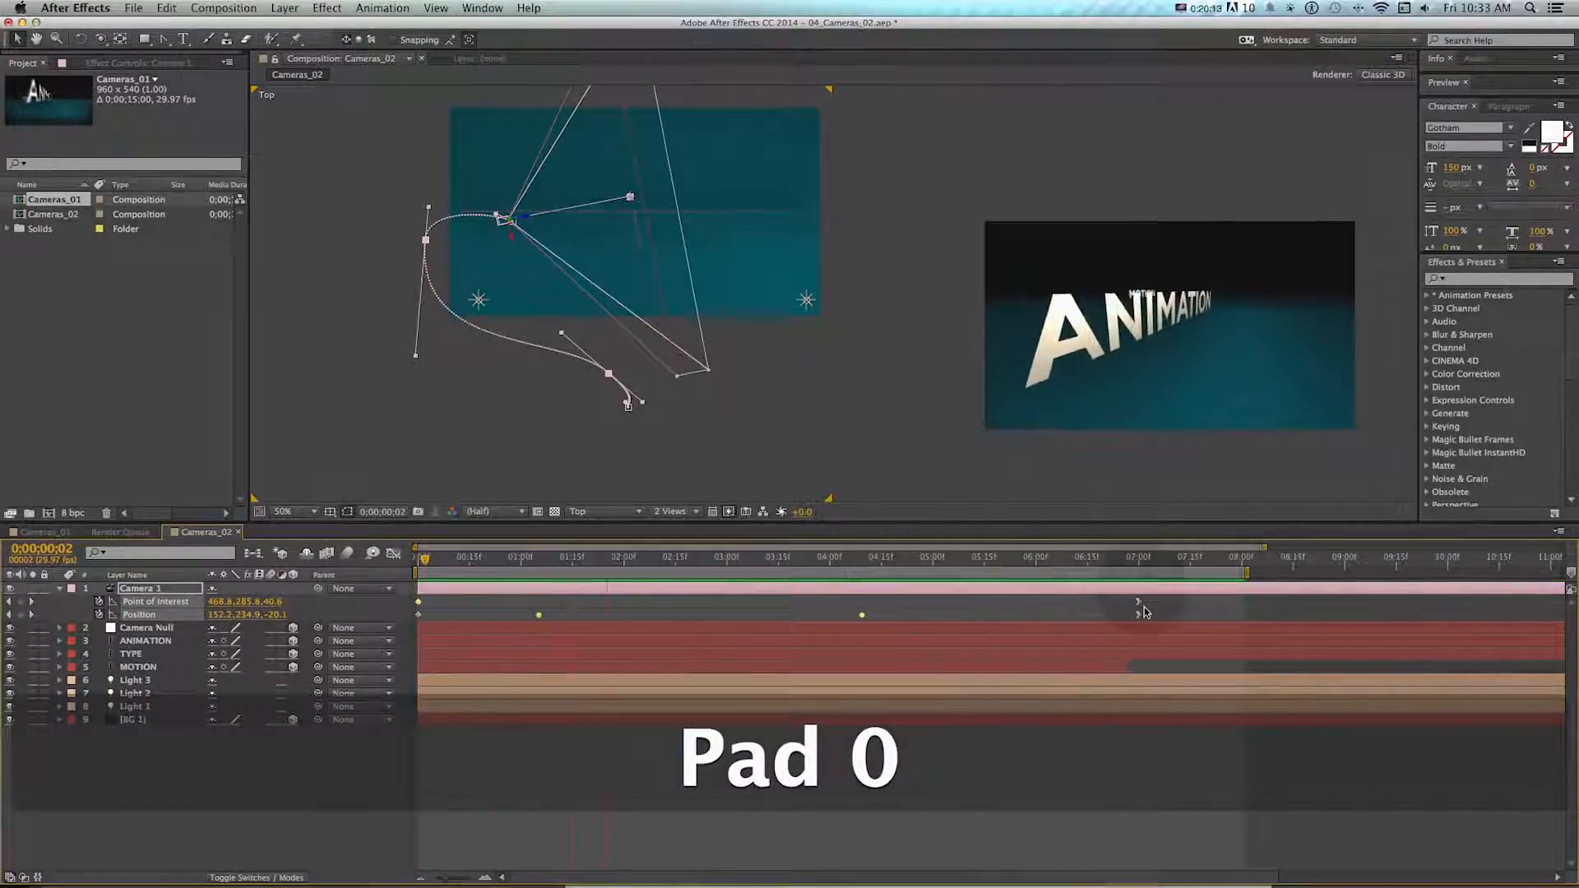
click(1265, 833)
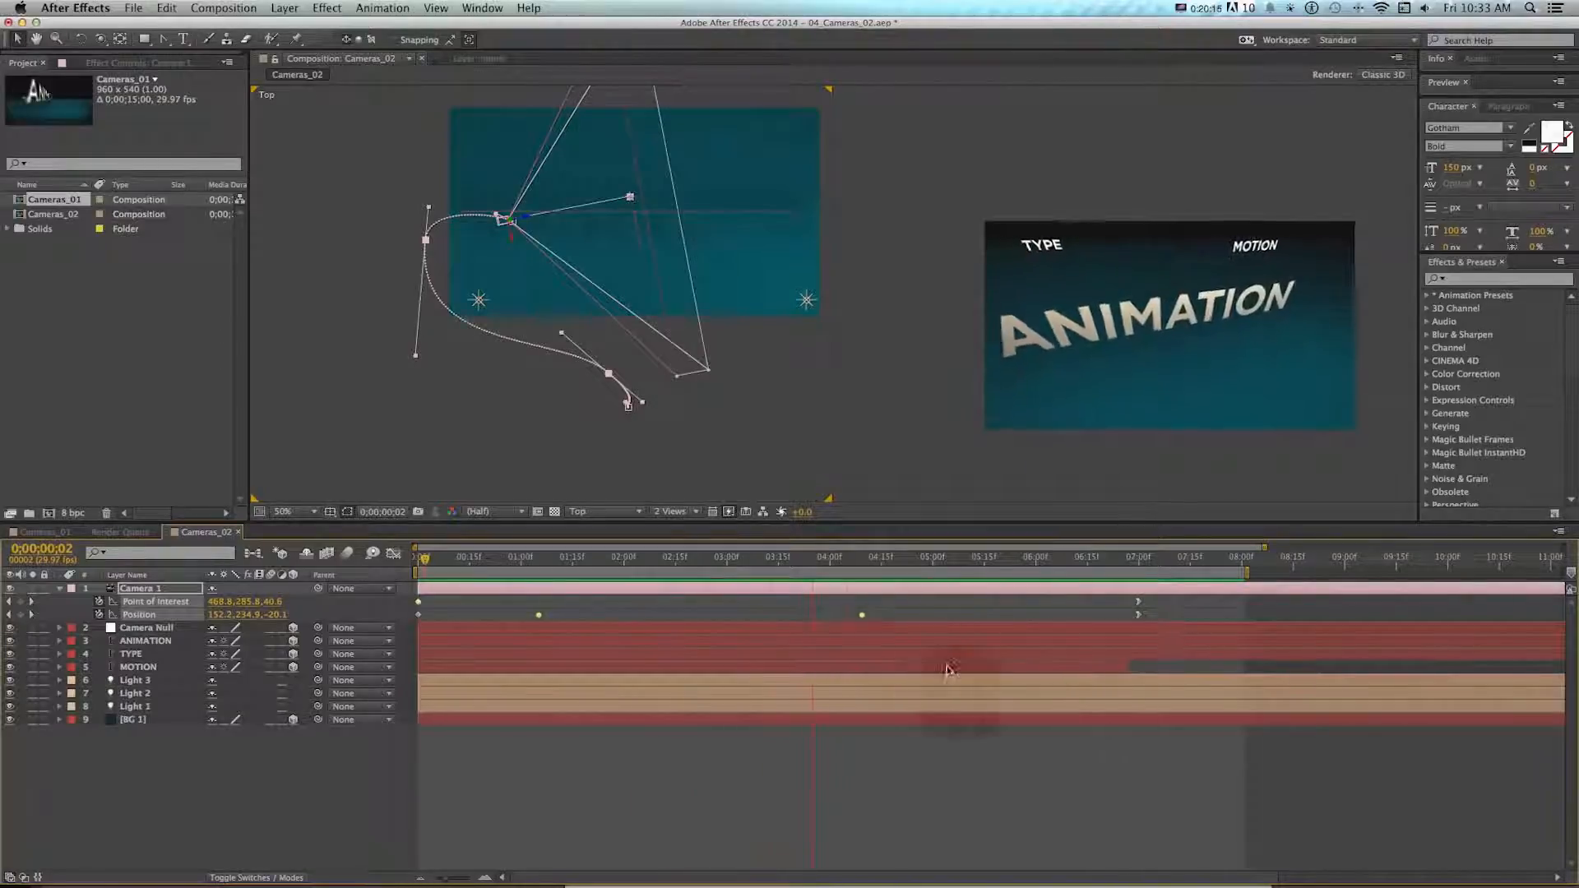
click(950, 600)
key(space)
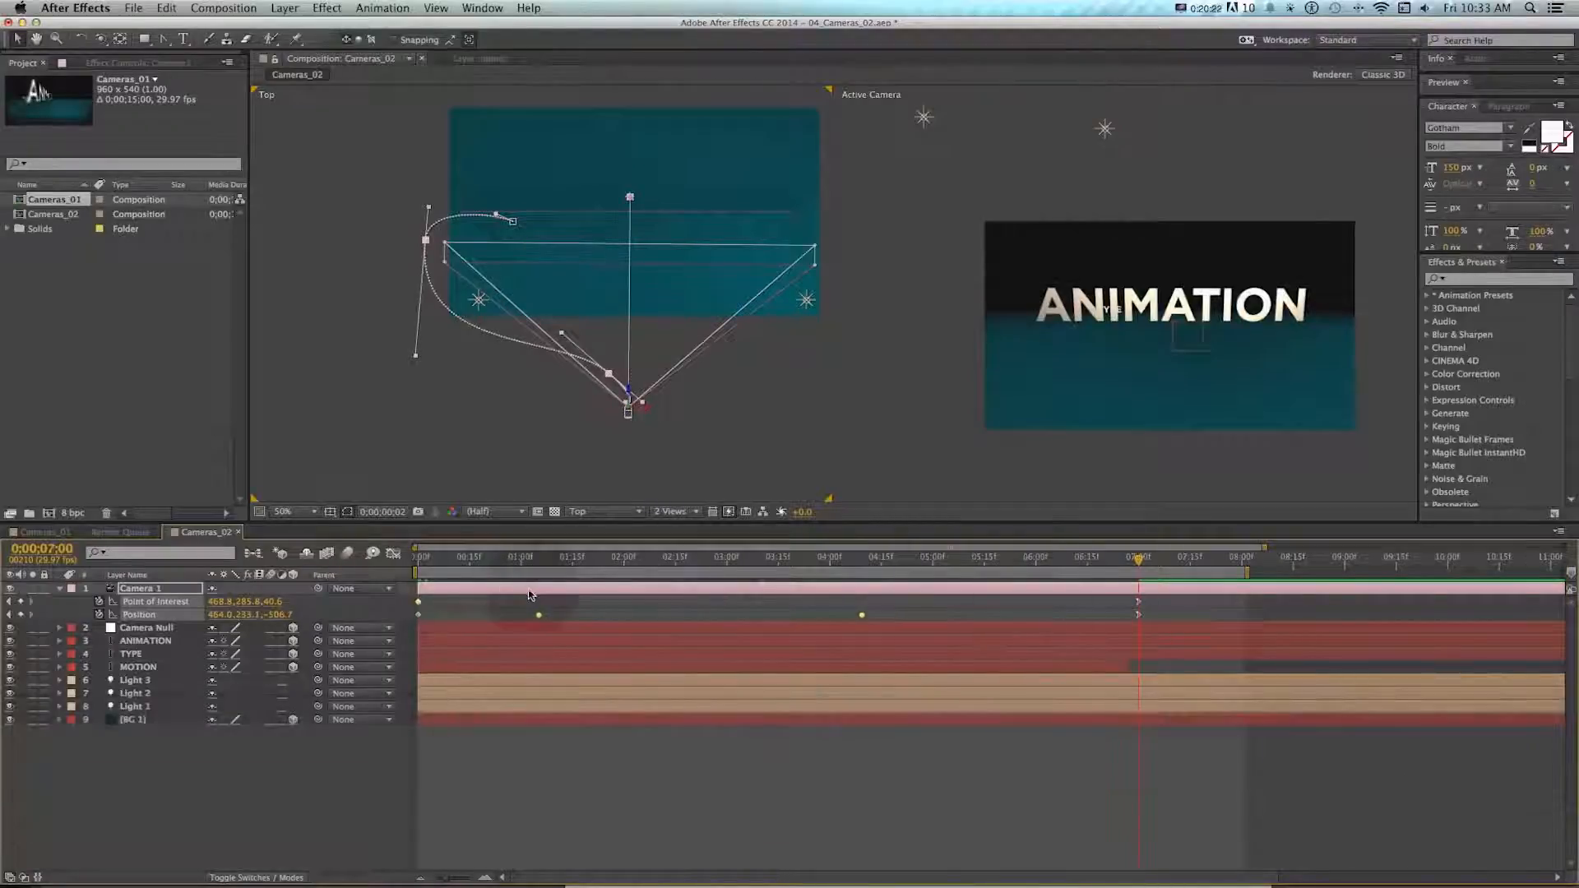
click(859, 717)
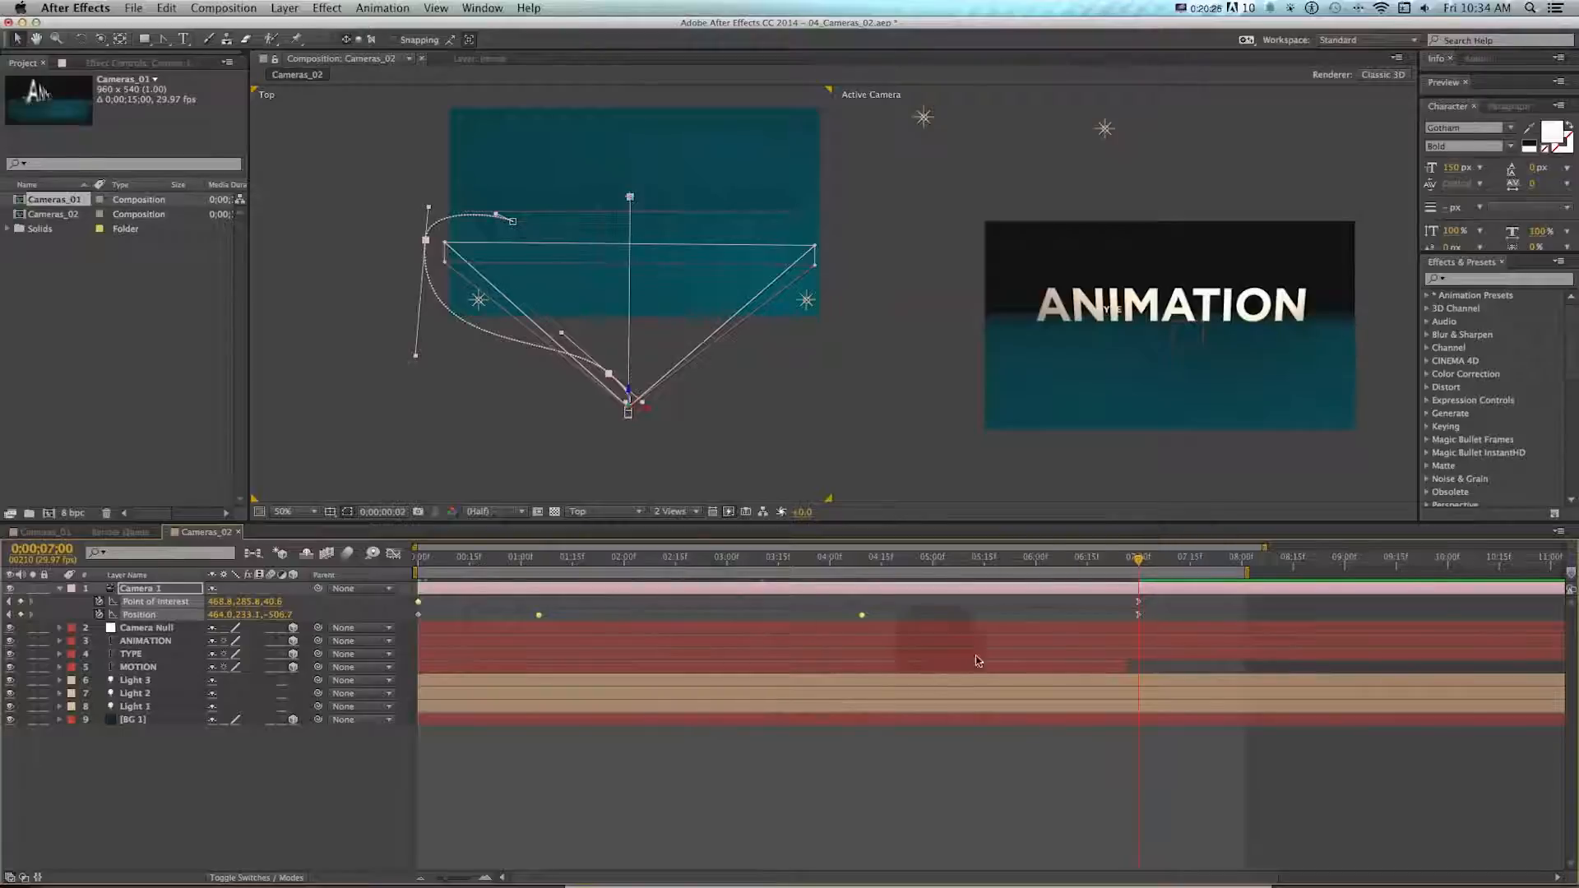
- From the start frame, move Camera 1's final Point of Interest and Position keyframes to about 0;00;03;15, and reveal its Transform and Camera Options properties
drag(427, 561, 358, 555)
drag(1279, 669, 1131, 621)
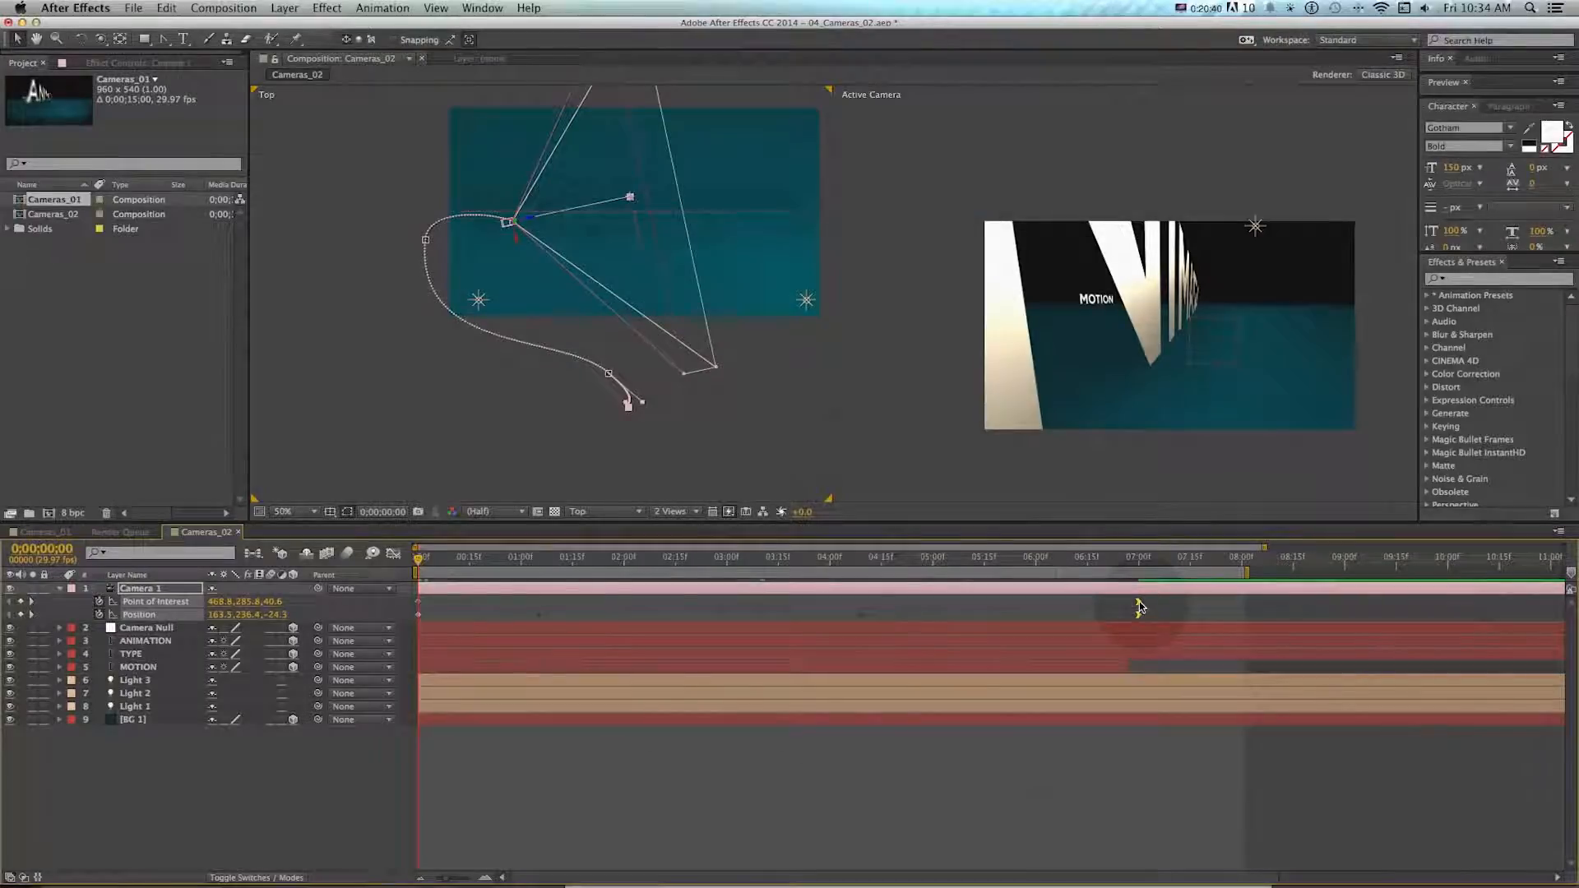
click(1139, 606)
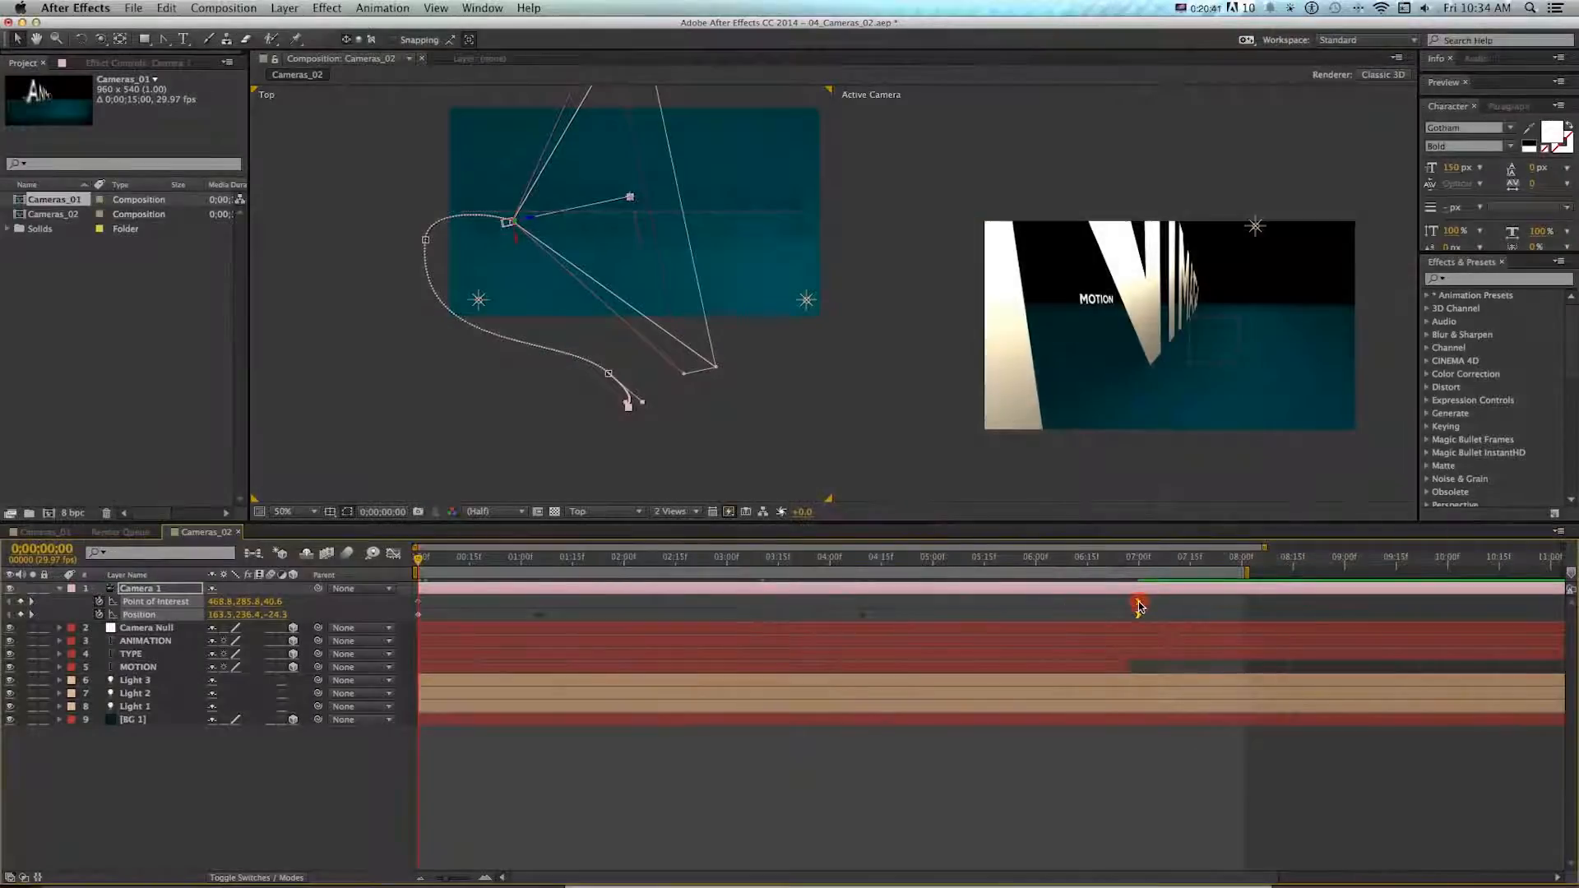
drag(1139, 606, 966, 608)
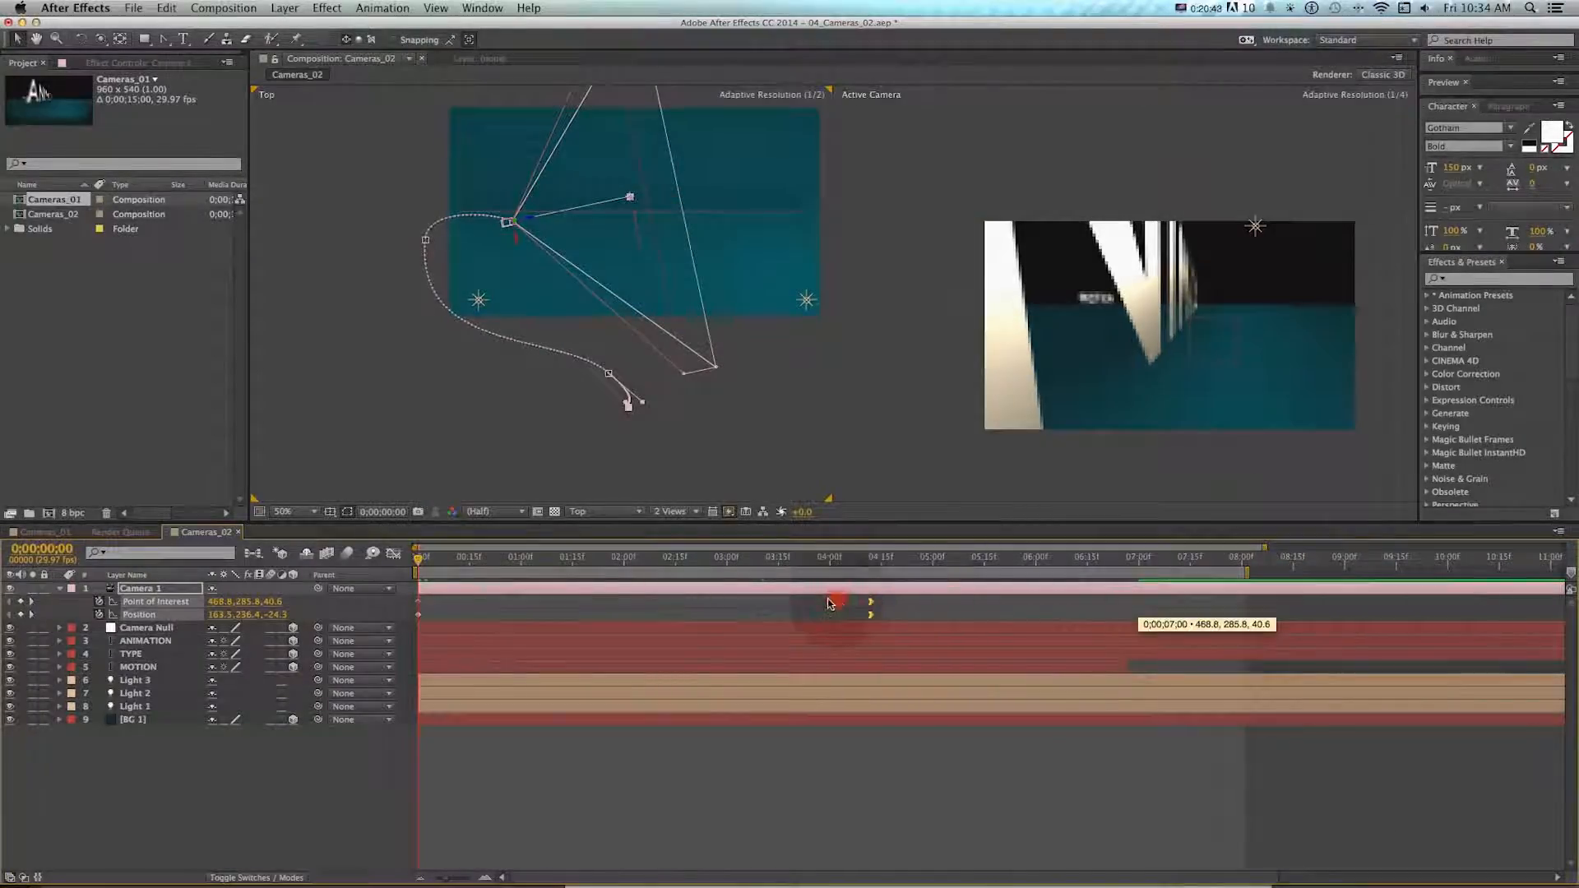
drag(782, 598, 789, 600)
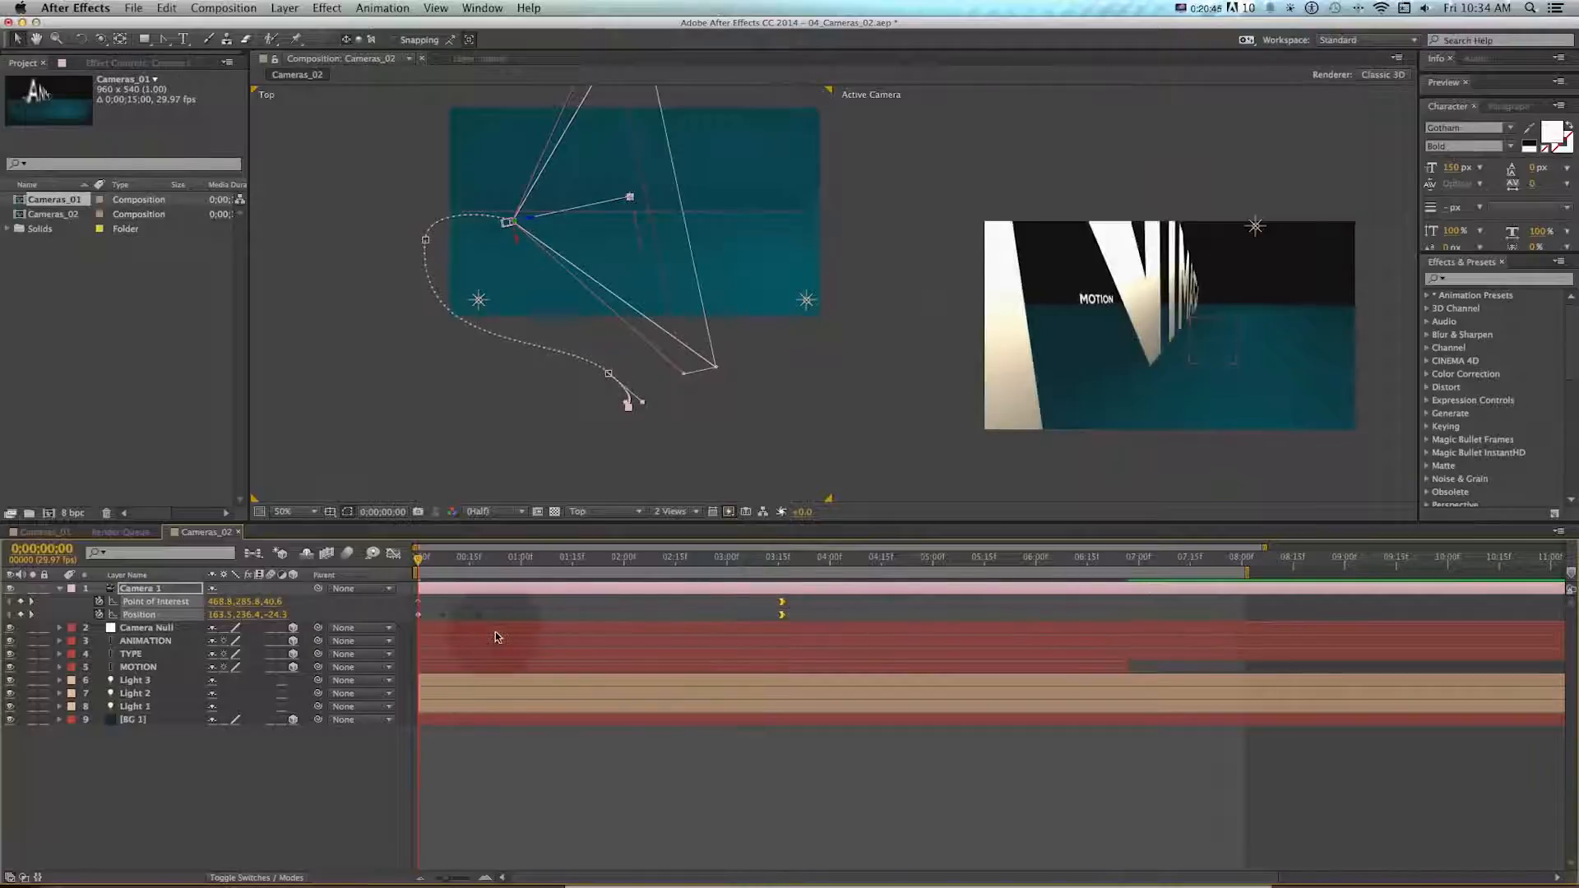
key(u)
key(u)
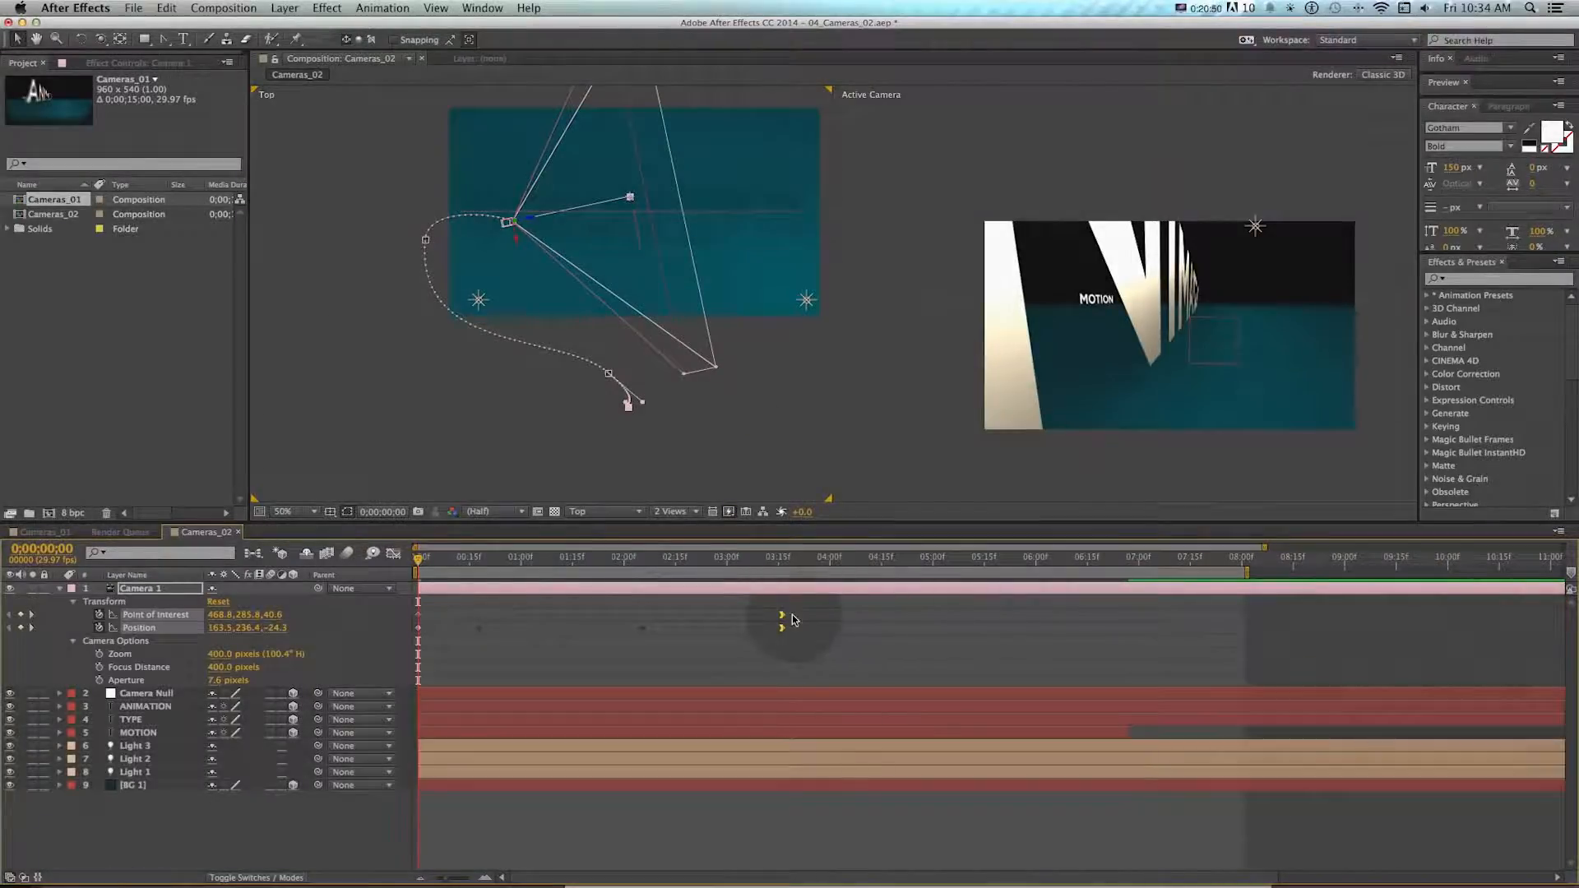
- Try moving Camera 1's final Point of Interest and Position keyframes to about 0;00;01;07, and undo the move
drag(782, 621, 546, 621)
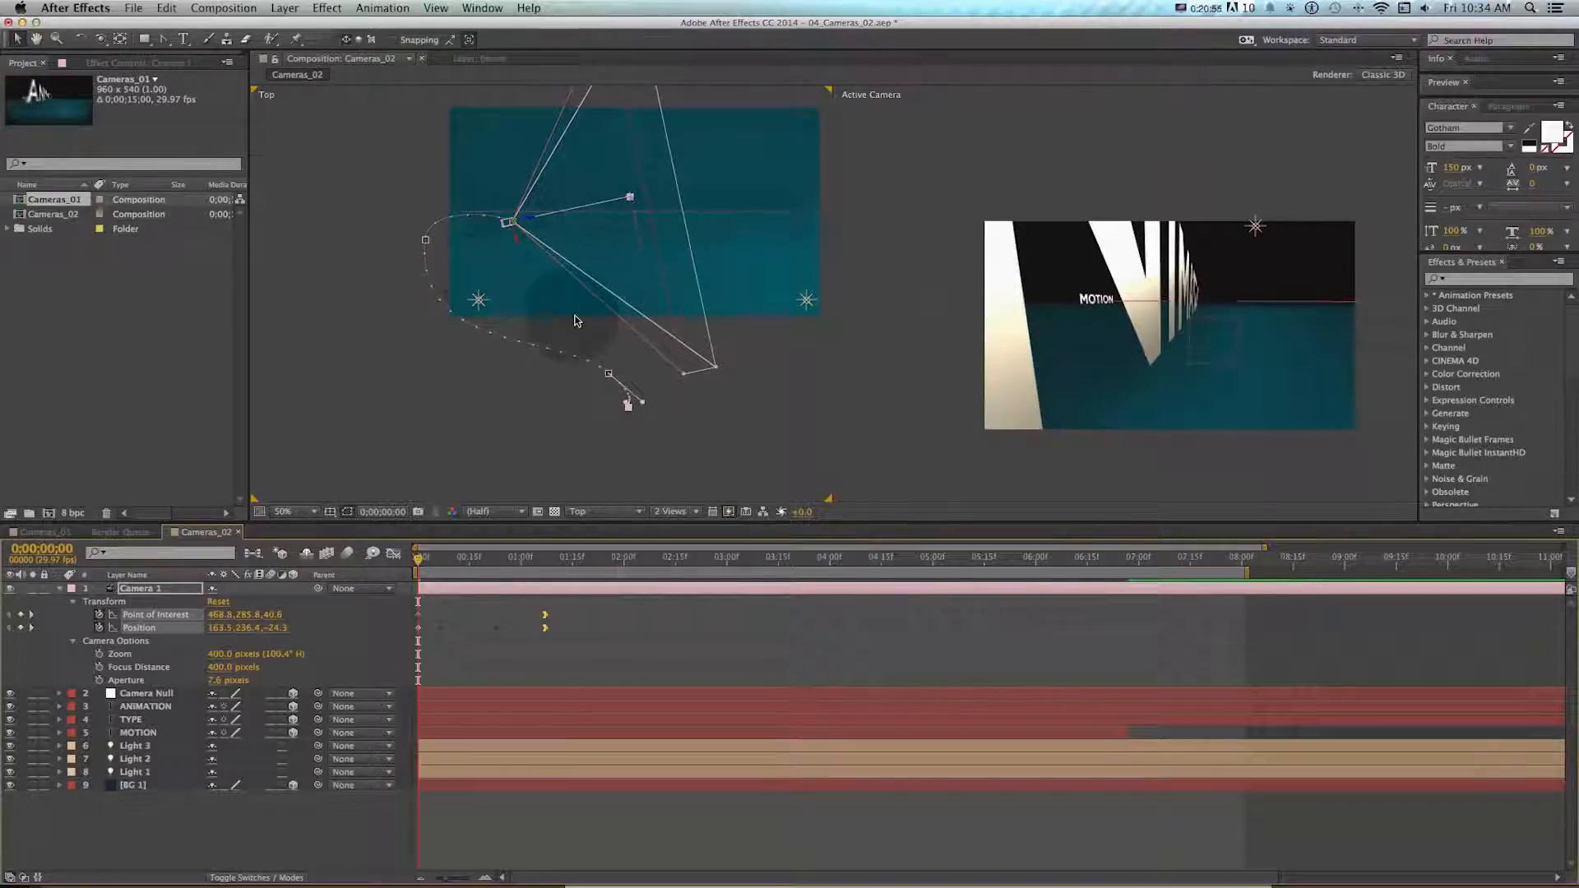
key(super+z)
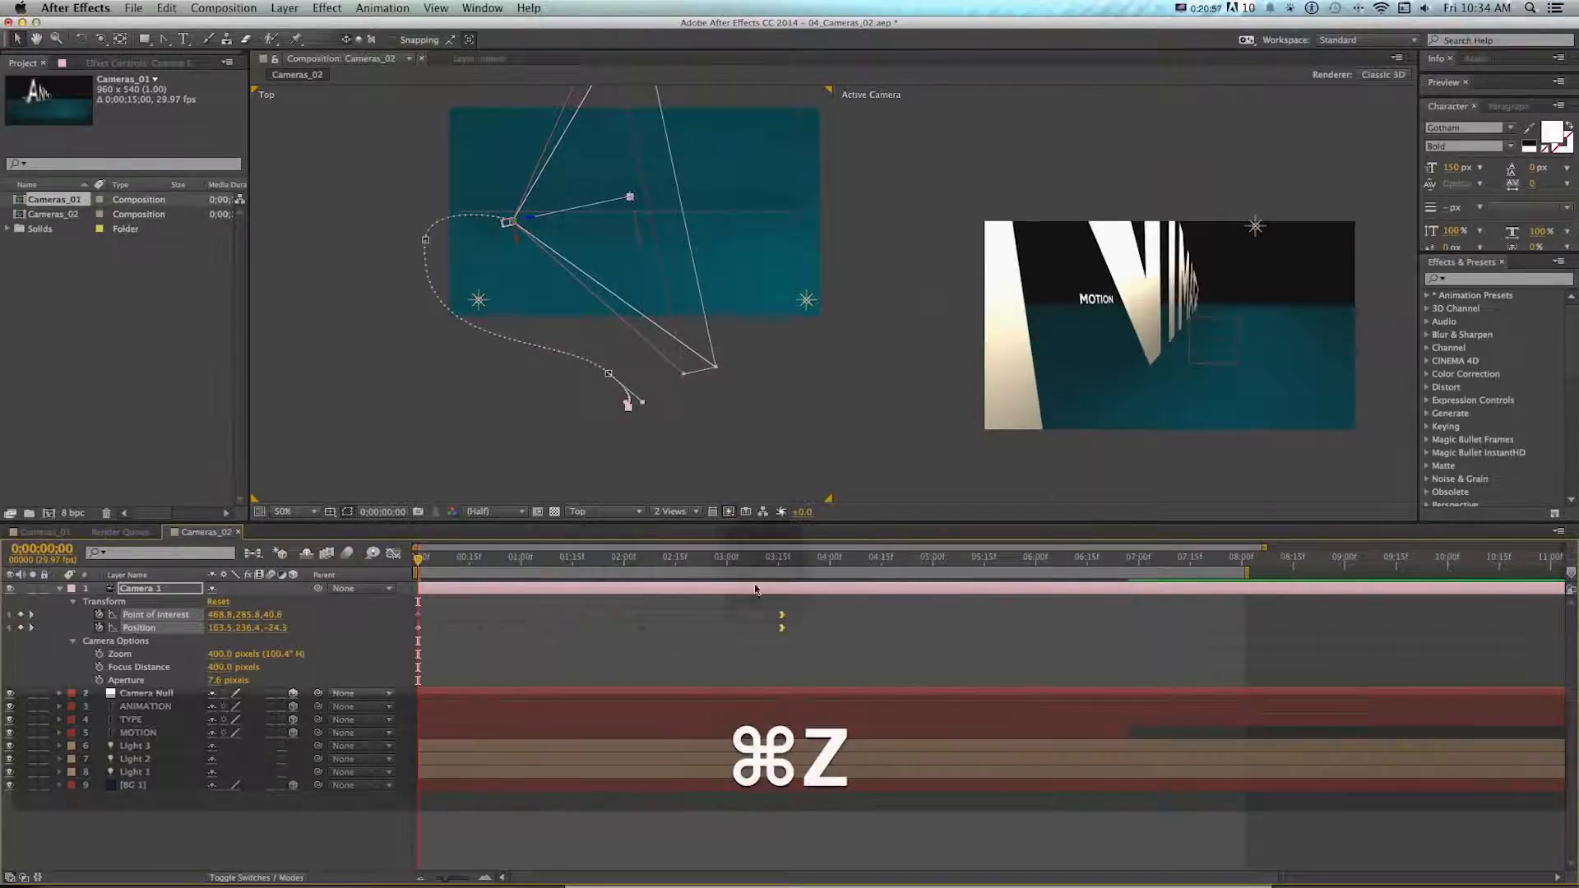
- RAM preview Camera 1's retimed roving move, and scrub through its motion path as far as 0;00;02;08
key(KP_0)
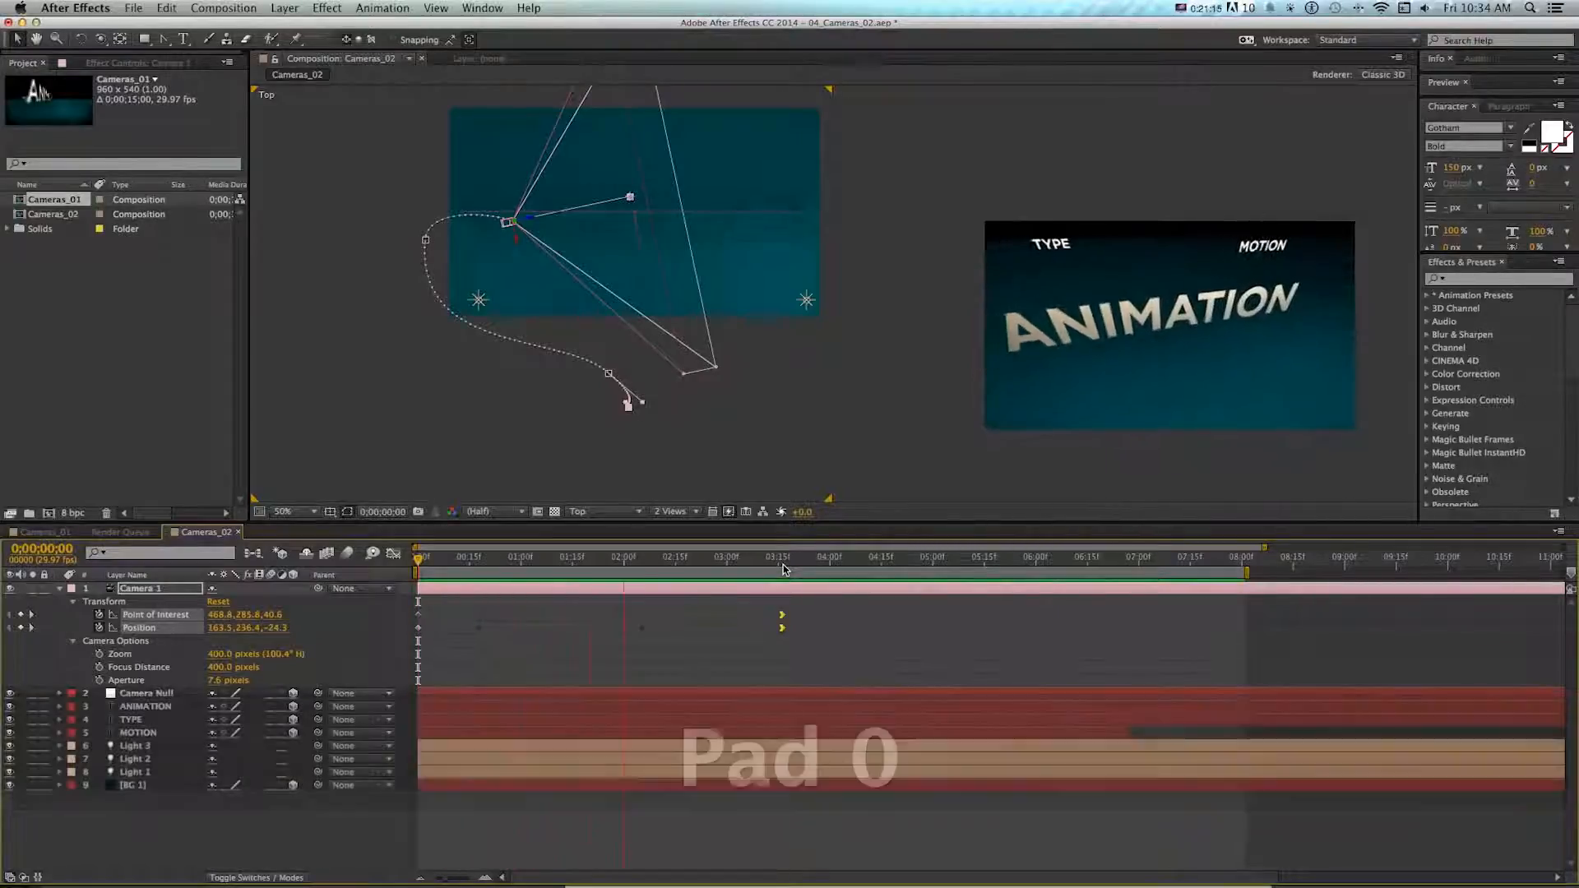
key(space)
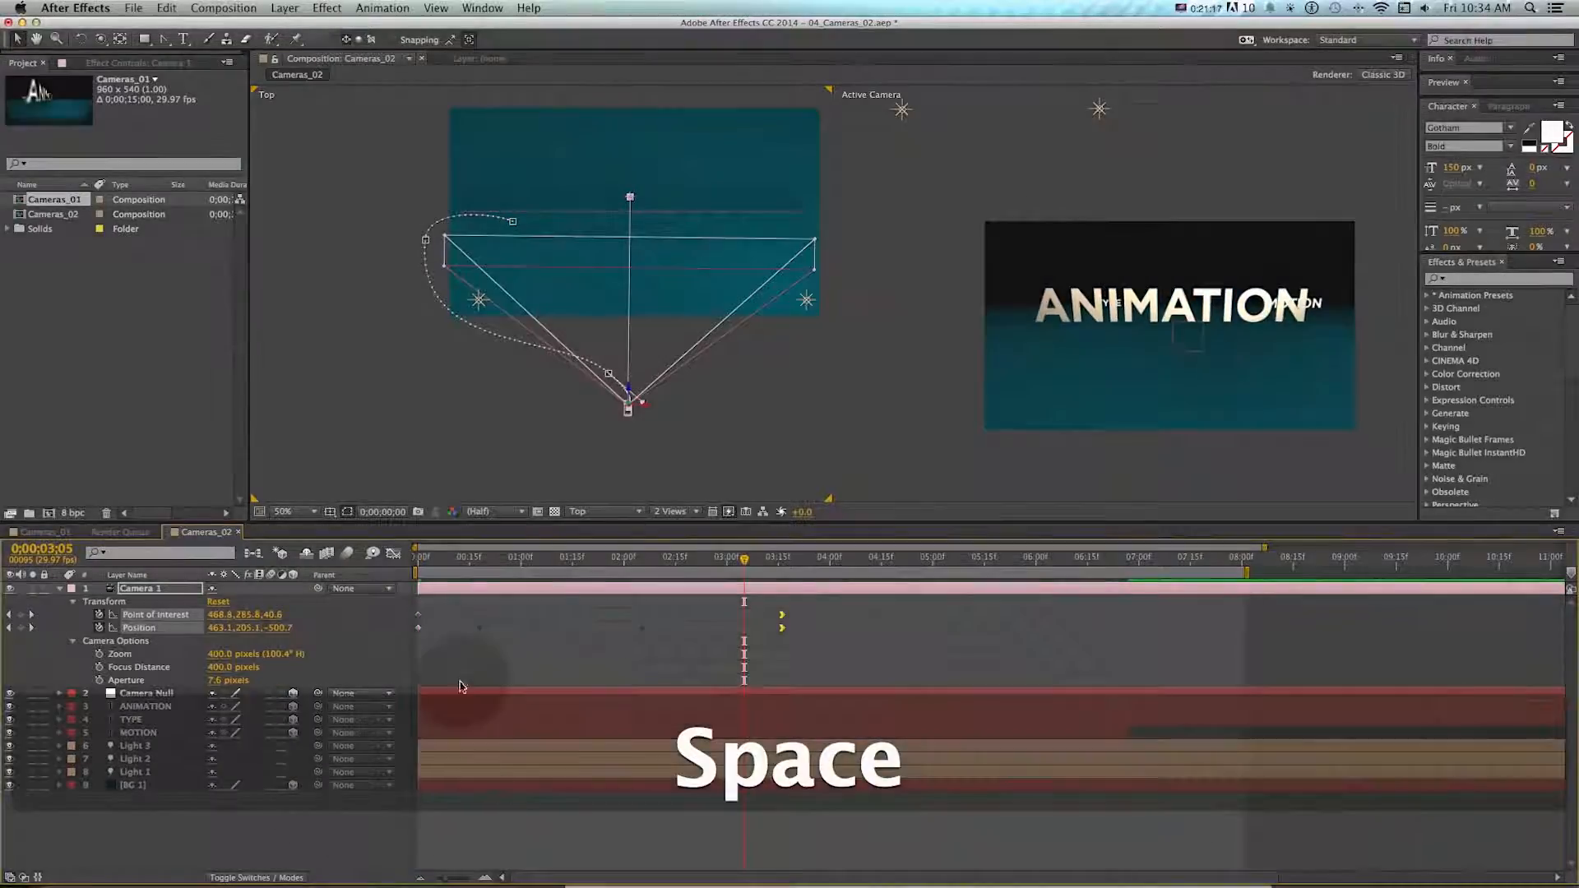
drag(742, 561, 483, 565)
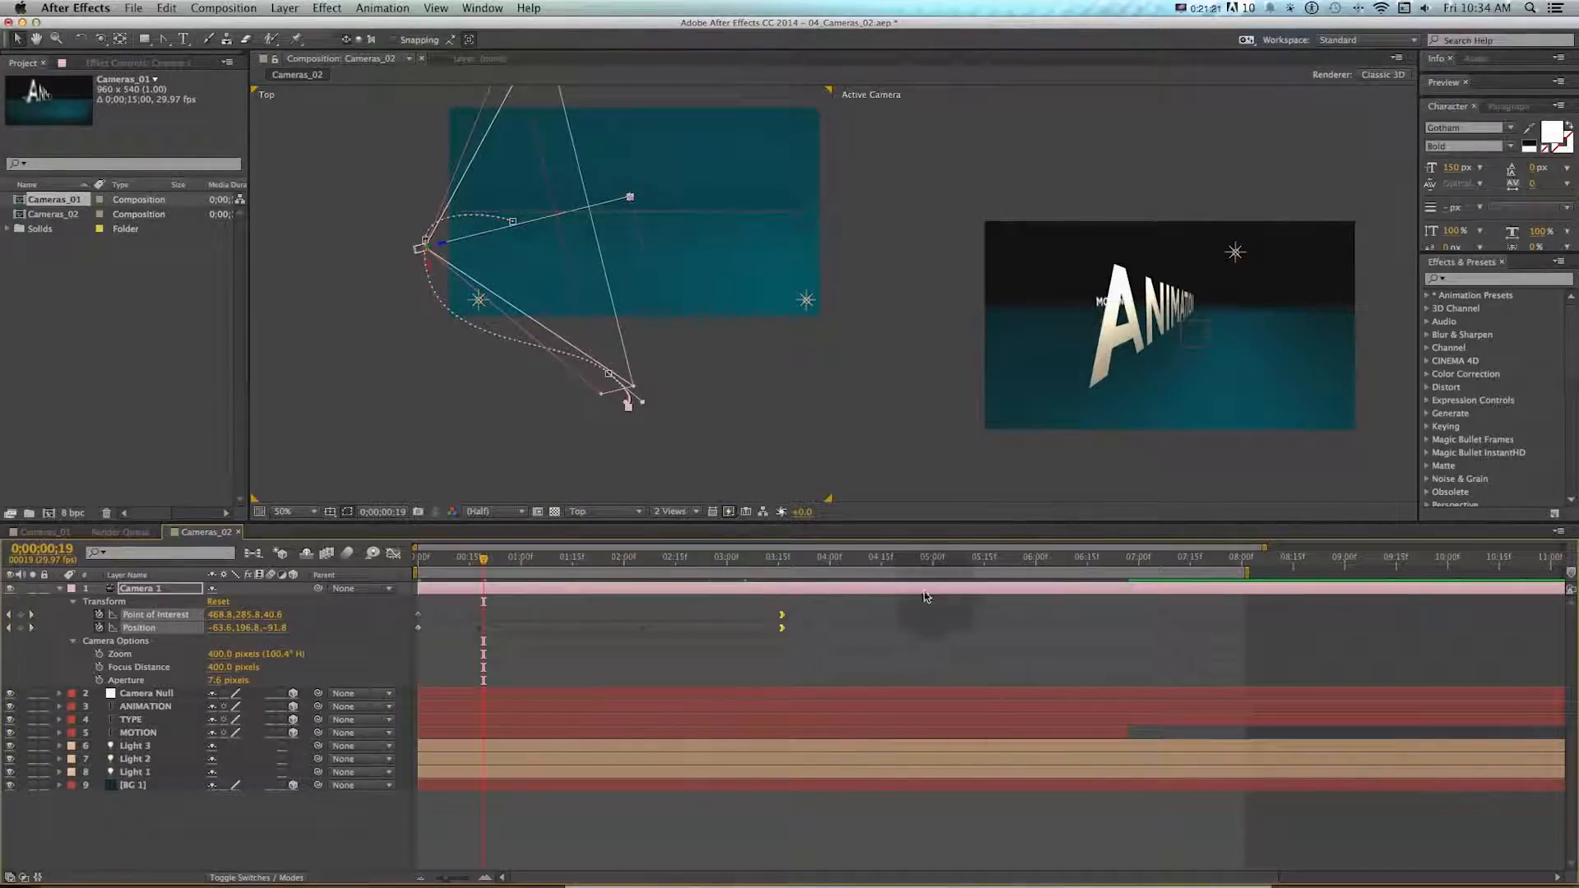
drag(461, 562, 593, 564)
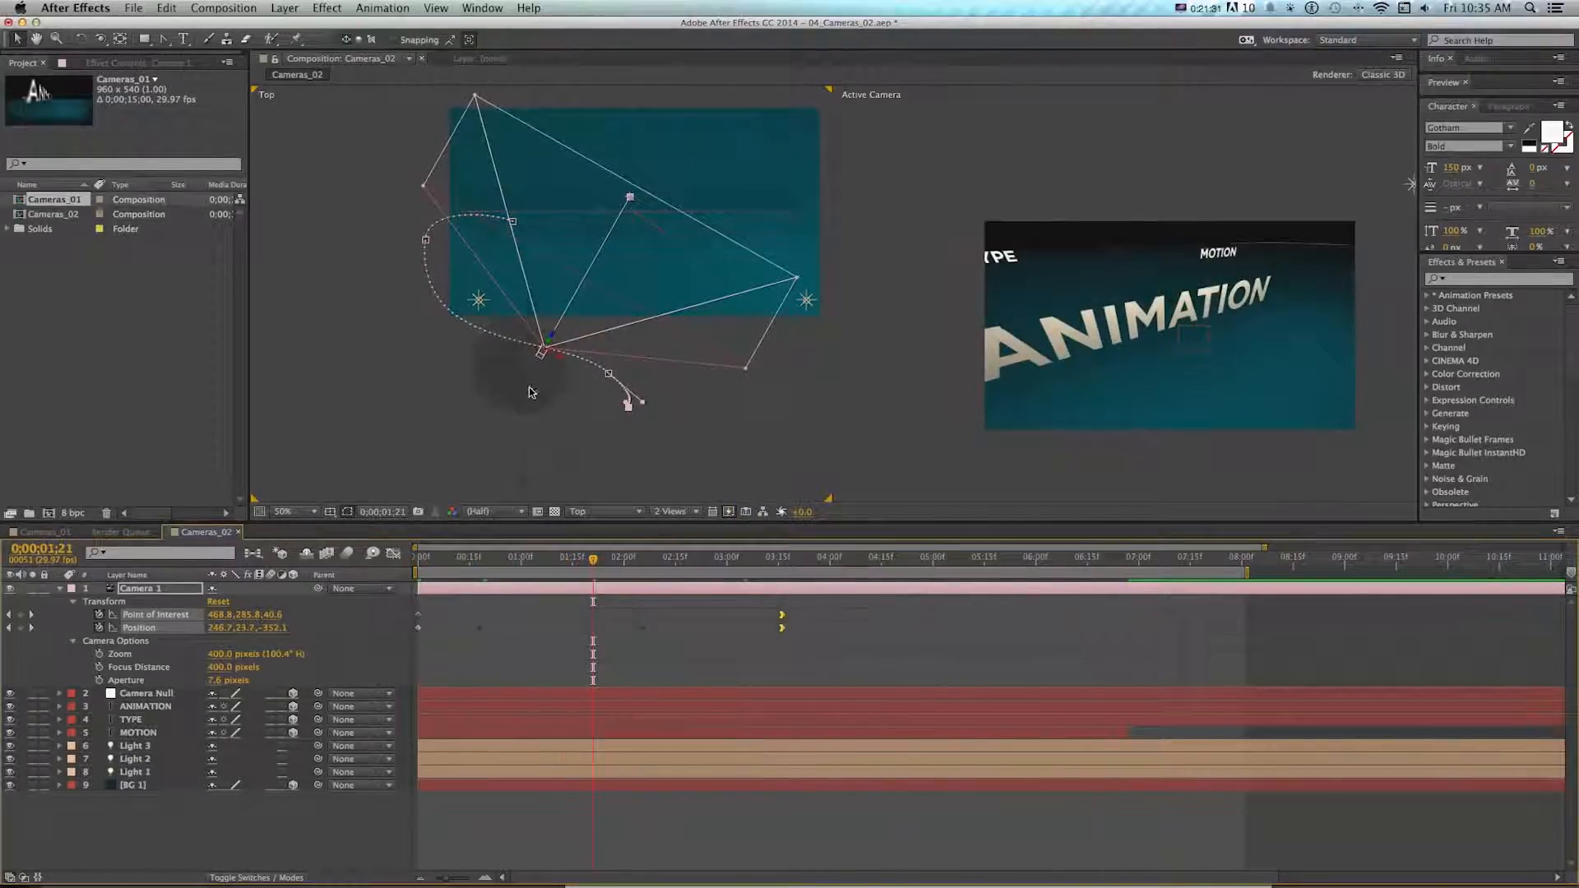
drag(608, 567, 652, 567)
key(space)
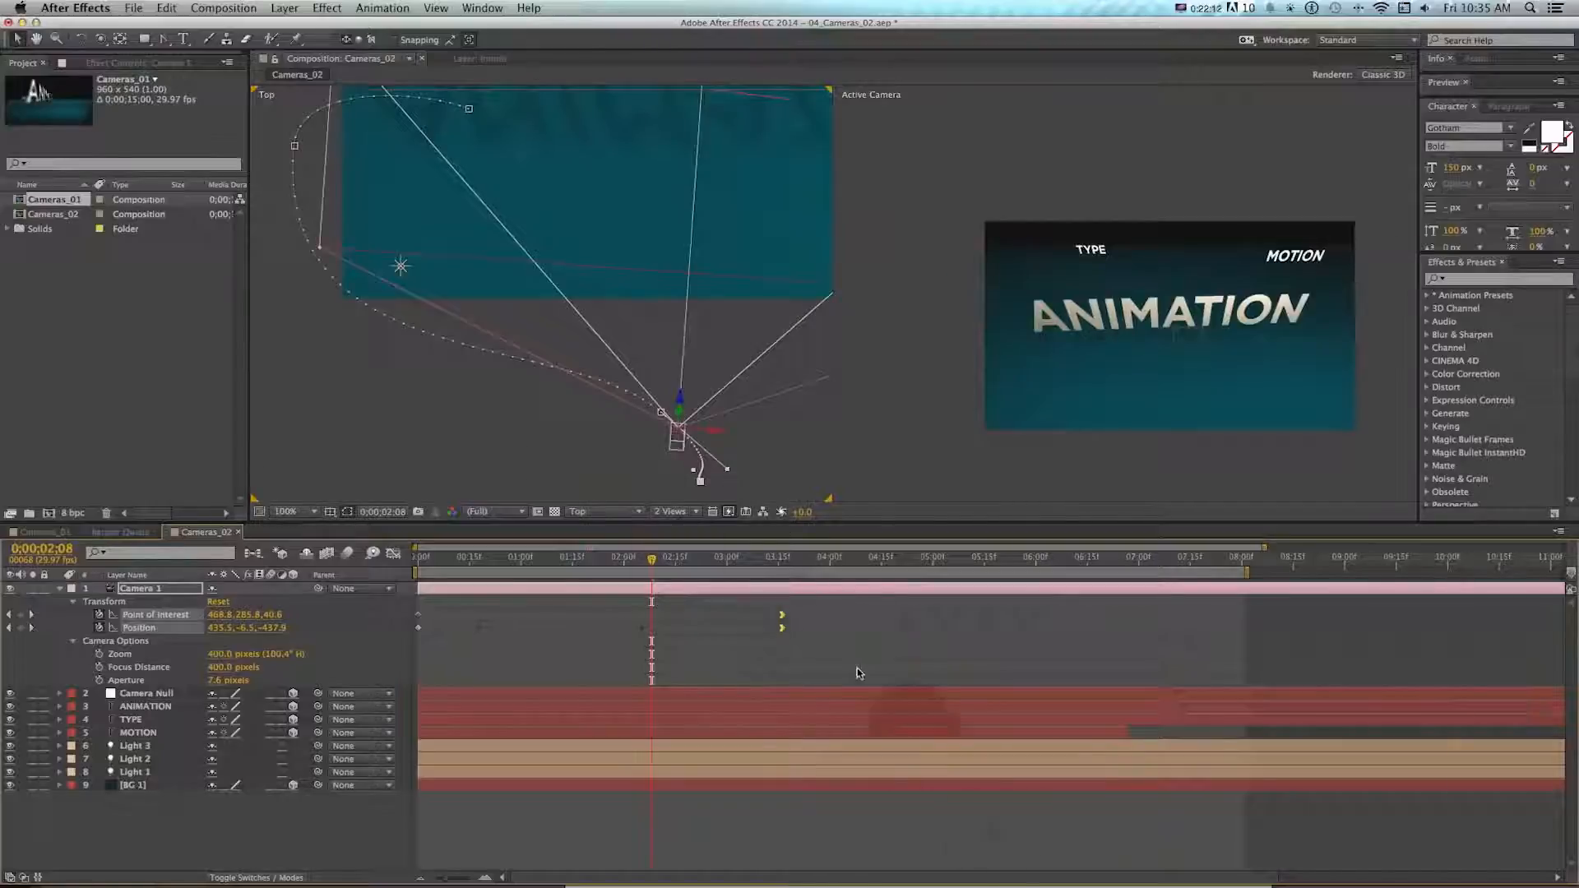
- Select all of Camera 1's Point of Interest and Position keyframes, examine their Keyframe Interpolation options, and cancel
right_click(781, 618)
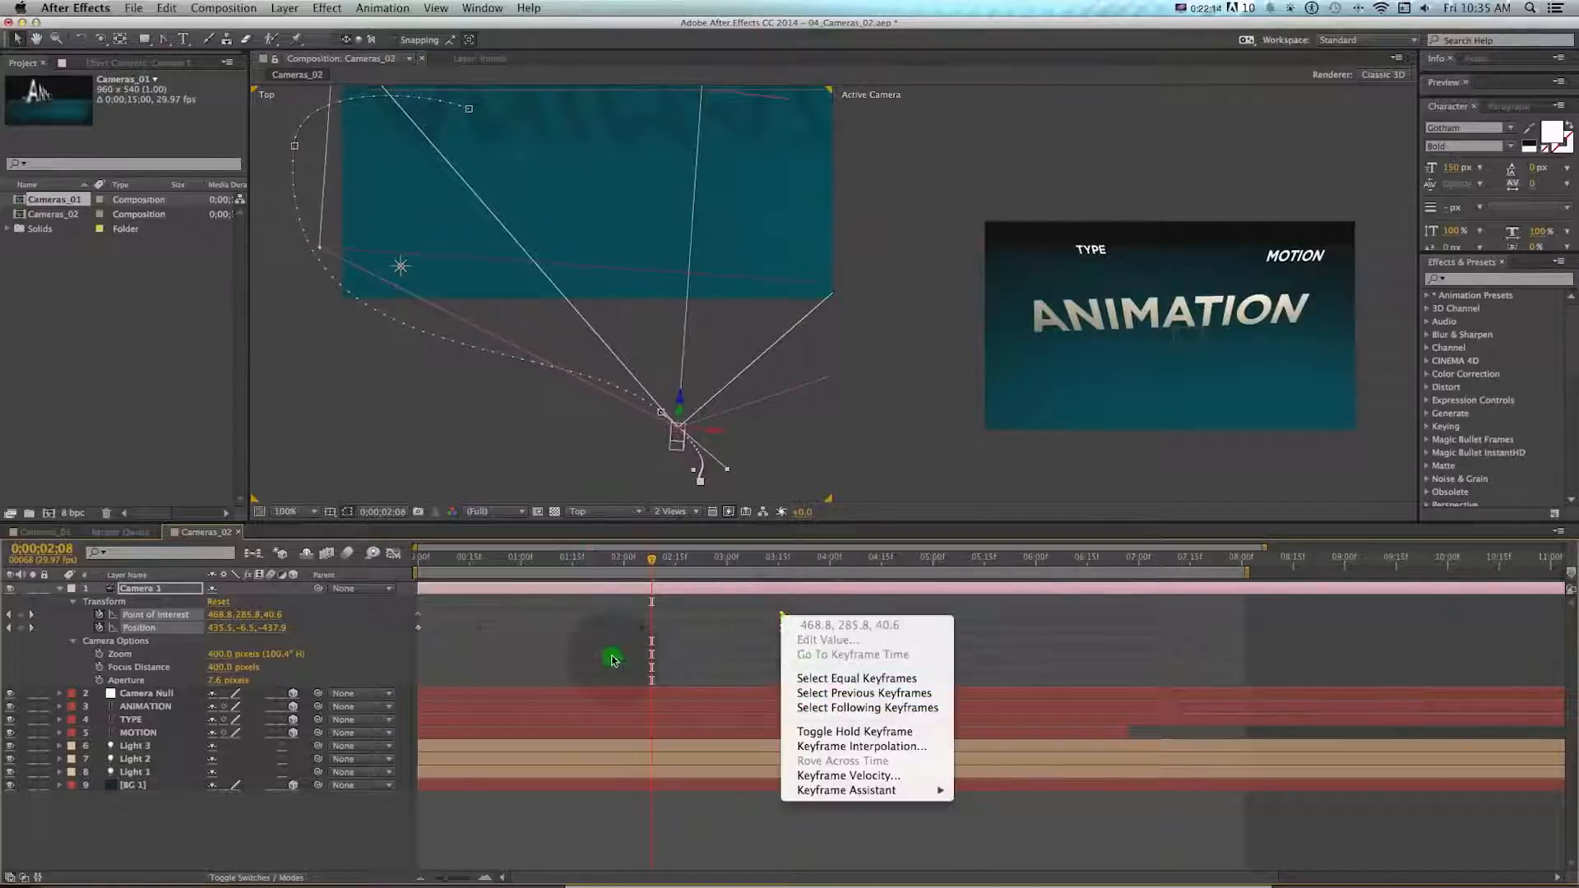
click(770, 664)
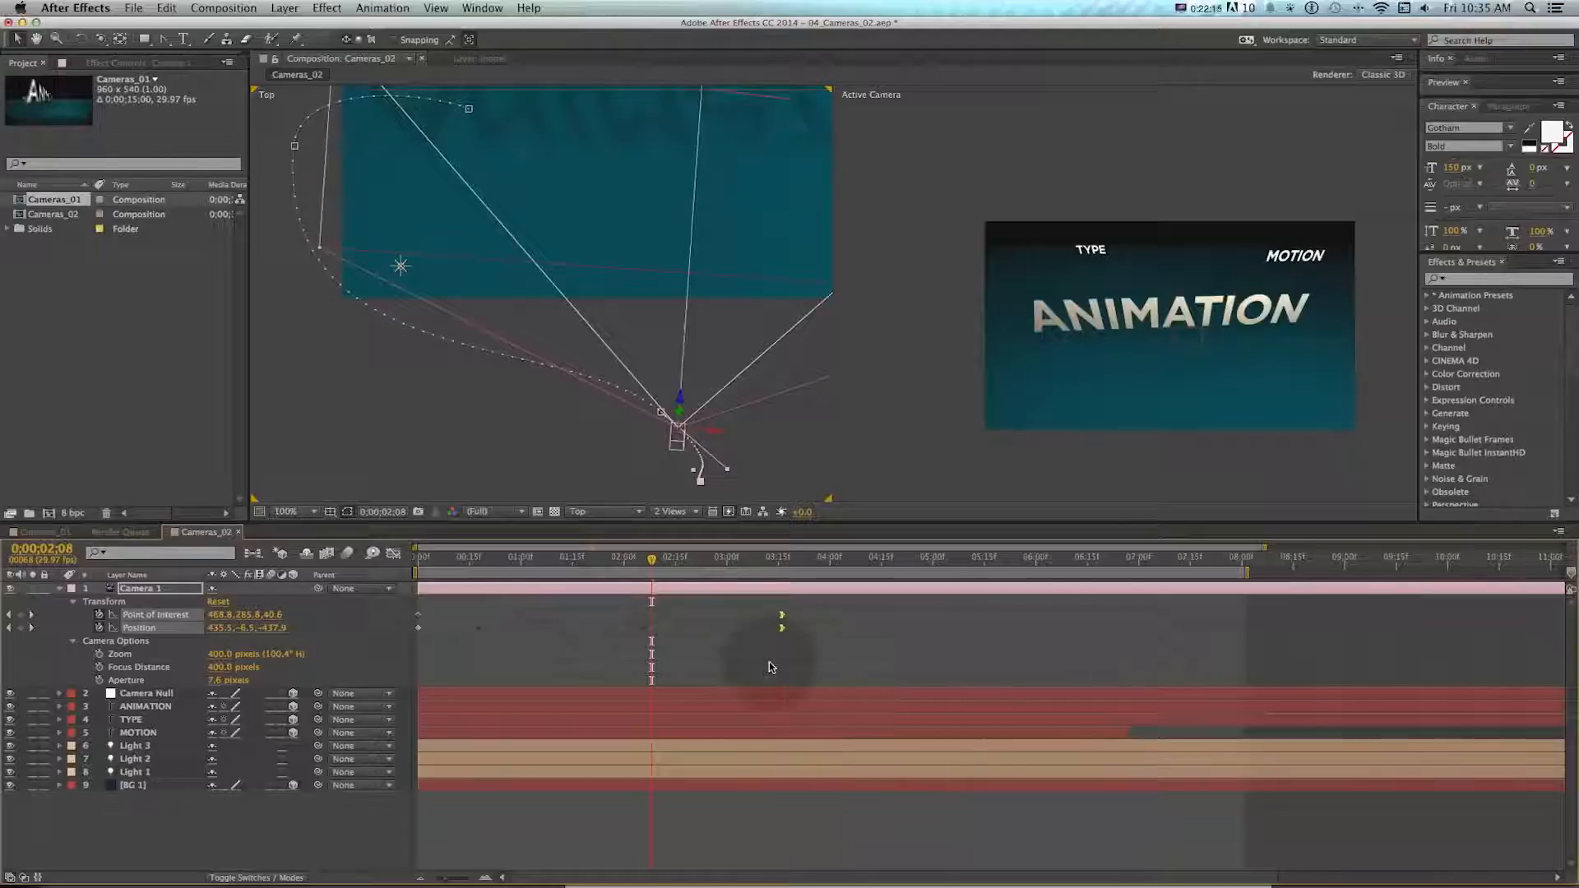
drag(782, 619, 366, 600)
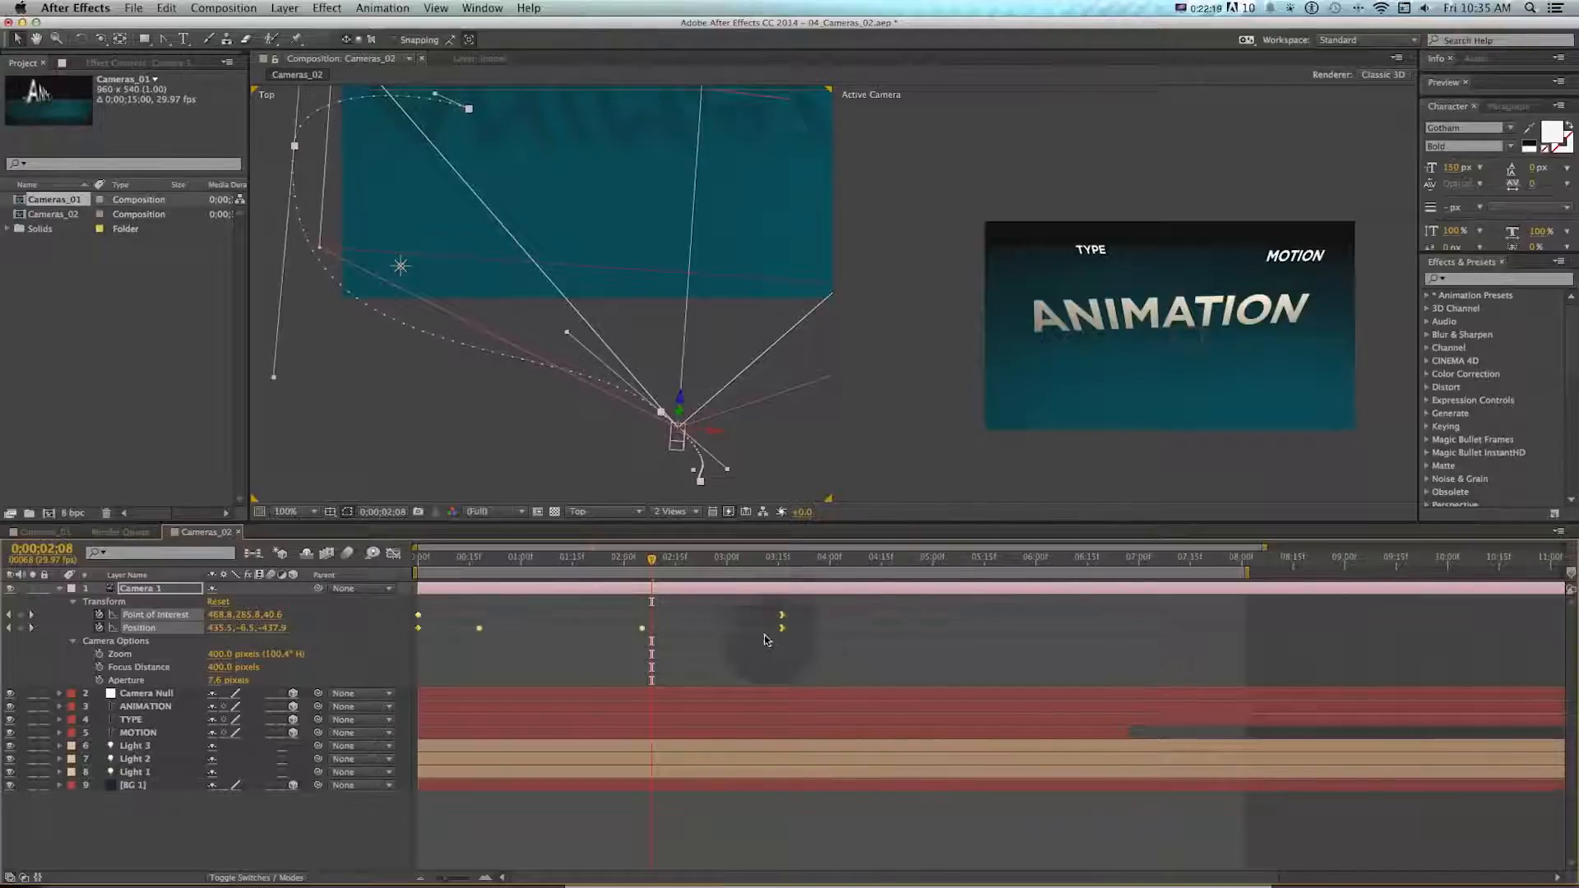
right_click(782, 618)
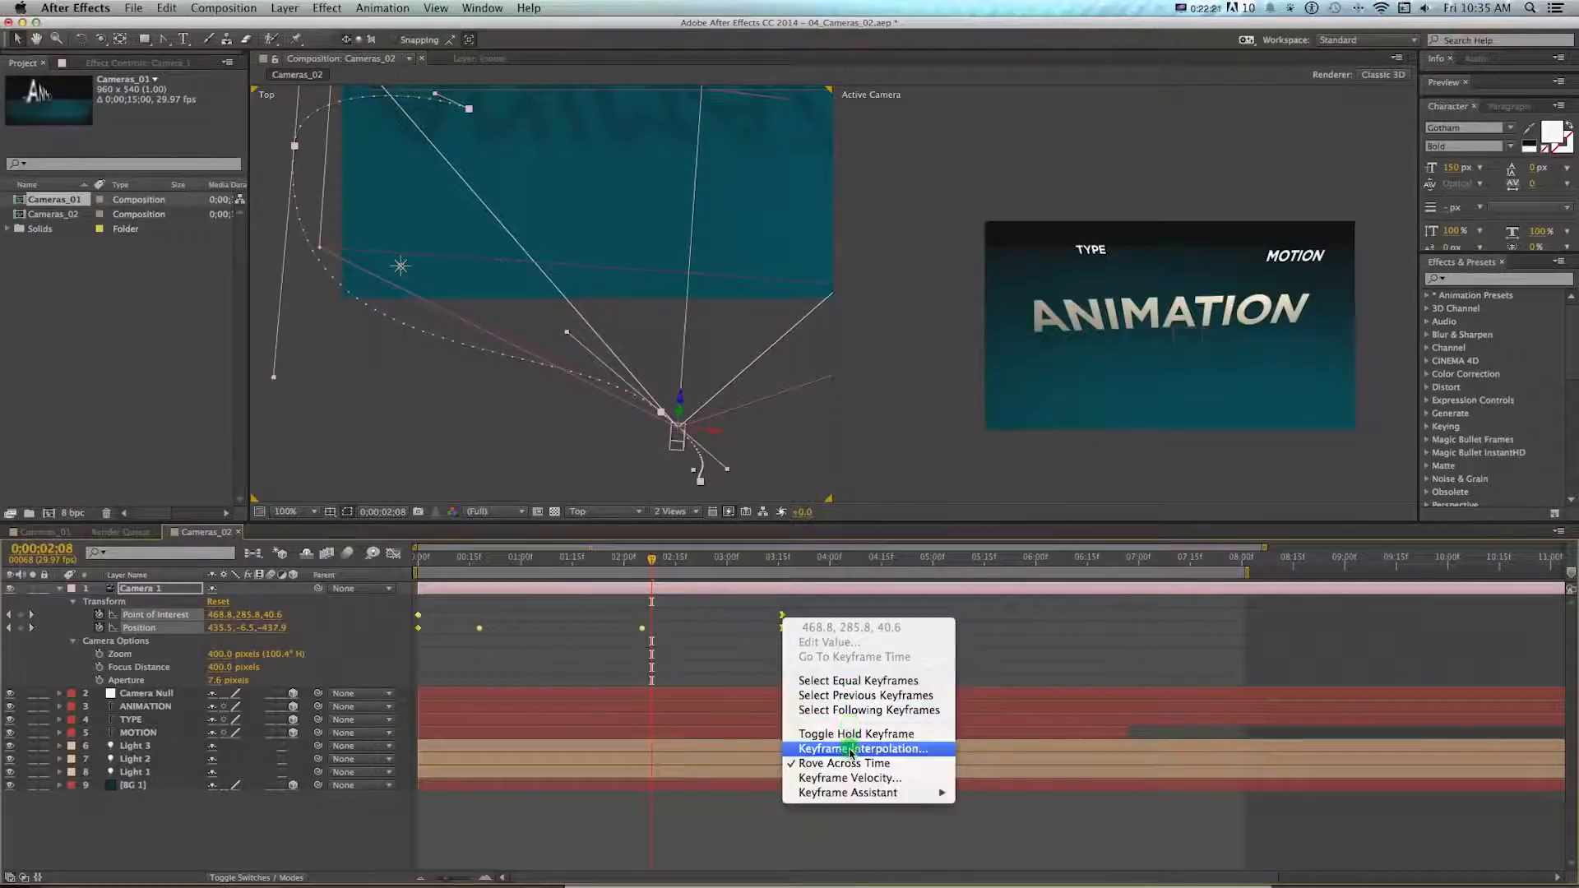
click(847, 743)
drag(730, 364, 877, 370)
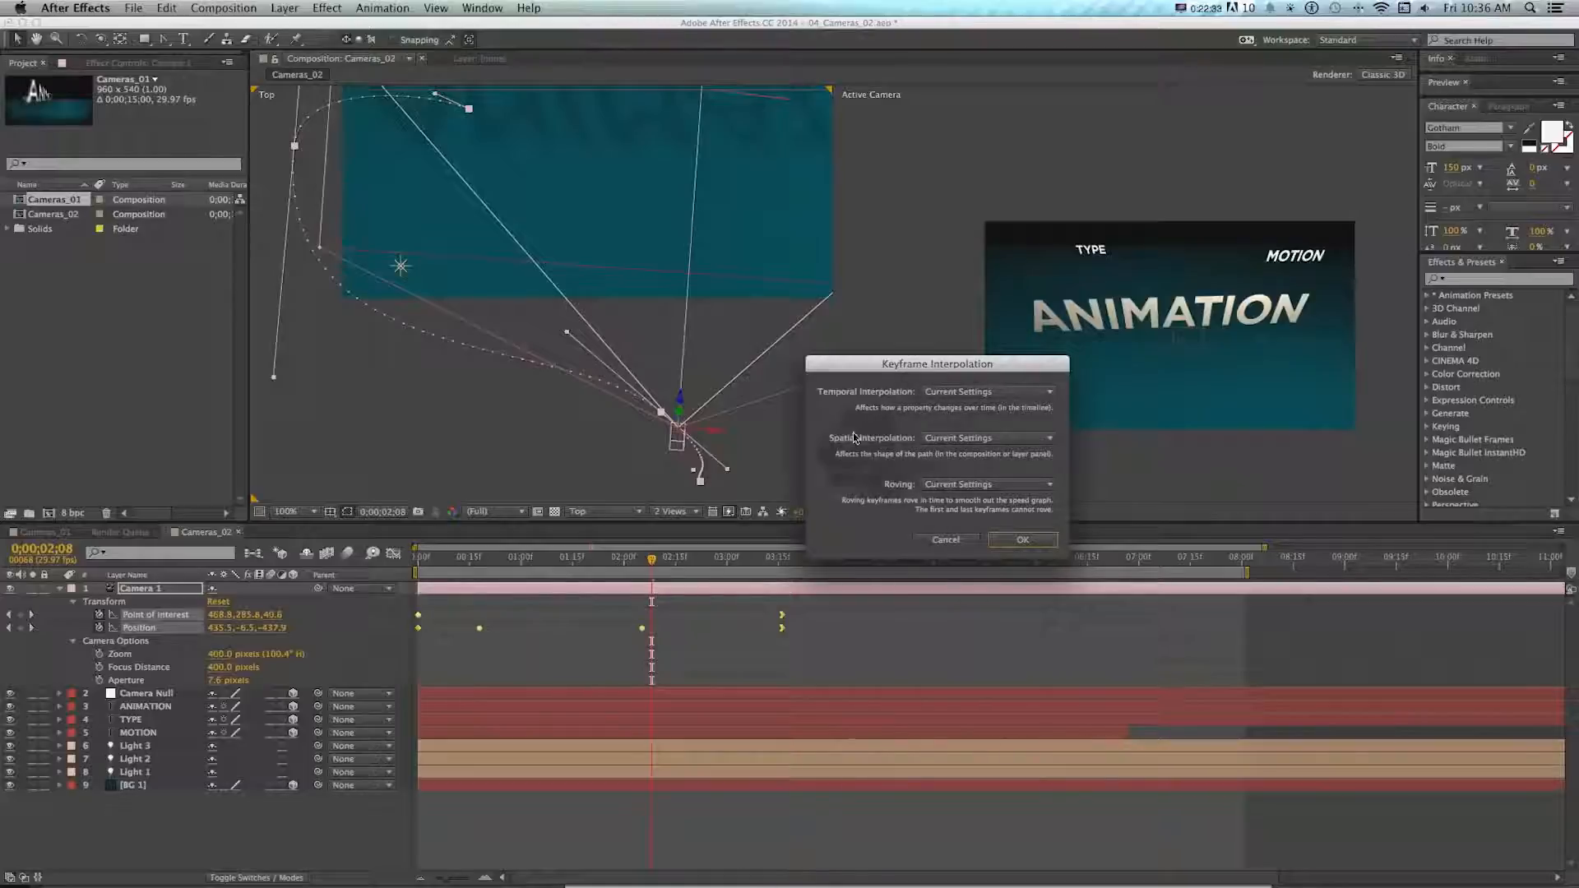
drag(865, 379, 852, 406)
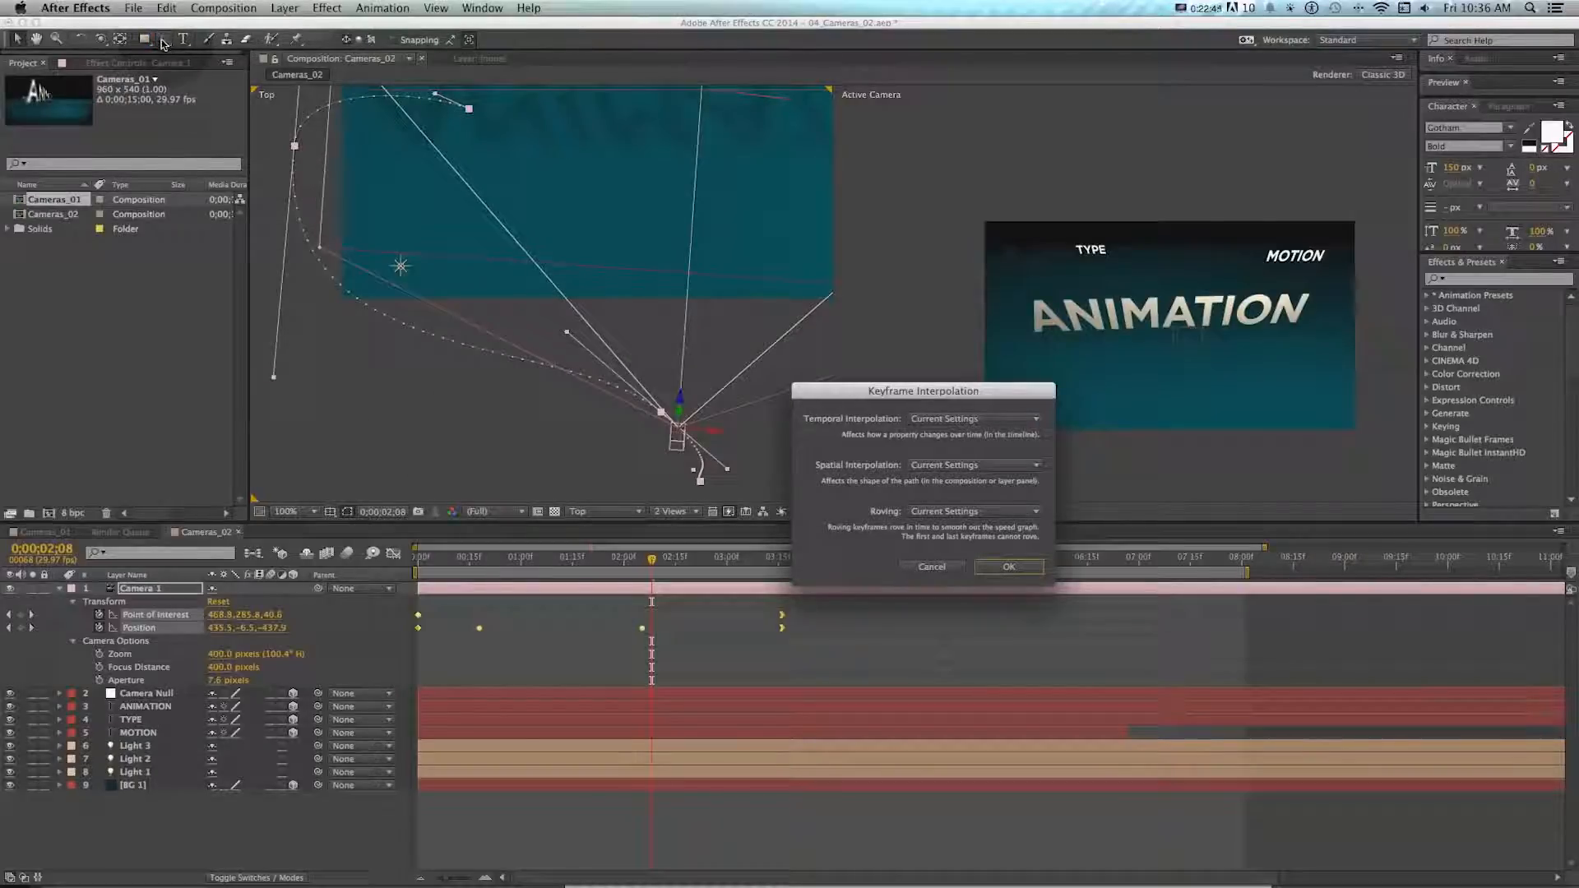
click(933, 568)
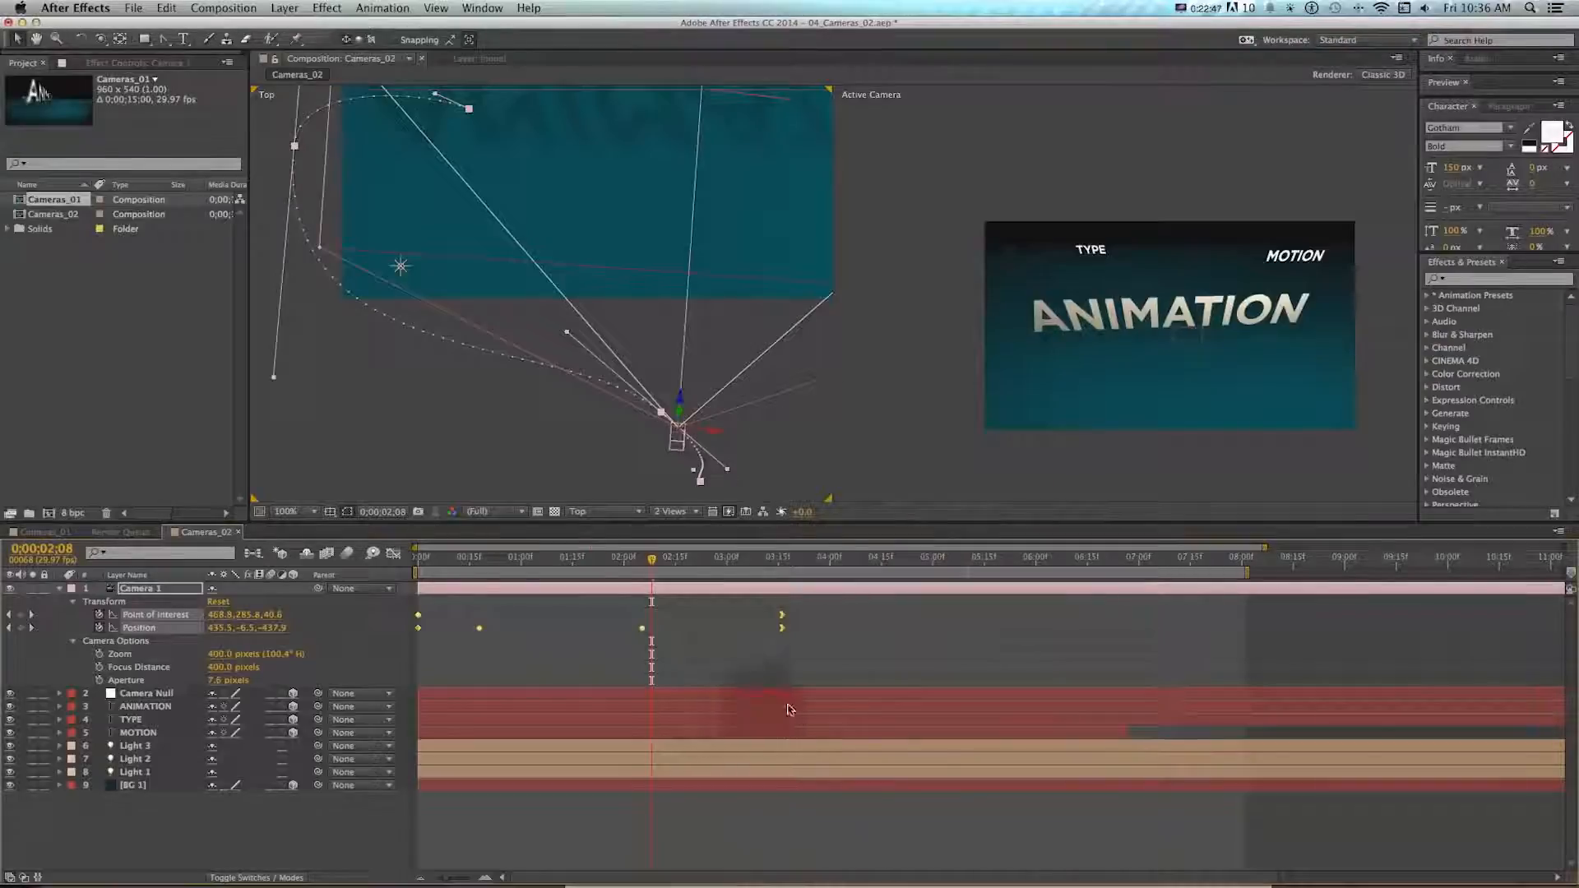
- Set the Temporal Interpolation of all selected Camera 1 keyframes to Linear
right_click(784, 629)
click(855, 749)
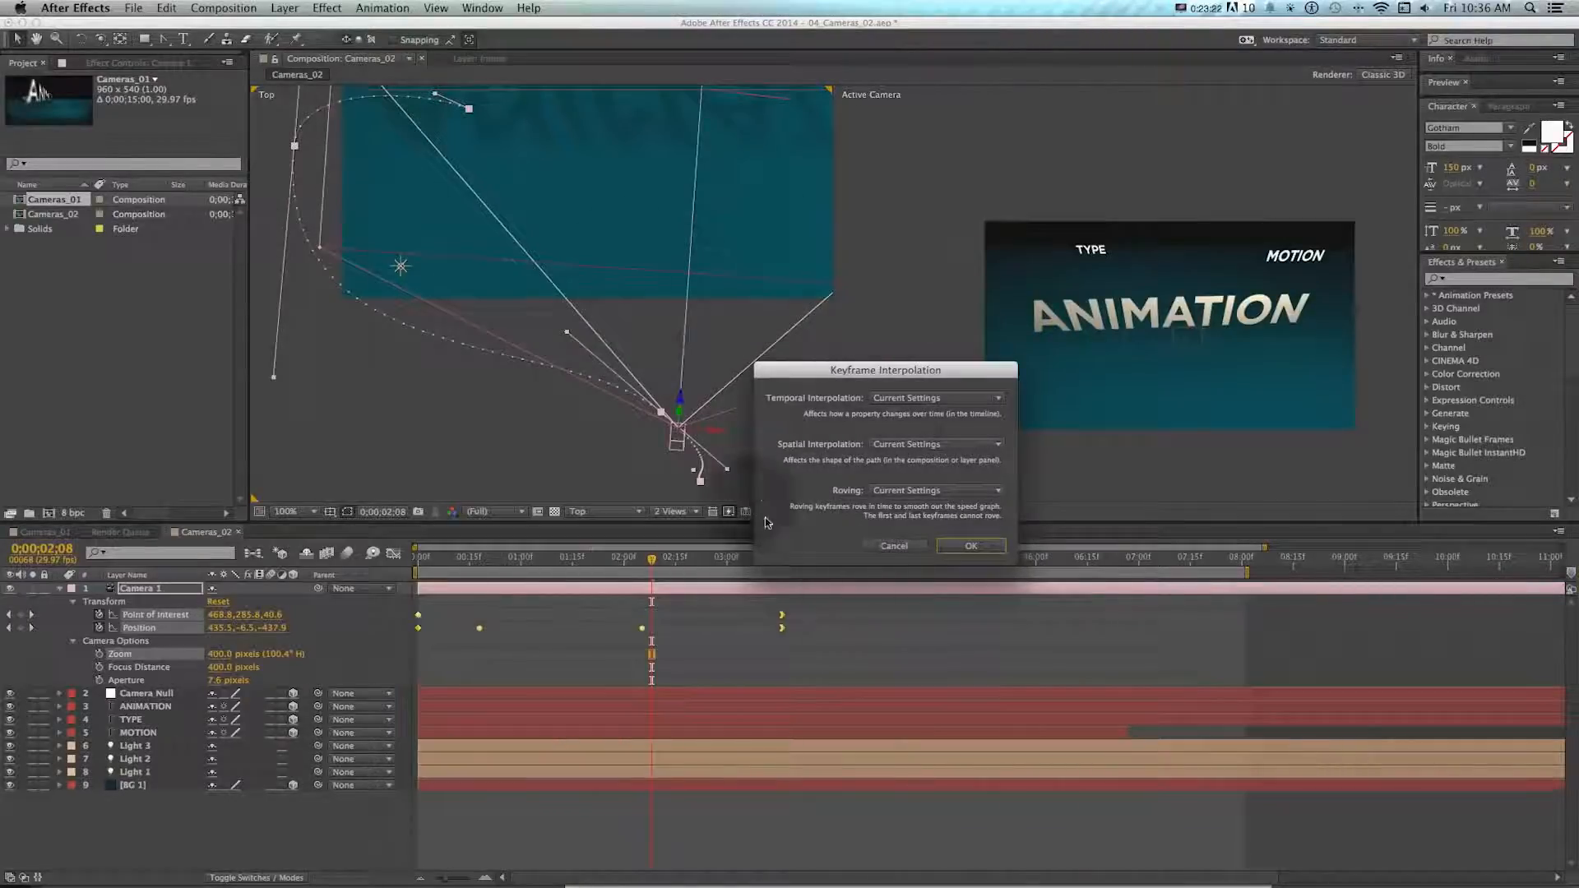
click(896, 398)
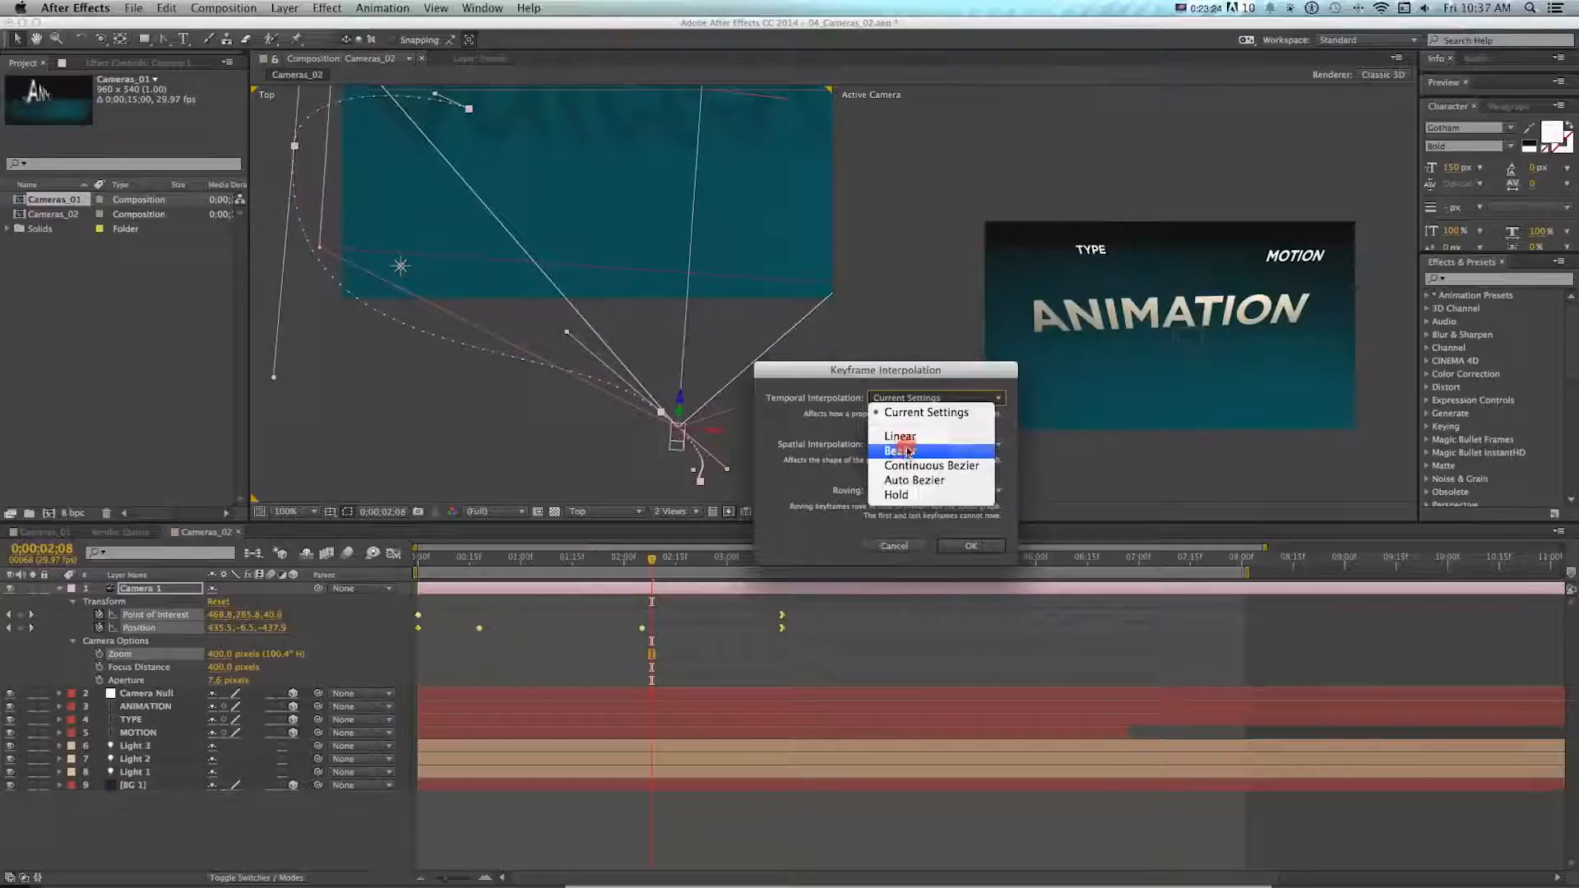
click(905, 444)
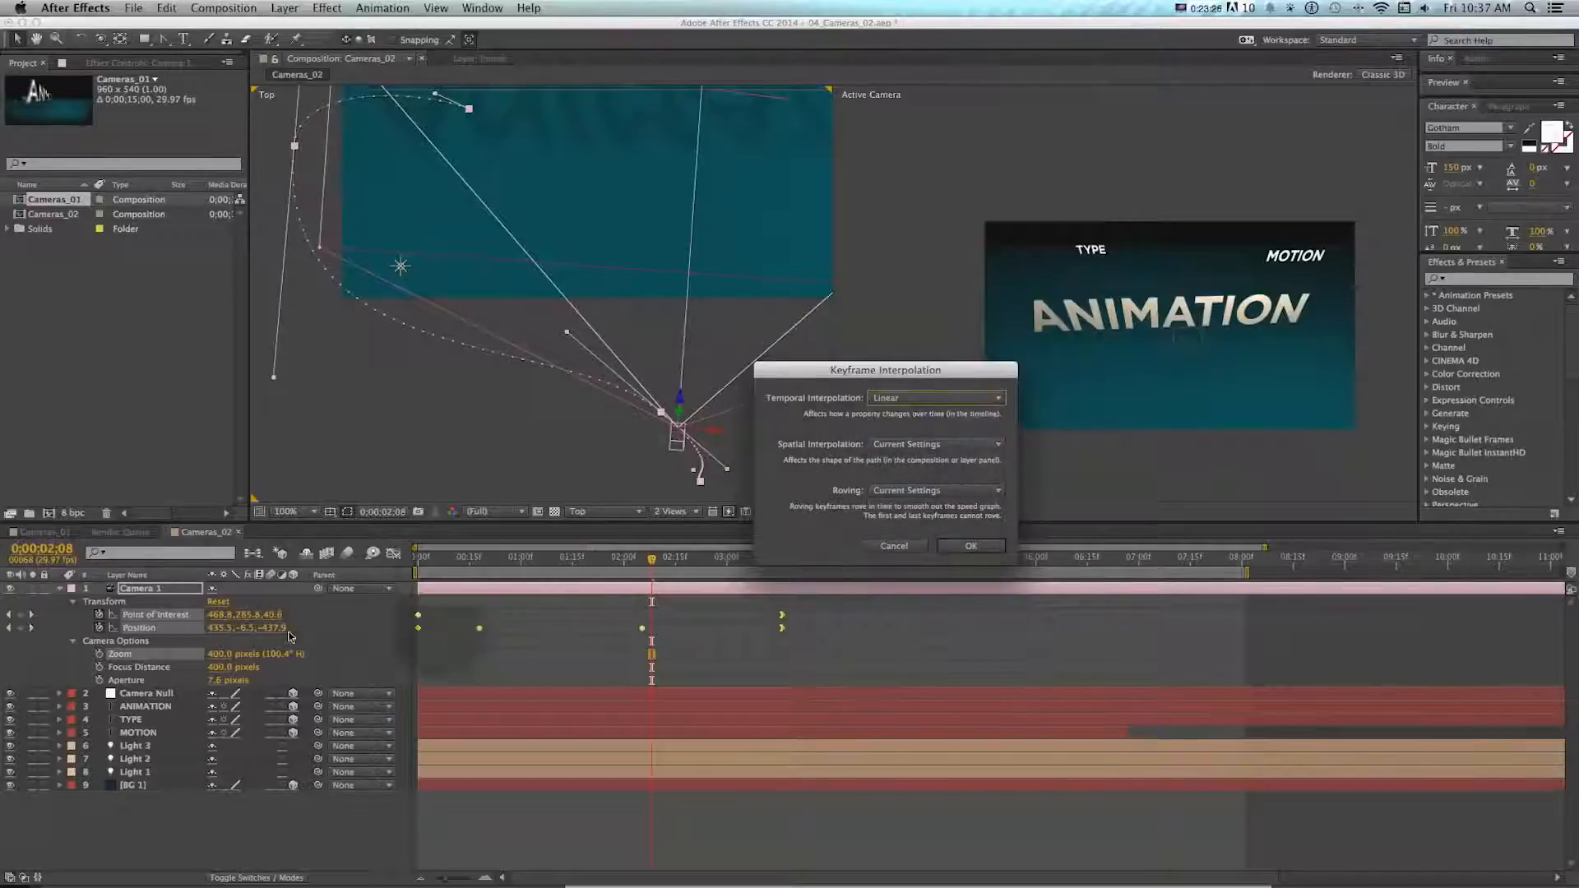
key(Return)
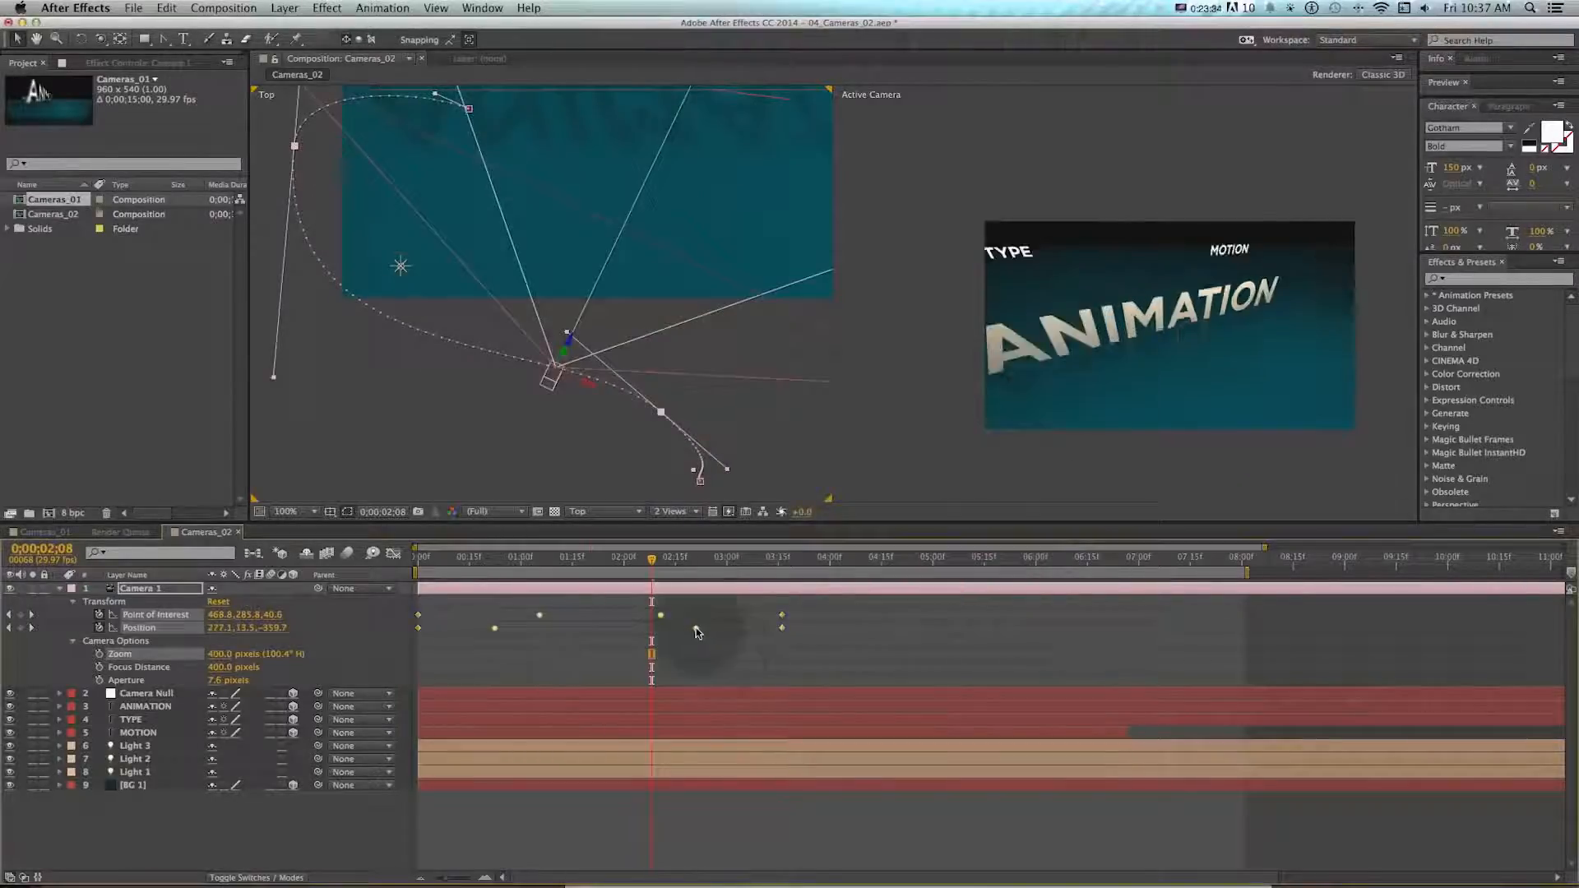
- Set the Roving option of Camera 1's intermediate Point of Interest and Position keyframes to Lock To Time
right_click(697, 630)
click(740, 761)
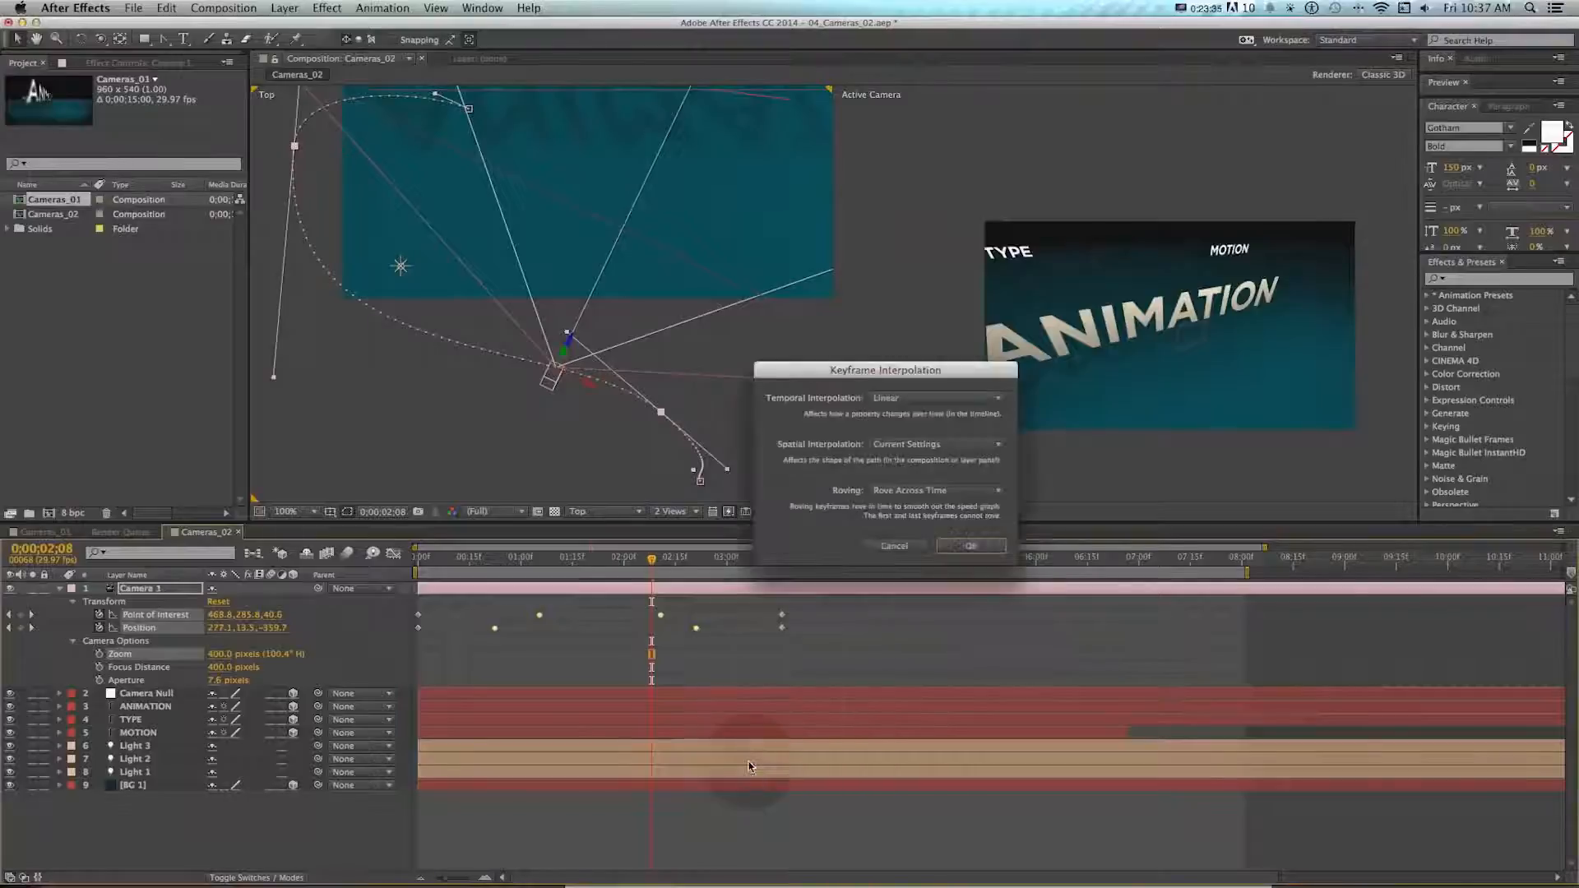
click(914, 491)
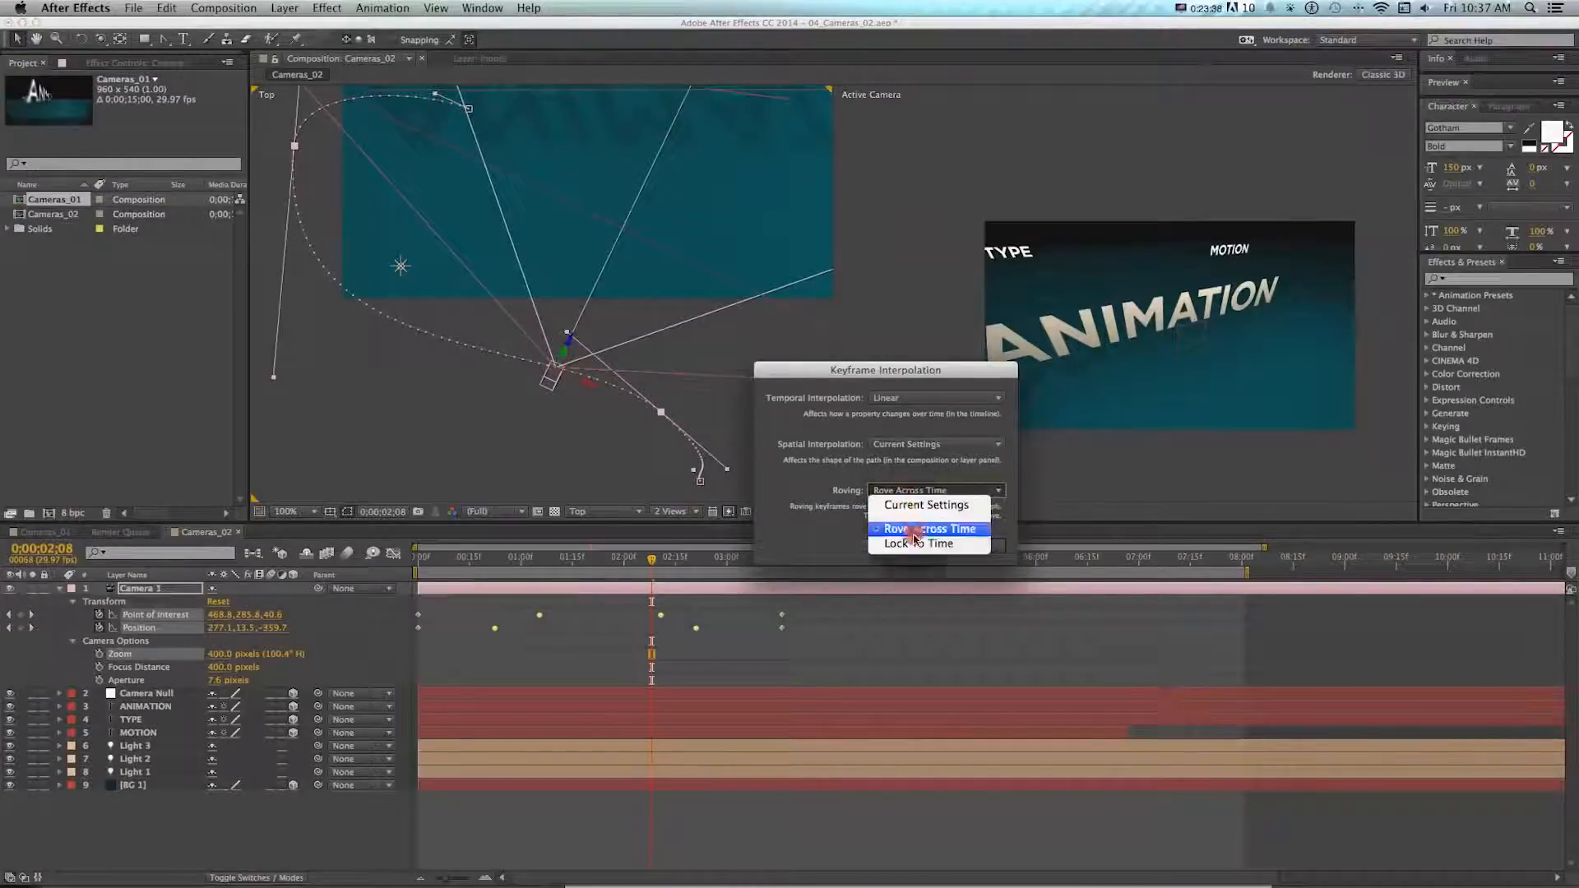
click(920, 529)
click(919, 493)
click(911, 544)
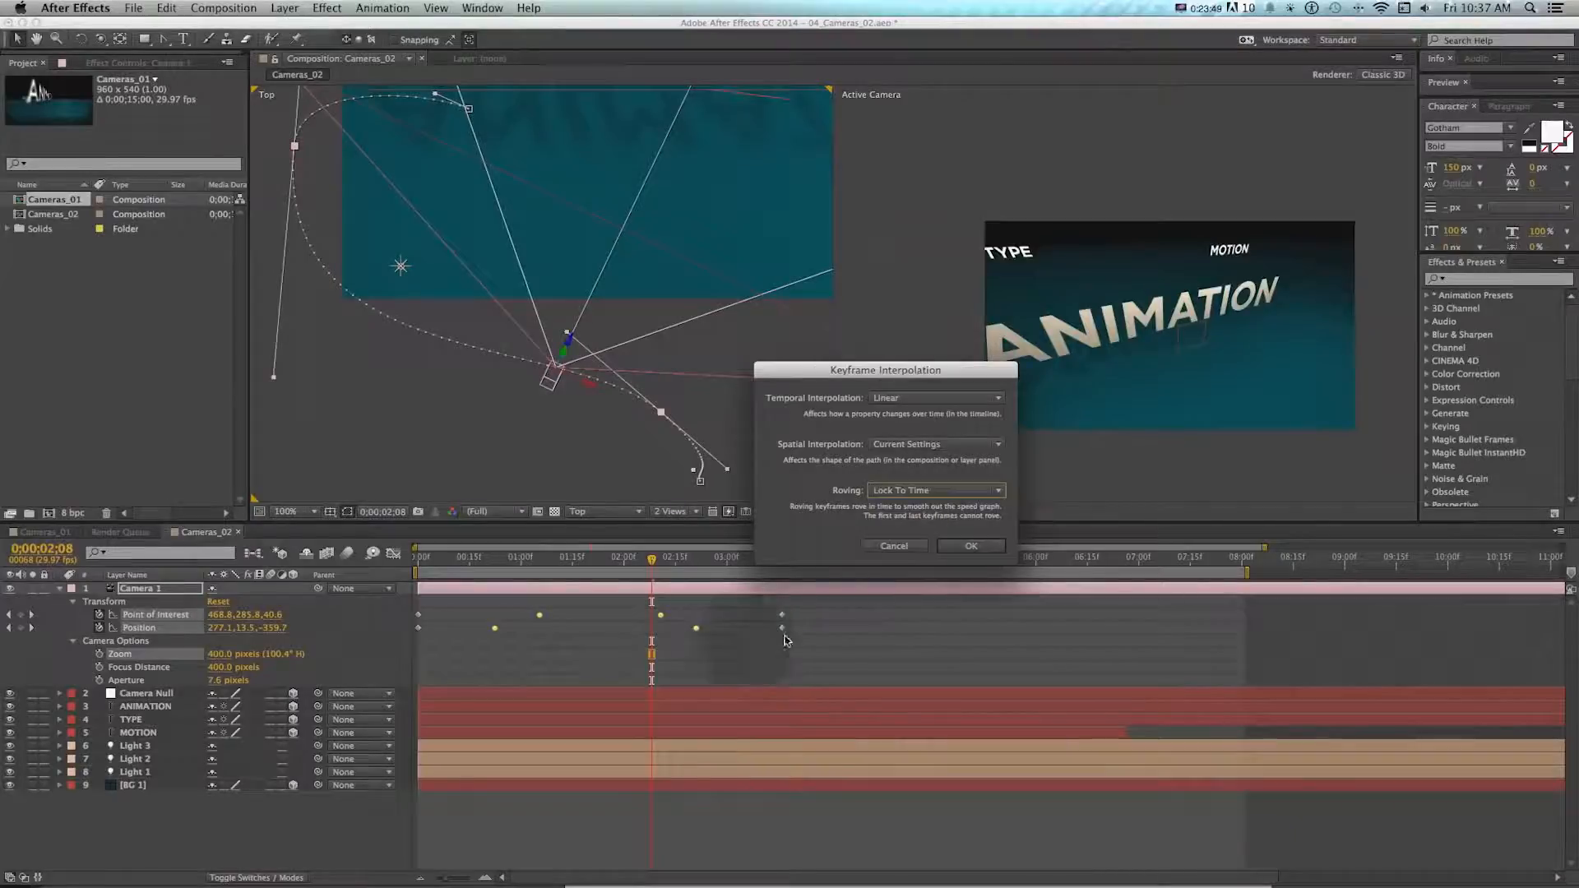
click(968, 547)
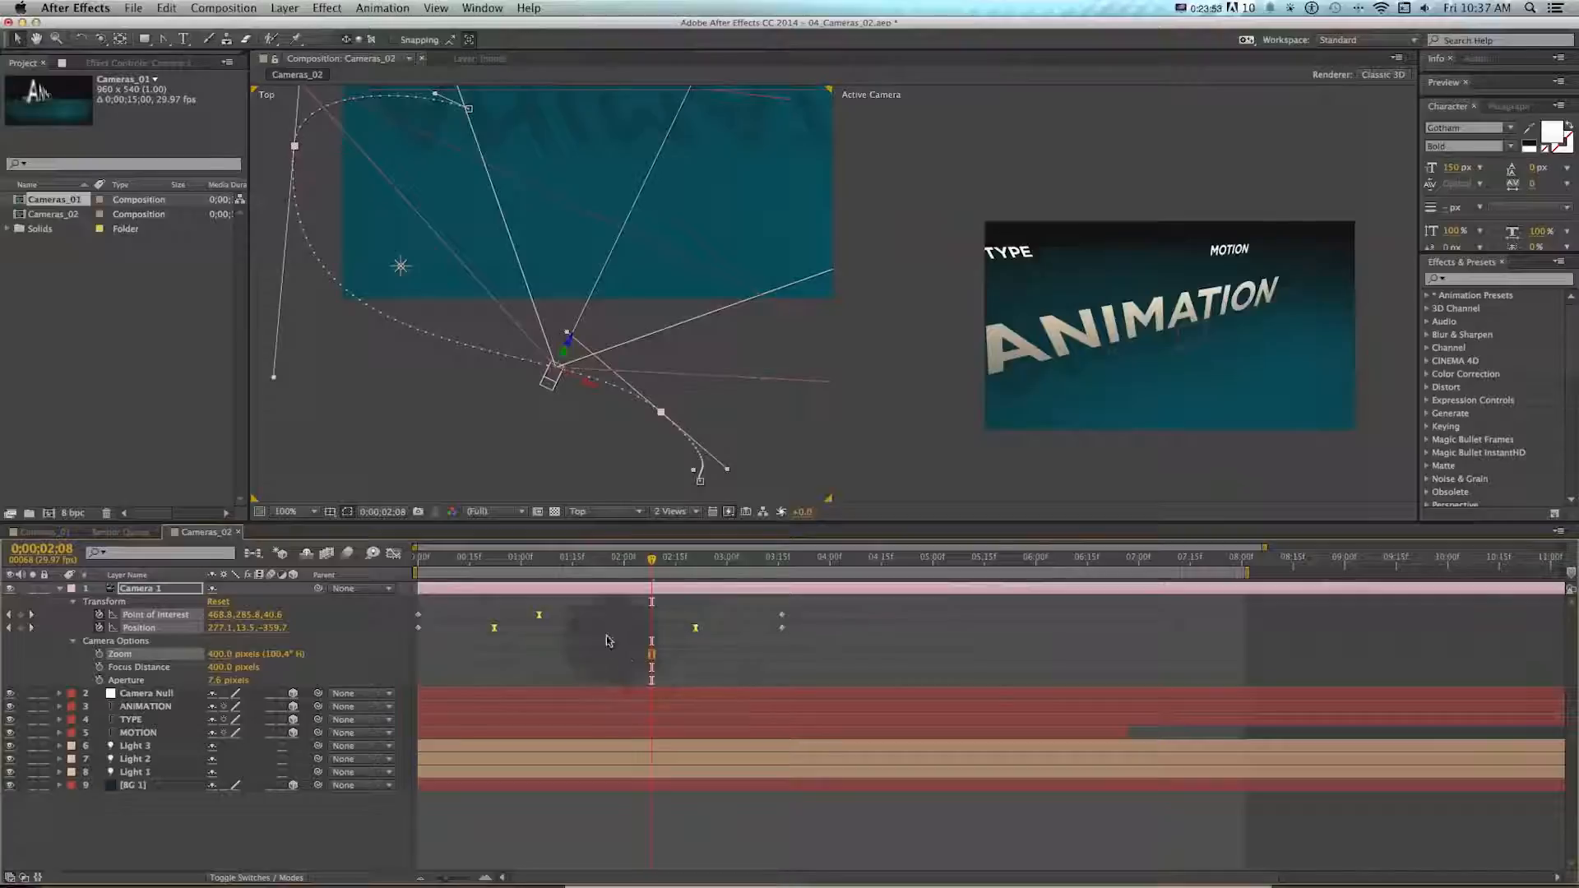
- Try converting Camera 1's intermediate Point of Interest and Position keyframes to linear, and undo the keyframe interpolation changes
drag(724, 648, 449, 593)
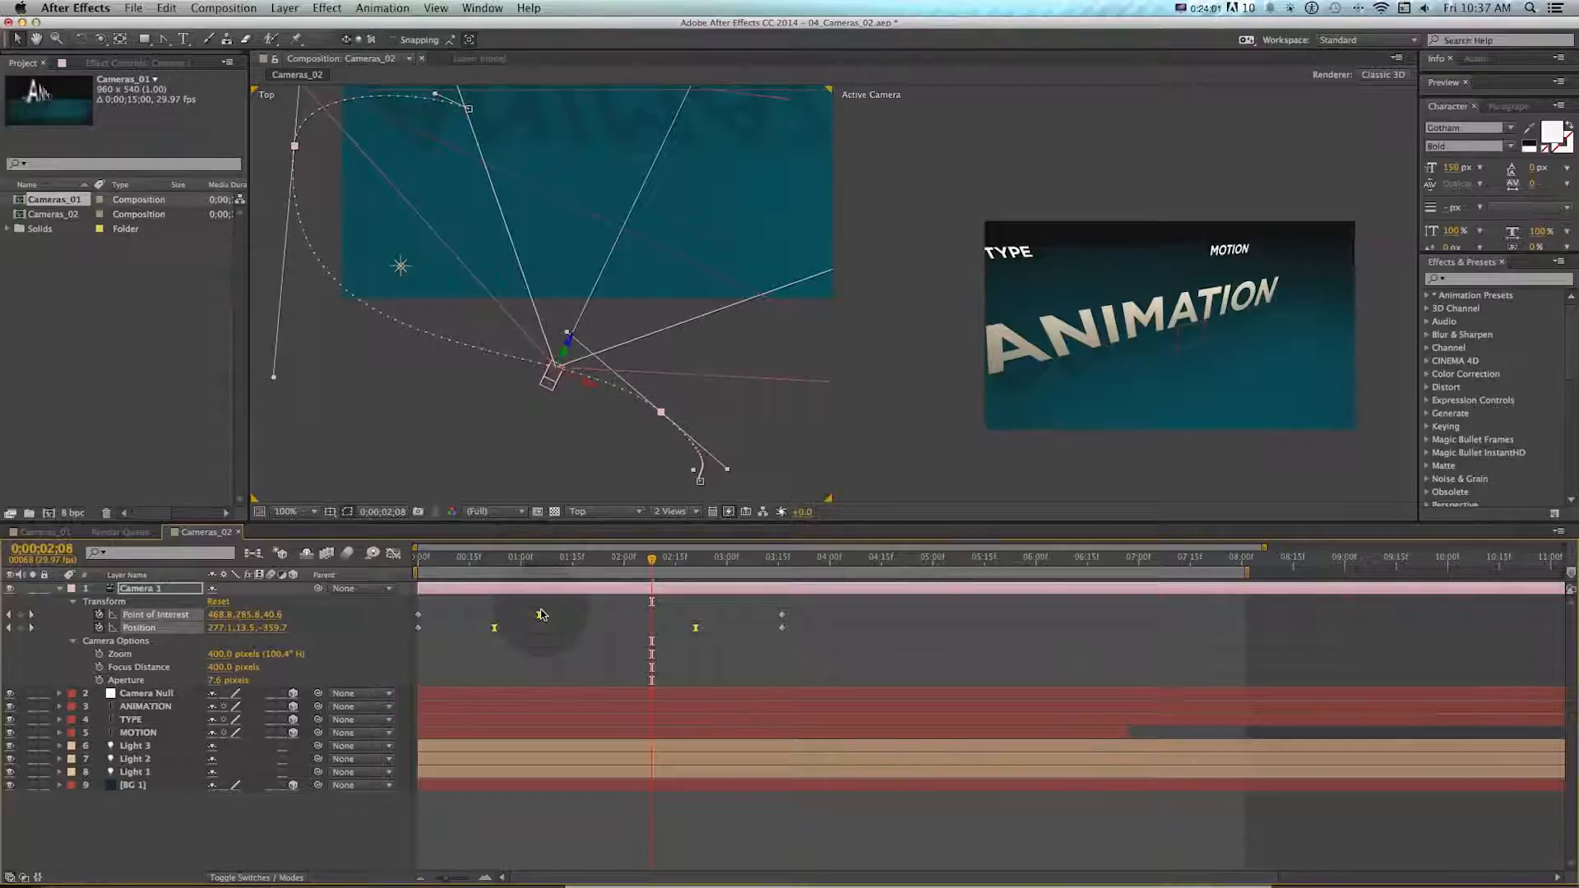
key(super)
super+click(539, 615)
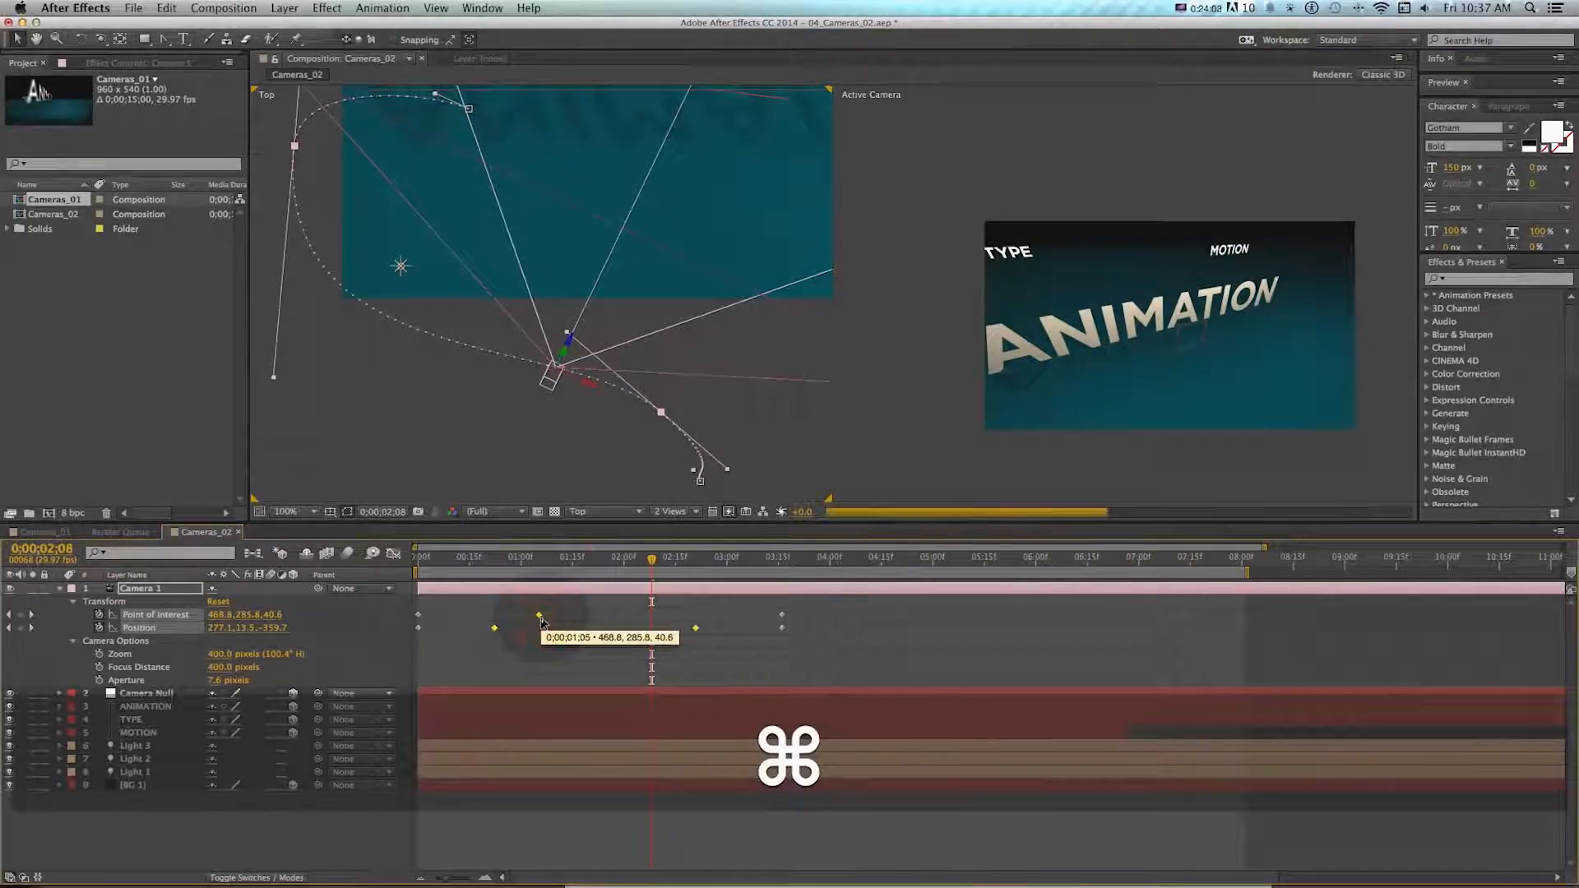
key(super+z)
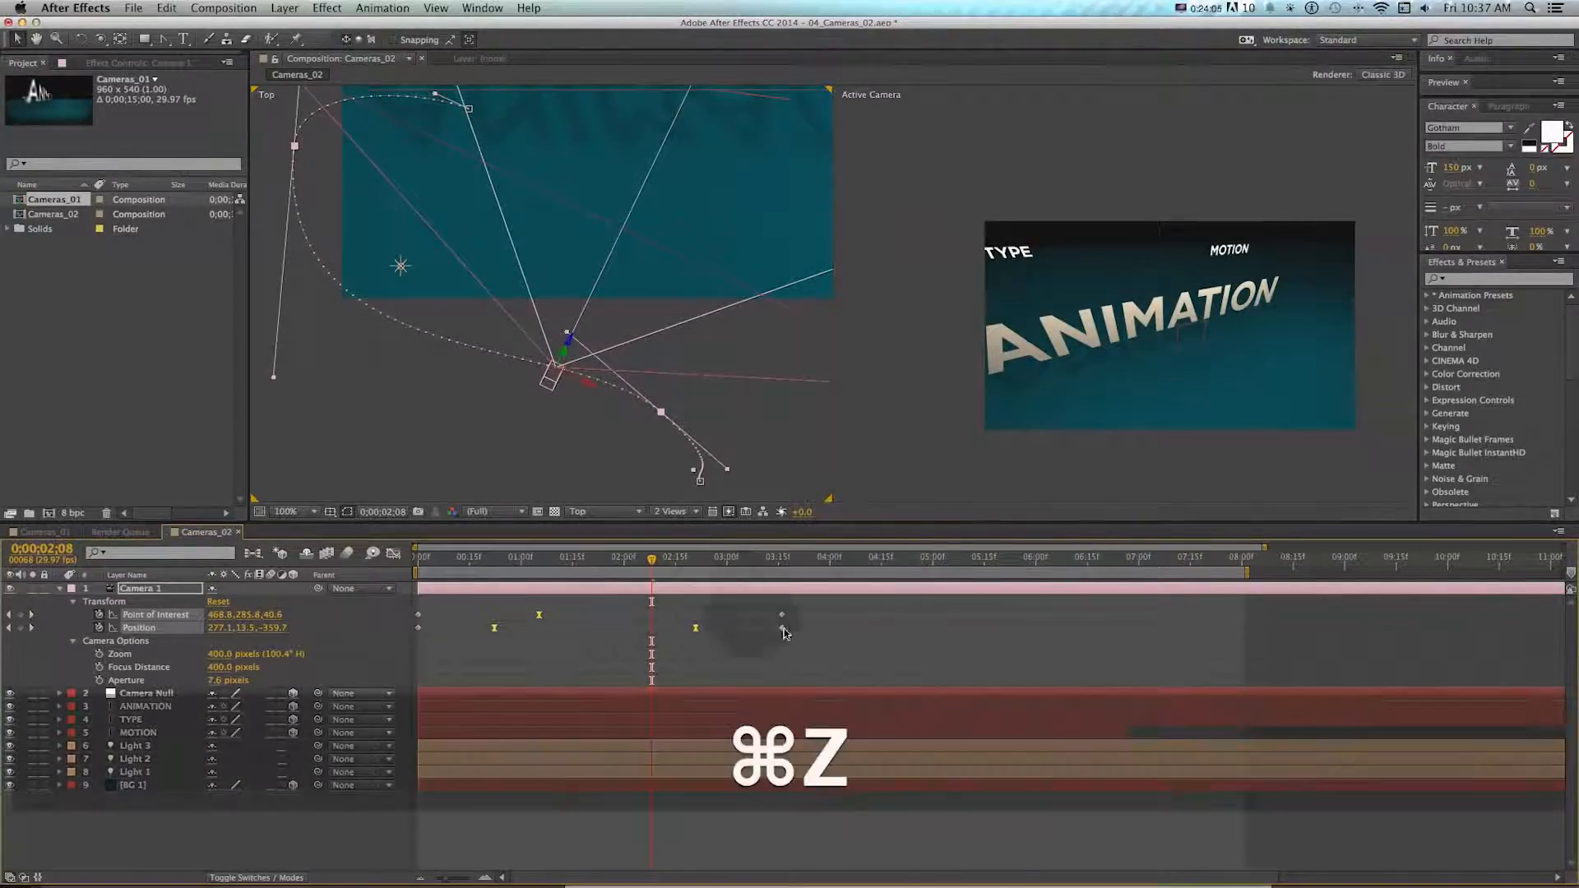
- Scrub through the Camera 1 move to 0;00;02;20, reselect all its keyframes, and check the move up to 0;00;02;05
drag(611, 567, 693, 567)
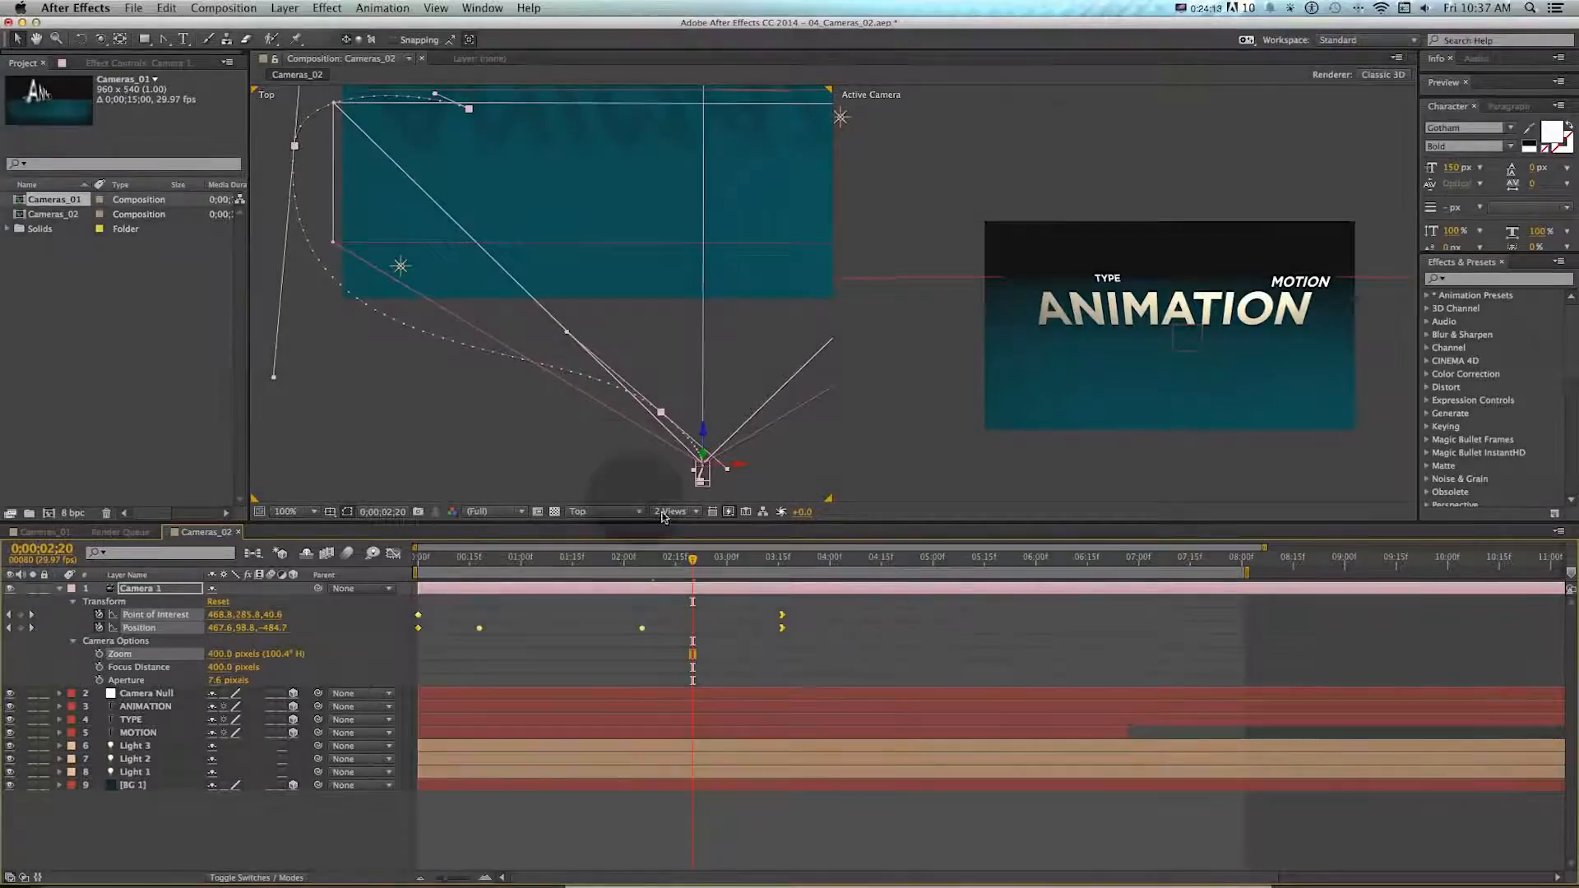
drag(845, 654, 333, 602)
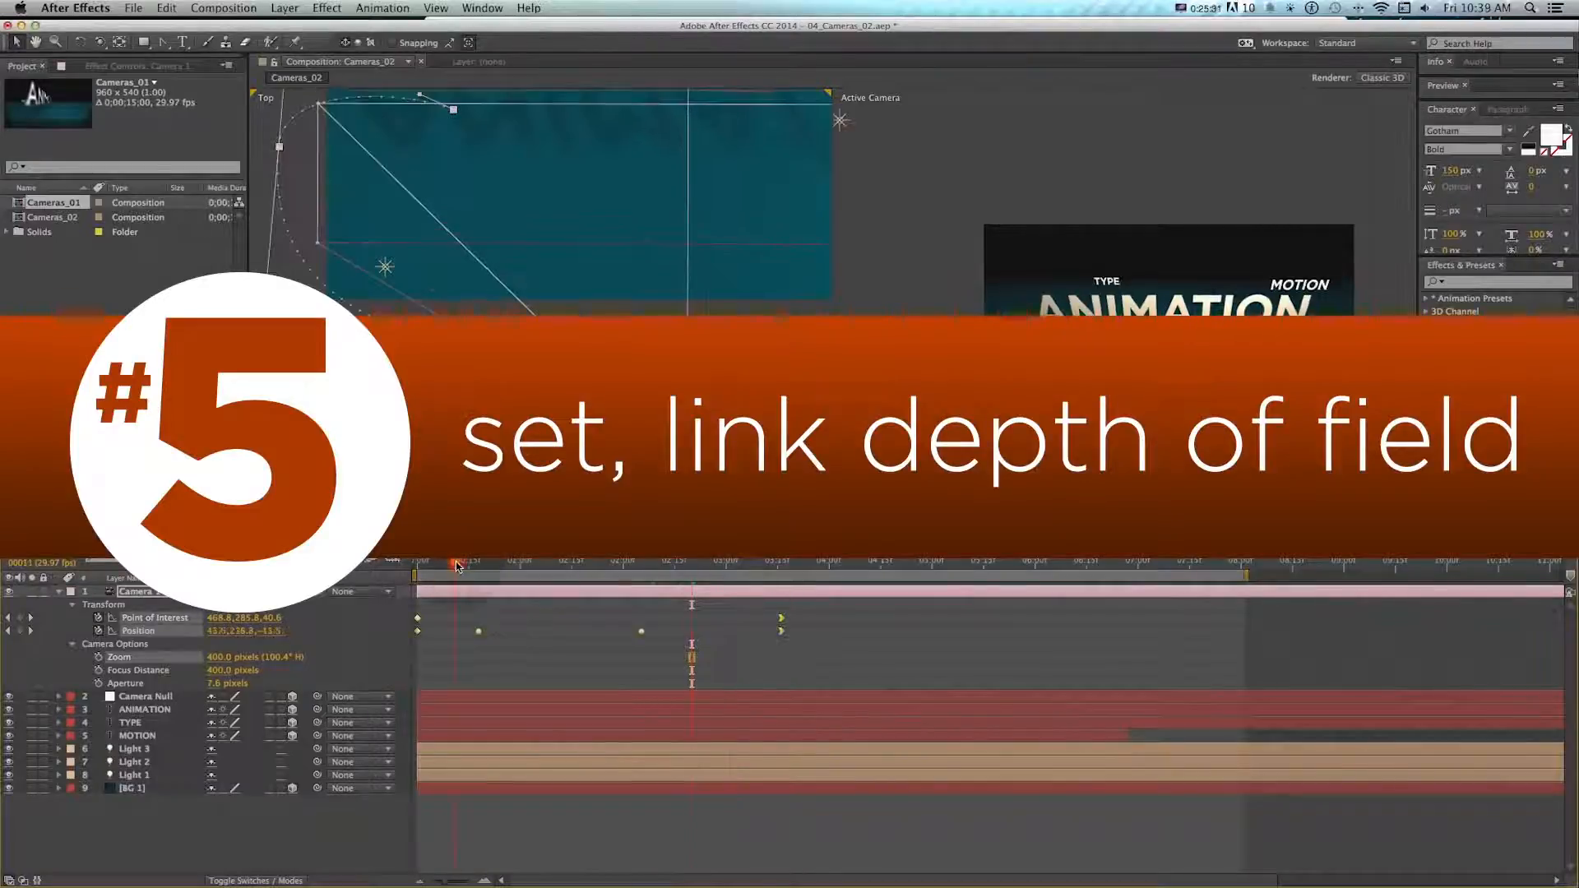
drag(457, 566, 641, 565)
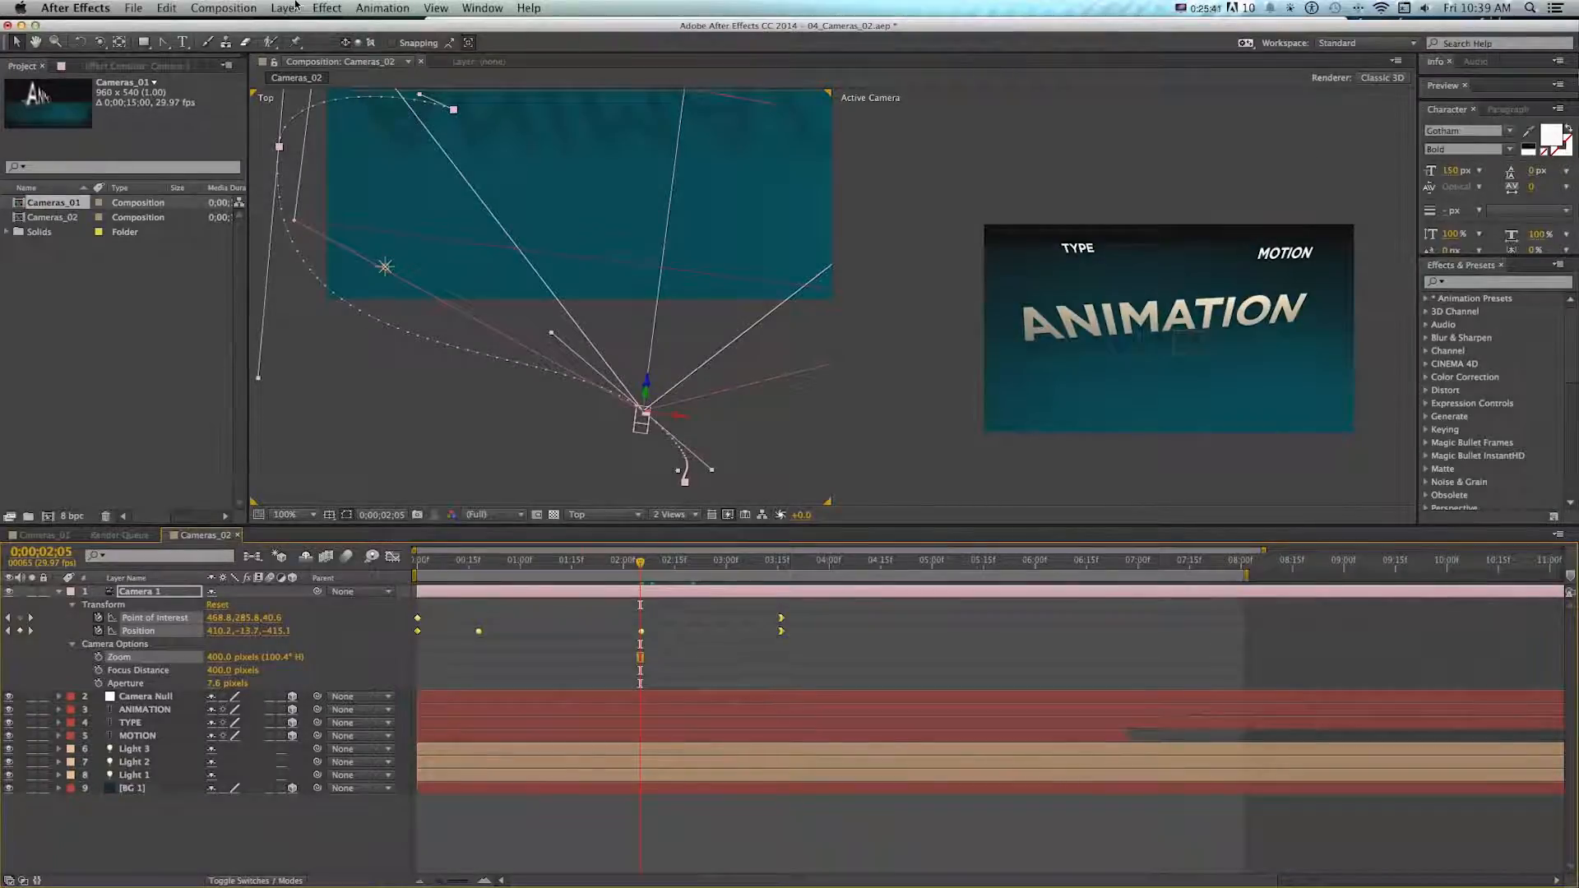
- Examine Camera 1's Camera Settings, and cancel without changing anything
click(285, 8)
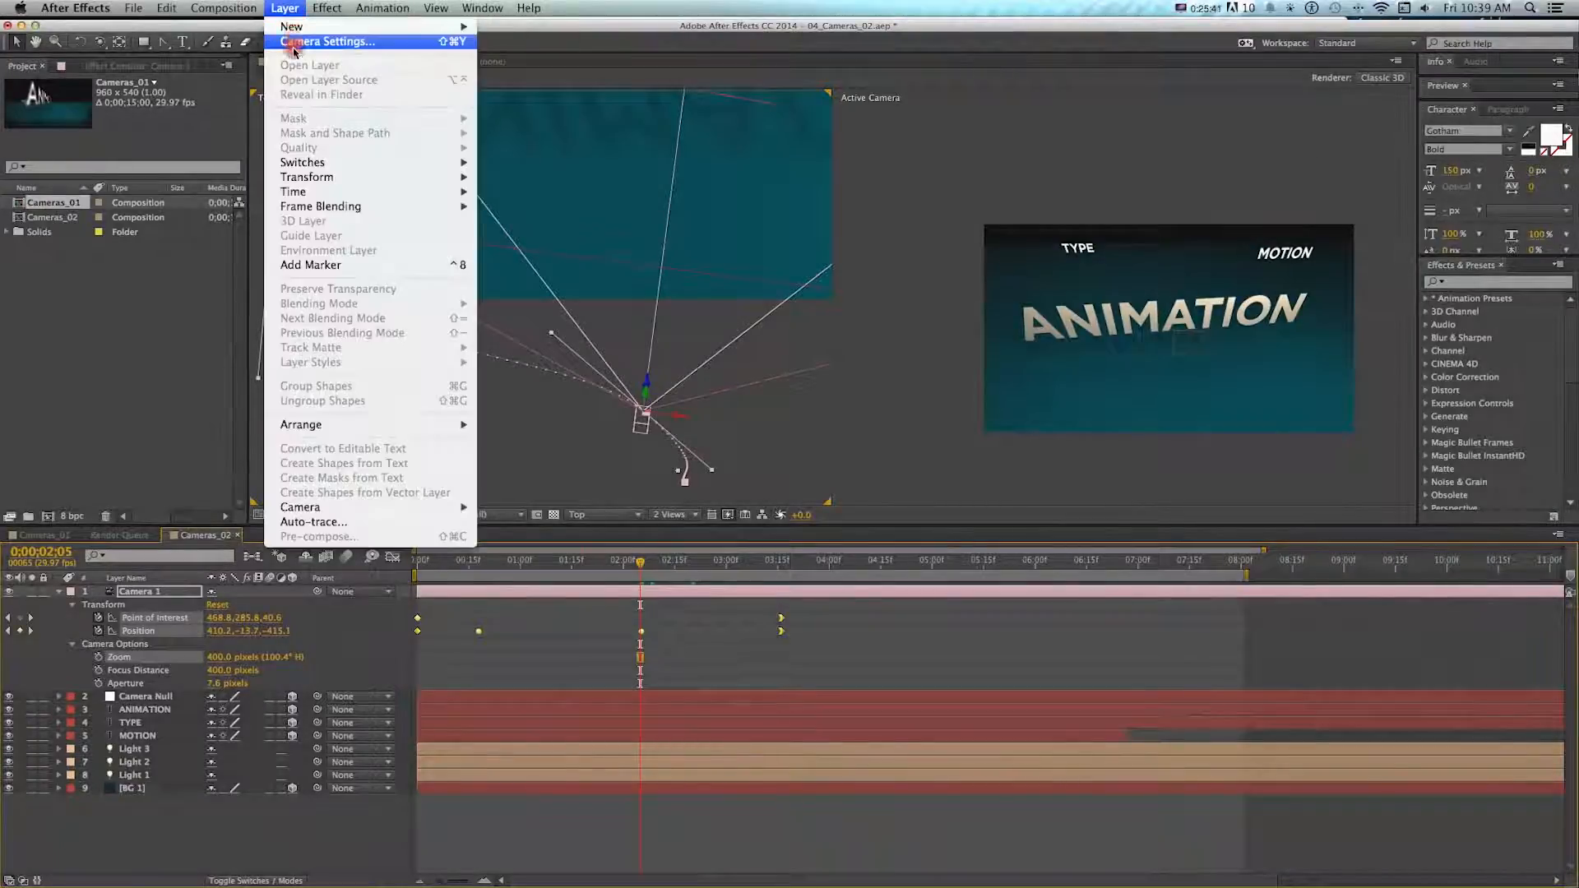
click(297, 42)
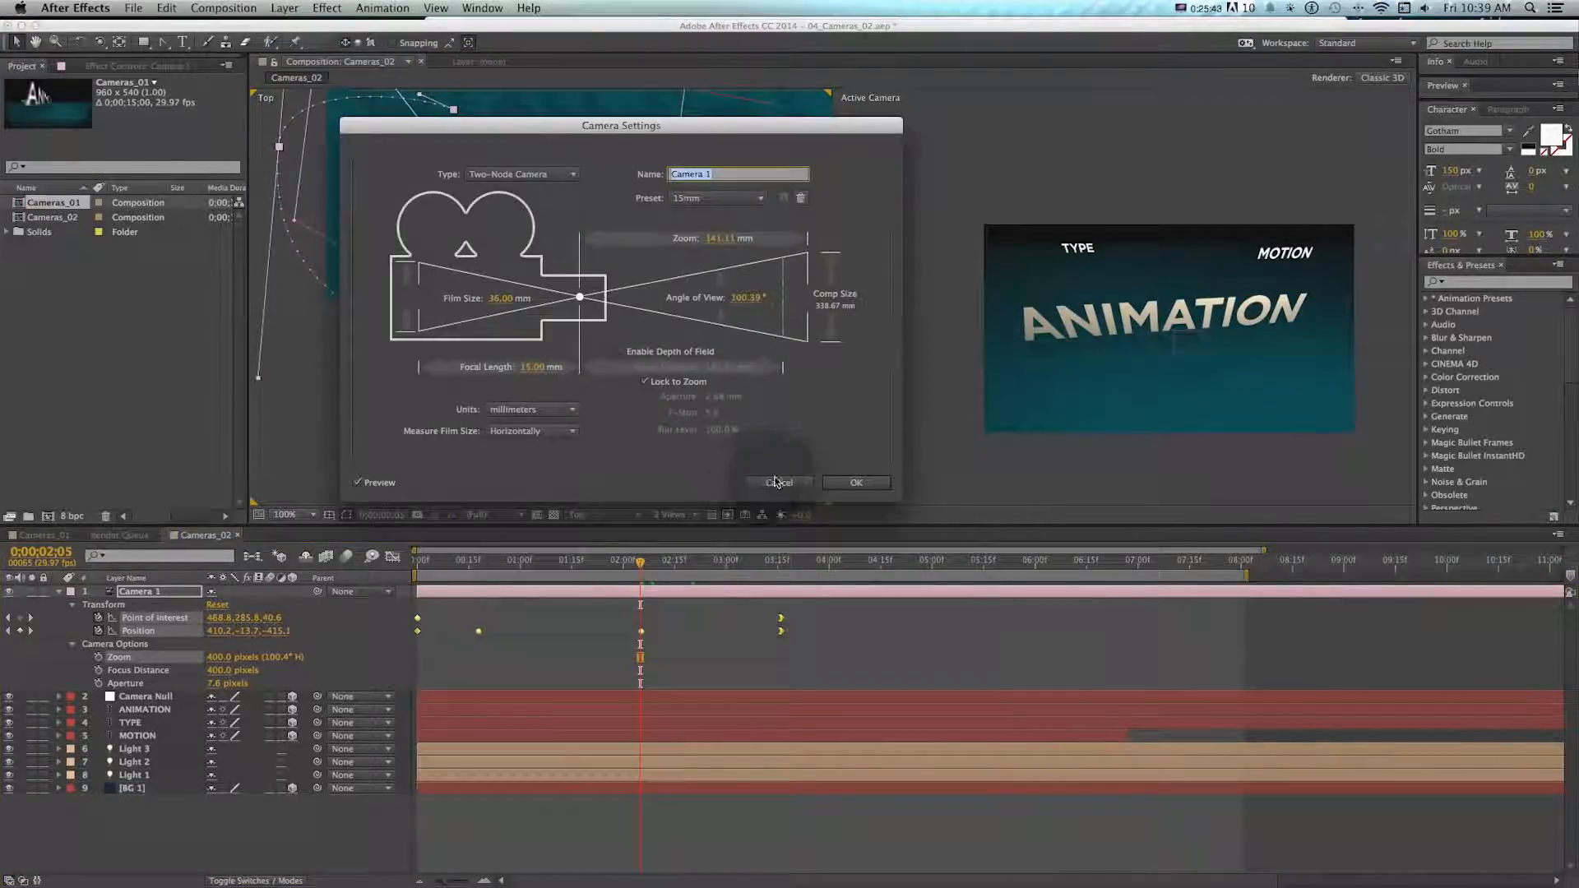
click(777, 485)
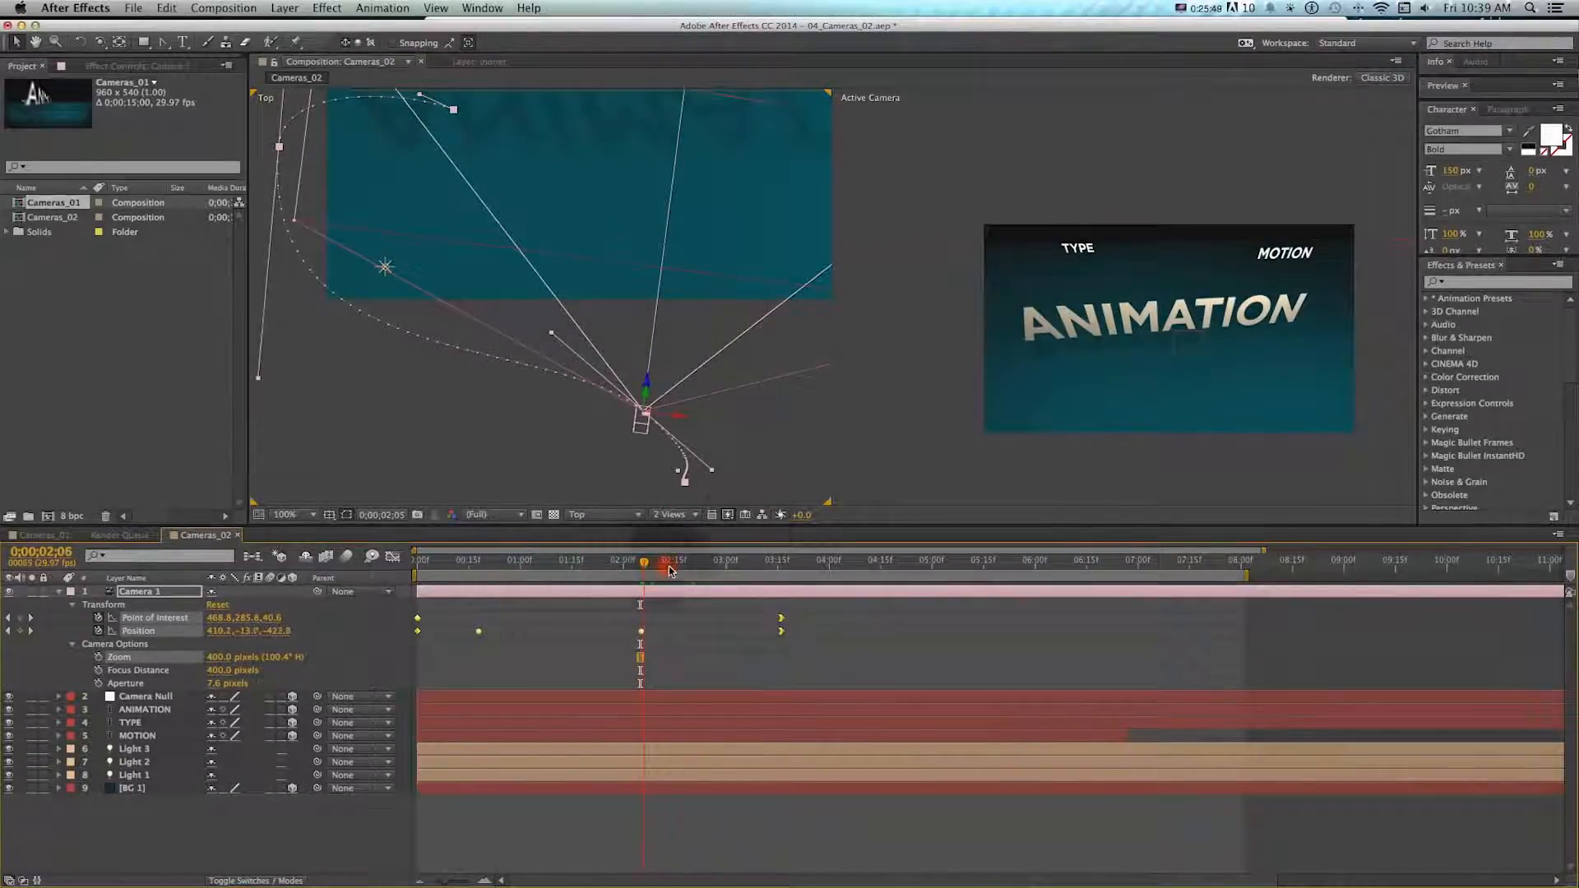
- Move the current time to 0;00;03;02, and save the project
drag(671, 569, 732, 572)
key(super+s)
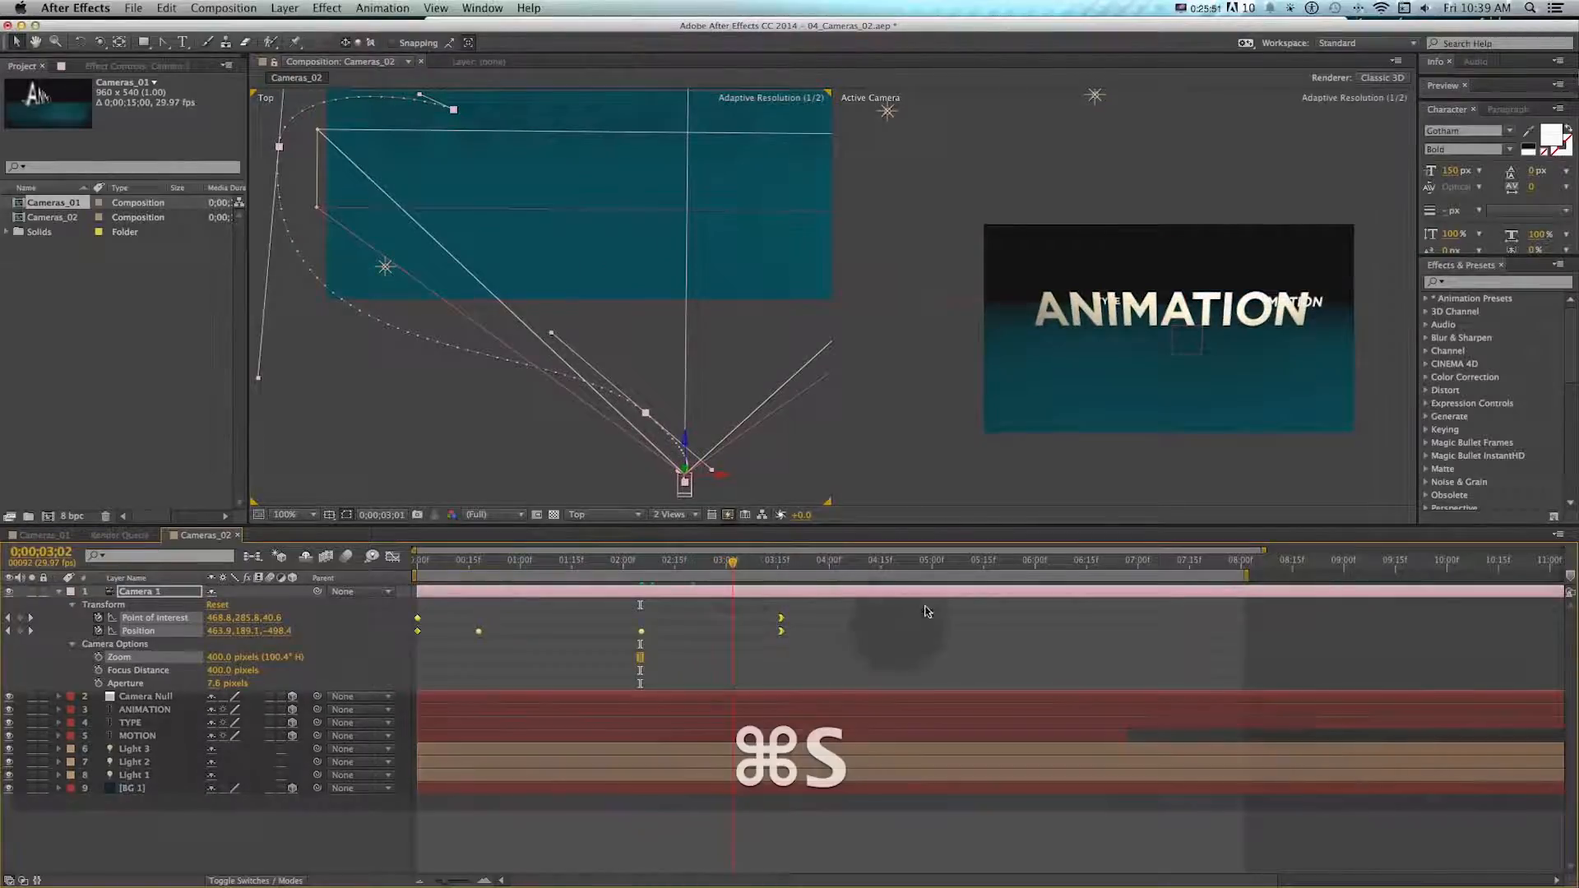
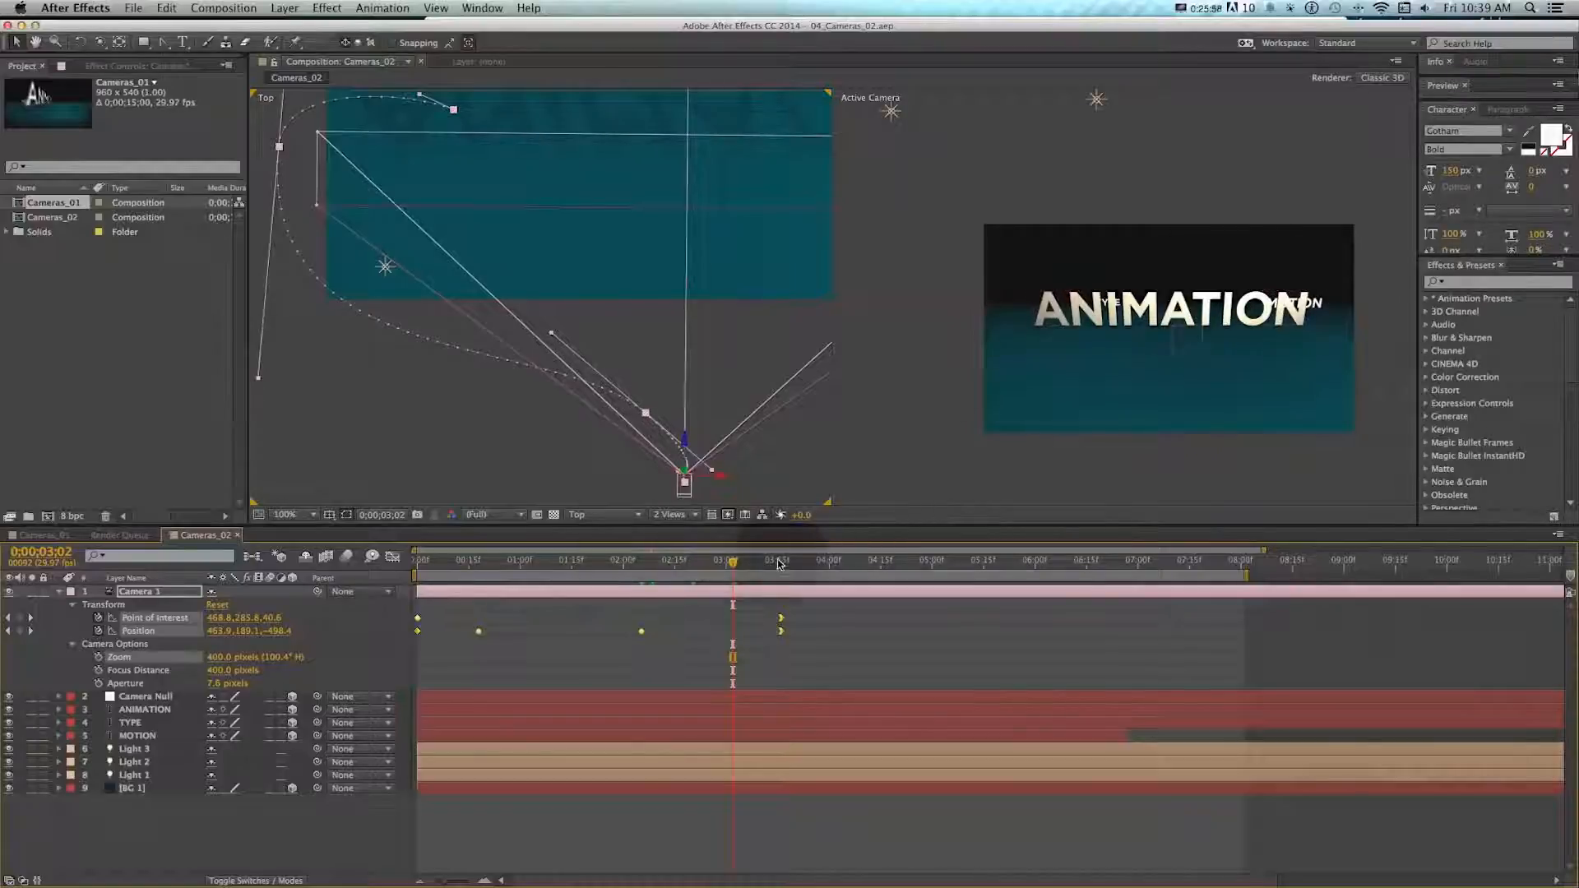
- Check the Enable Depth of Field option in Camera 1's settings, cancel, and select the Camera 1 layer
click(284, 7)
click(289, 41)
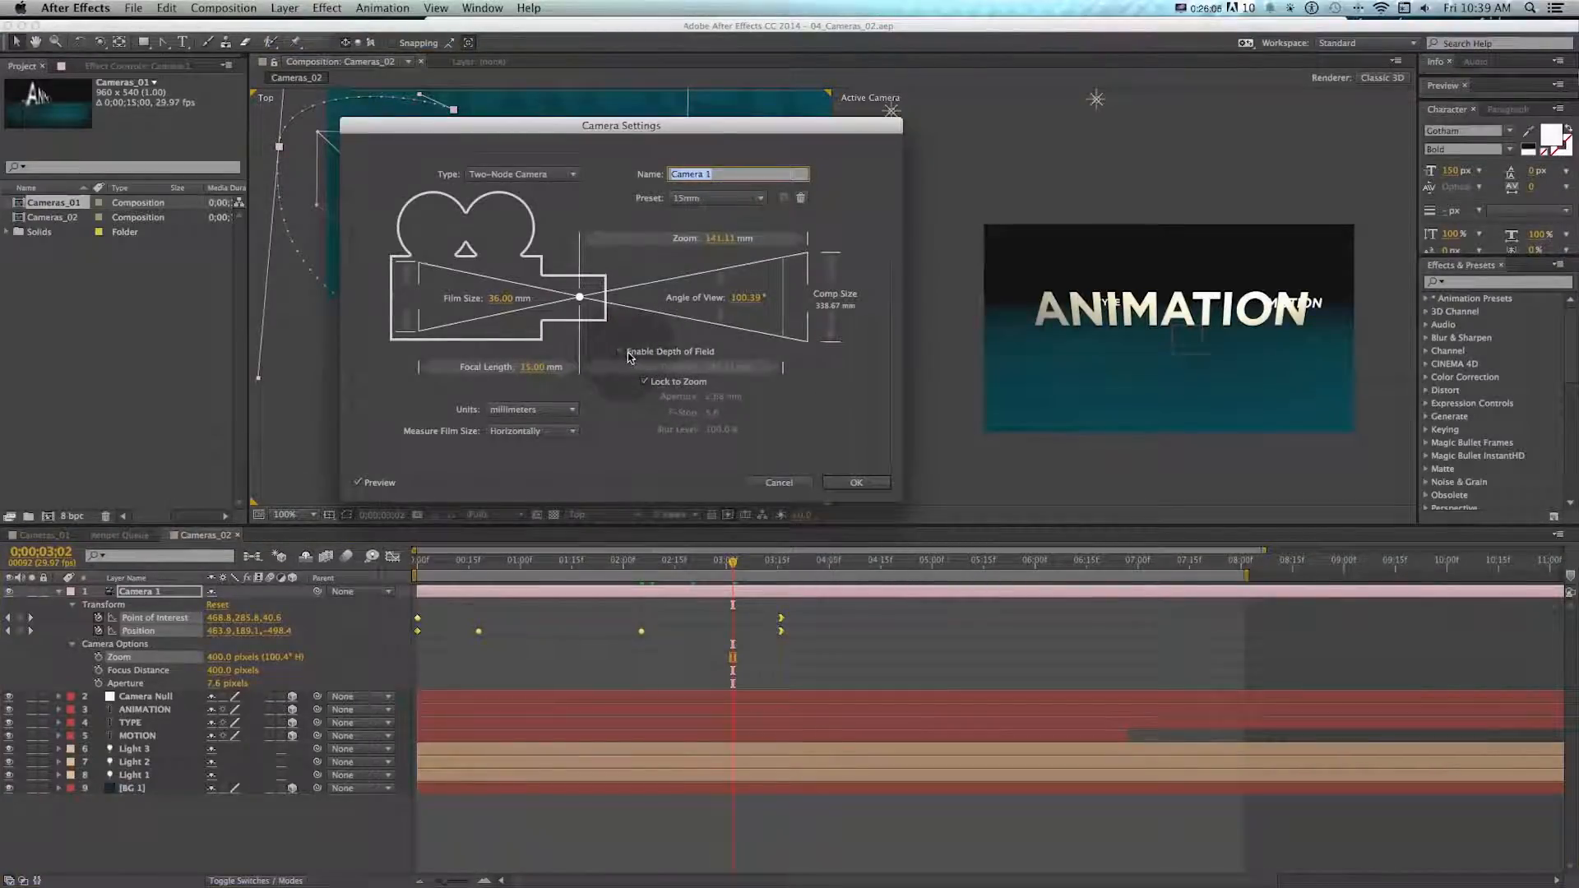
click(777, 484)
click(164, 595)
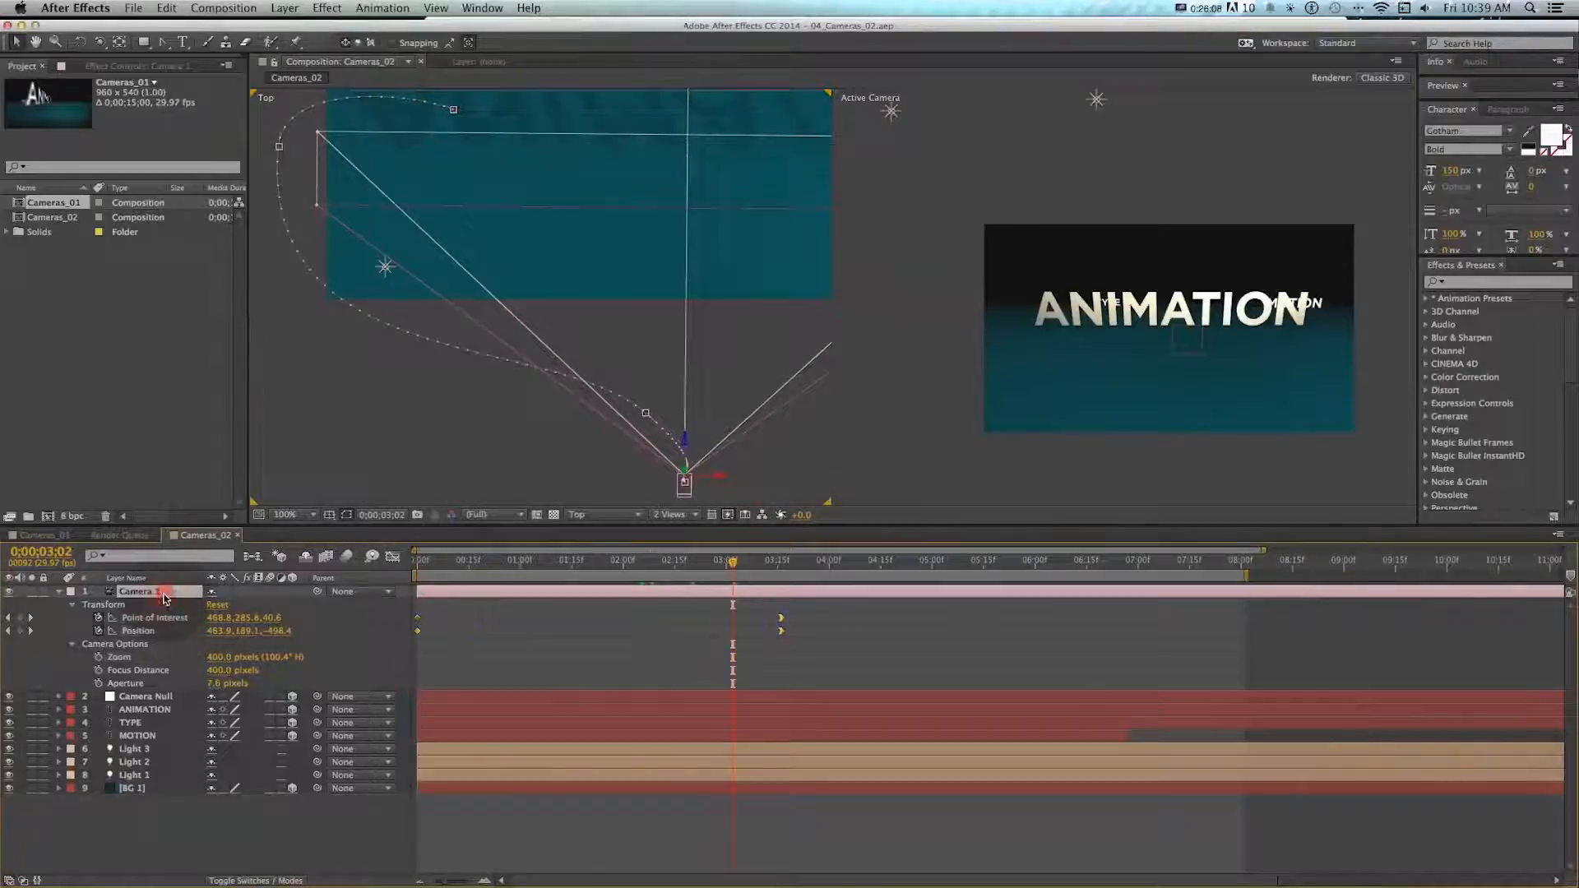
- Reveal Camera 1's camera options and turn on Depth of Field
click(165, 602)
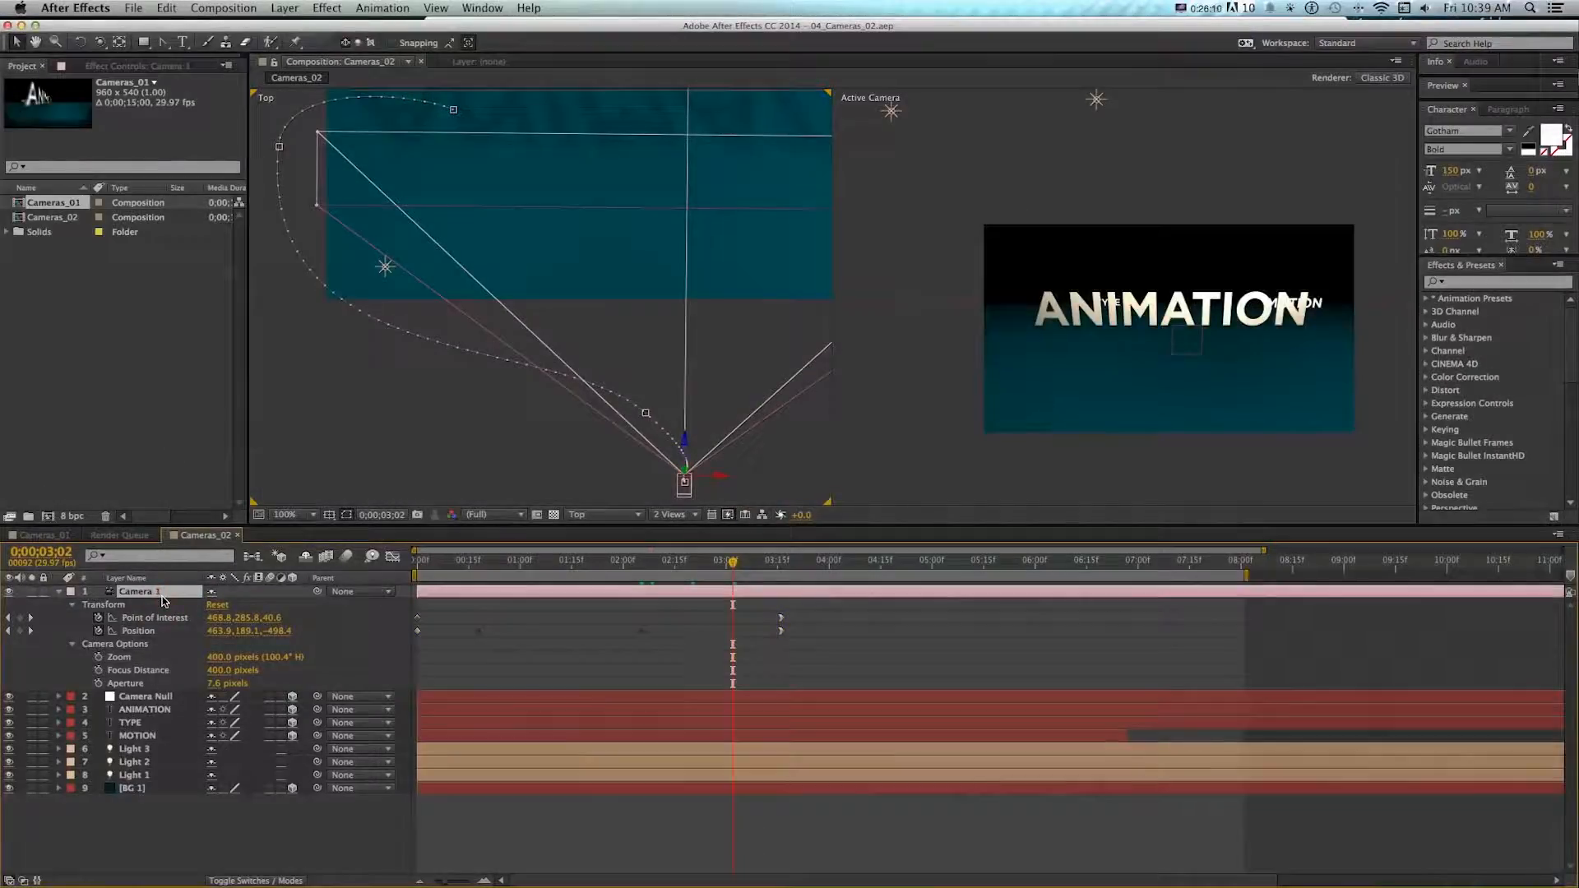
key(a)
key(a)
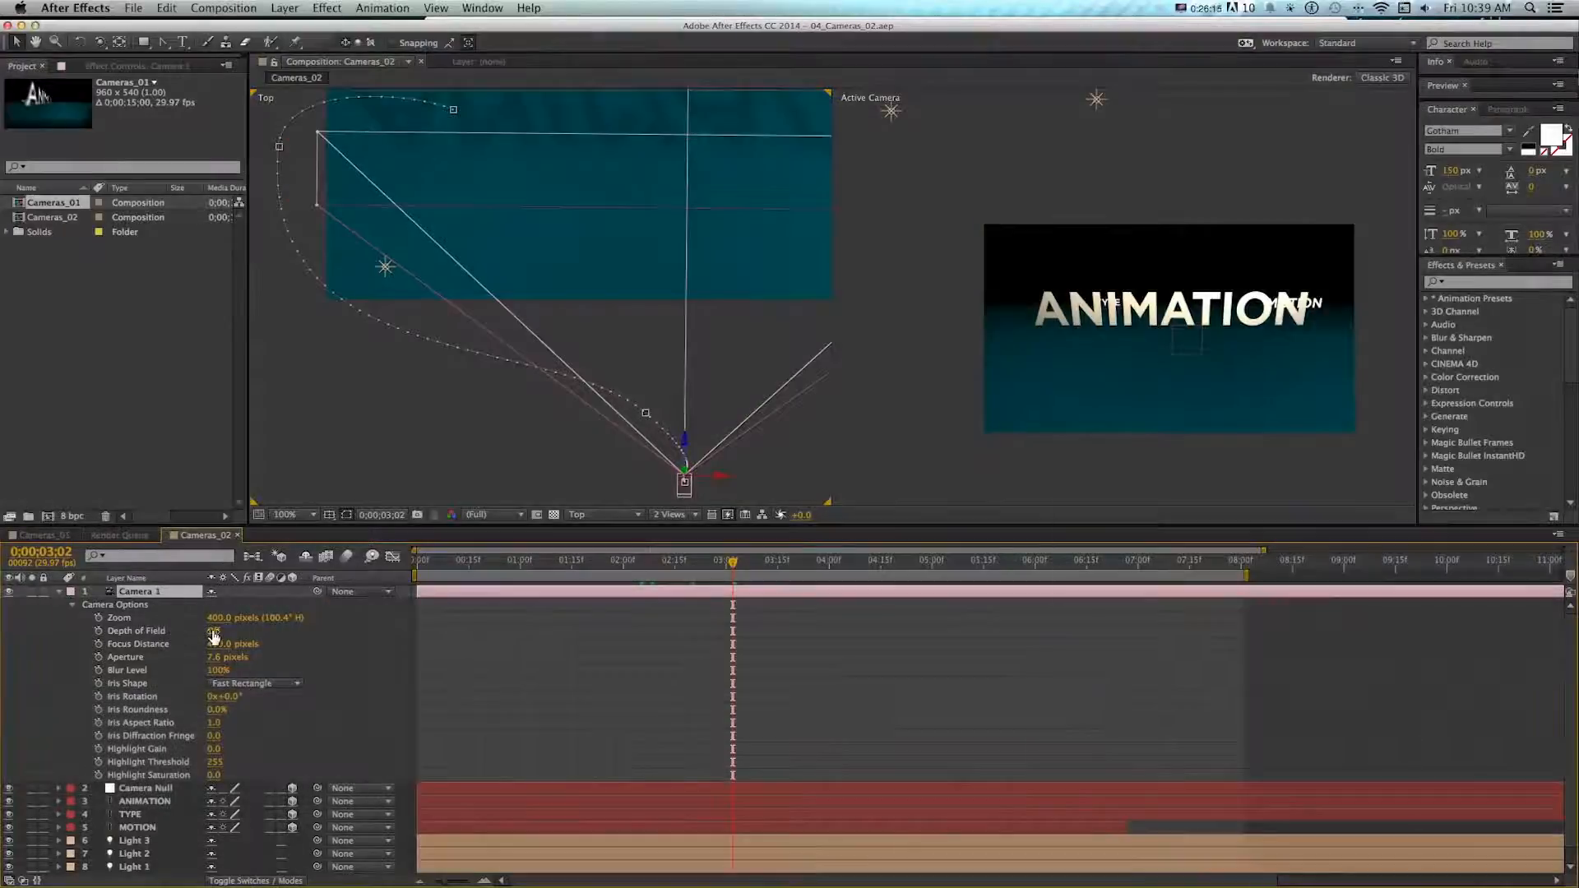
click(213, 631)
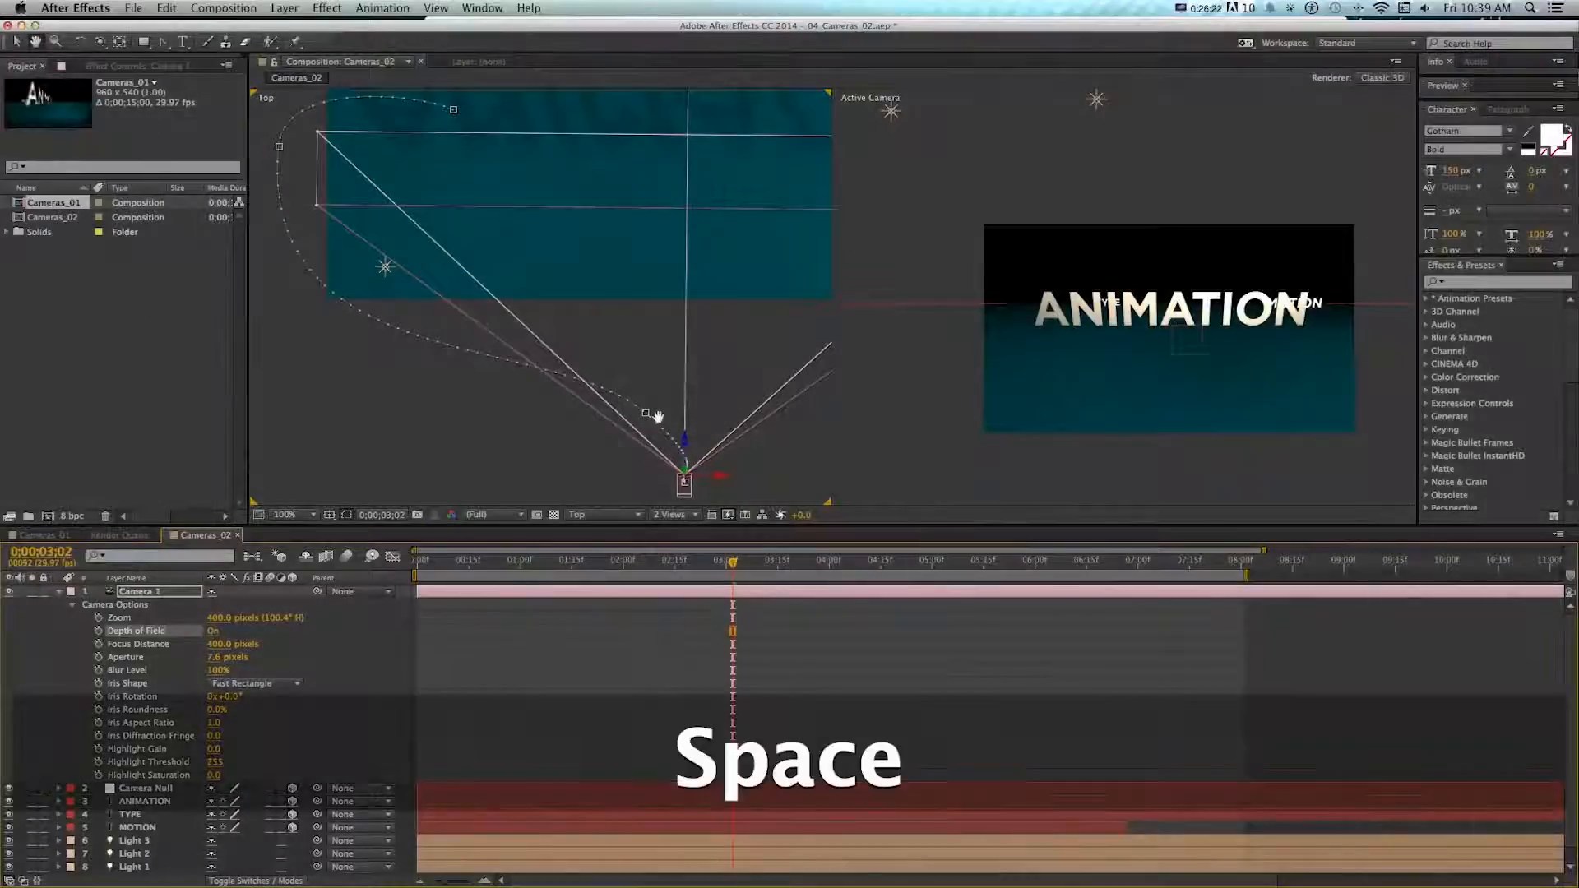
drag(658, 421, 619, 423)
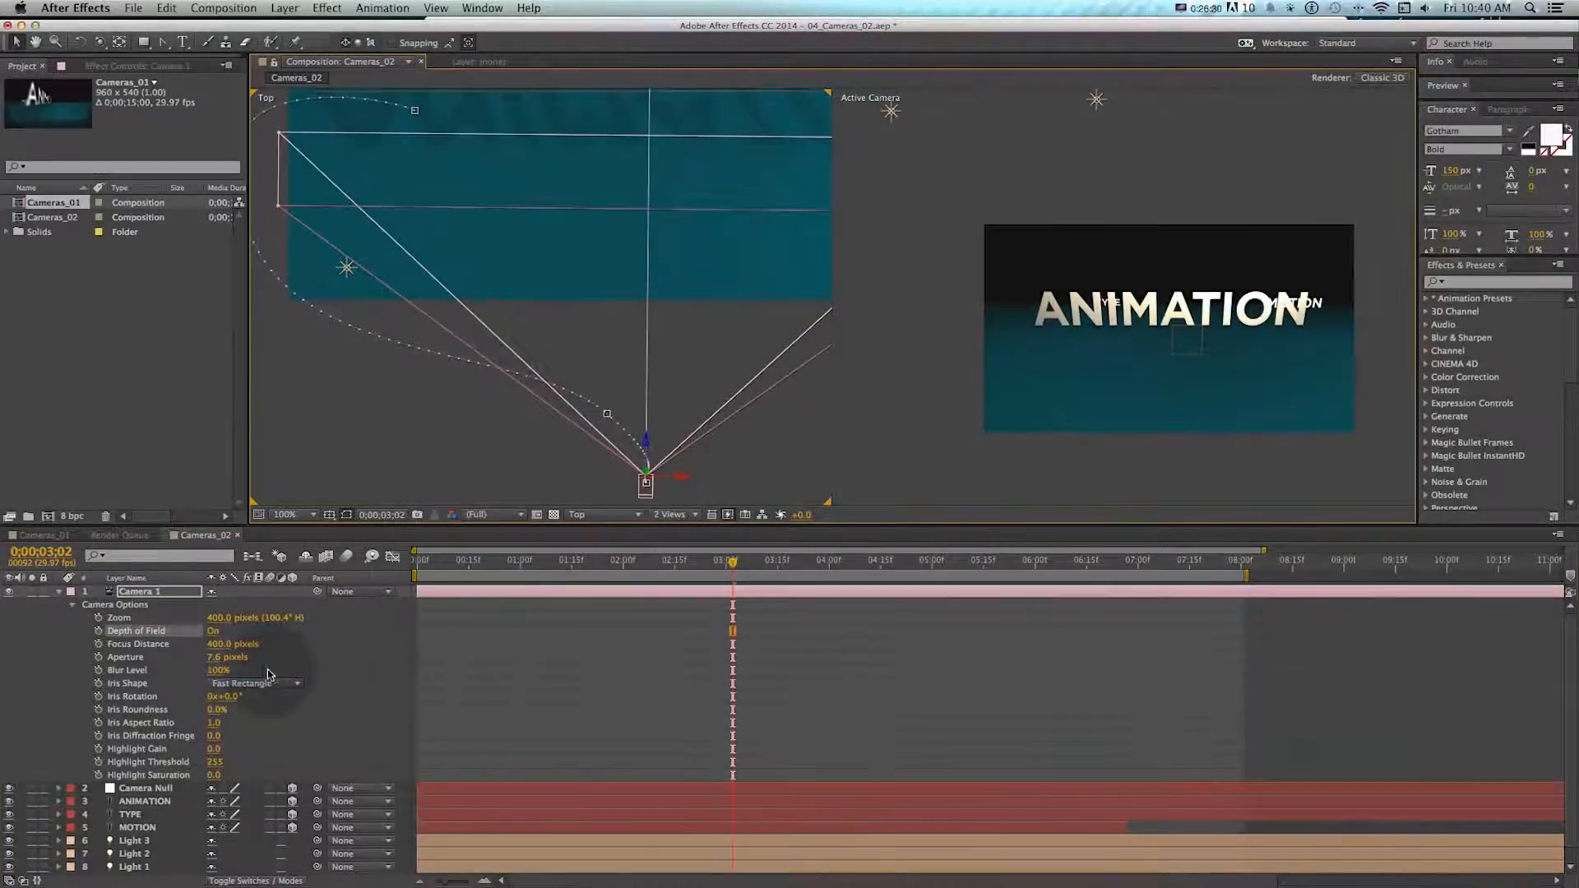
- Try raising Camera 1's Aperture to about 122.6 pixels, and undo the trial changes
click(115, 661)
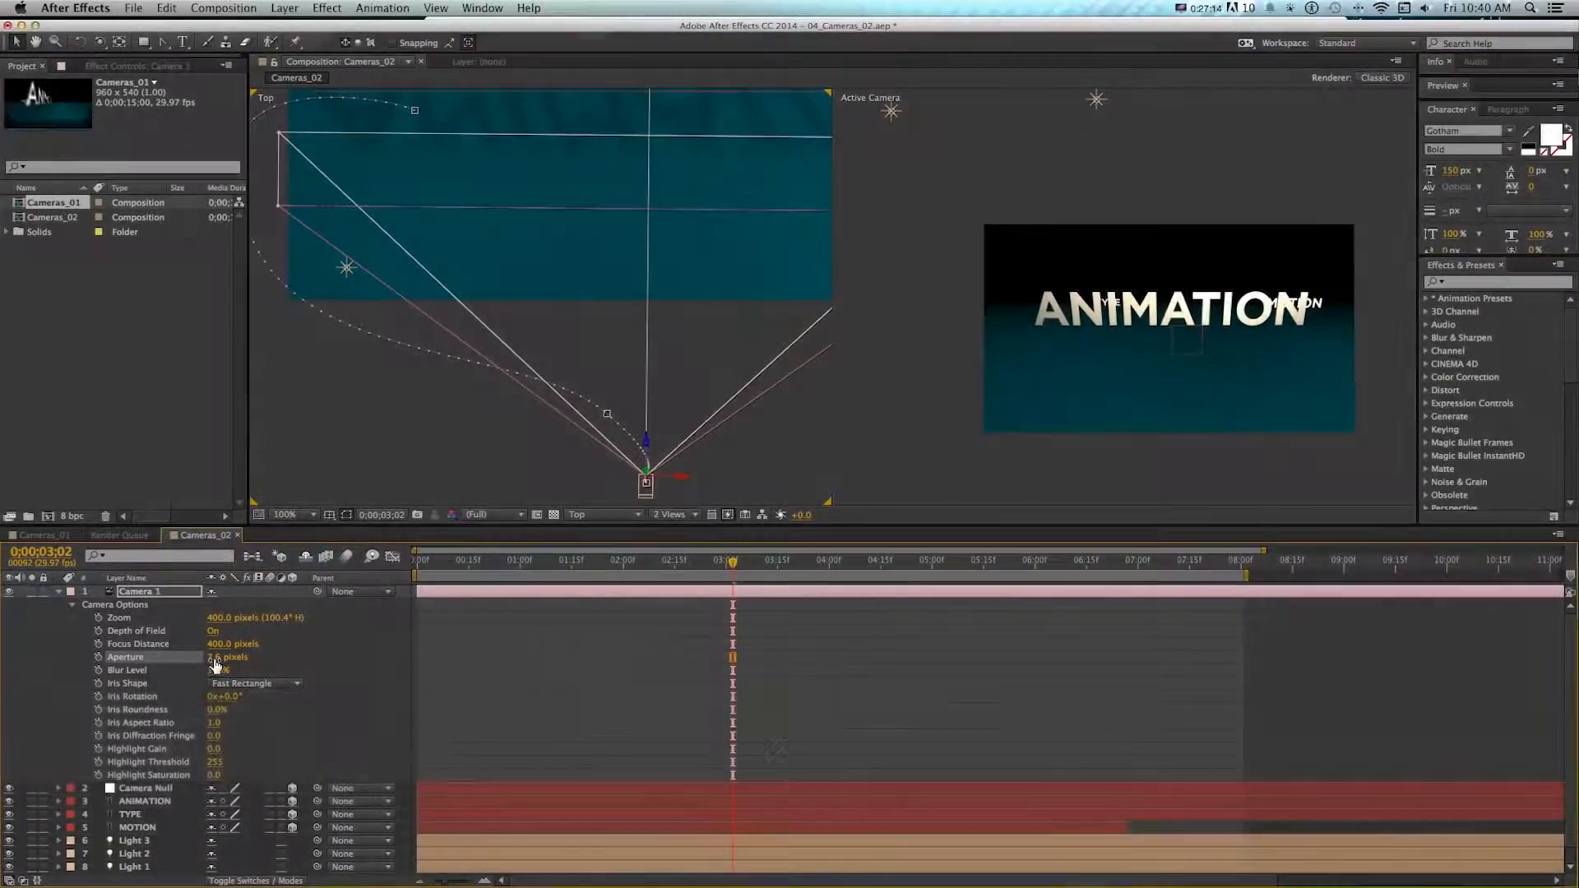
drag(213, 658, 295, 656)
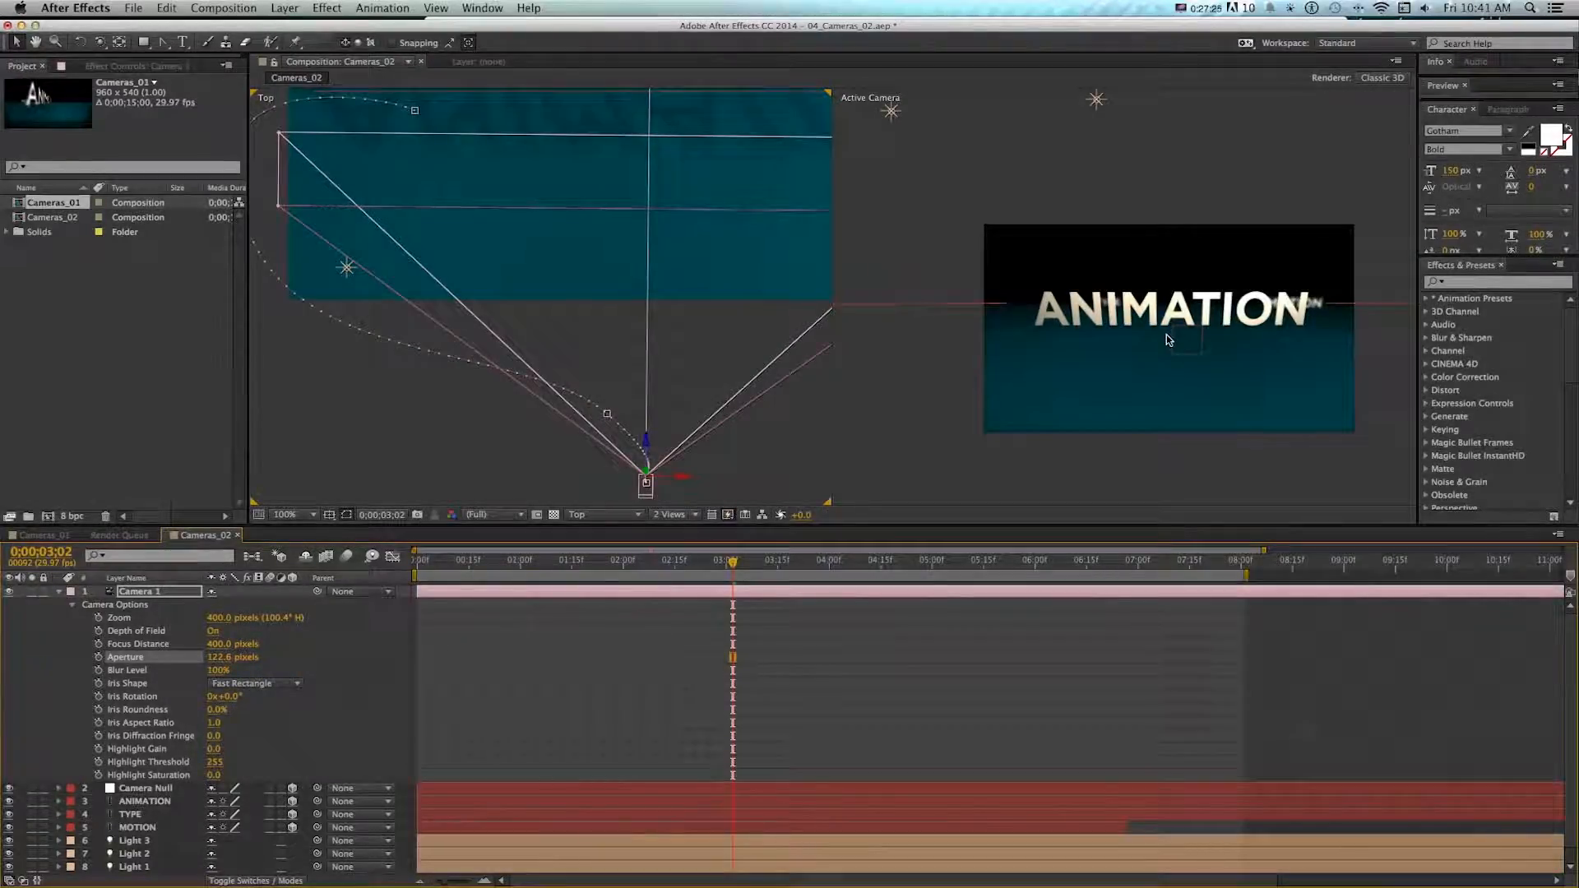
key(super+z)
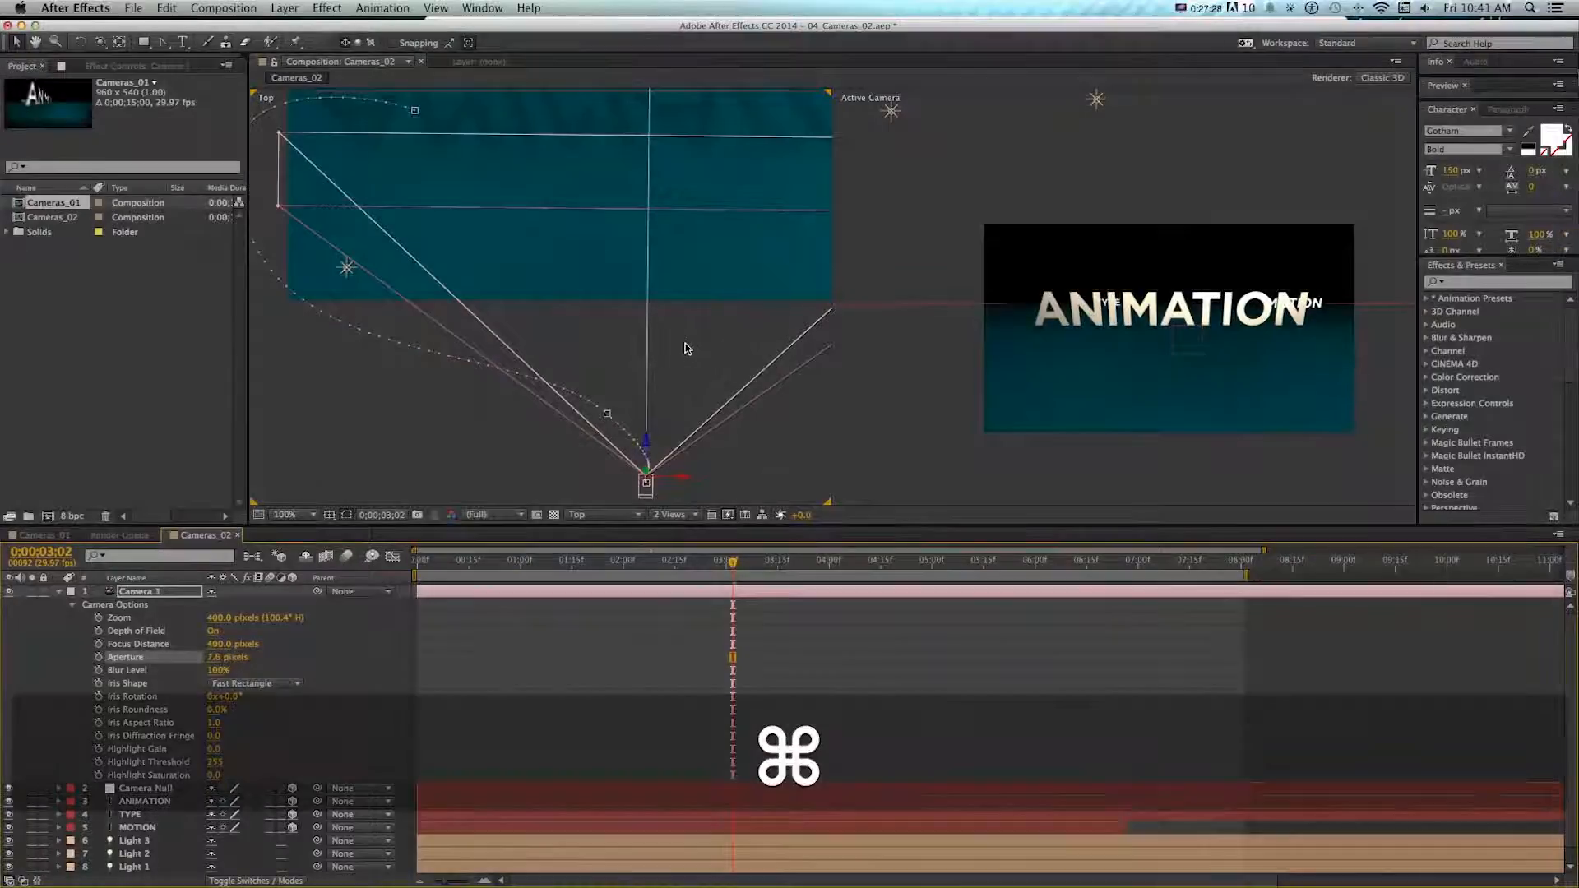
key(super+minus)
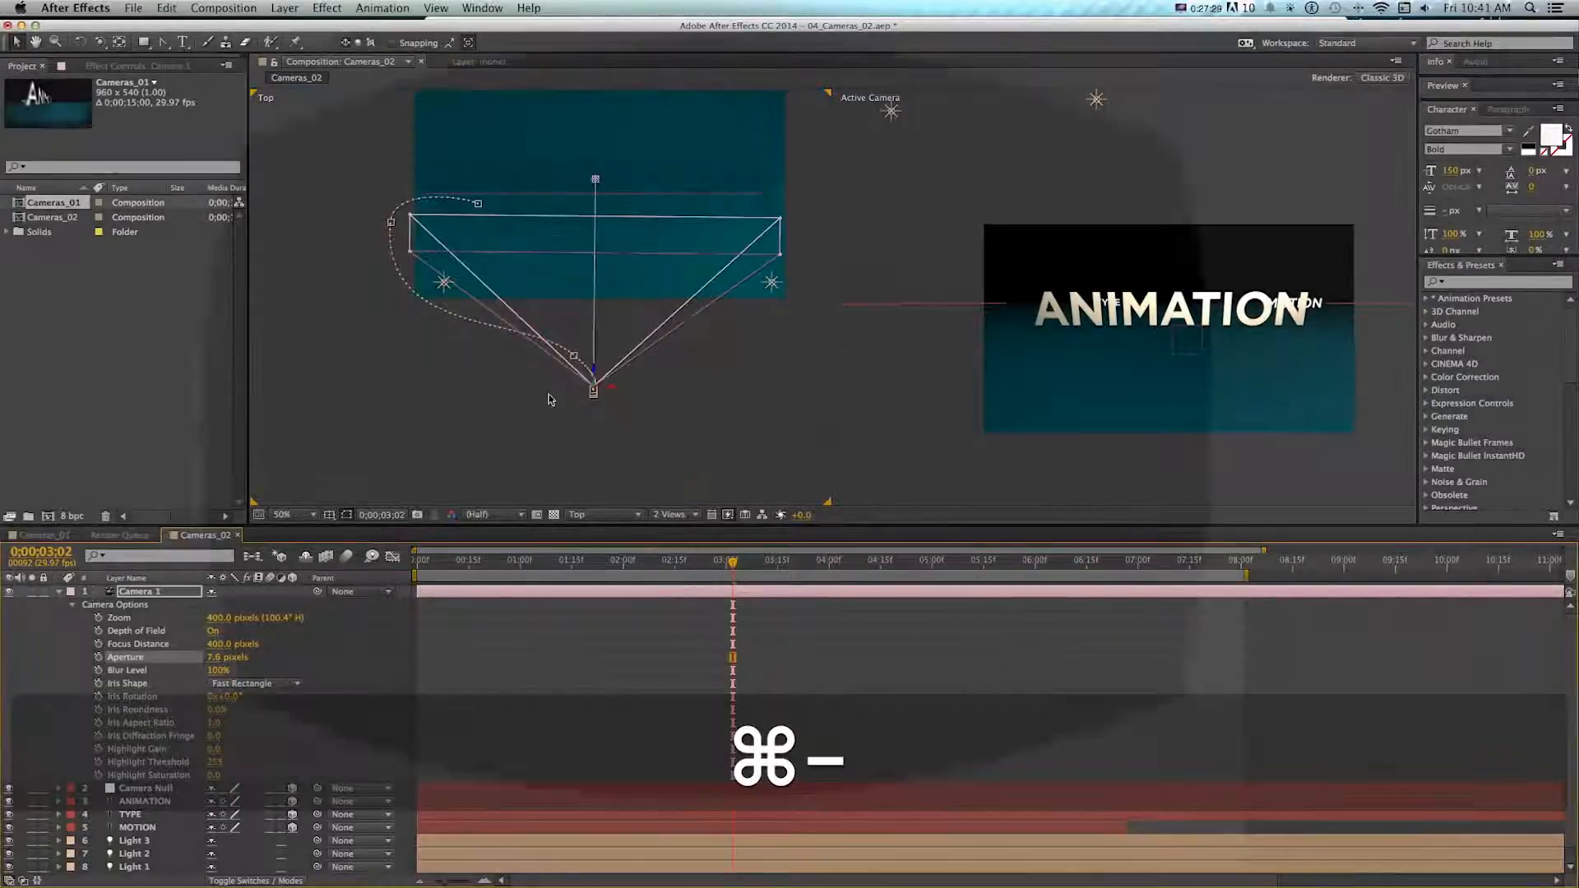
key(v)
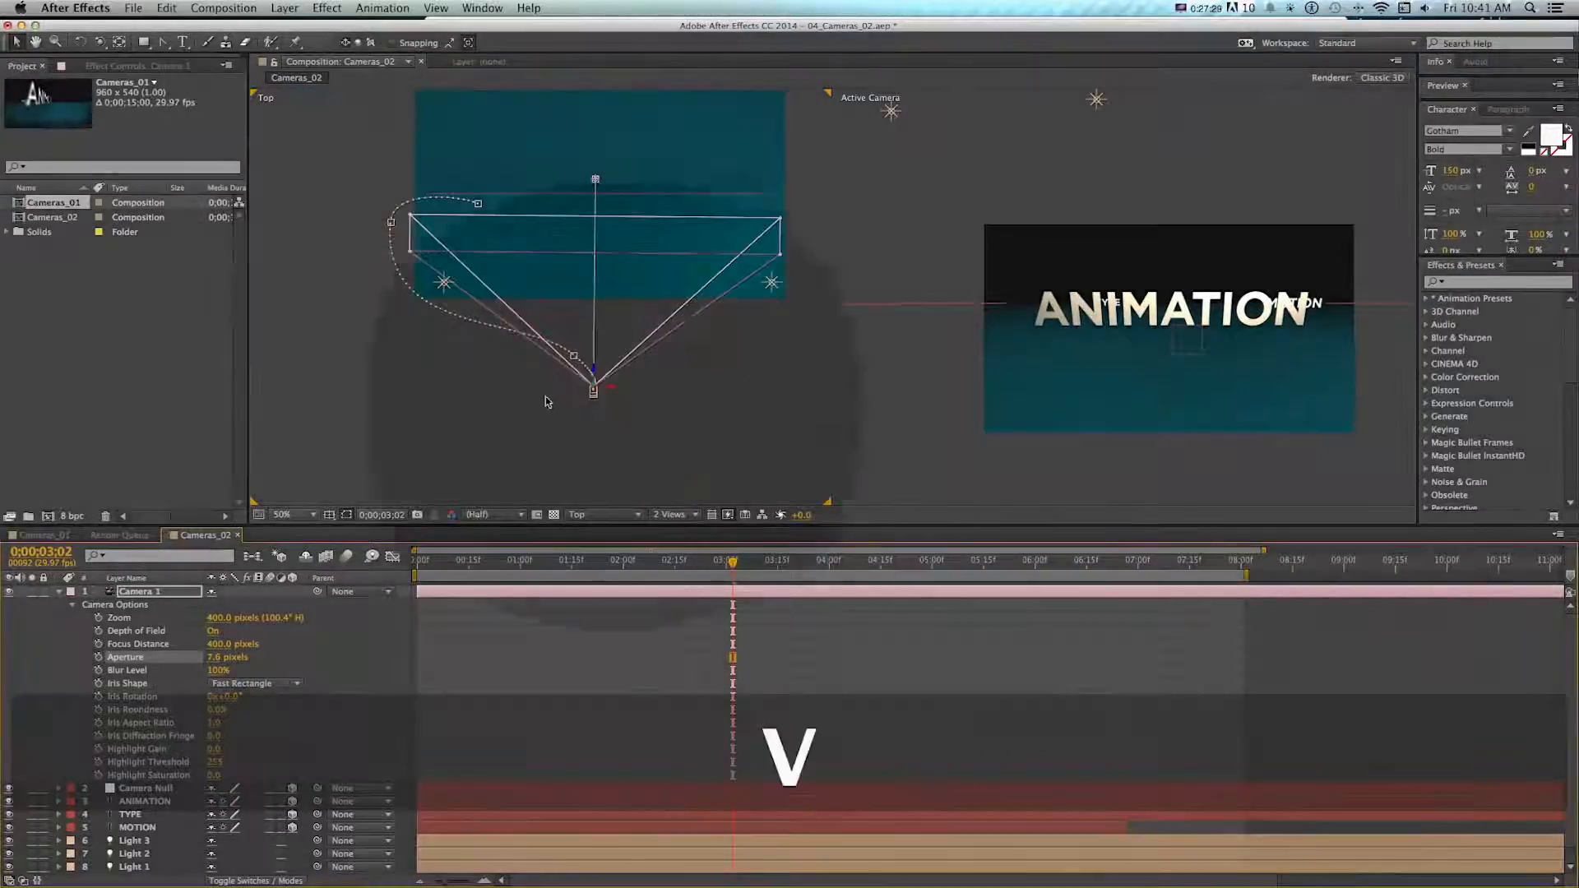
drag(275, 654, 244, 658)
key(super+z)
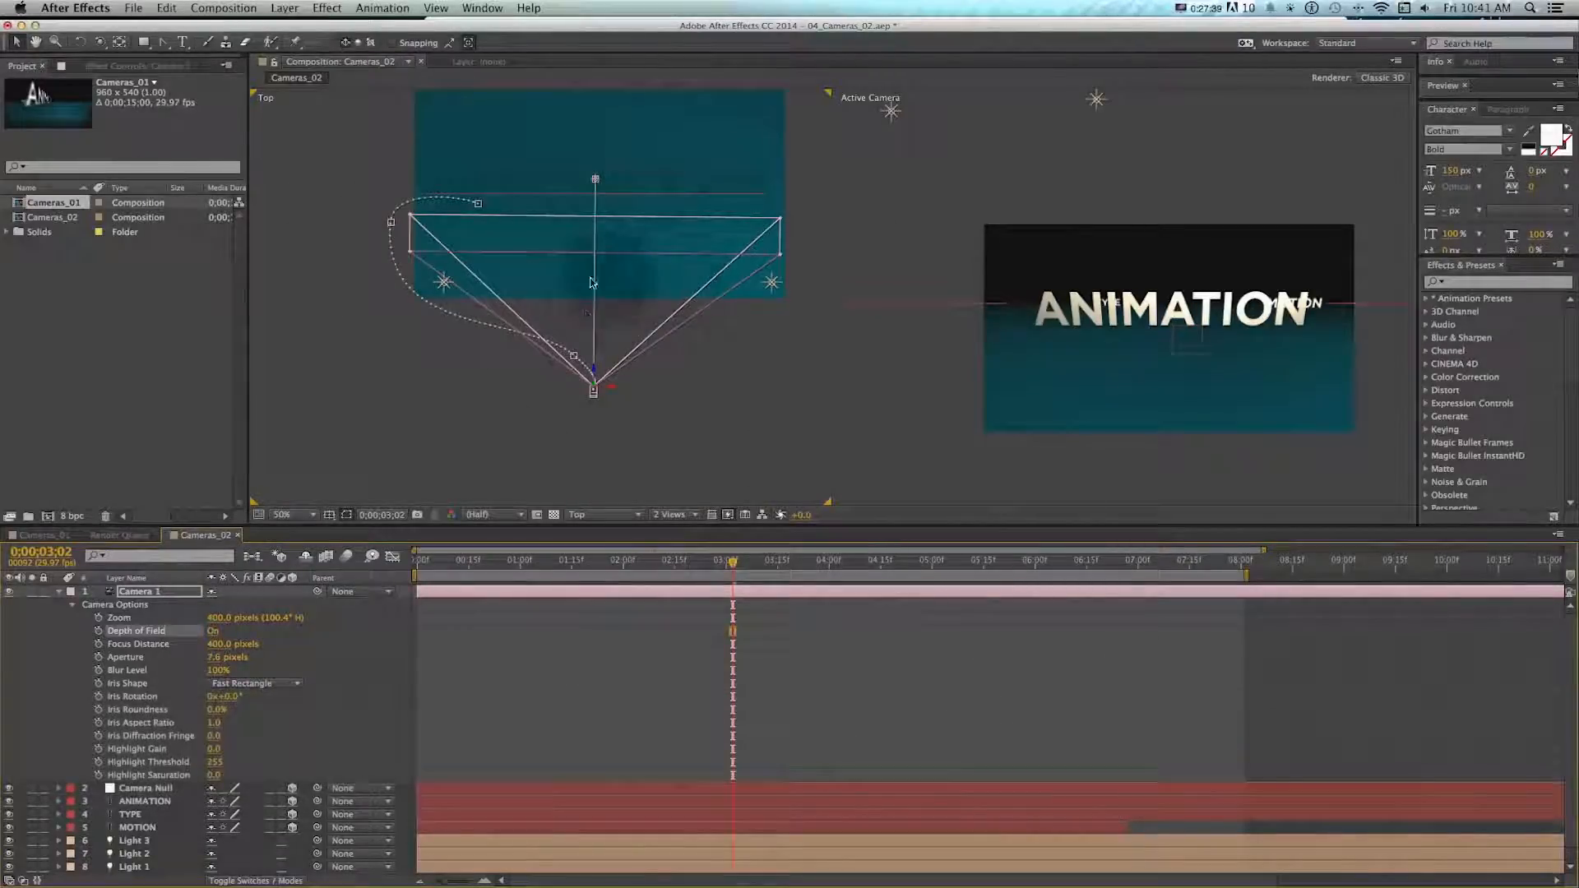
- Set Camera 1's Aperture to 200 pixels and its Focus Distance to 460 pixels
drag(212, 663, 263, 643)
click(215, 658)
text(200)
key(Return)
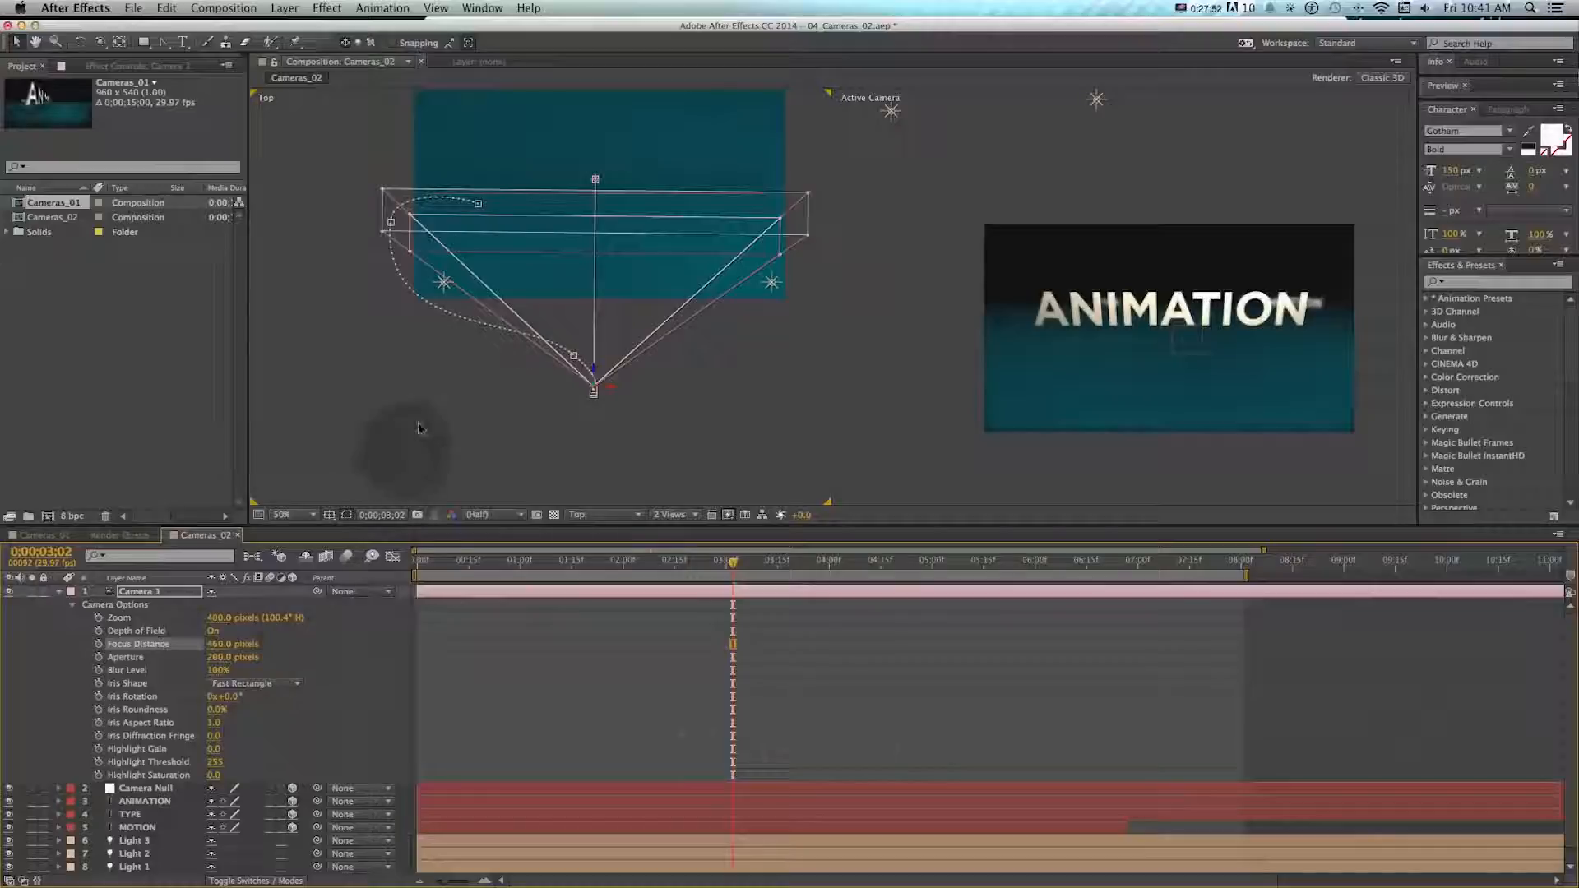
- Select the ANIMATION text layer, try a larger Focus Distance on Camera 1, and undo it
key(space)
drag(677, 399, 606, 494)
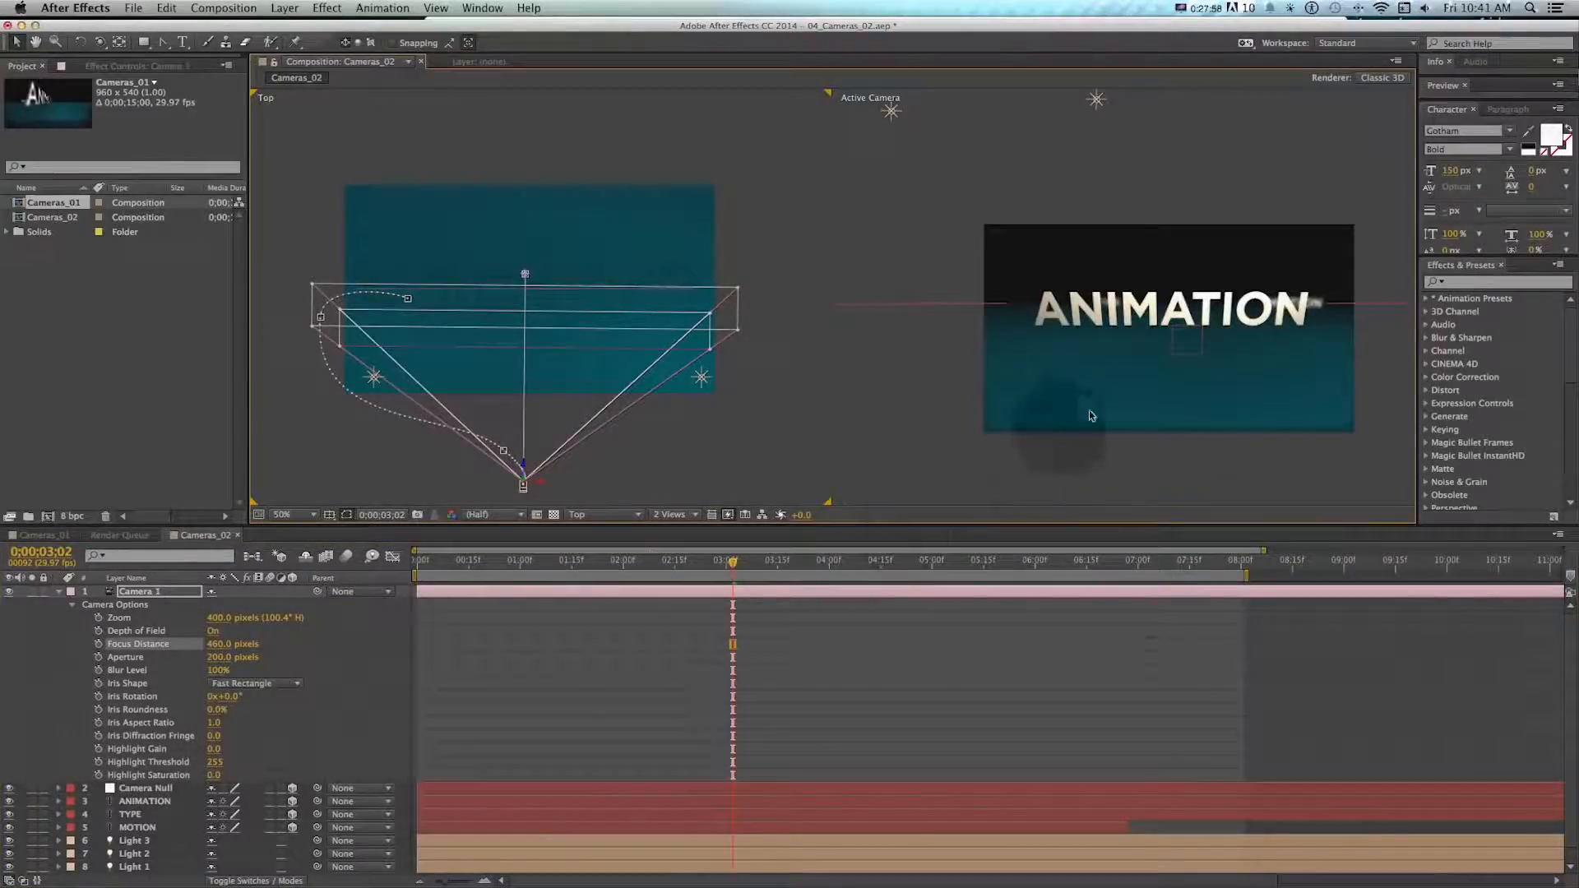
click(1106, 311)
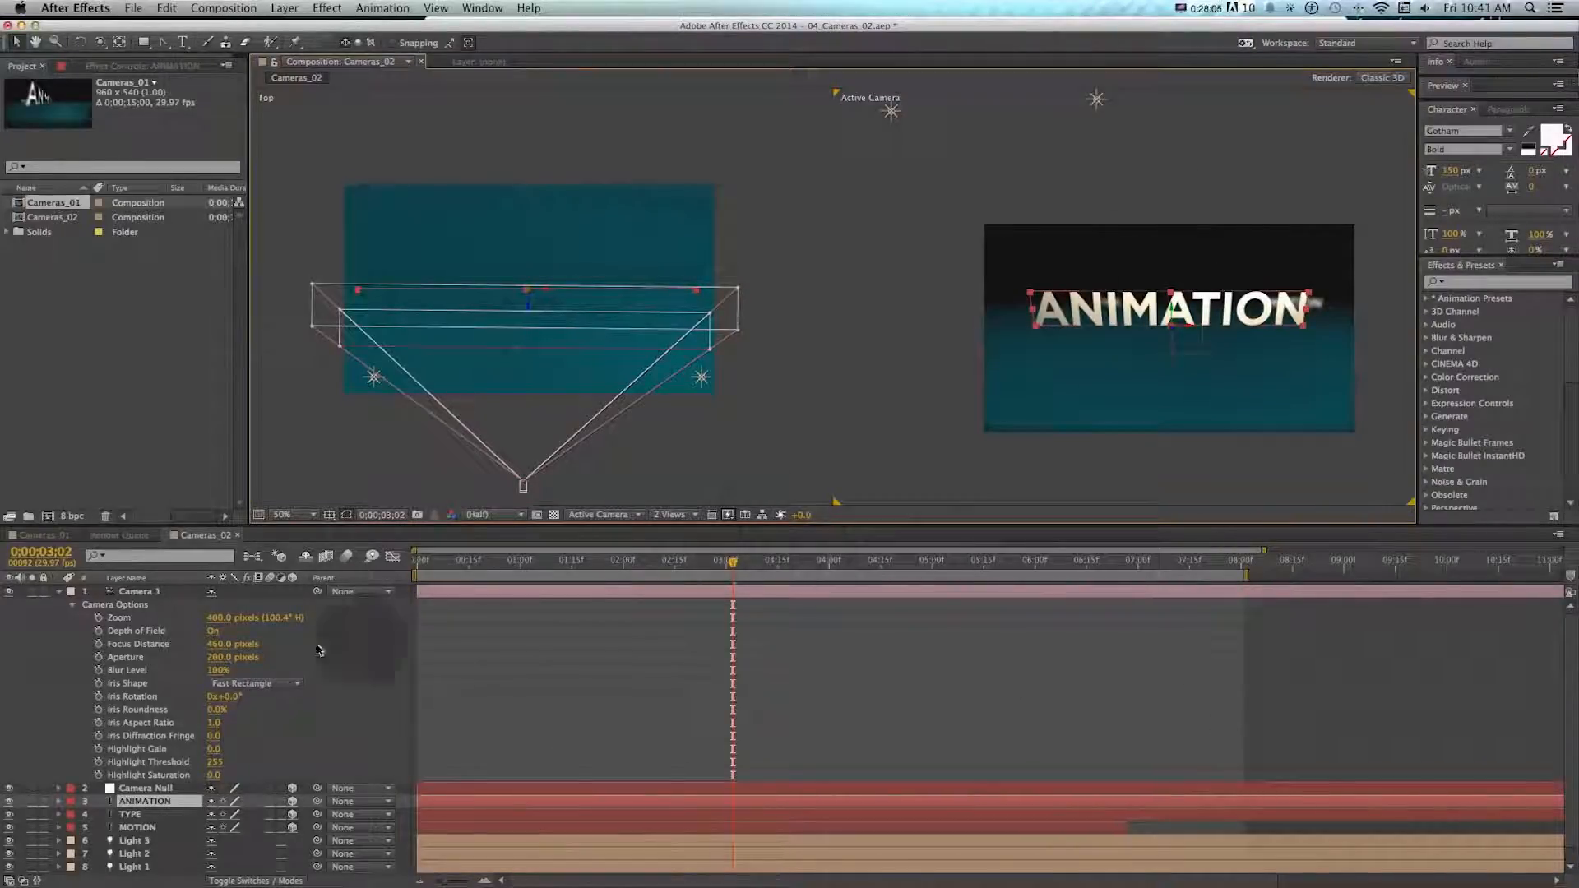
mouse_move(213, 644)
mouse_down()
mouse_move(860, 642)
mouse_move(296, 638)
mouse_move(477, 633)
mouse_up()
key(super+z)
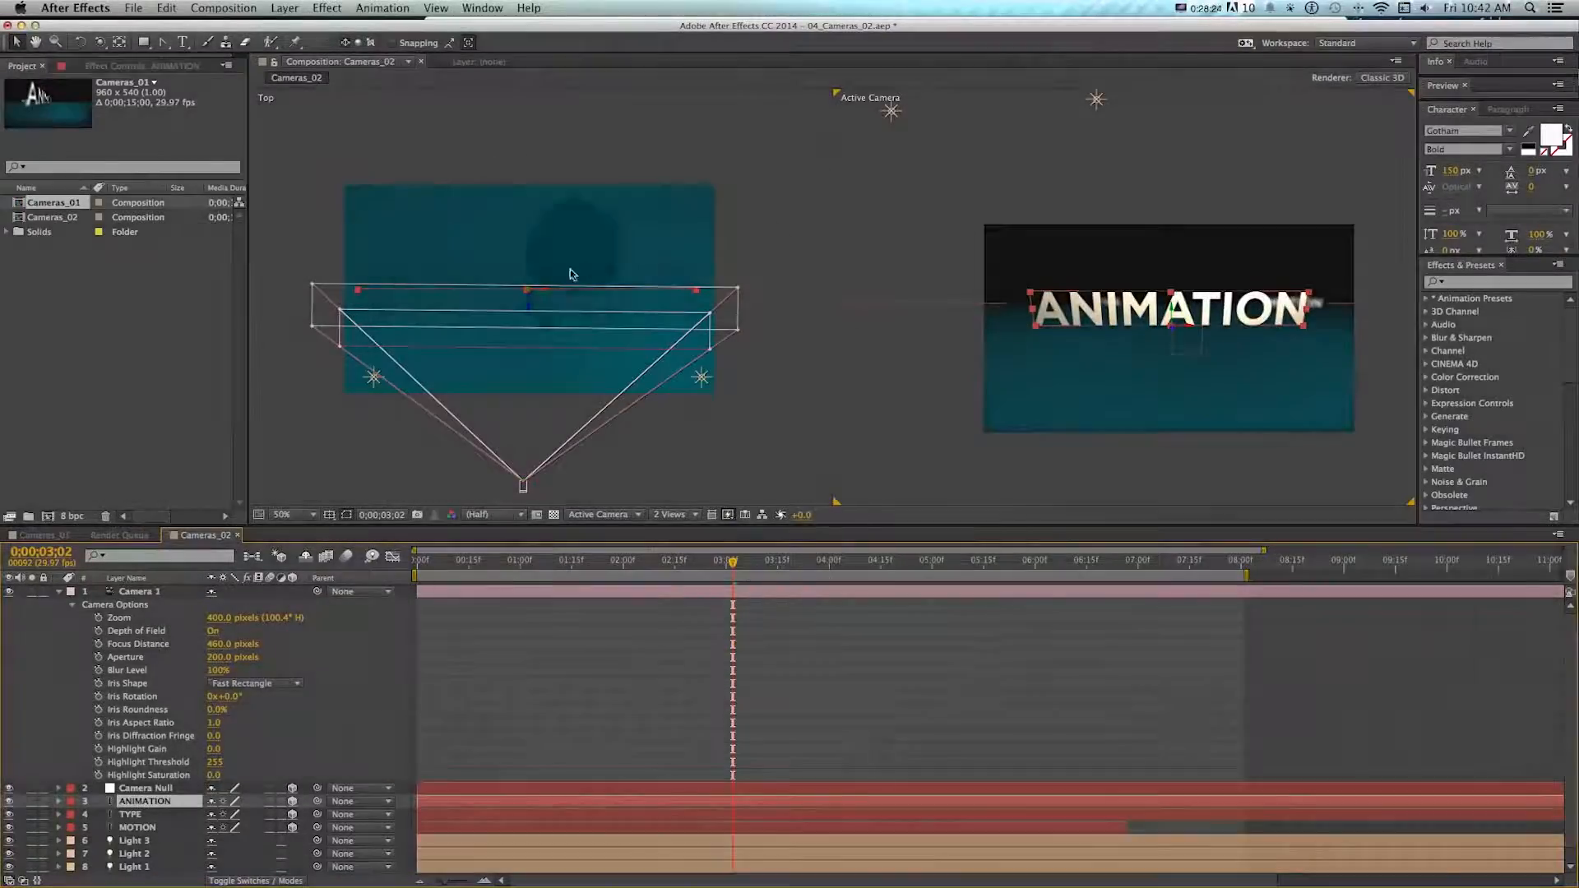
- Recenter the Top view and enlarge the timeline area to show more layers
key(space)
drag(571, 264, 607, 326)
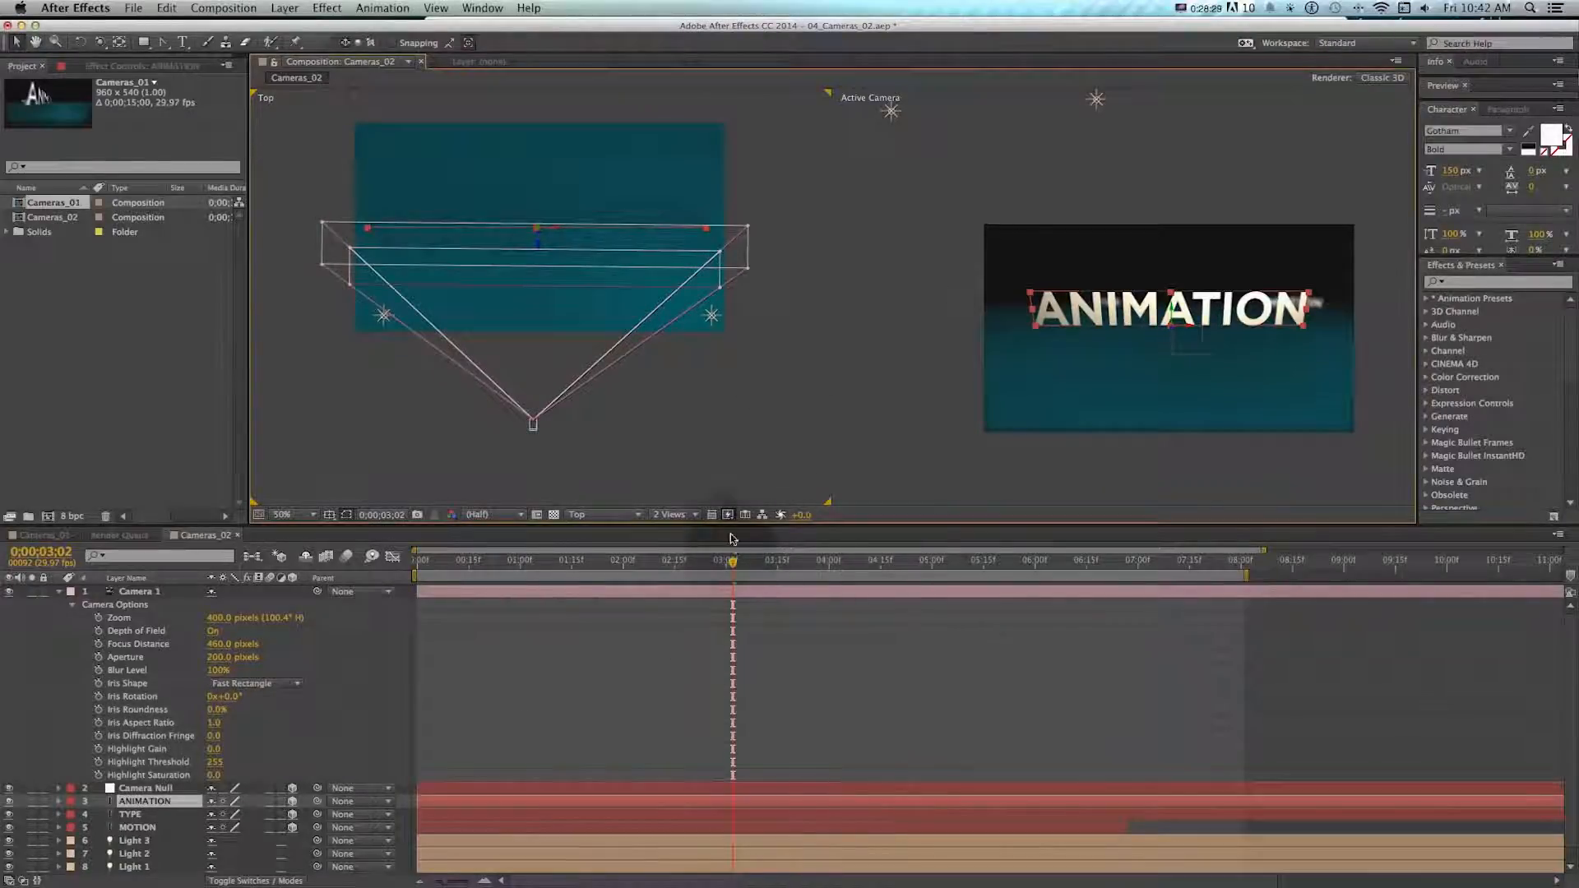
drag(734, 524, 734, 487)
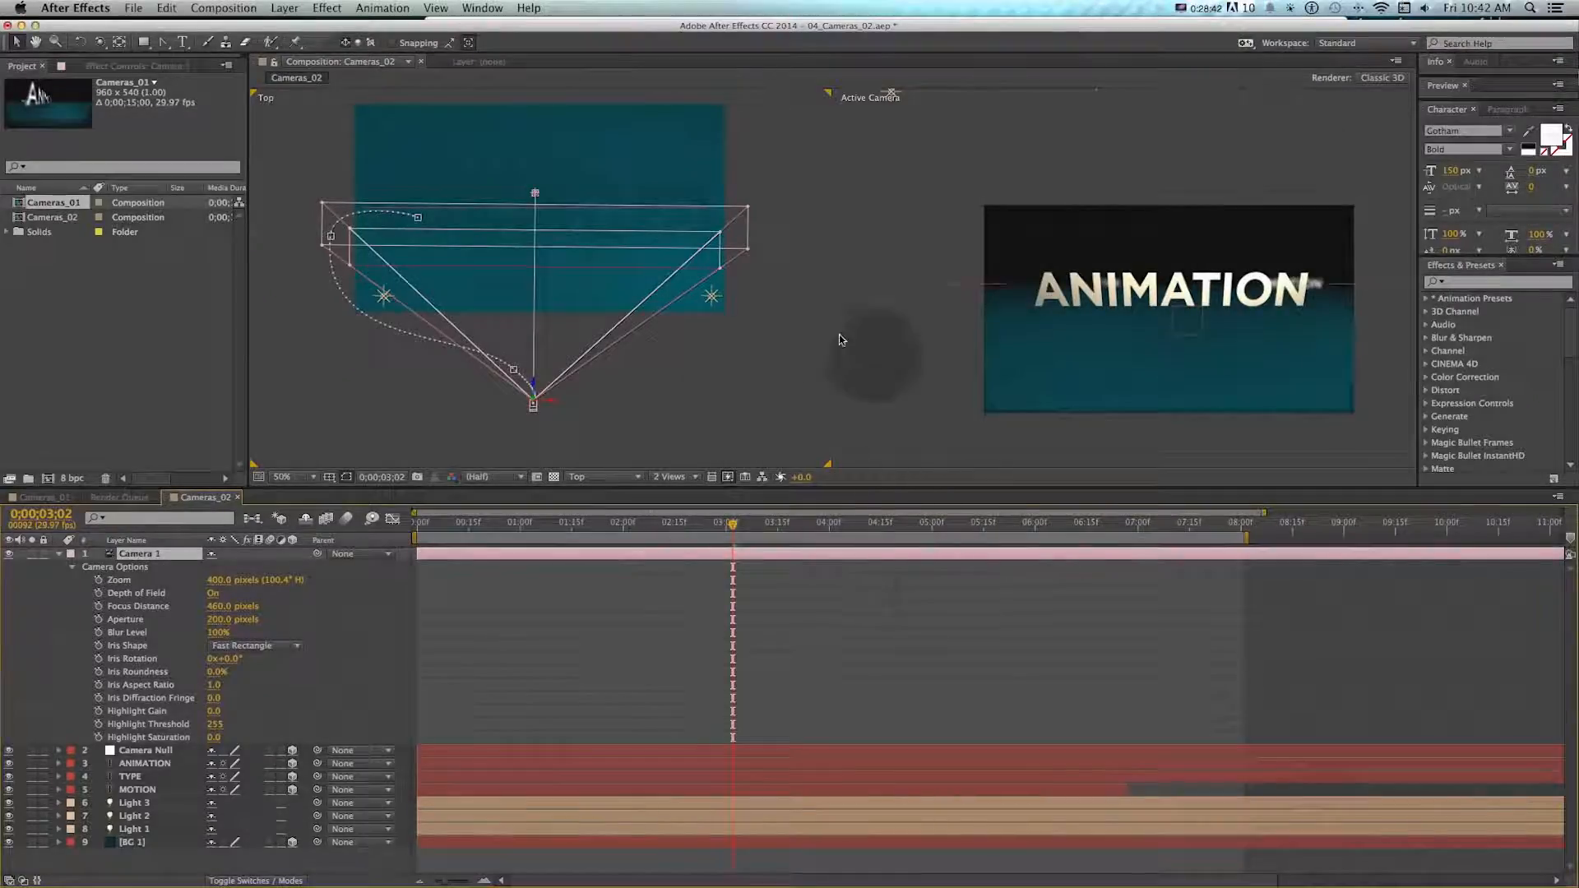
- Select the ANIMATION text layer, and scrub through the camera move to 0;00;03;00 to check its focus
key(space)
drag(1083, 291, 1057, 318)
click(1079, 315)
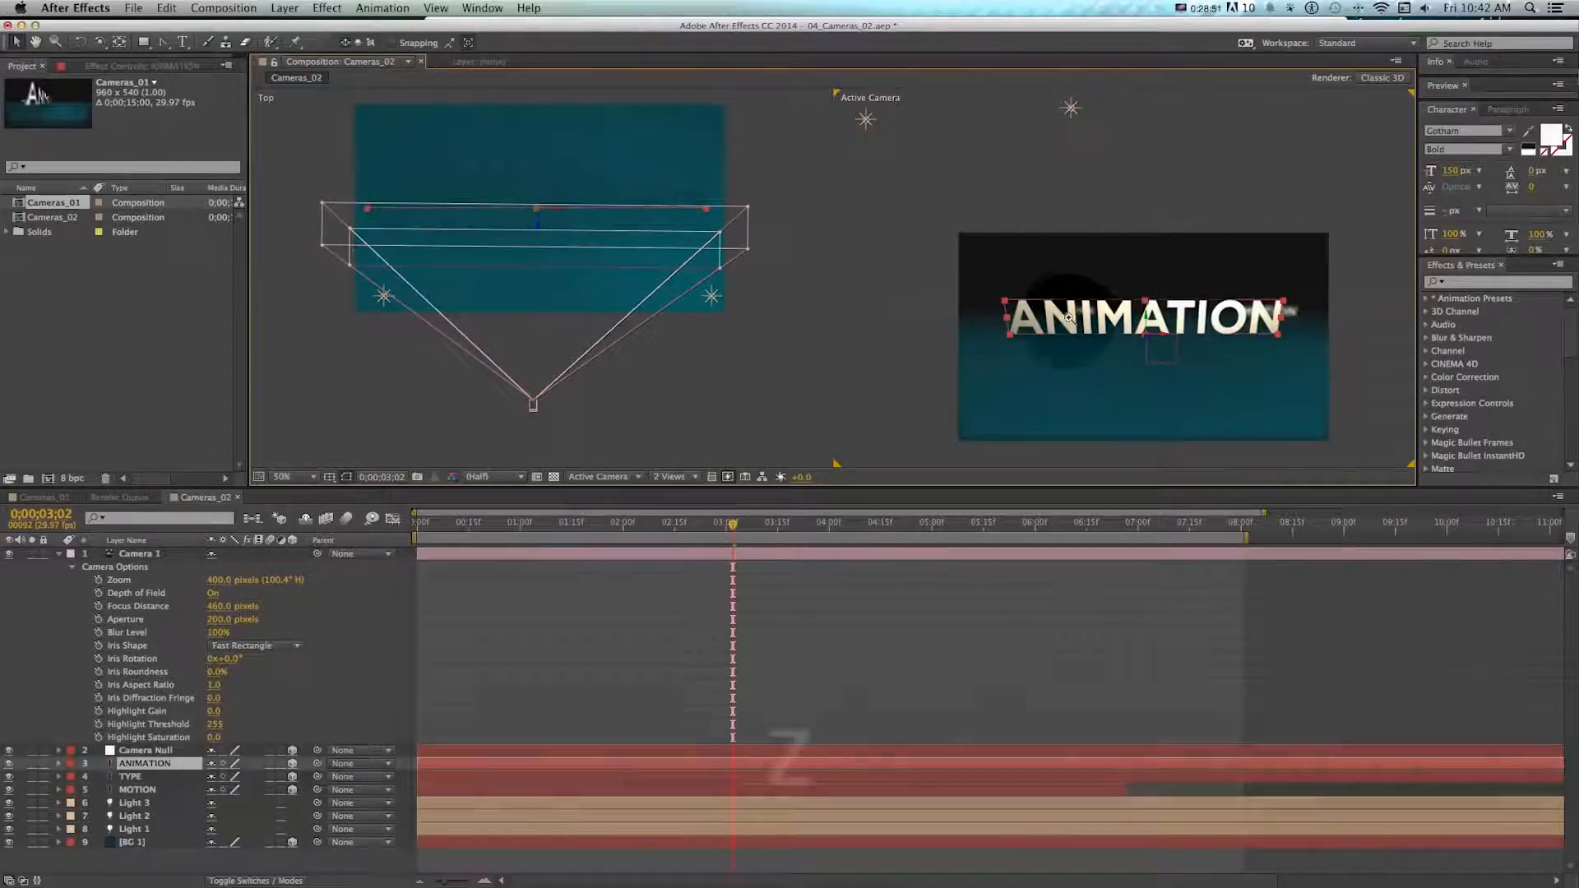
key(z)
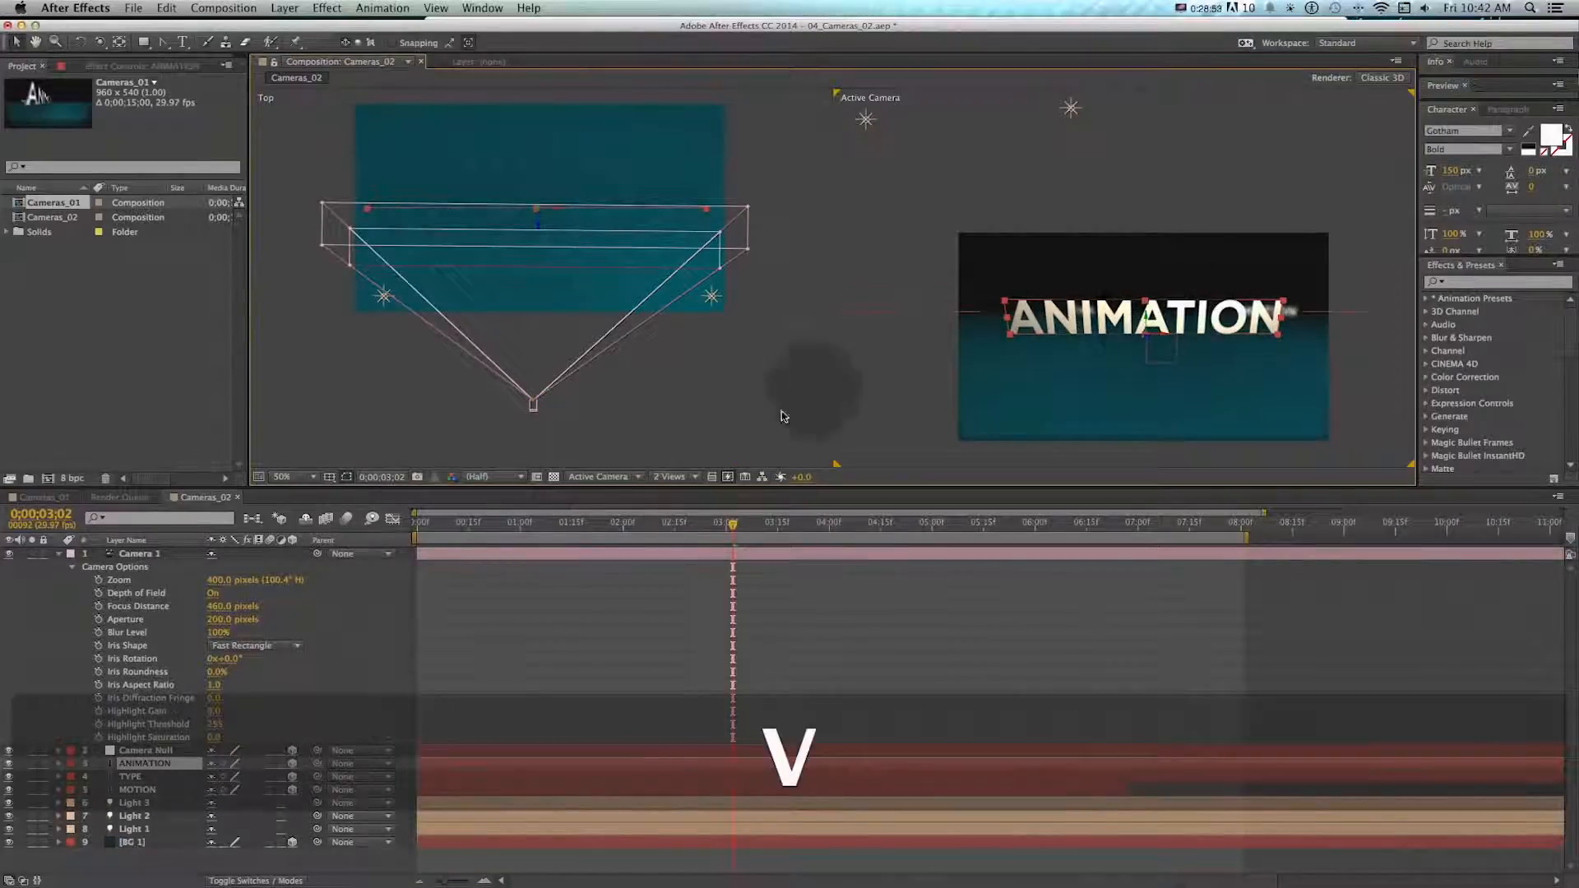
drag(410, 529, 727, 536)
key(shift)
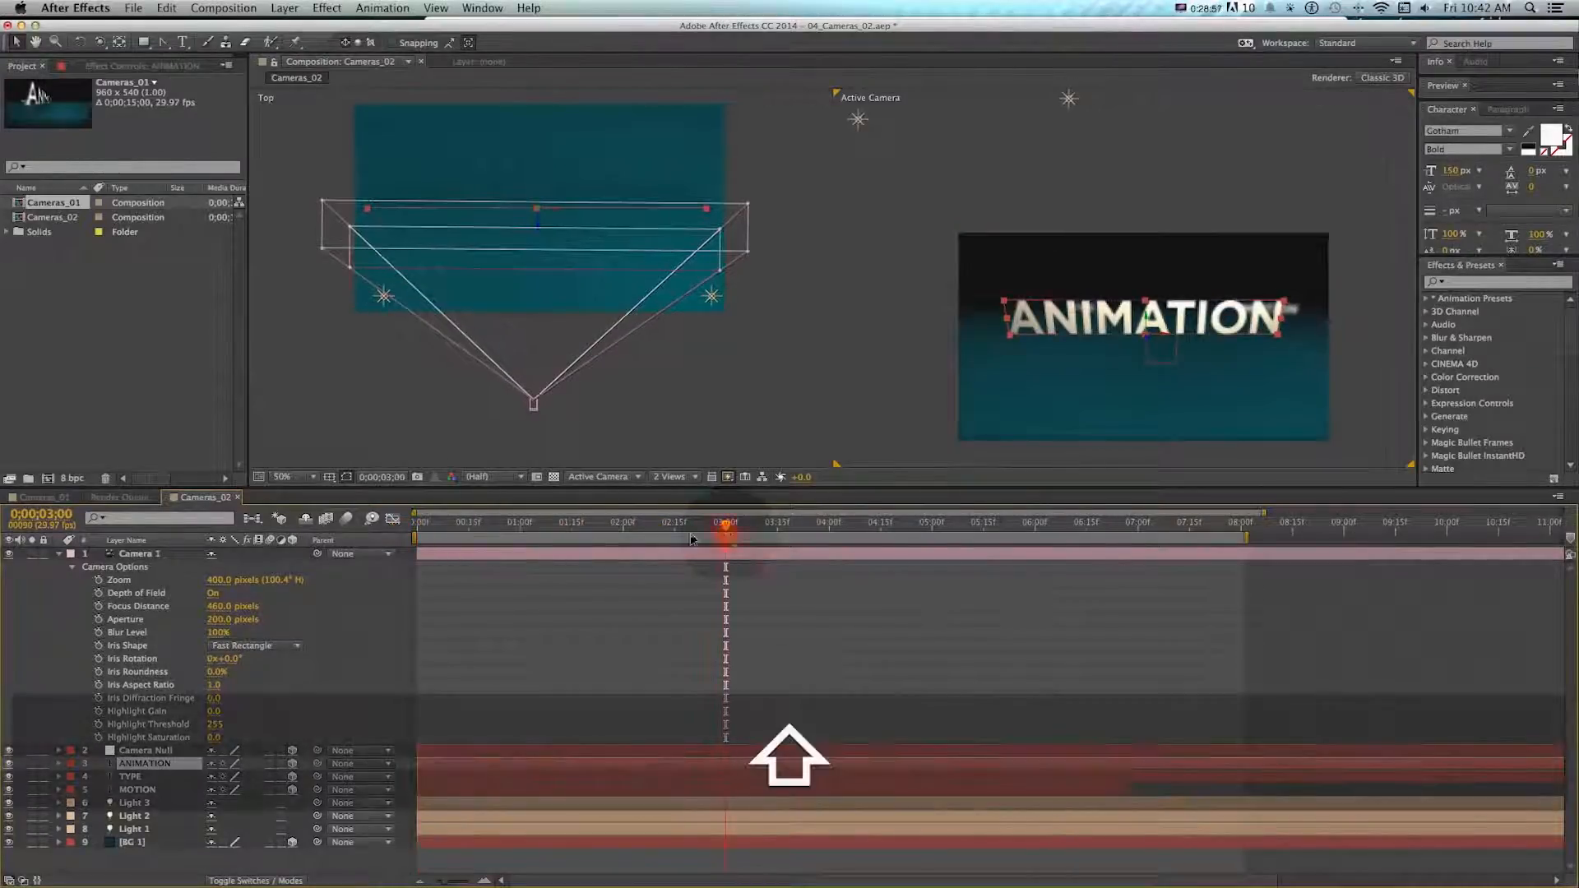
- Select Camera 1 together with the ANIMATION layer, and link the camera's focus distance to that layer
click(146, 553)
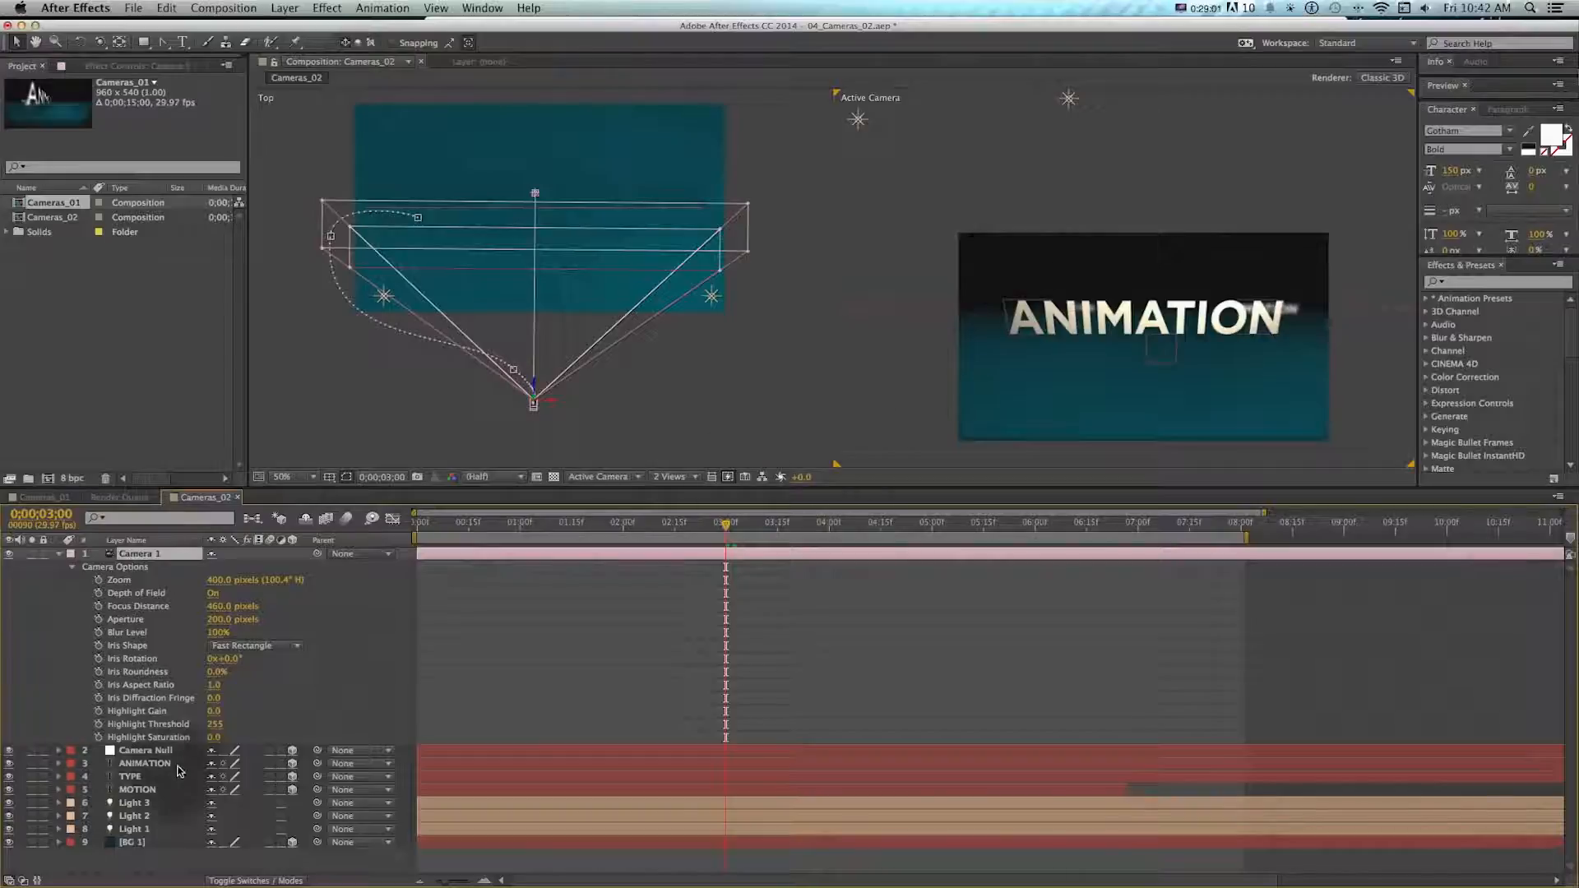
super+click(157, 764)
click(549, 663)
click(135, 553)
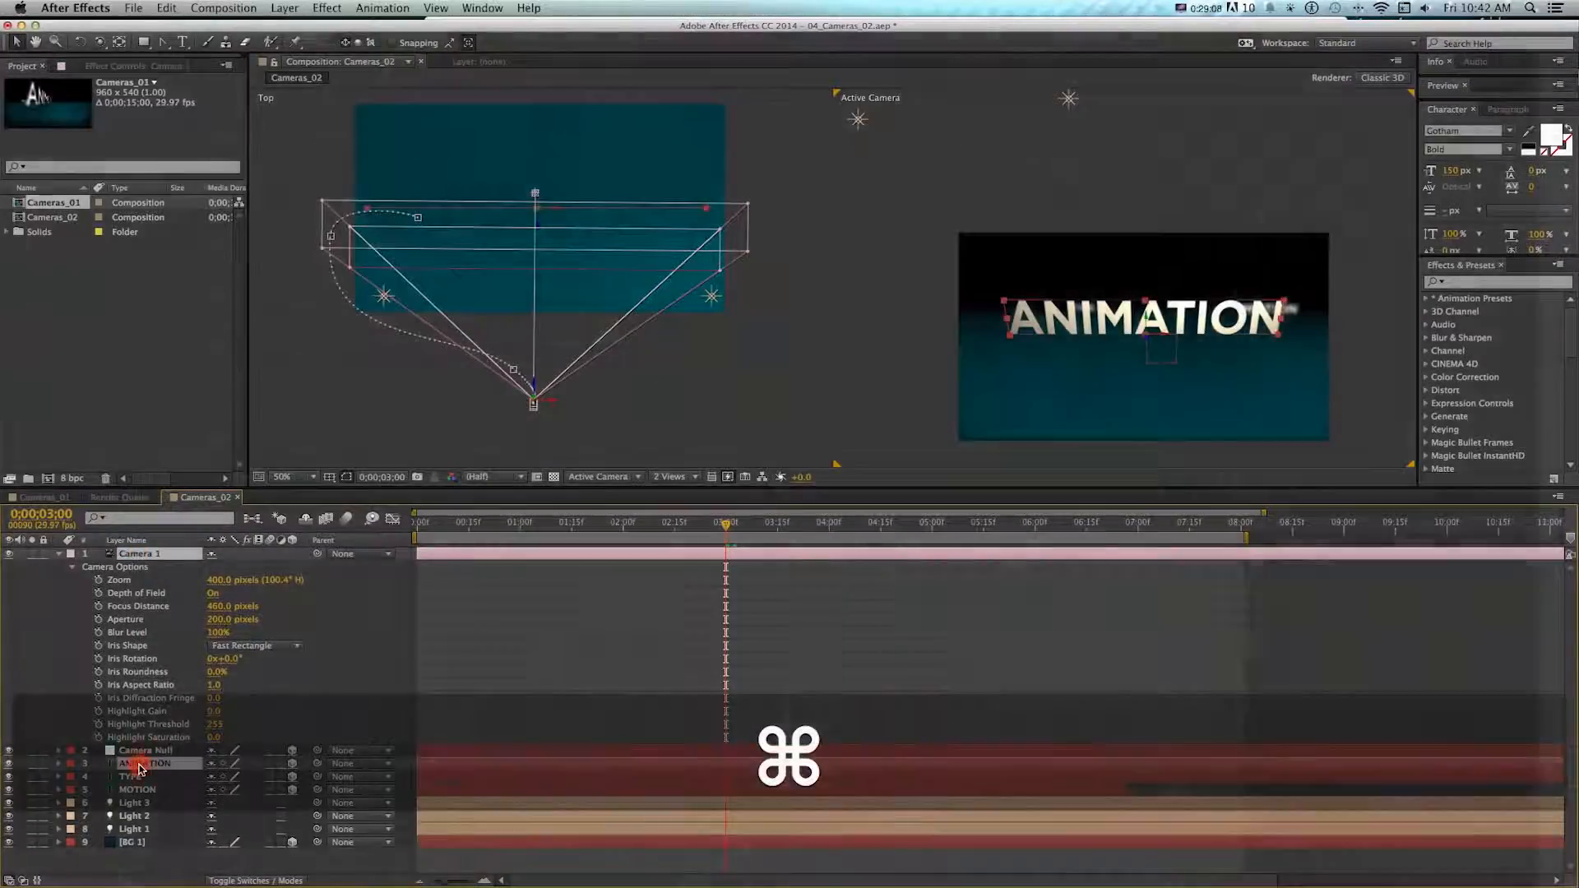
super+click(140, 764)
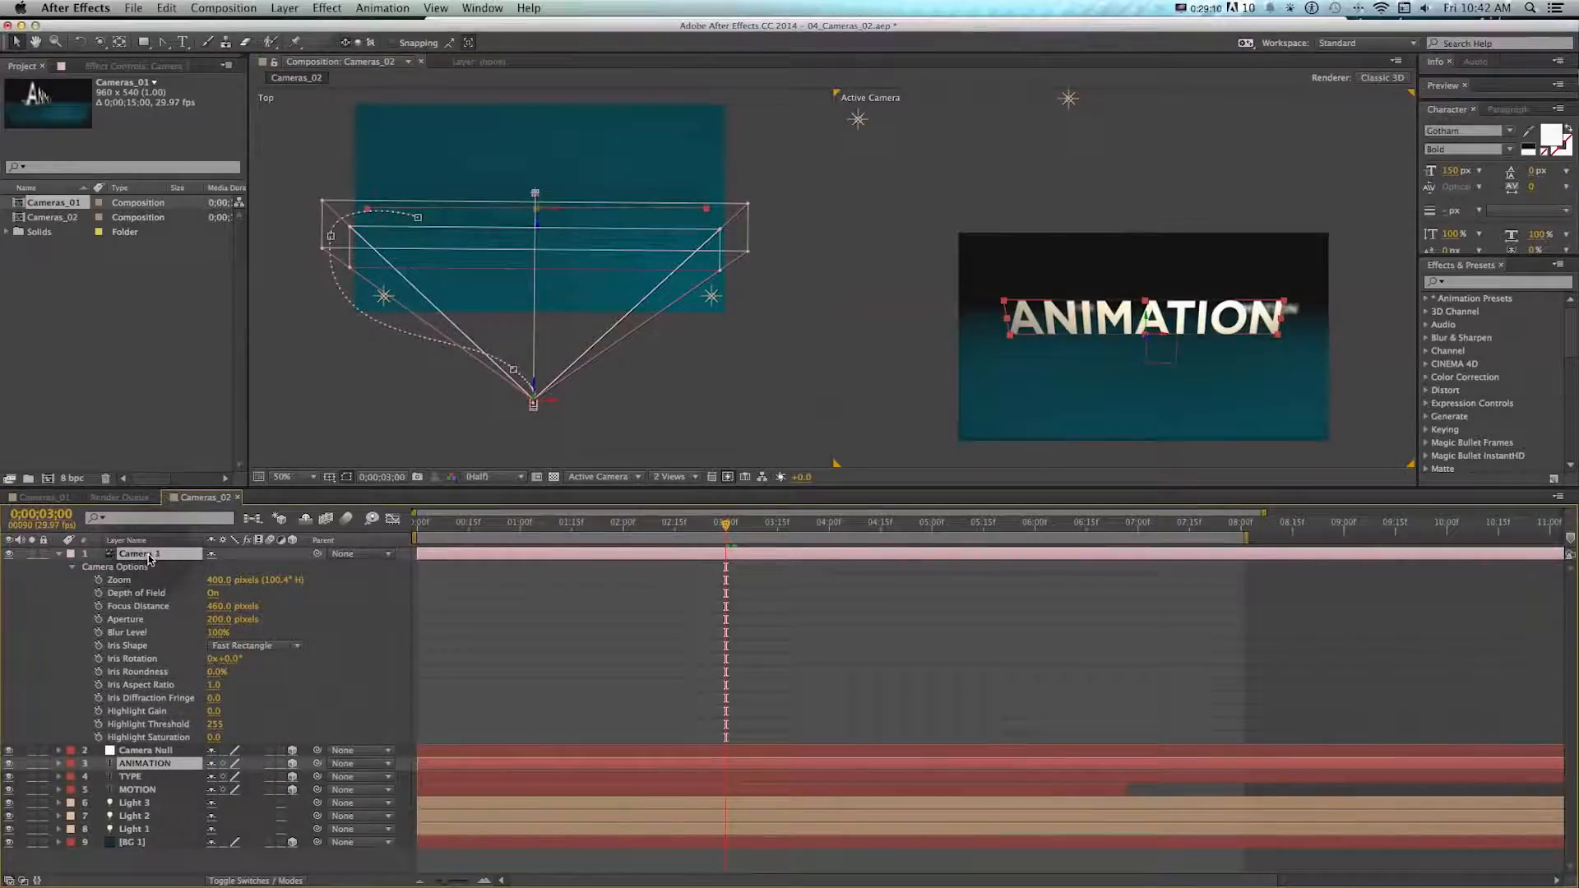
right_click(149, 557)
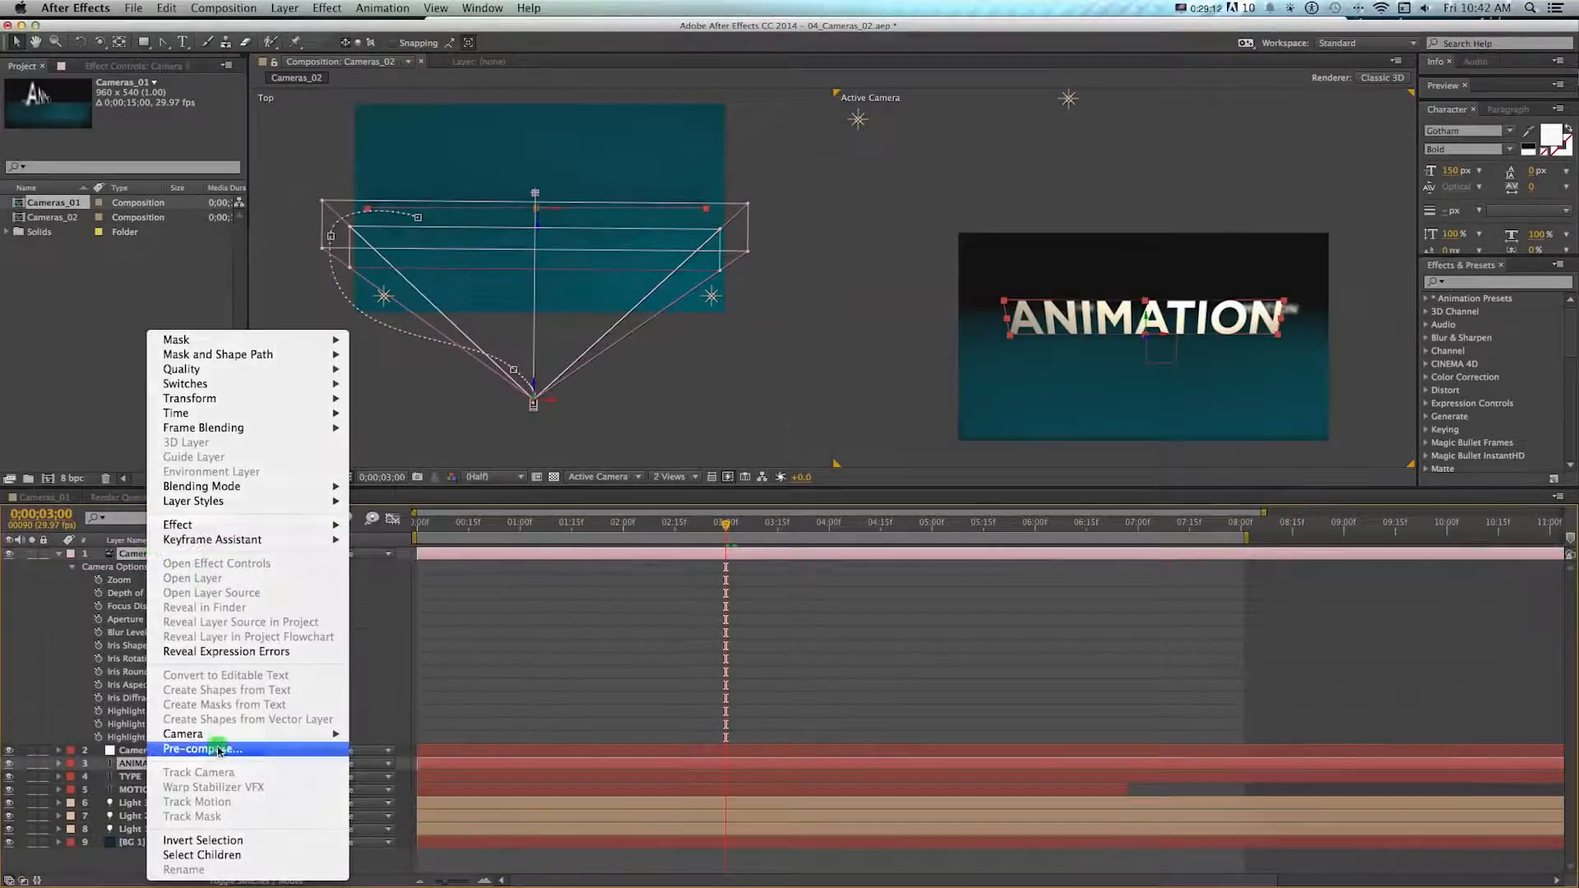
mouse_move(229, 734)
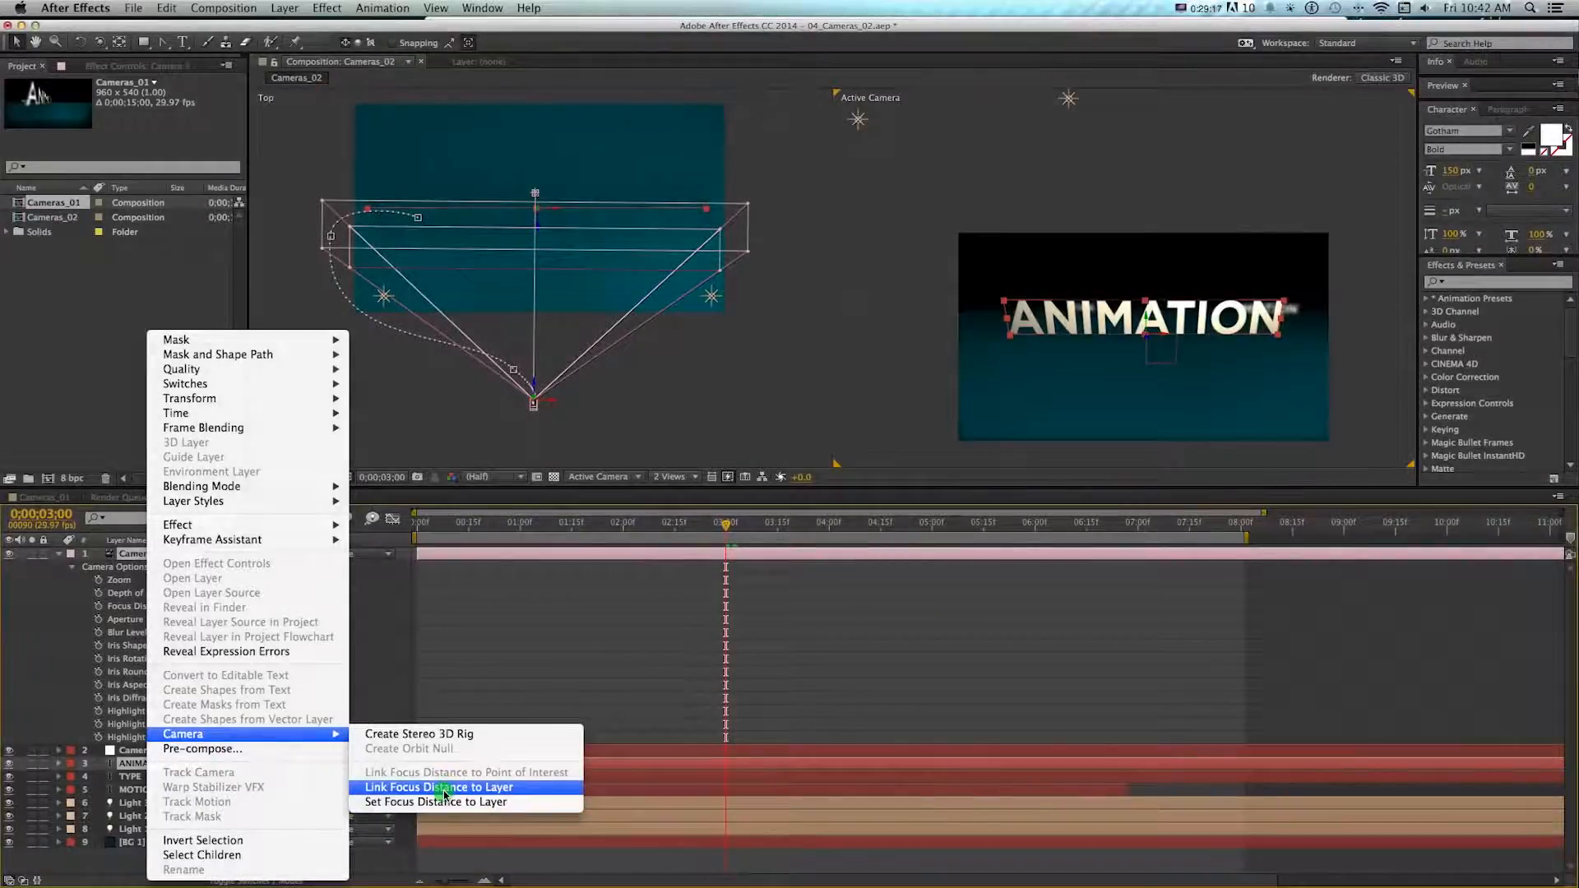
click(442, 791)
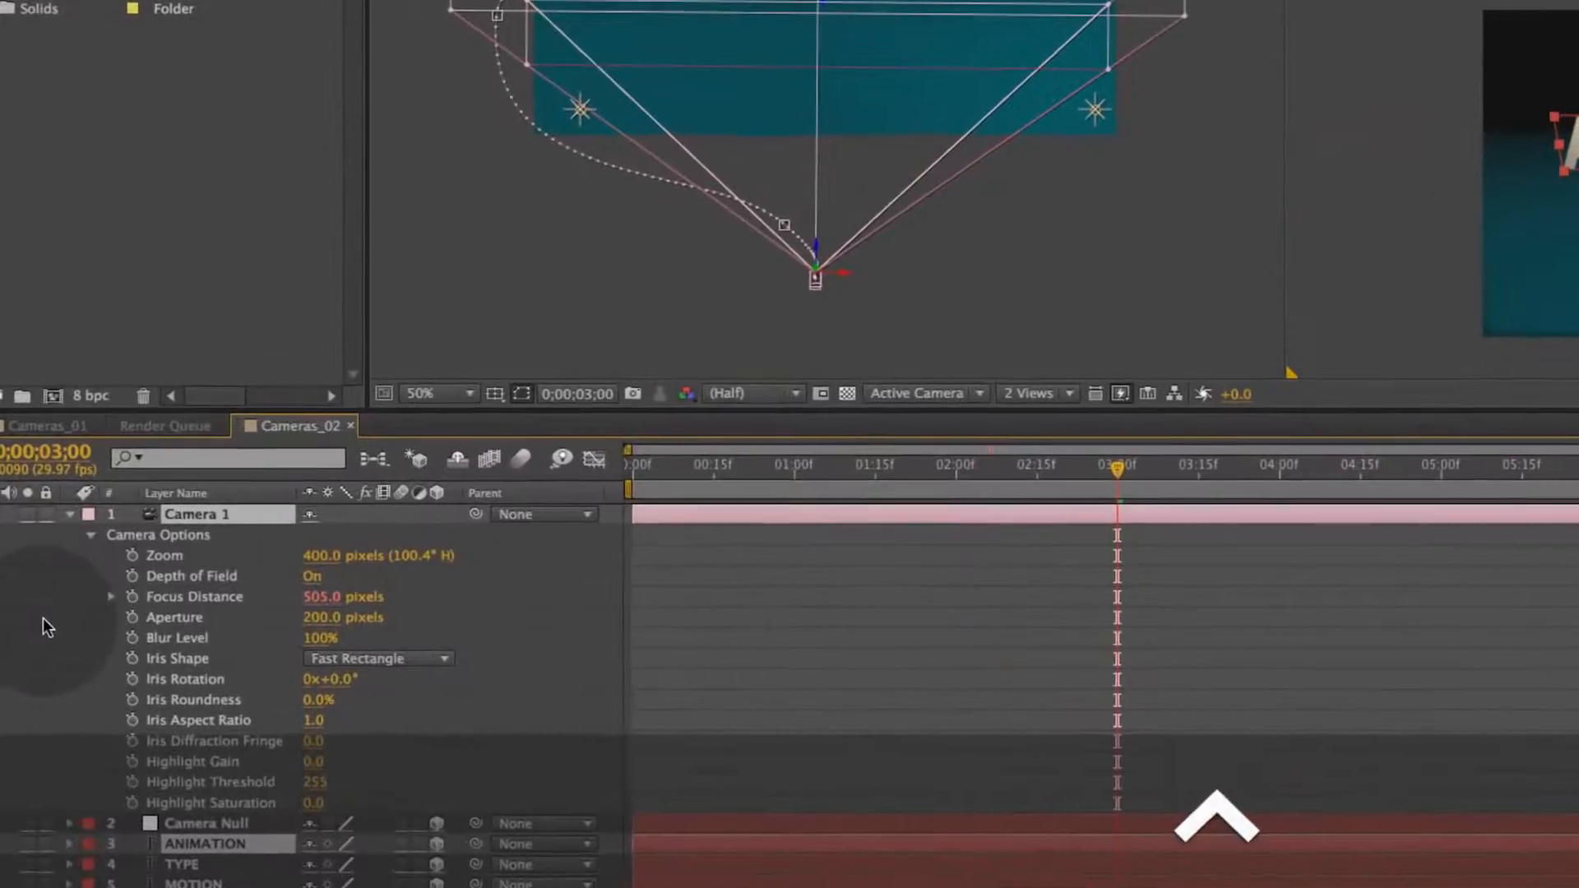
- Expand Camera 1's Focus Distance property and examine its linking expression
click(851, 634)
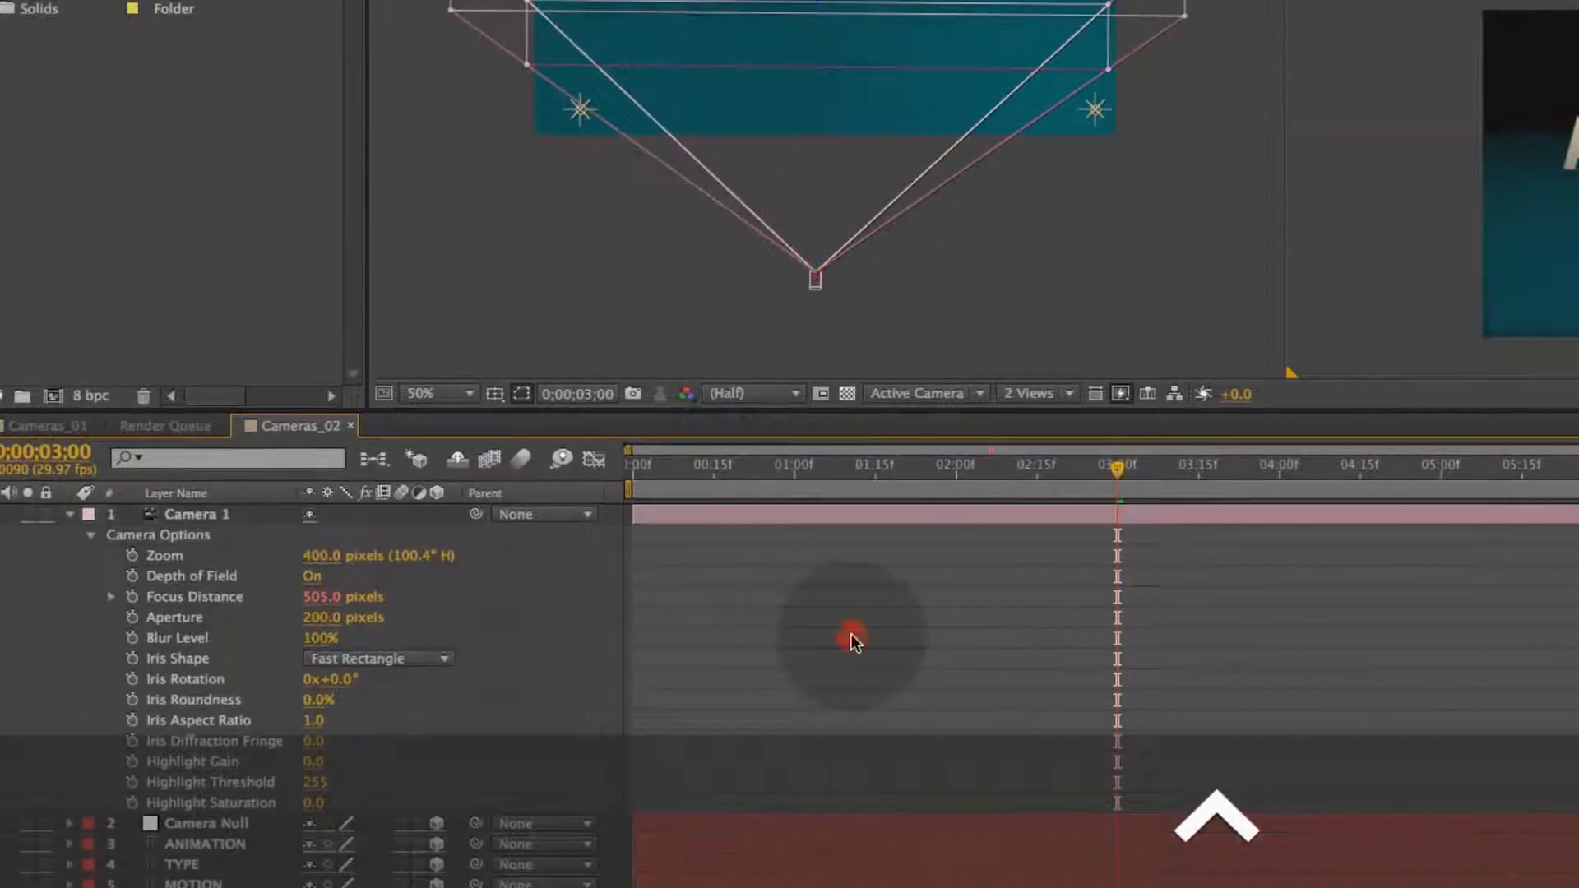
click(112, 596)
click(681, 622)
scroll(808, 651, down, 3)
click(816, 573)
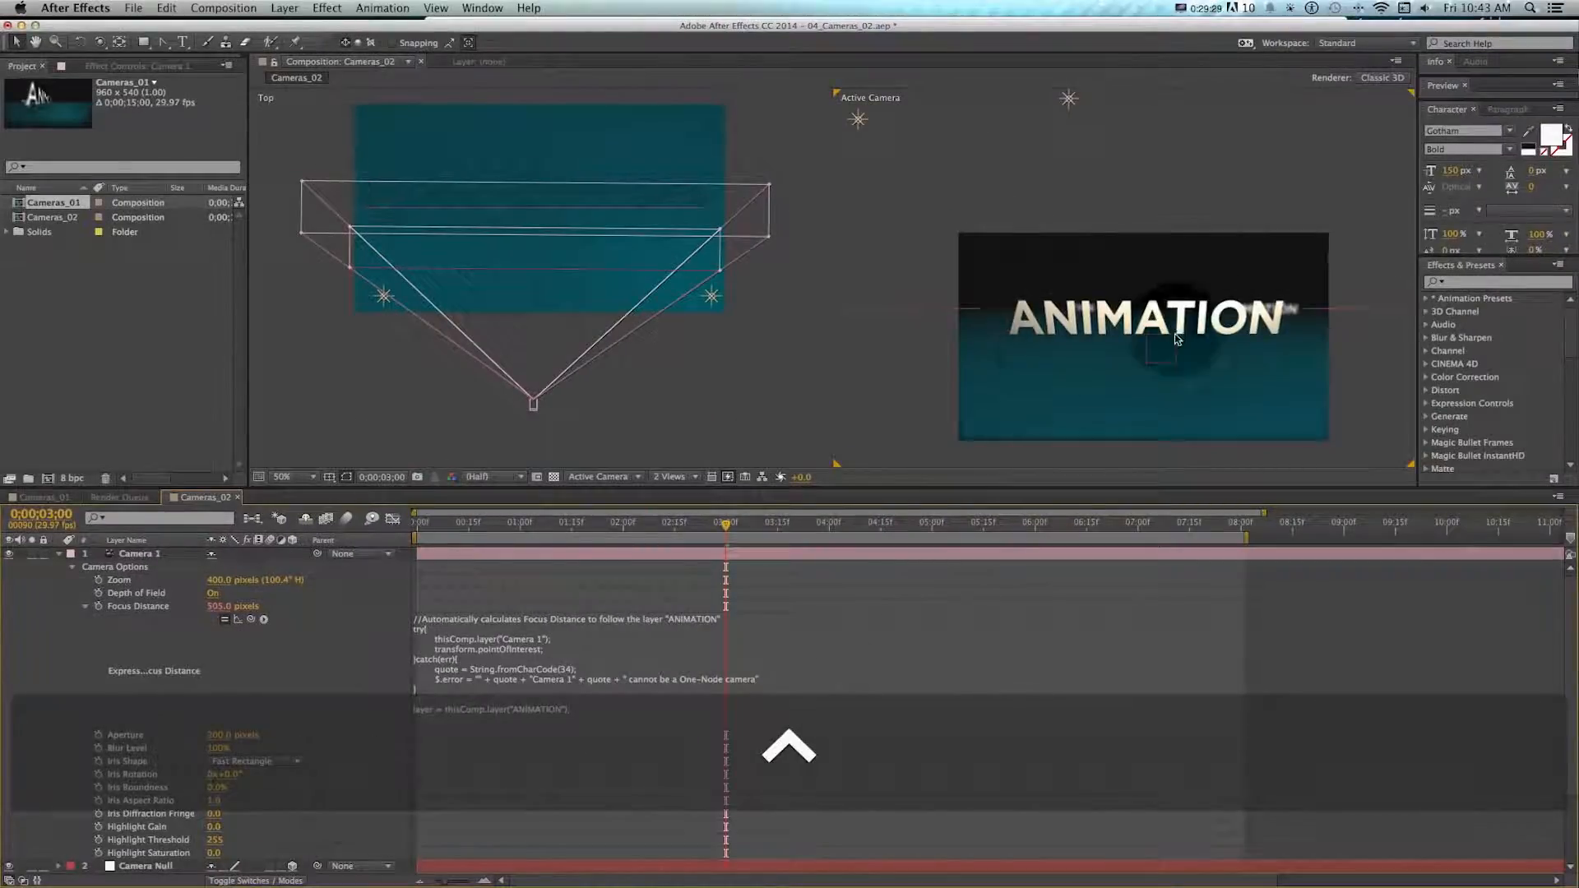
- Check the linked focus by scrubbing from near the start to 0;00;02;15, and select the ANIMATION layer
drag(433, 527, 424, 525)
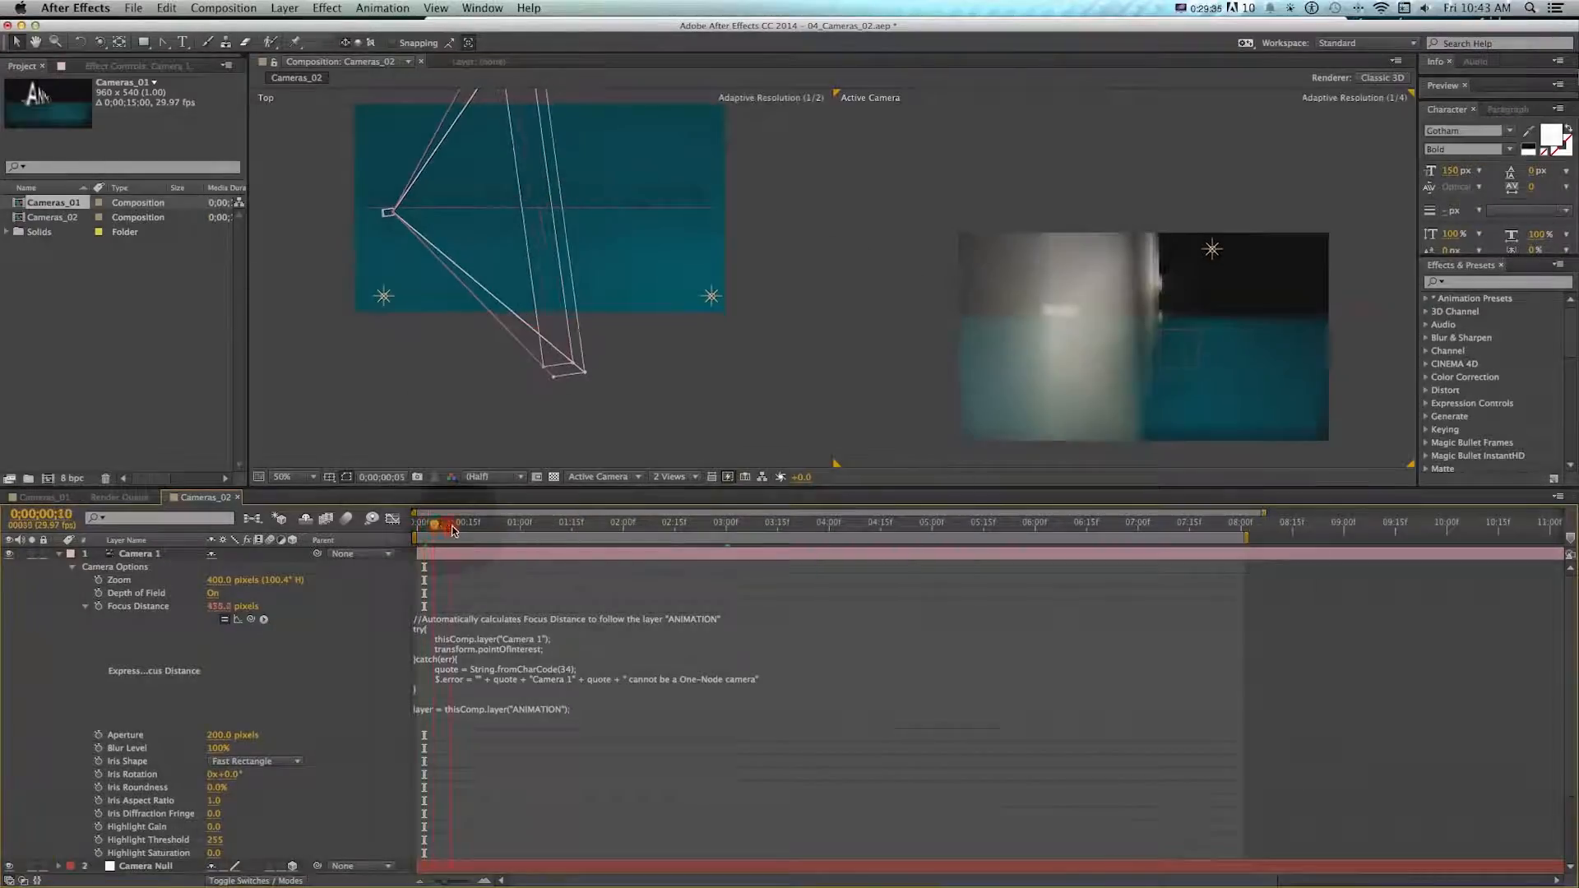
drag(431, 526, 674, 527)
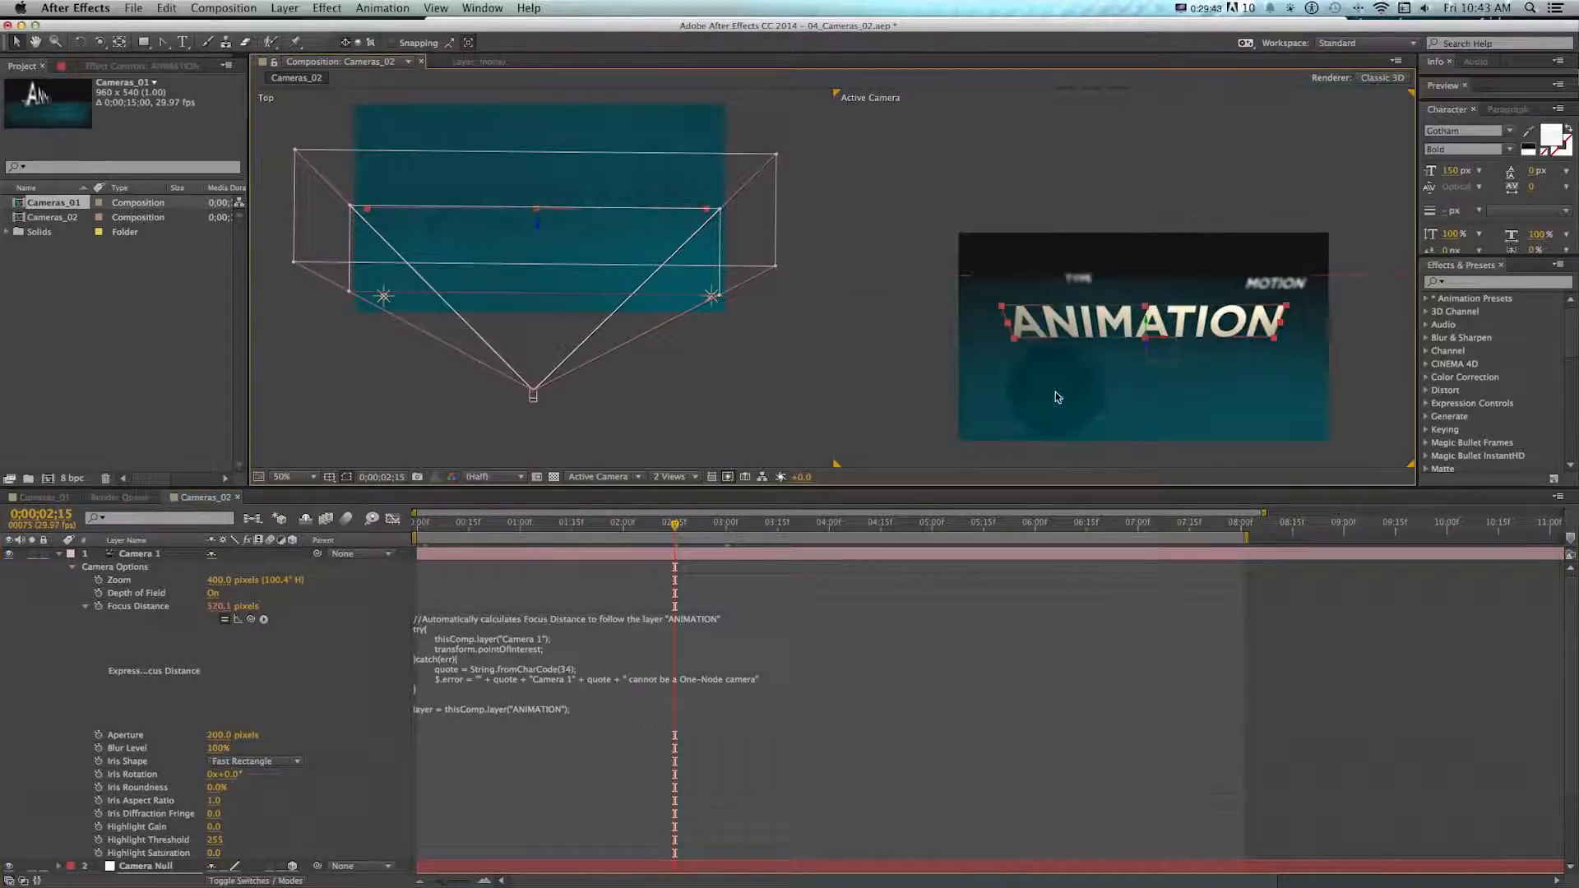
click(1152, 341)
- Zoom the Active Camera view to 400% around the ANIMATION layer's anchor point and examine it
key(z)
drag(1115, 311, 1178, 360)
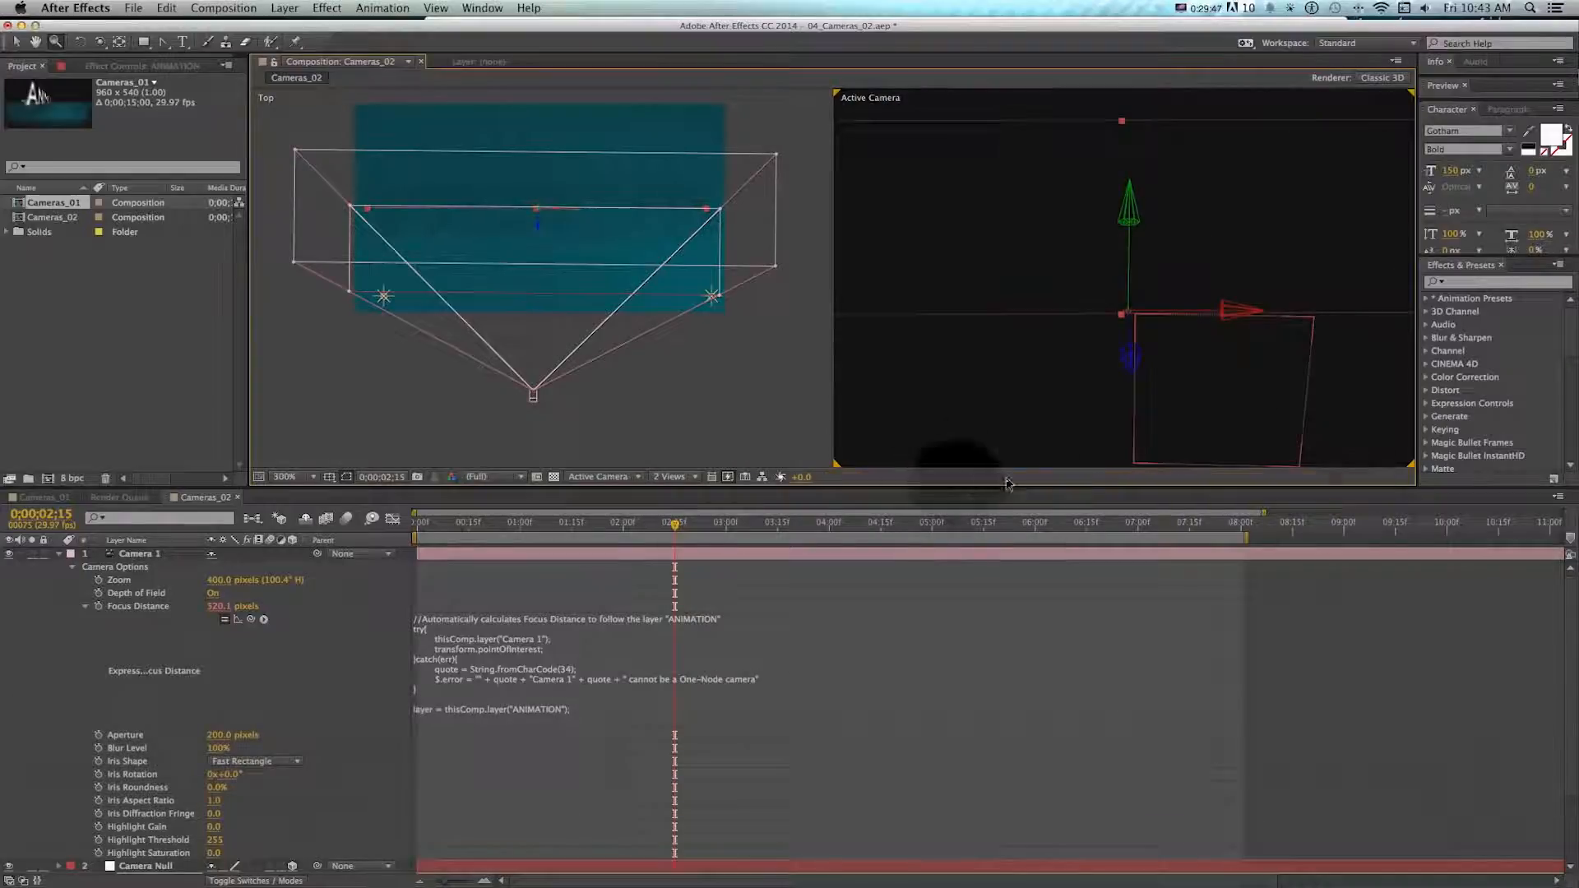
key(v)
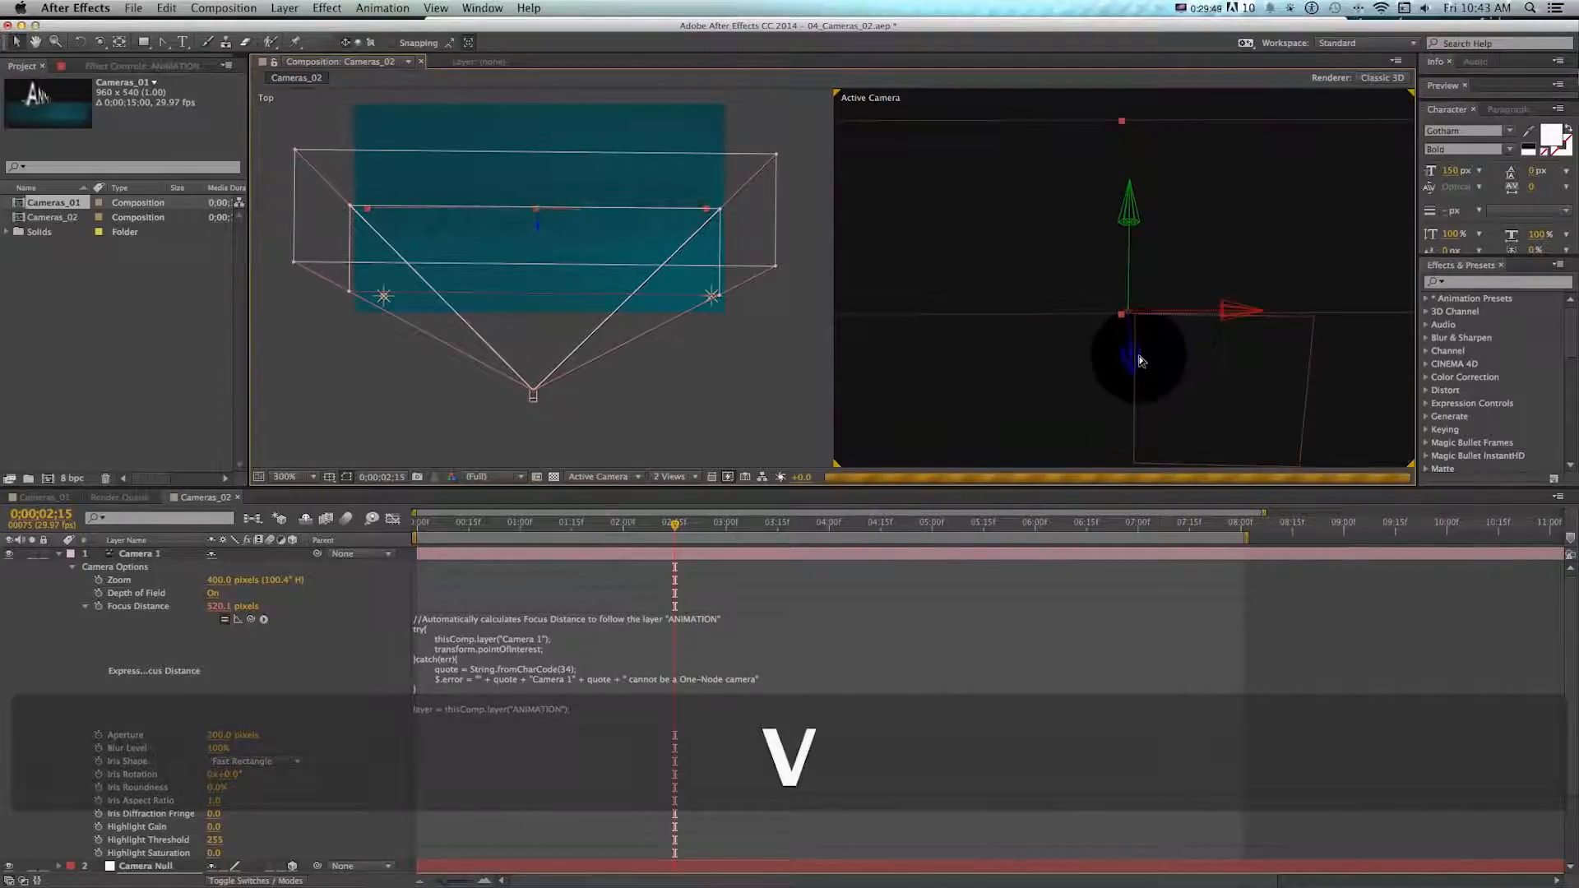
scroll(1103, 396, up, 3)
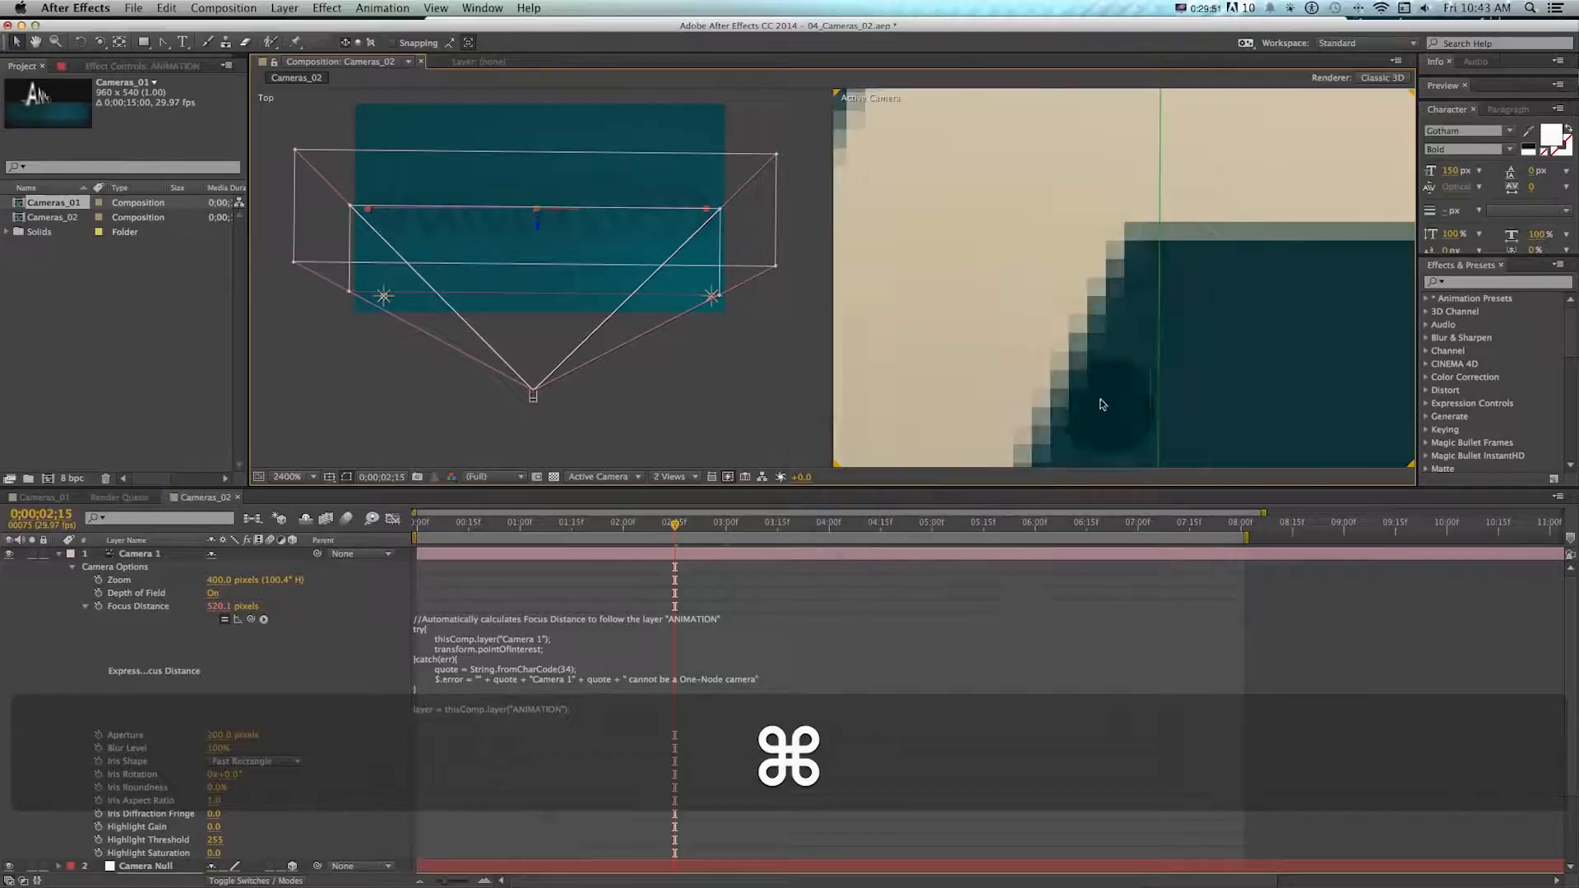
scroll(1102, 395, down, 5)
scroll(1100, 392, up, 1)
key(z)
click(1124, 278)
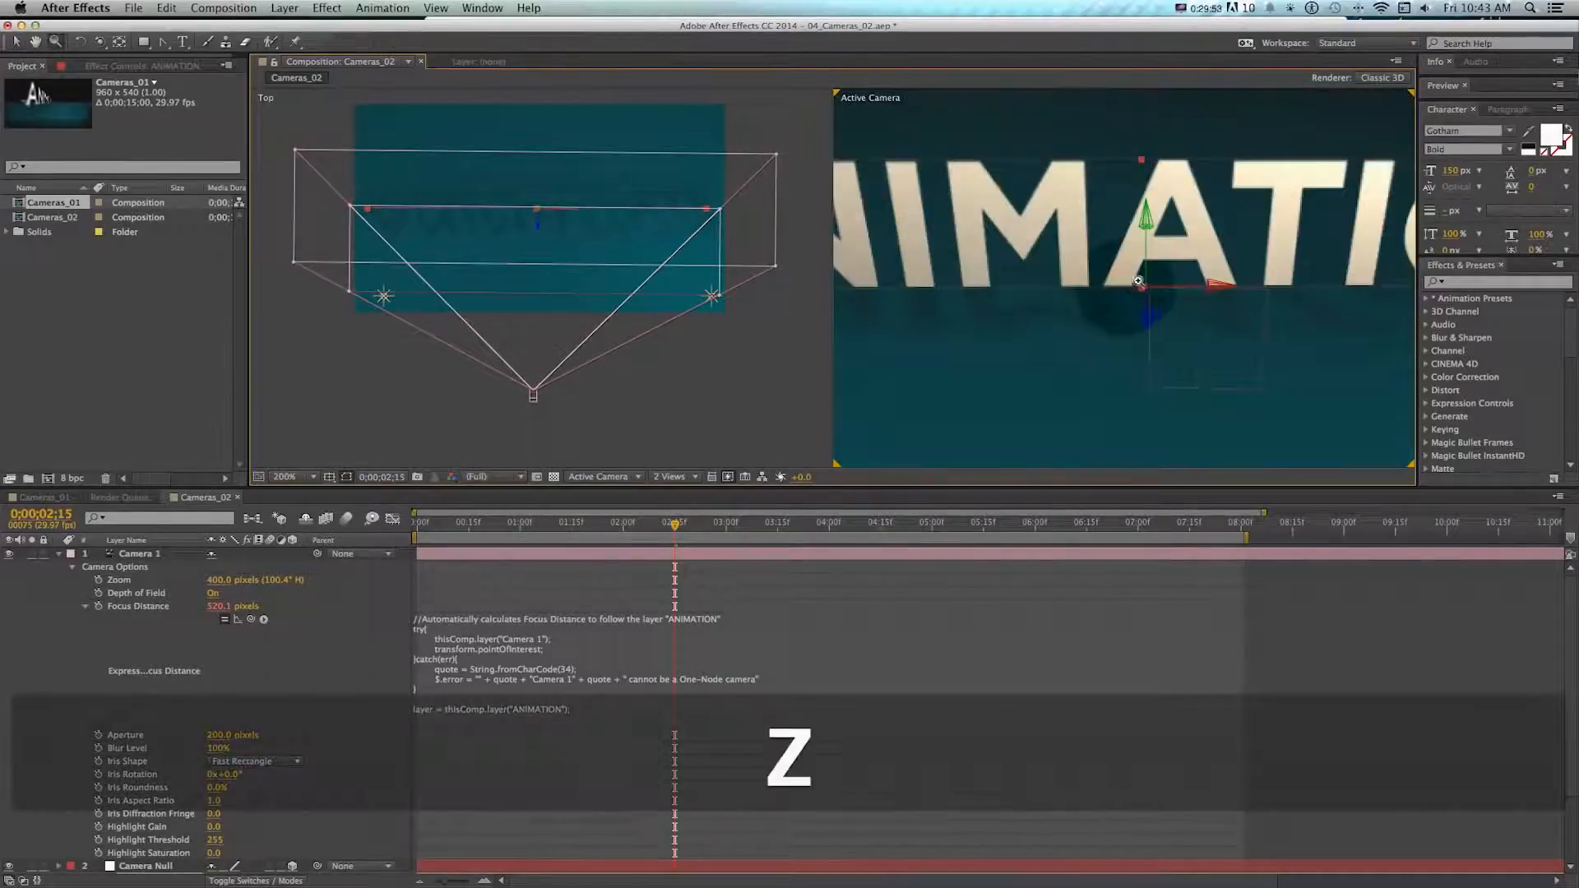
click(1125, 283)
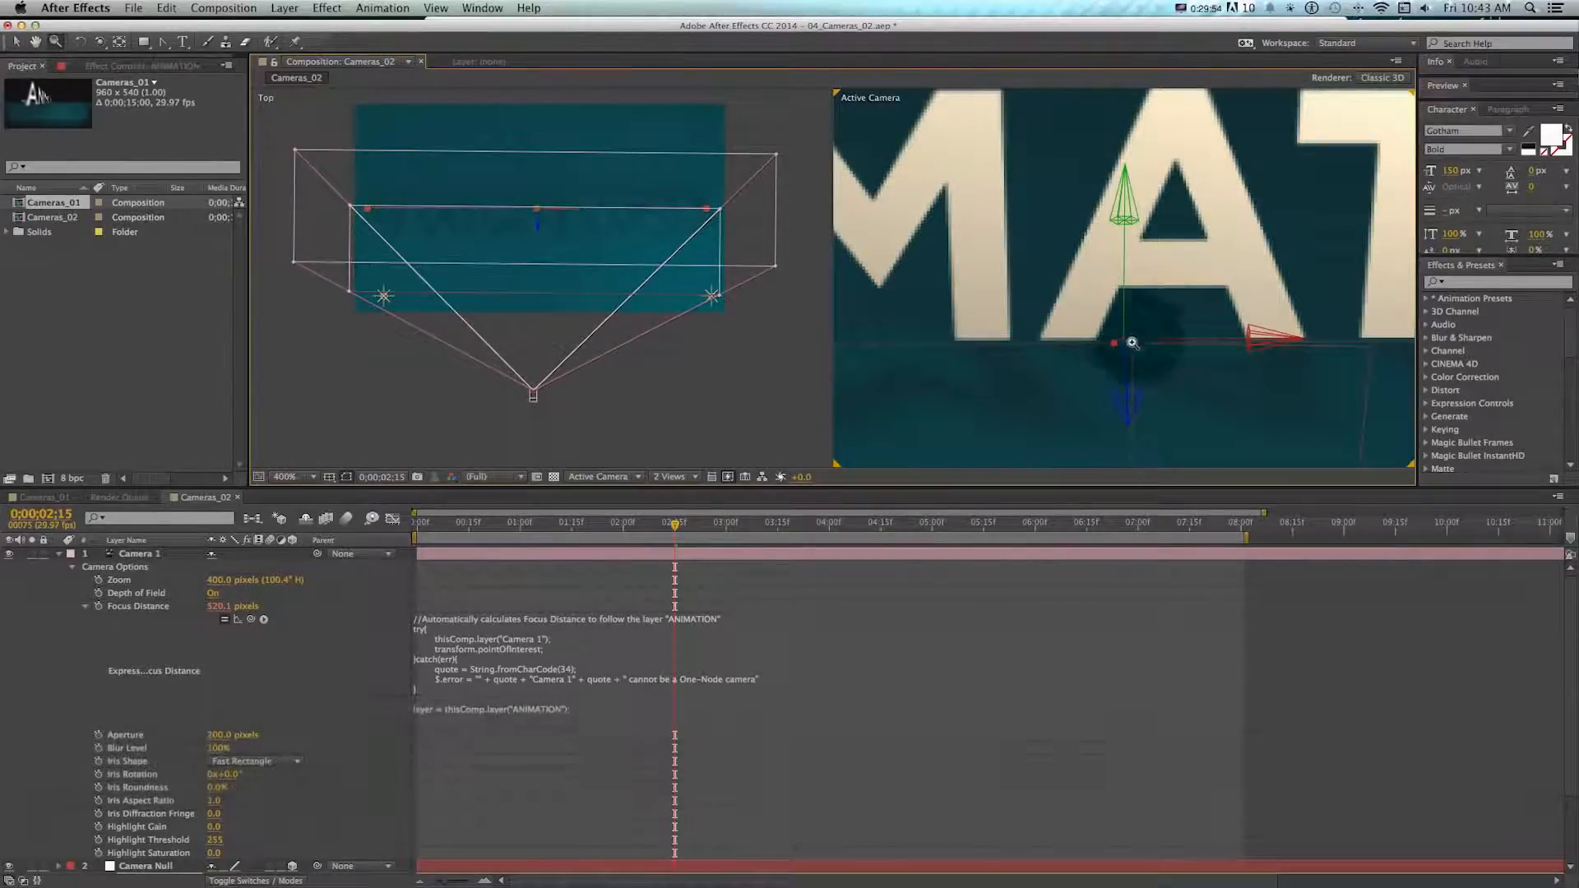
key(v)
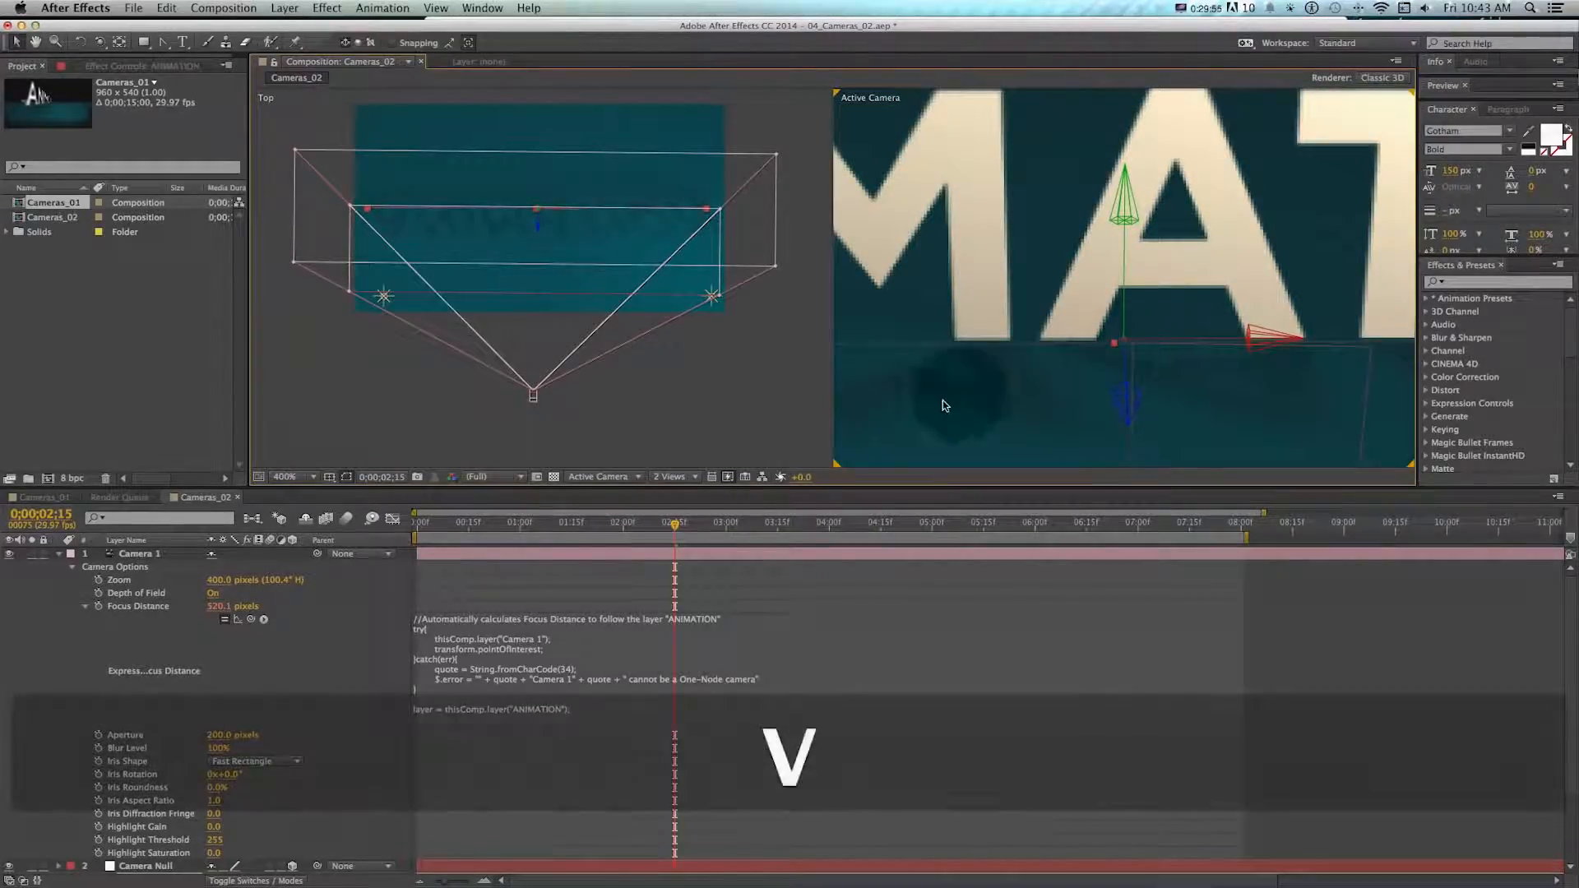
- Check the linked focus at 50% zoom by scrubbing from the composition's start to 0;00;02;14
key(Home)
key(super+minus)
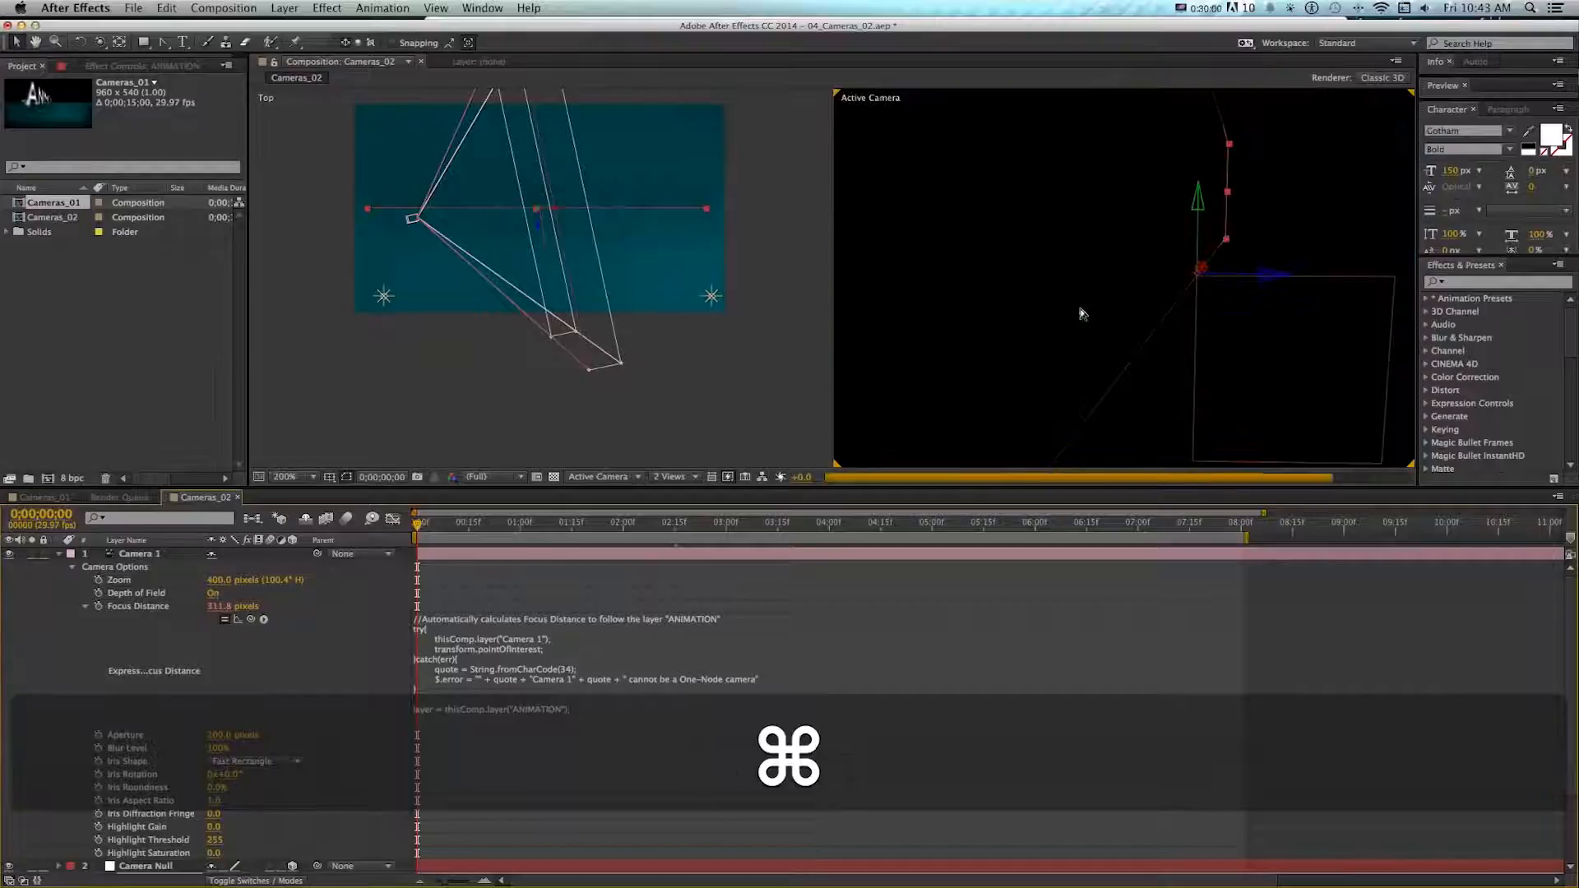
key(super+minus)
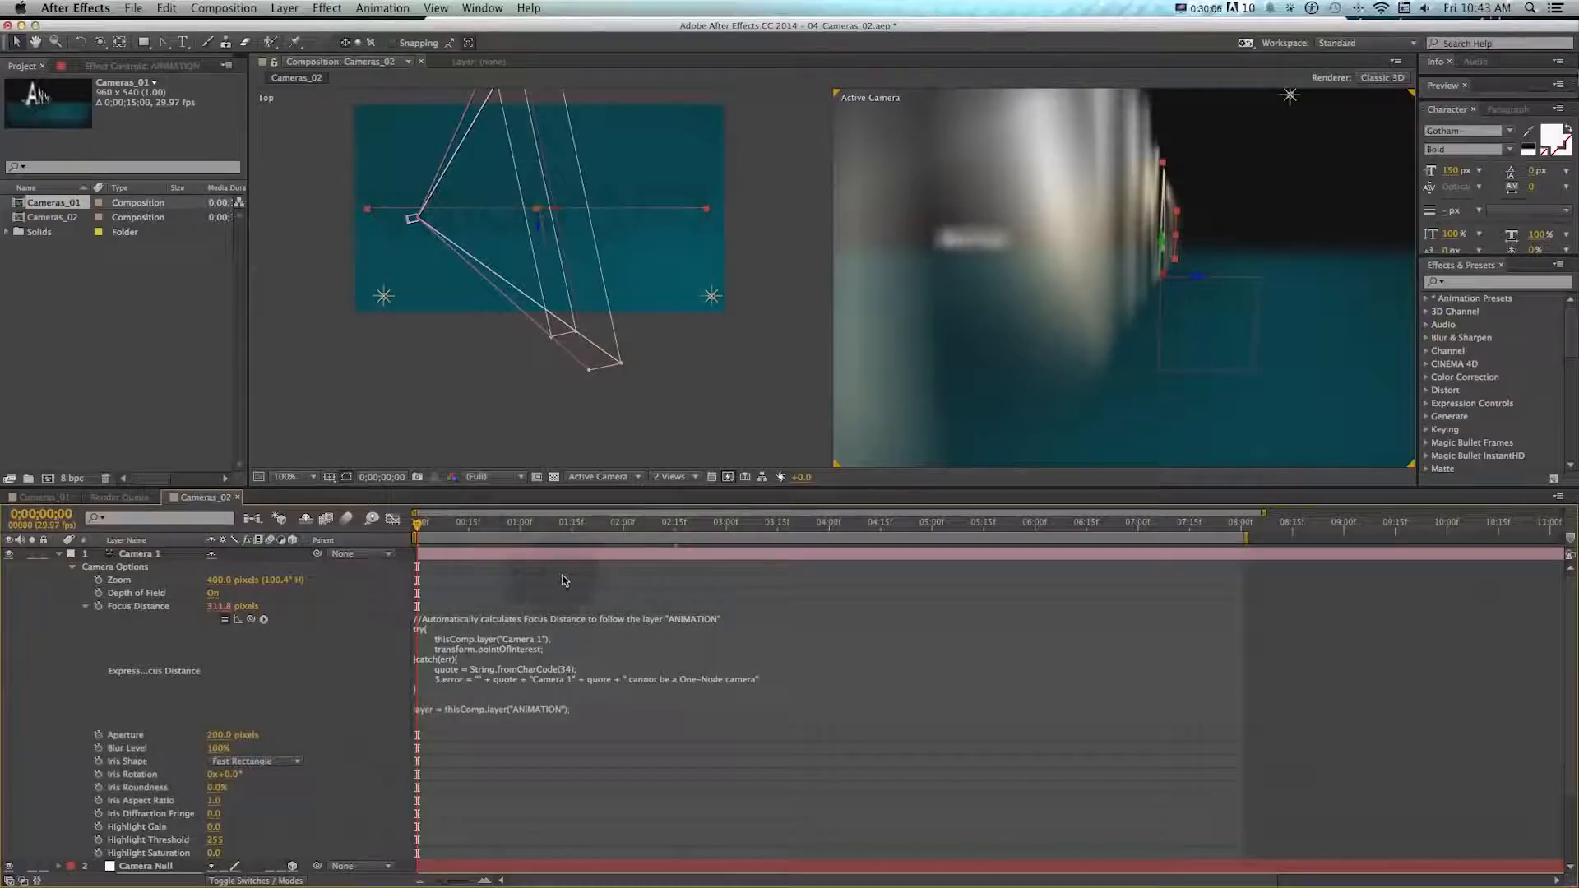
key(super+minus)
drag(478, 526, 588, 527)
click(734, 447)
click(671, 523)
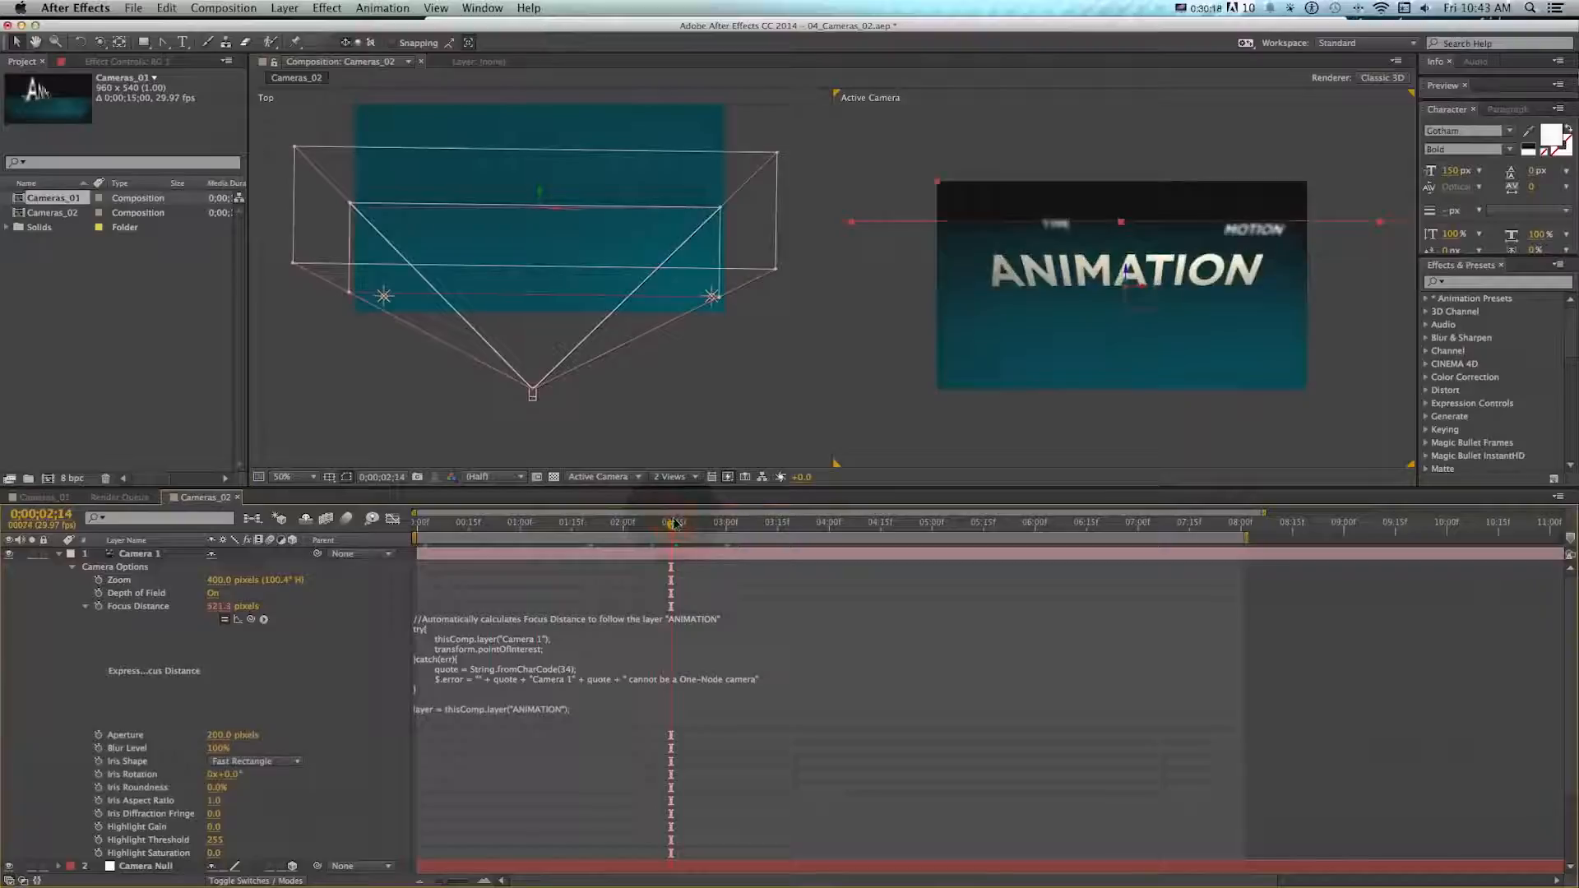
- Try pushing the ANIMATION layer back in Z to test the linked focus distance, and undo the move
key(v)
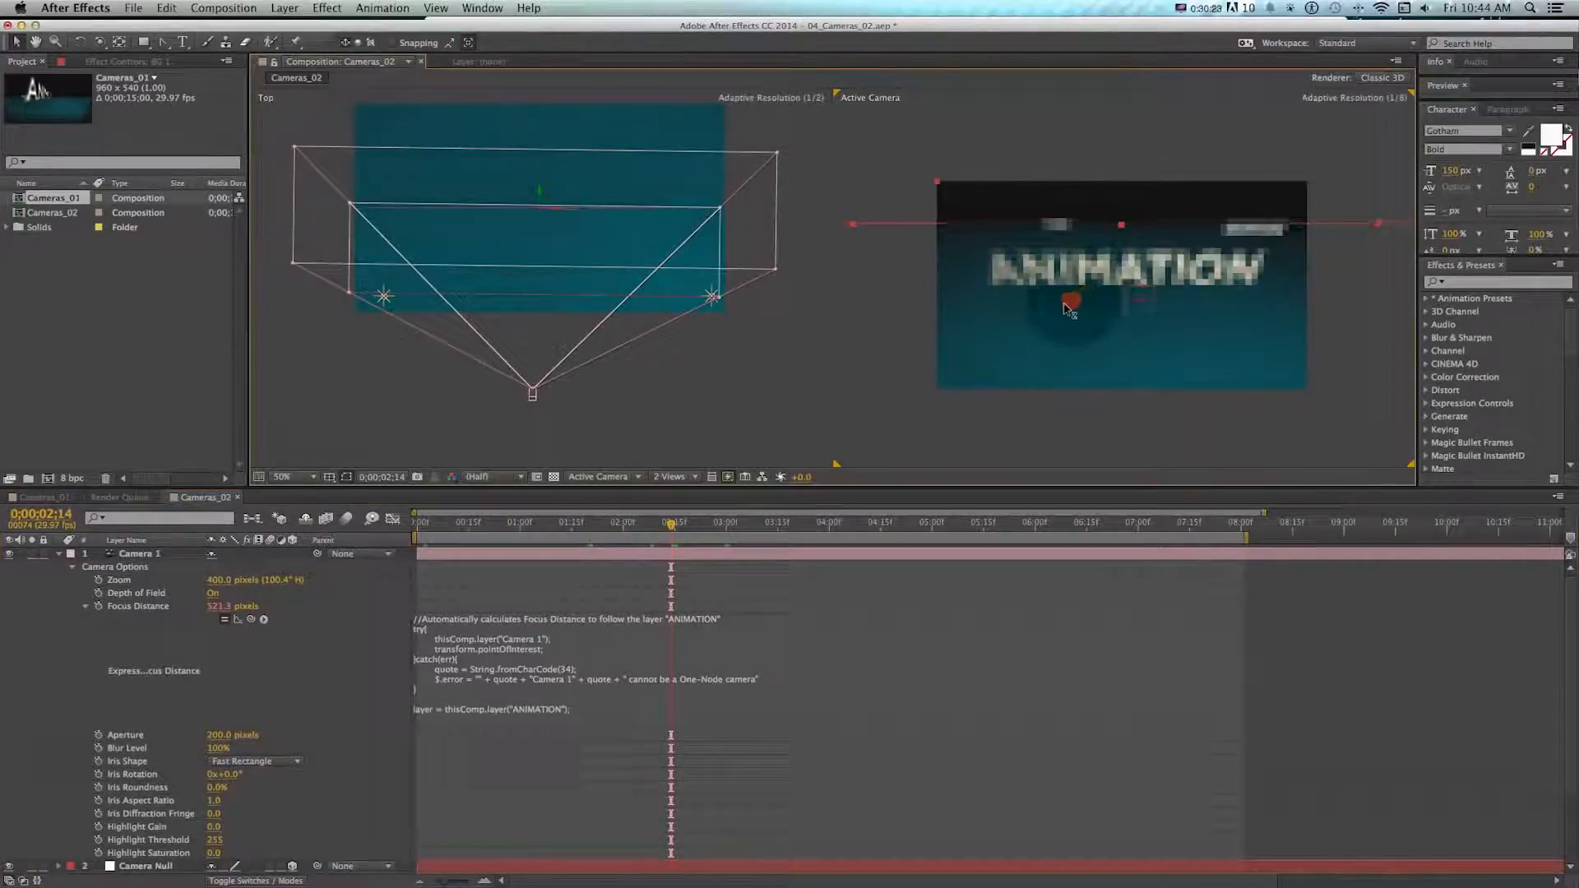
key(super+z)
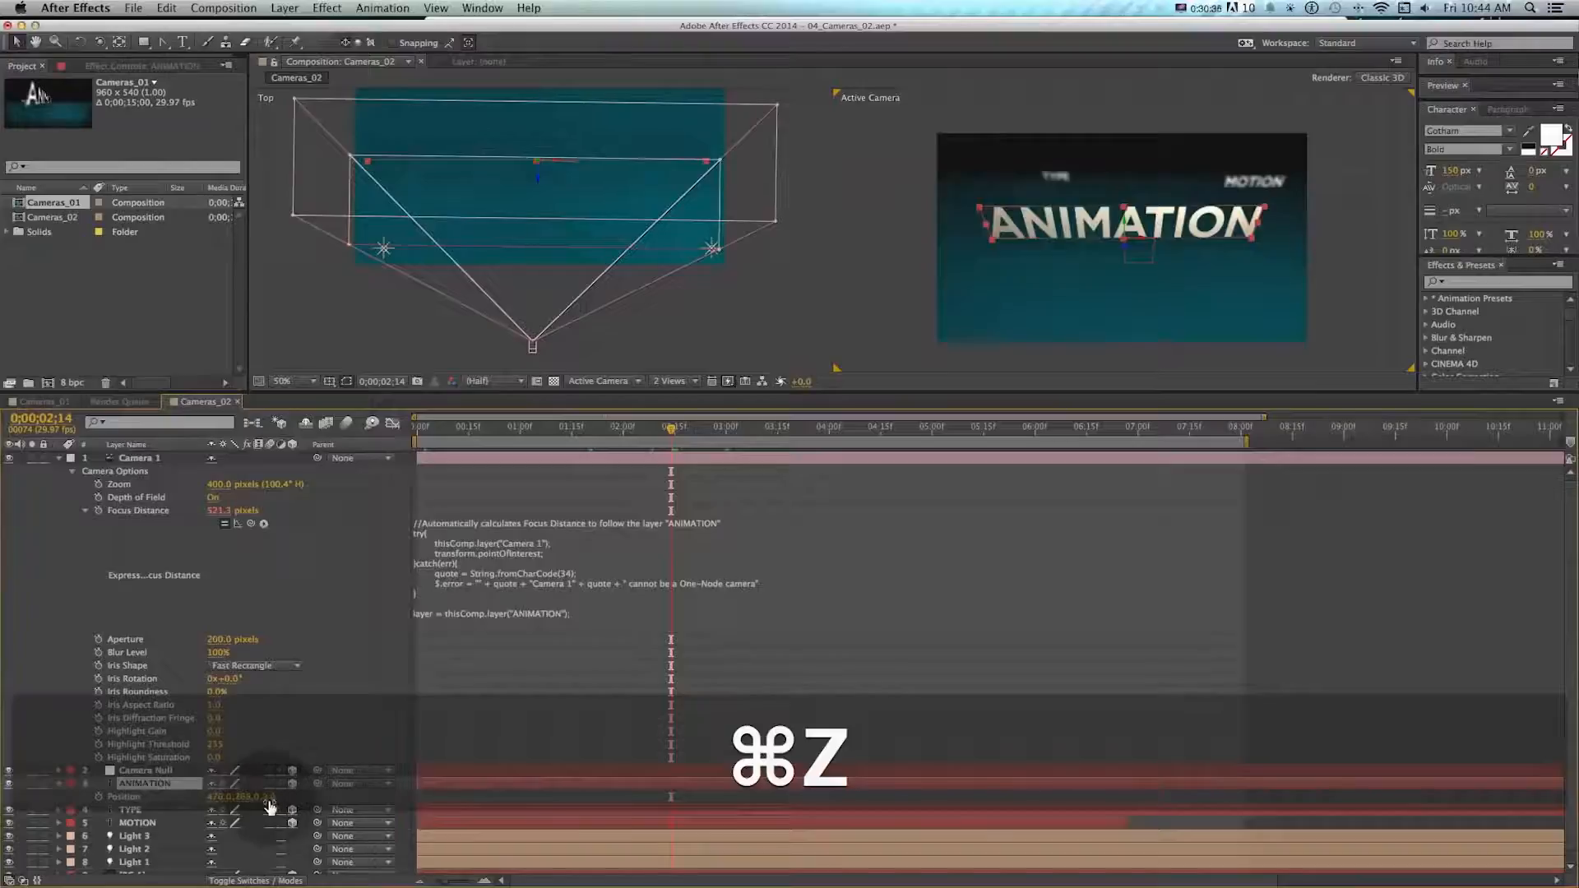
drag(270, 808, 223, 551)
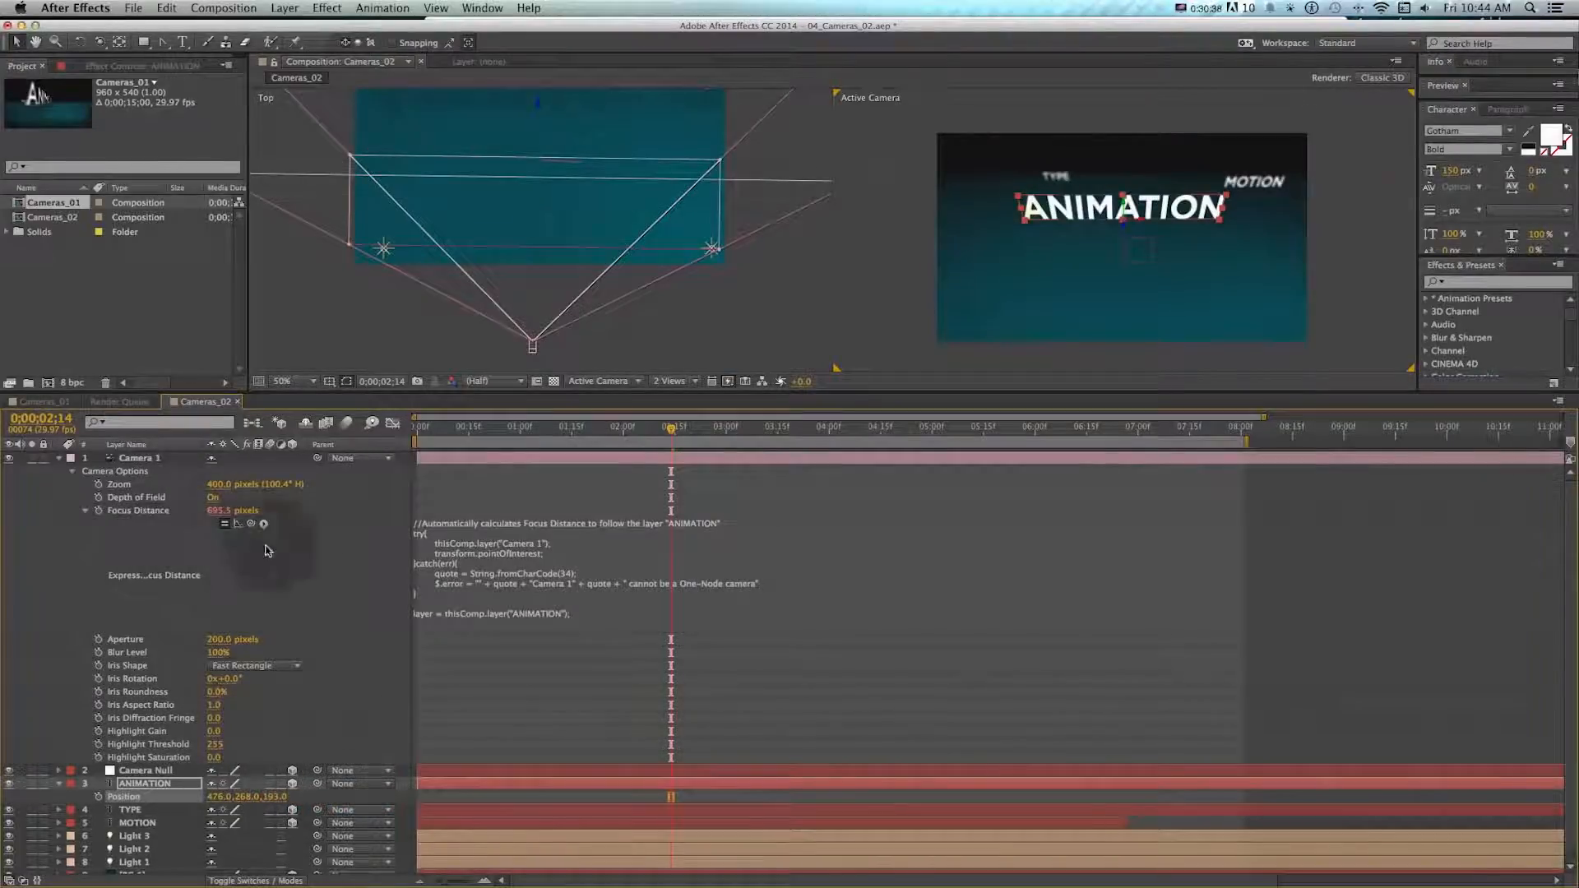
key(super+z)
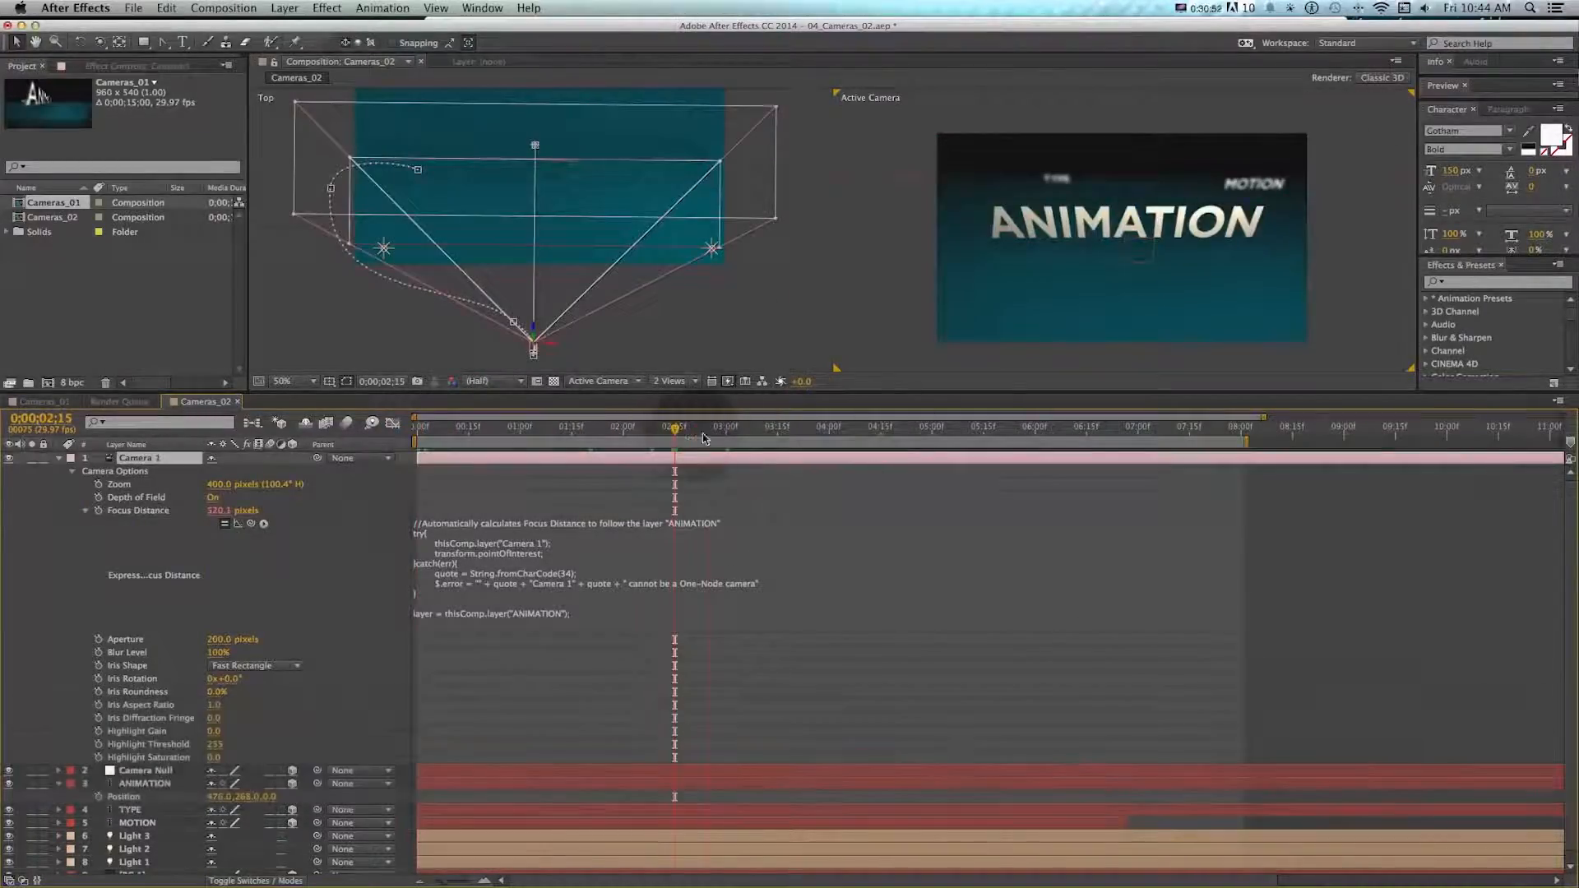
- Go to 0;00;03;00 and compare the MOTION and ANIMATION layers in the Active Camera view, leaving ANIMATION selected
drag(703, 438, 728, 433)
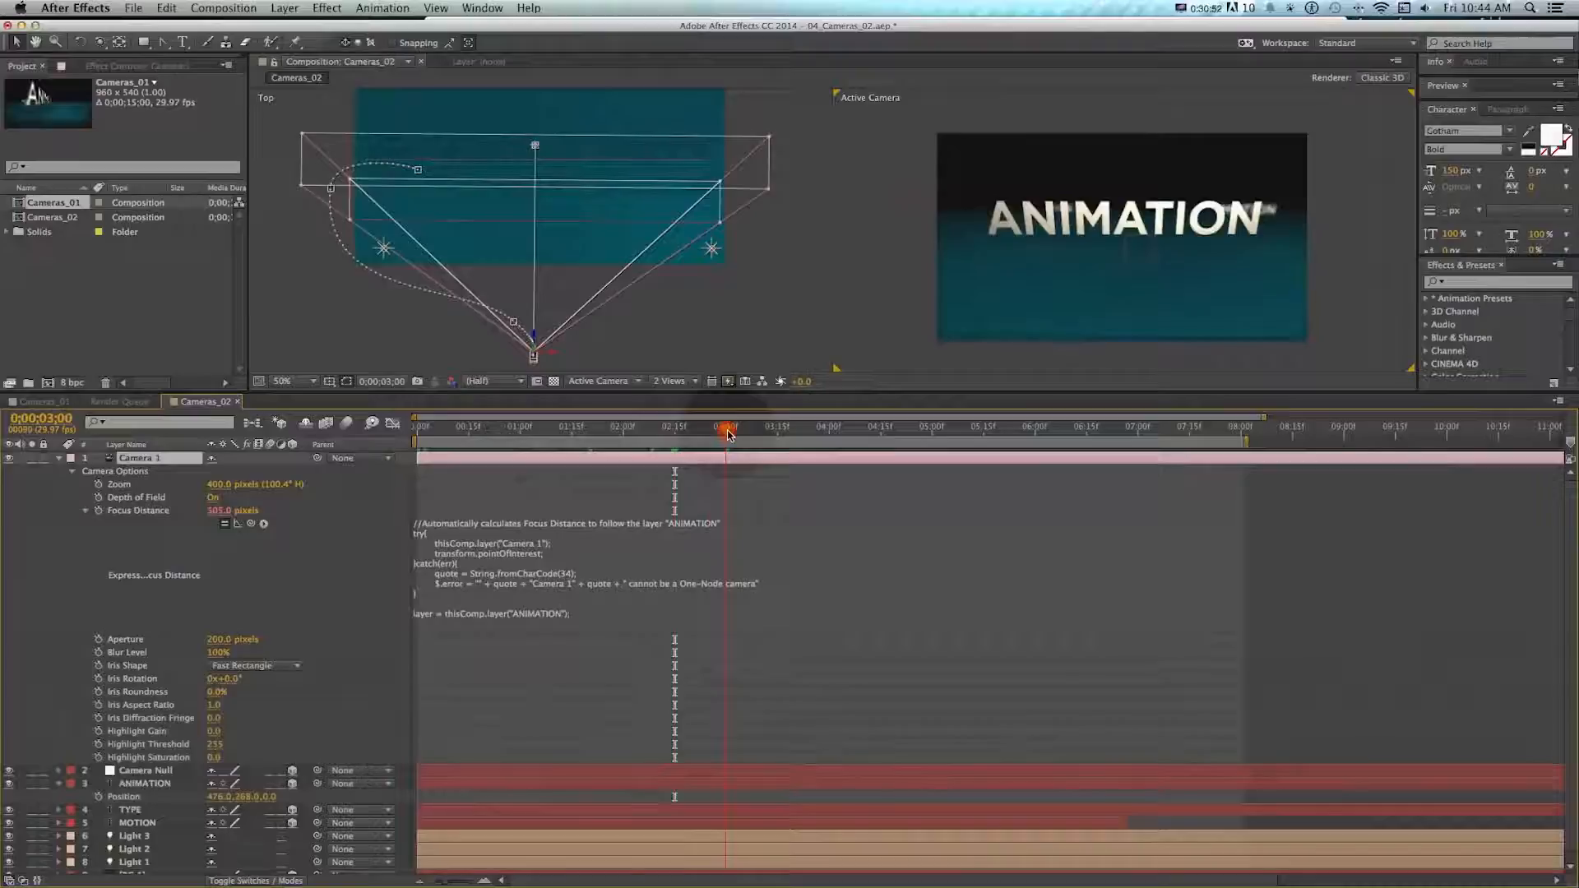
key(v)
click(1275, 212)
click(1042, 217)
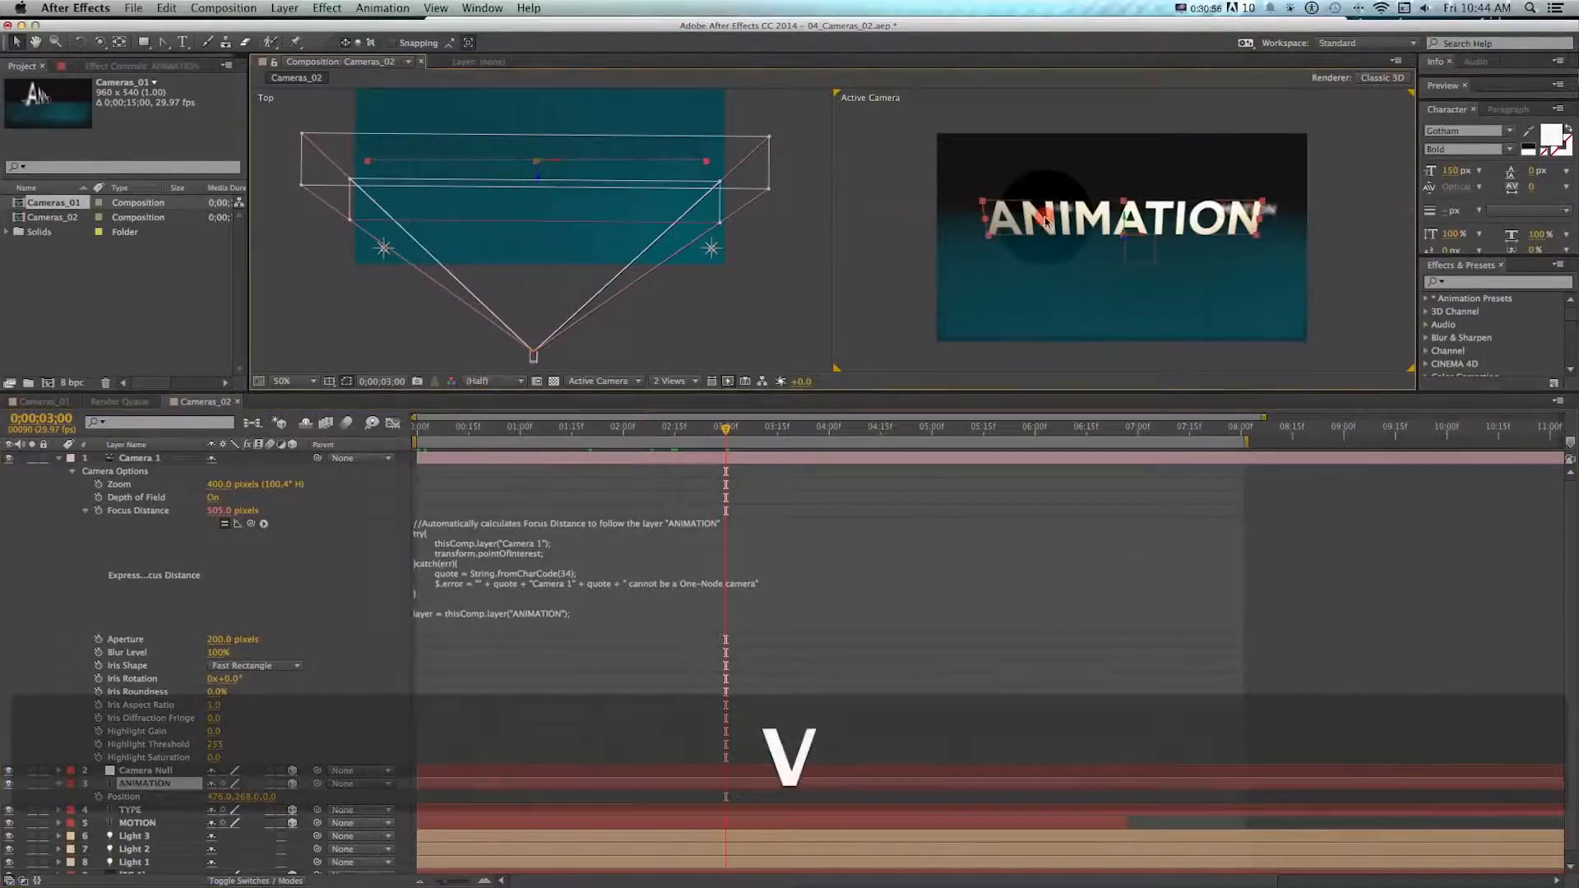
click(1275, 209)
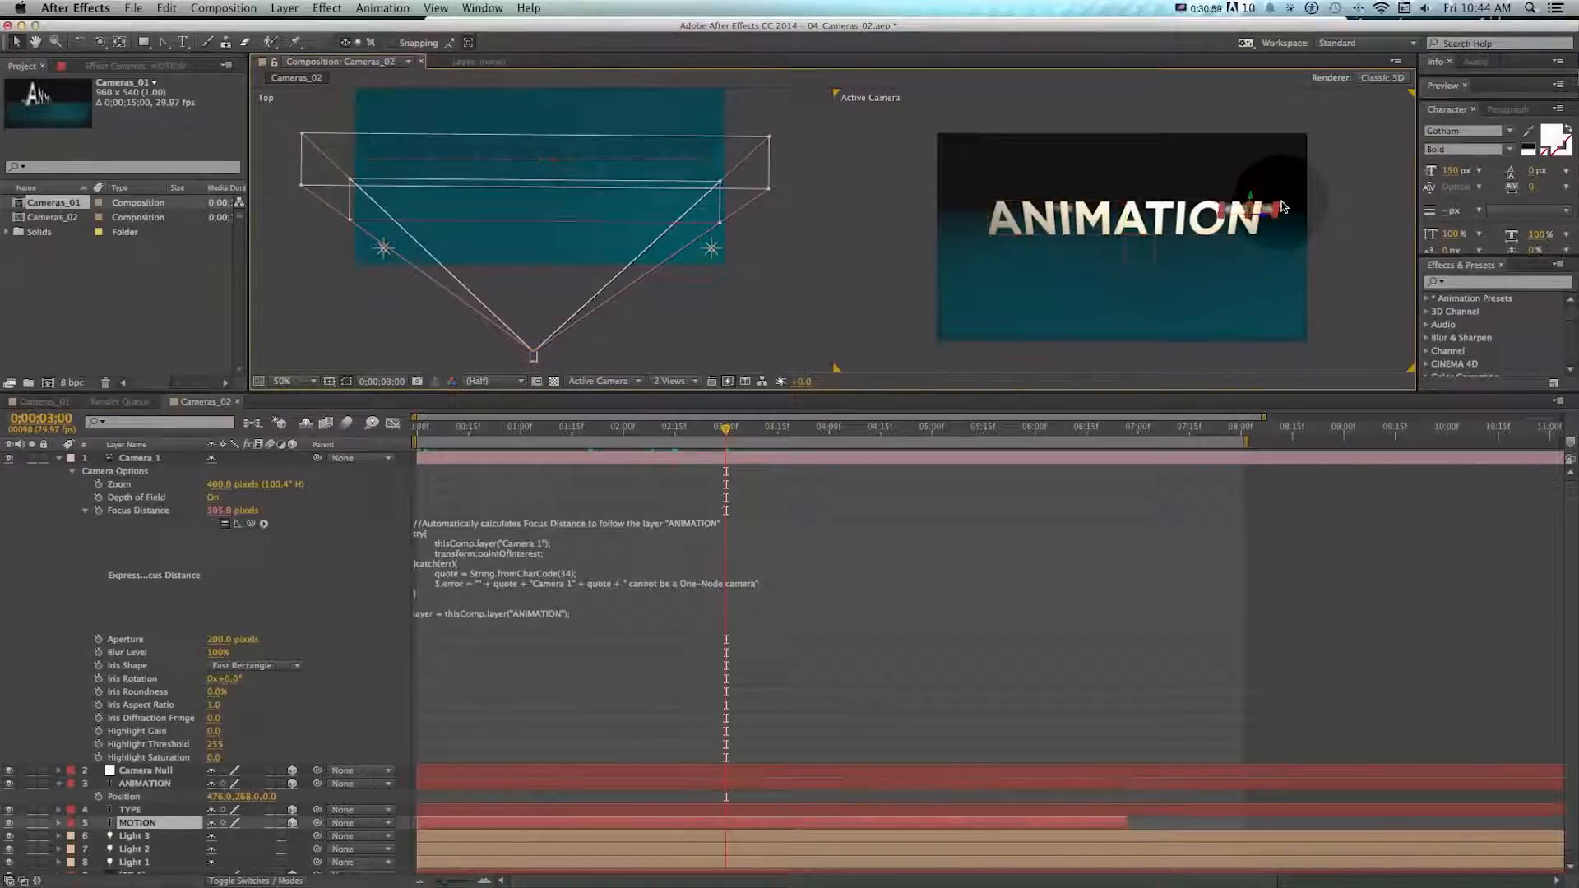
click(1095, 218)
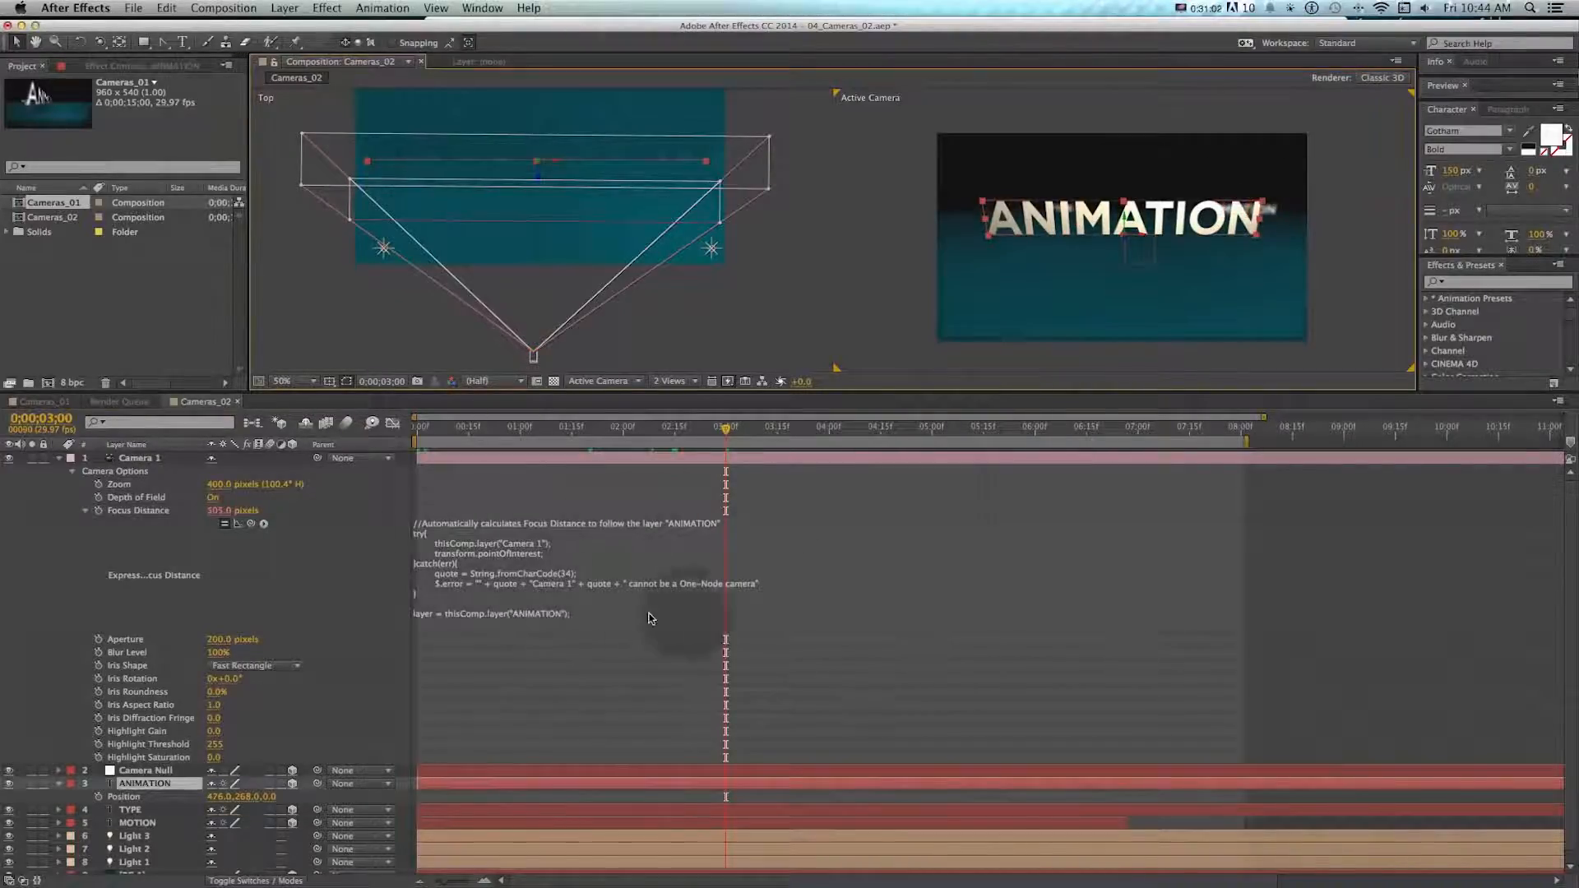
- Delete the linking expression from Camera 1's Focus Distance
click(533, 563)
key(BackSpace)
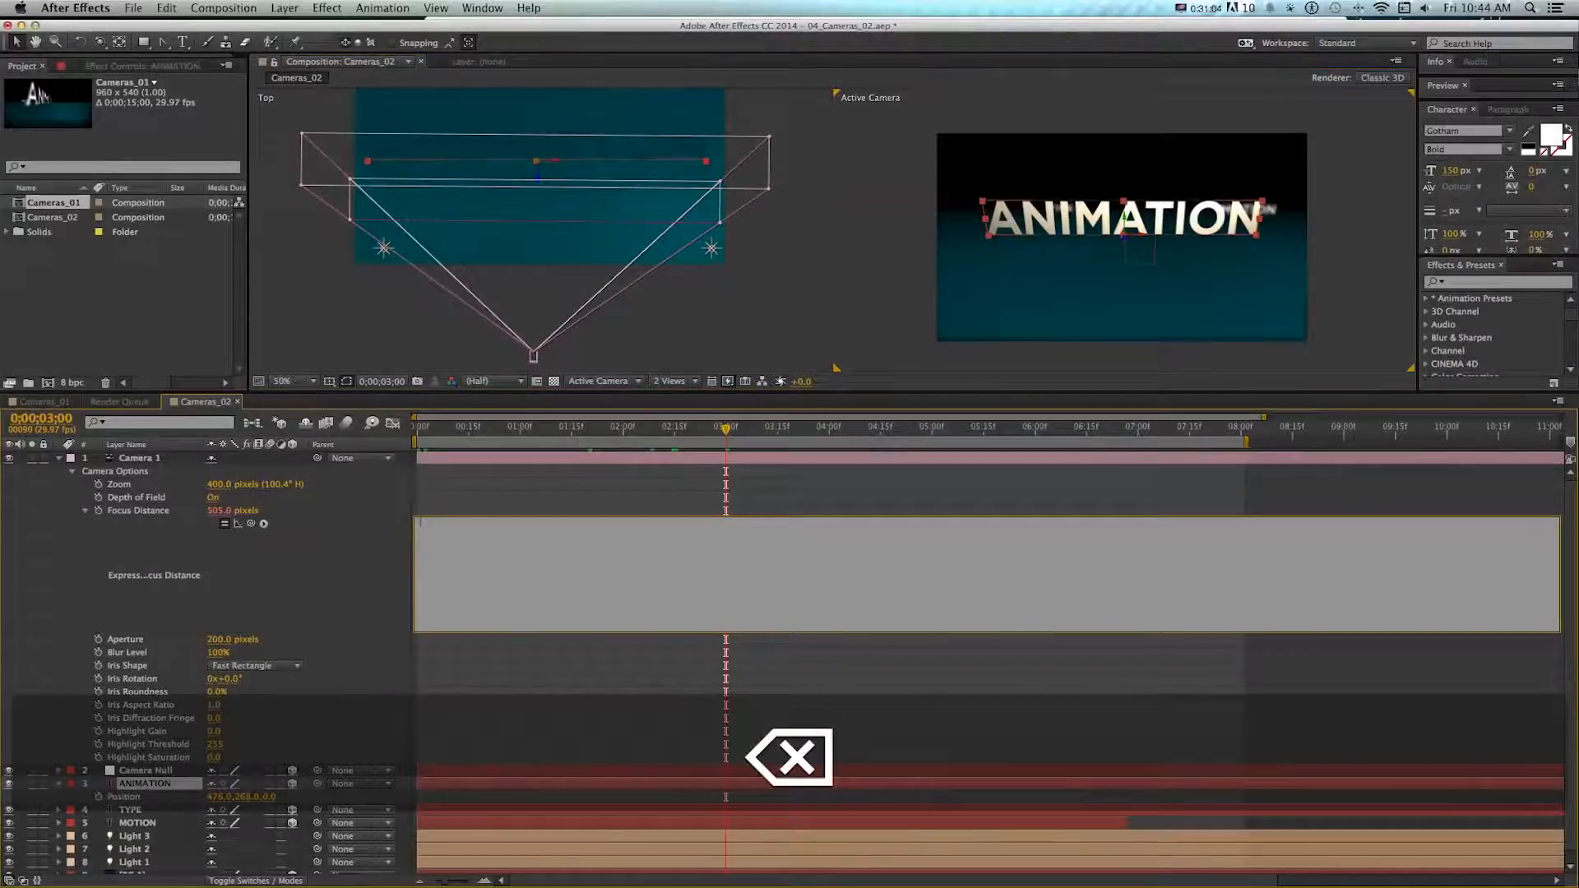
key(Return)
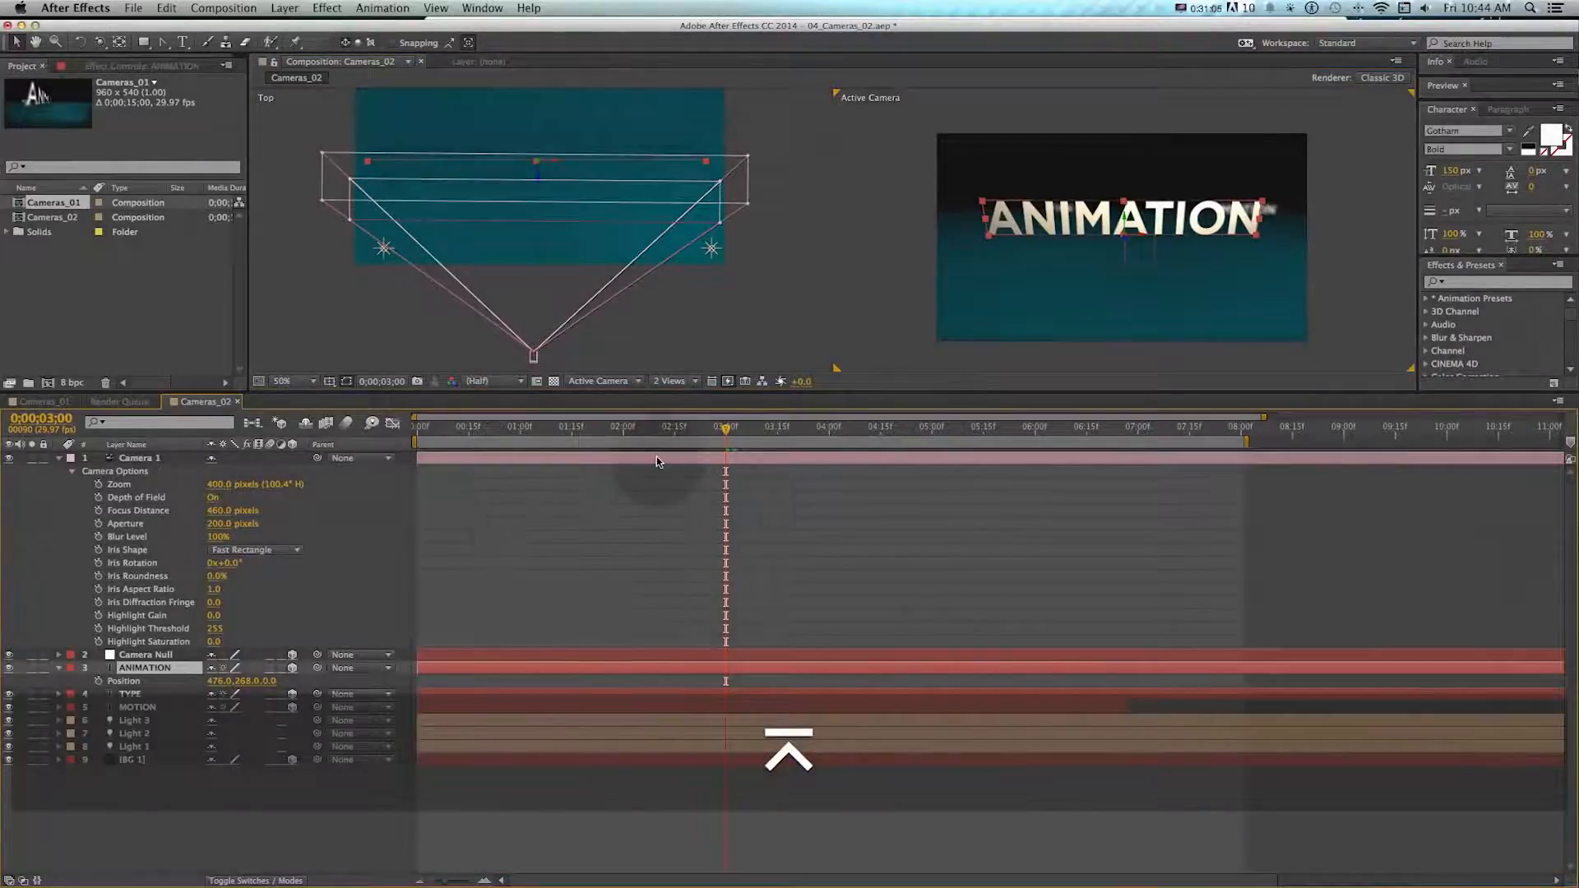
- Select Camera 1 together with the ANIMATION layer, and set the camera's focus distance to that layer without linking it
click(656, 457)
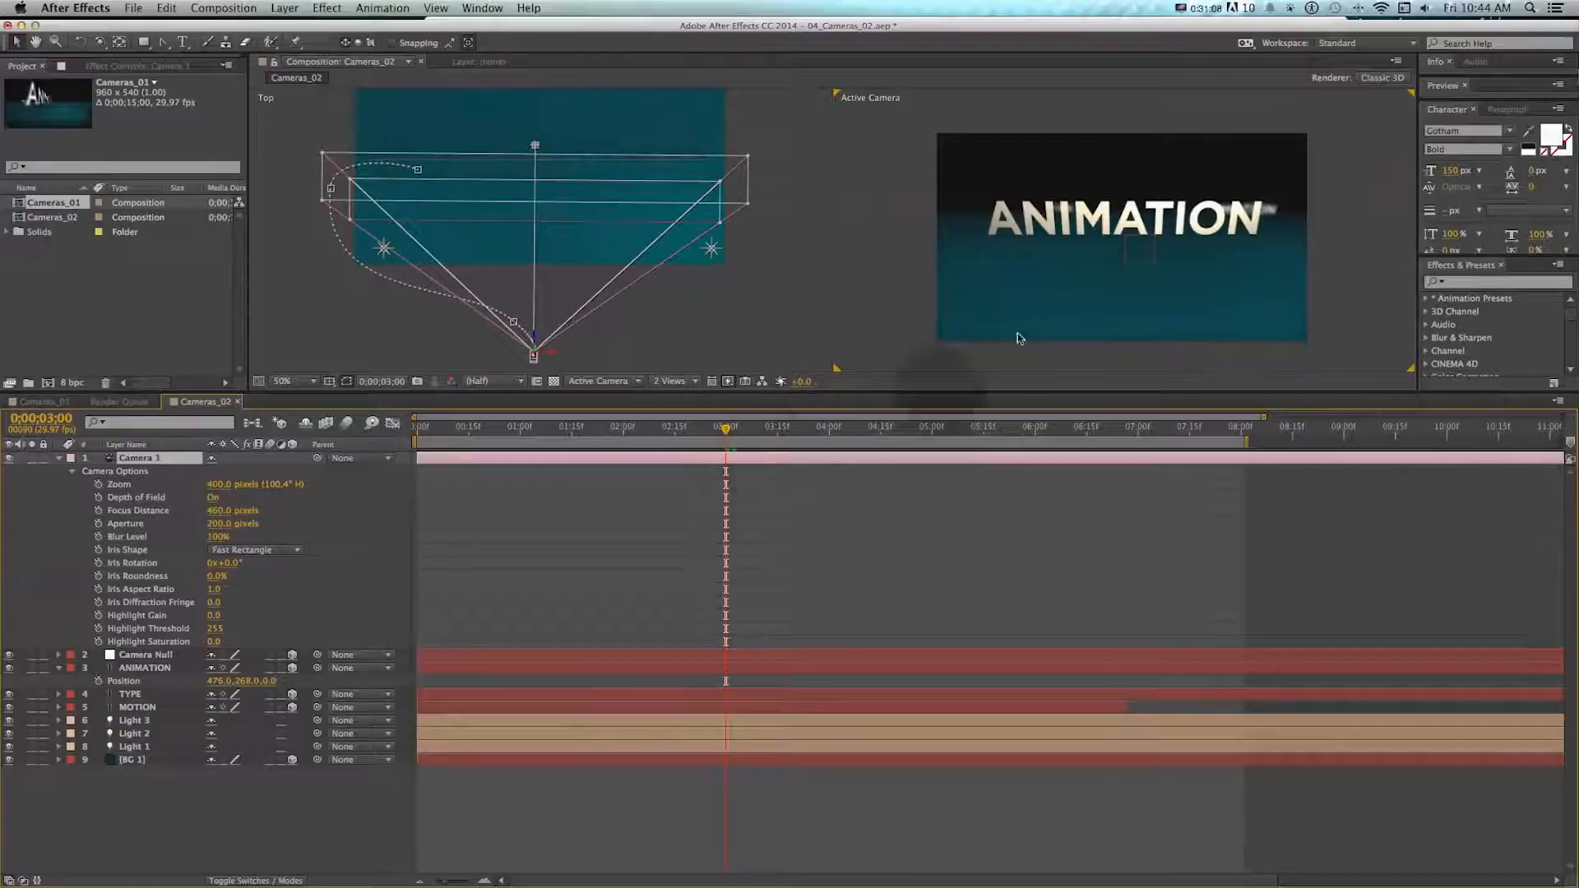
super+click(164, 670)
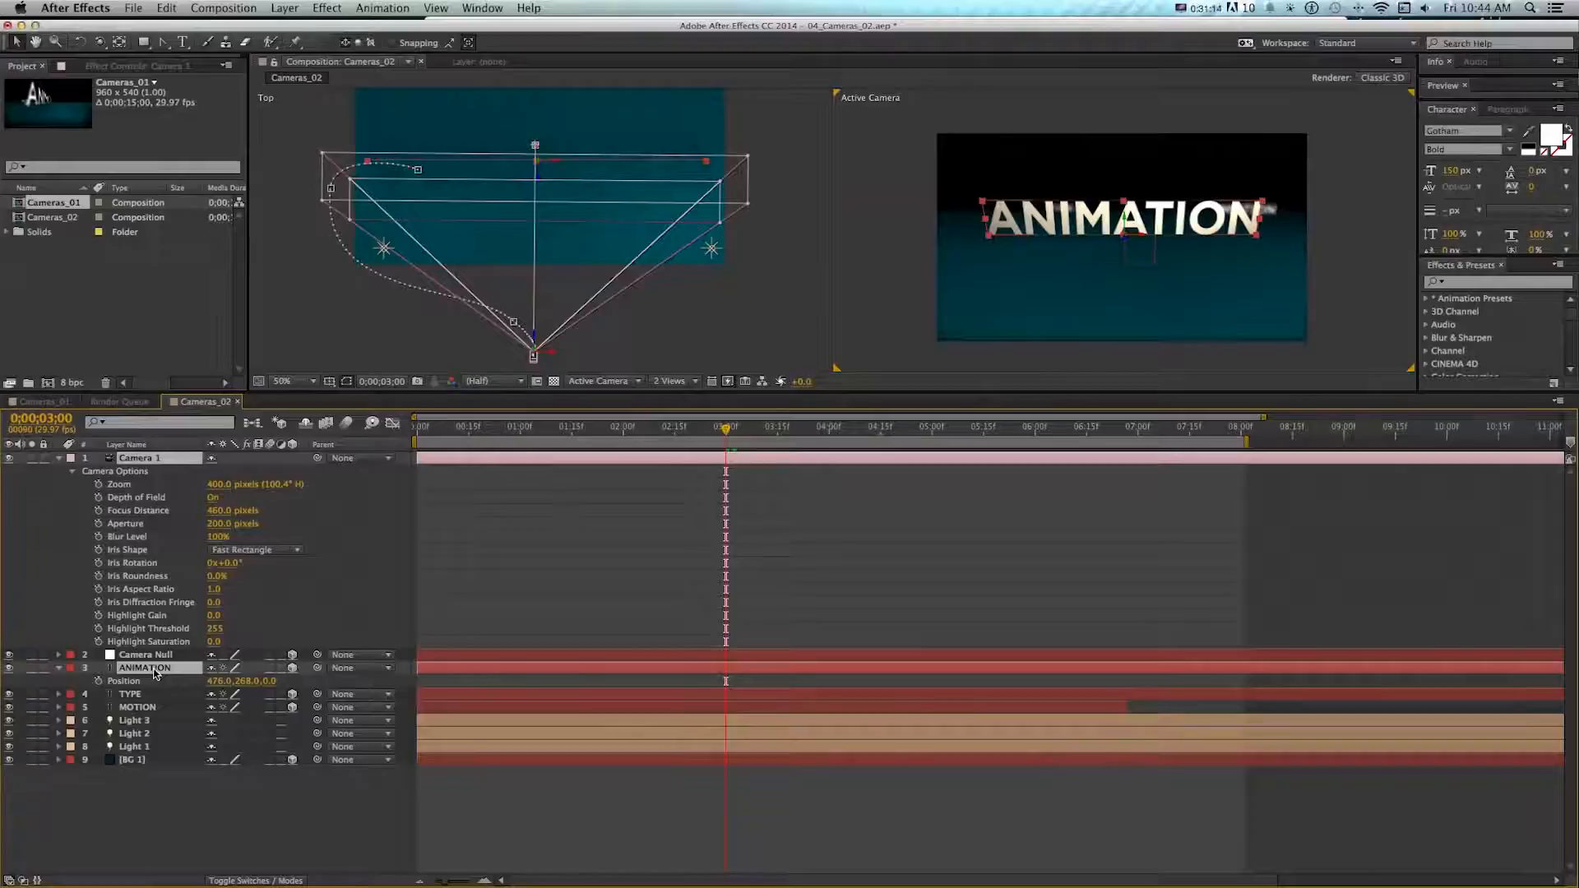
right_click(154, 672)
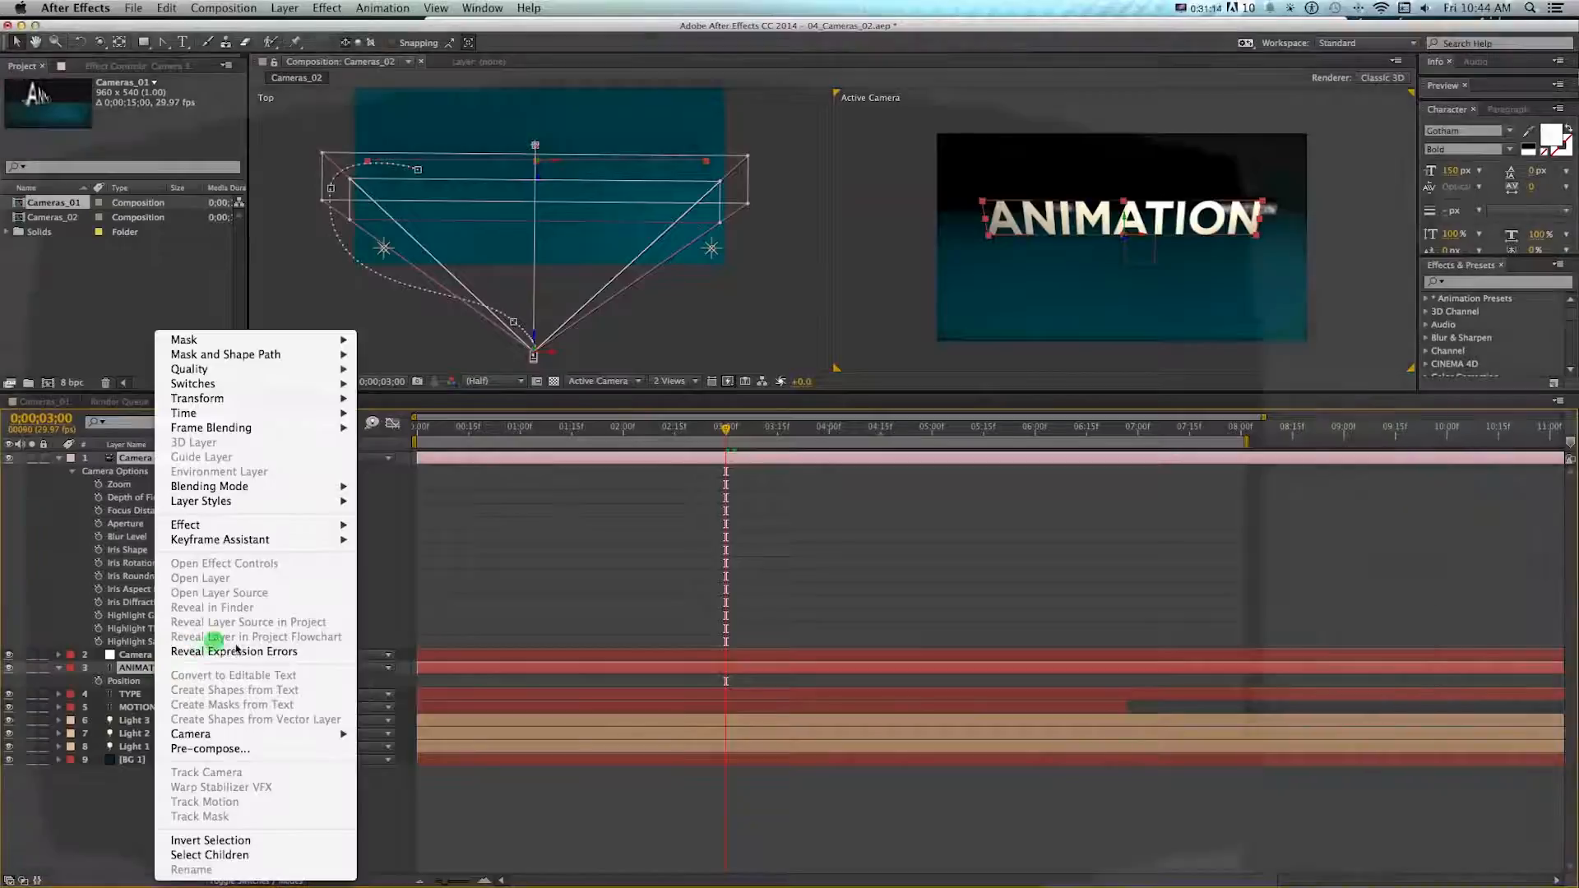
mouse_move(210, 734)
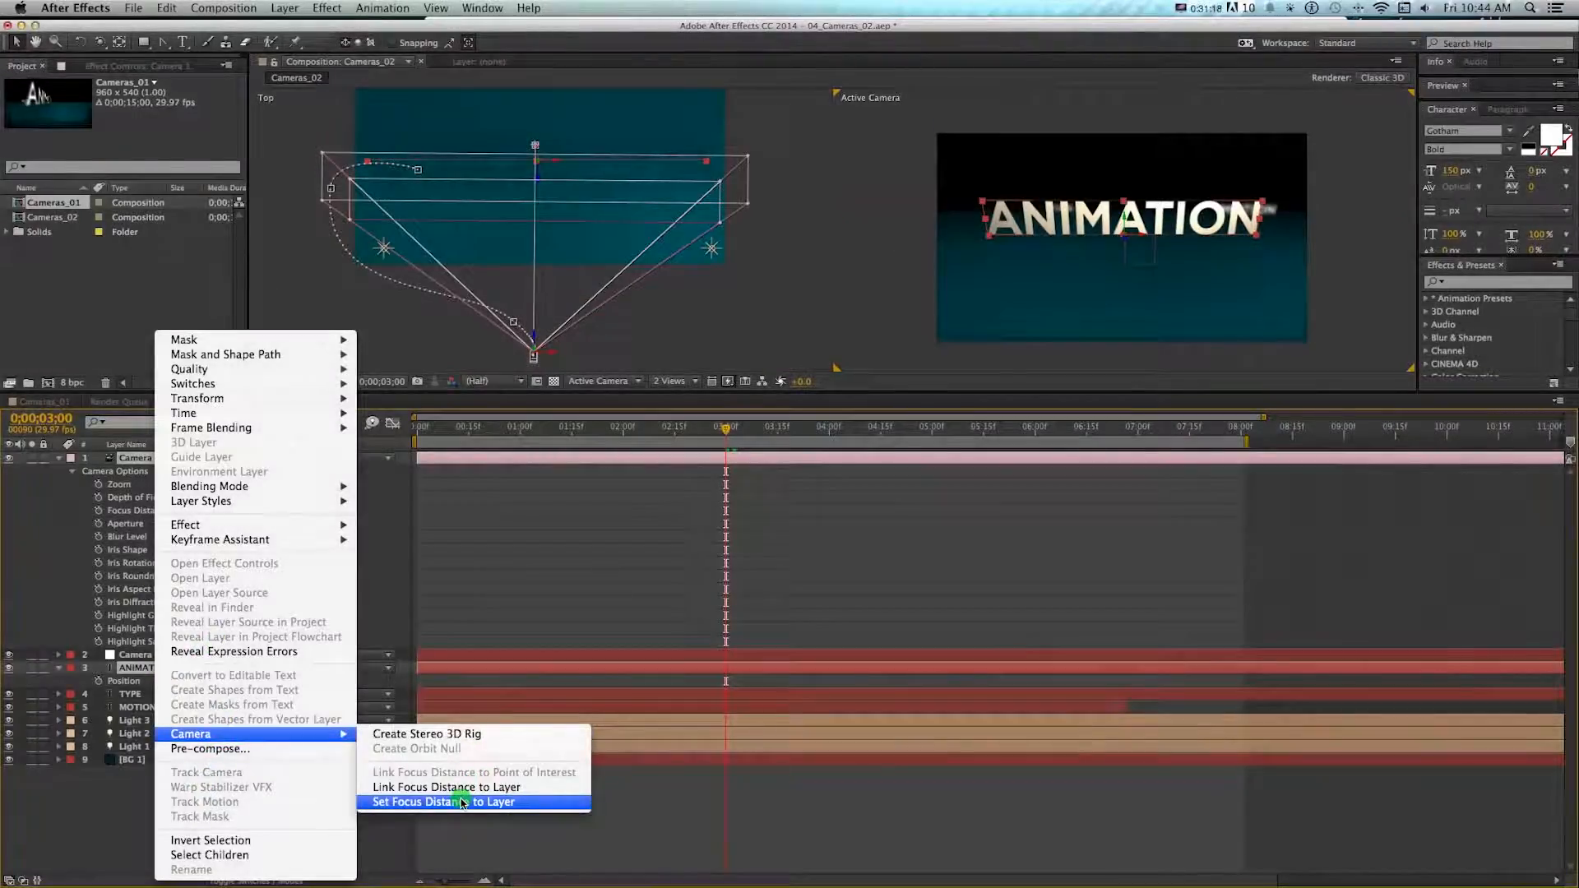
click(462, 801)
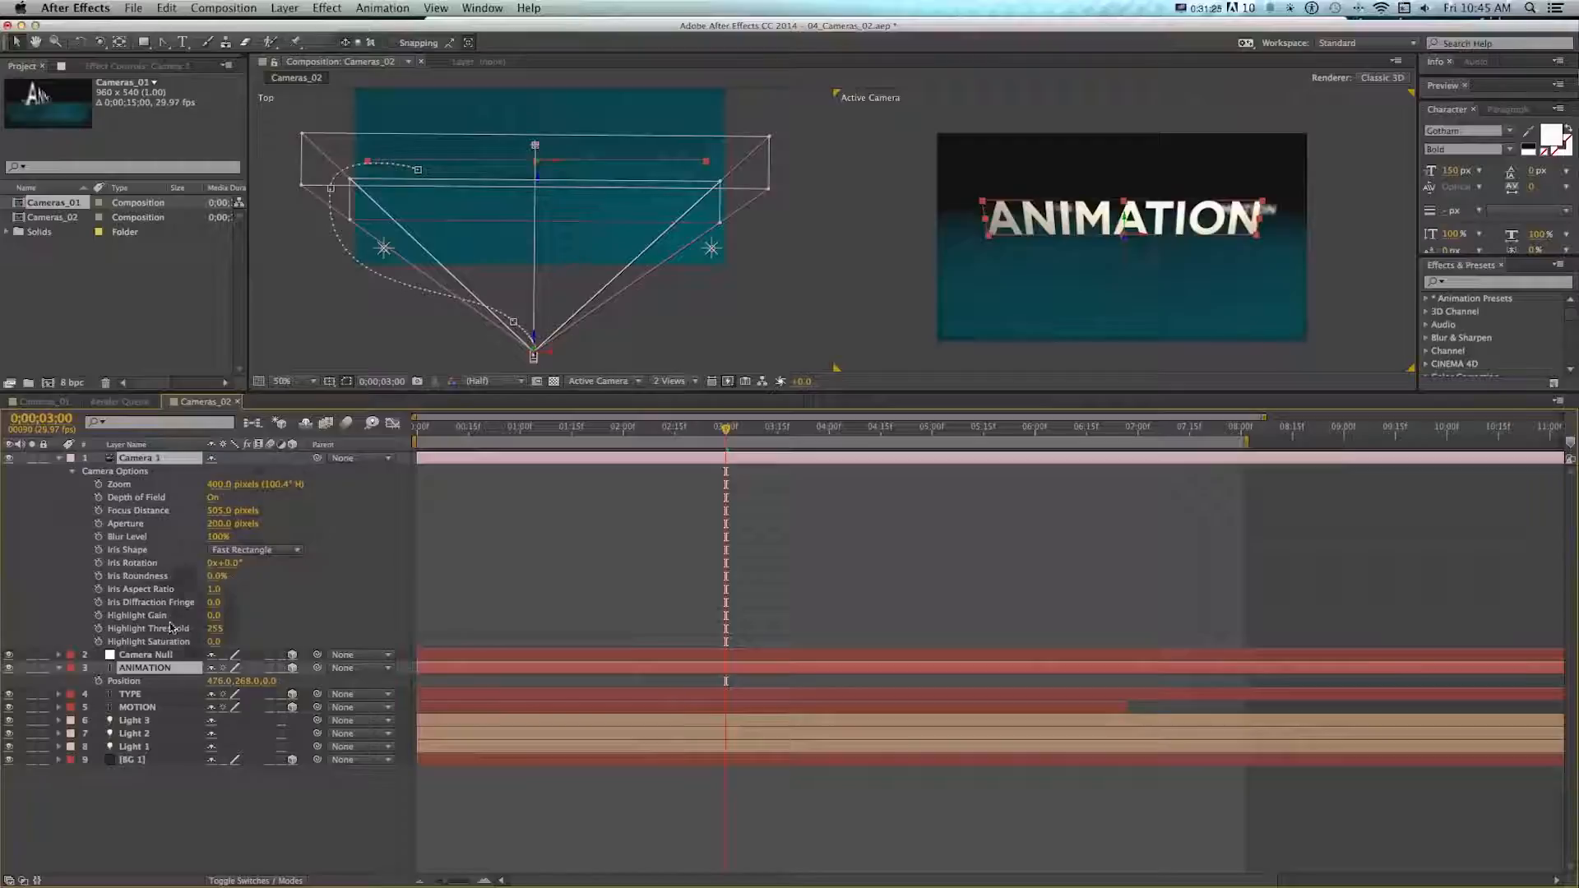
- Select Camera 1 together with the MOTION layer, and set the camera's focus distance to that layer
click(494, 558)
click(458, 457)
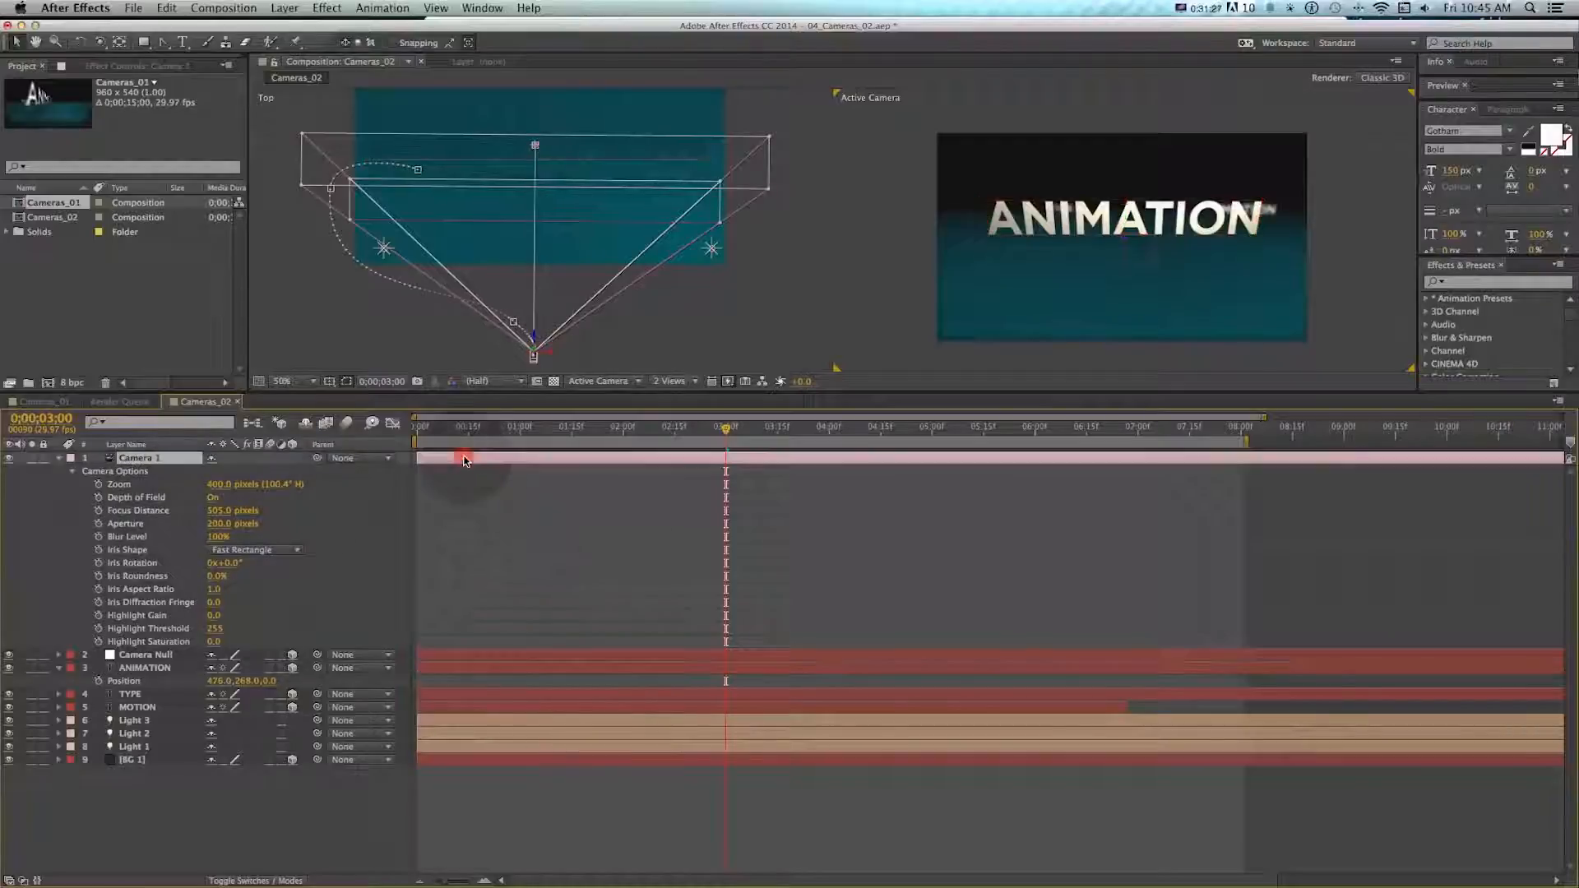
super+click(138, 707)
right_click(127, 707)
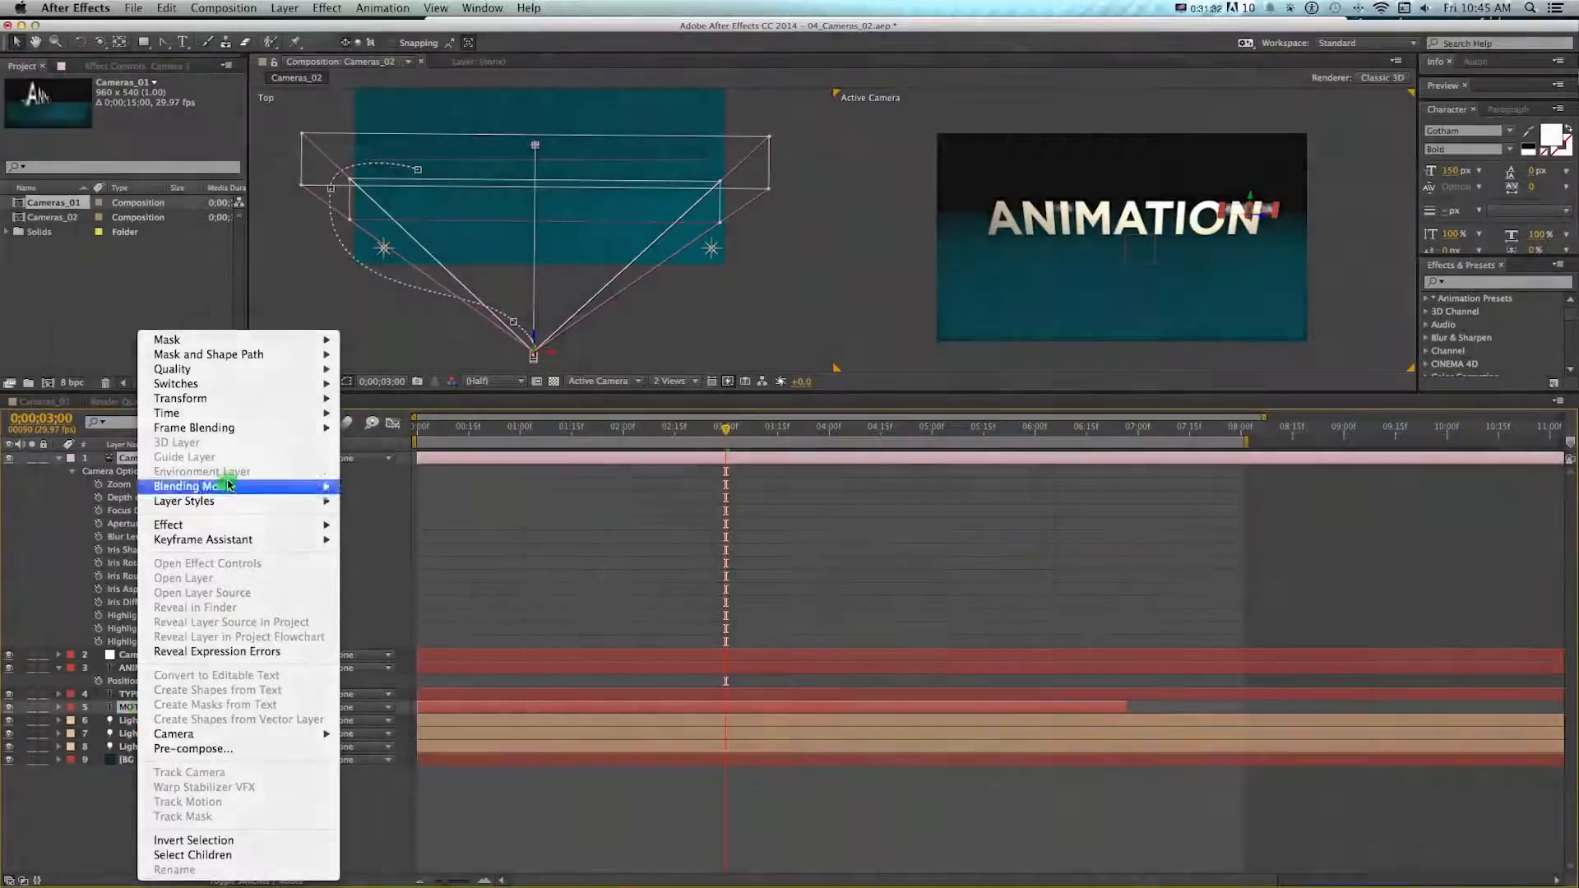
mouse_move(287, 734)
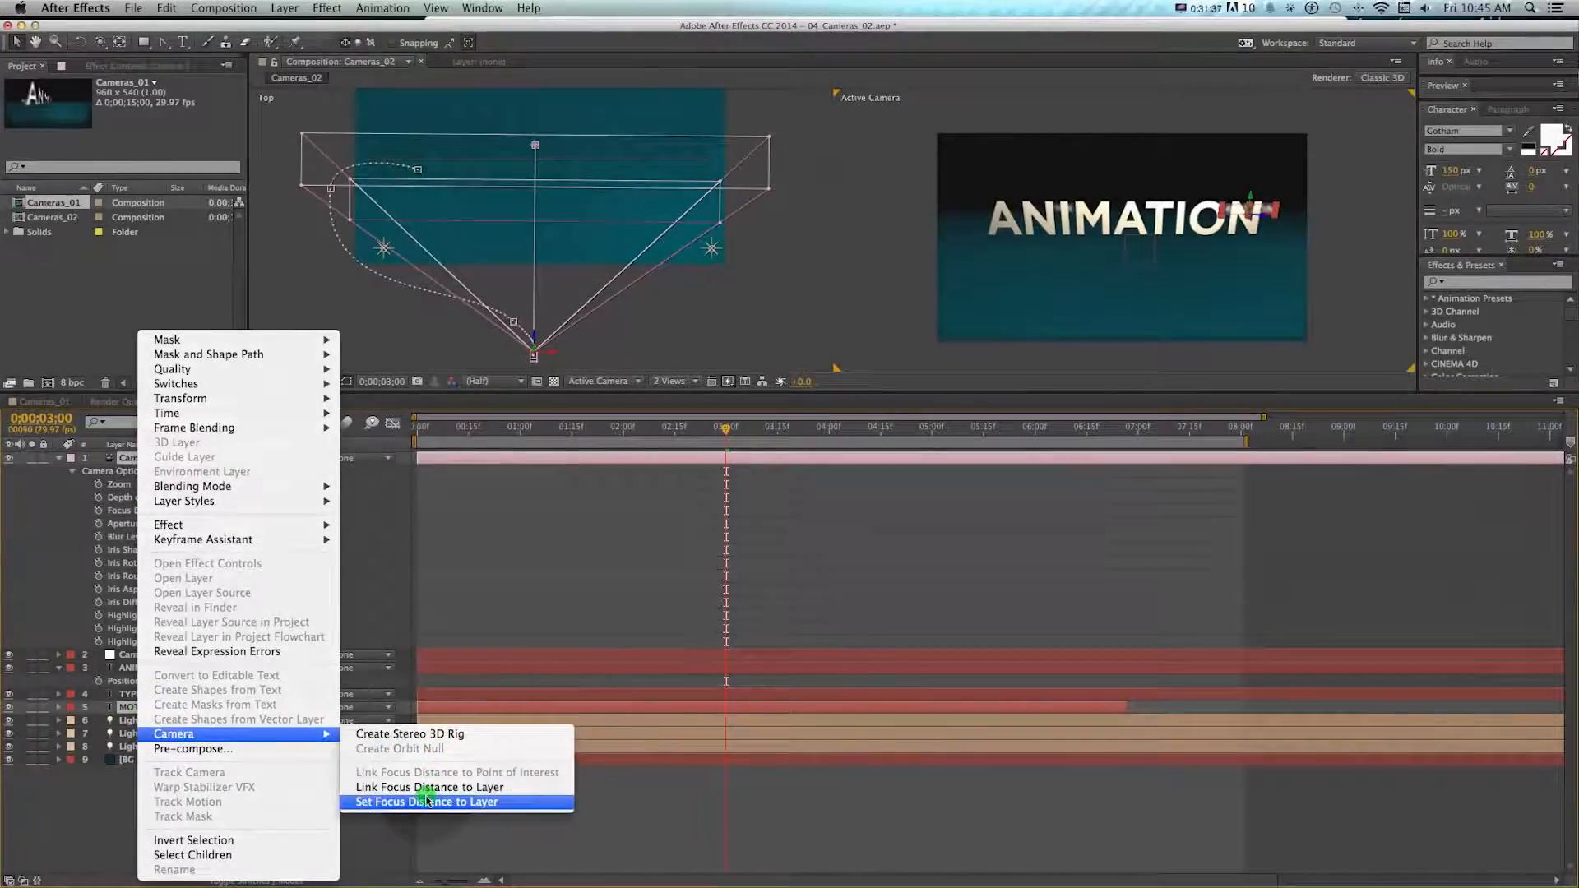
click(427, 801)
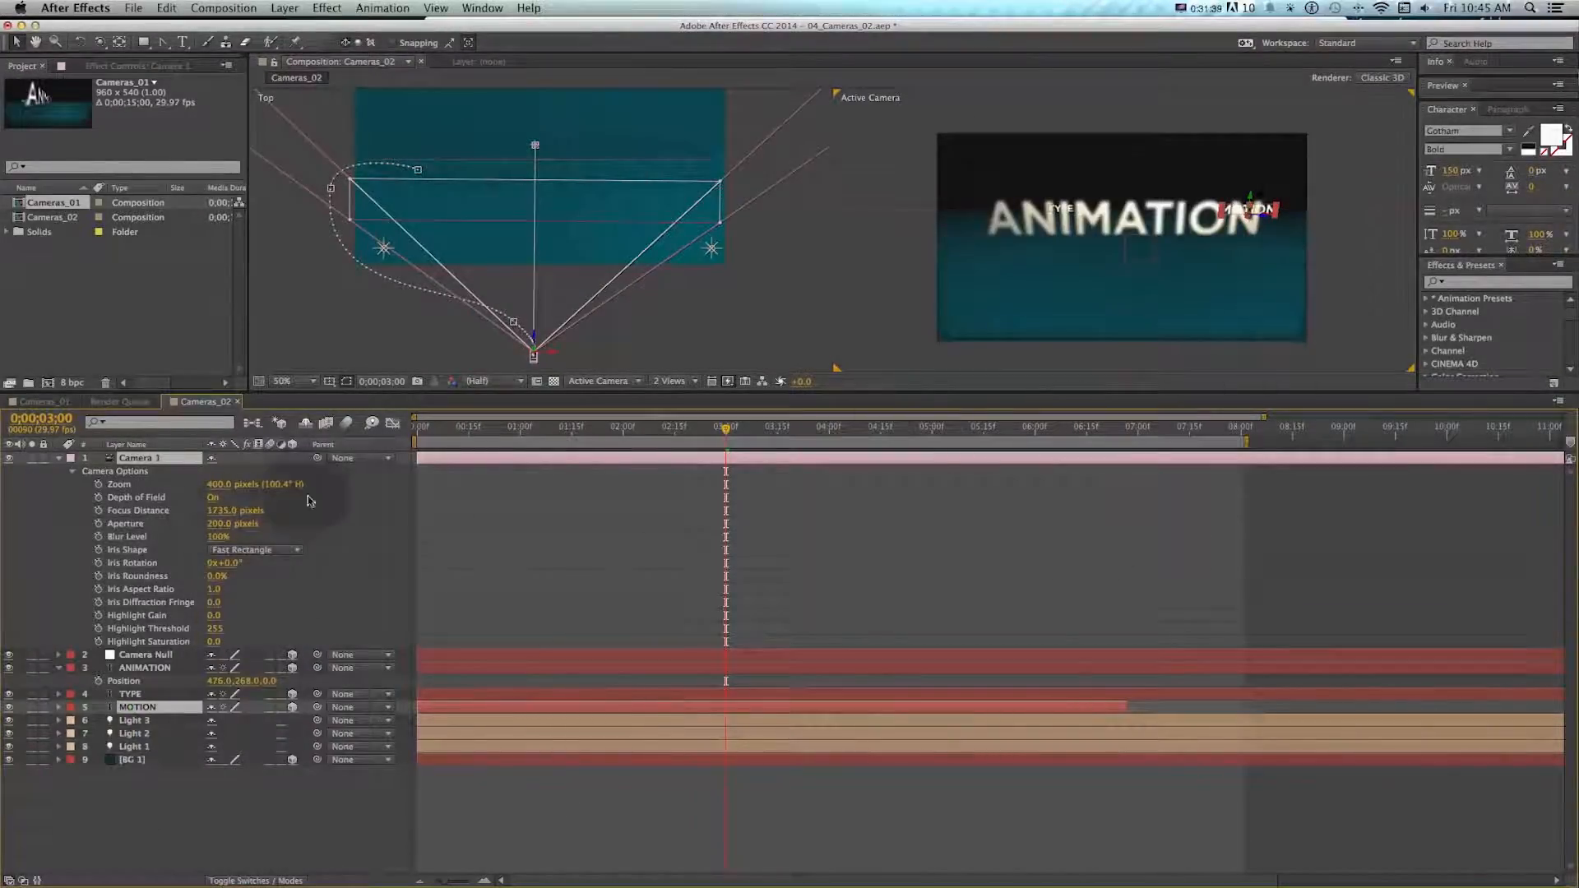
- Check the focus on MOTION by scrubbing back to 0;00;01;23, and undo the last focus distance change
click(1198, 592)
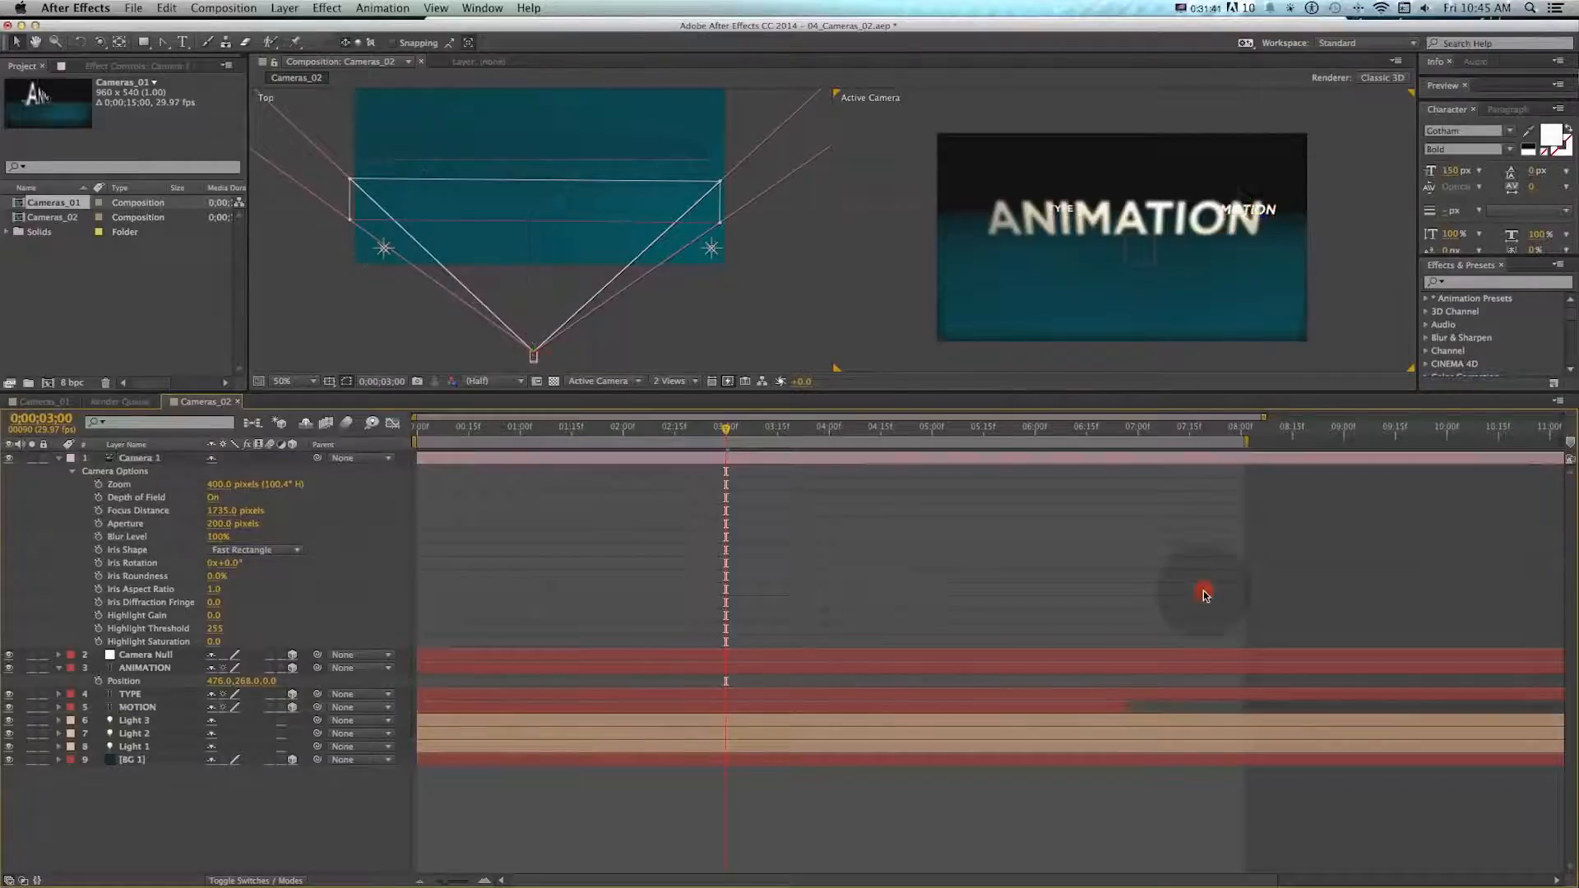
click(1273, 212)
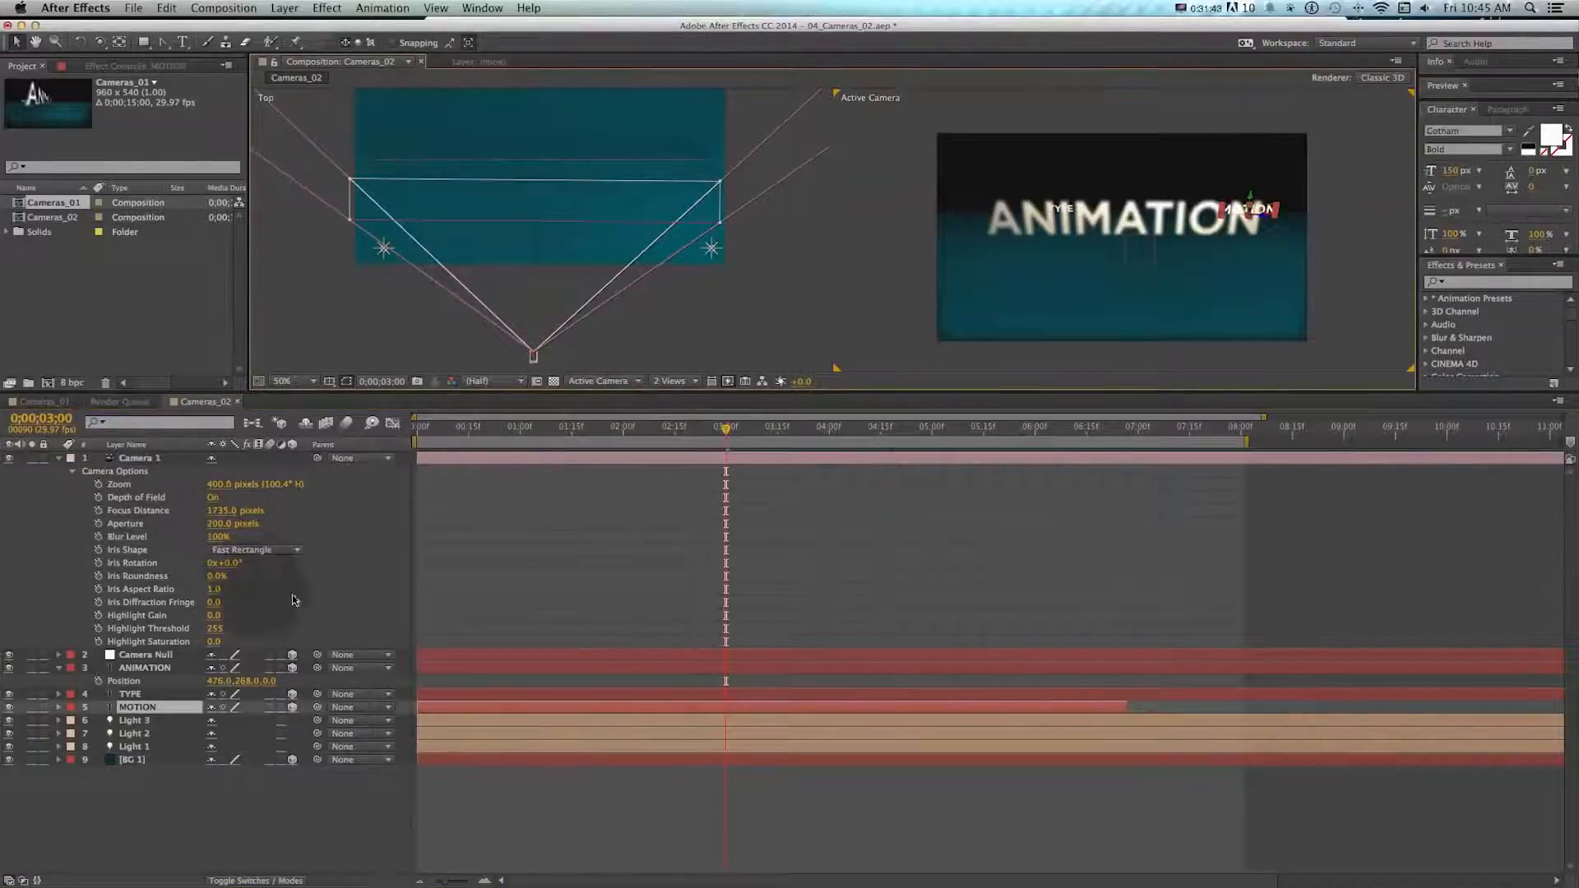
drag(734, 436, 601, 435)
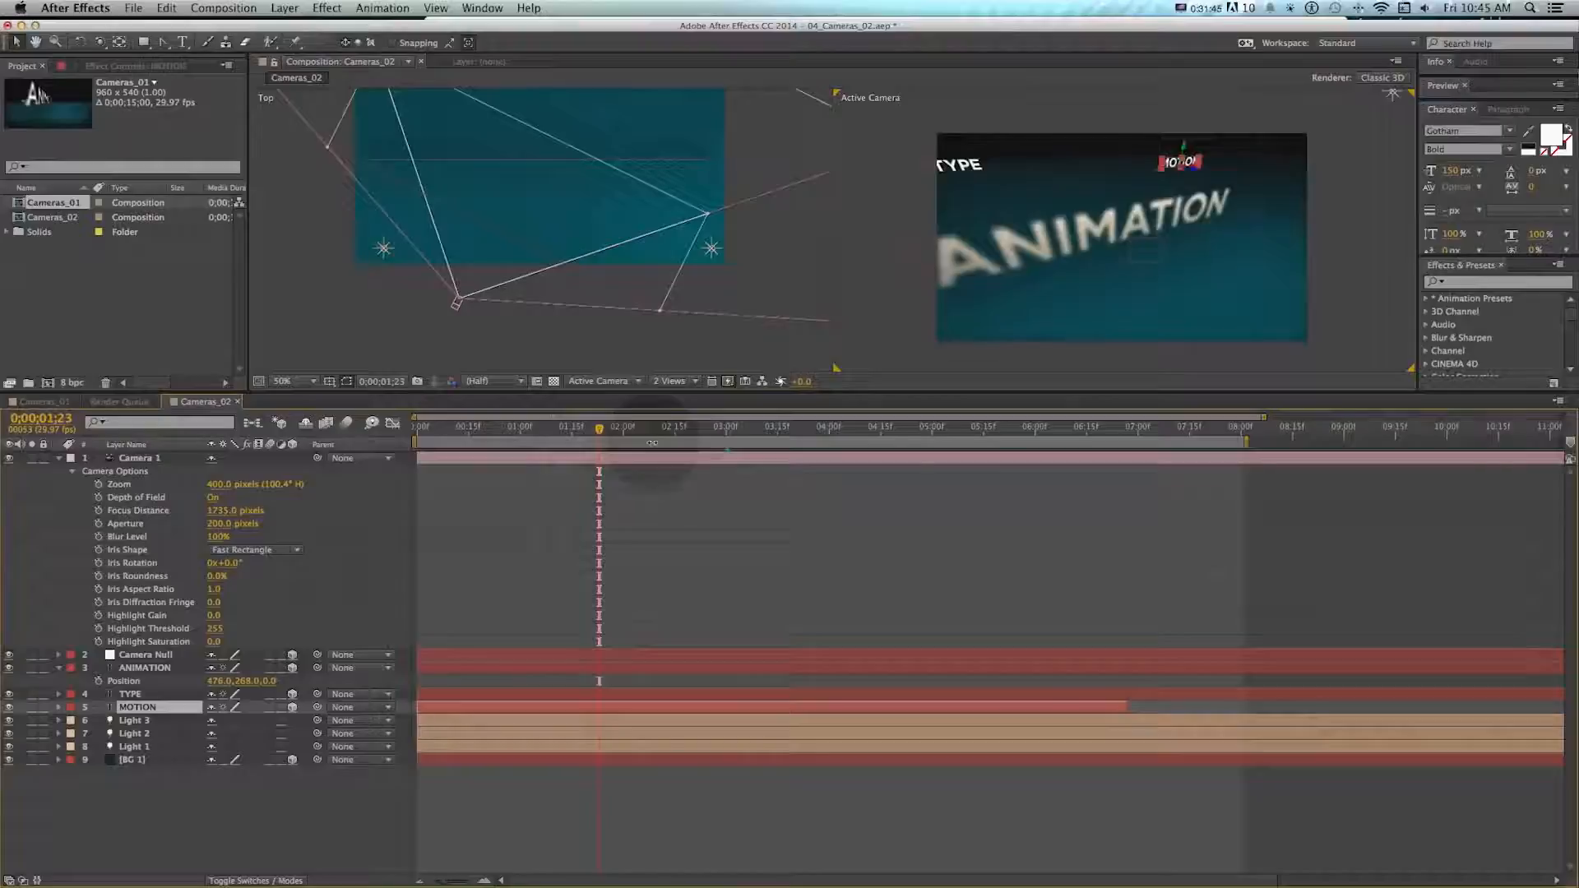
key(super+z)
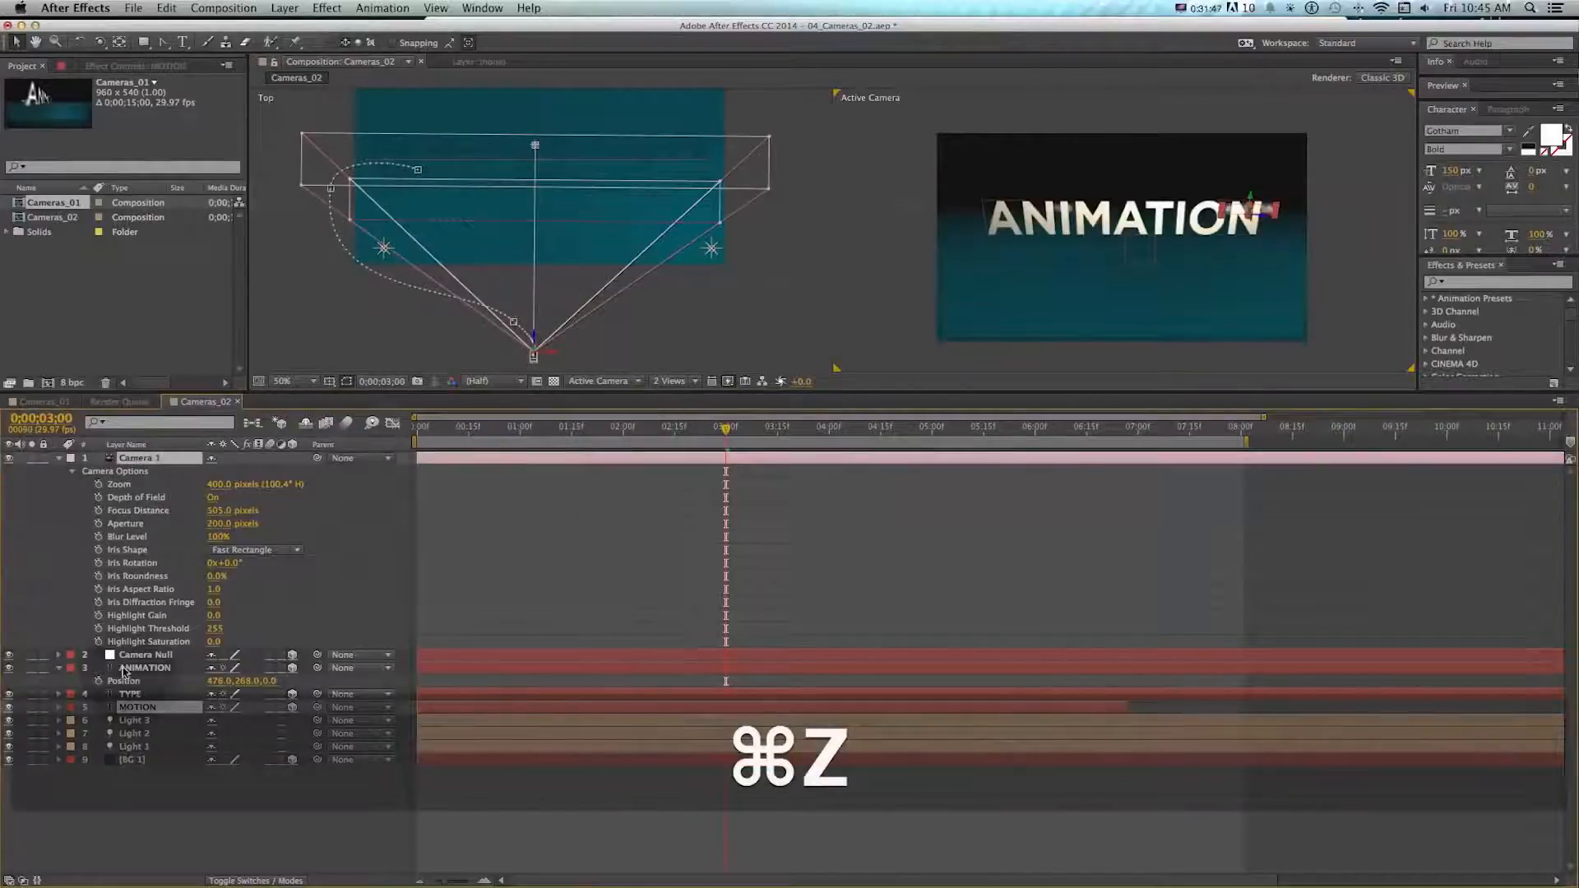
- Set Camera 1's focus distance to the MOTION layer again at 0;00;03;00
click(173, 512)
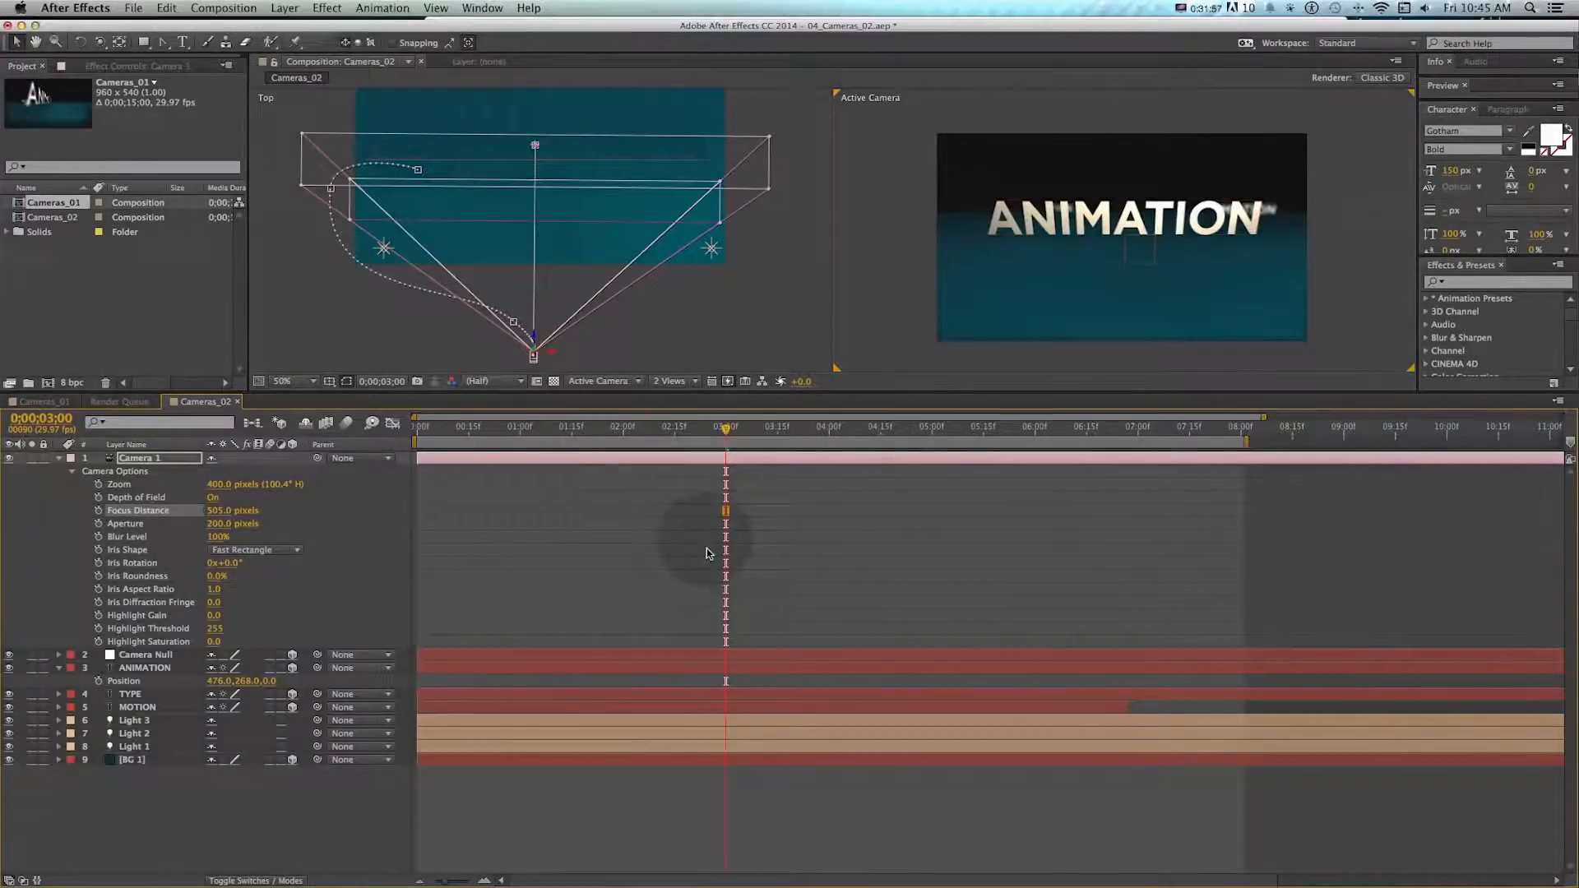
click(126, 458)
key(super)
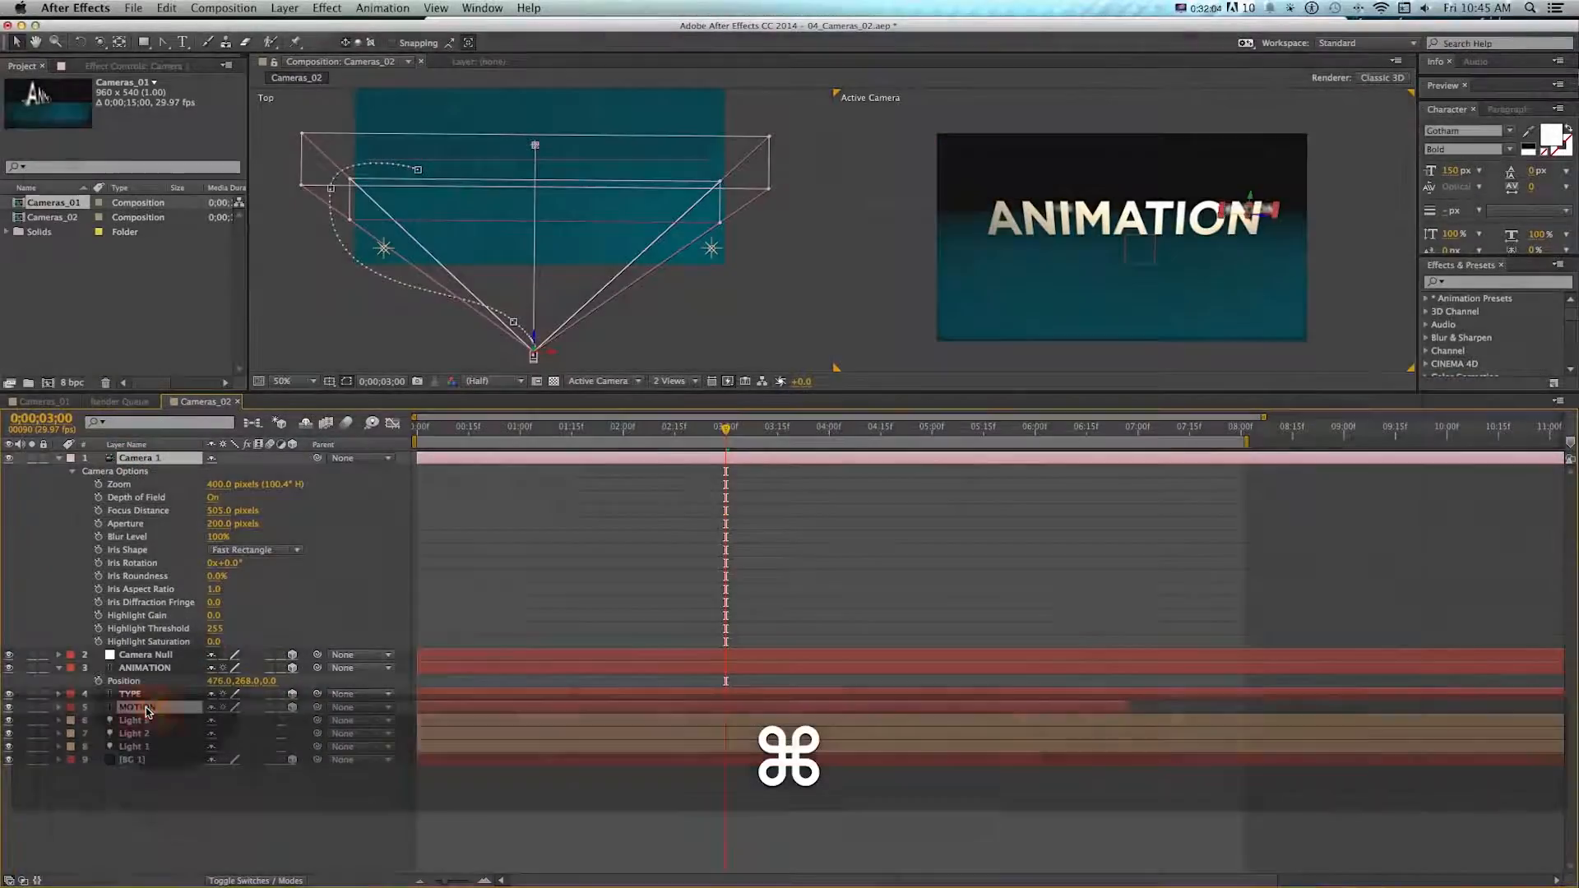
super+click(149, 712)
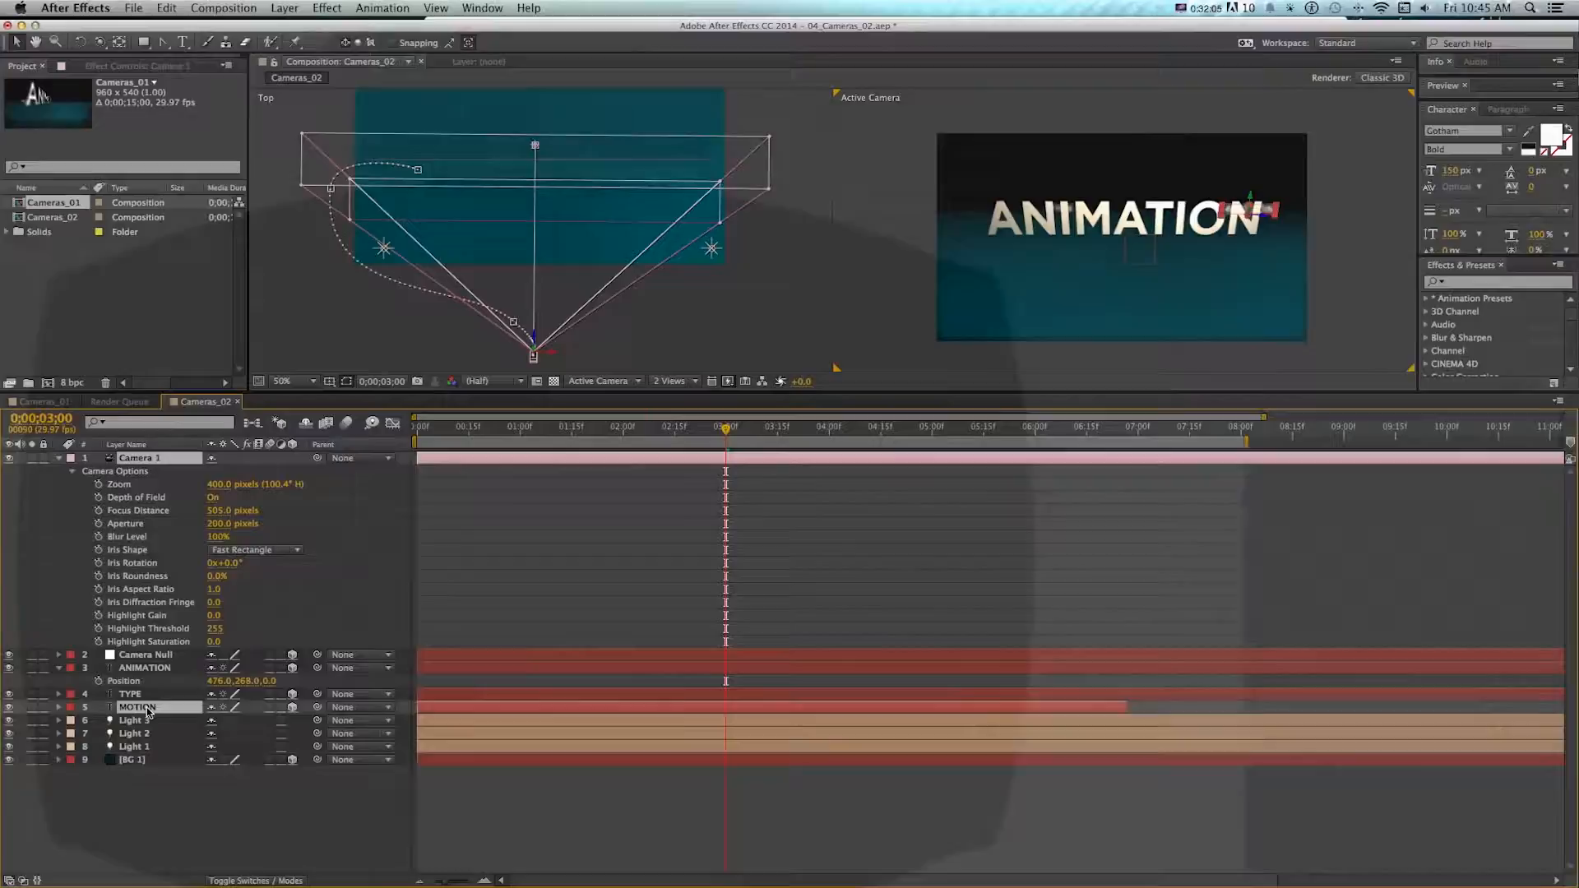
right_click(146, 712)
right_click(296, 734)
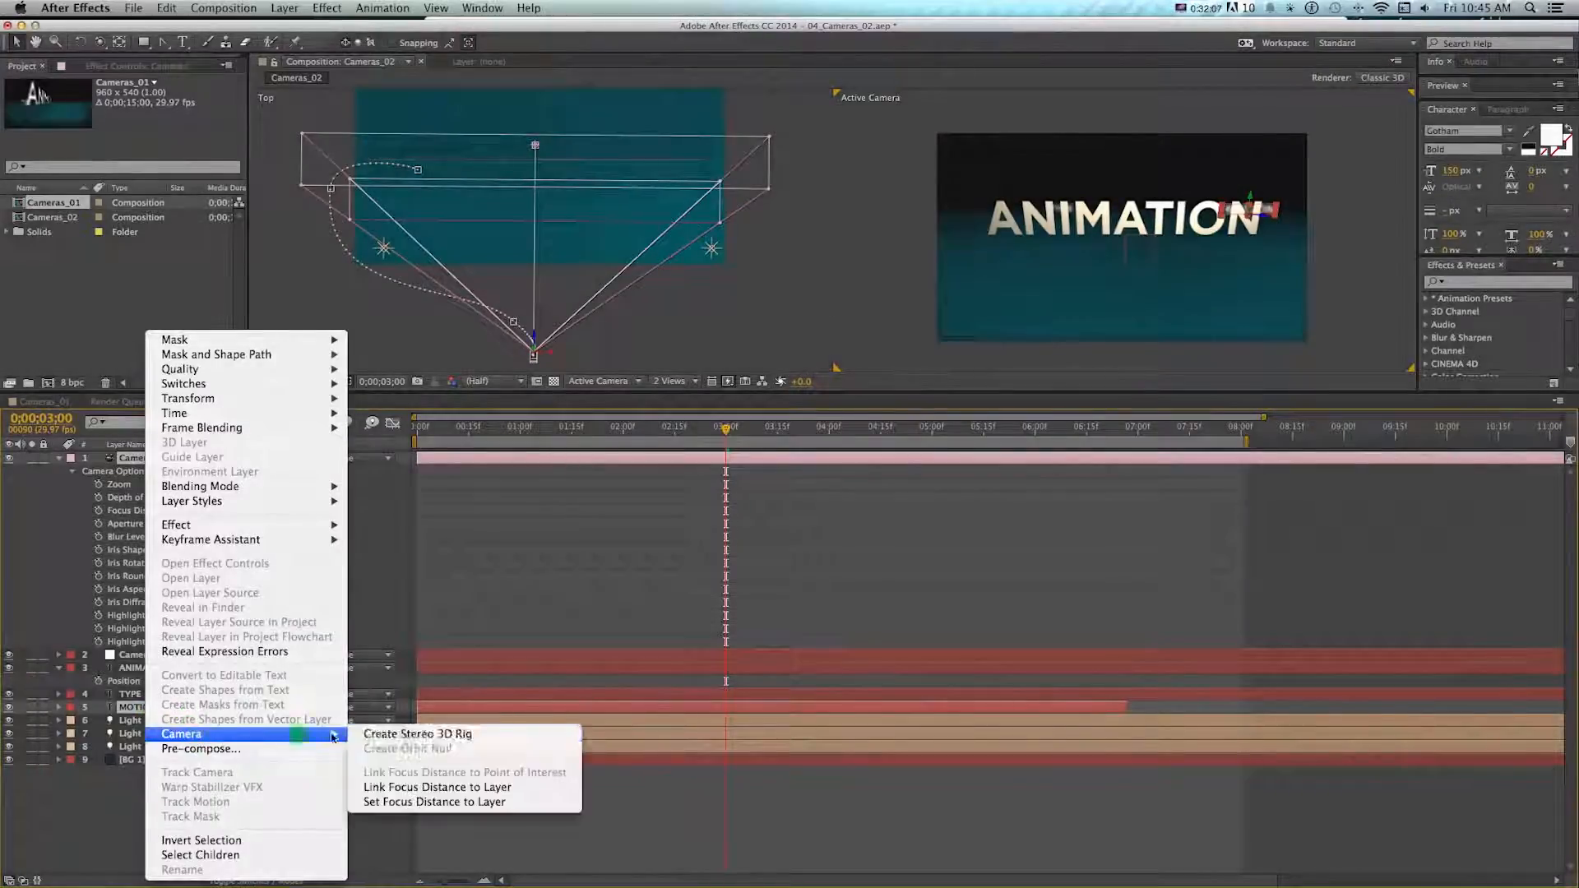
click(397, 810)
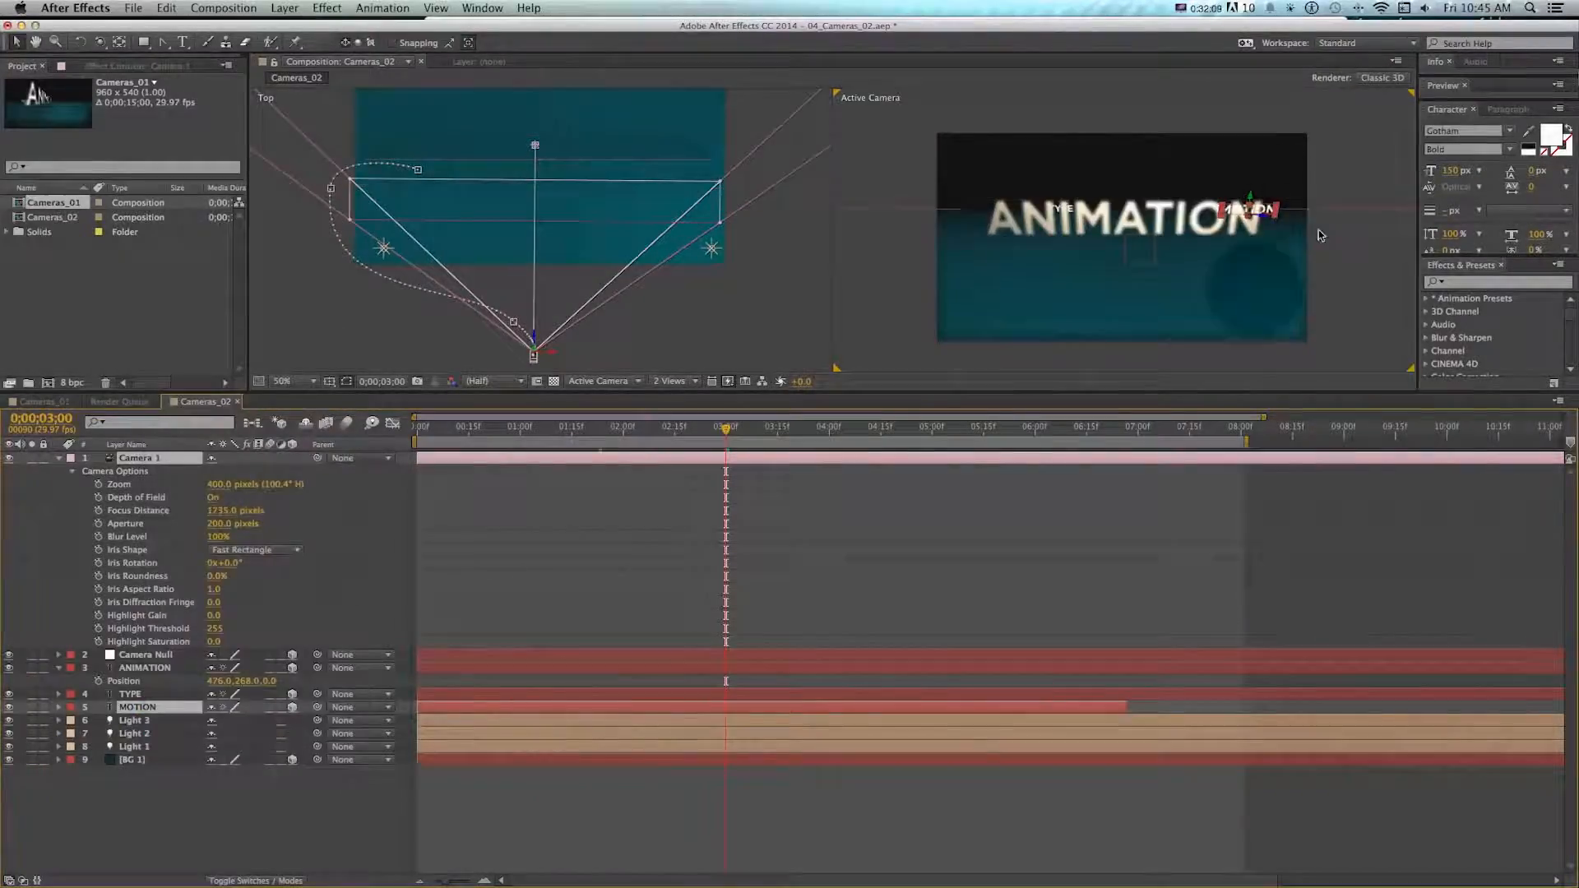
- Examine the MOTION text's sharpness at 100% zoom, and reframe the Top view to inspect the camera's full focus plane
key(z)
click(1264, 200)
key(v)
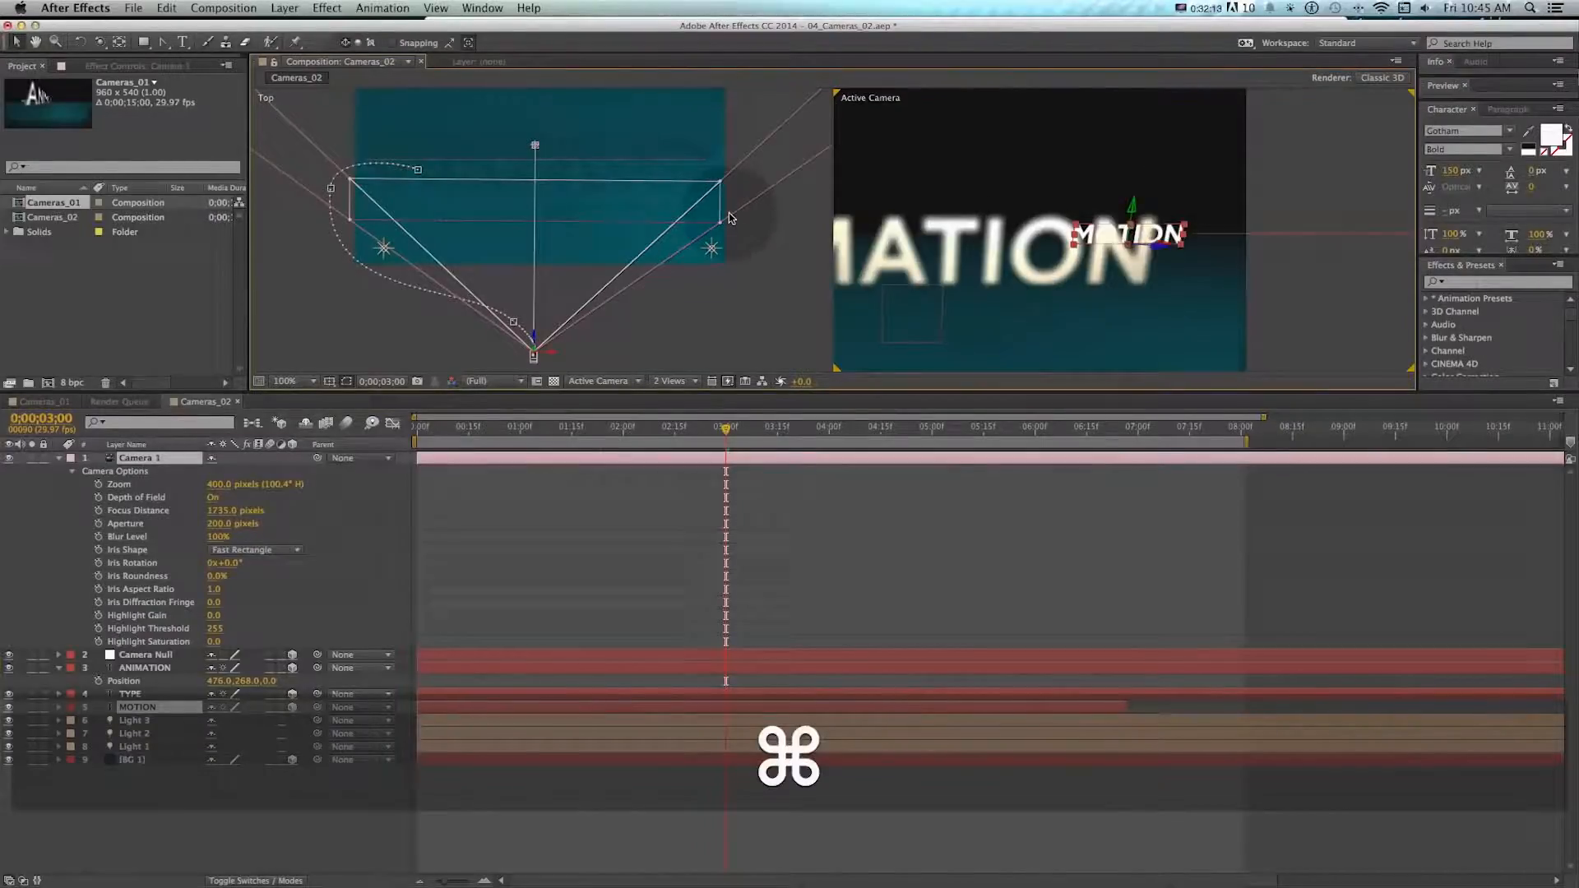
key(super+minus)
click(728, 212)
key(super+minus)
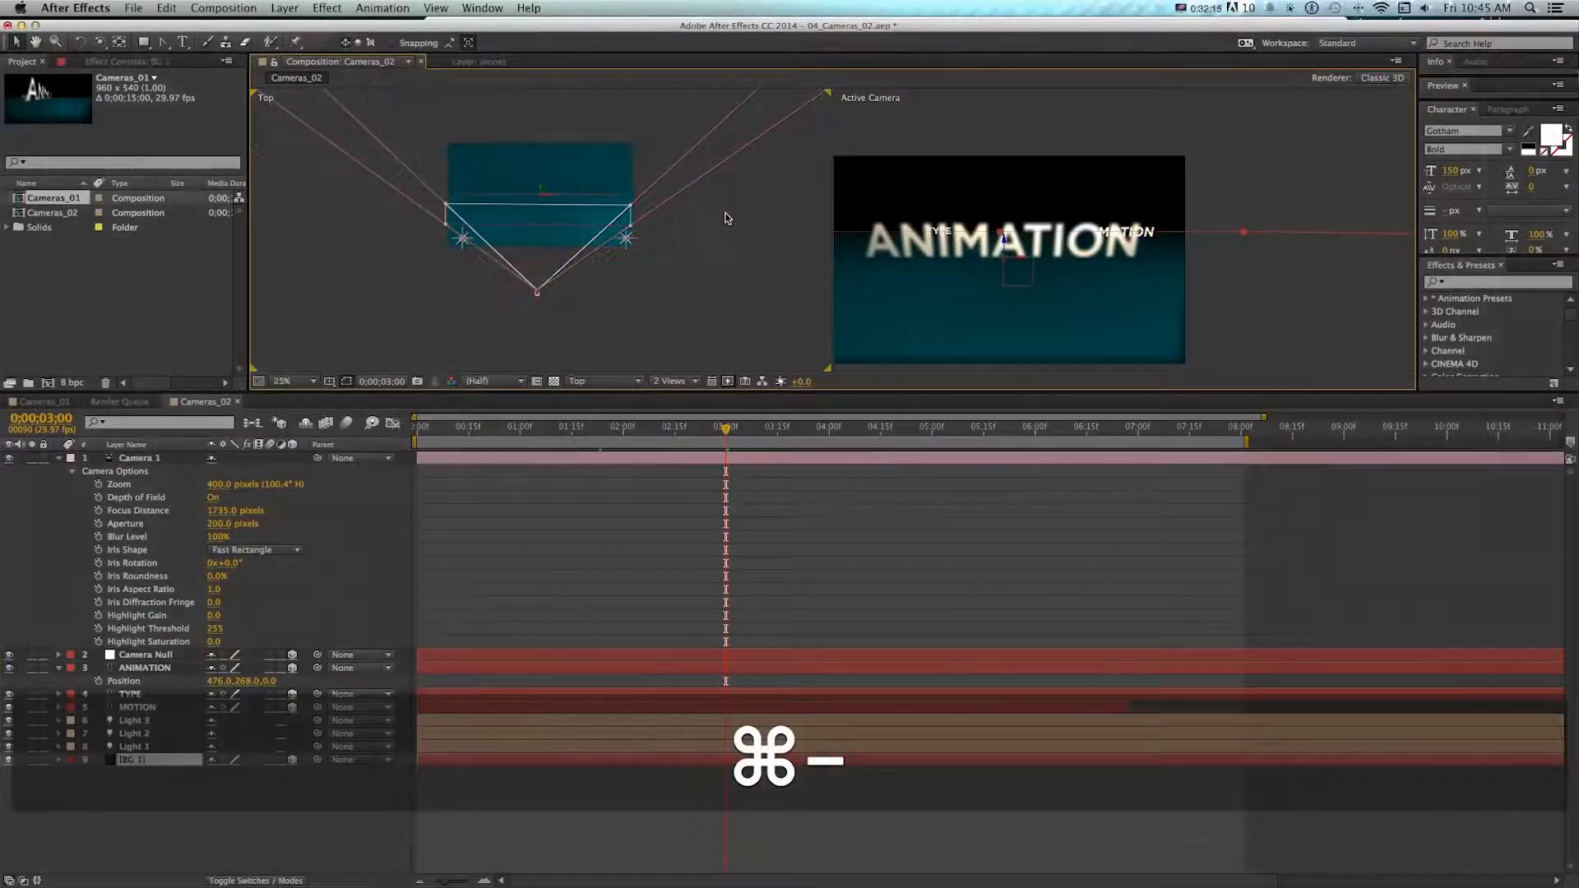
key(super+minus)
key(space)
drag(704, 194, 650, 177)
drag(1134, 233, 1167, 228)
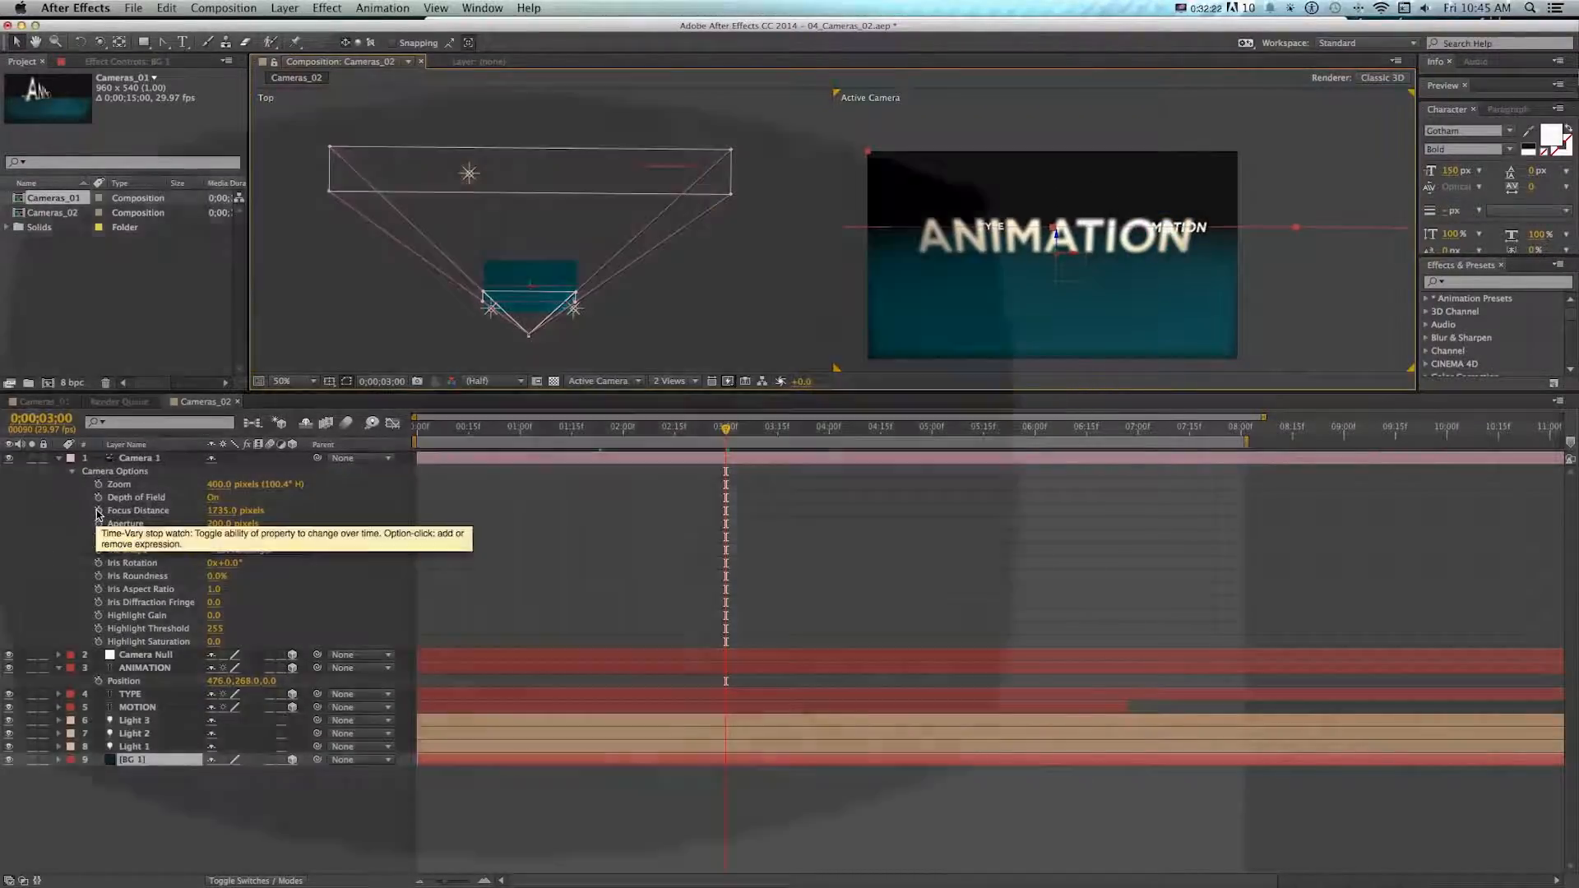
- Add a Focus Distance keyframe to Camera 1 at 0;00;03;00, and start the work area at that time
click(98, 511)
key(b)
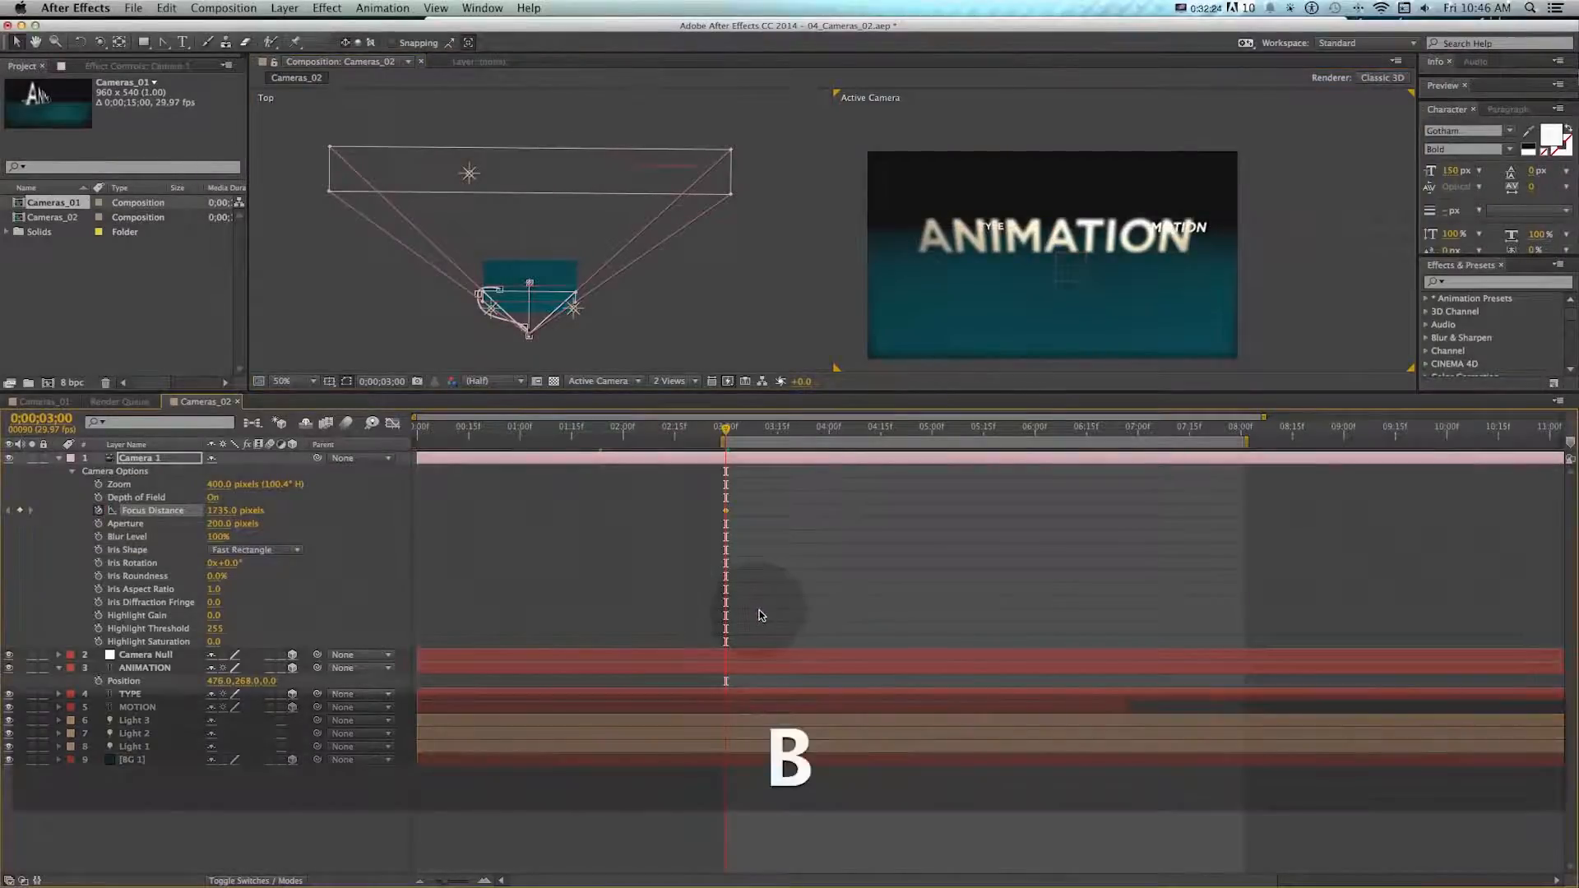
- Set Camera 1's focus distance to the ANIMATION layer at 0;00;05;10
key(shift+Page_Down)
key(shift+Page_Down)
key(shift+Page_Down)
key(shift+Page_Down)
key(shift+Page_Down)
key(shift+Page_Down)
key(shift+Page_Down)
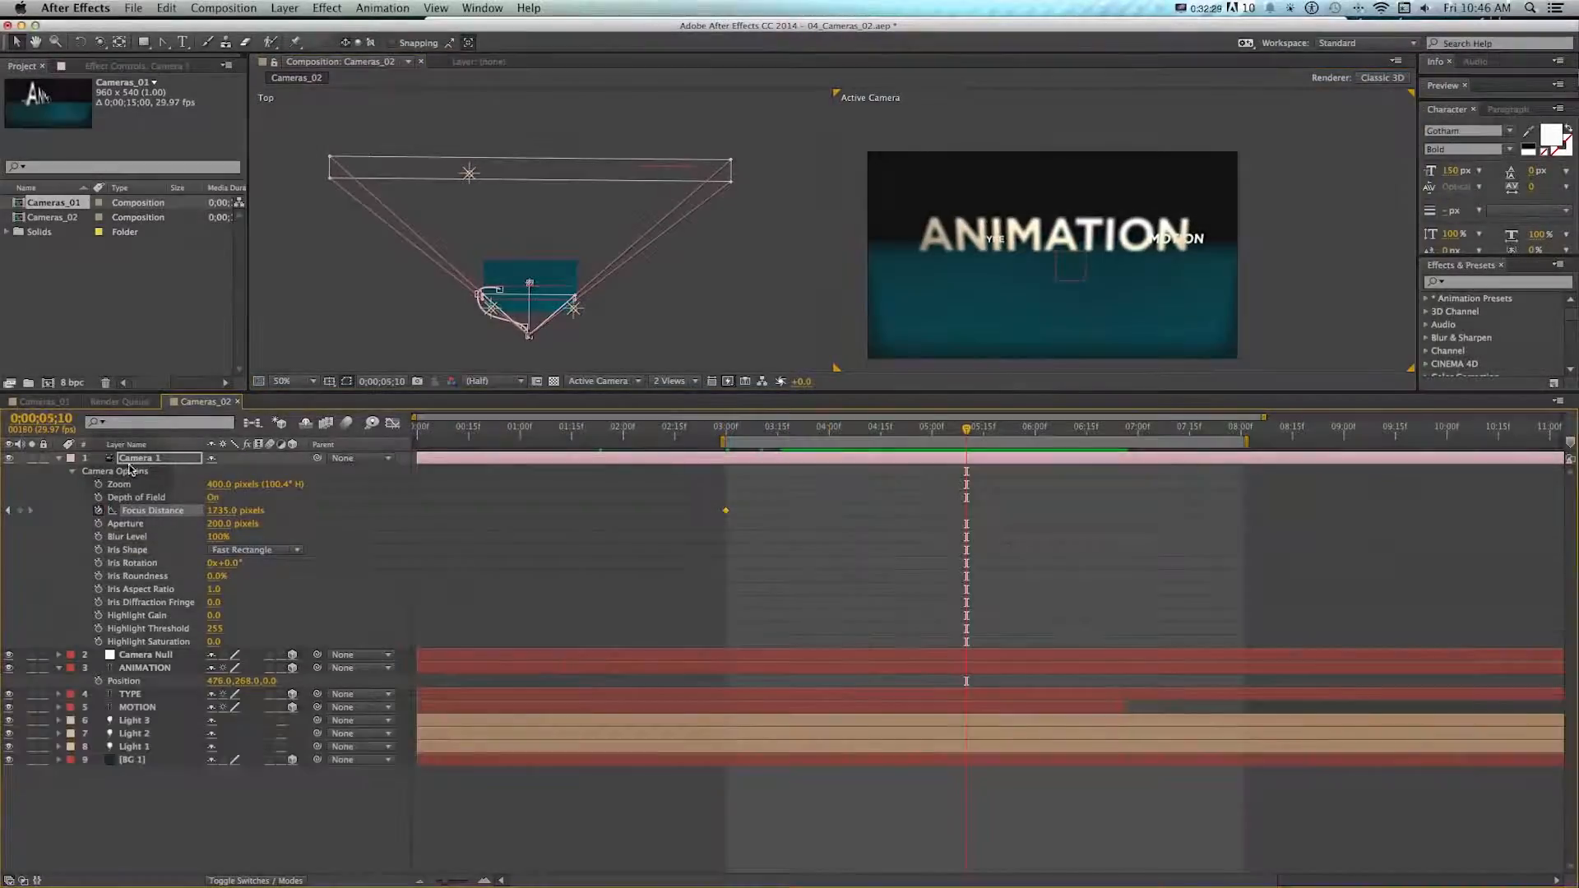
click(130, 470)
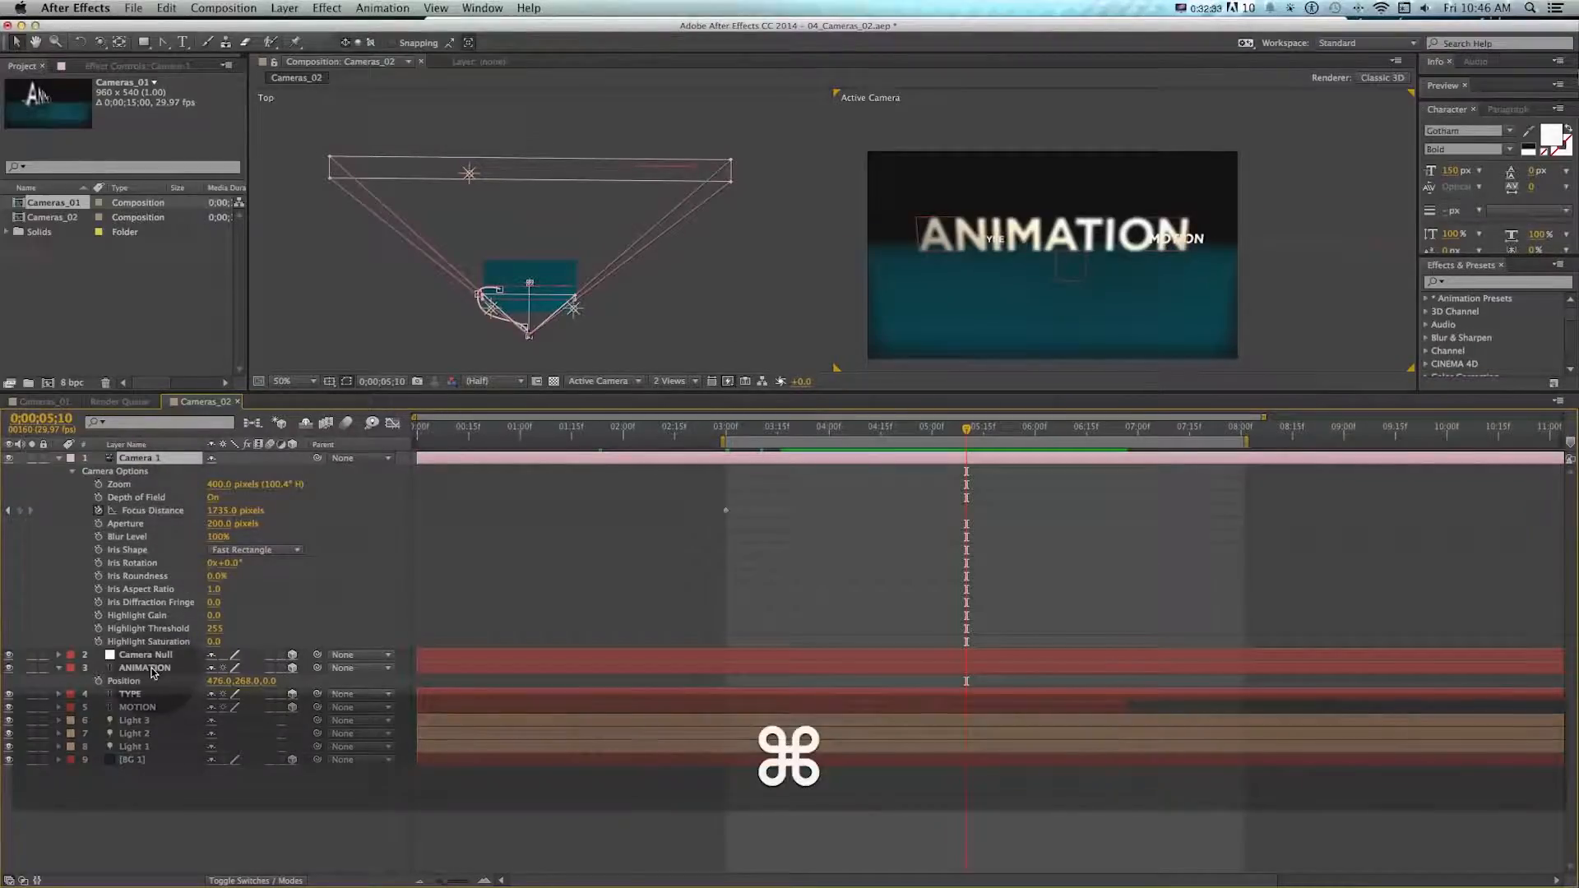
super+click(152, 669)
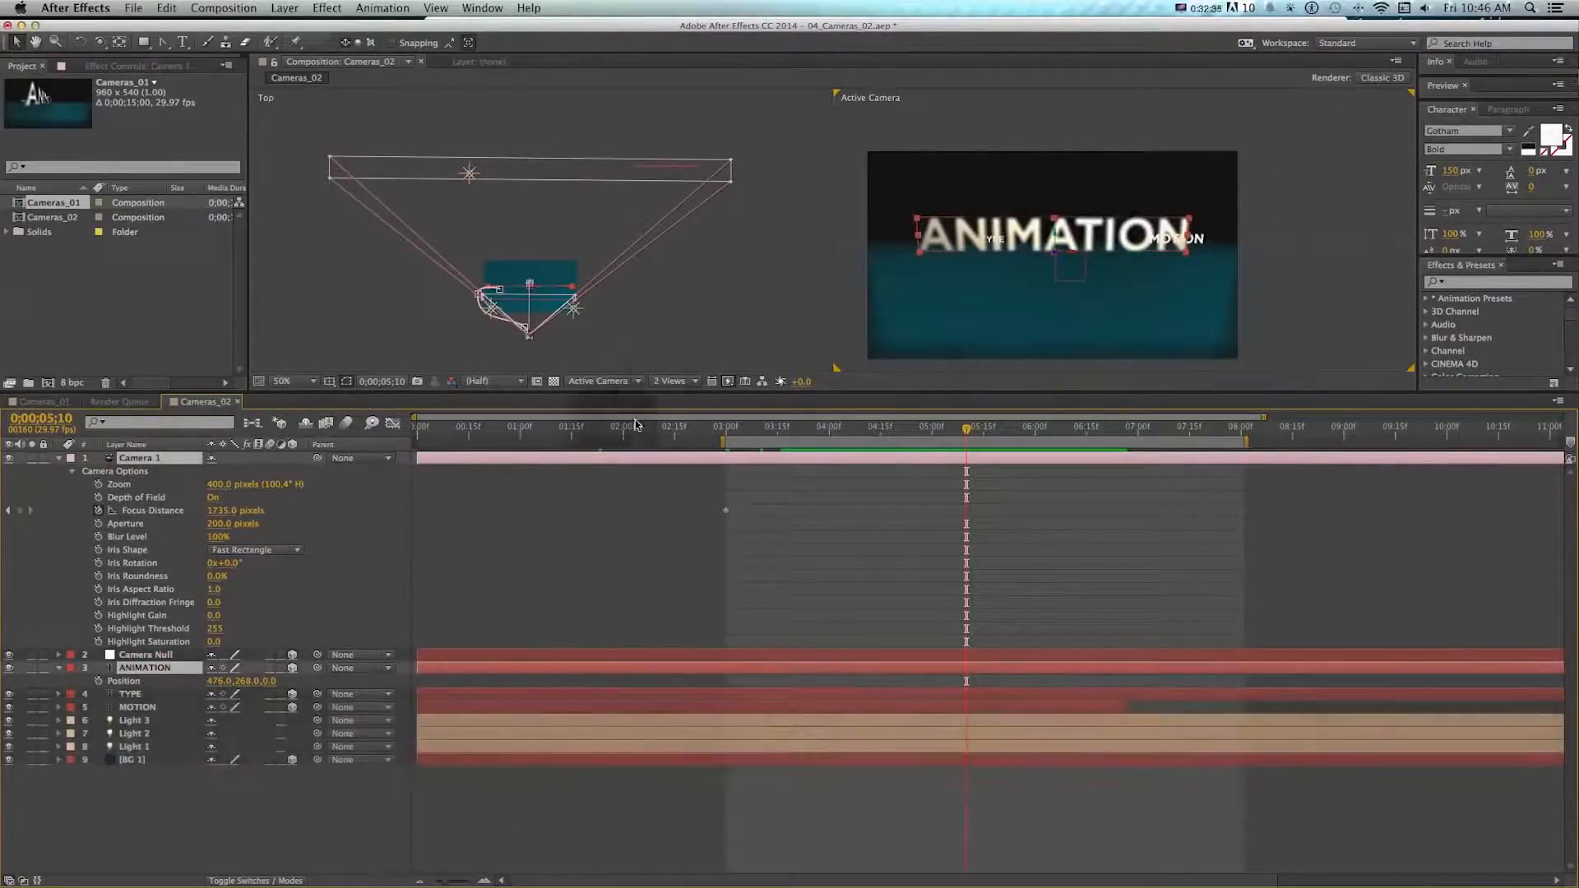
right_click(161, 464)
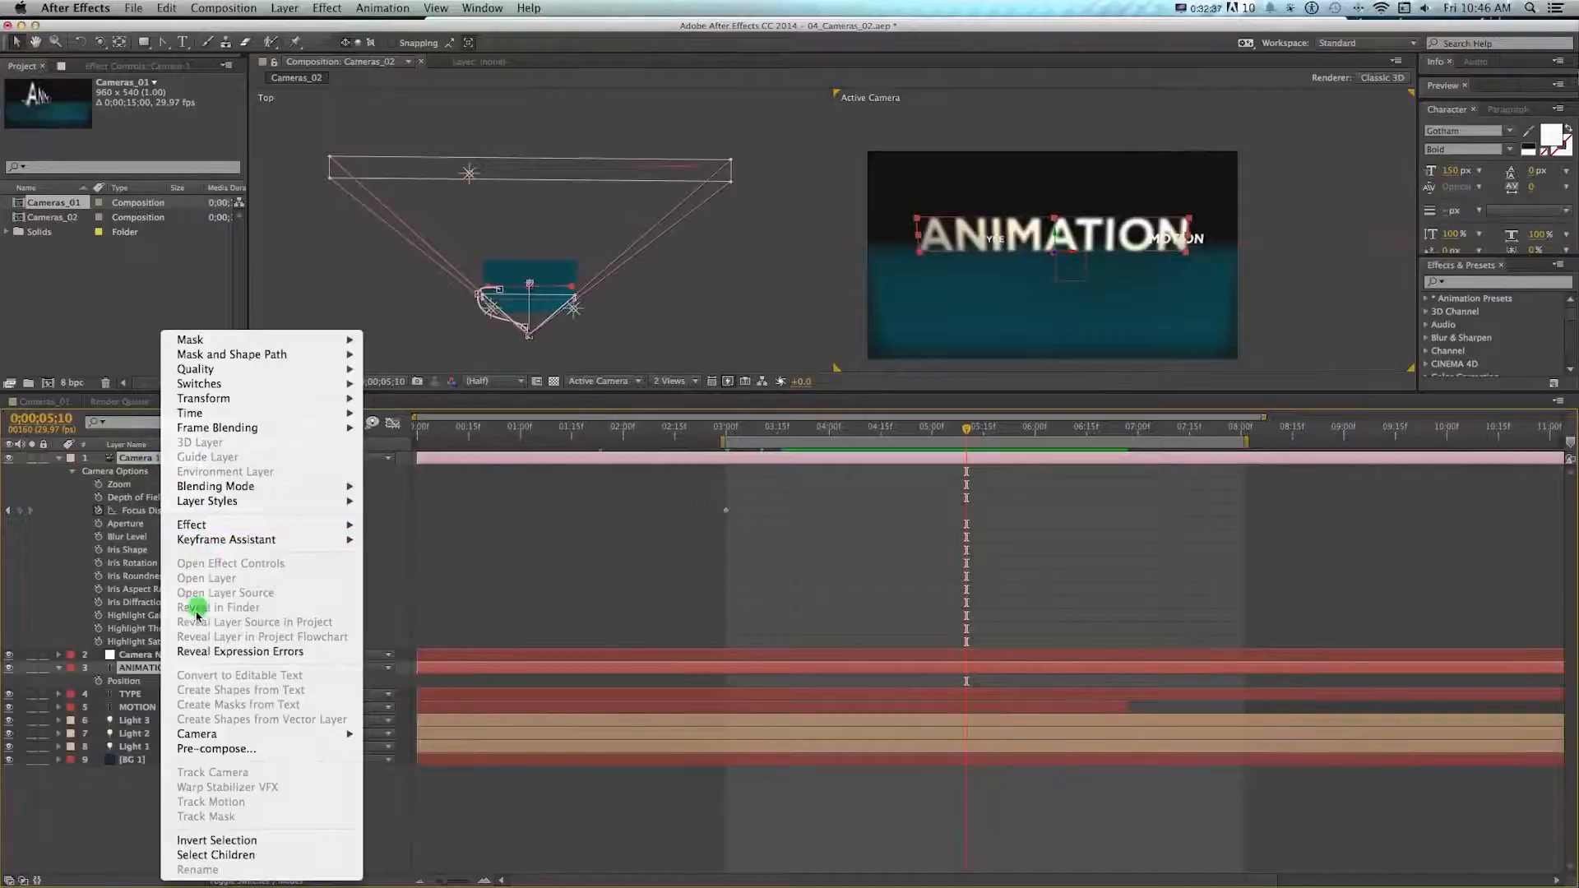
click(193, 735)
click(413, 793)
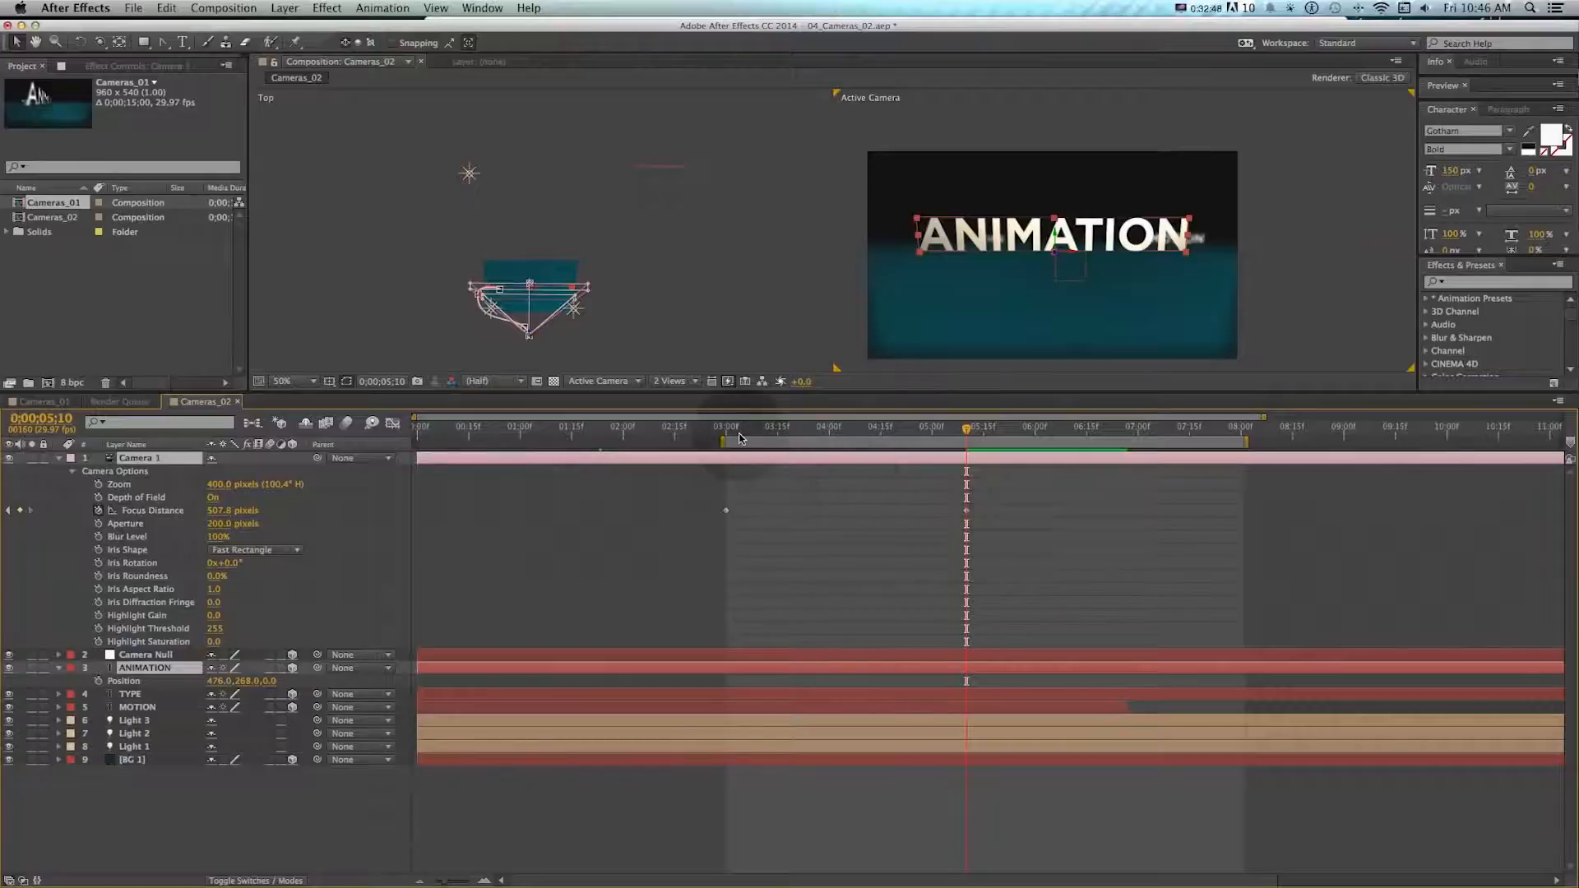
- Preview the focus shift from MOTION to ANIMATION, and scrub just past the first Focus Distance keyframe
key(KP_0)
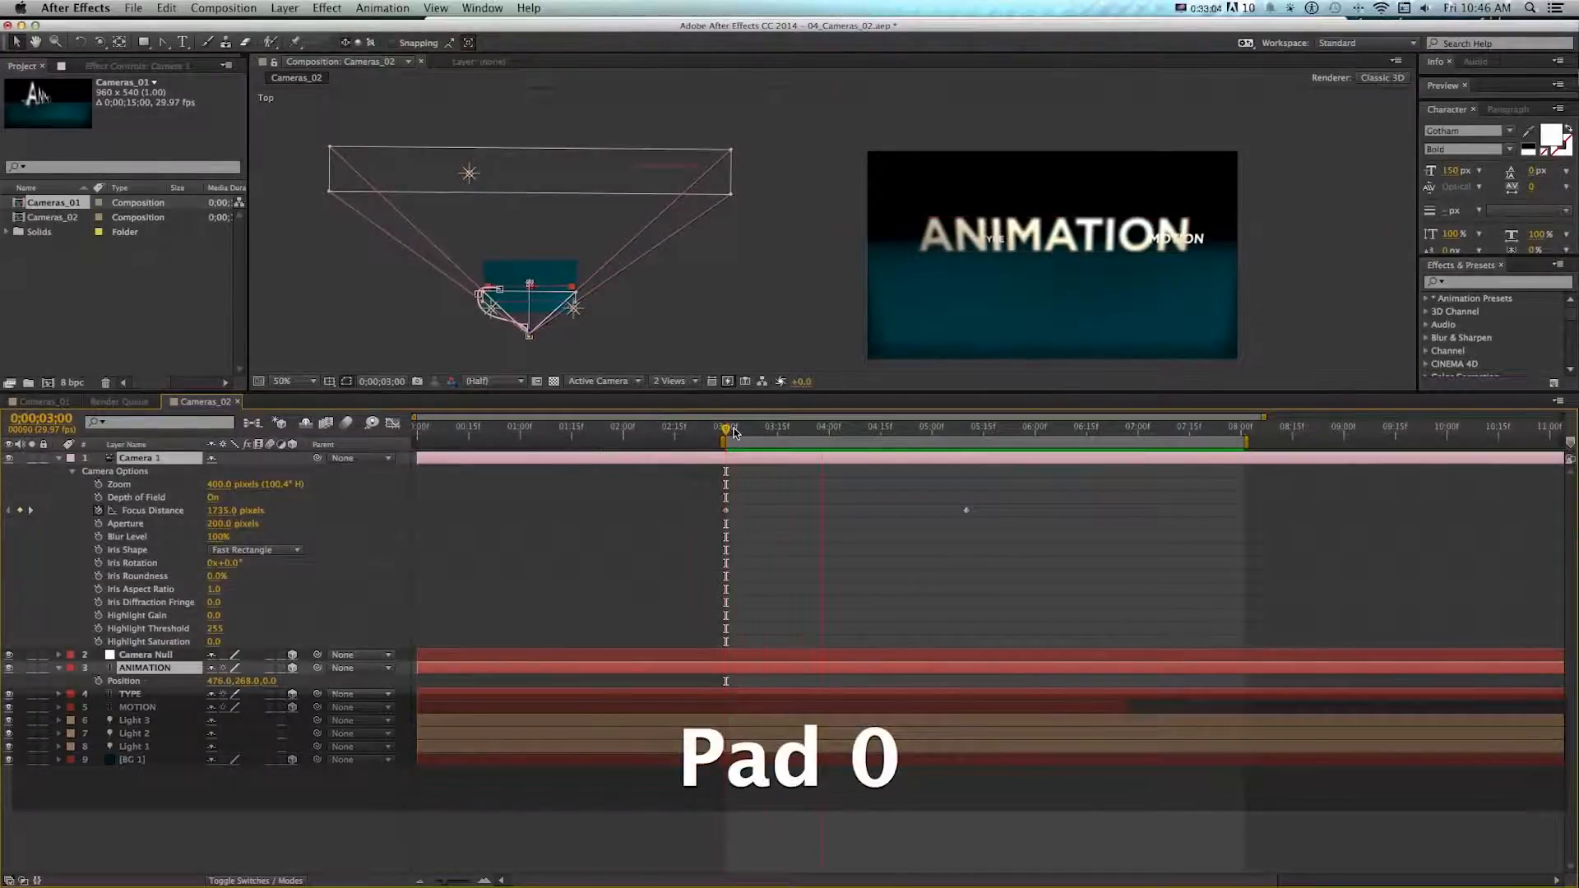
click(735, 420)
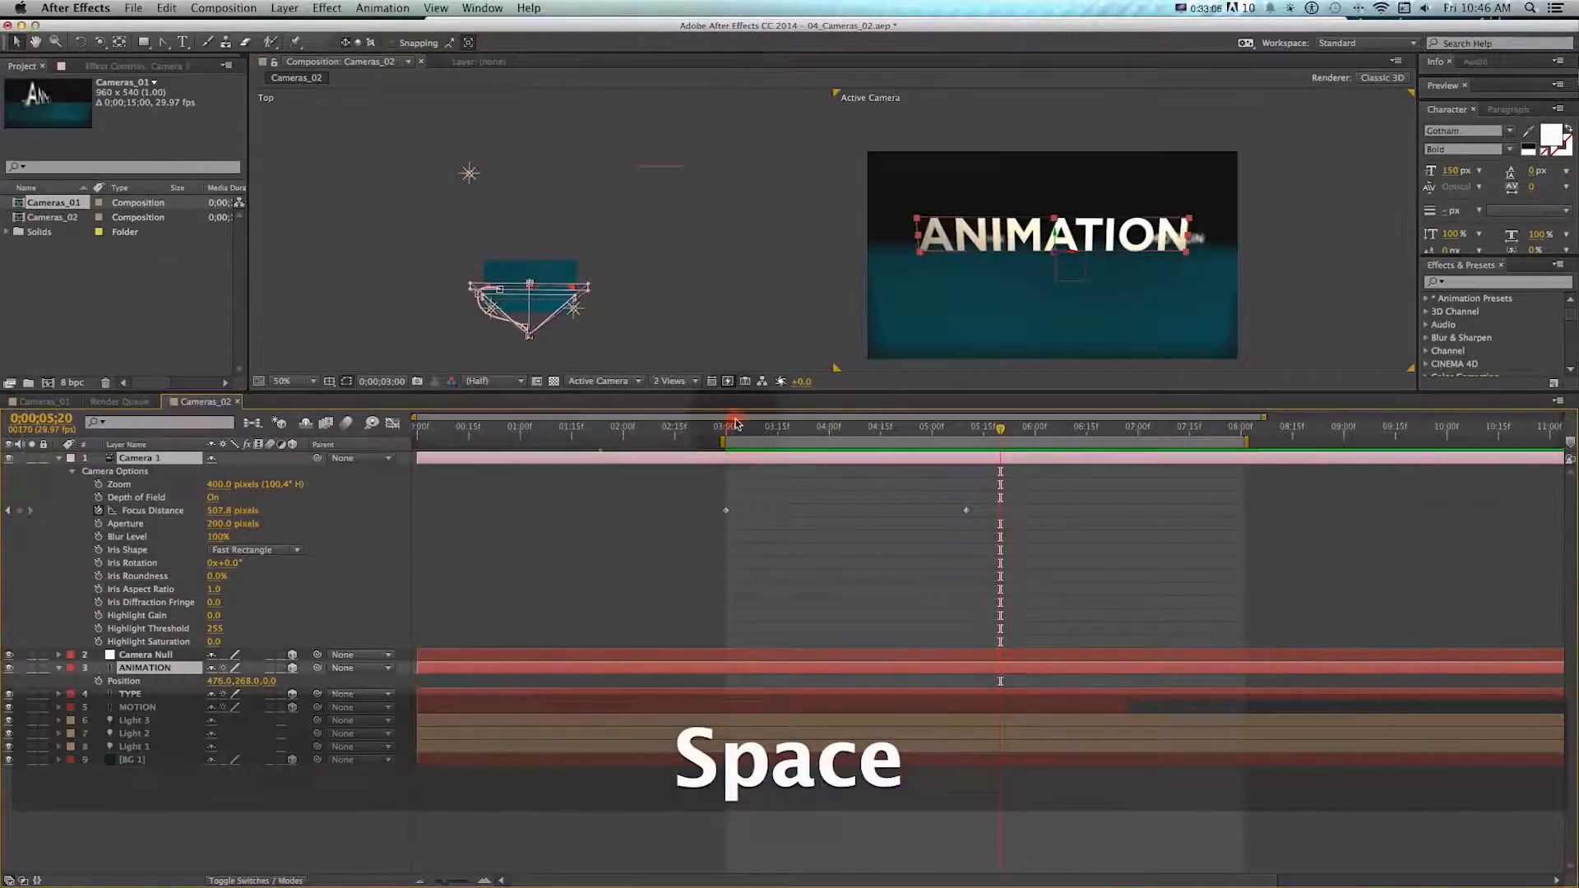
mouse_move(733, 434)
mouse_down()
mouse_move(990, 445)
mouse_move(729, 432)
mouse_move(751, 431)
mouse_up()
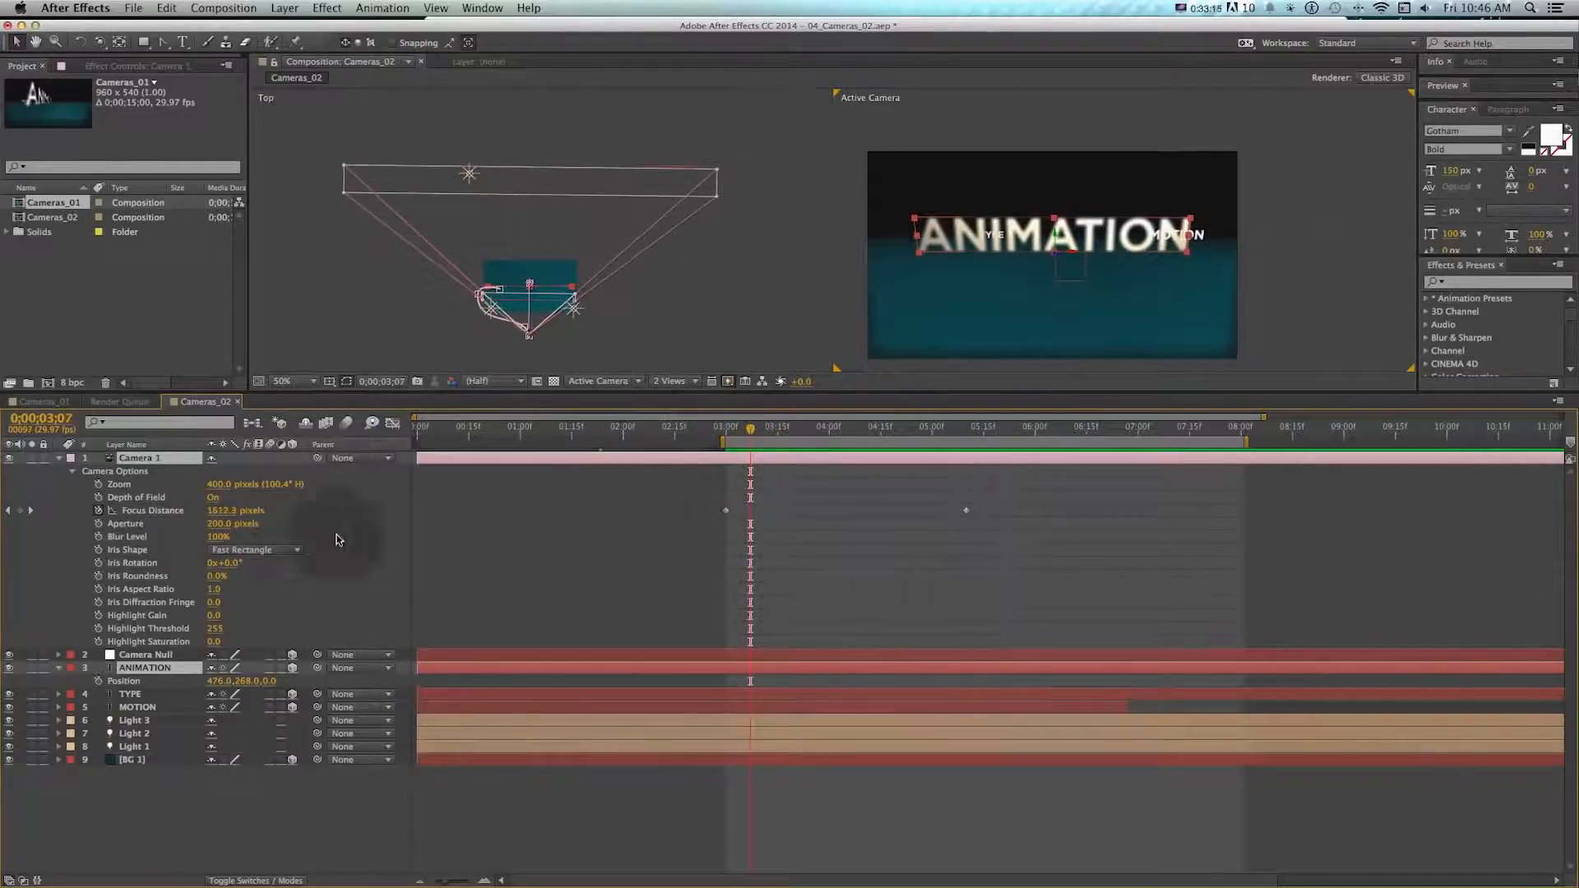
- Set Camera 1's Aperture to 583 pixels, and check the blur at 0;00;03;00 and 0;00;05;10
drag(217, 524, 1016, 382)
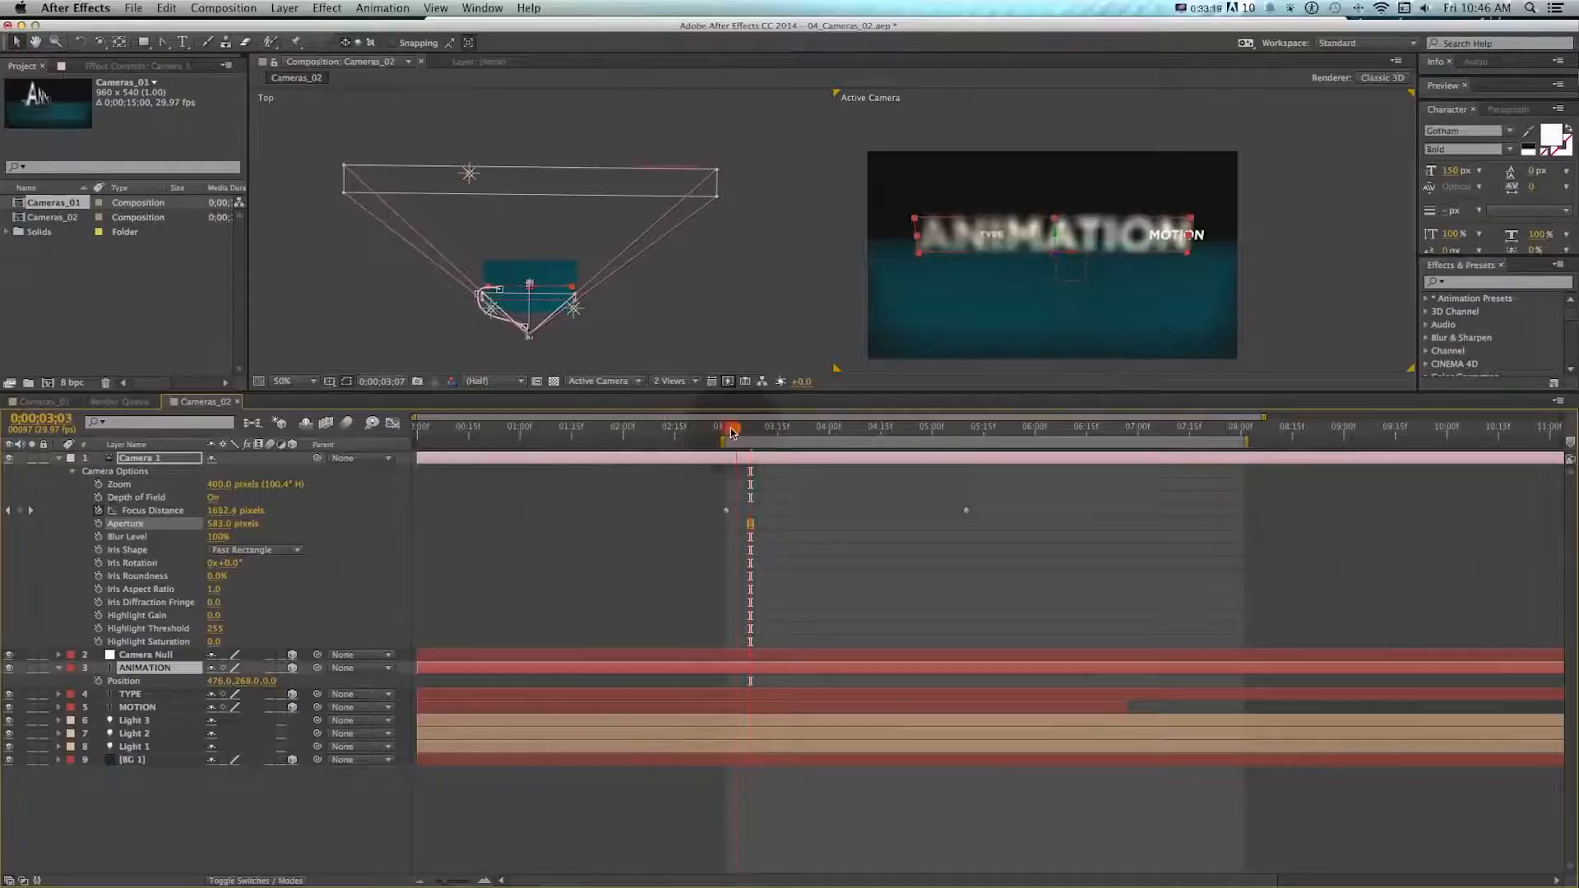
mouse_move(732, 432)
mouse_down()
mouse_move(951, 444)
mouse_move(725, 434)
mouse_up()
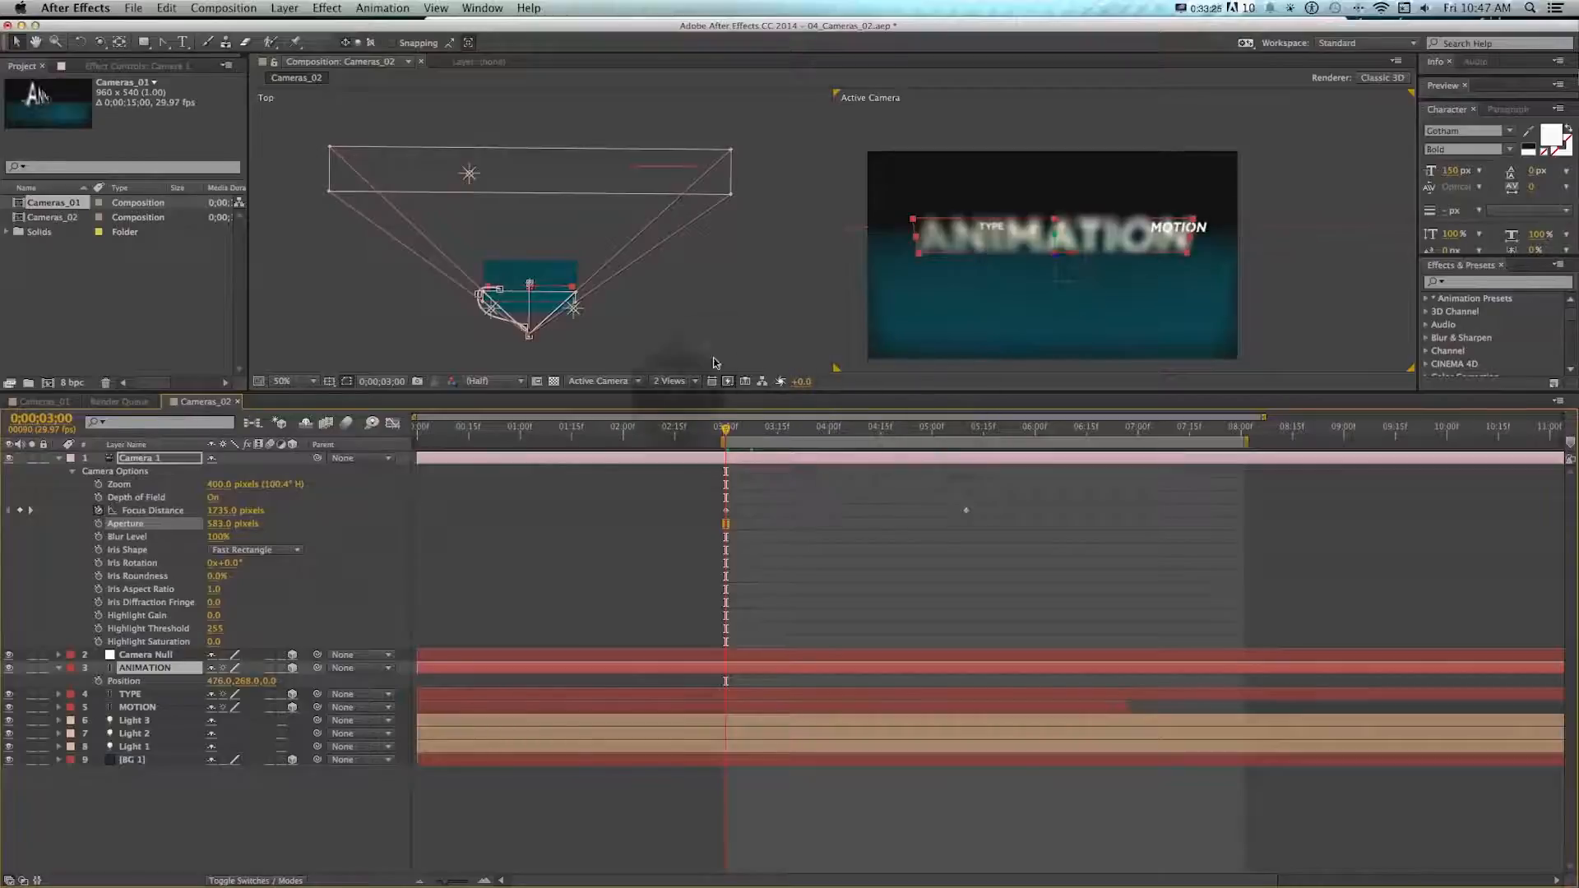
shift+click(965, 436)
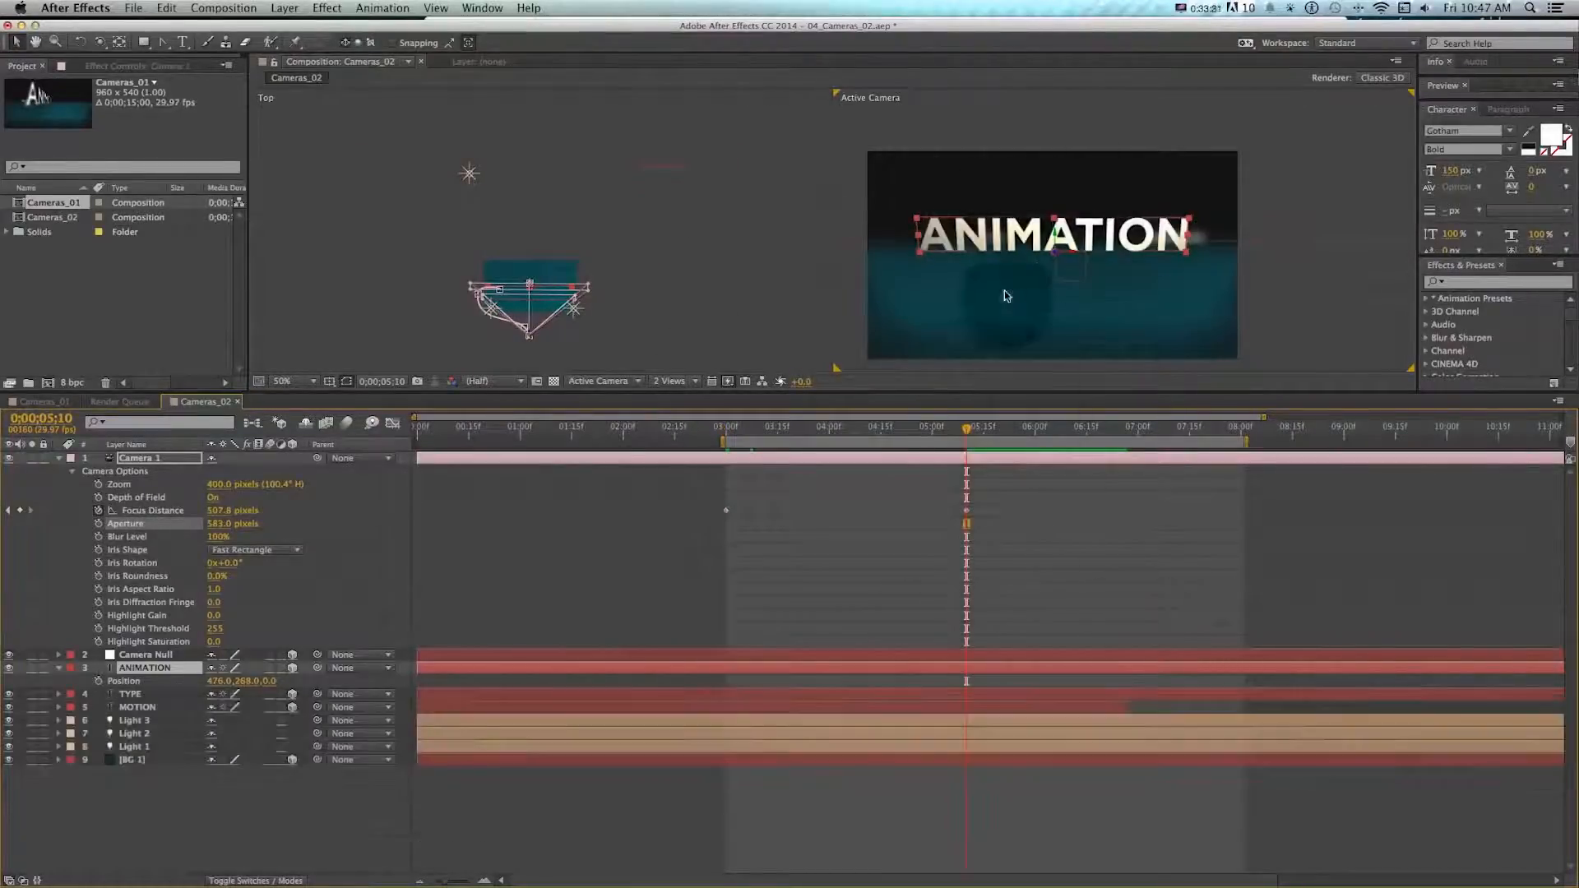
- Ease into the Focus Distance keyframe at 0;00;05;10 and ease out of the one at 0;00;03;00
drag(990, 539, 873, 480)
right_click(967, 511)
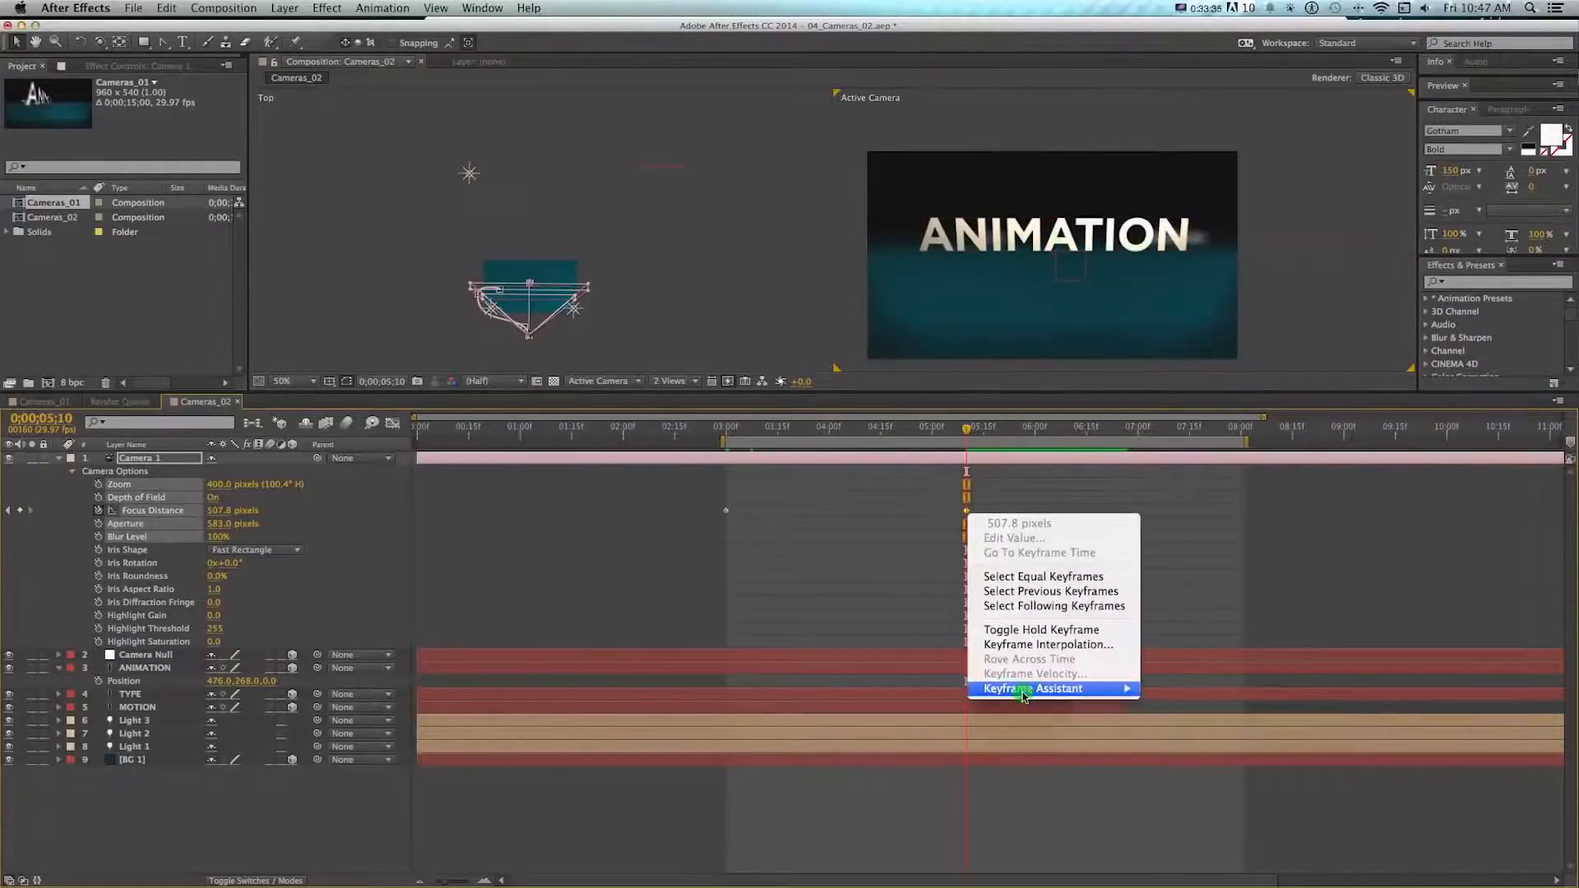
mouse_move(1023, 695)
click(1219, 733)
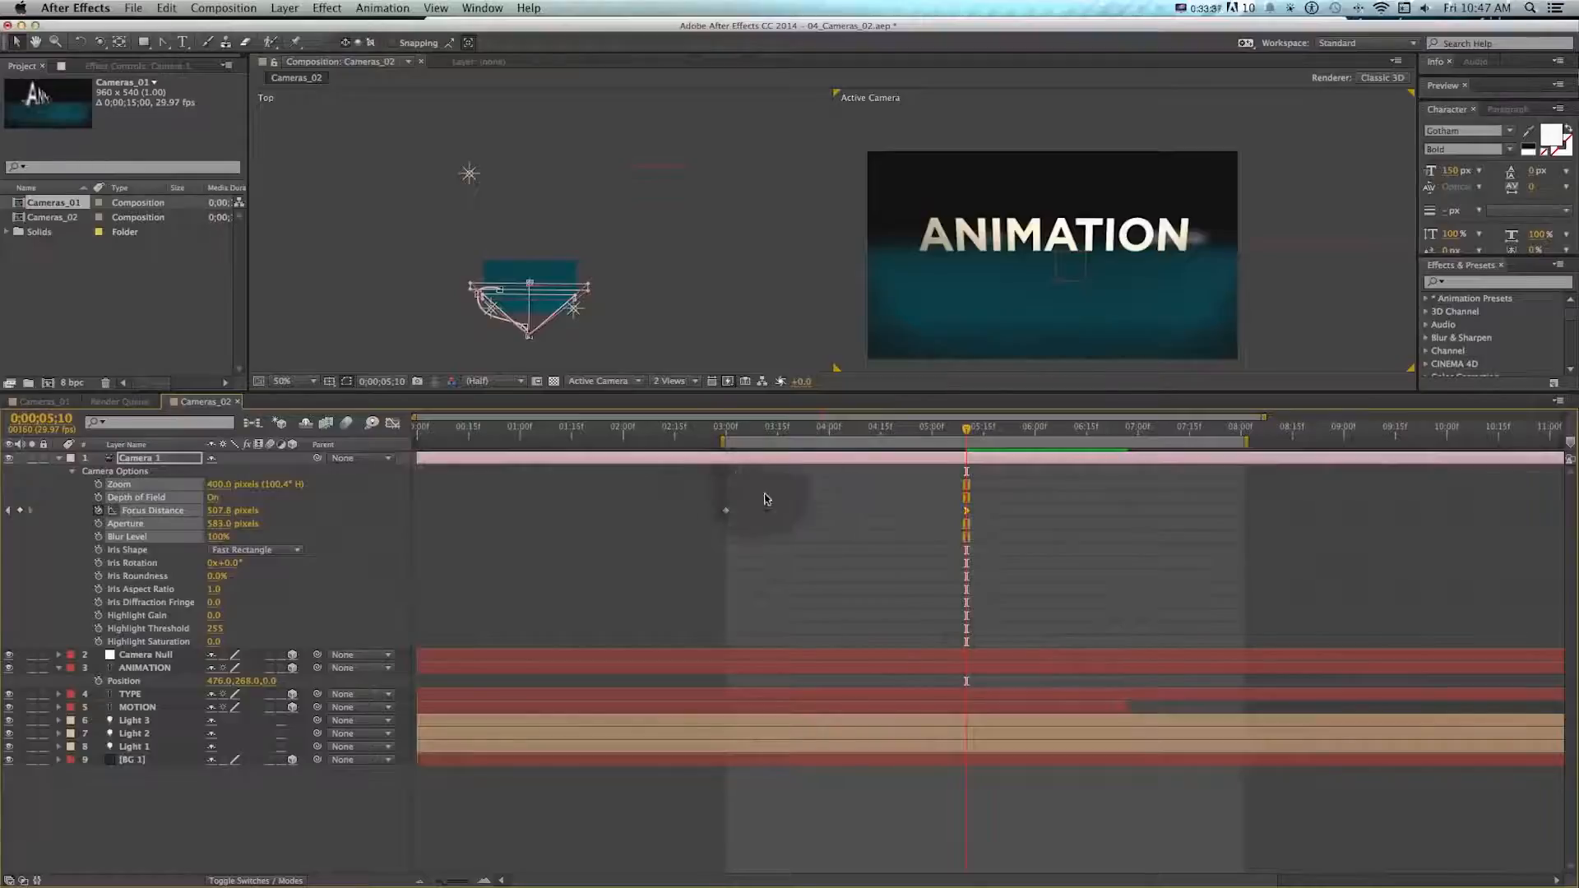
click(1022, 585)
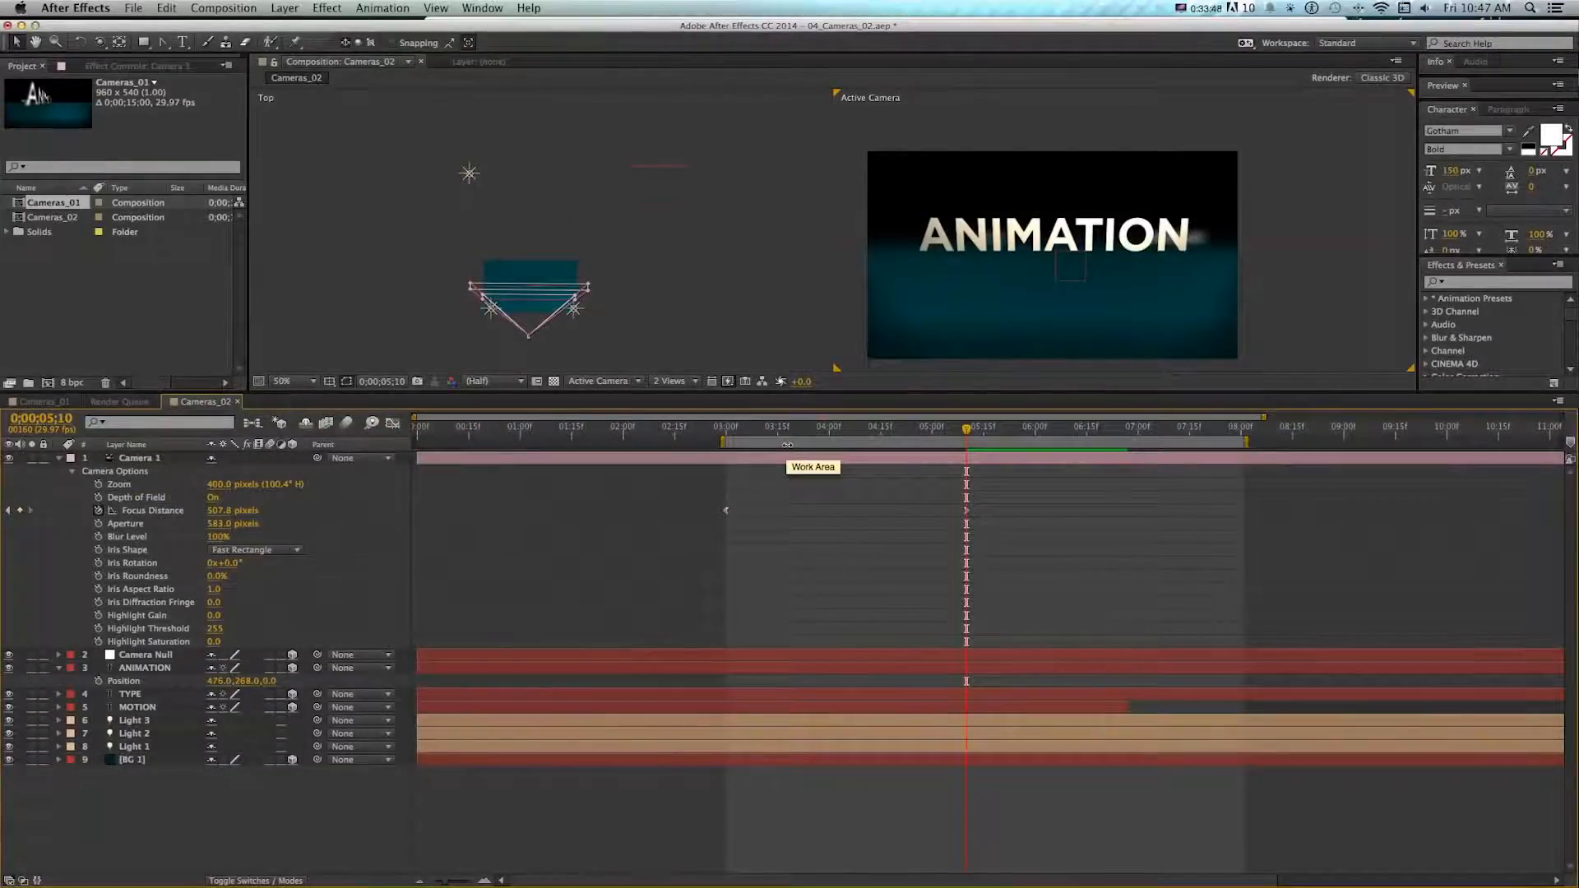
- Examine the blurred MOTION text behind ANIMATION at 0;00;05;10 in the Active Camera view at 200% zoom
key(v)
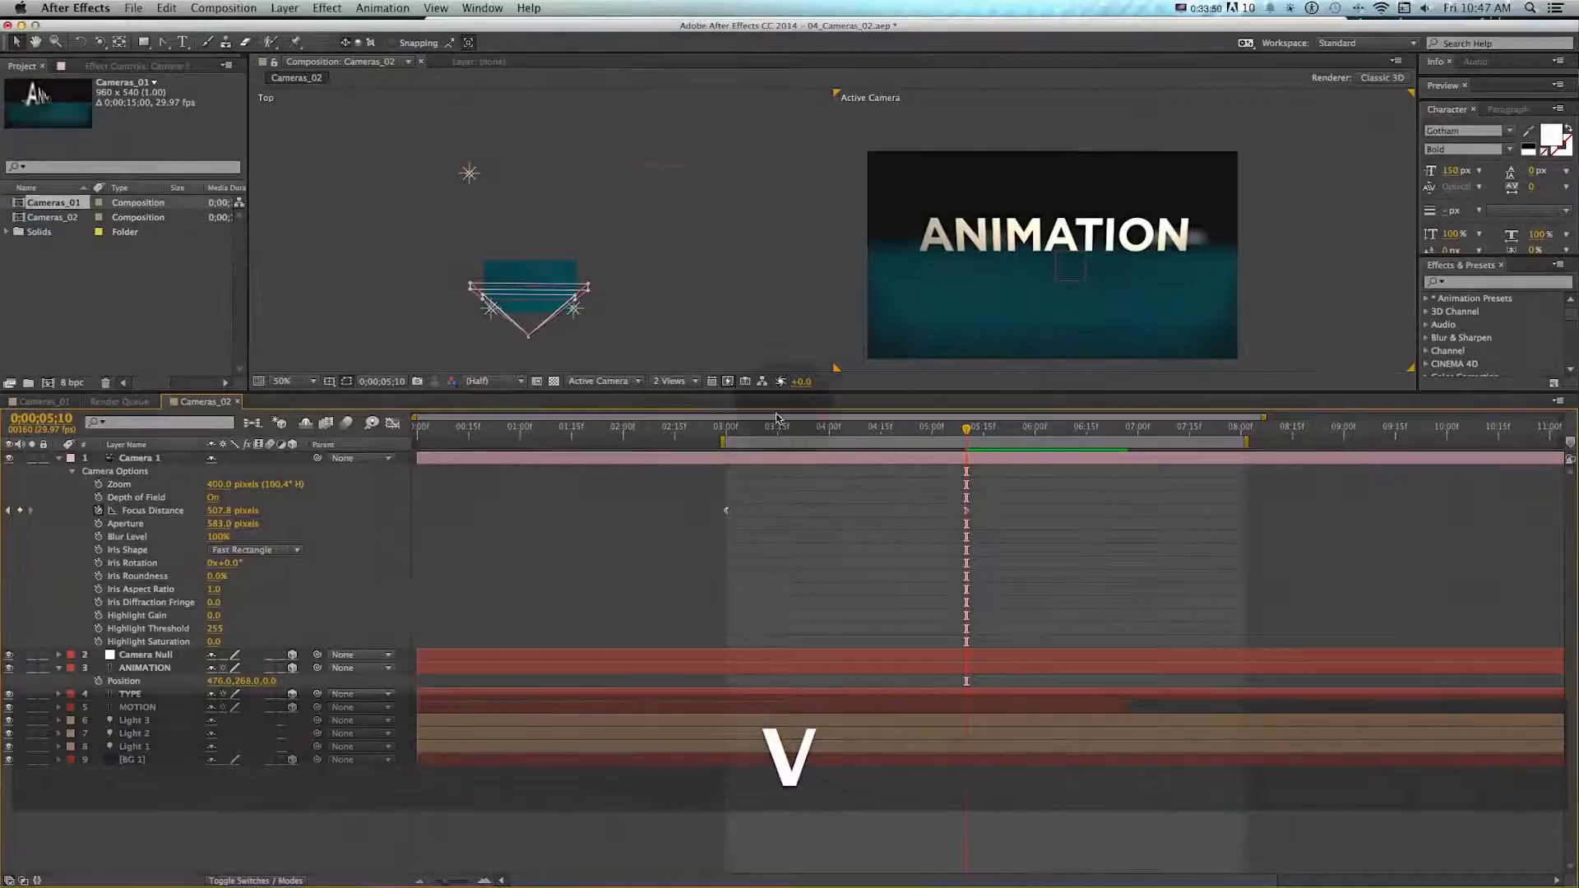
drag(786, 445, 968, 427)
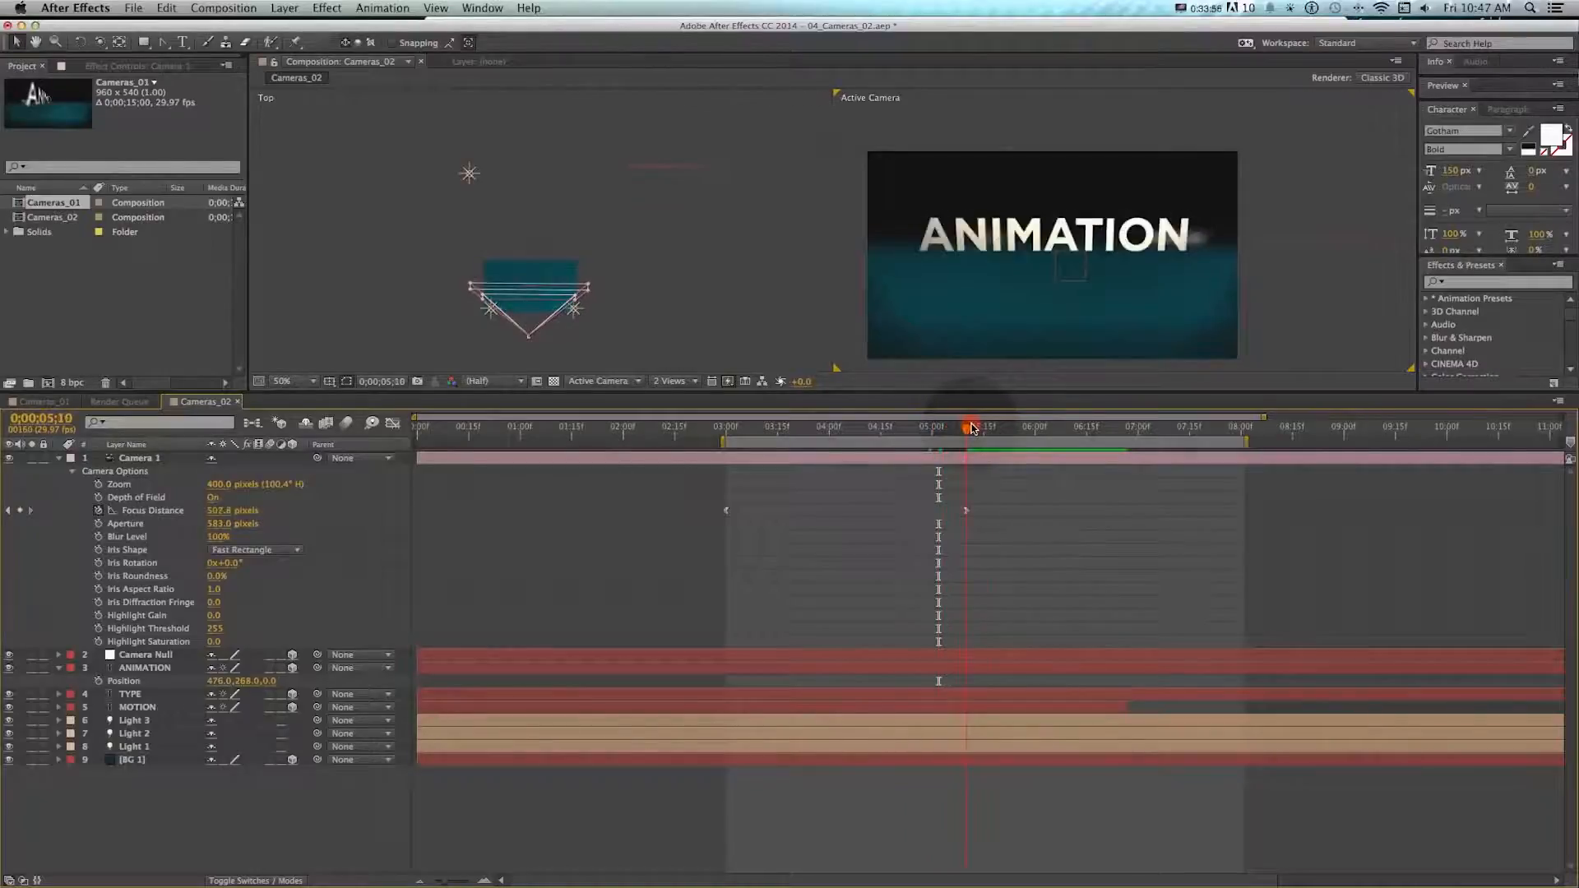
key(z)
click(1181, 231)
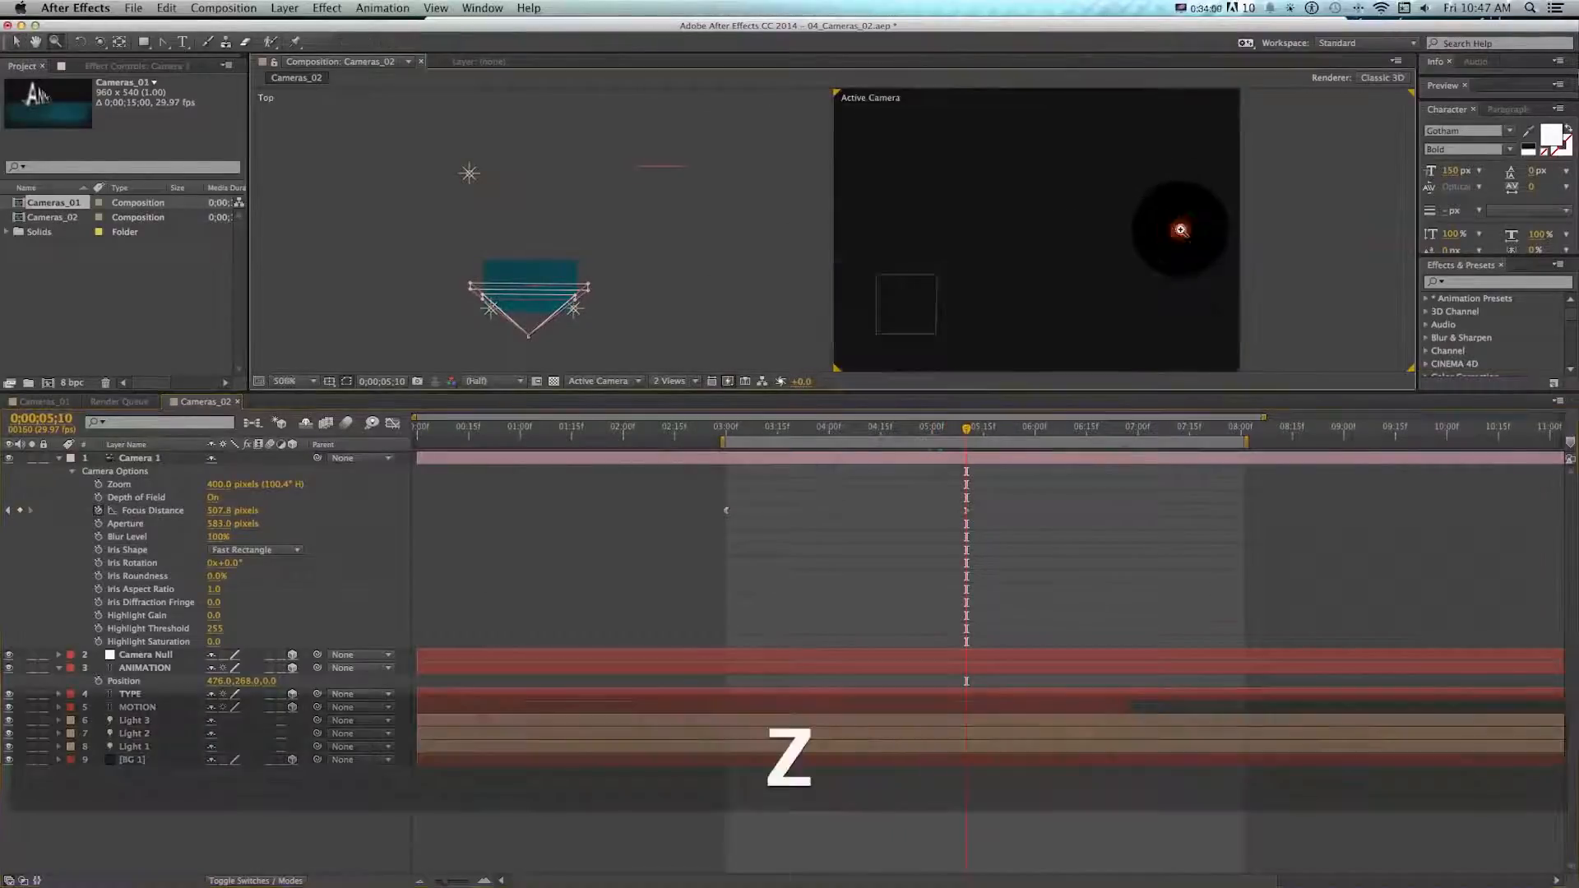
key(space)
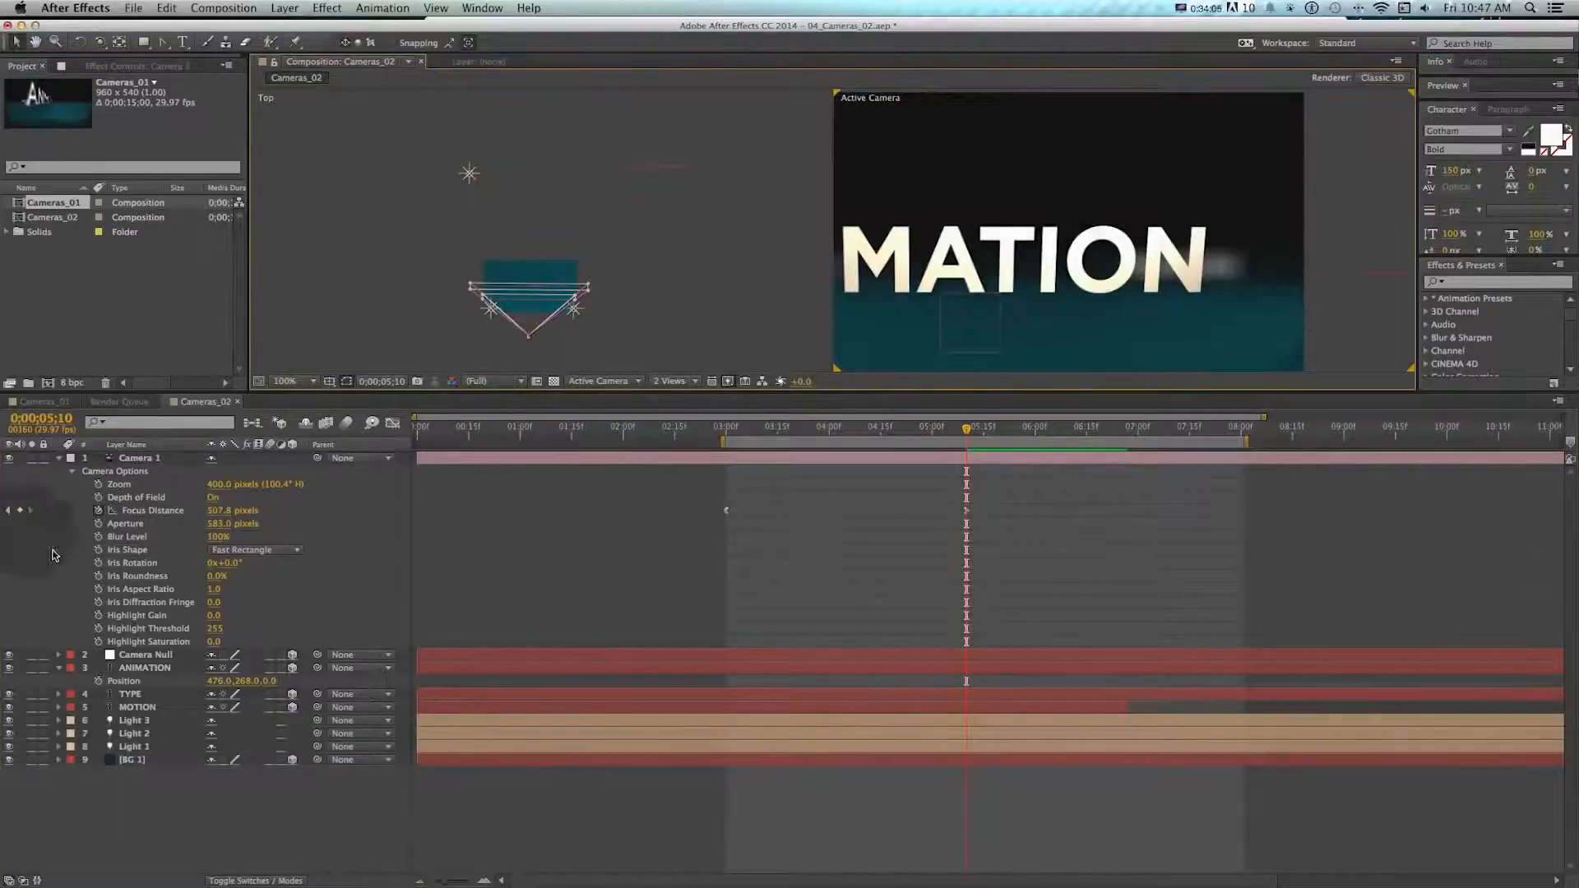
scroll(130, 557, up, 5)
scroll(82, 541, down, 5)
scroll(1299, 267, up, 1)
key(space)
drag(1131, 259, 1189, 284)
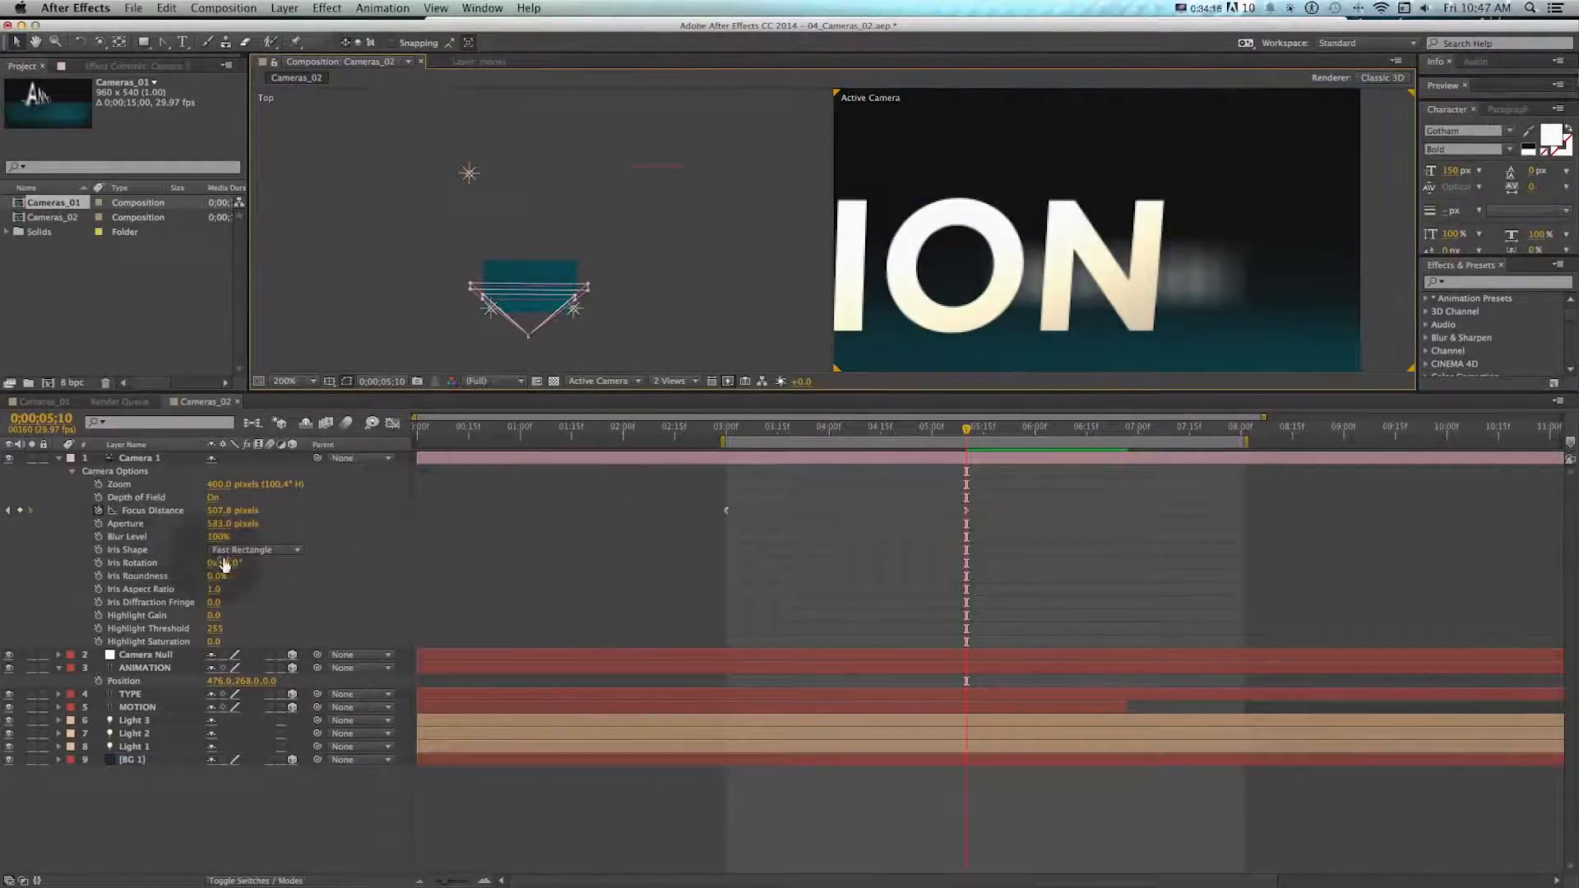
- Set Camera 1's Iris Shape to Hexagon, and review the out-of-focus text at 100% zoom
click(261, 550)
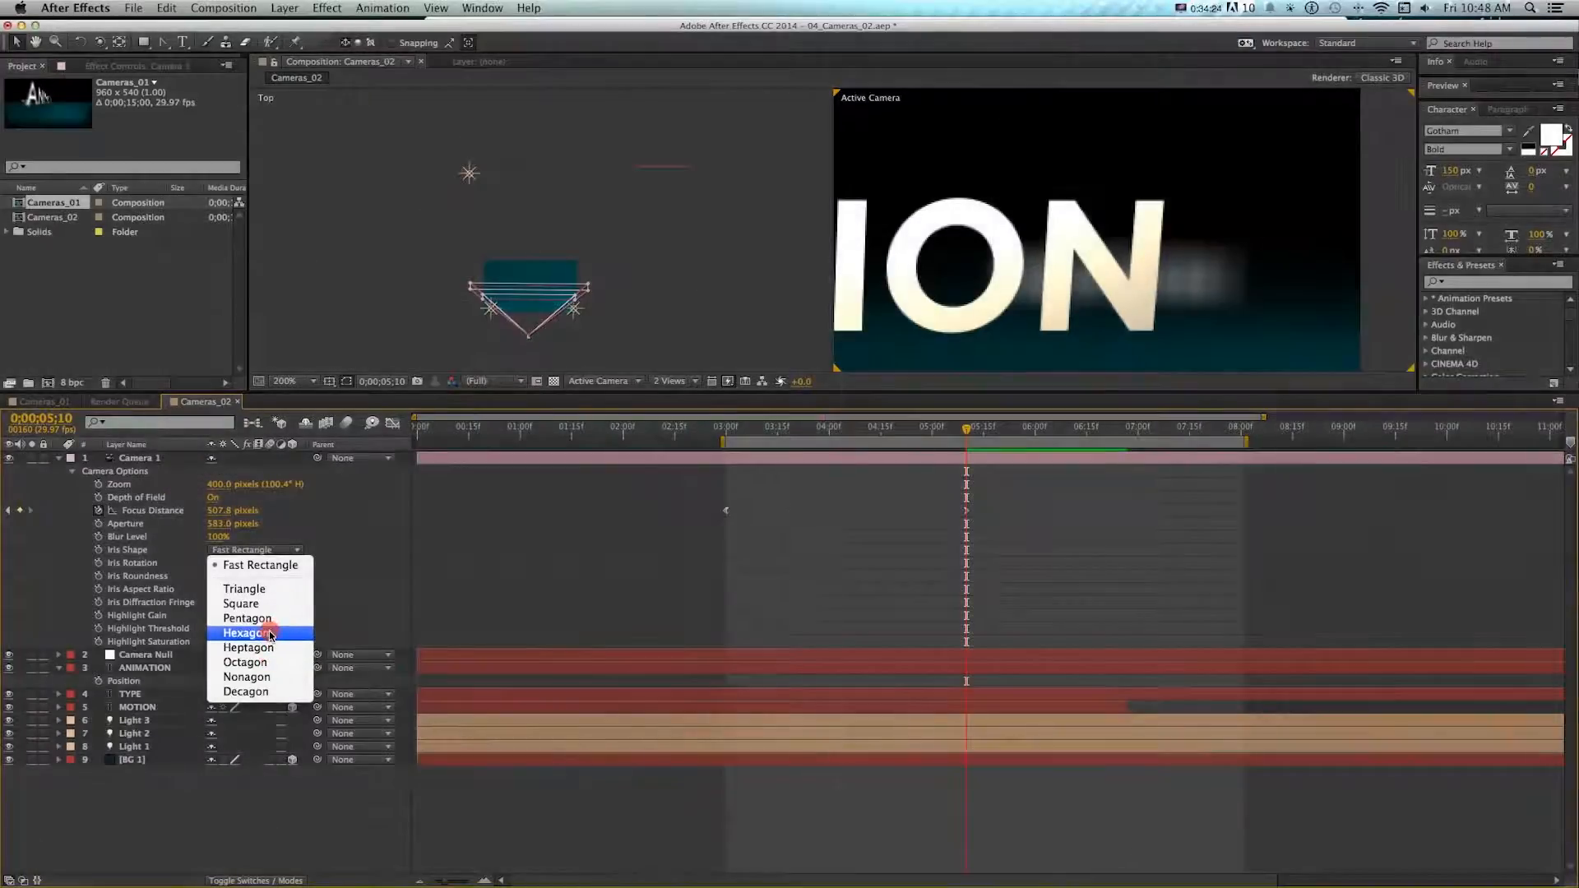
click(245, 633)
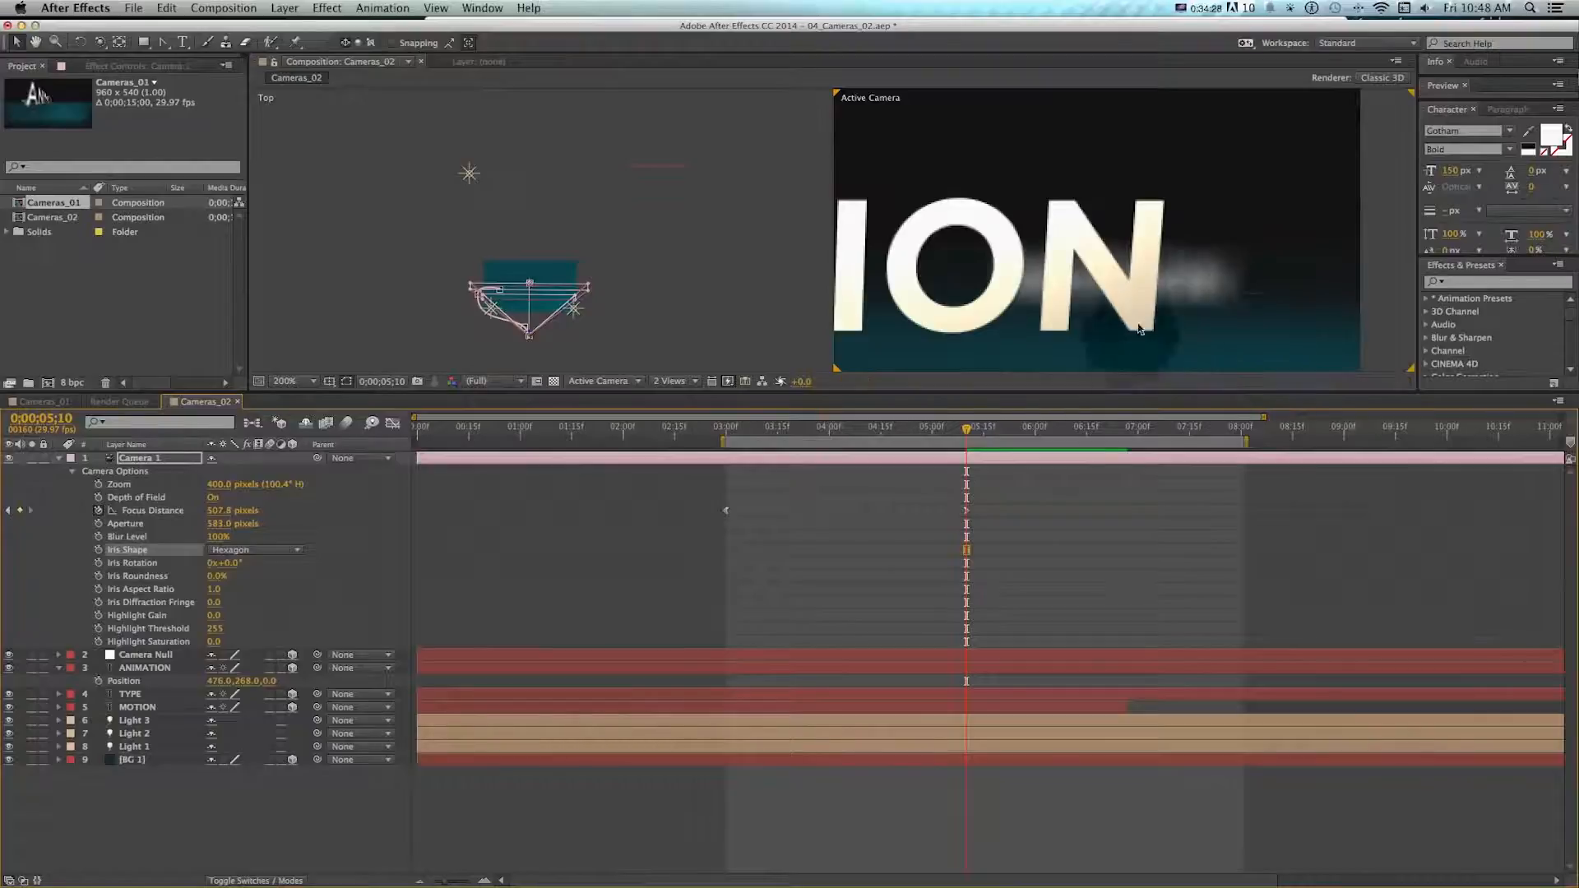
key(super+minus)
key(space)
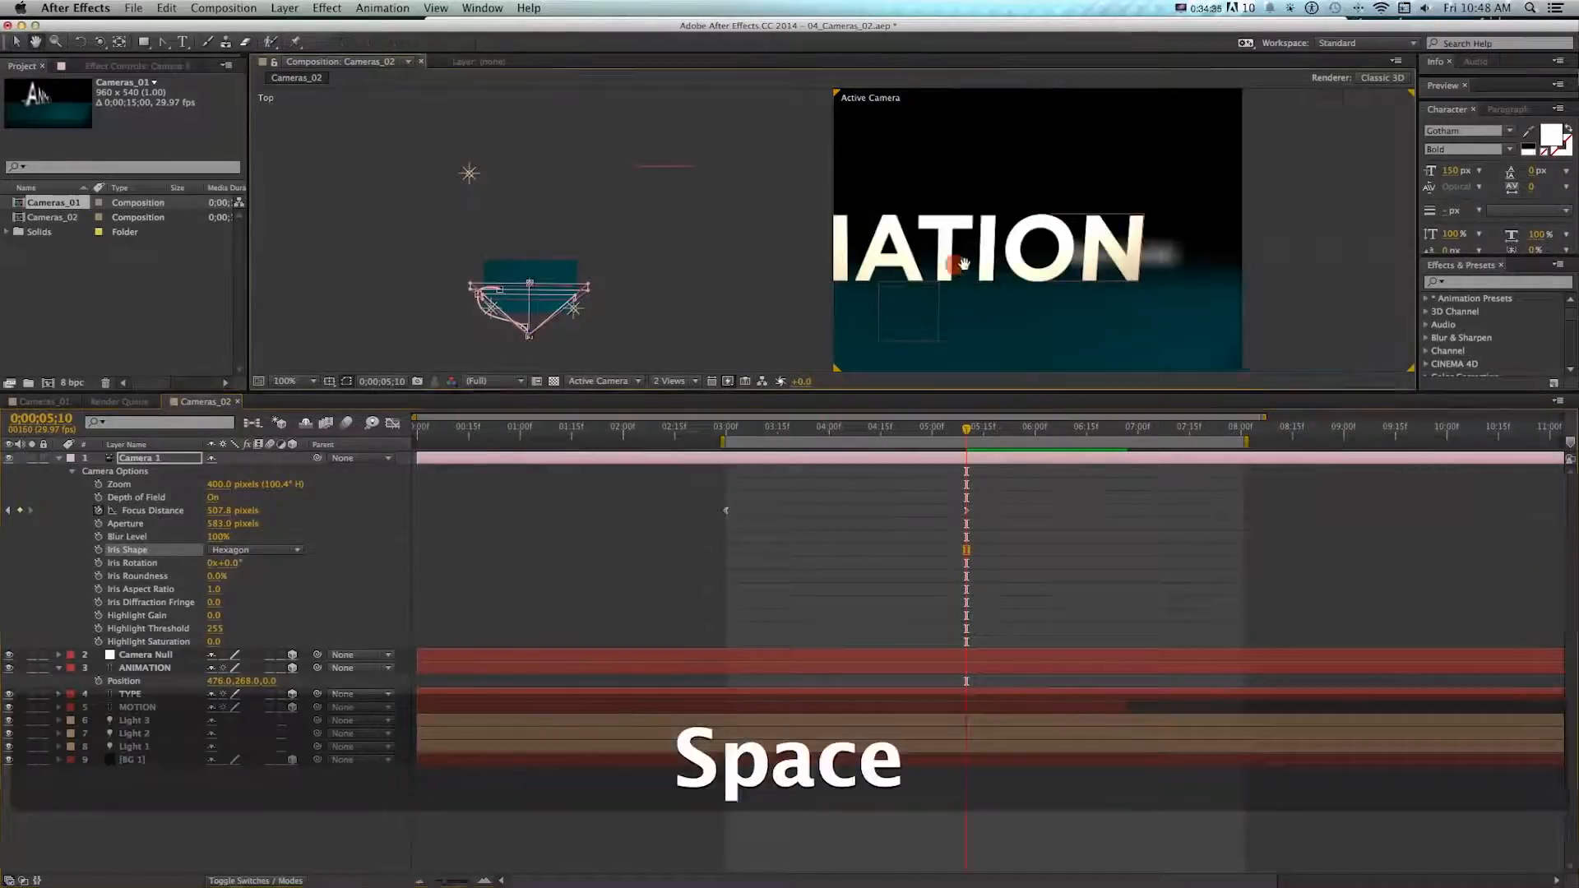
drag(954, 264, 1083, 256)
- Enable motion blur for the composition, Camera Null, the three text layers and BG 1, and start the work area at 0;00;00;00
click(346, 422)
drag(274, 662, 265, 823)
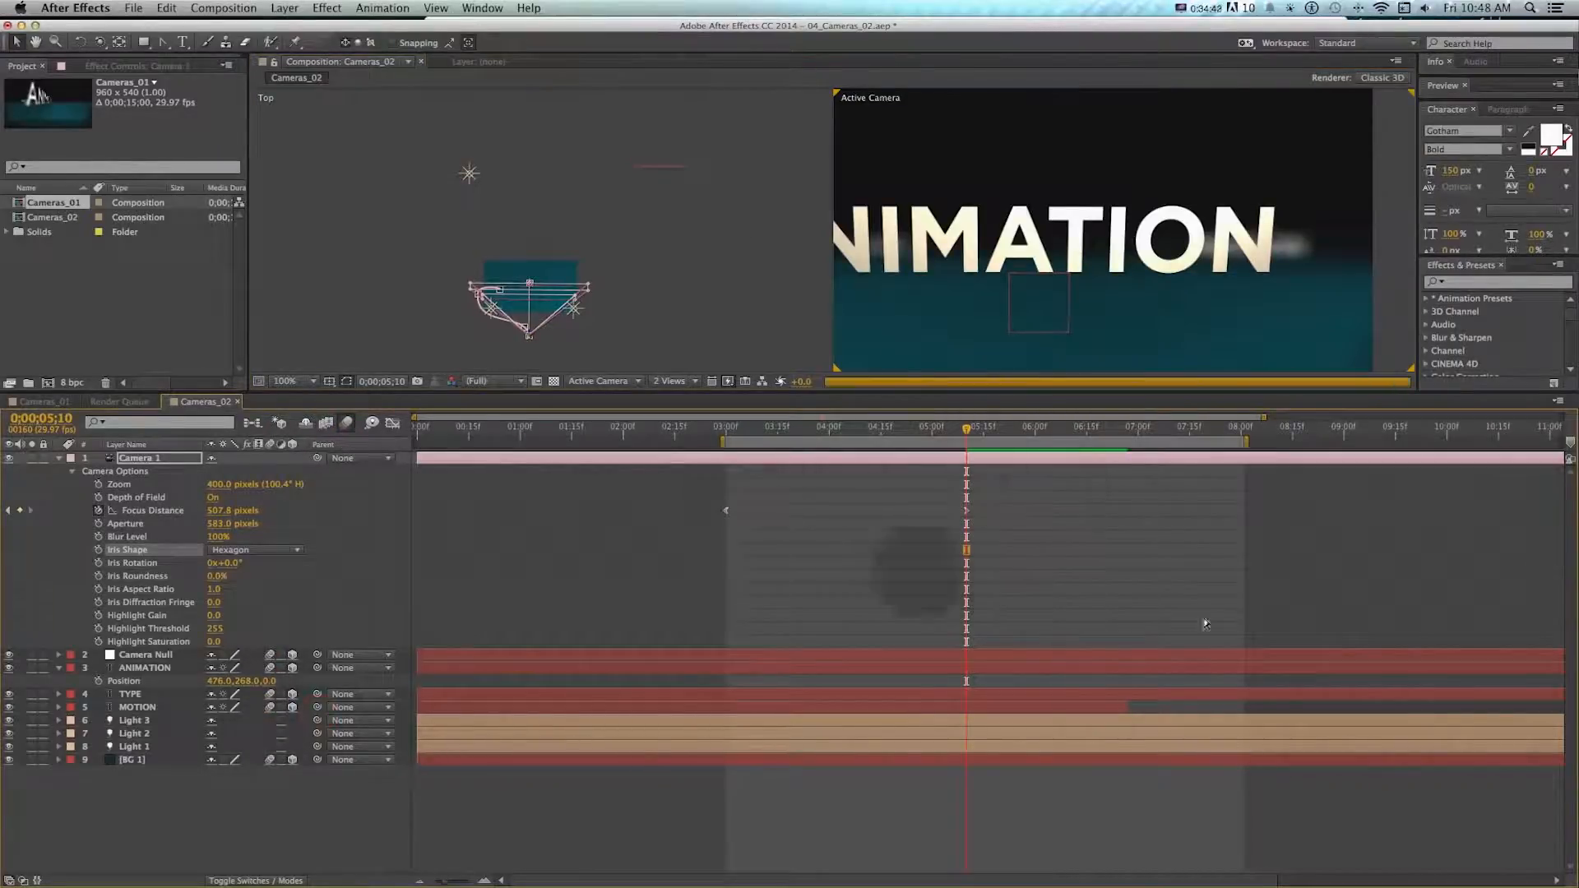
key(super+minus)
key(space)
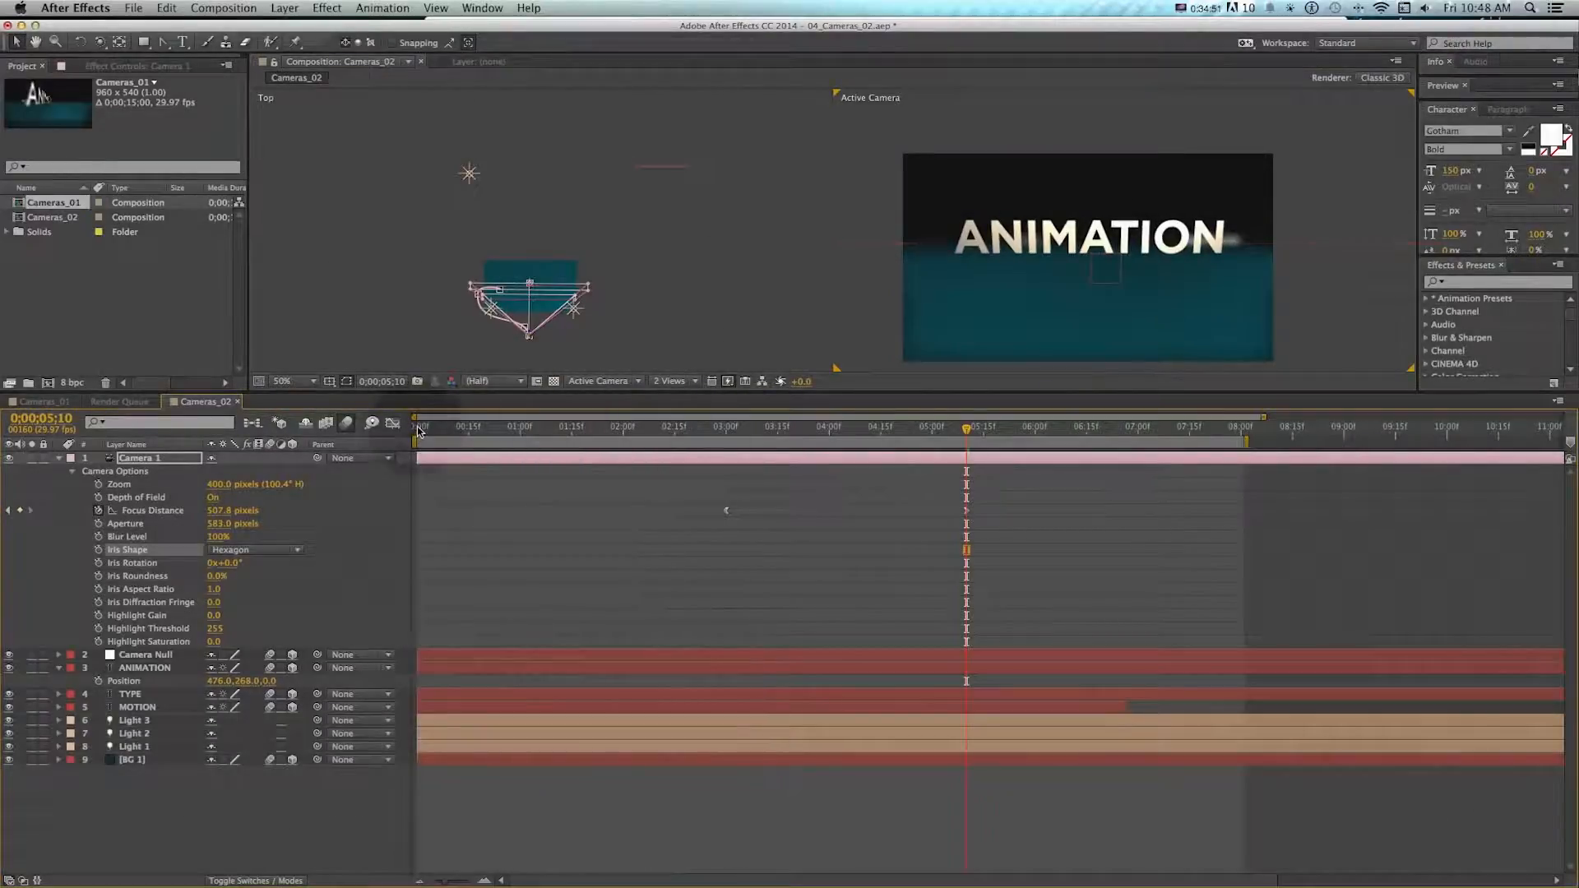
- Check the depth of field and motion blur at 0;00;03;00, 0;00;05;10 and 0;00;00;00
drag(418, 431, 487, 429)
drag(634, 440, 737, 432)
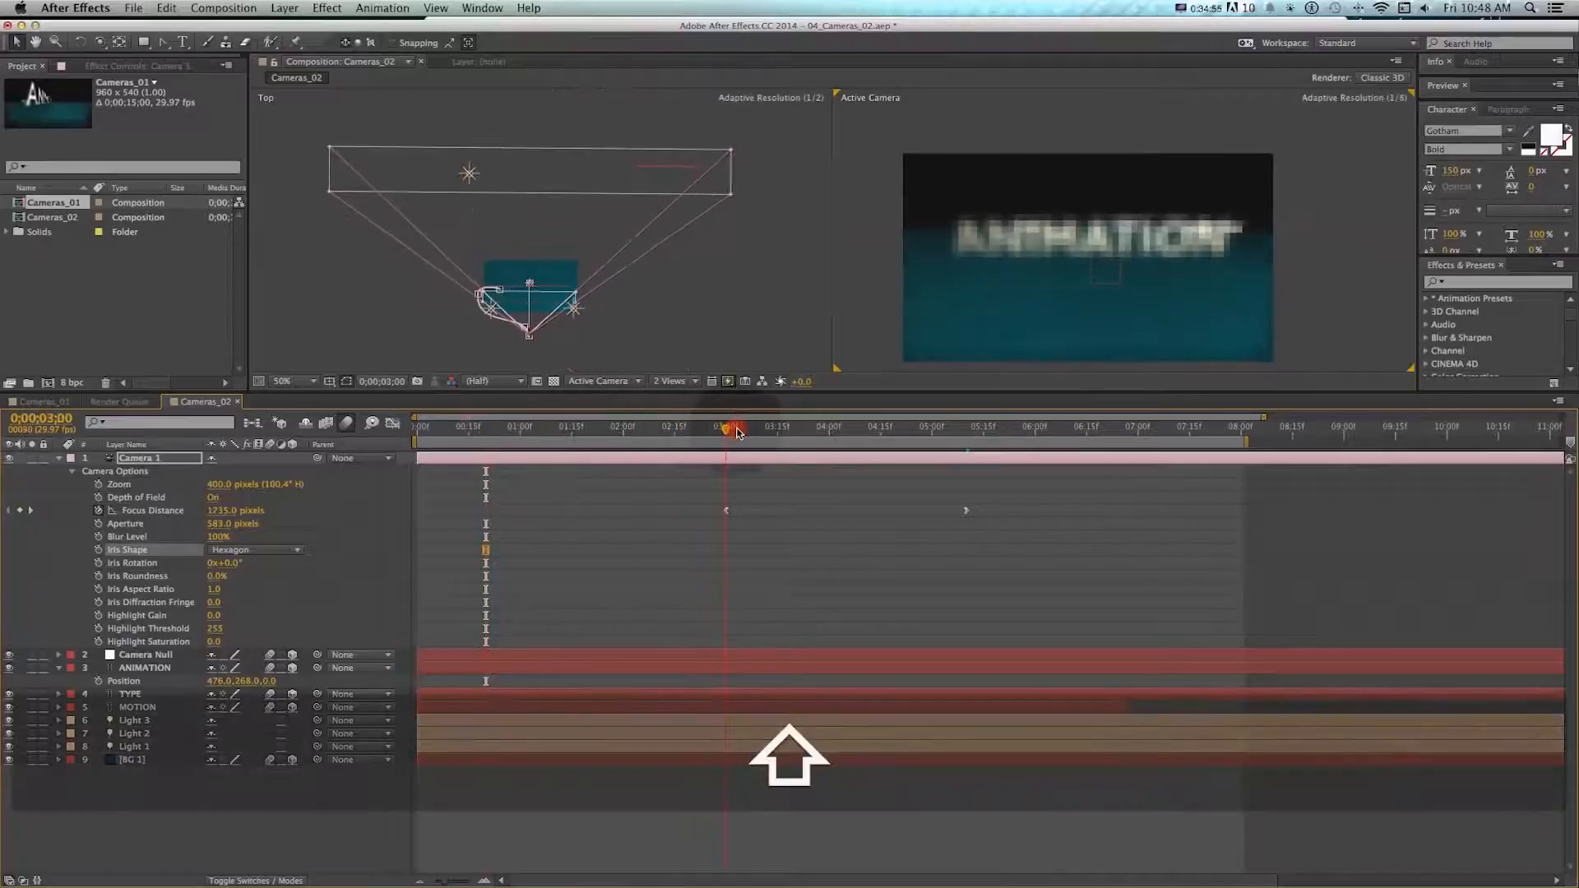
shift+click(962, 428)
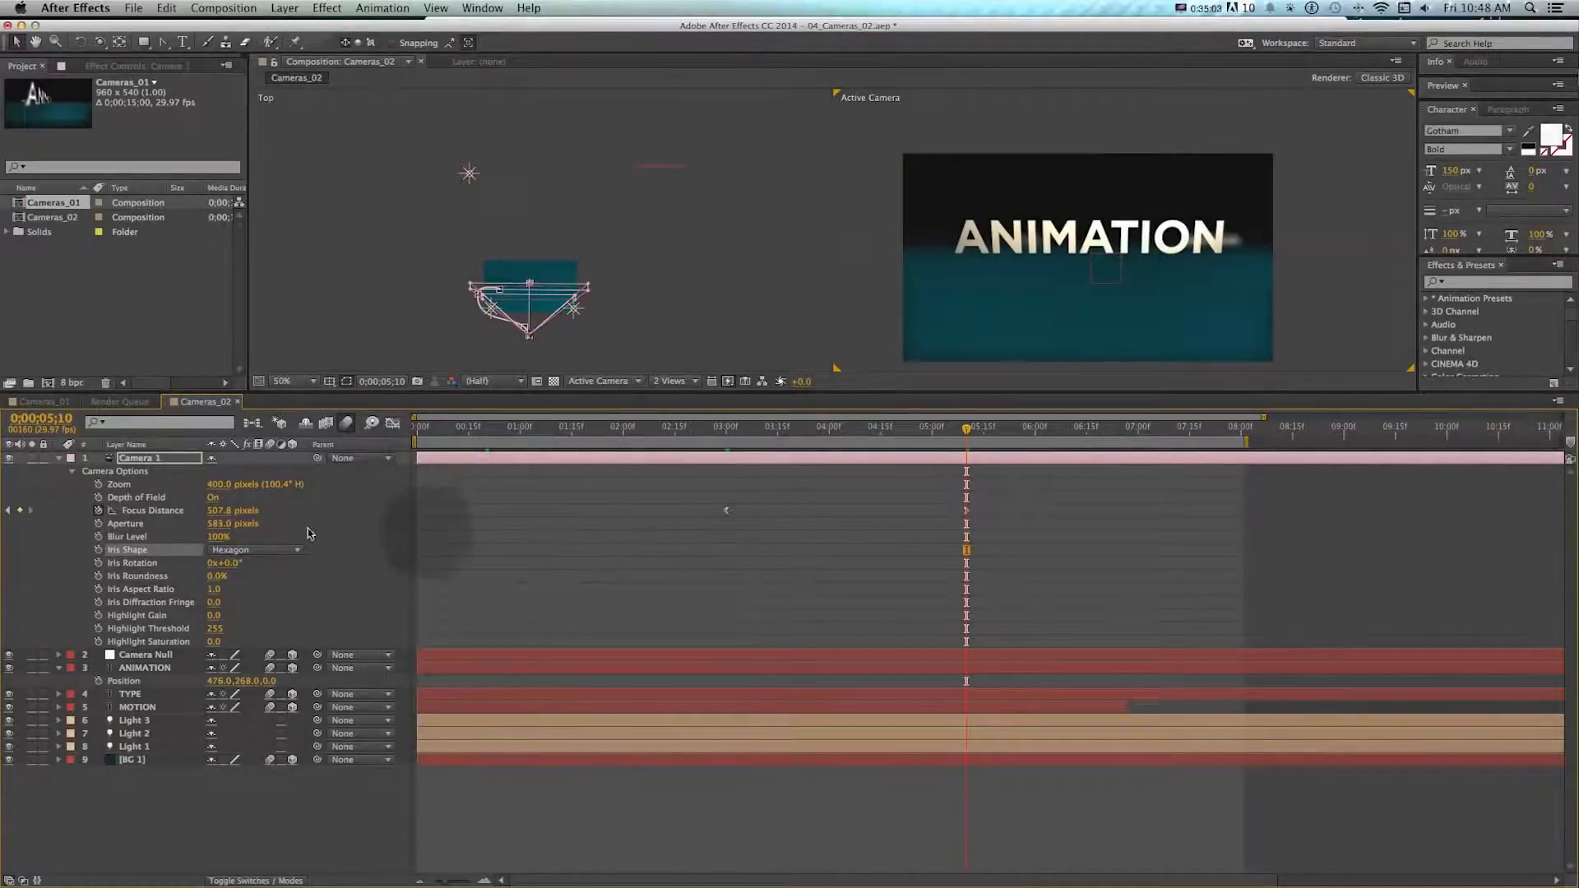
click(421, 433)
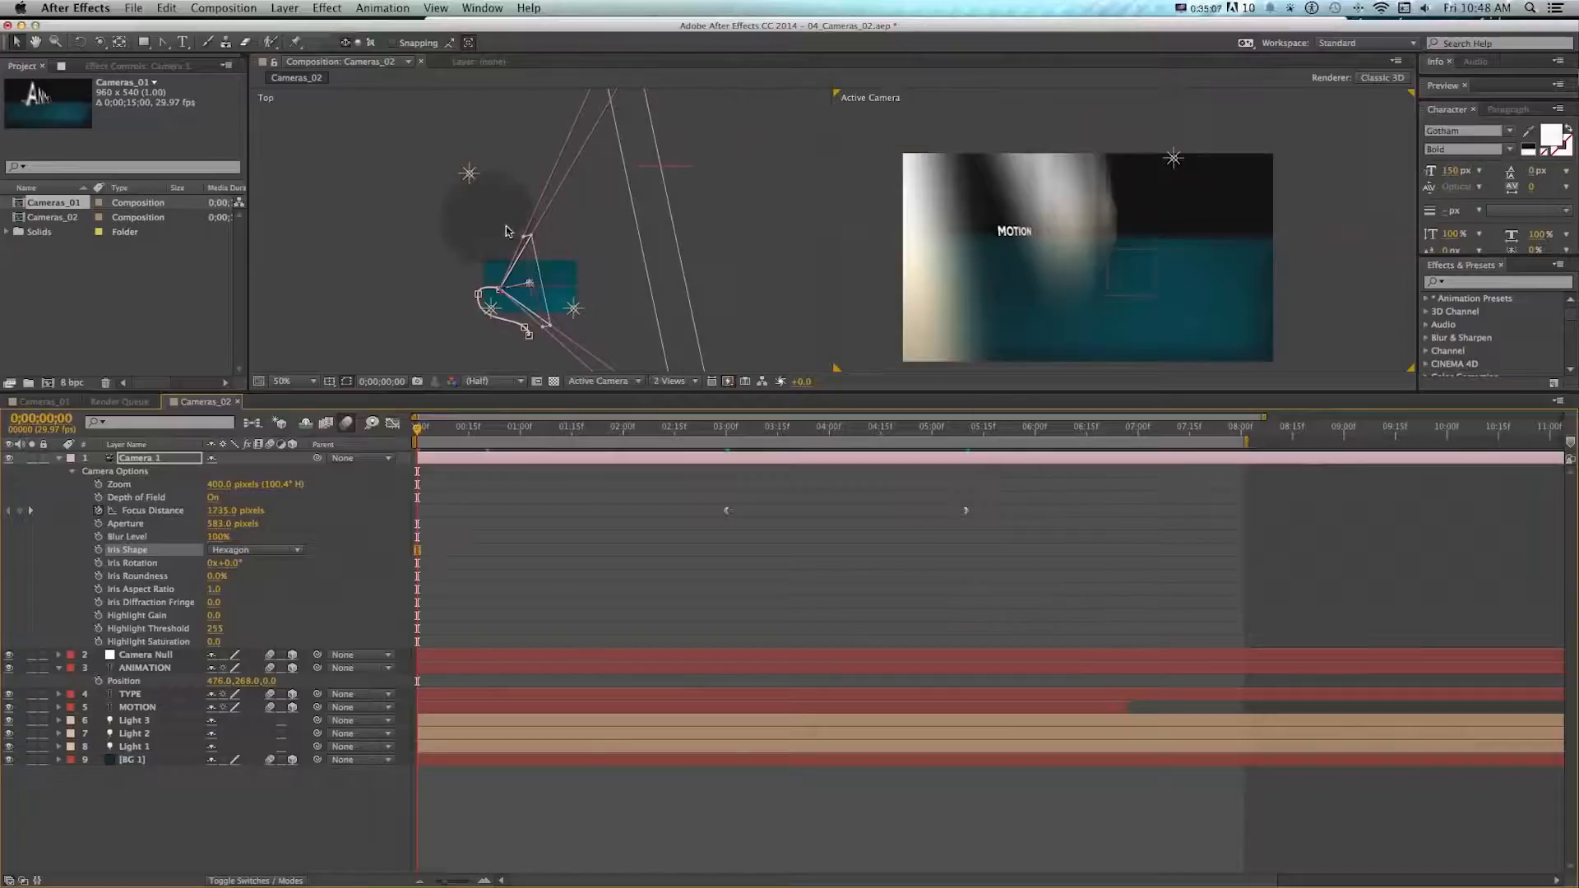
click(967, 427)
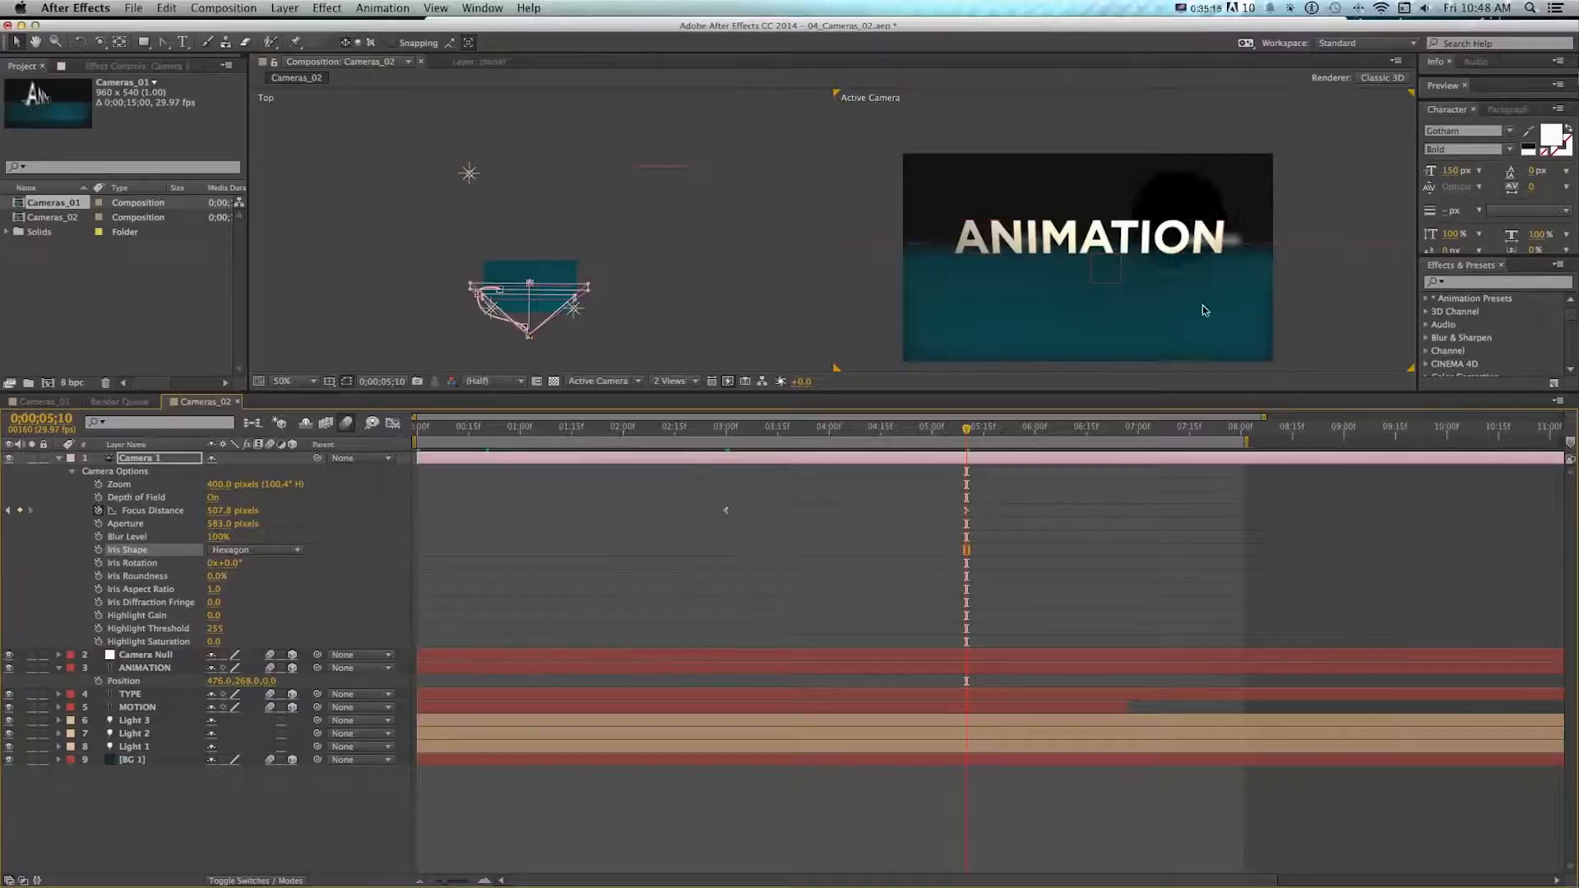
key(super+equal)
key(super+minus)
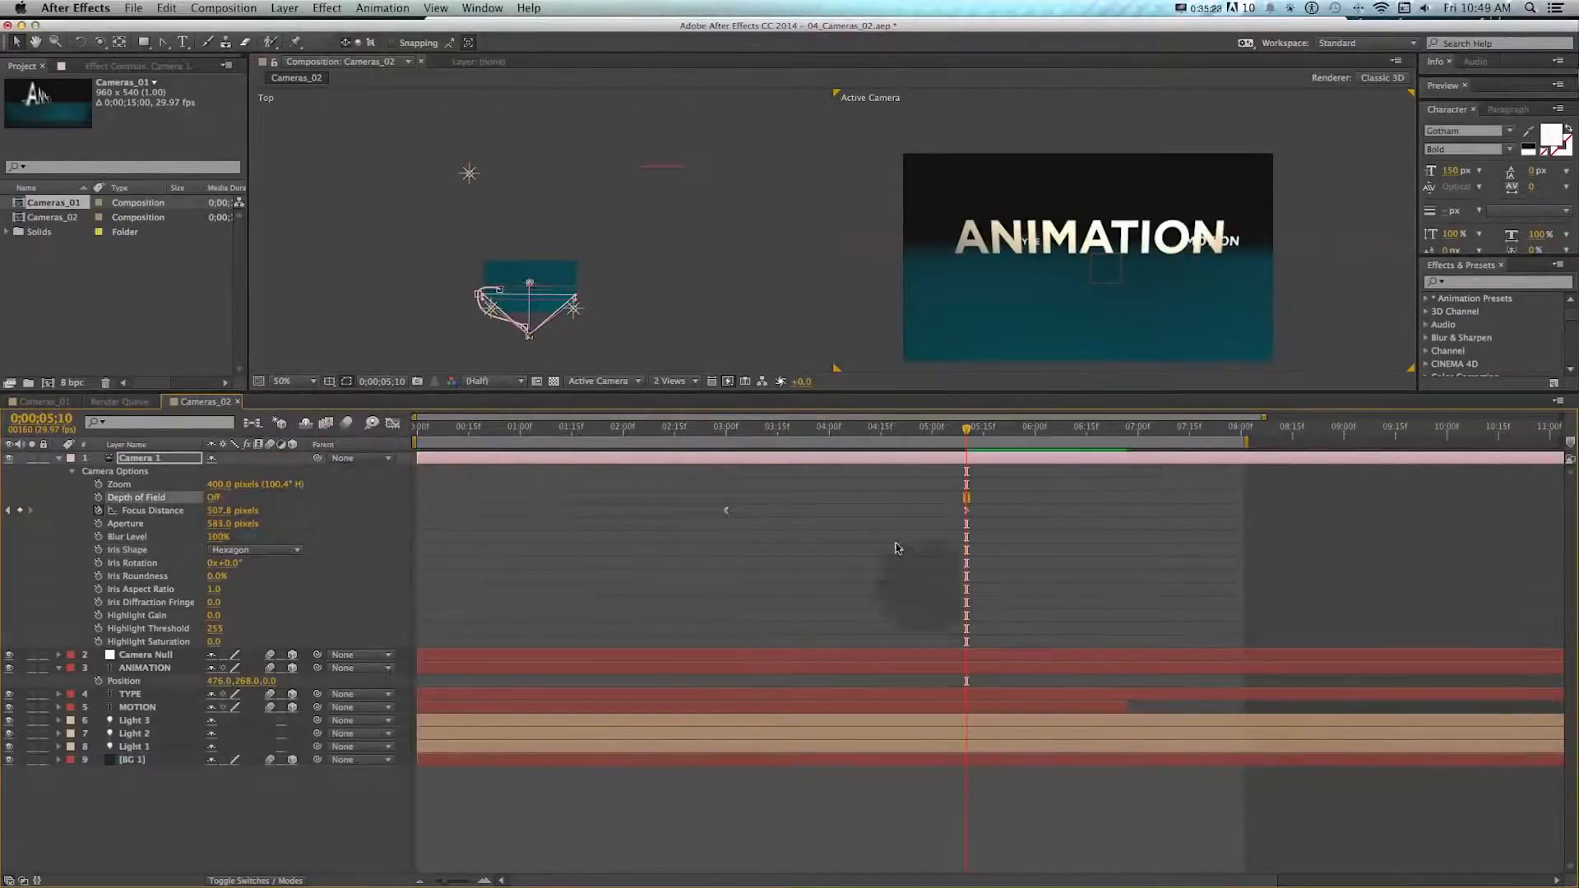
- Reframe the Top view closer on the camera at 25% zoom, and turn Camera 1's Depth of Field on at 0;00;03;00
key(z)
click(595, 279)
key(space)
drag(591, 254, 711, 204)
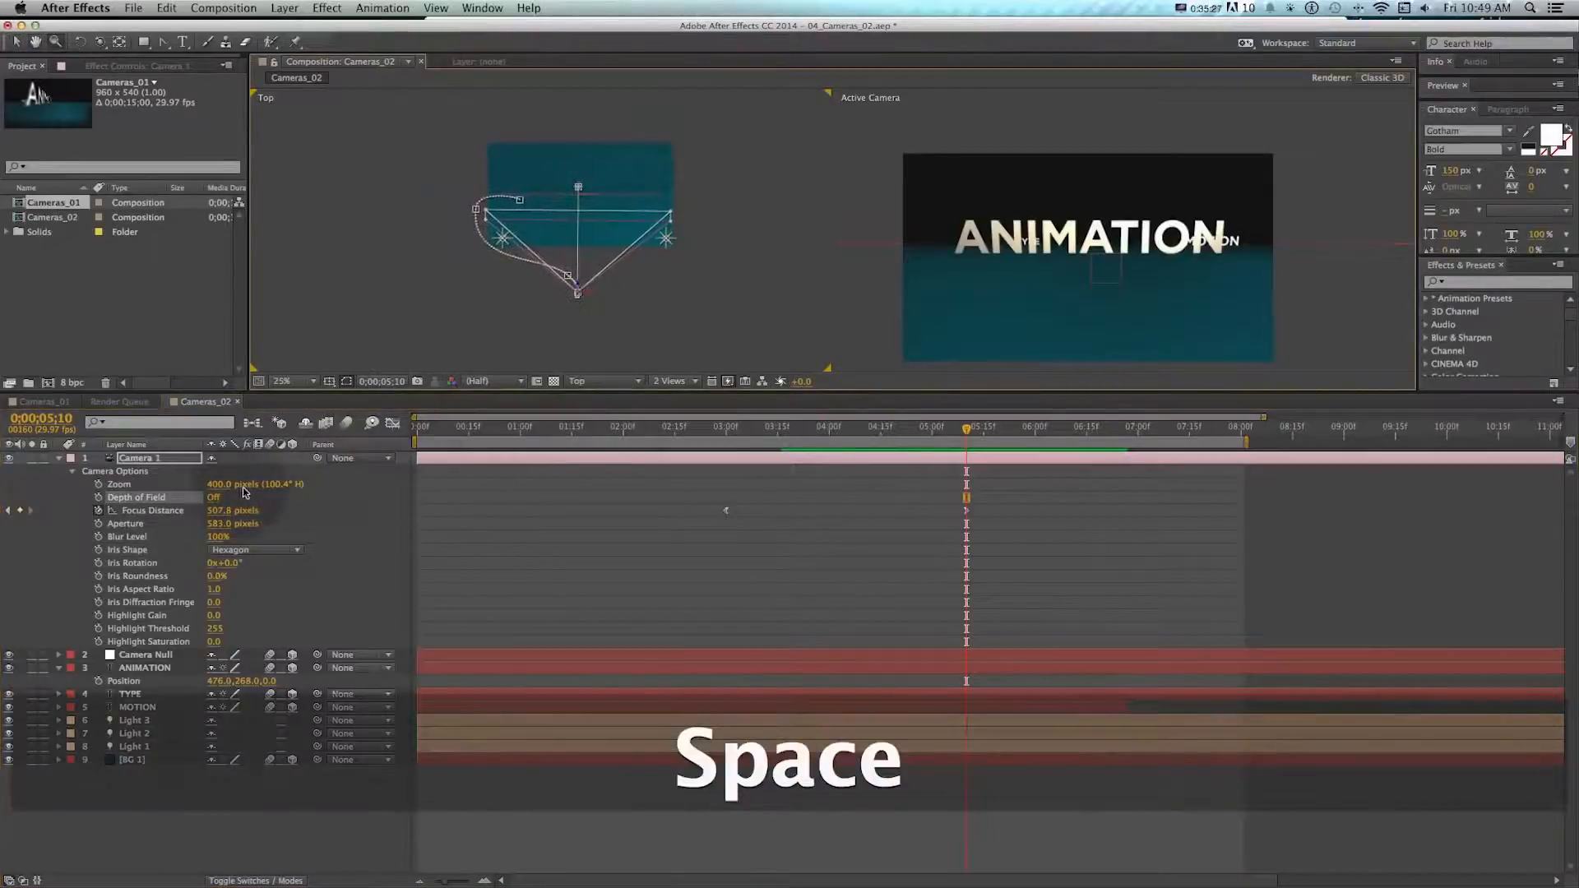
drag(421, 428, 727, 434)
key(shift)
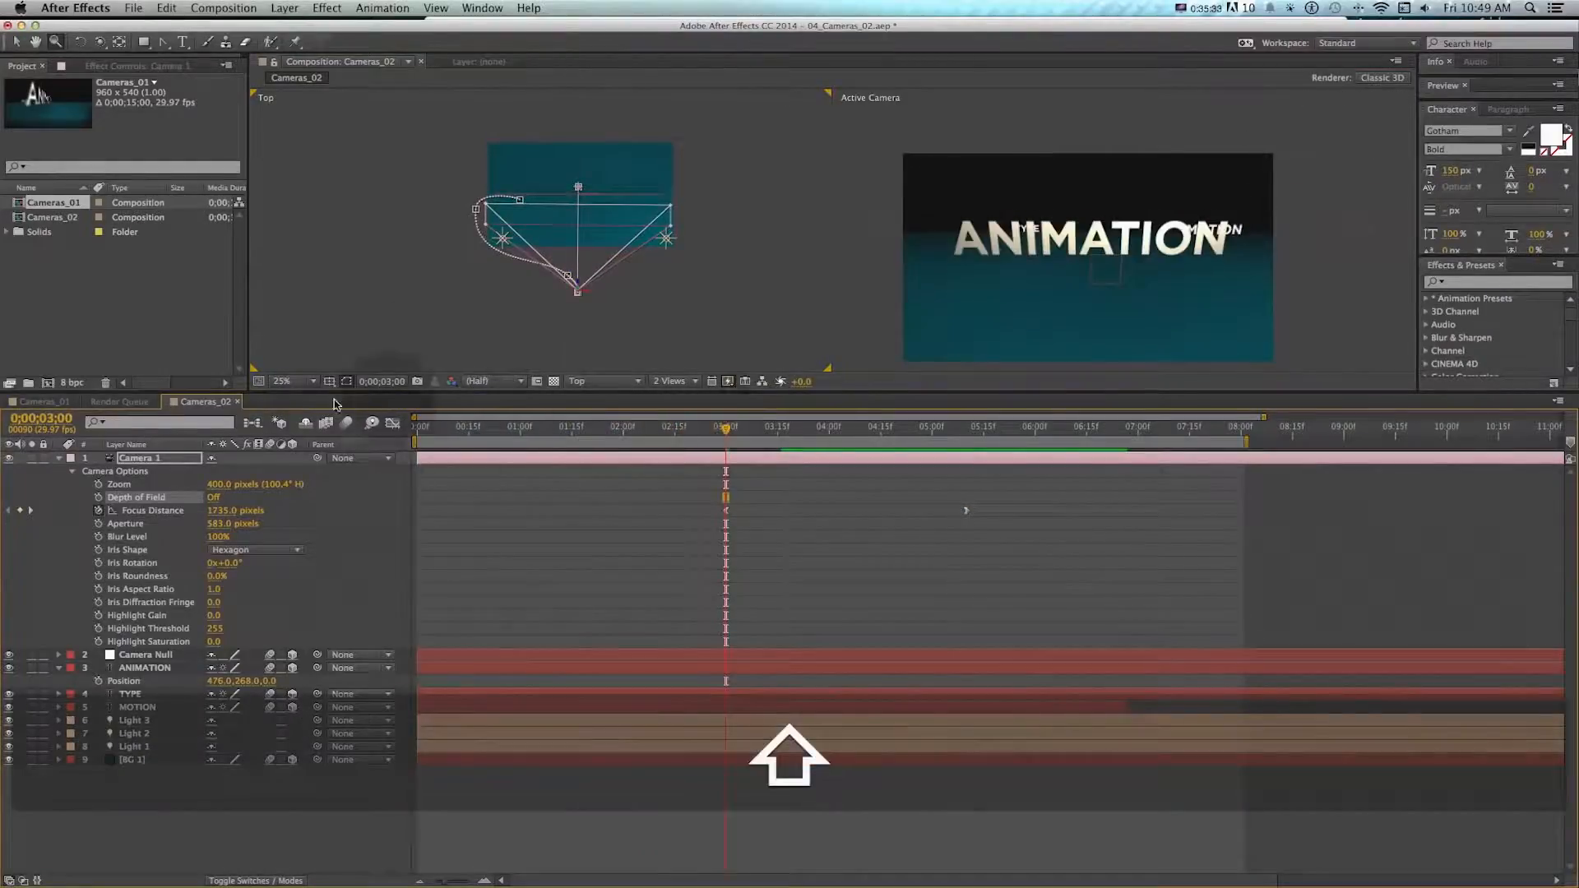
click(213, 497)
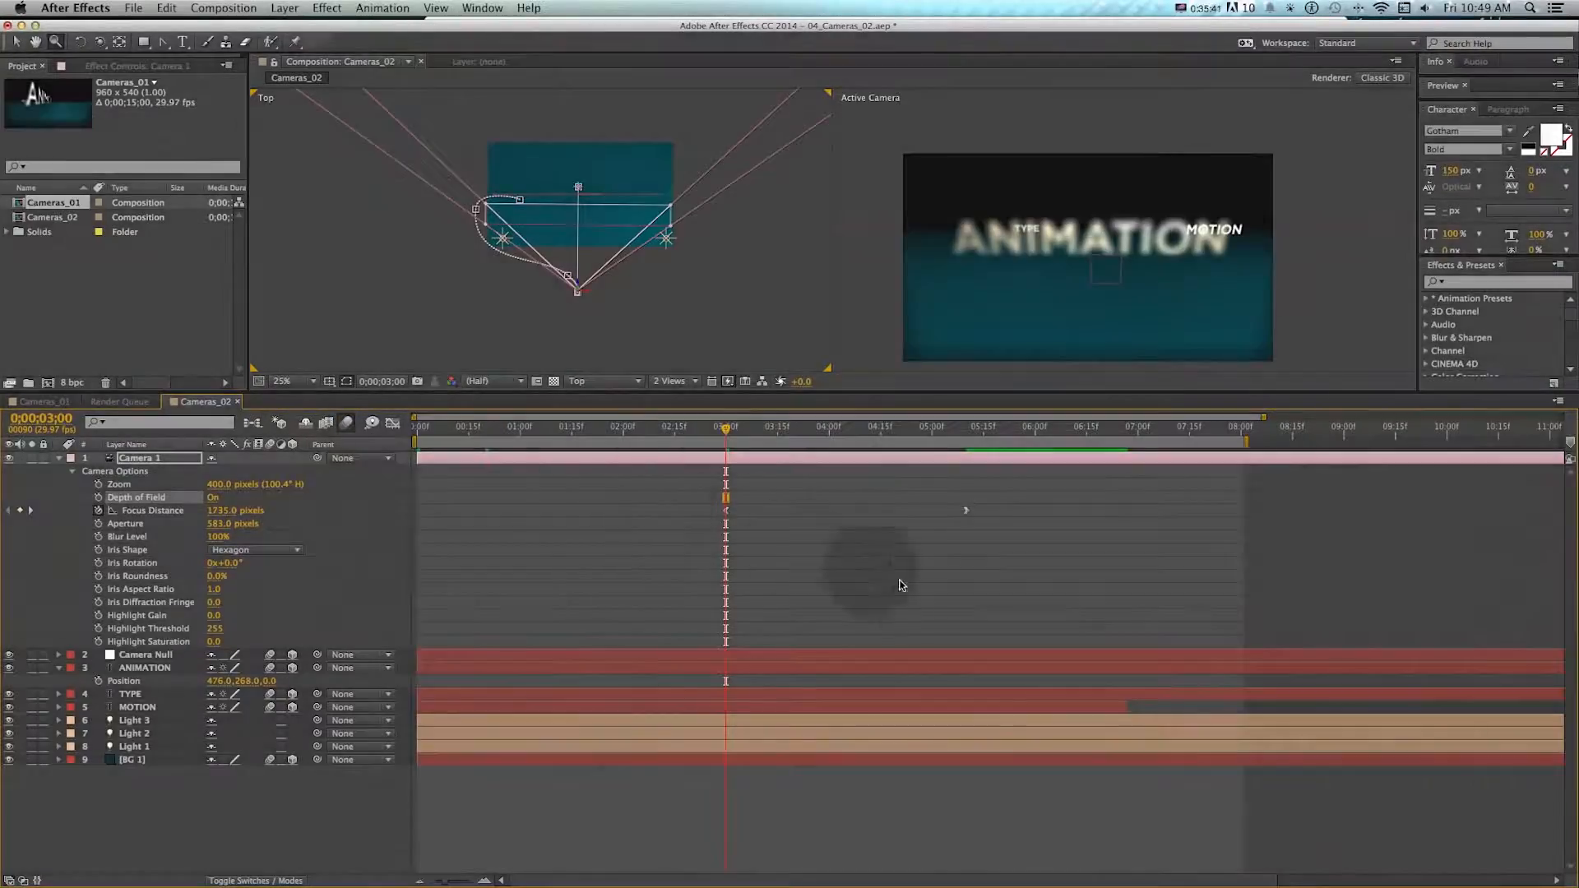
- Deselect Camera 1 and scrub between the two Focus Distance keyframes to check the rack focus
click(788, 350)
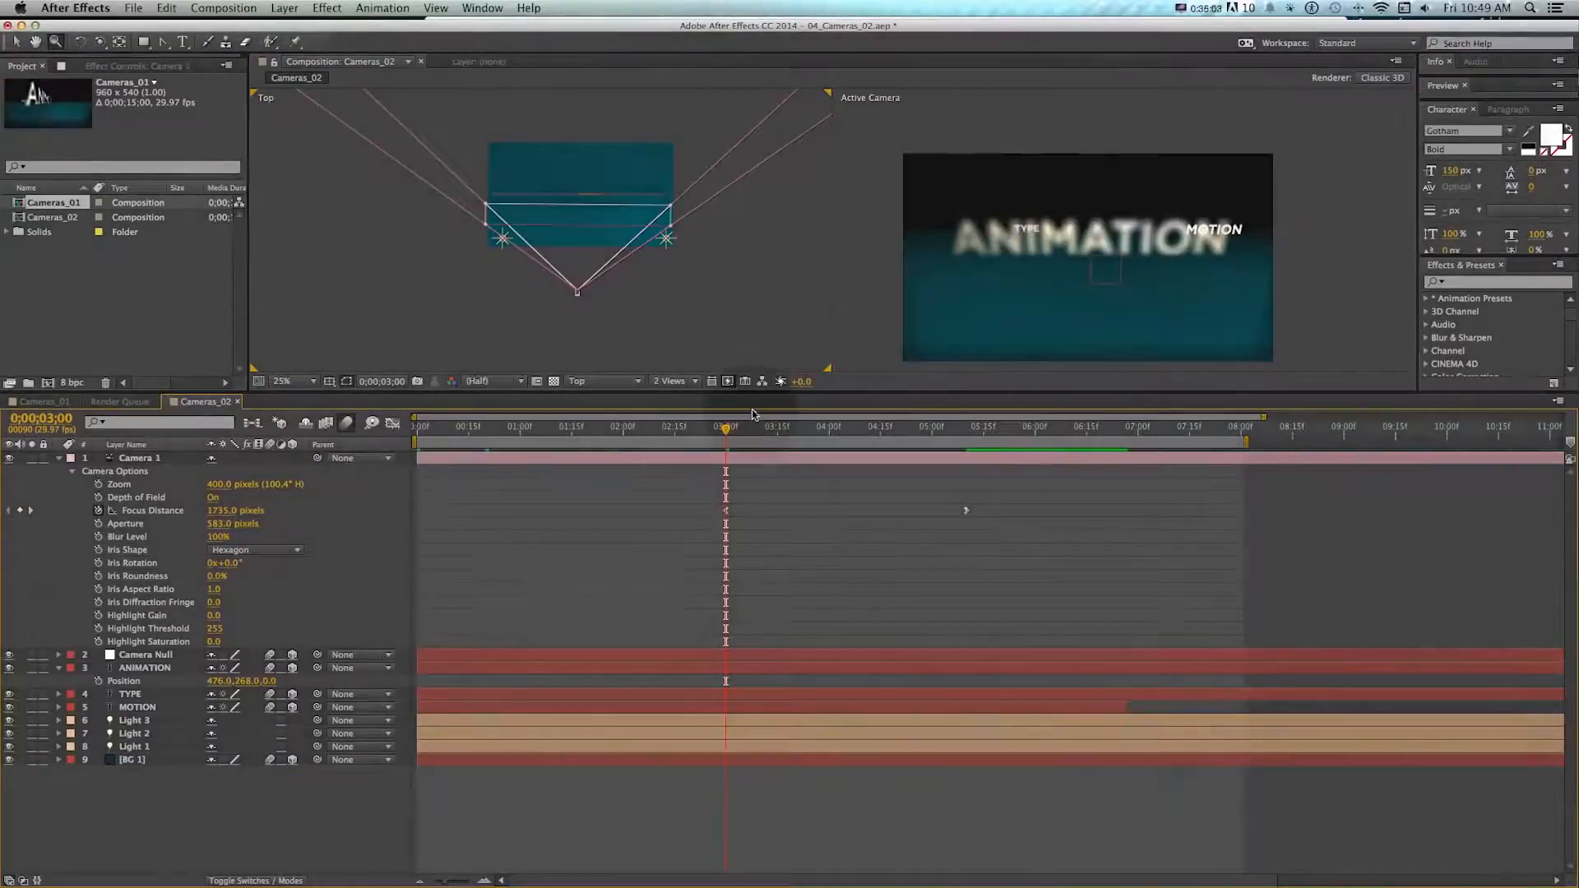
drag(785, 434, 969, 435)
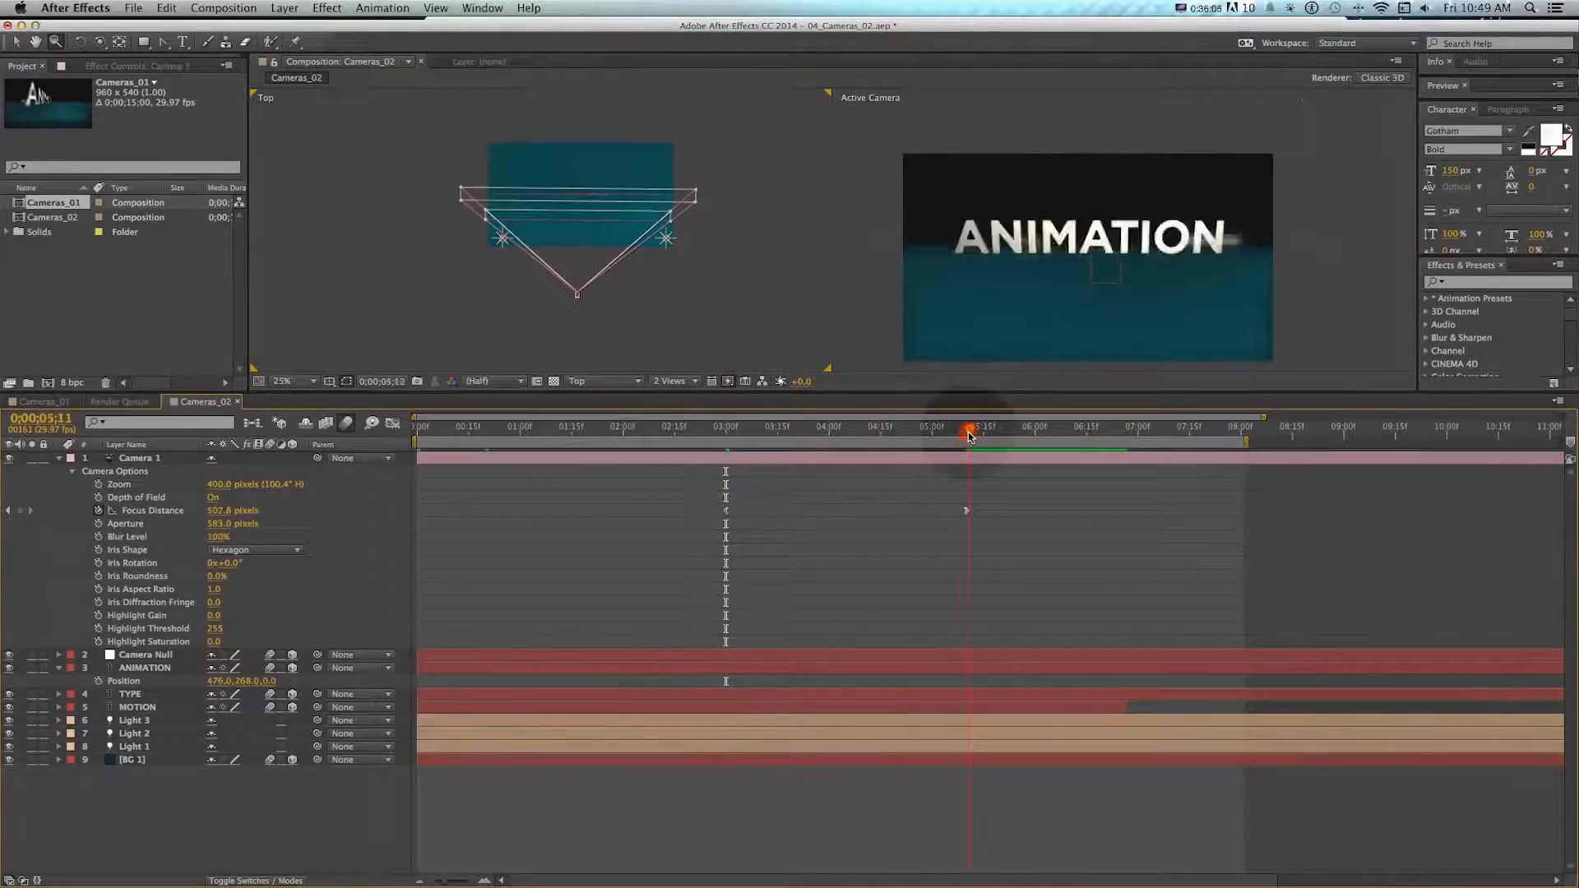
drag(721, 427, 792, 427)
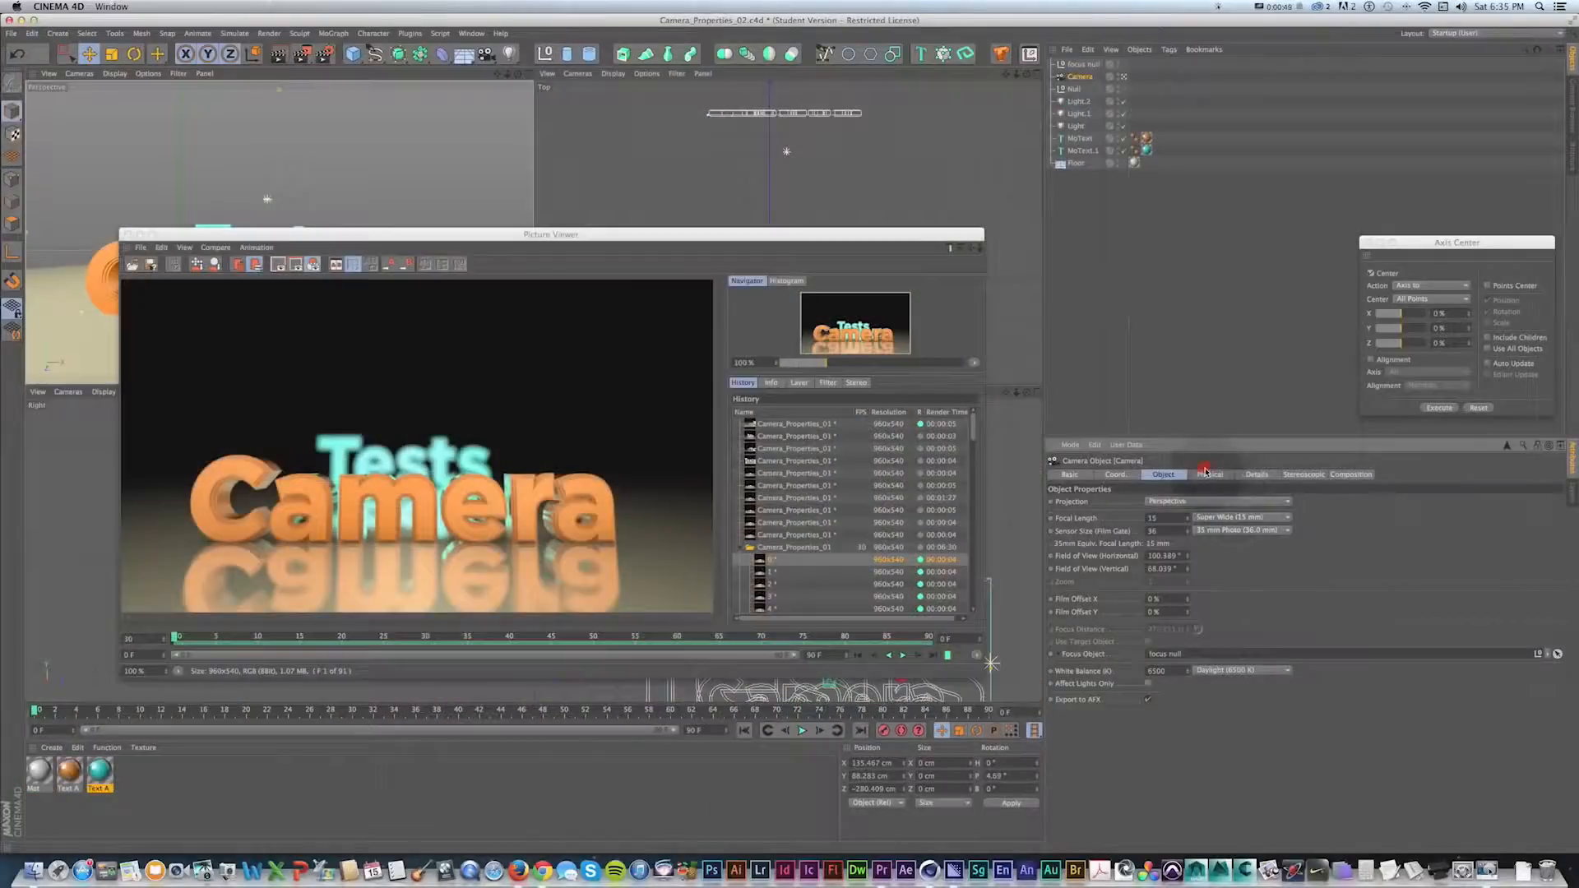
click(1205, 474)
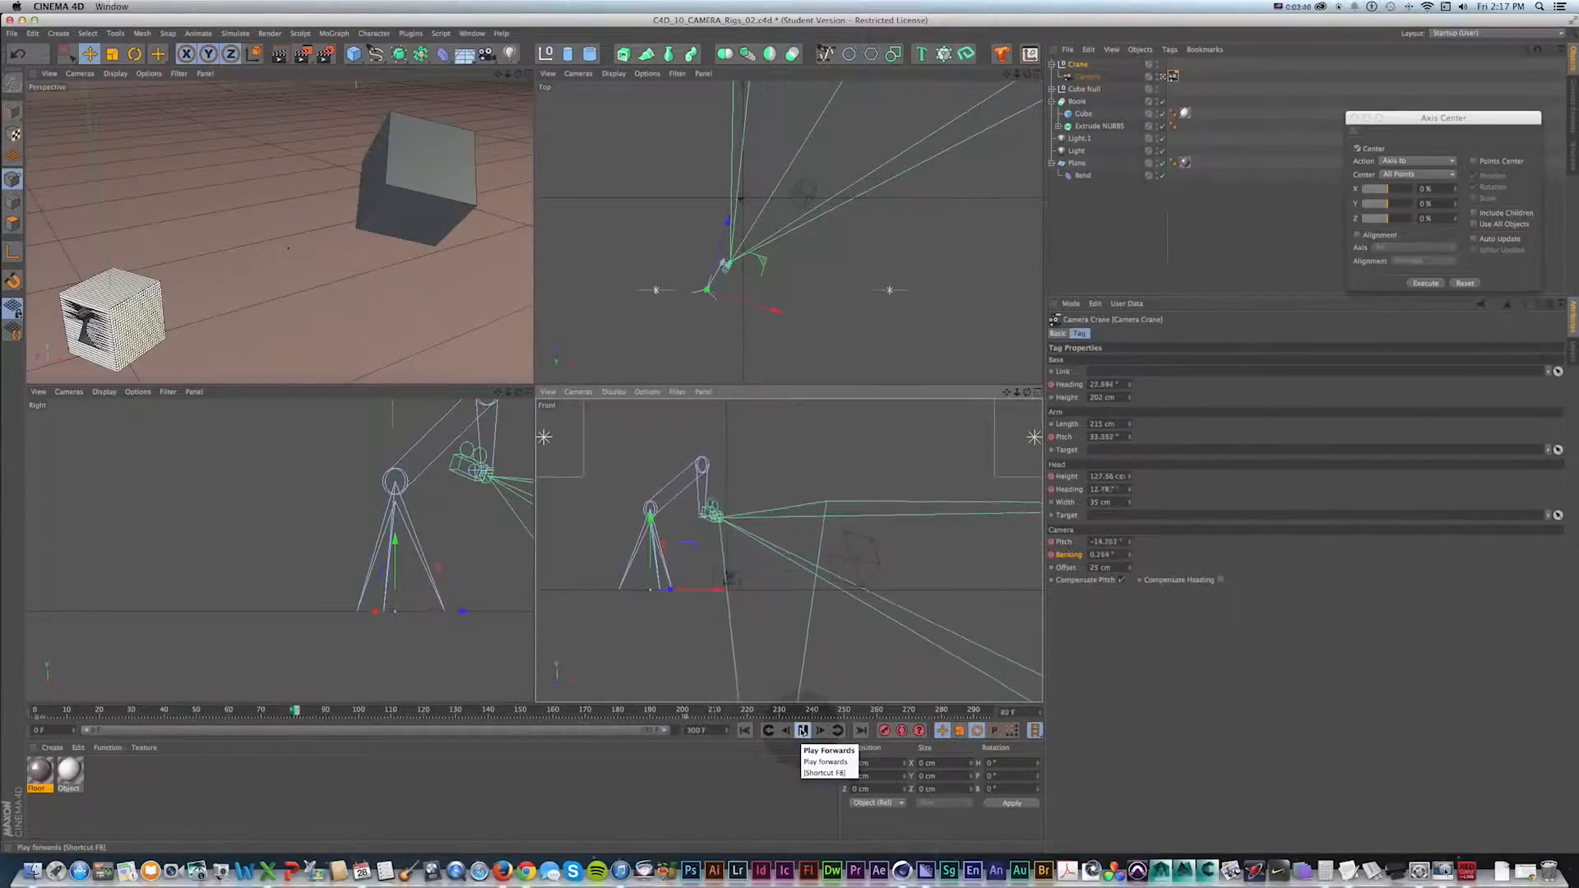
- Switch to After Effects, play a RAM preview of Cameras_02, and review the rack focus from 0;00;02;27 to 0;00;05;10 and back to 0;00;03;26
key(KP_0)
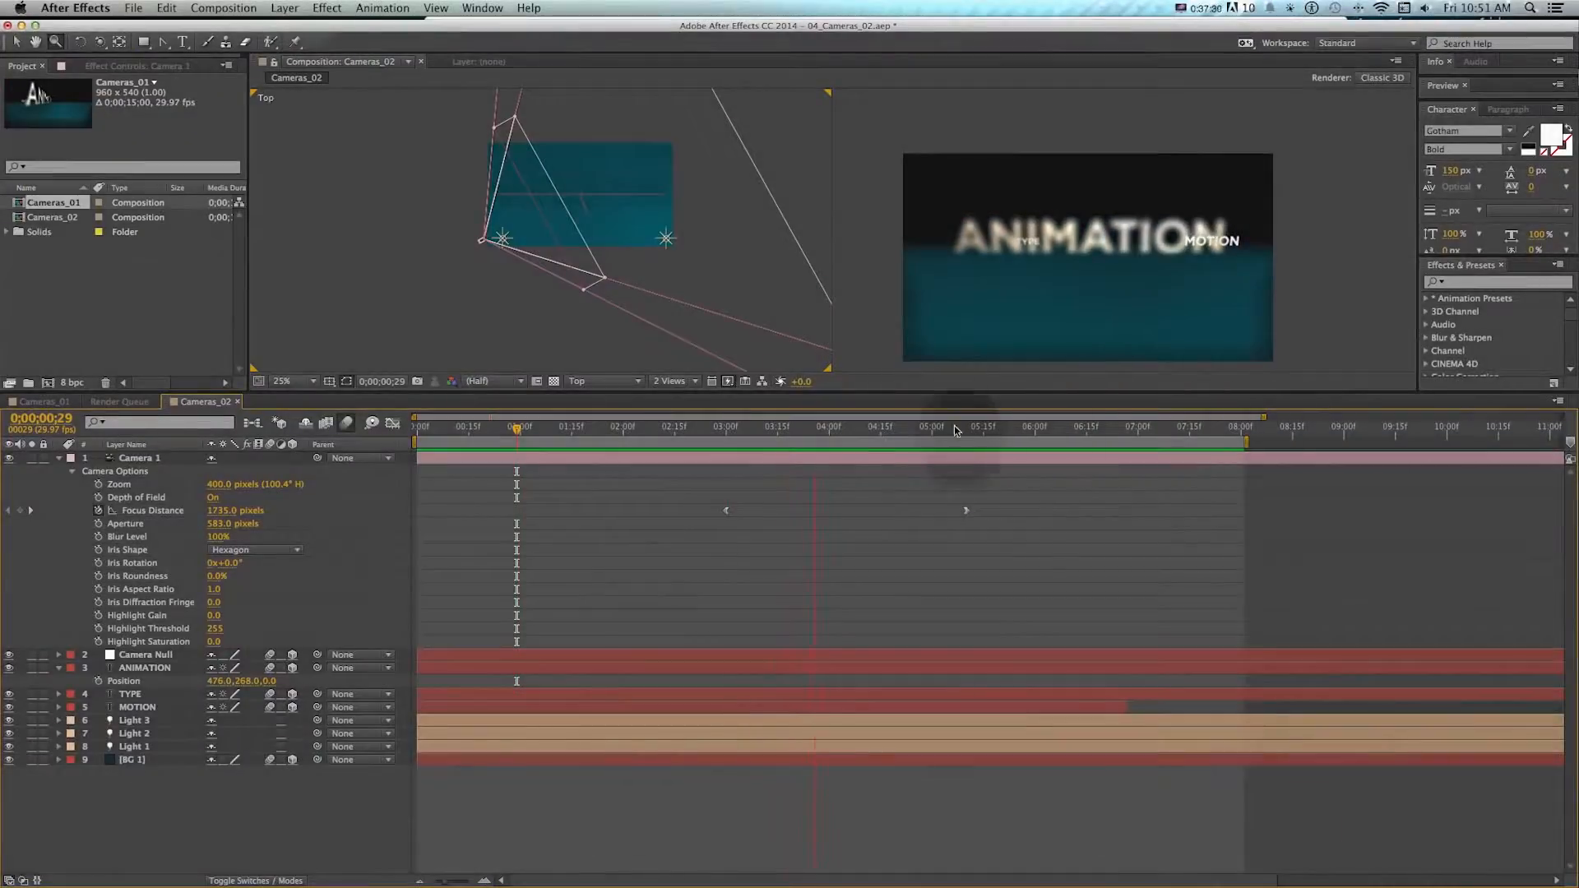
key(space)
drag(910, 429, 715, 429)
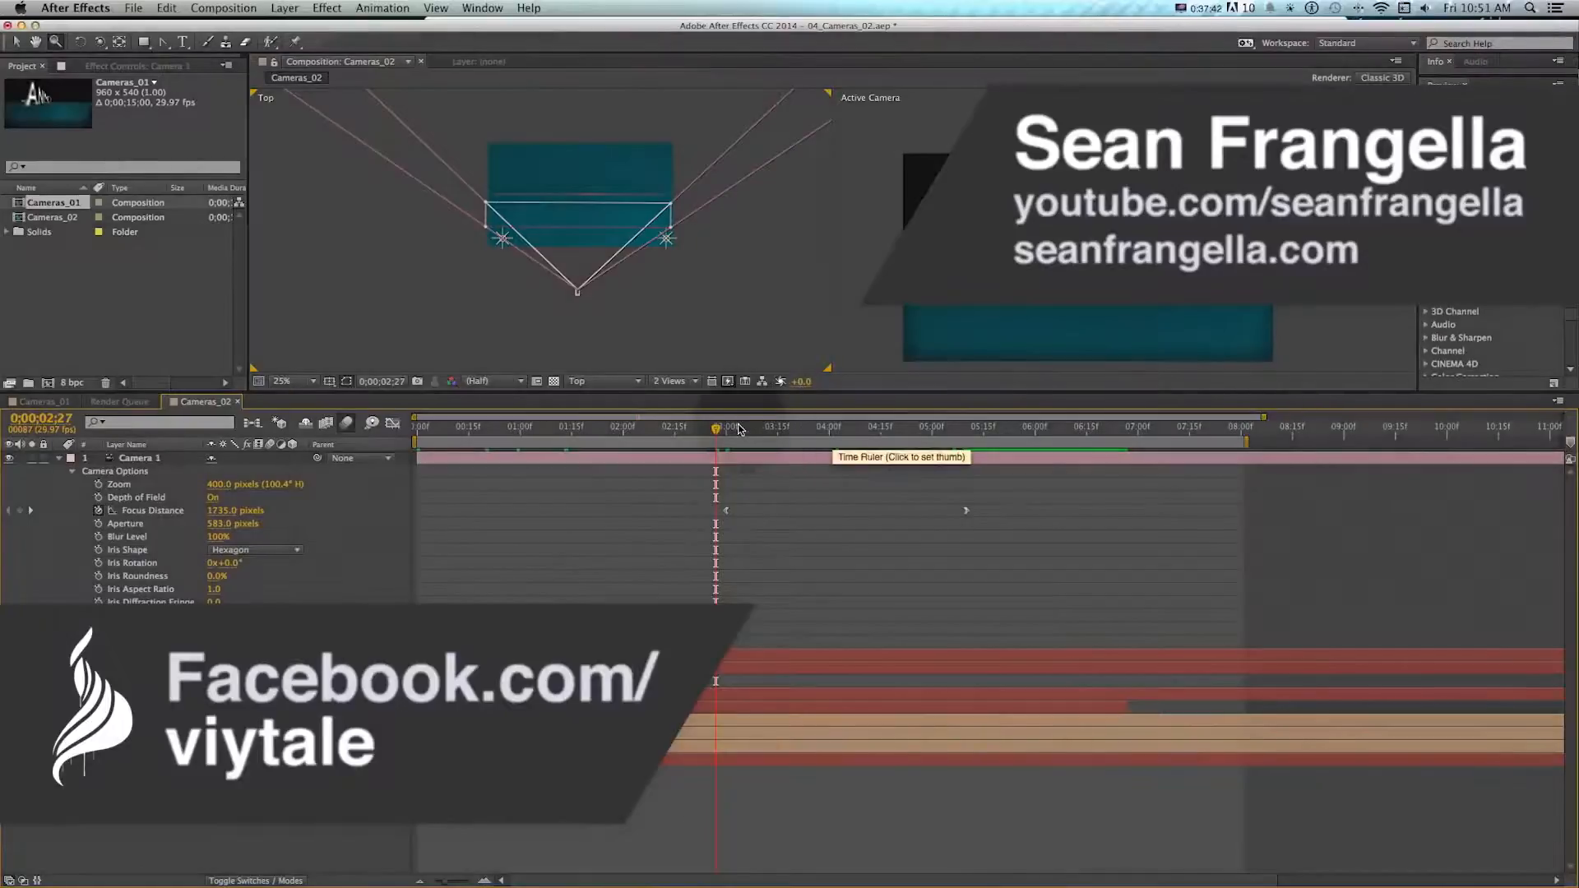
drag(796, 428, 806, 431)
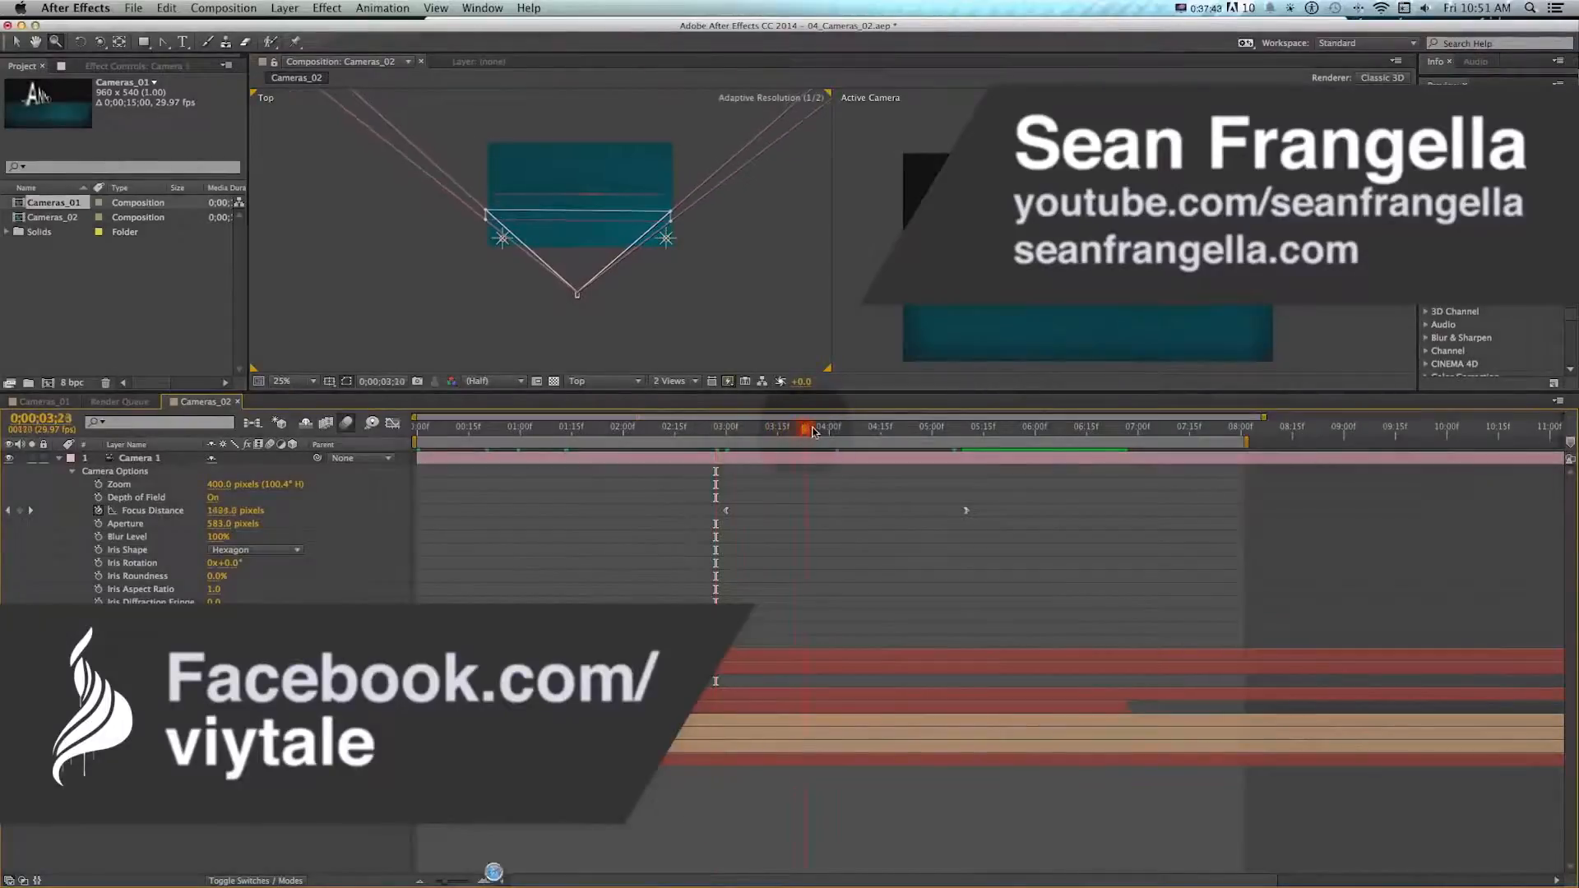
drag(935, 431, 967, 435)
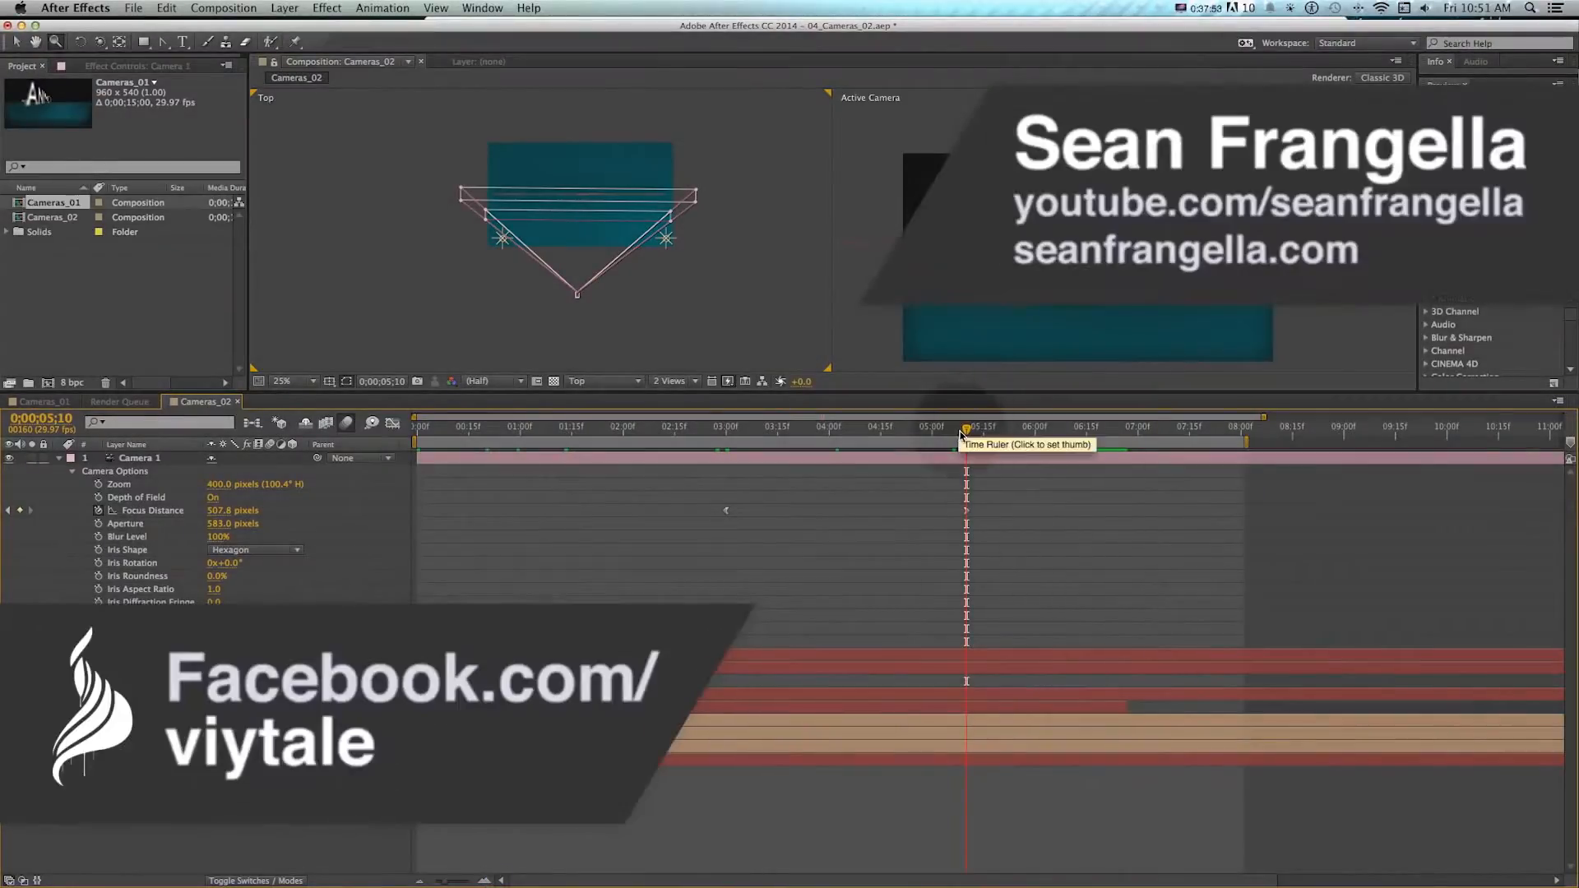
drag(867, 428, 812, 425)
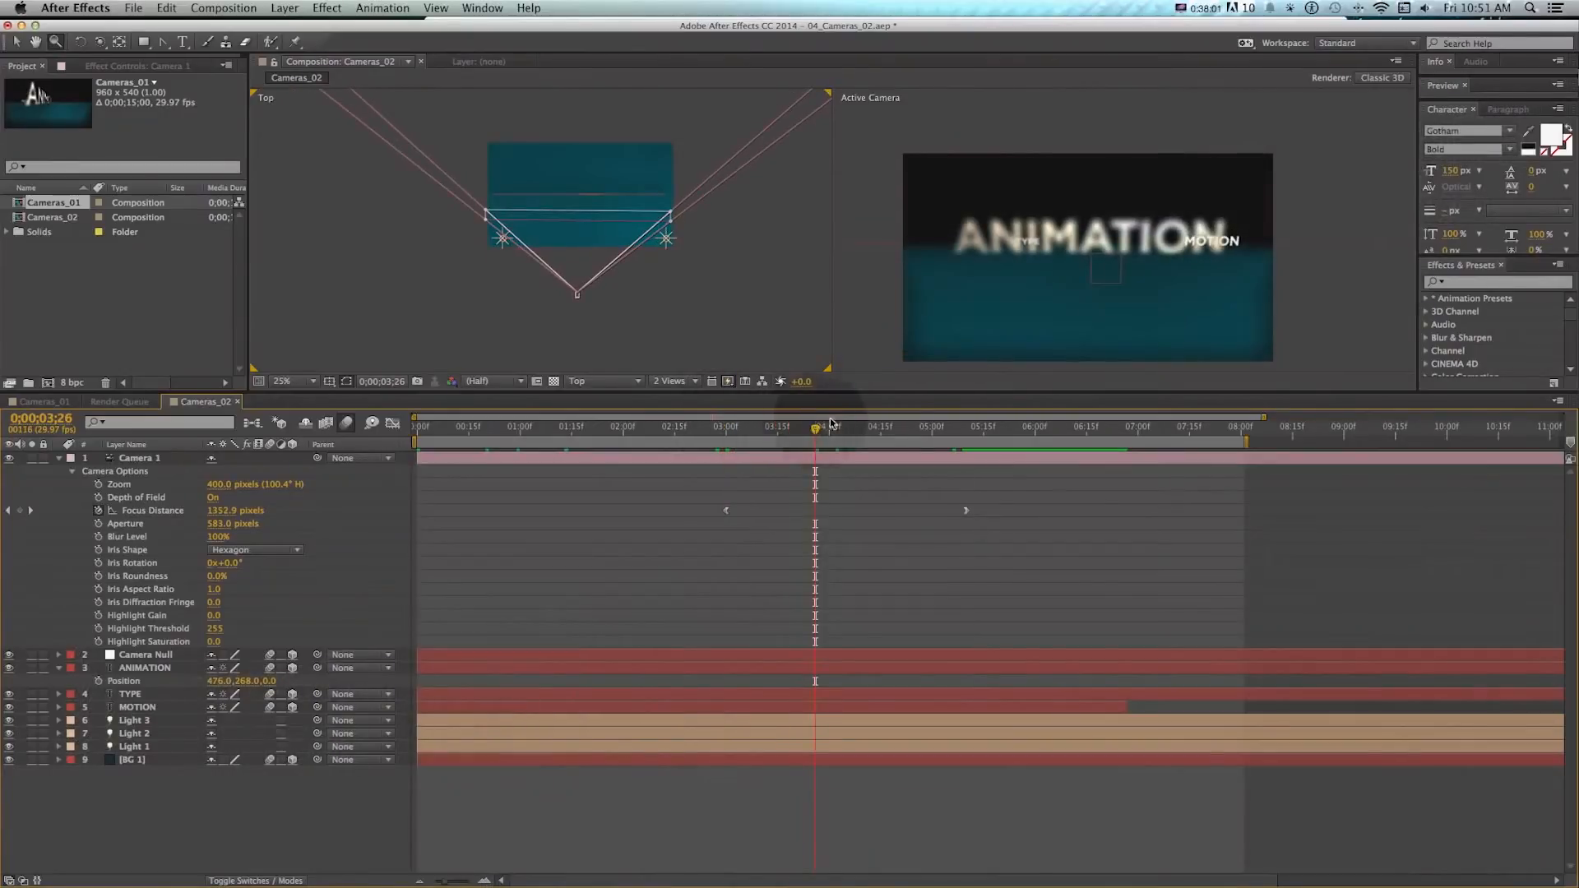